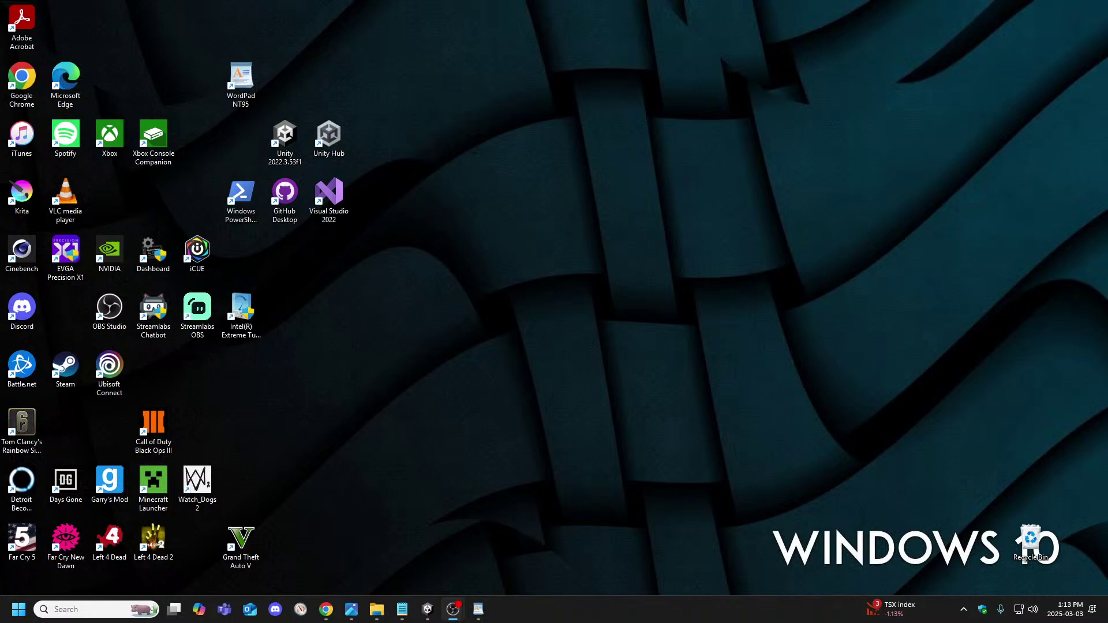
{"action": "key", "text": "alt+Tab"}
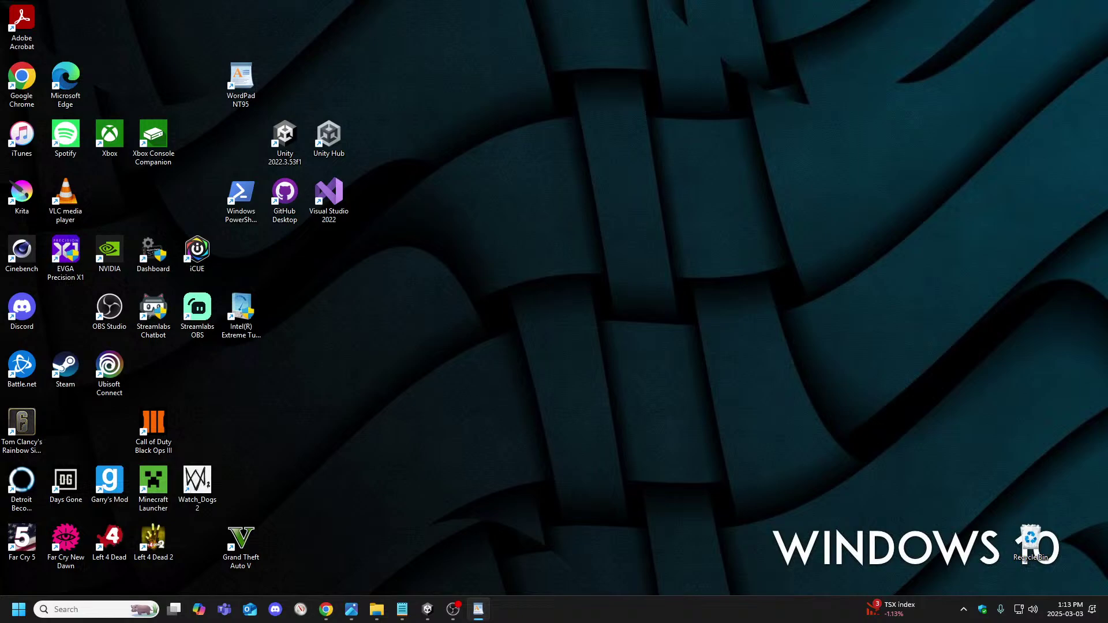
{"action": "key", "text": "alt+Tab"}
{"action": "key", "text": "alt+Tab"}
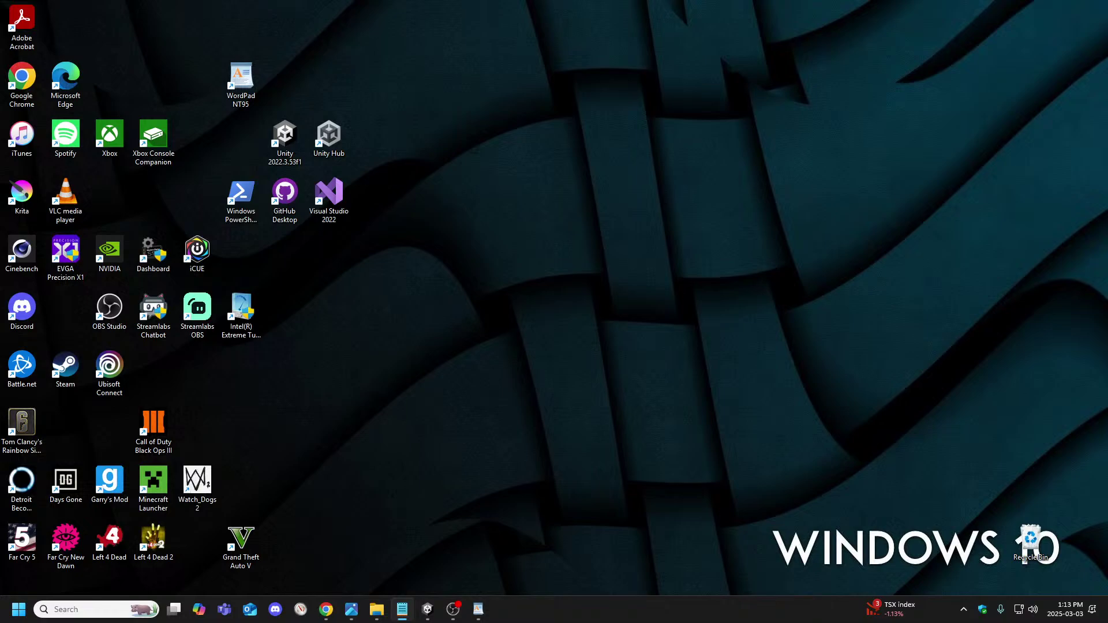
{"action": "key", "text": "alt+Tab"}
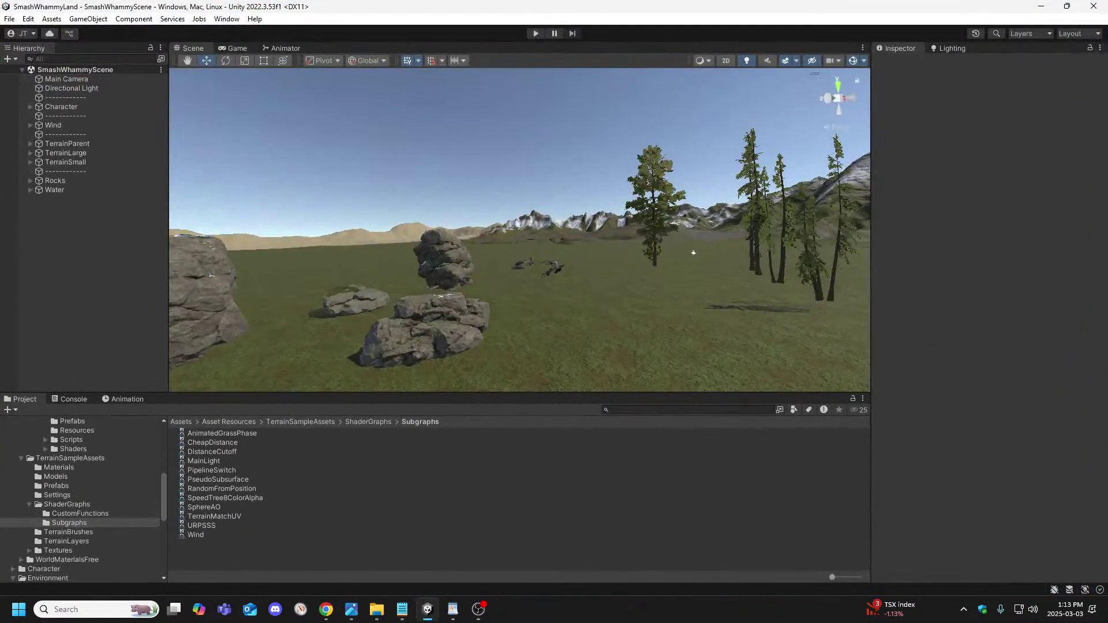
{"action": "key", "text": "alt+Tab"}
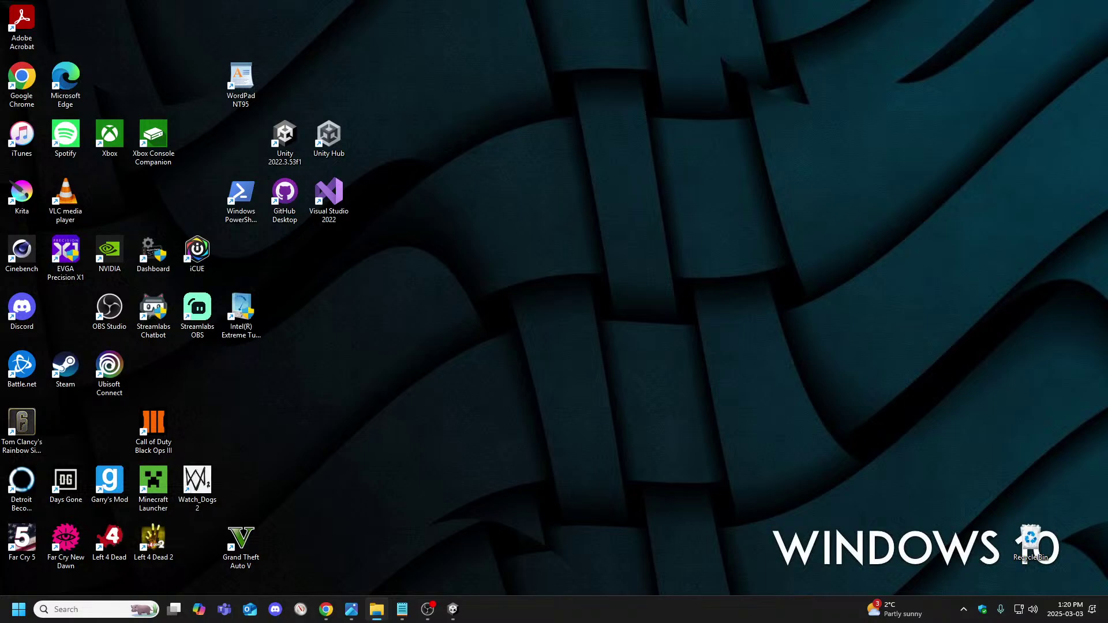
{"action": "key", "text": "alt+Tab"}
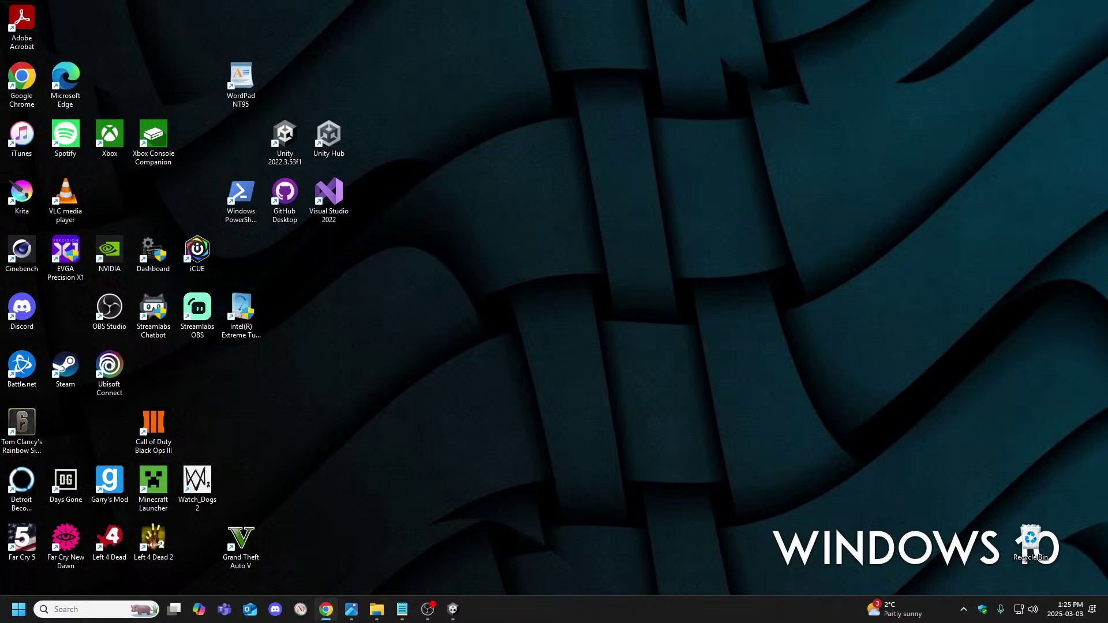
{"action": "key", "text": "alt+Tab"}
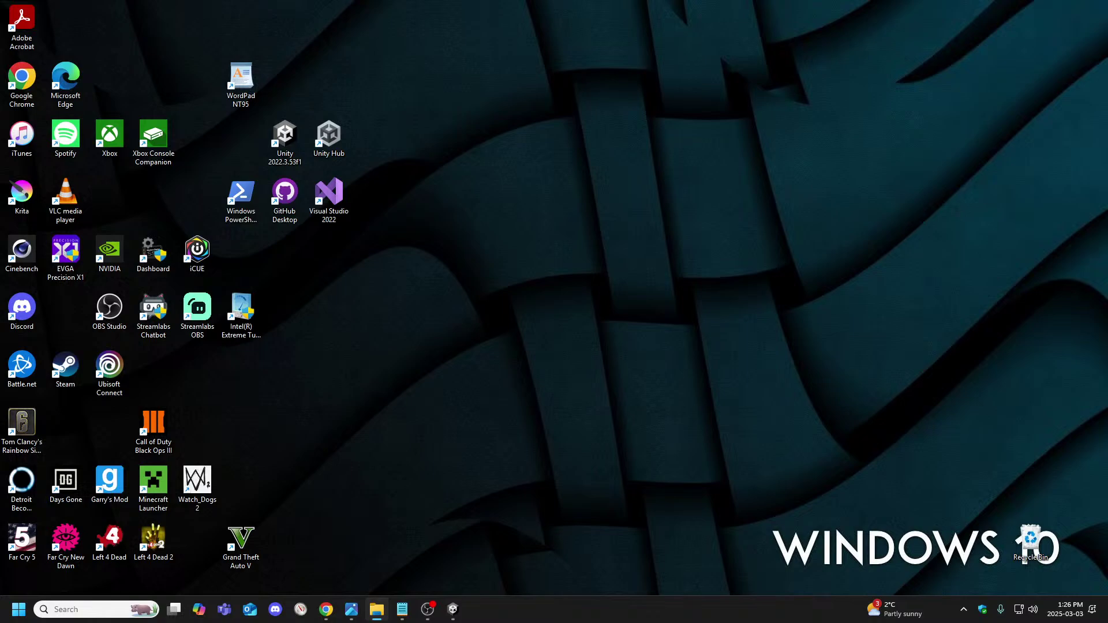
Switch to the Unity editor with SmashWhammyScene and apply the Custom Default window layout.
{"action": "left_click", "coordinate": [449, 613]}
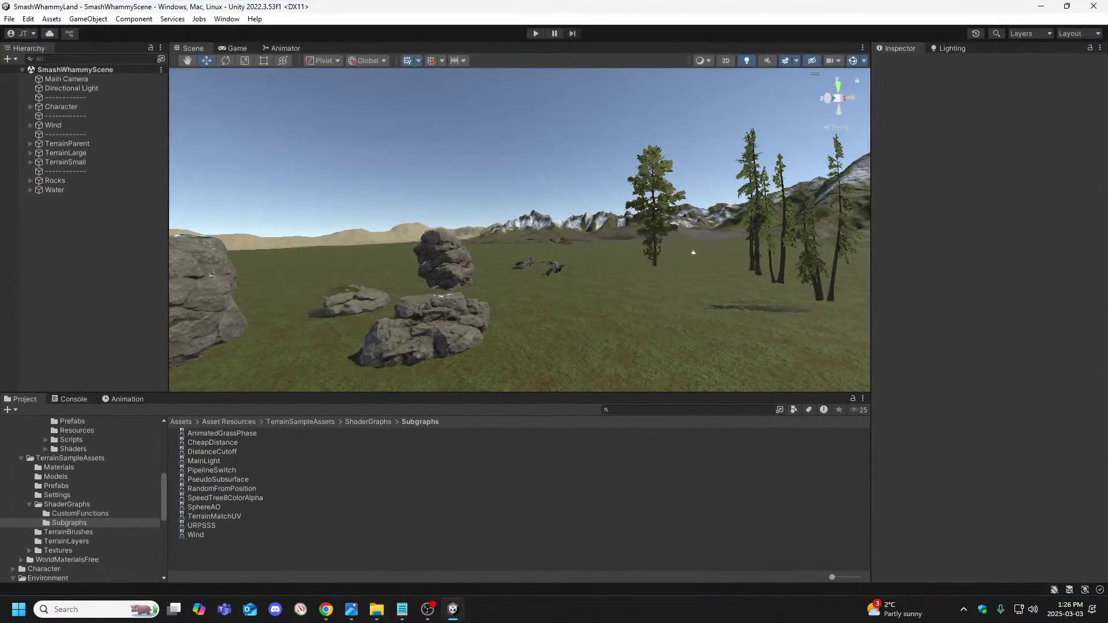
{"action": "key", "text": "alt+Tab"}
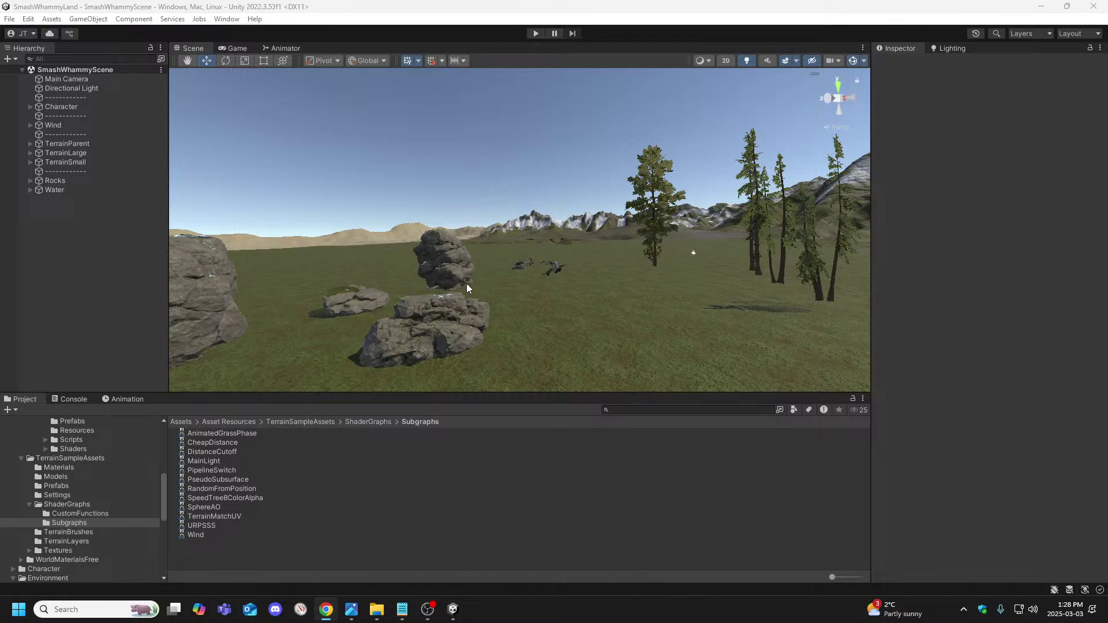
{"action": "right_click_drag", "start_coordinate": [557, 301], "coordinate": [555, 323]}
{"action": "left_click", "coordinate": [1097, 34]}
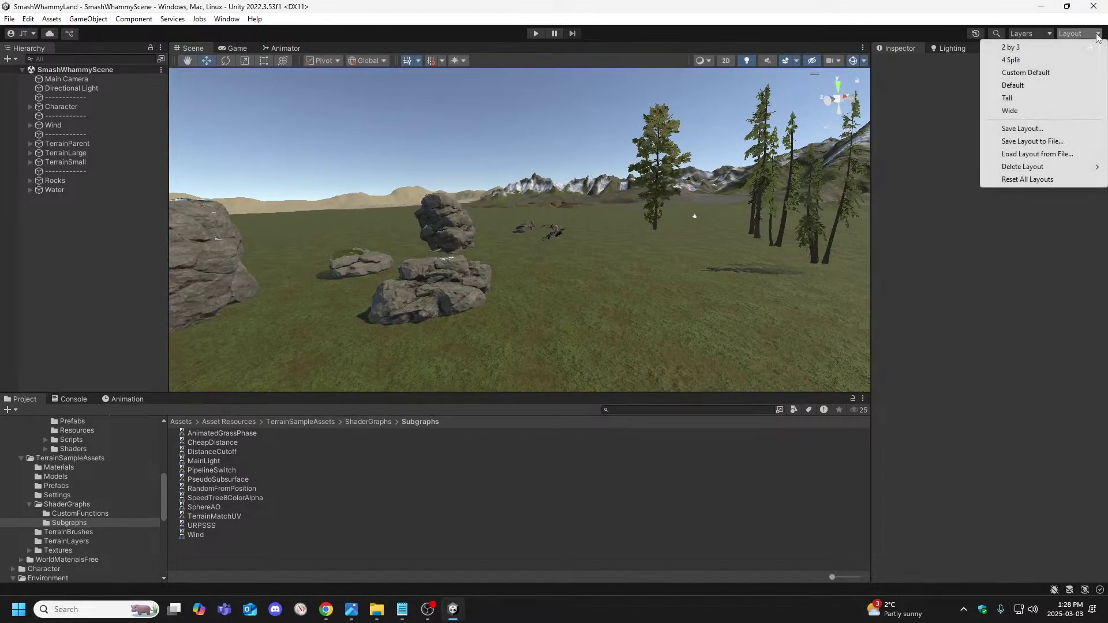
{"action": "left_click", "coordinate": [1025, 73]}
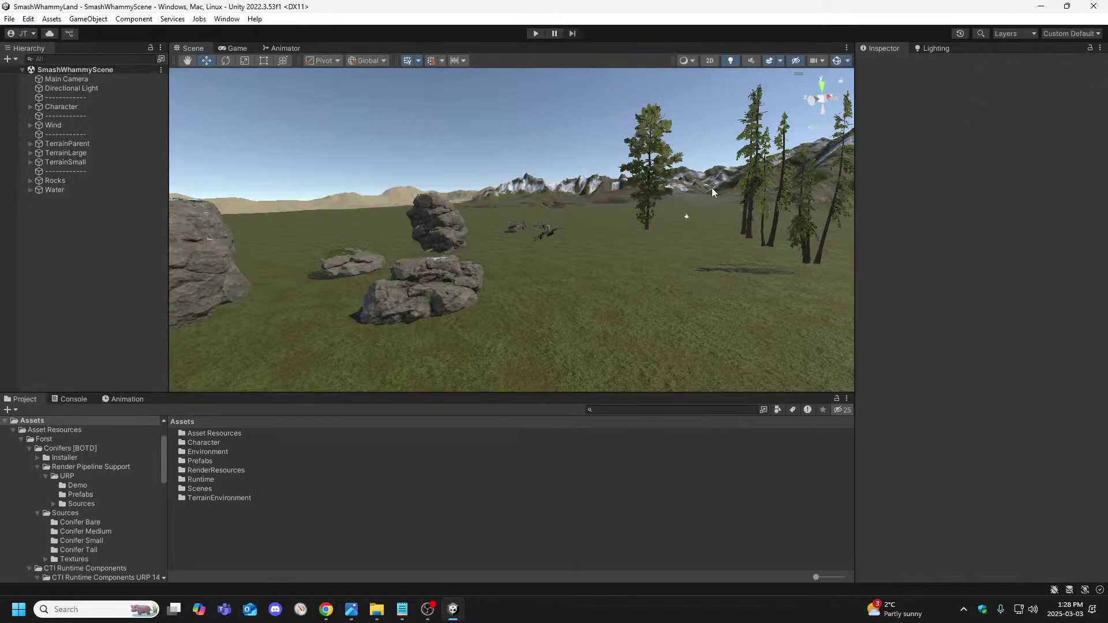
Examine the display and resolution options available for the Game view, leaving them at Display 1 and Full HD (1920x1080).
{"action": "left_click", "coordinate": [237, 48]}
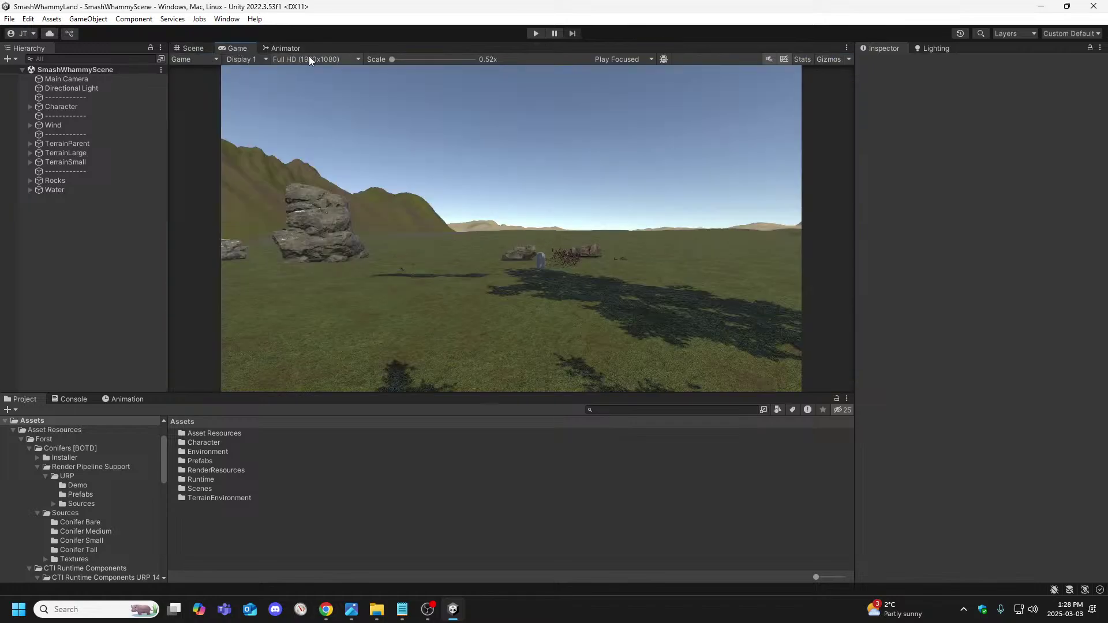
{"action": "left_click", "coordinate": [324, 59]}
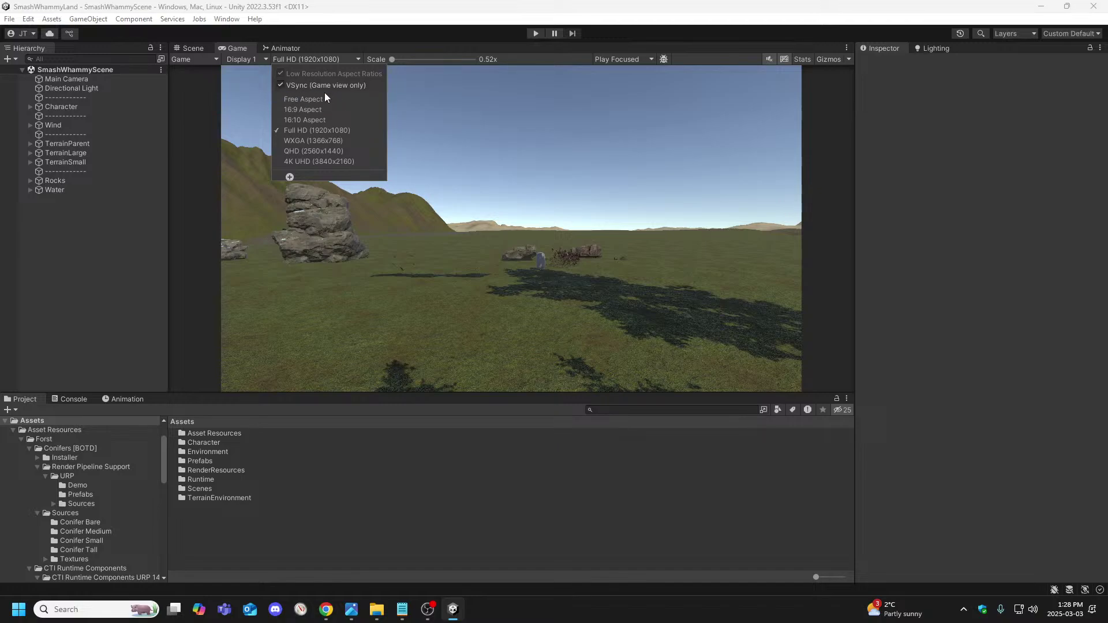
{"action": "left_click", "coordinate": [242, 49]}
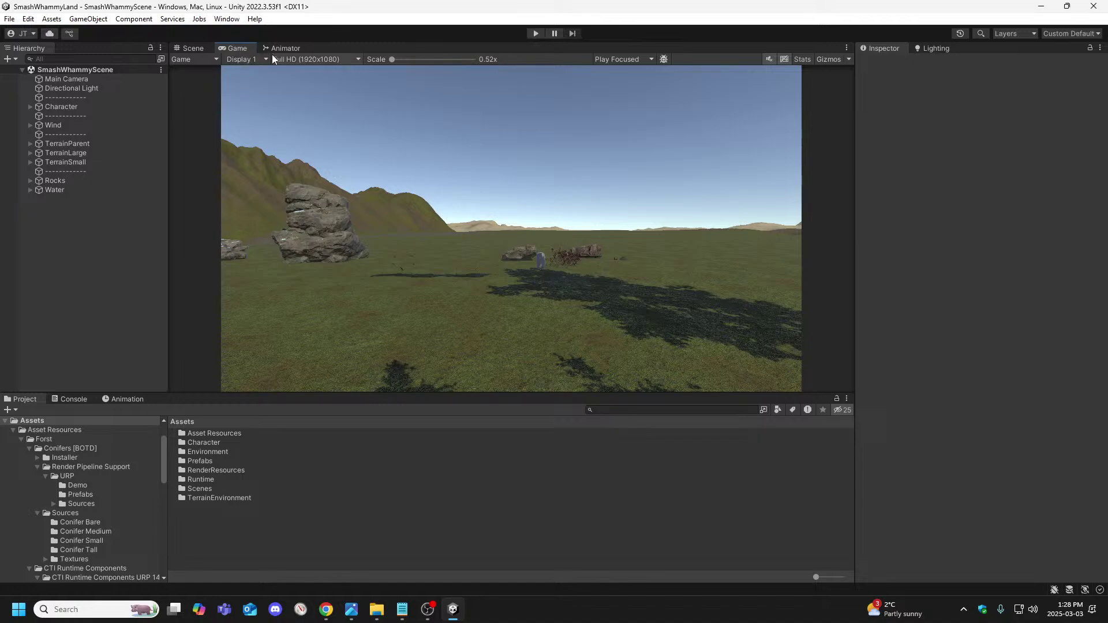
{"action": "left_click", "coordinate": [266, 60]}
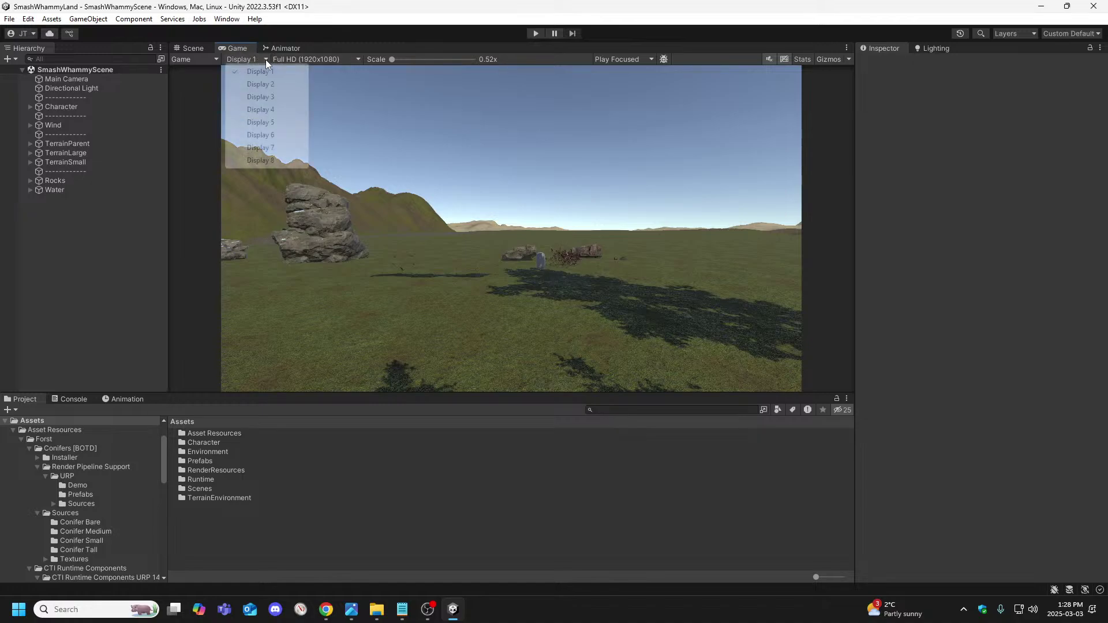
{"action": "left_click", "coordinate": [315, 59]}
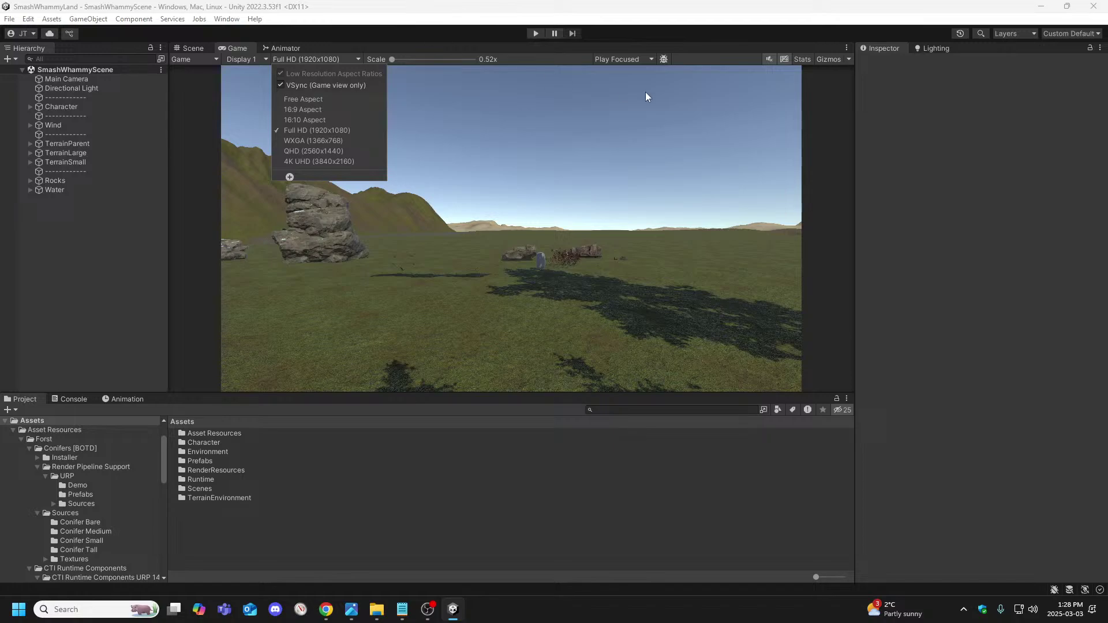
{"action": "left_click", "coordinate": [716, 95]}
Turn on the Game view's rendering statistics and run the scene briefly in Play mode to check them.
{"action": "left_click", "coordinate": [802, 59]}
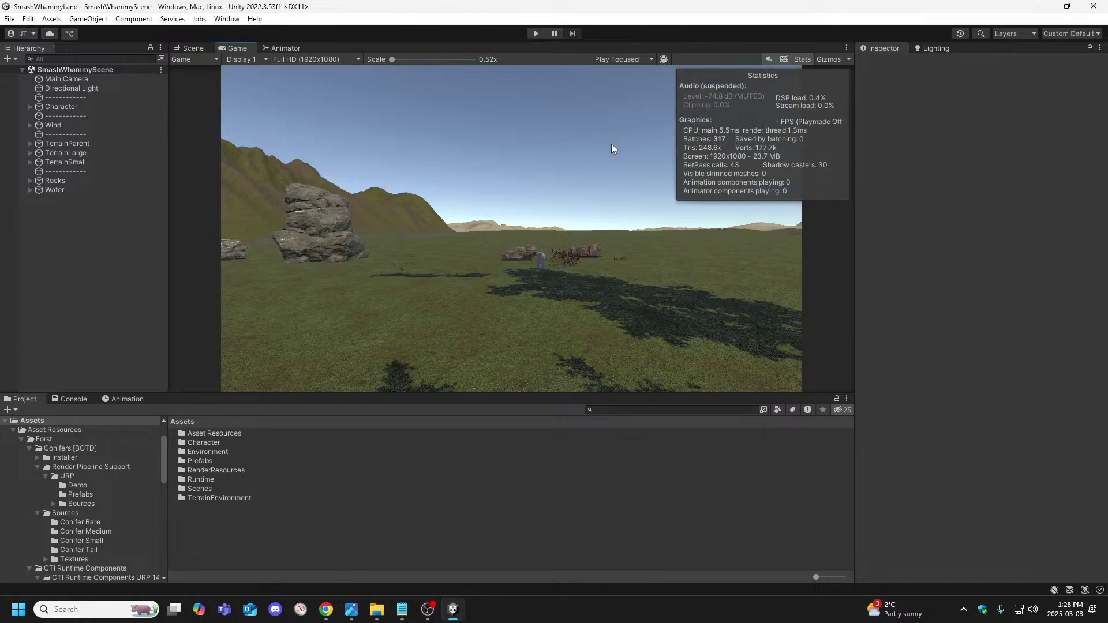
{"action": "left_click", "coordinate": [192, 48]}
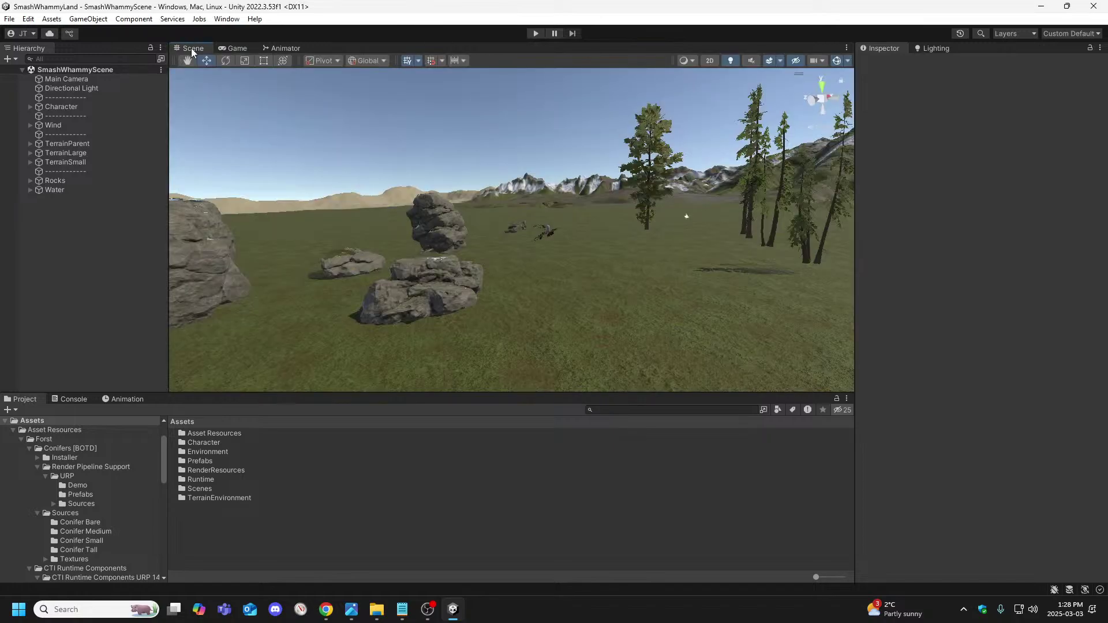
{"action": "left_click", "coordinate": [539, 34]}
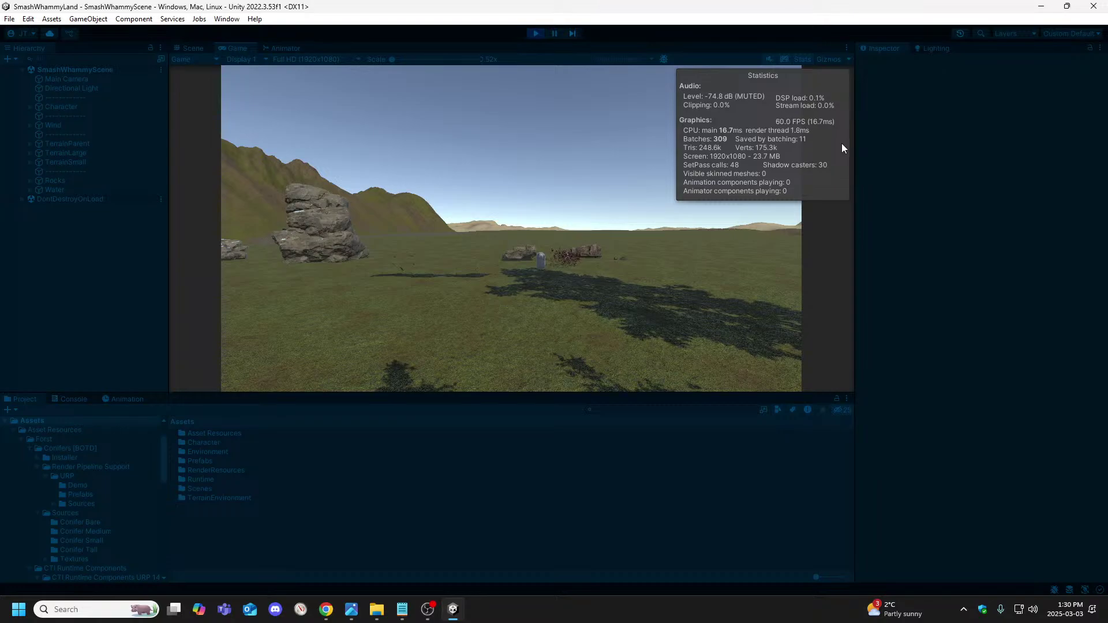
{"action": "left_click", "coordinate": [536, 35]}
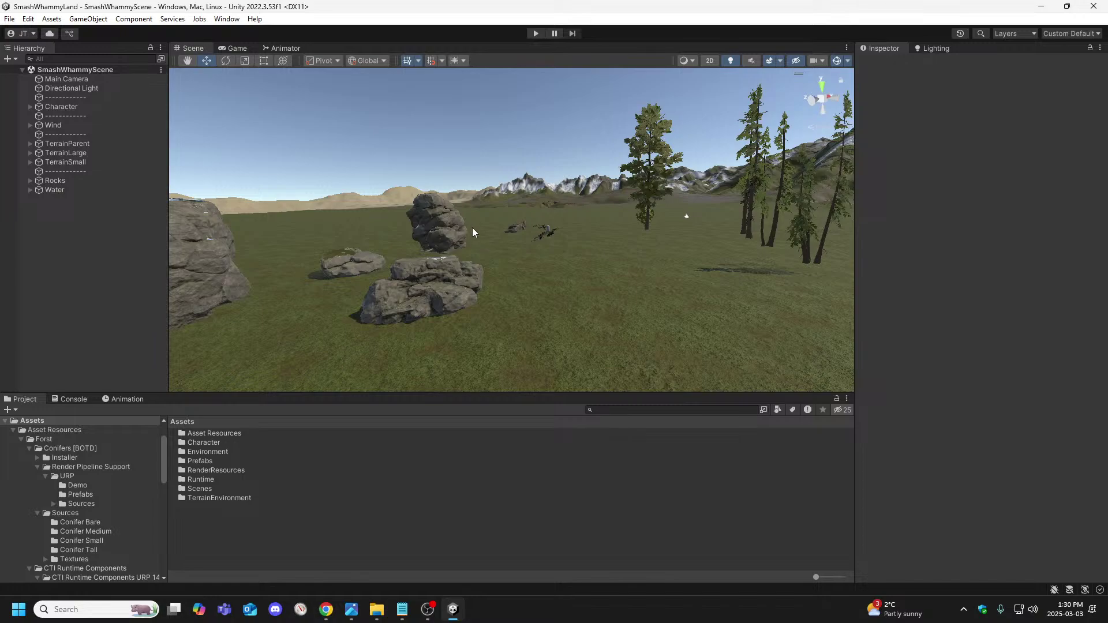
Inspect the conifer trees up close in the Scene view and fly around them in Play mode, ending with Play mode stopped.
{"action": "right_click_drag", "start_coordinate": [547, 238], "coordinate": [700, 282]}
{"action": "key", "text": "w"}
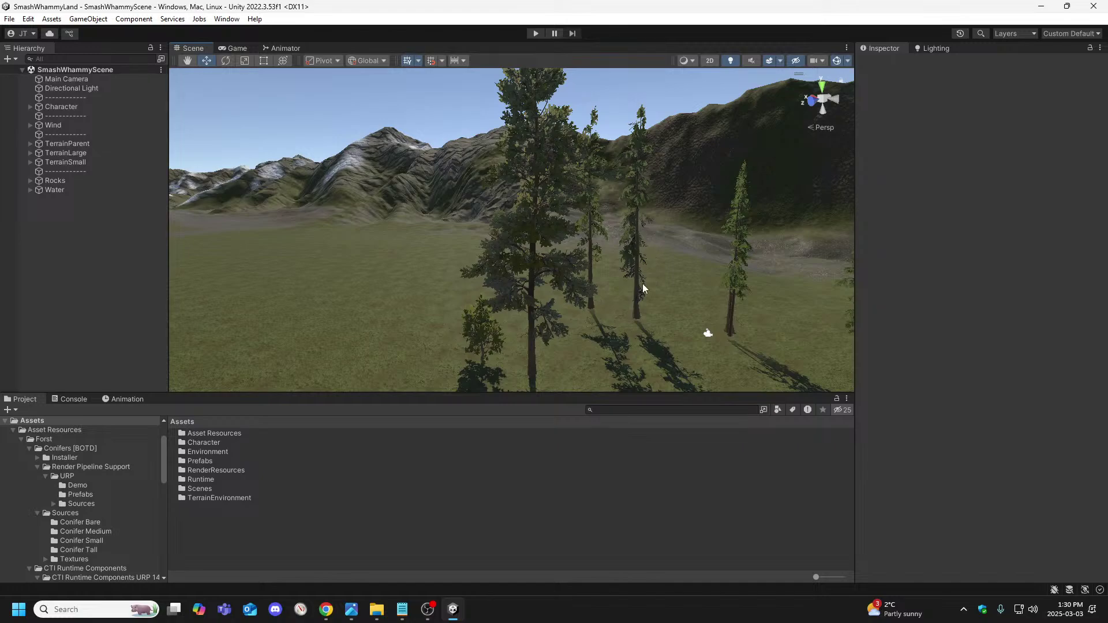
{"action": "right_click_drag", "start_coordinate": [642, 283], "coordinate": [687, 293]}
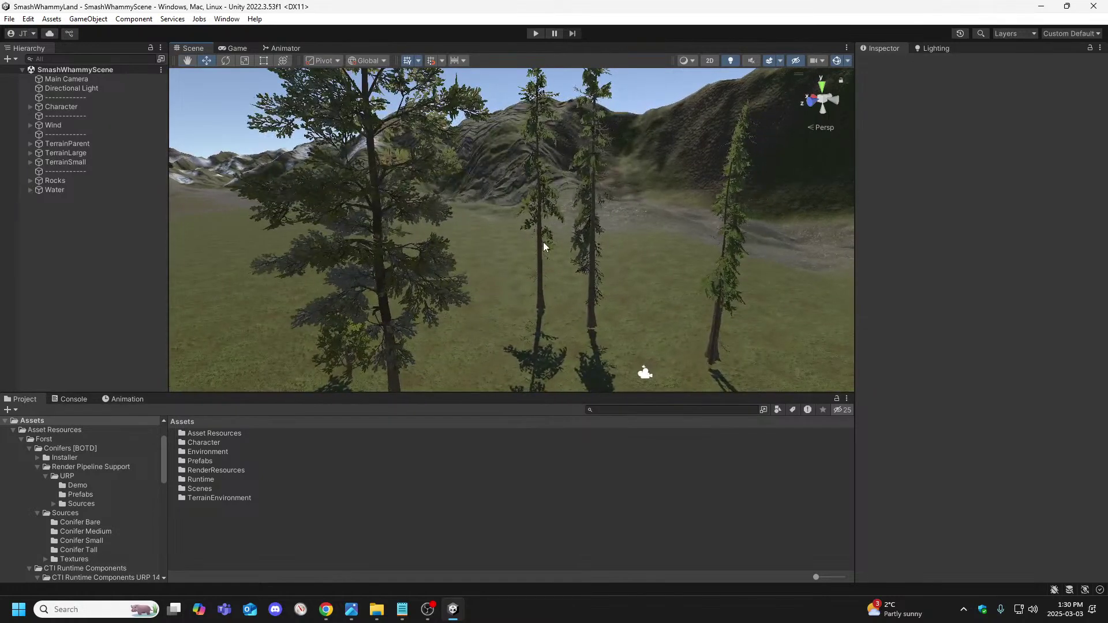
{"action": "left_click", "coordinate": [536, 33]}
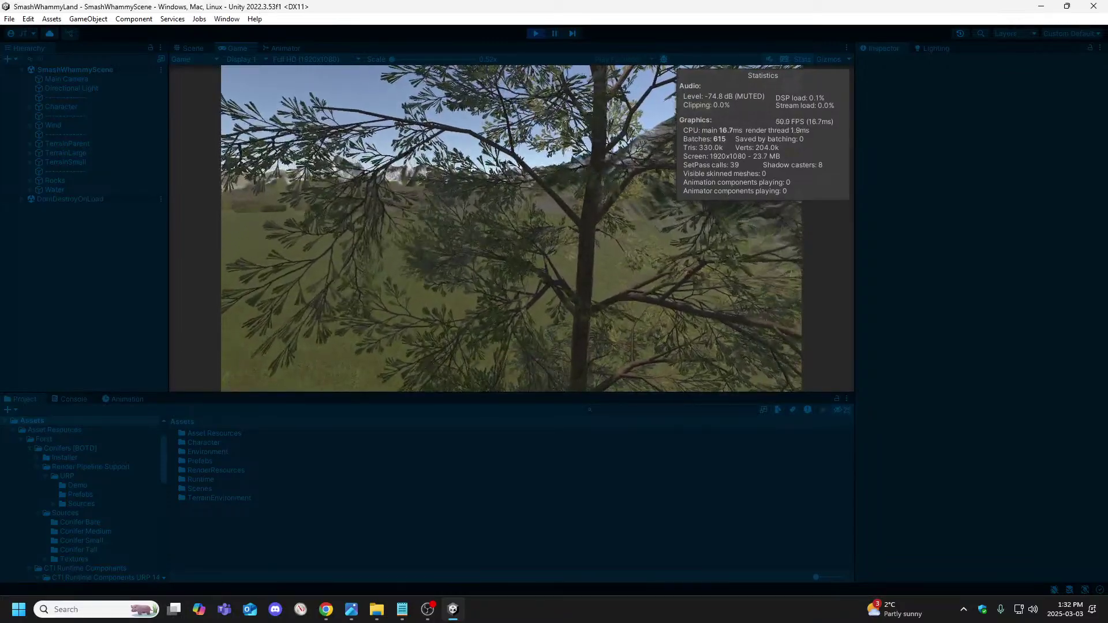
{"action": "key", "text": "d"}
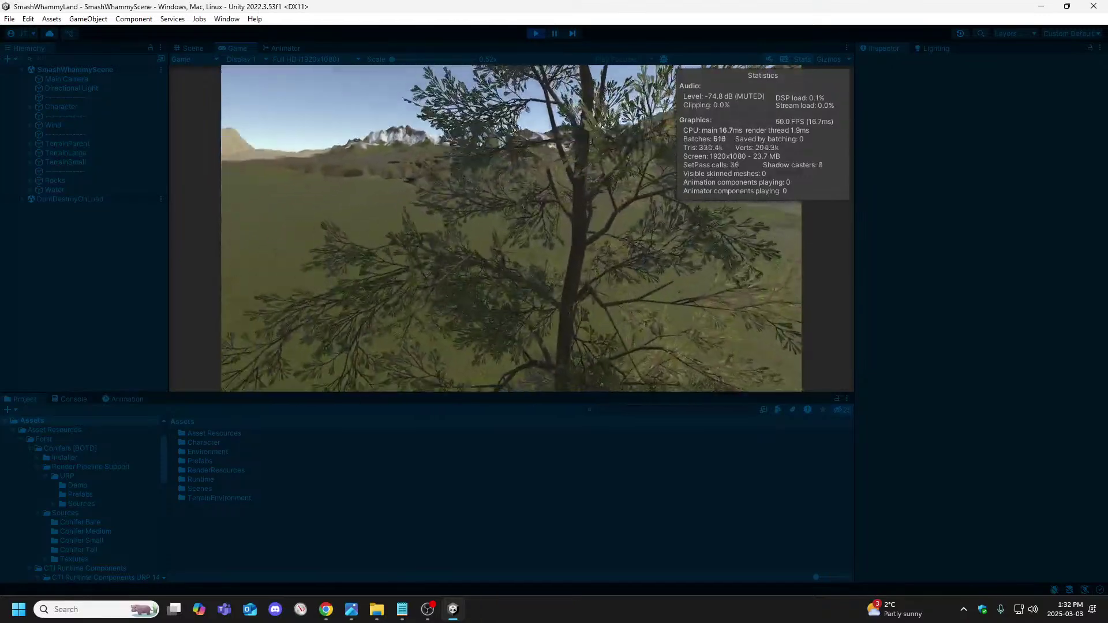
{"action": "key", "text": "w"}
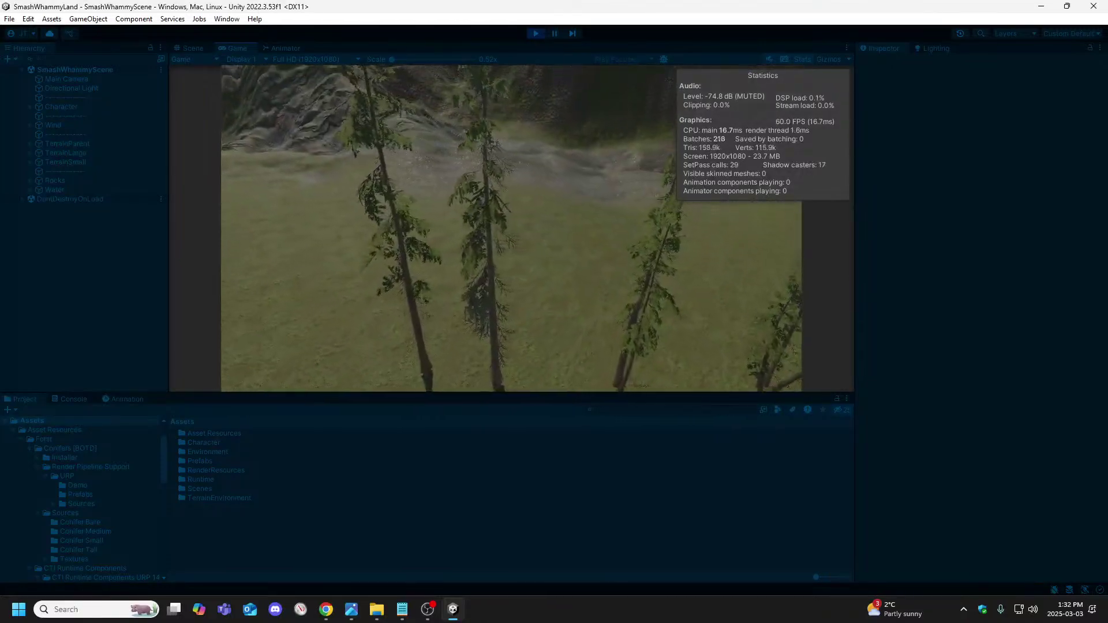
{"action": "key", "text": "w"}
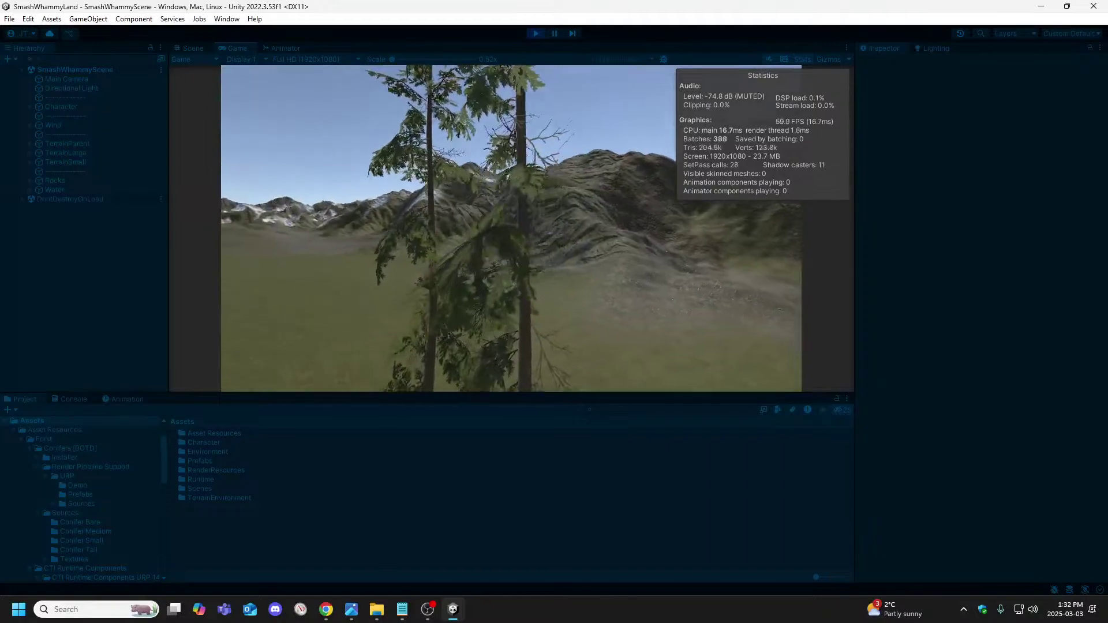
{"action": "key", "text": "w"}
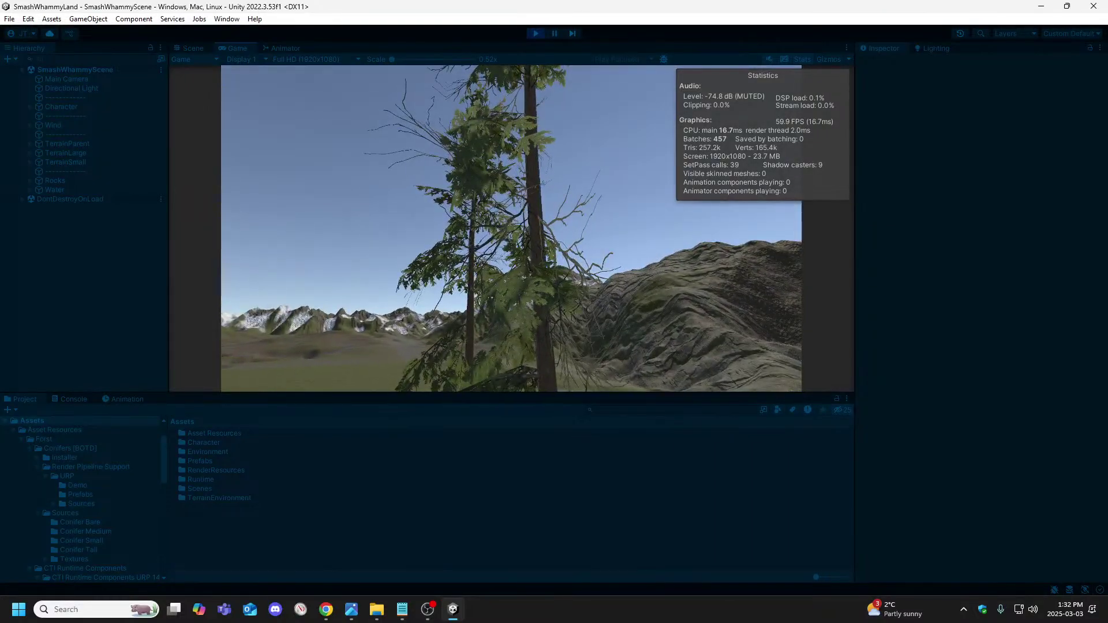
{"action": "key", "text": "w"}
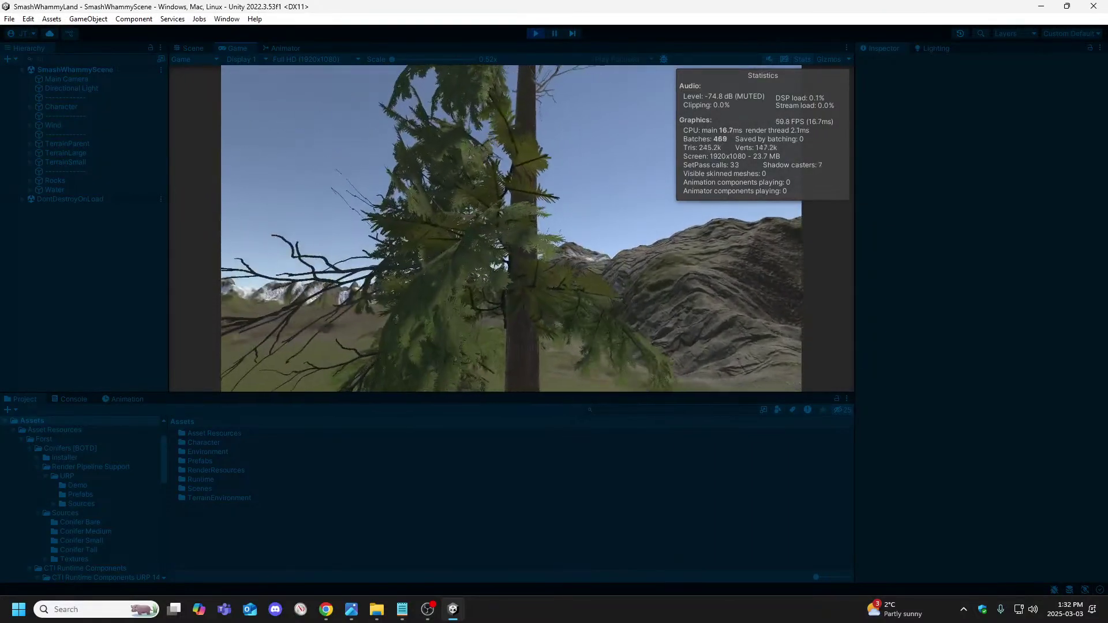
{"action": "key", "text": "d"}
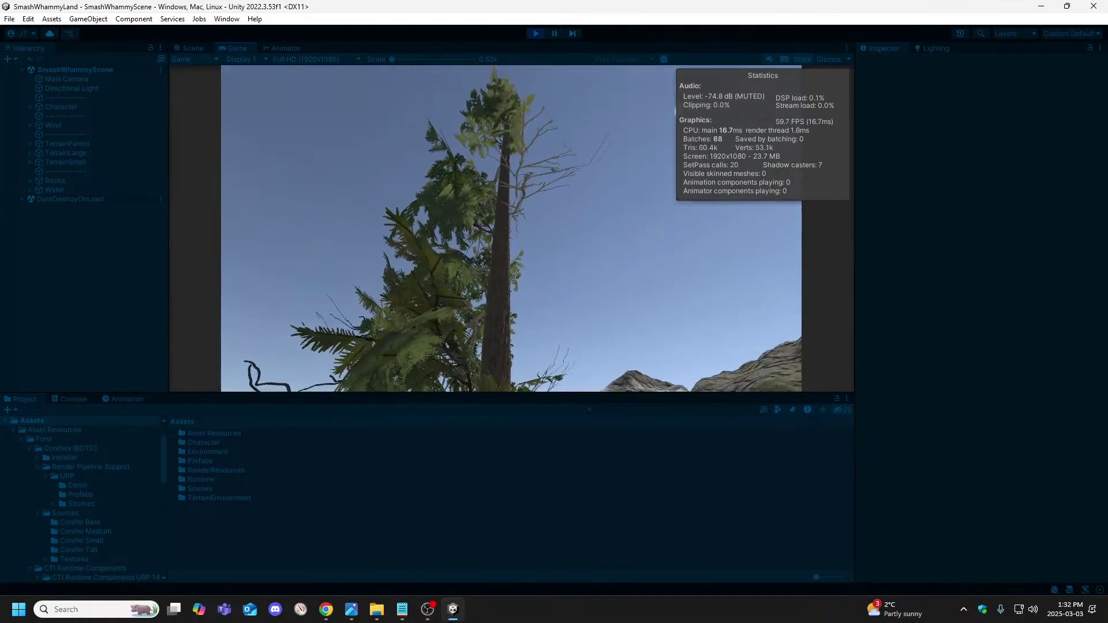
{"action": "key", "text": "a"}
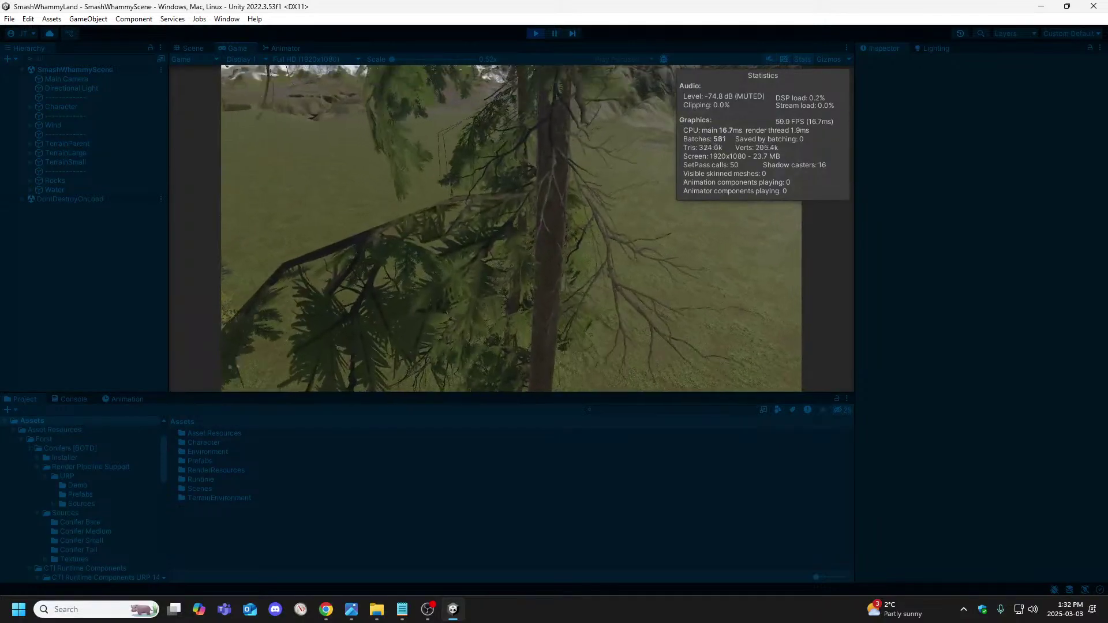
{"action": "key", "text": "s"}
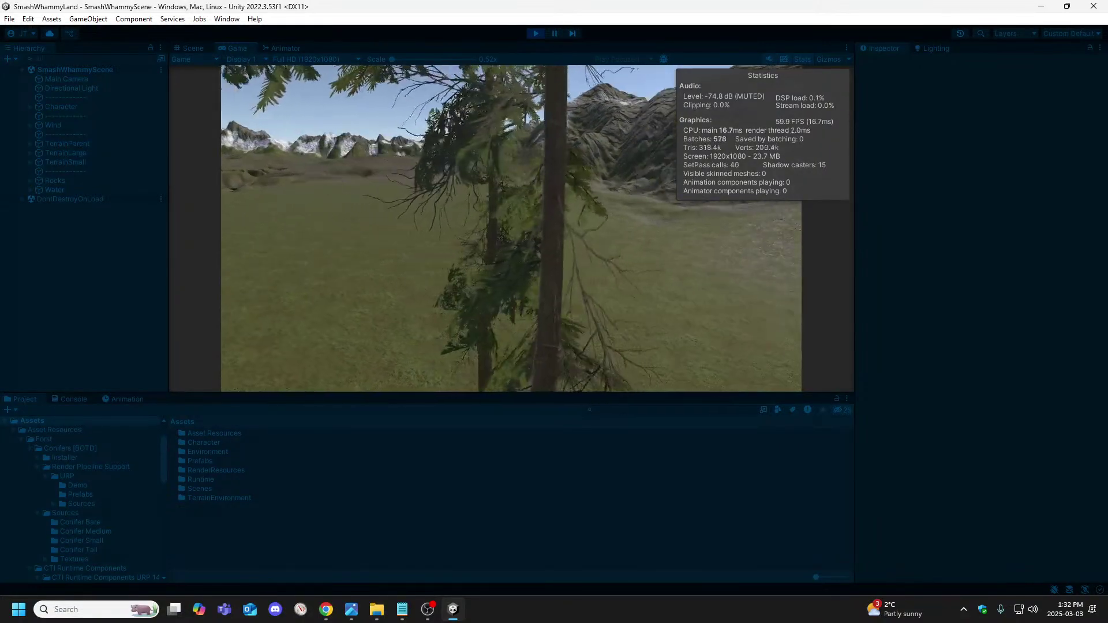
{"action": "key", "text": "s"}
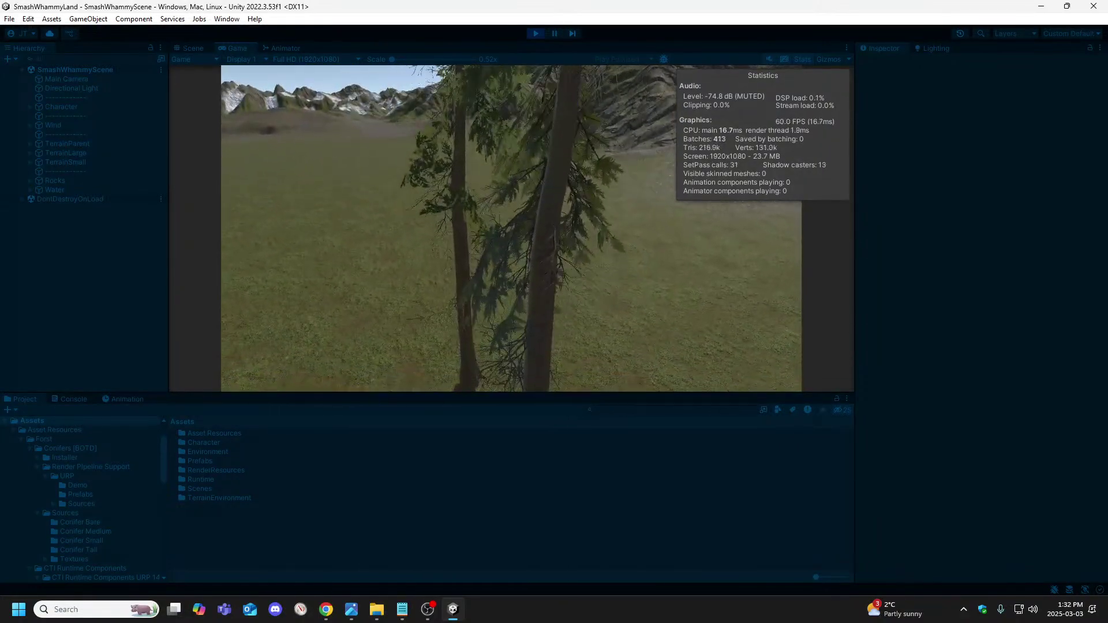
{"action": "key", "text": "s"}
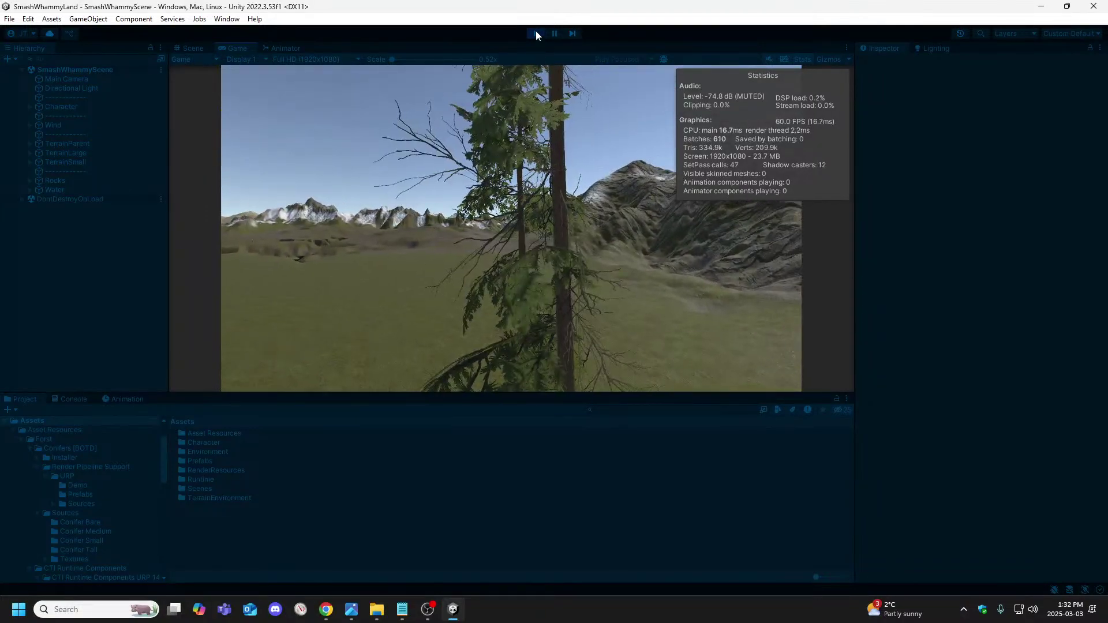
{"action": "left_click", "coordinate": [536, 33]}
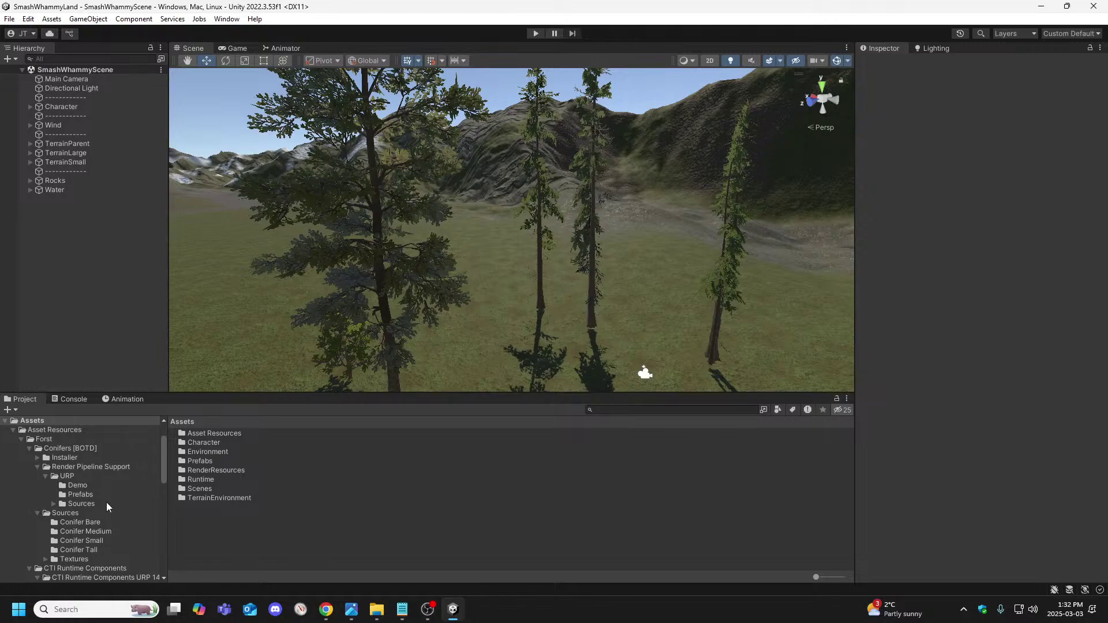
Browse the ShaderGraphs folders in TerrainSampleAssets and select the SpeedTree8ColorAlpha and SphereAO subgraphs together.
{"action": "scroll", "coordinate": [85, 525], "scroll_direction": "down", "scroll_amount": 3}
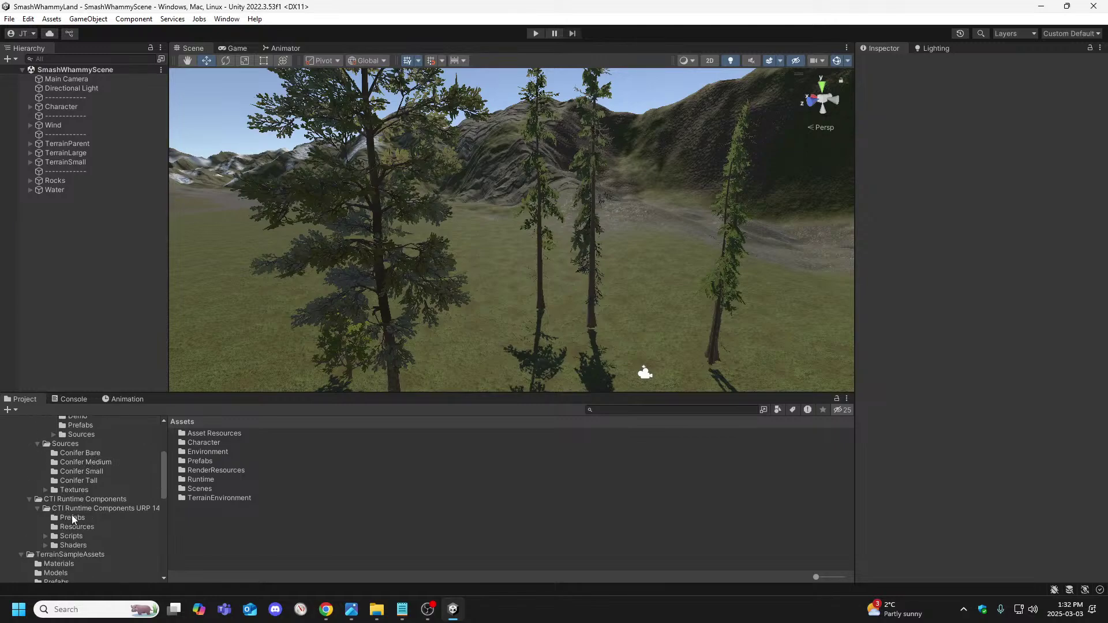
{"action": "scroll", "coordinate": [86, 519], "scroll_direction": "down", "scroll_amount": 4}
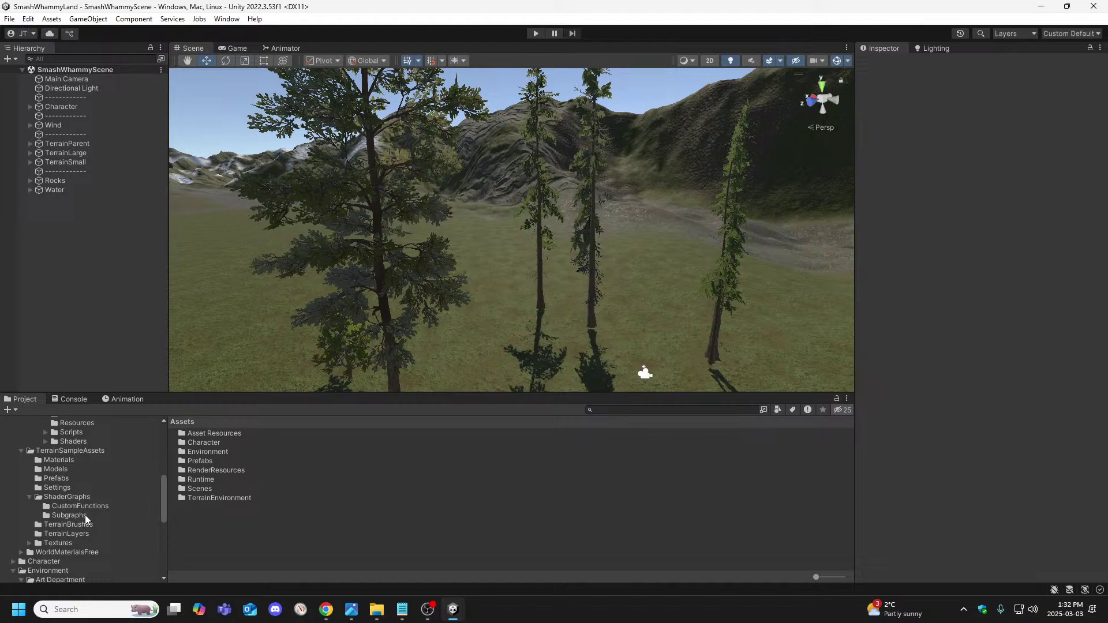
{"action": "left_click", "coordinate": [78, 508]}
{"action": "left_click", "coordinate": [77, 515]}
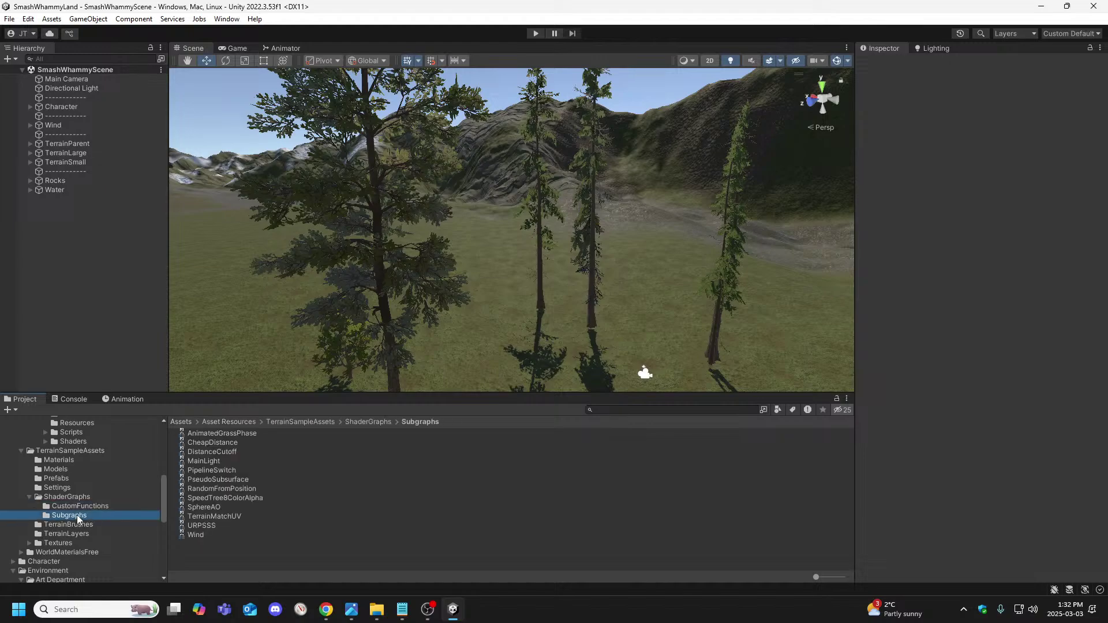
{"action": "left_click", "coordinate": [78, 505]}
{"action": "left_click", "coordinate": [83, 515]}
{"action": "left_click", "coordinate": [223, 499]}
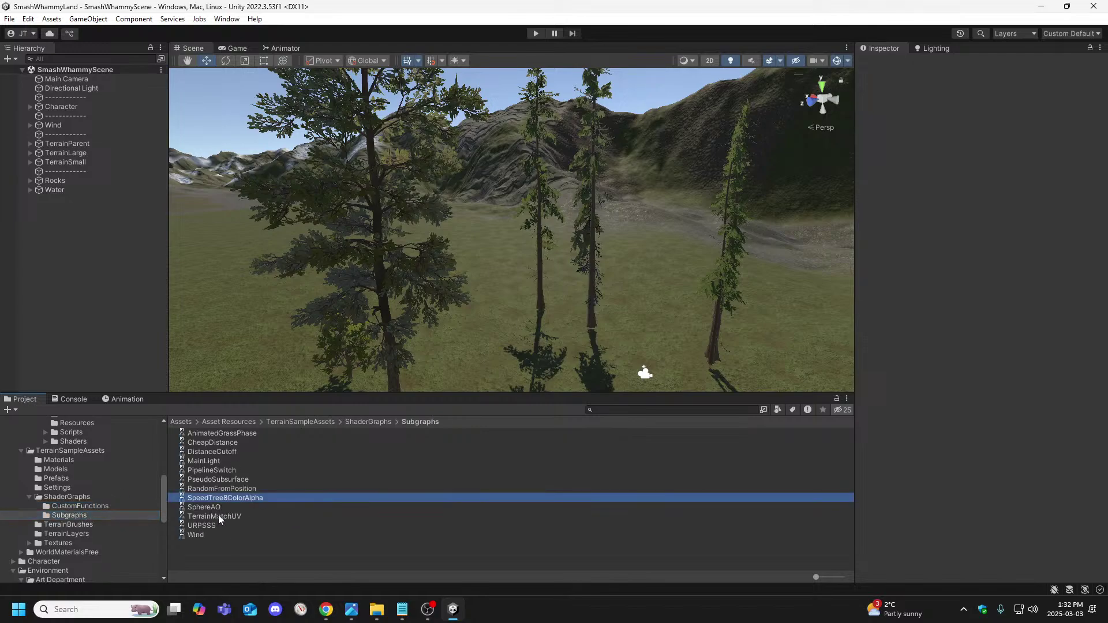
{"action": "left_click", "coordinate": [222, 506], "text": "shift"}
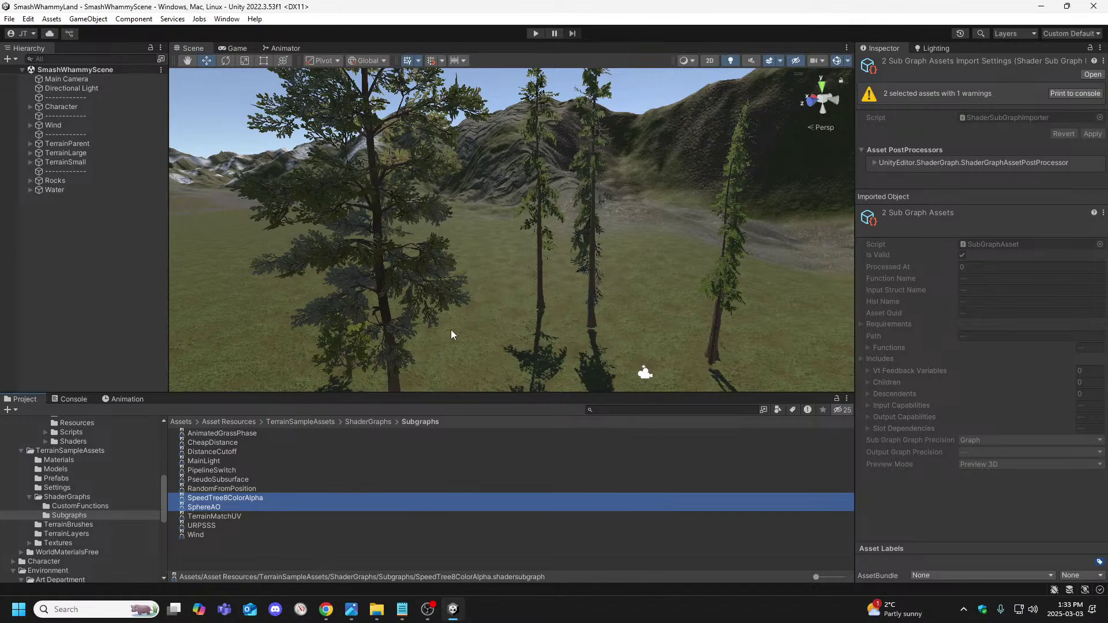
Inspect the SpeedTree8ColorAlpha and SphereAO subgraphs individually and check the CustomFunctions folder, ending back in Subgraphs.
{"action": "right_click_drag", "start_coordinate": [445, 304], "coordinate": [238, 254]}
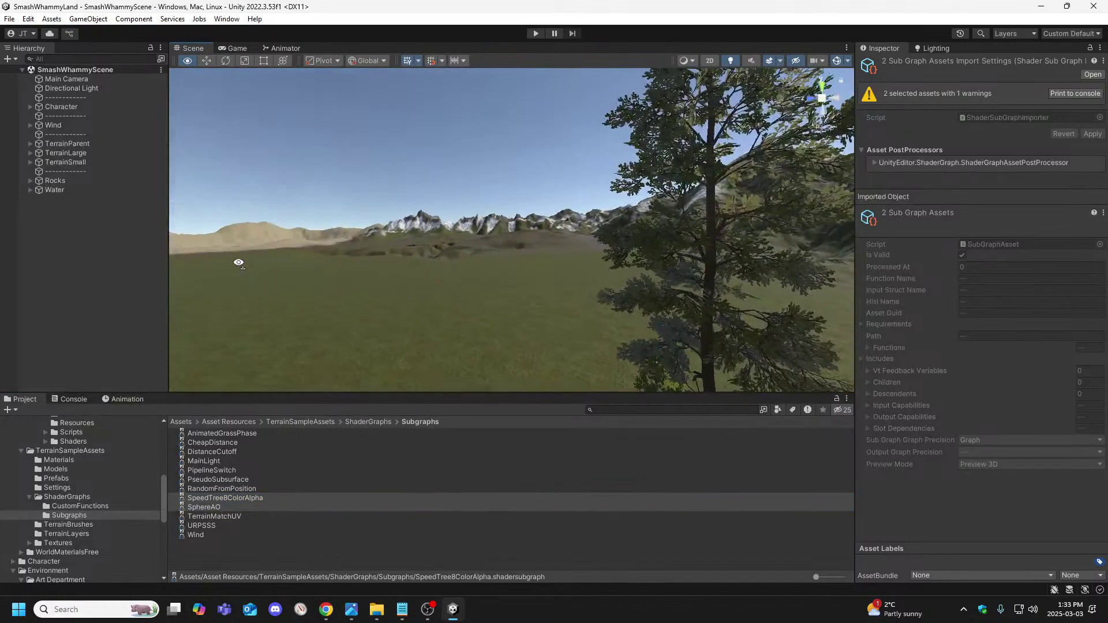
{"action": "right_click_drag", "start_coordinate": [416, 304], "coordinate": [438, 317]}
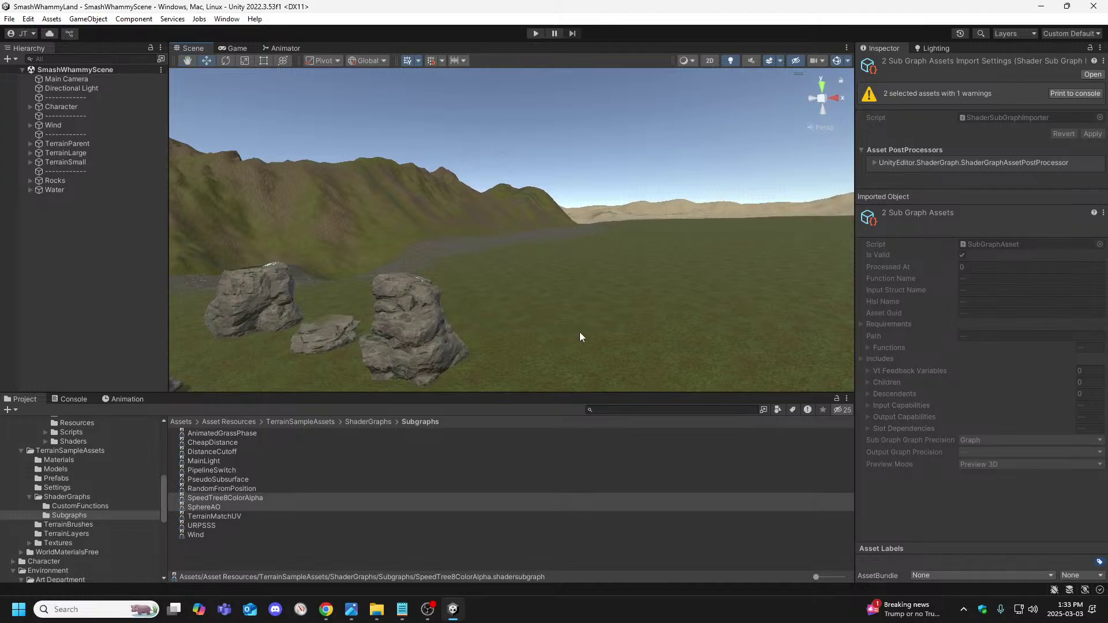
{"action": "right_click_drag", "start_coordinate": [587, 319], "coordinate": [677, 329]}
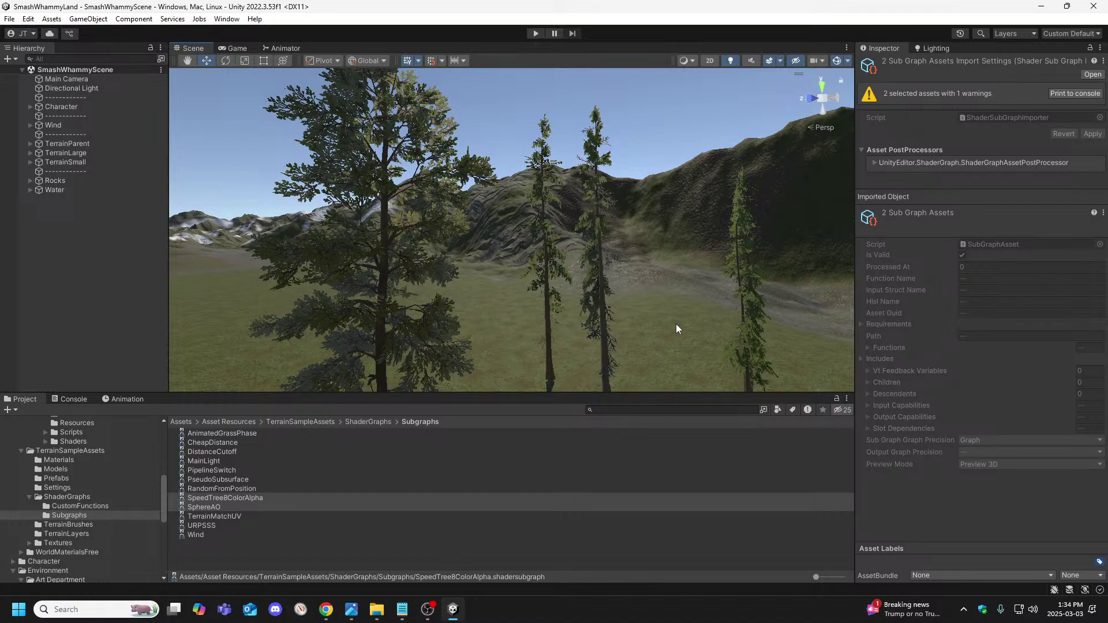
{"action": "left_click", "coordinate": [229, 497]}
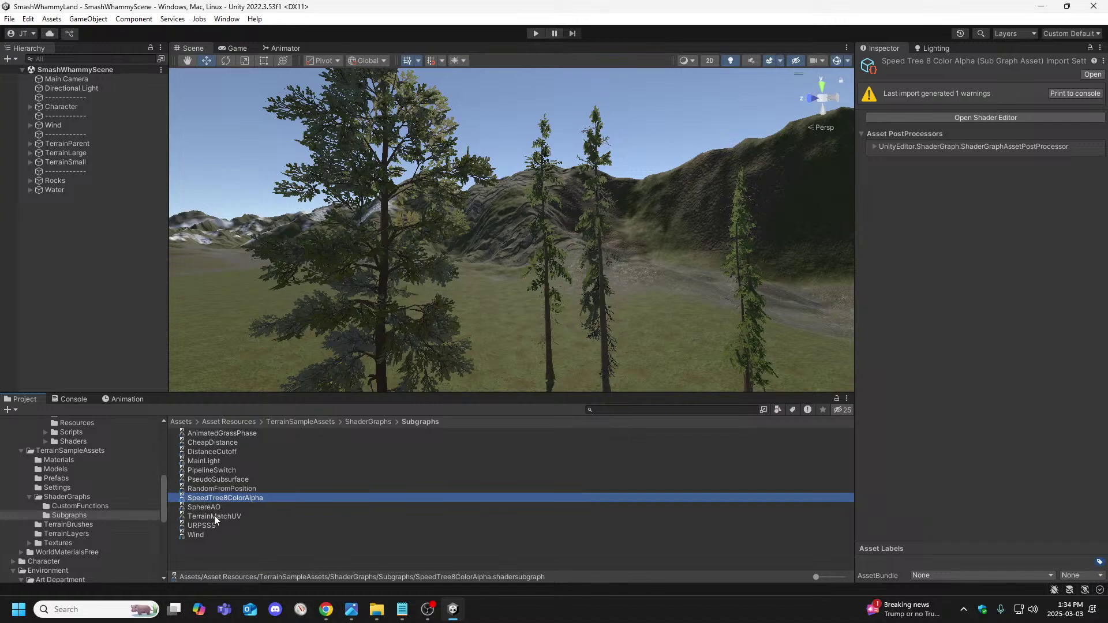
{"action": "left_click", "coordinate": [223, 509]}
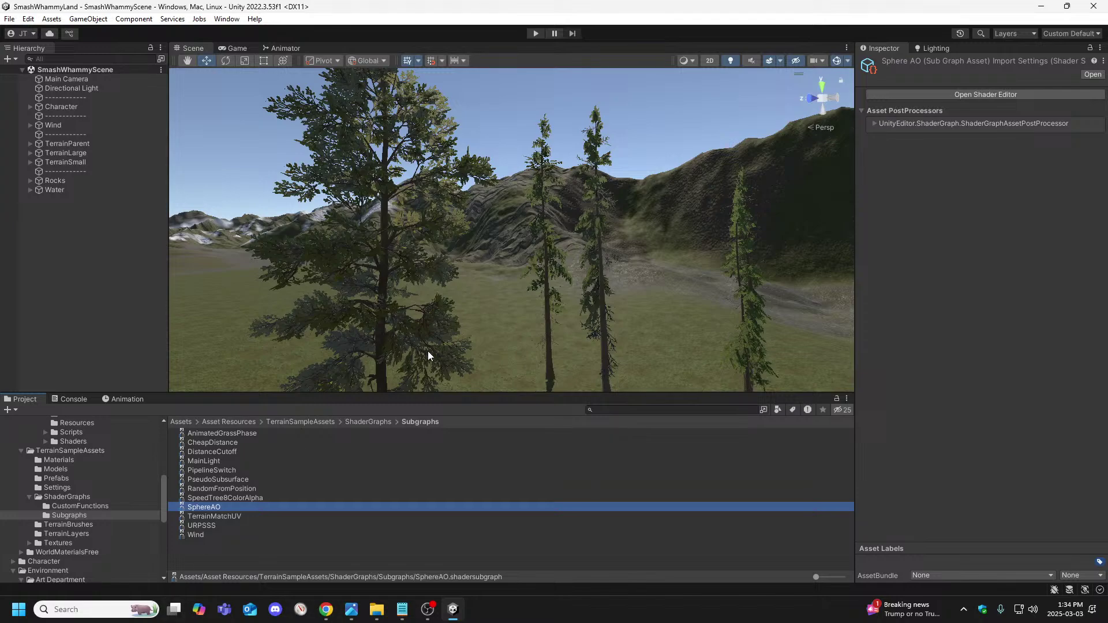
{"action": "left_click", "coordinate": [84, 506]}
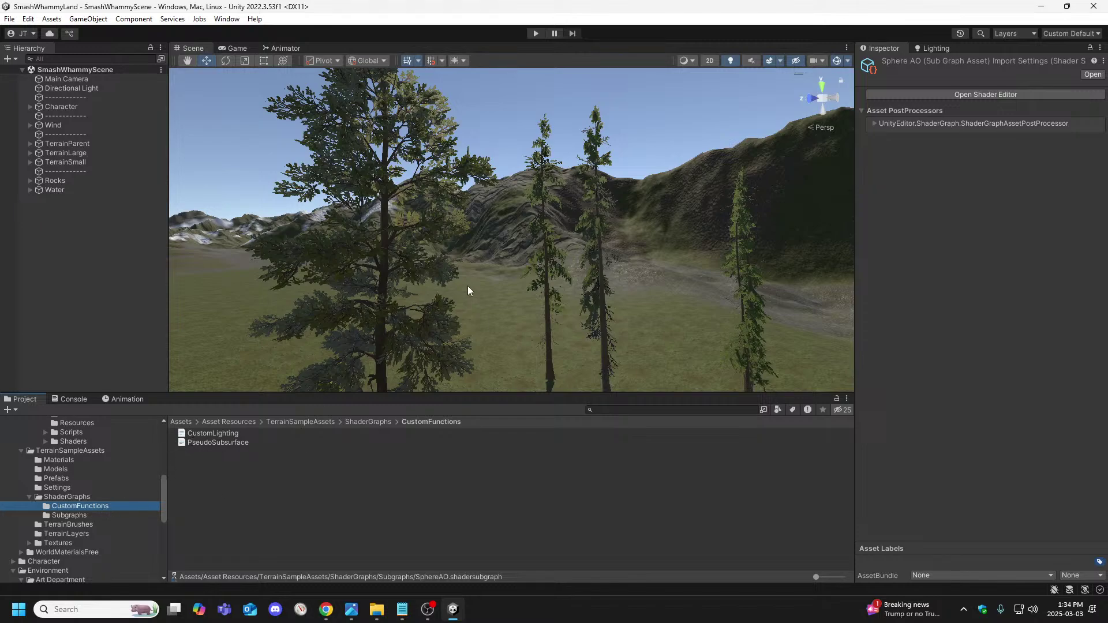
{"action": "left_click", "coordinate": [67, 515]}
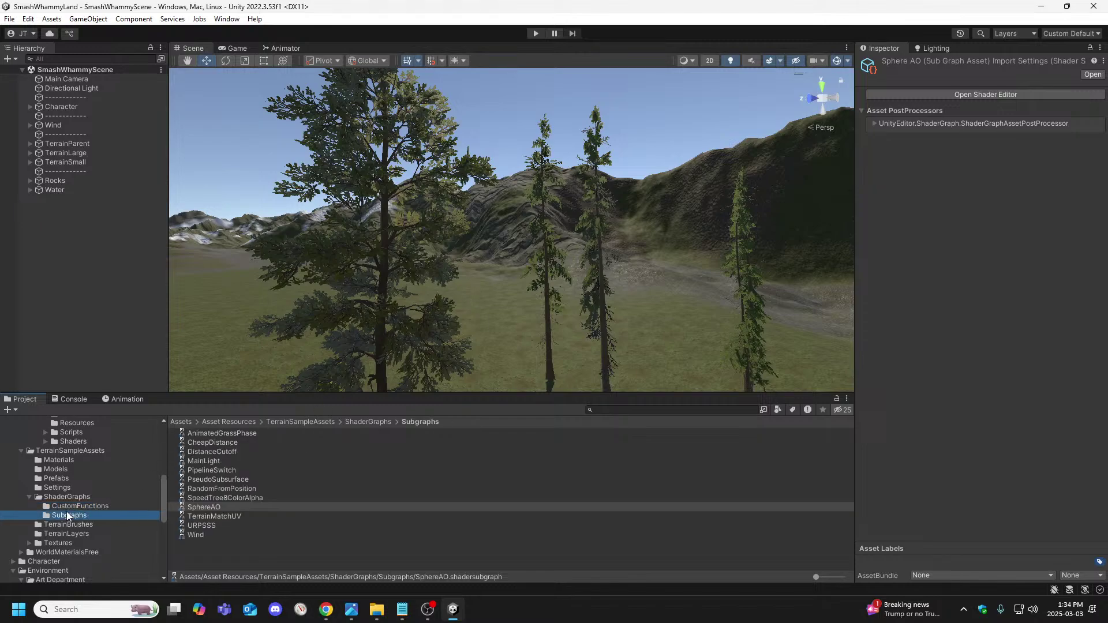
Run the scene in Play mode, fly around and through the conifer branches with the statistics shown, and stop Play mode.
{"action": "right_click_drag", "start_coordinate": [405, 314], "coordinate": [464, 300]}
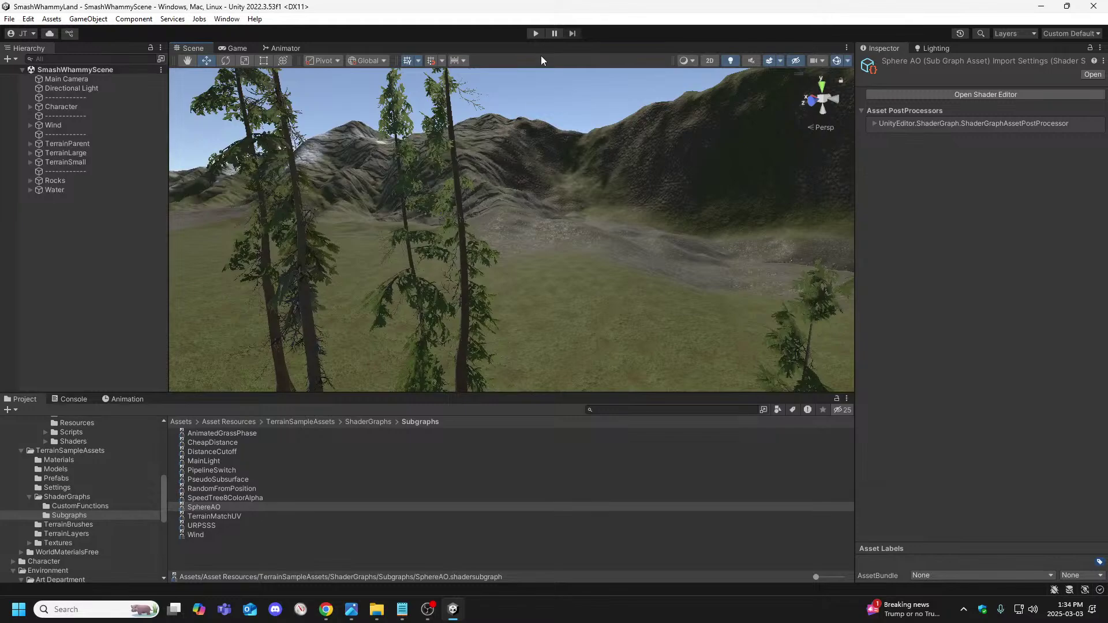
{"action": "left_click", "coordinate": [536, 33]}
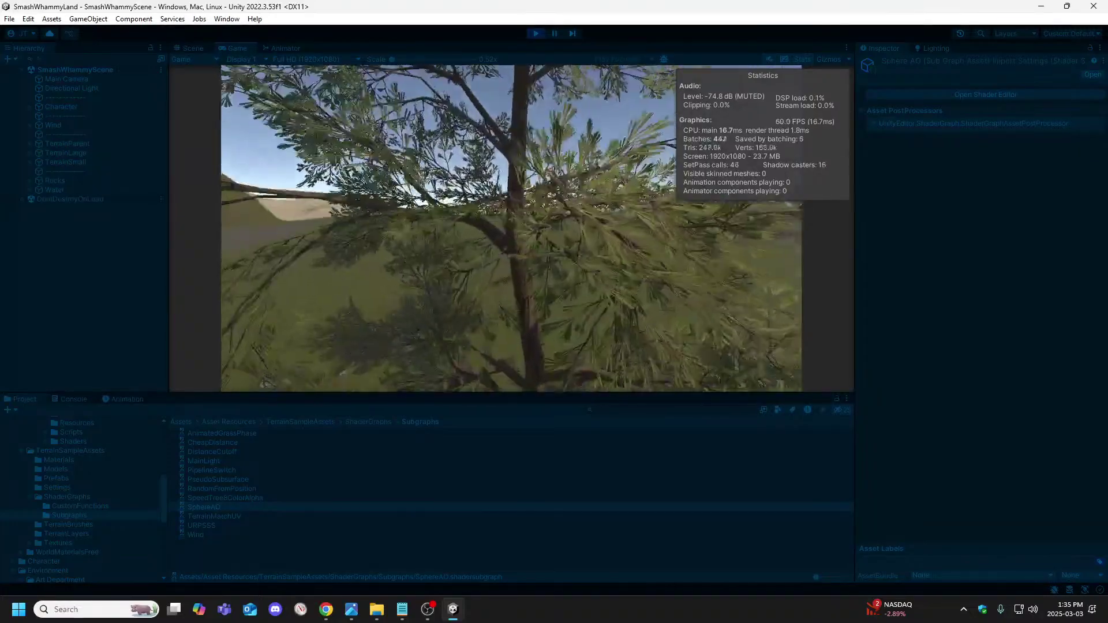
{"action": "key", "text": "w"}
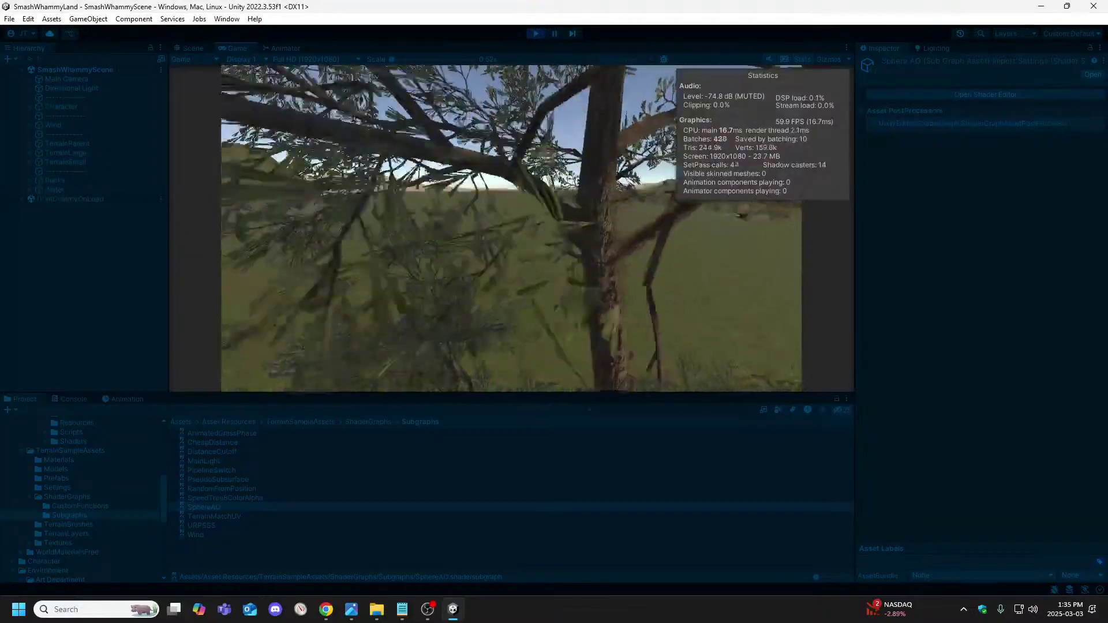
{"action": "key", "text": "s"}
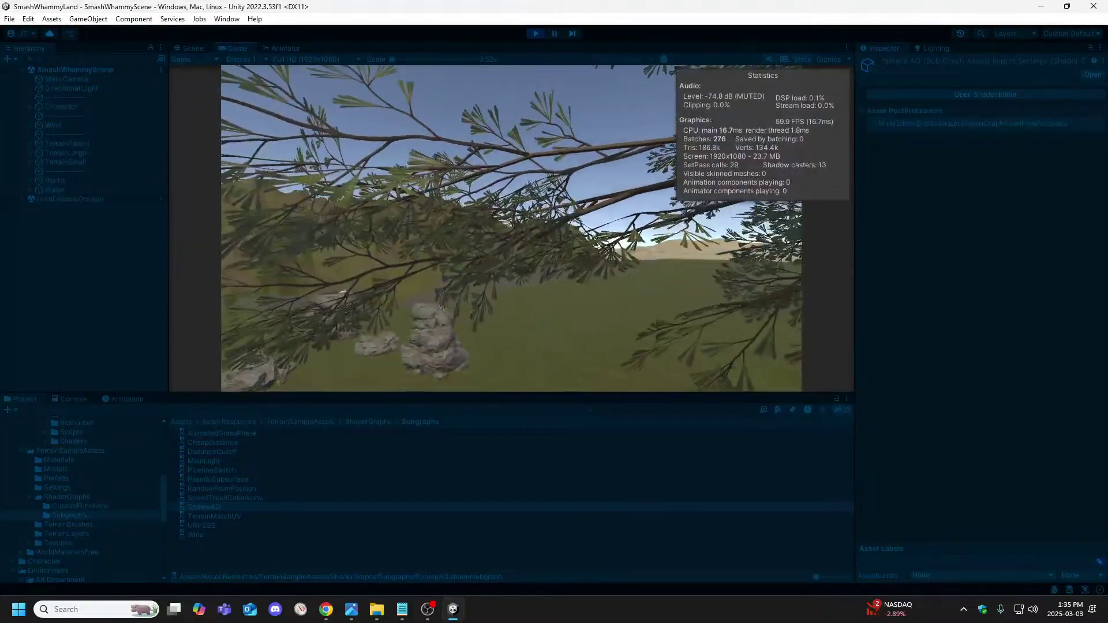
{"action": "key", "text": "s"}
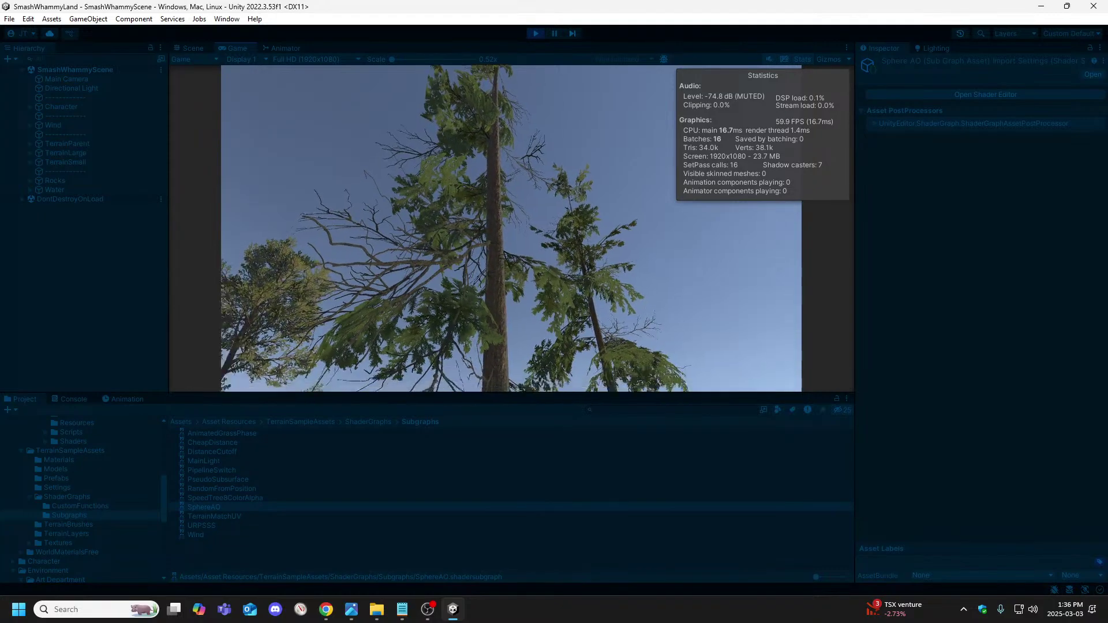
{"action": "key", "text": "a"}
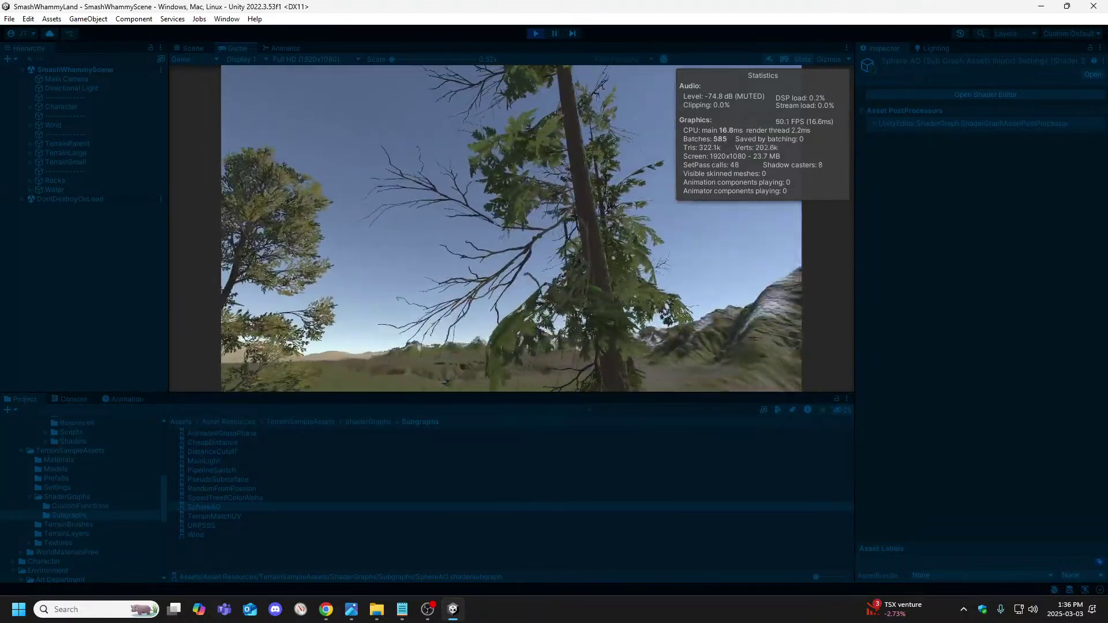
{"action": "key", "text": "a"}
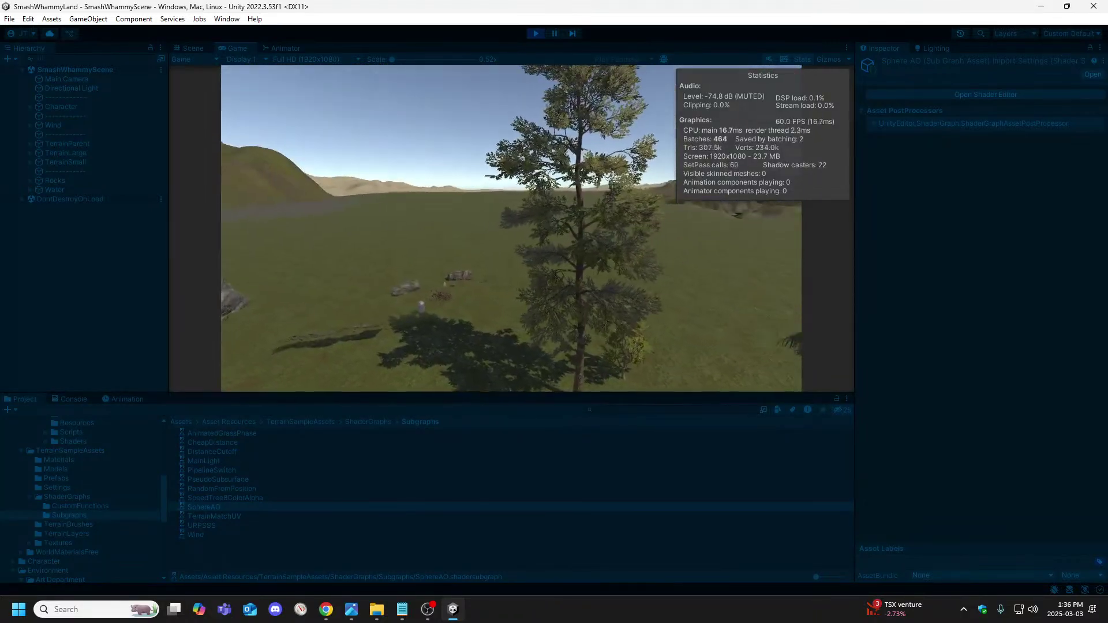
{"action": "key", "text": "w"}
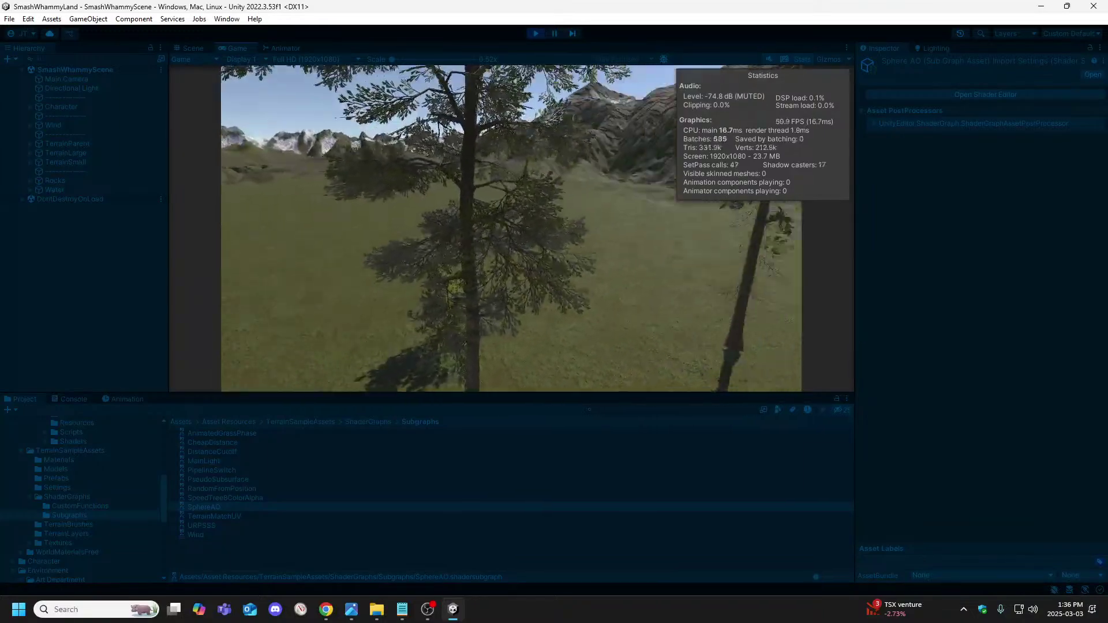
{"action": "key", "text": "a"}
{"action": "key", "text": "d"}
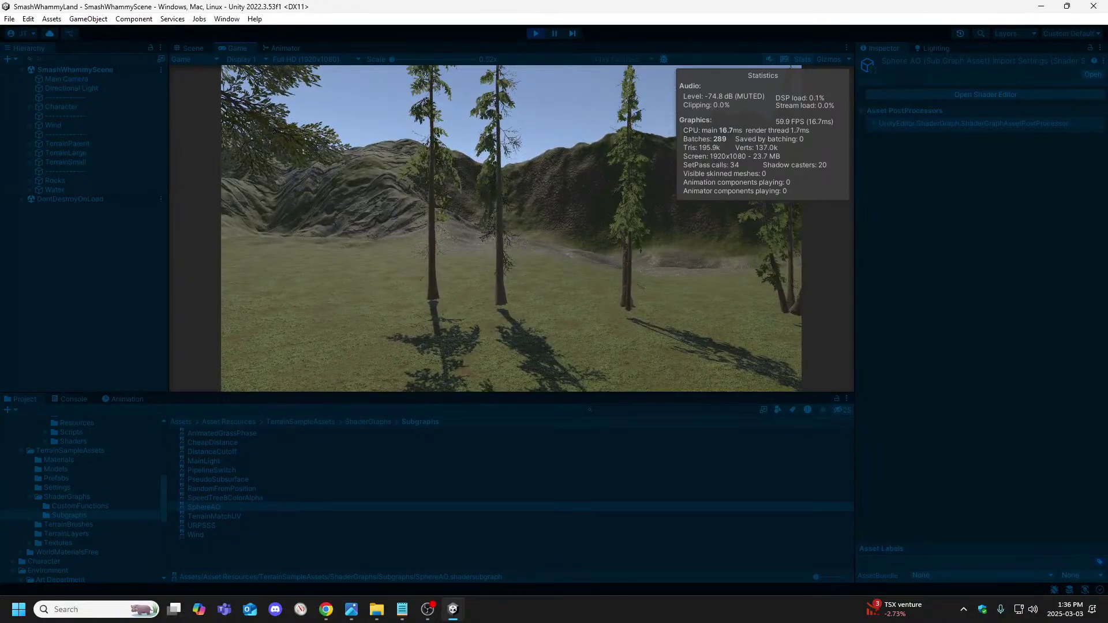
{"action": "key", "text": "Escape"}
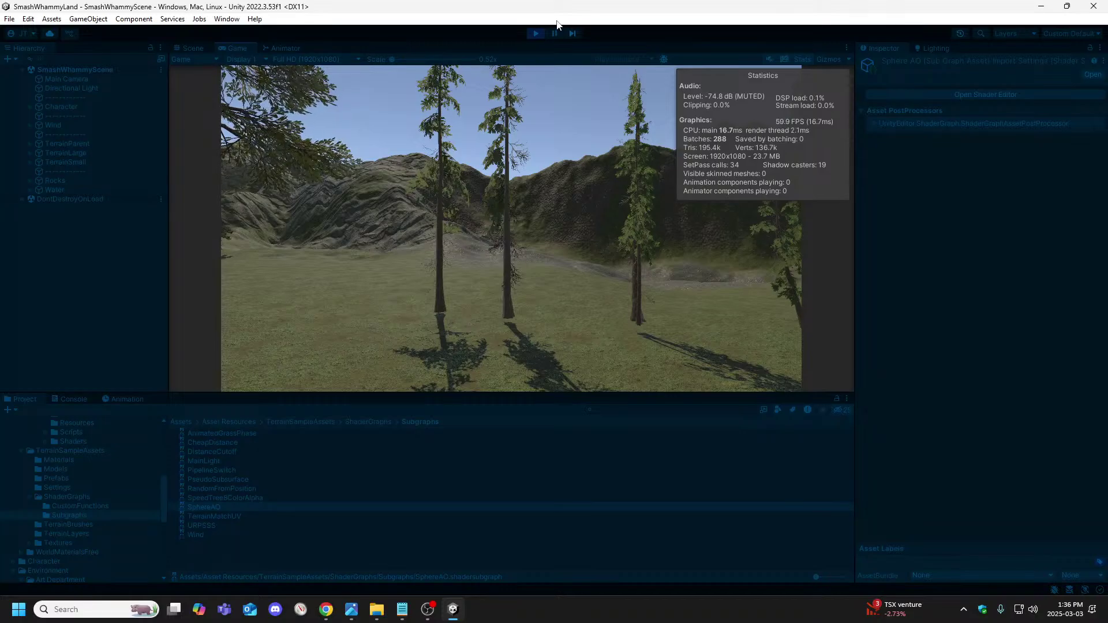
{"action": "left_click", "coordinate": [536, 33]}
Examine the trees' ground shadows and the rocks around the character capsule in the Scene view.
{"action": "right_click_drag", "start_coordinate": [580, 261], "coordinate": [343, 248]}
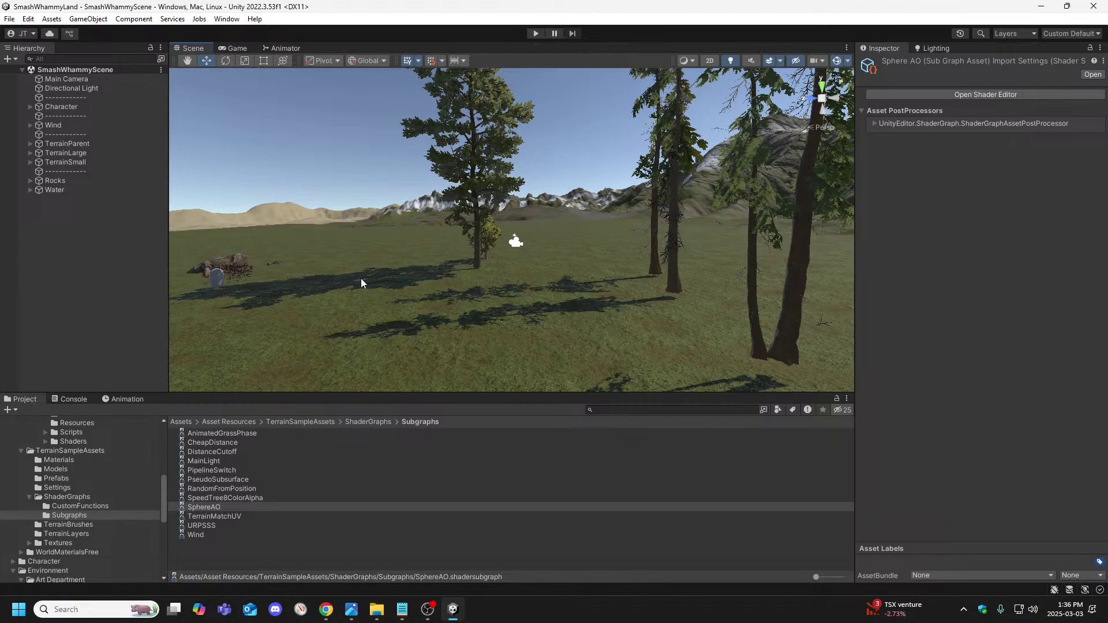
{"action": "right_click_drag", "start_coordinate": [376, 281], "coordinate": [334, 293]}
{"action": "key", "text": "w"}
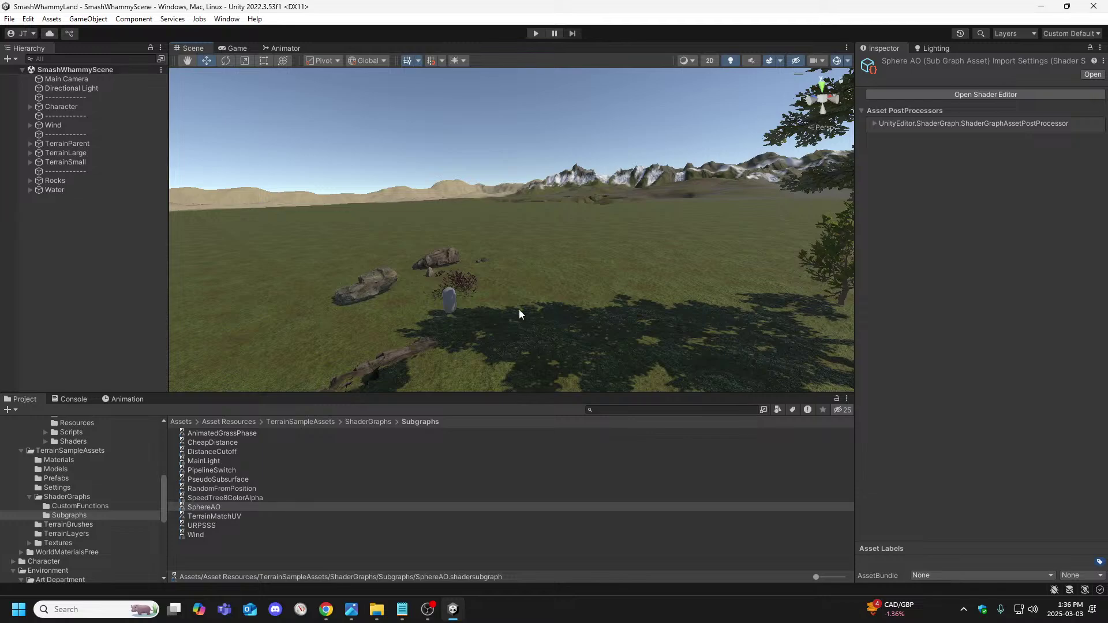
{"action": "right_click_drag", "start_coordinate": [523, 320], "coordinate": [703, 317]}
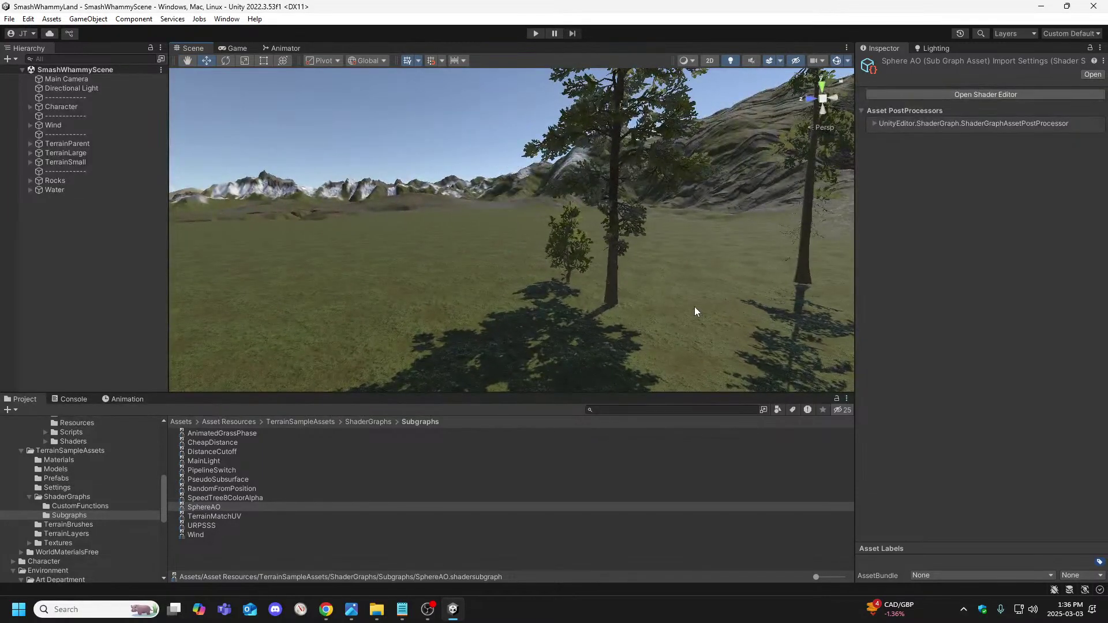
{"action": "key", "text": "alt+Tab"}
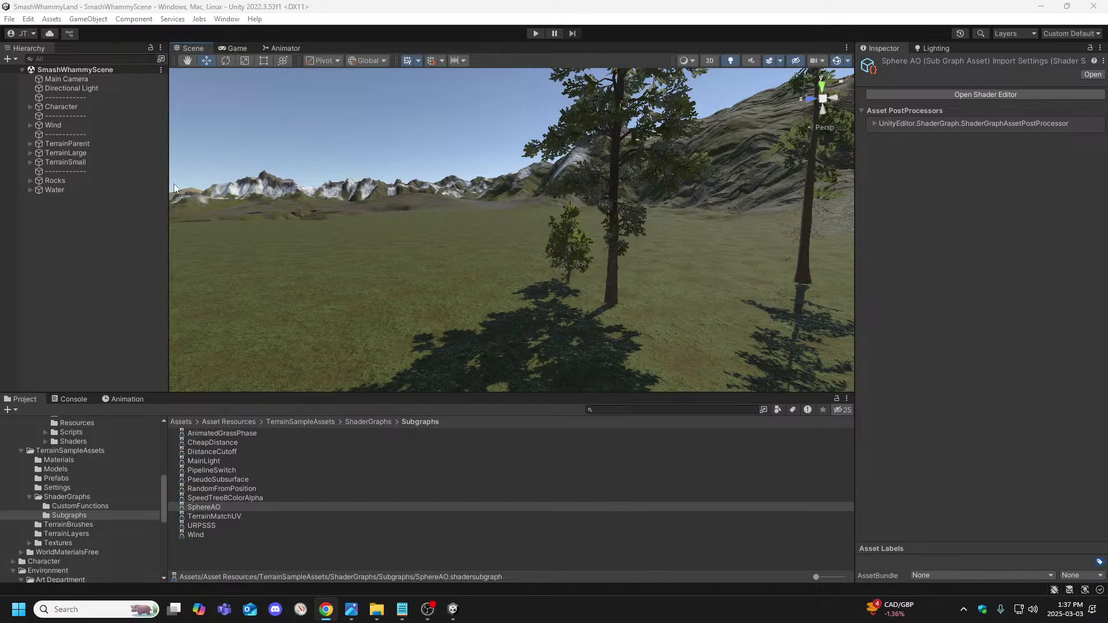
{"action": "left_click_drag", "start_coordinate": [473, 263], "coordinate": [601, 292], "text": "alt"}
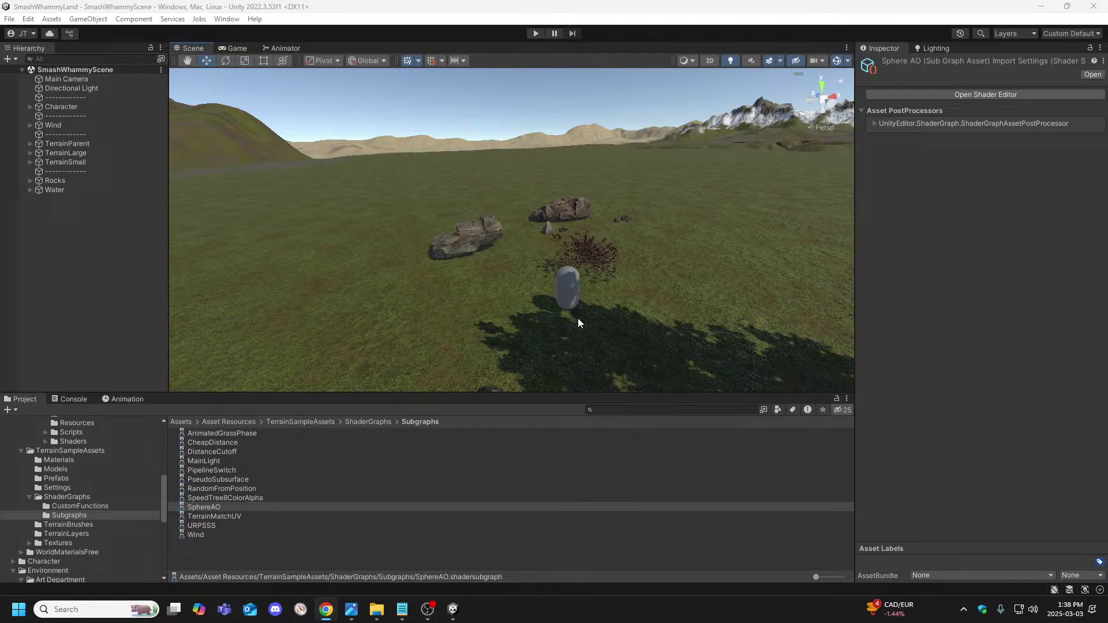
Fly across the terrain in the Scene view to examine the ground textures, canyon, snowy mountains and sky.
{"action": "right_click_drag", "start_coordinate": [579, 323], "coordinate": [322, 235]}
{"action": "key", "text": "w"}
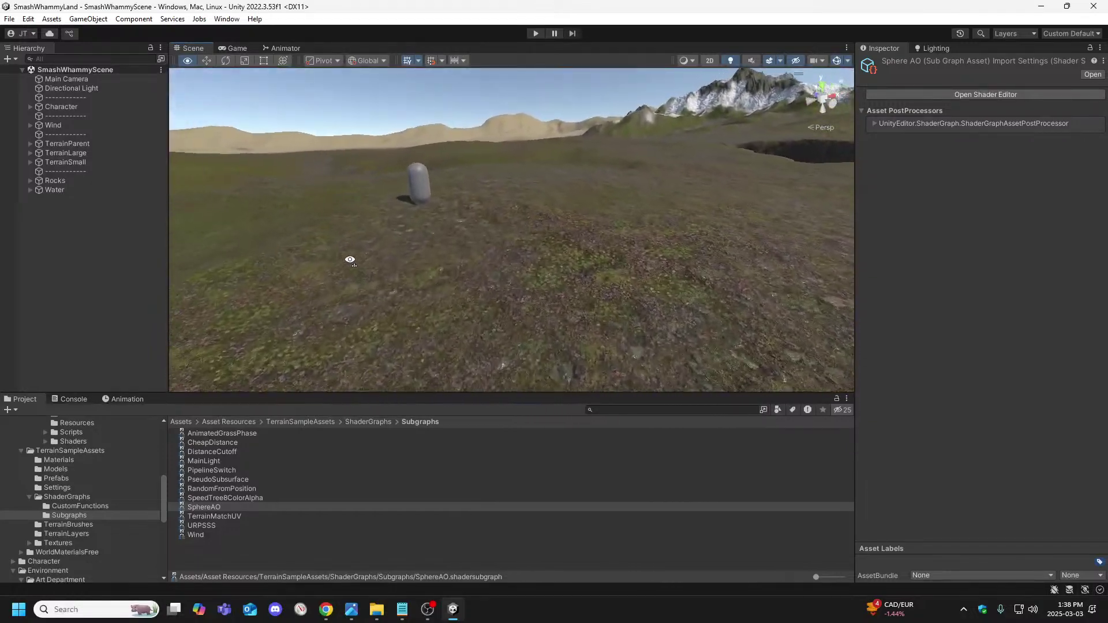
{"action": "right_click_drag", "start_coordinate": [175, 247], "coordinate": [241, 239]}
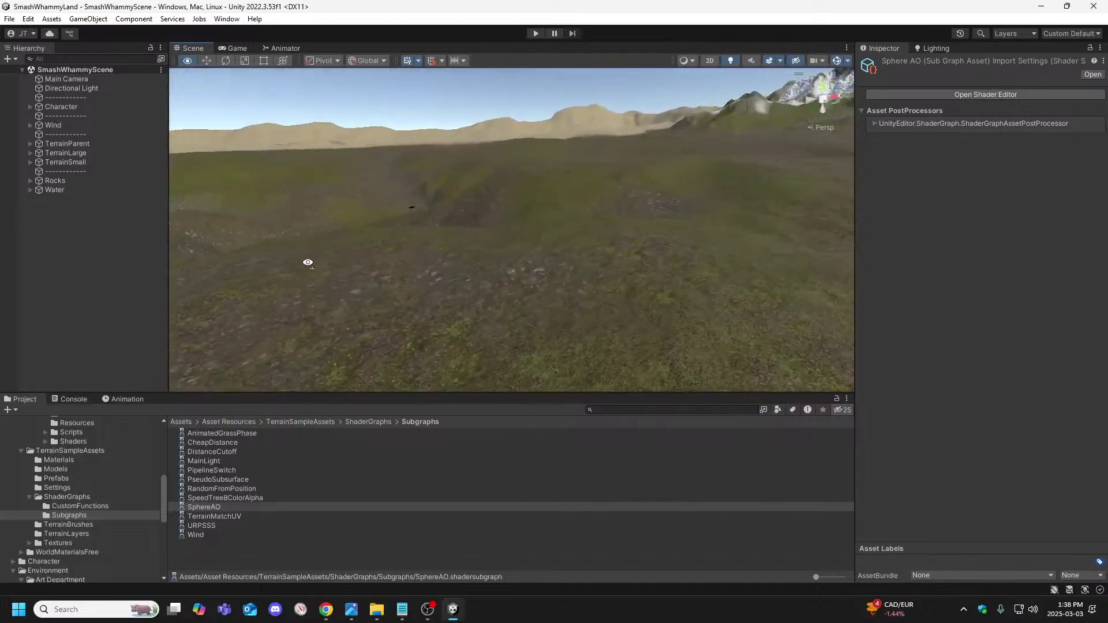
{"action": "right_click_drag", "start_coordinate": [232, 282], "coordinate": [112, 294]}
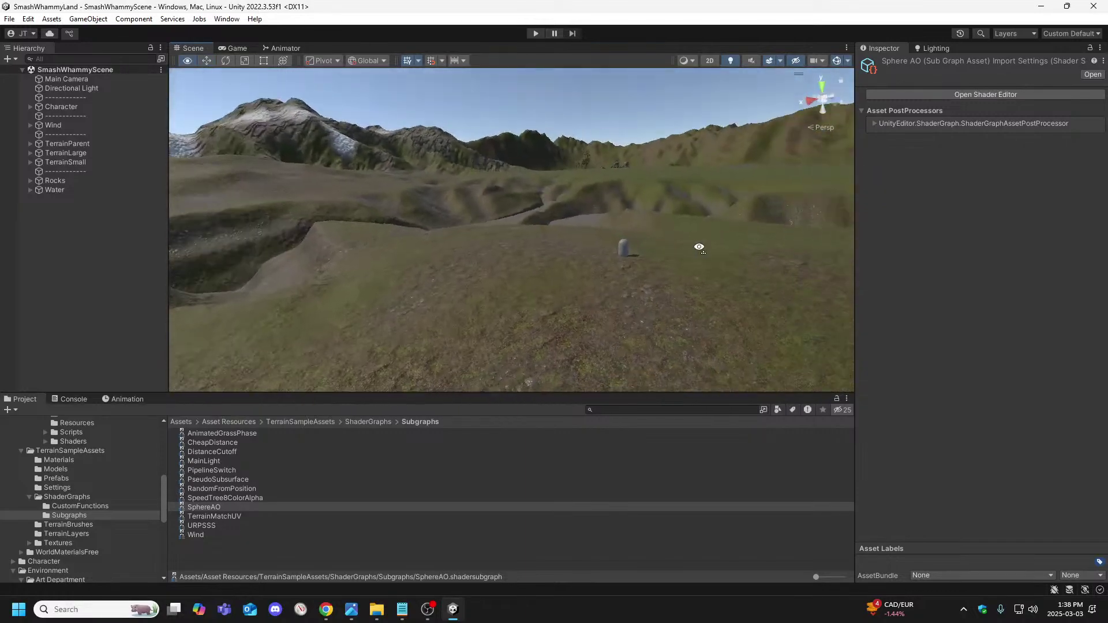
{"action": "right_click_drag", "start_coordinate": [622, 243], "coordinate": [389, 245]}
{"action": "right_click_drag", "start_coordinate": [496, 243], "coordinate": [477, 172]}
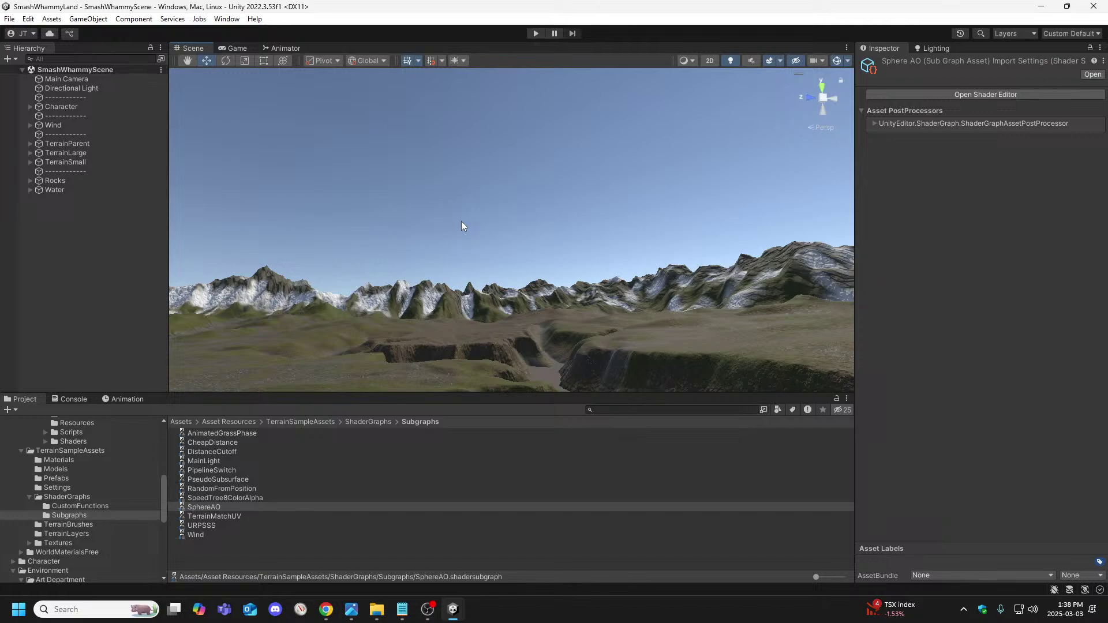
{"action": "right_click_drag", "start_coordinate": [458, 235], "coordinate": [554, 243]}
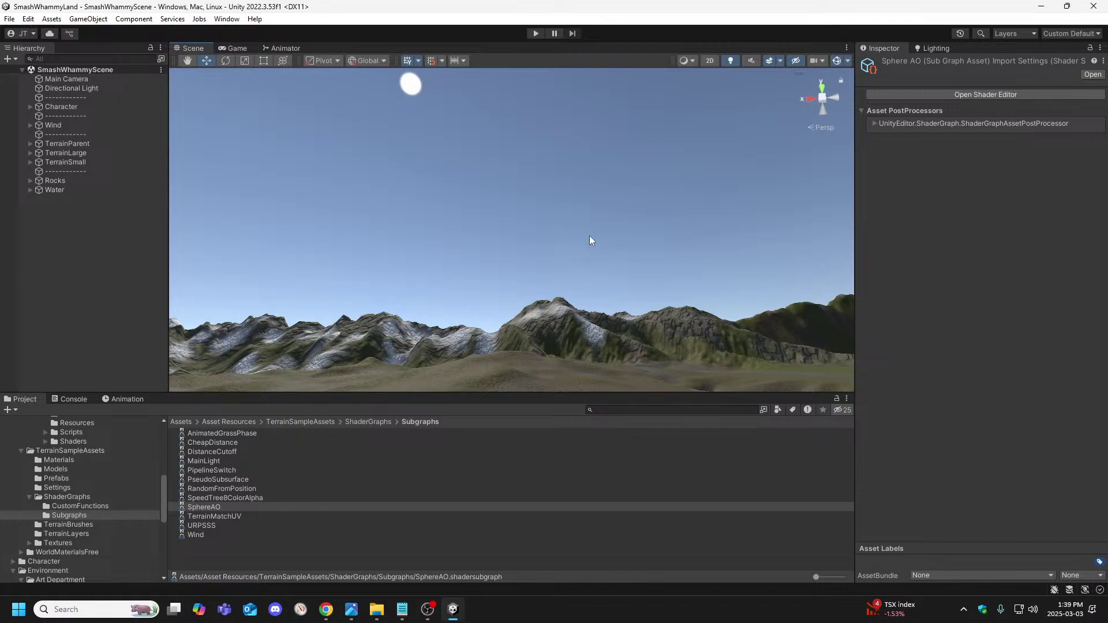
{"action": "right_click_drag", "start_coordinate": [590, 236], "coordinate": [520, 329]}
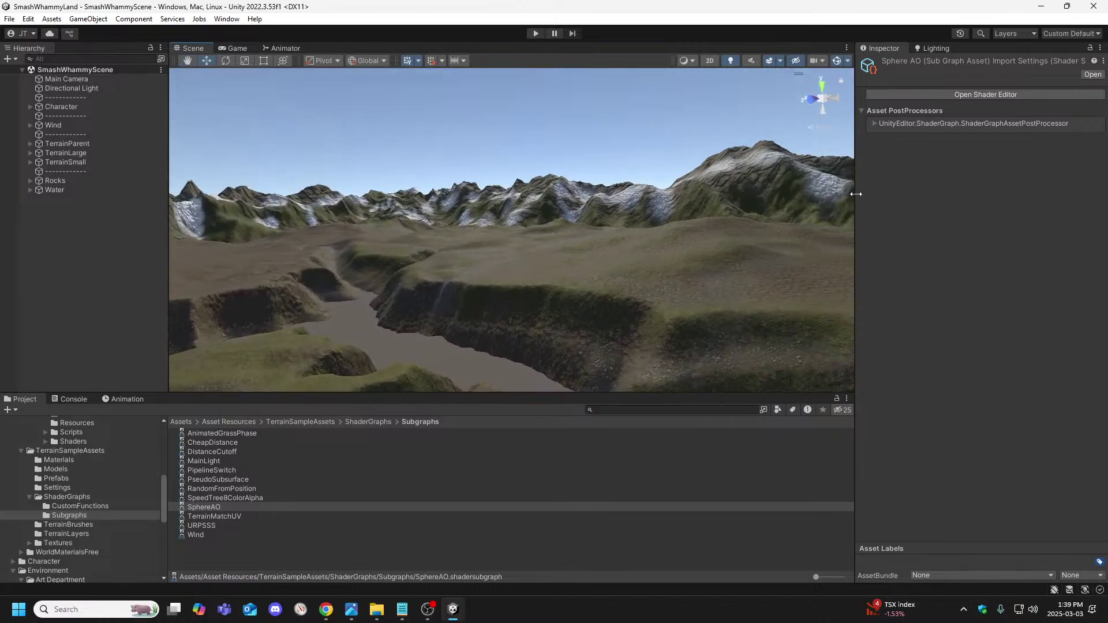
Check the scene's environment lighting settings against the canyon view and return to the Inspector.
{"action": "left_click", "coordinate": [959, 49]}
{"action": "left_click", "coordinate": [922, 63]}
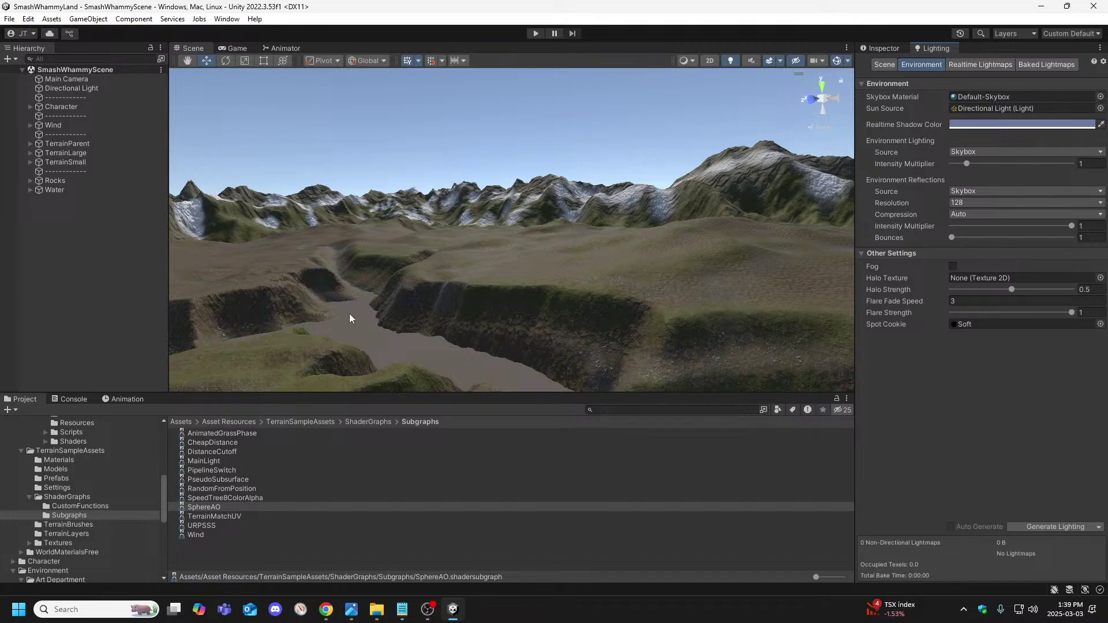
{"action": "right_click_drag", "start_coordinate": [549, 321], "coordinate": [673, 311]}
{"action": "left_click", "coordinate": [883, 48]}
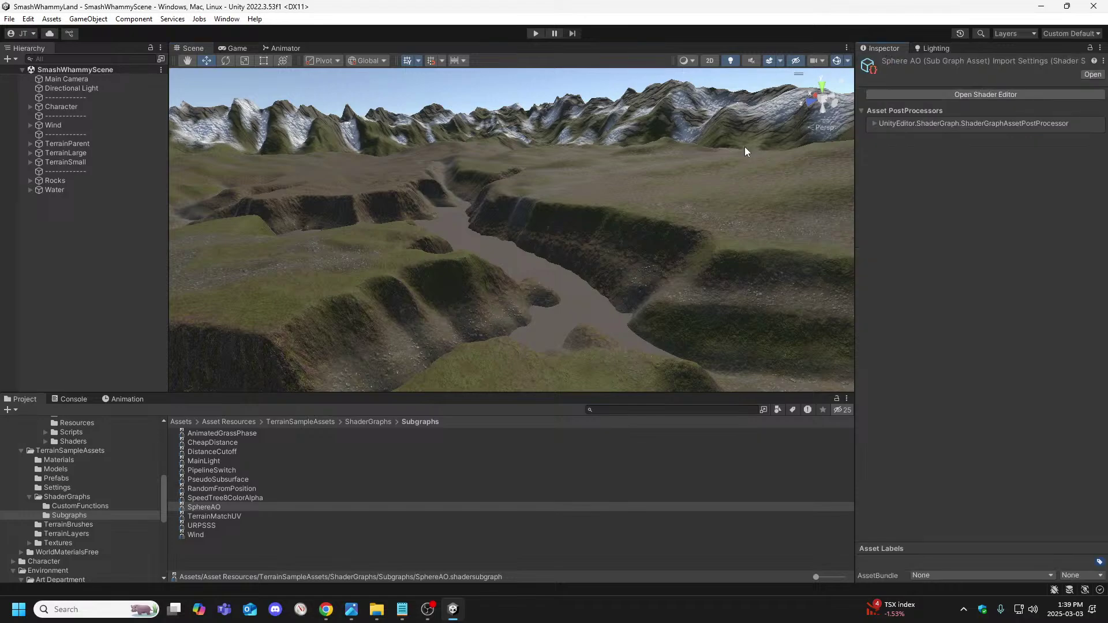
Fly over the terrain in the Scene view to examine the canyon, snowy mountains, grass plain, desert sand and stone path.
{"action": "right_click_drag", "start_coordinate": [648, 263], "coordinate": [285, 247]}
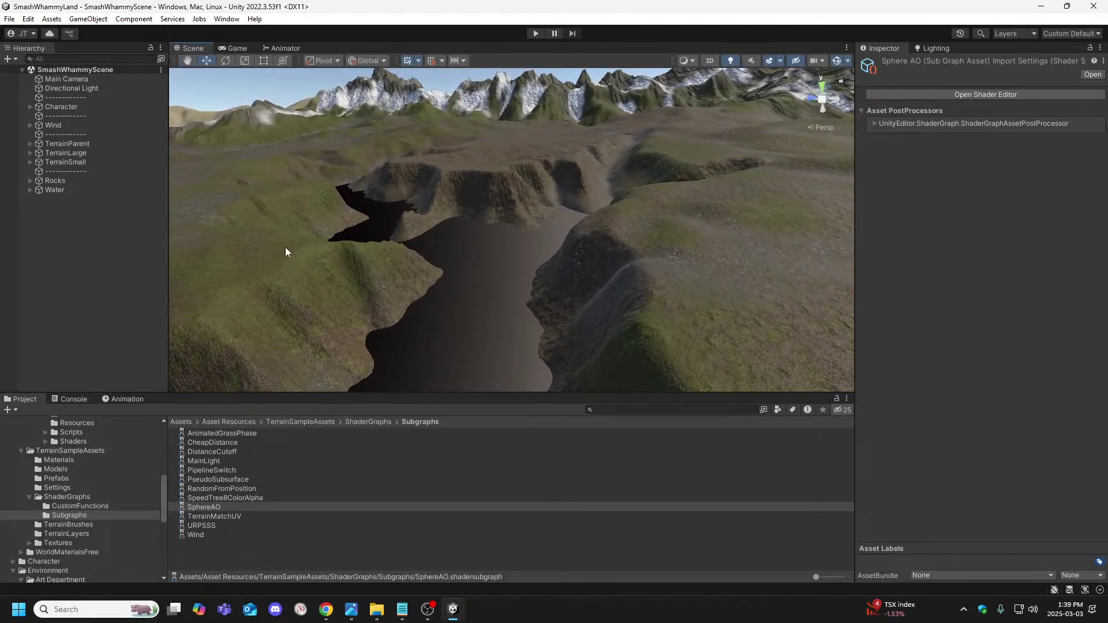
{"action": "right_click_drag", "start_coordinate": [466, 267], "coordinate": [429, 317]}
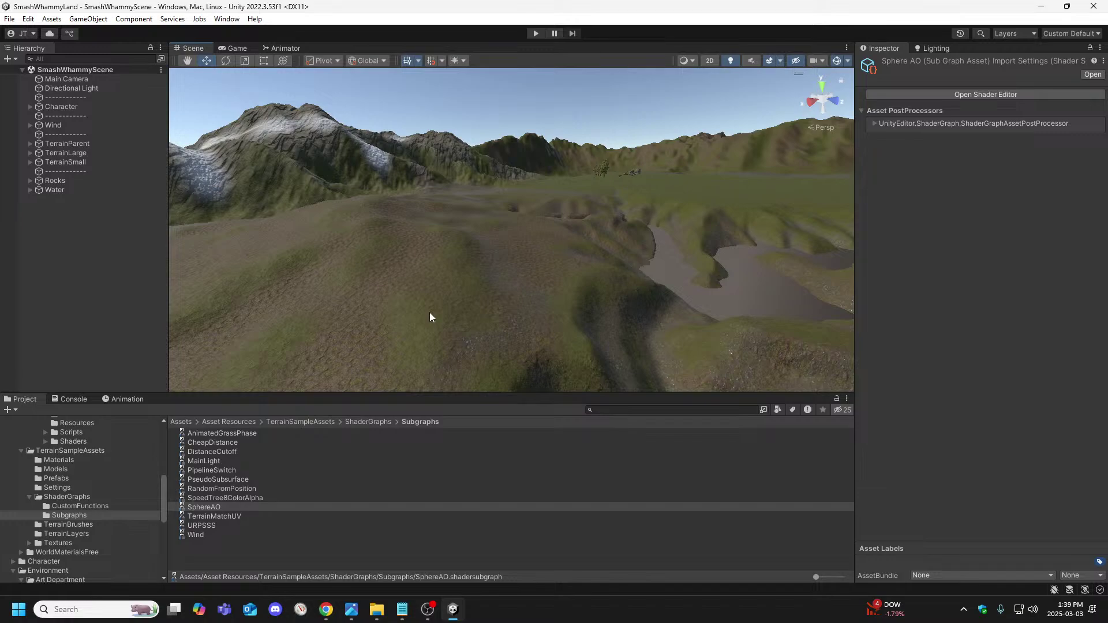
{"action": "right_click_drag", "start_coordinate": [430, 317], "coordinate": [628, 310]}
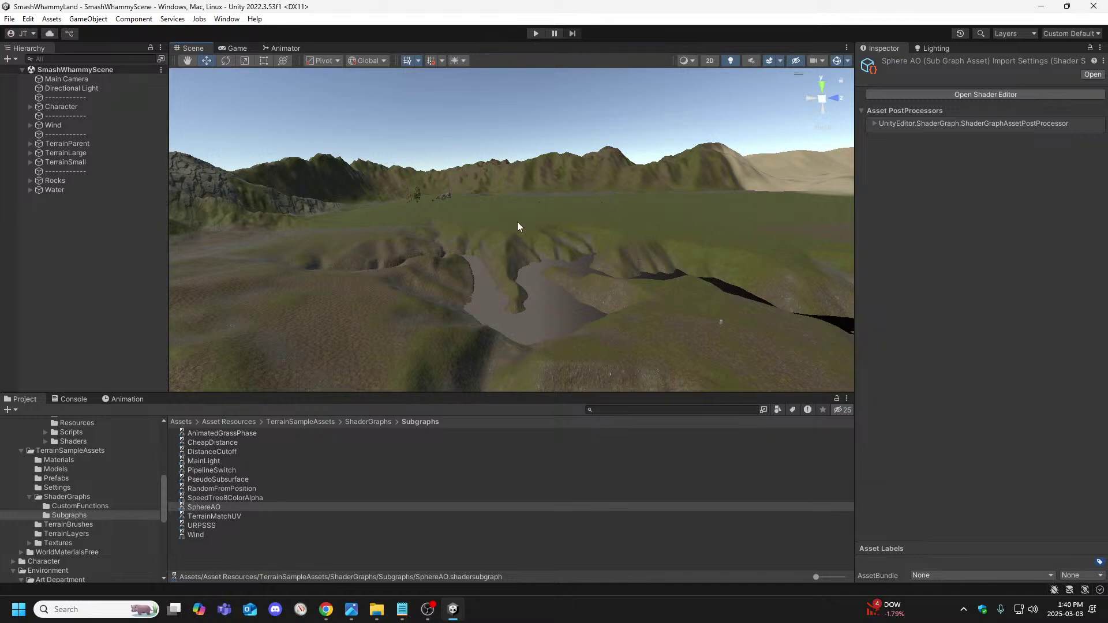
{"action": "right_click_drag", "start_coordinate": [452, 245], "coordinate": [529, 297]}
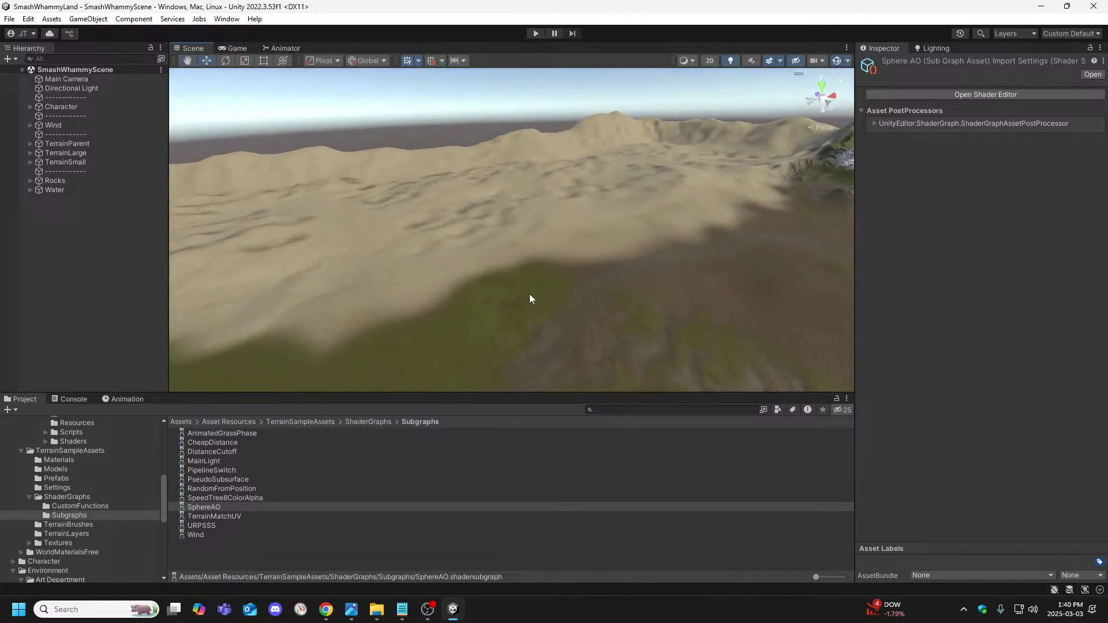
{"action": "right_click_drag", "start_coordinate": [438, 309], "coordinate": [532, 176]}
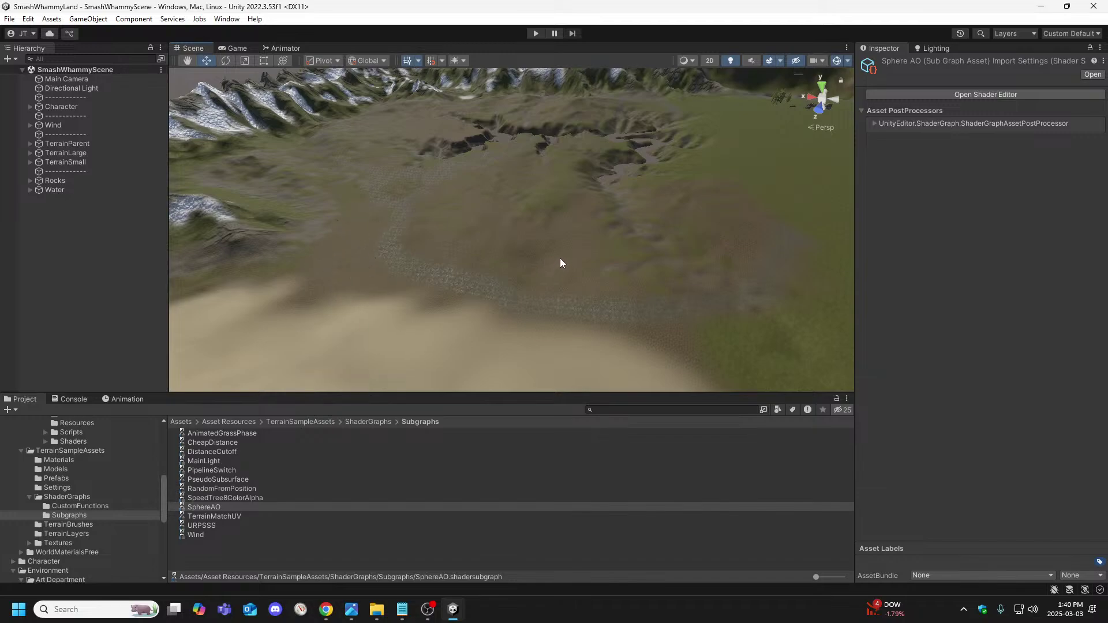
{"action": "right_click_drag", "start_coordinate": [560, 264], "coordinate": [395, 307]}
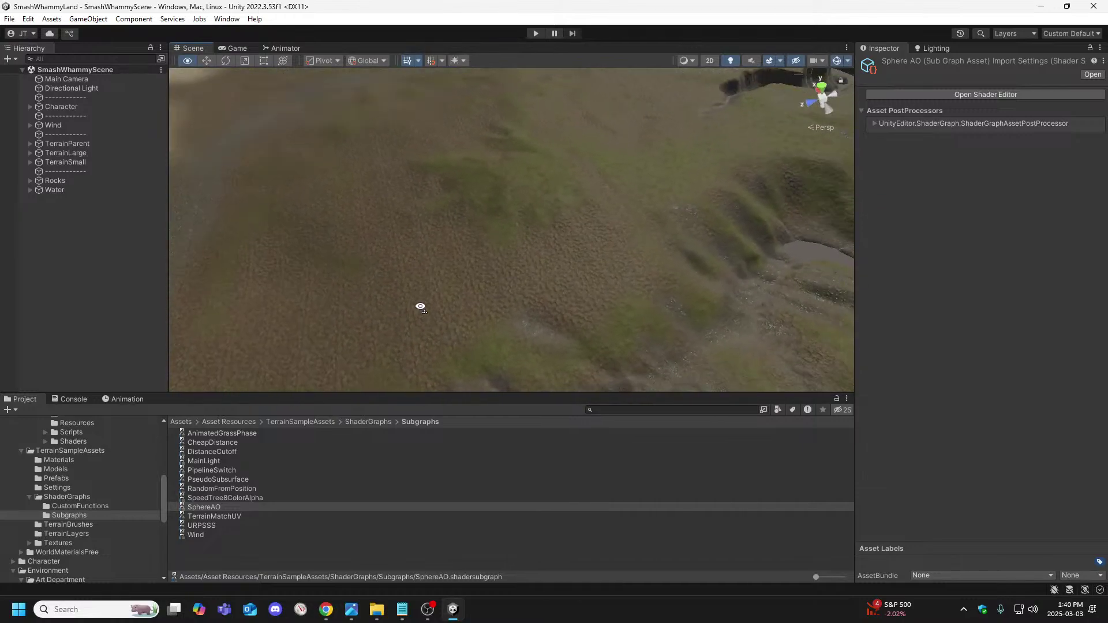
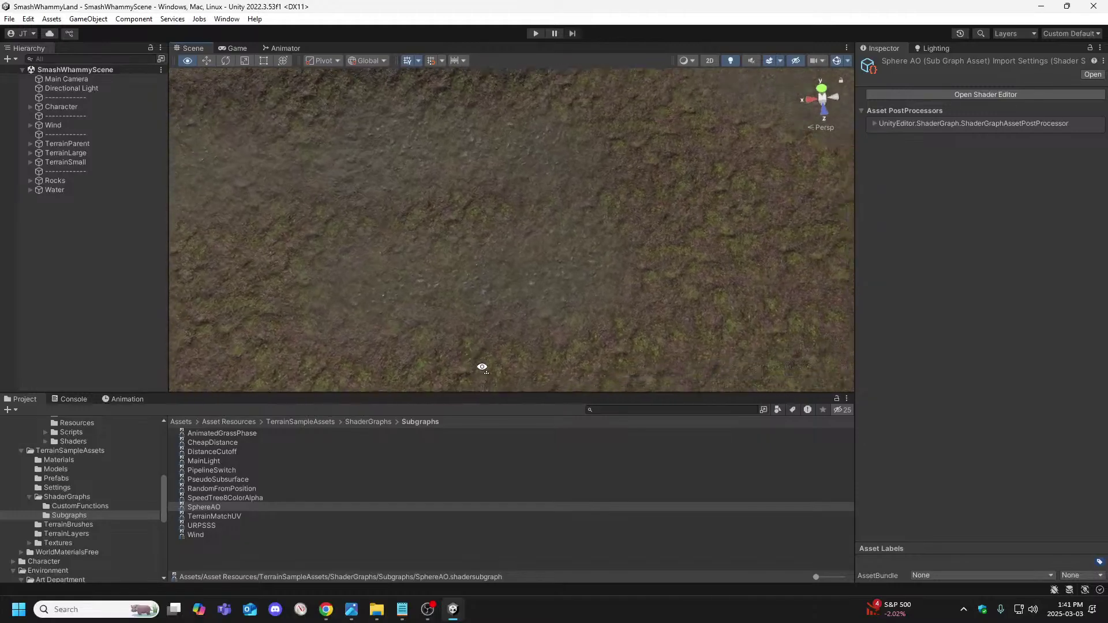
Examine the canyon's cliff walls, riverbanks and cracked ground textures from close up and from above.
{"action": "right_click_drag", "start_coordinate": [470, 369], "coordinate": [475, 277]}
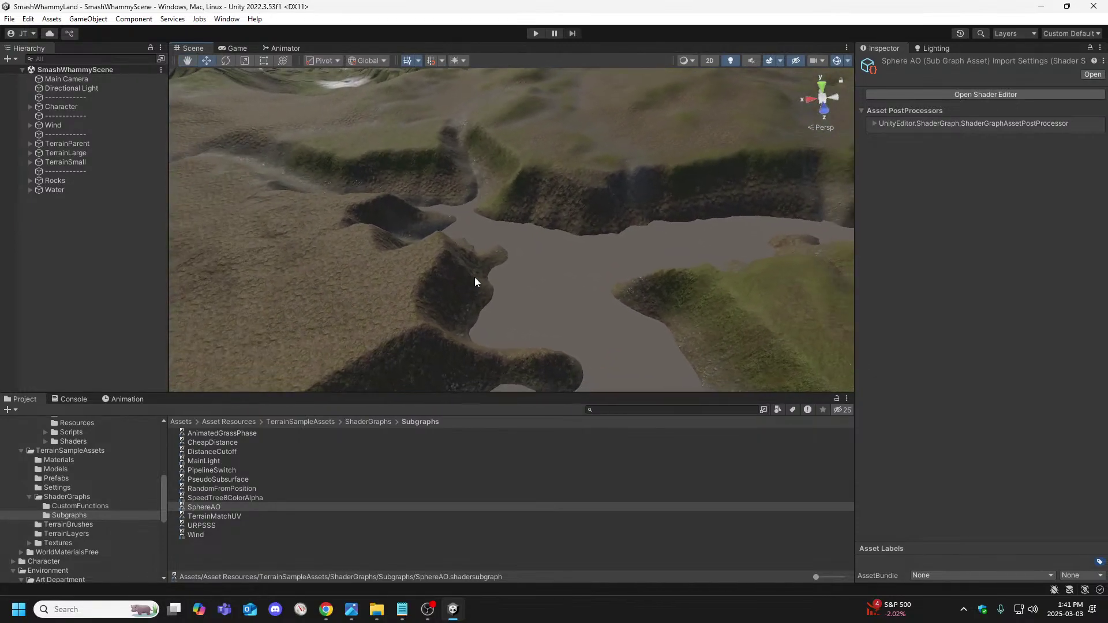
{"action": "right_click_drag", "start_coordinate": [650, 267], "coordinate": [294, 283]}
{"action": "right_click_drag", "start_coordinate": [395, 252], "coordinate": [279, 255]}
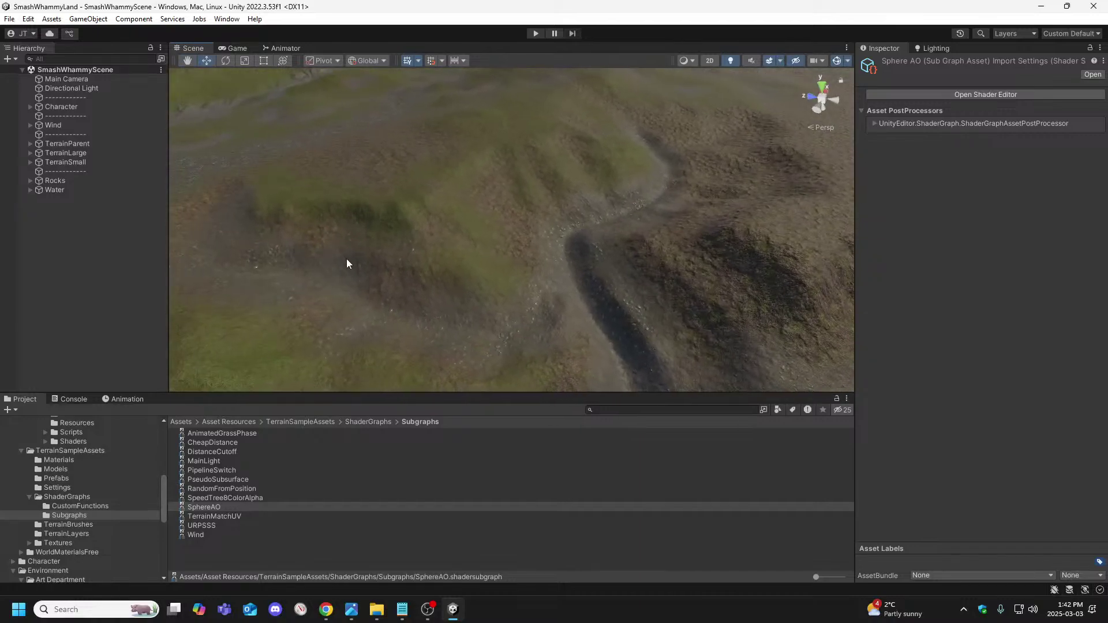
{"action": "right_click_drag", "start_coordinate": [451, 261], "coordinate": [486, 295]}
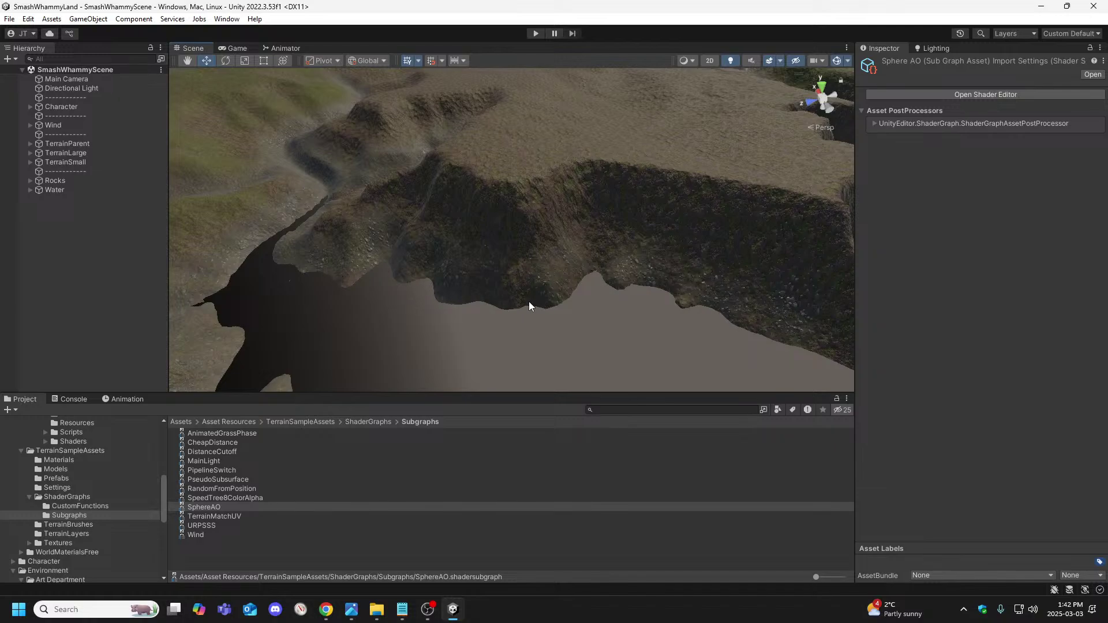
{"action": "right_click_drag", "start_coordinate": [530, 303], "coordinate": [538, 205]}
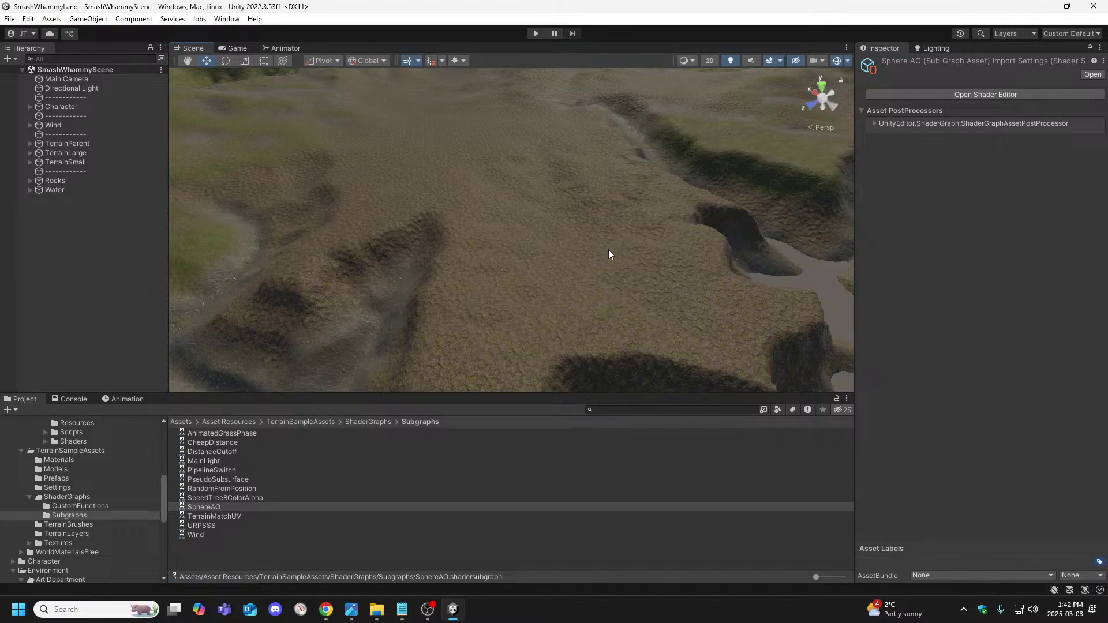
{"action": "right_click_drag", "start_coordinate": [497, 257], "coordinate": [717, 239]}
{"action": "key", "text": "w"}
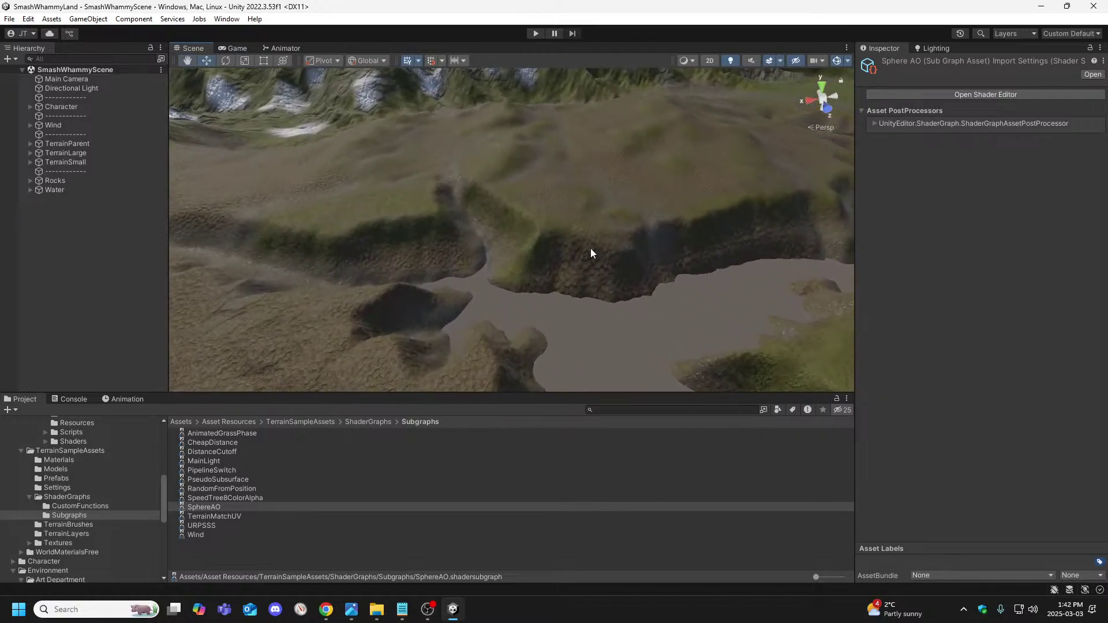
{"action": "scroll", "coordinate": [590, 252], "scroll_direction": "down", "scroll_amount": 5}
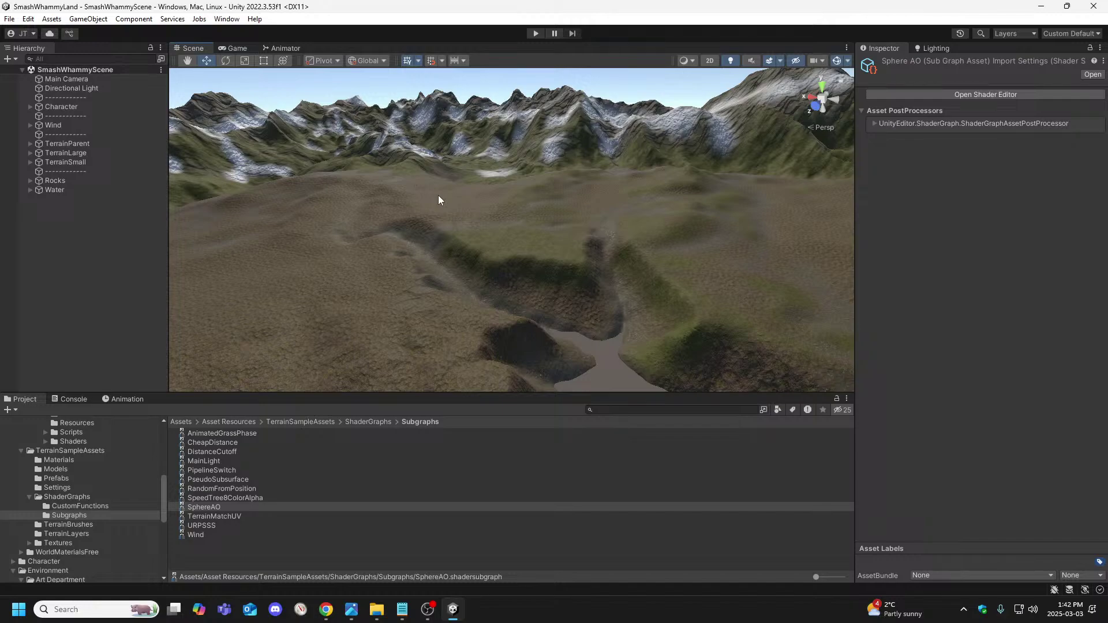
{"action": "right_click_drag", "start_coordinate": [438, 200], "coordinate": [468, 328]}
{"action": "key", "text": "w"}
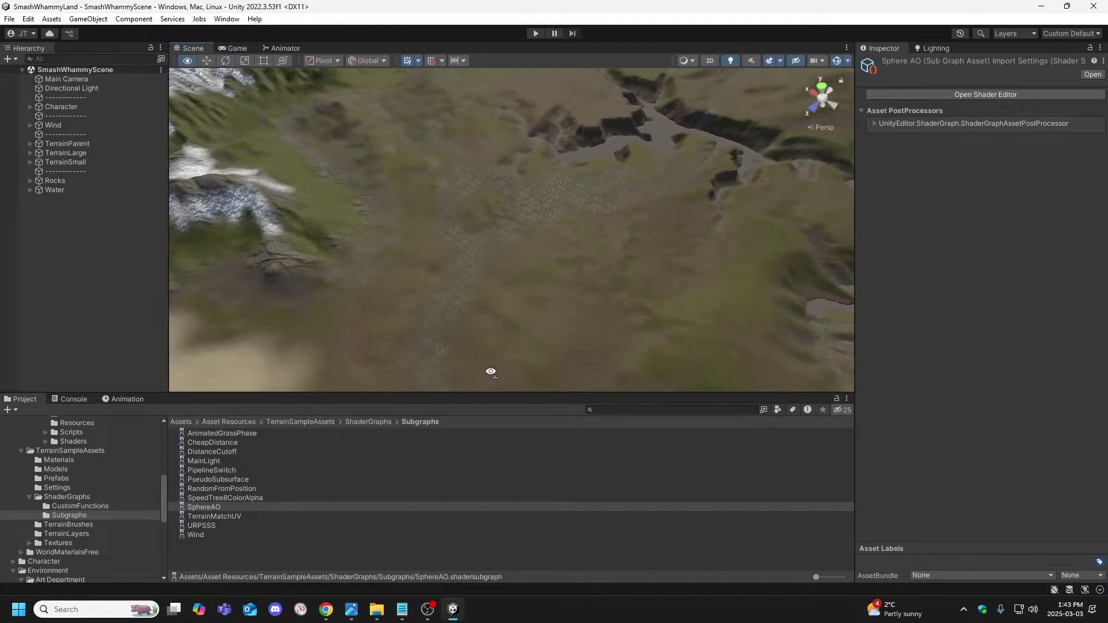
Duplicate the Cypress_Forest_Desktop tree under TerrainLarge, rename the copy Cypress_Forest_Desktop (2) and select it.
{"action": "right_click_drag", "start_coordinate": [553, 358], "coordinate": [717, 238]}
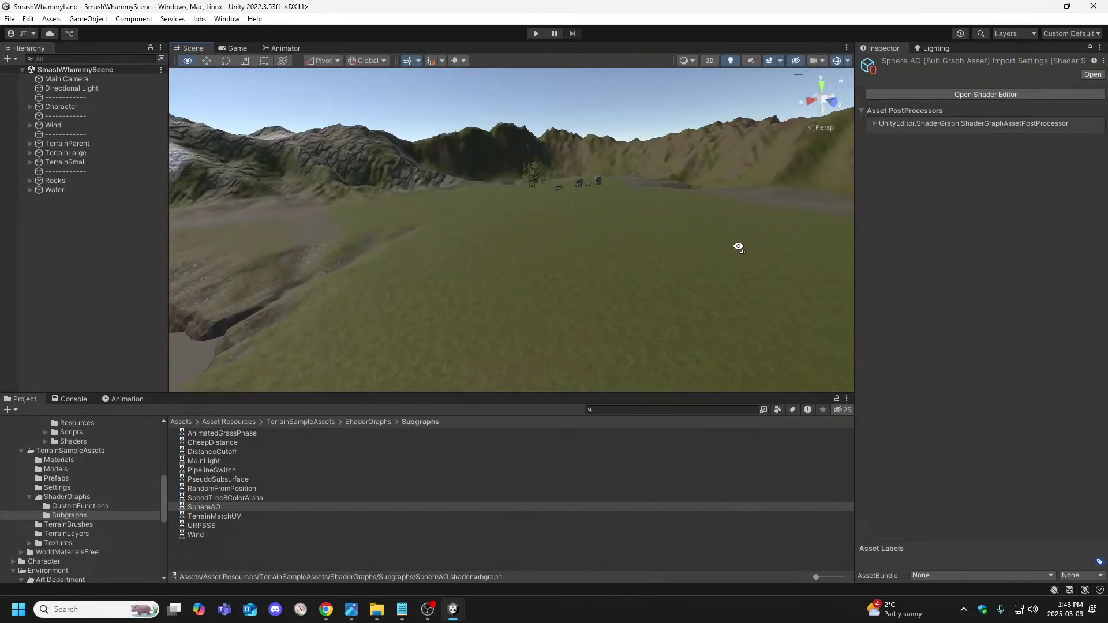
{"action": "right_click_drag", "start_coordinate": [765, 268], "coordinate": [541, 305]}
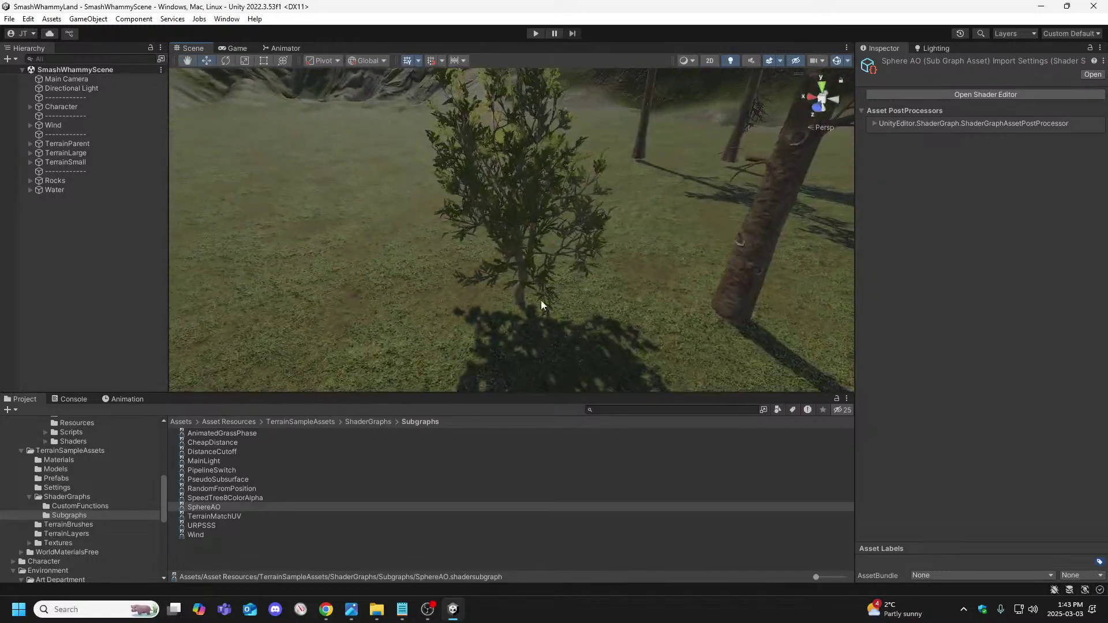
{"action": "left_click", "coordinate": [519, 283]}
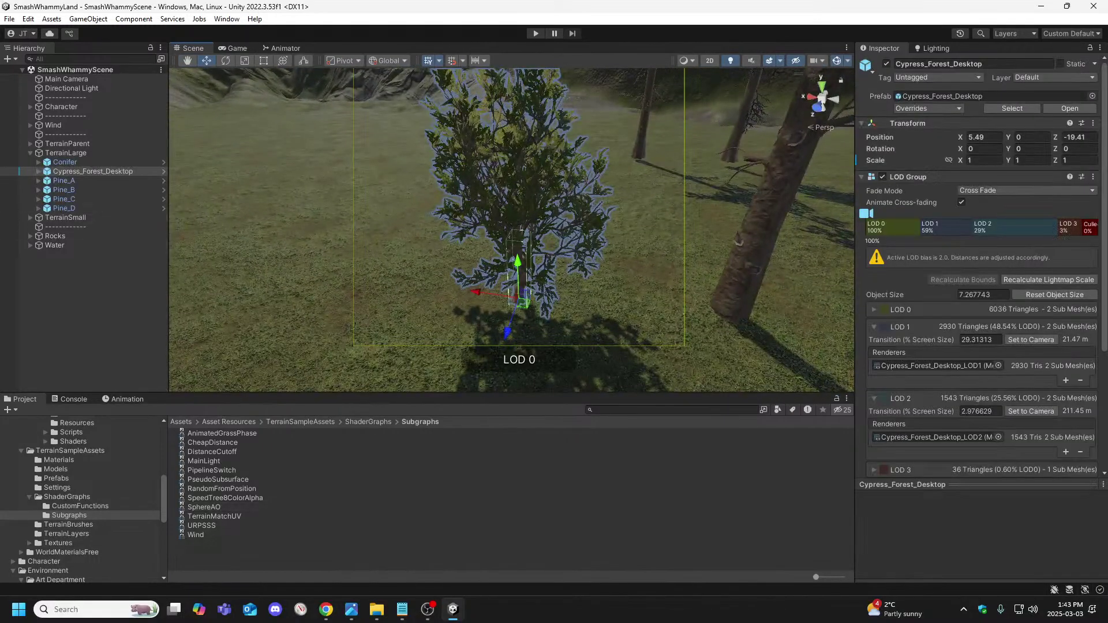
{"action": "right_click", "coordinate": [108, 171]}
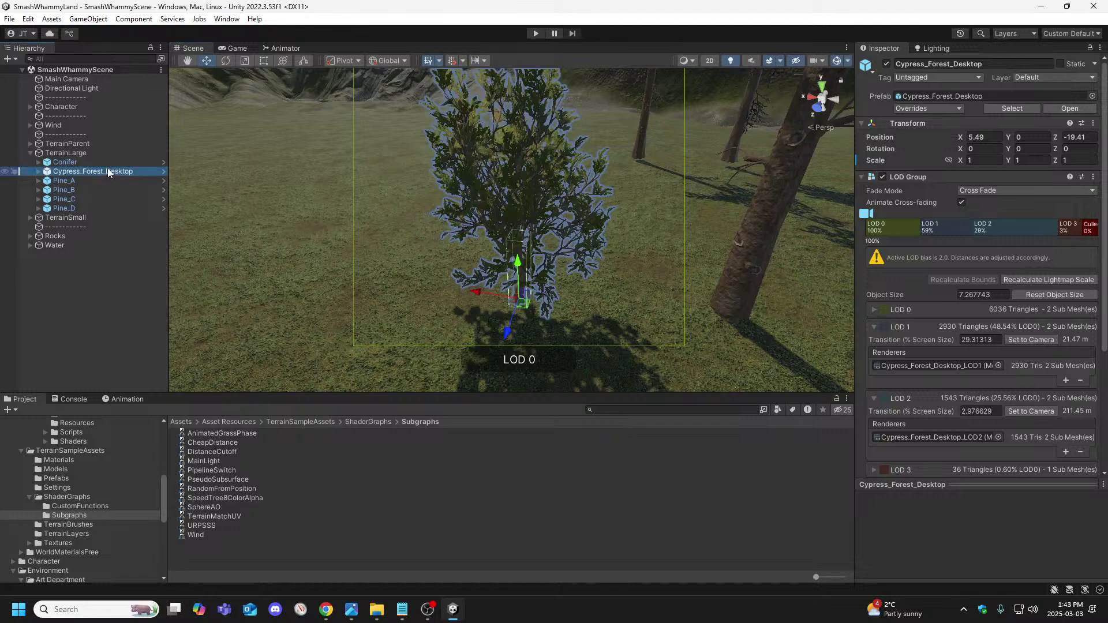
{"action": "left_click", "coordinate": [134, 202]}
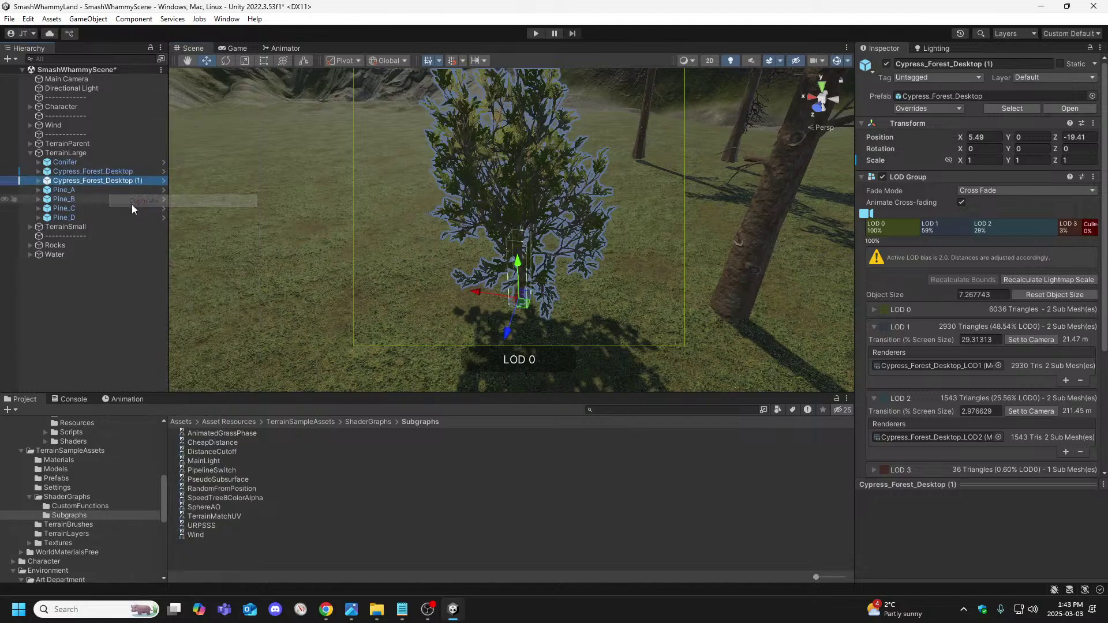
{"action": "right_click", "coordinate": [138, 182]}
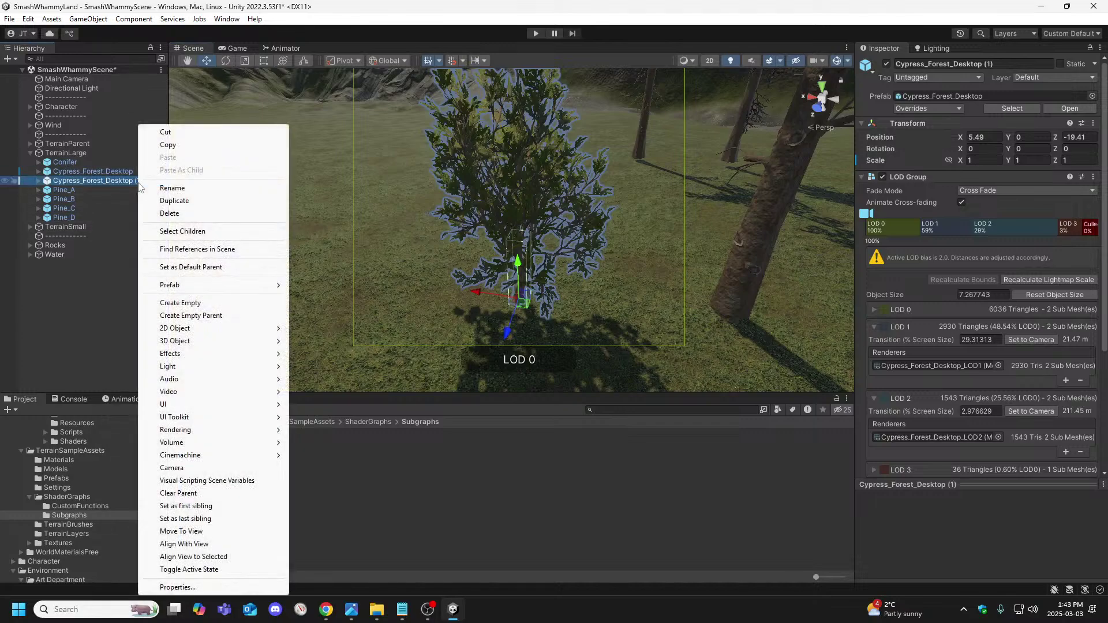
{"action": "left_click", "coordinate": [173, 190]}
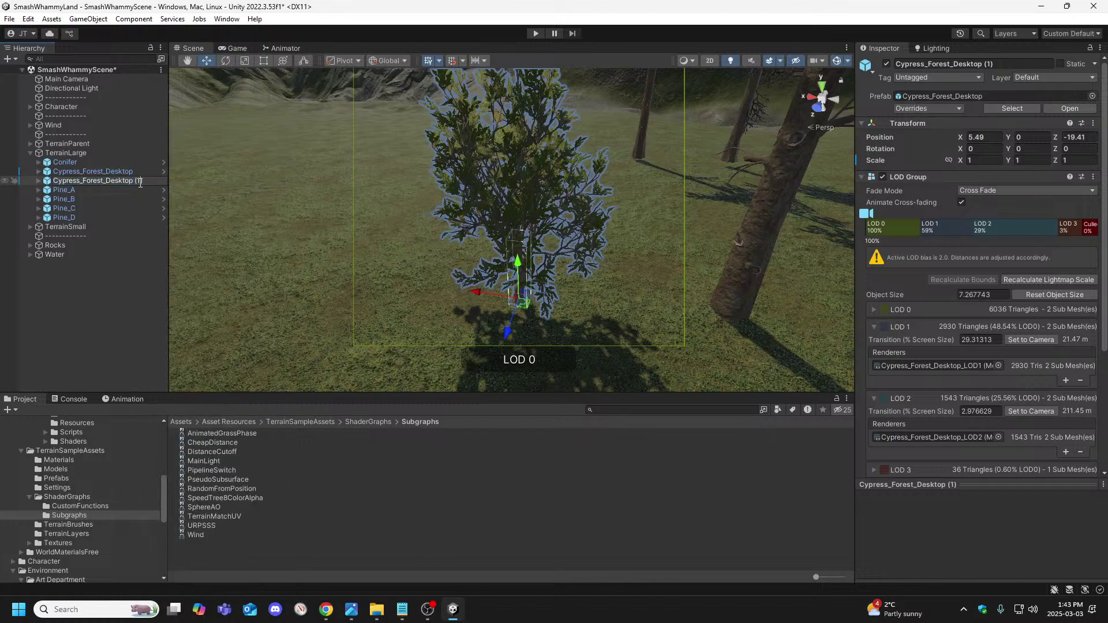
{"action": "left_click", "coordinate": [127, 214]}
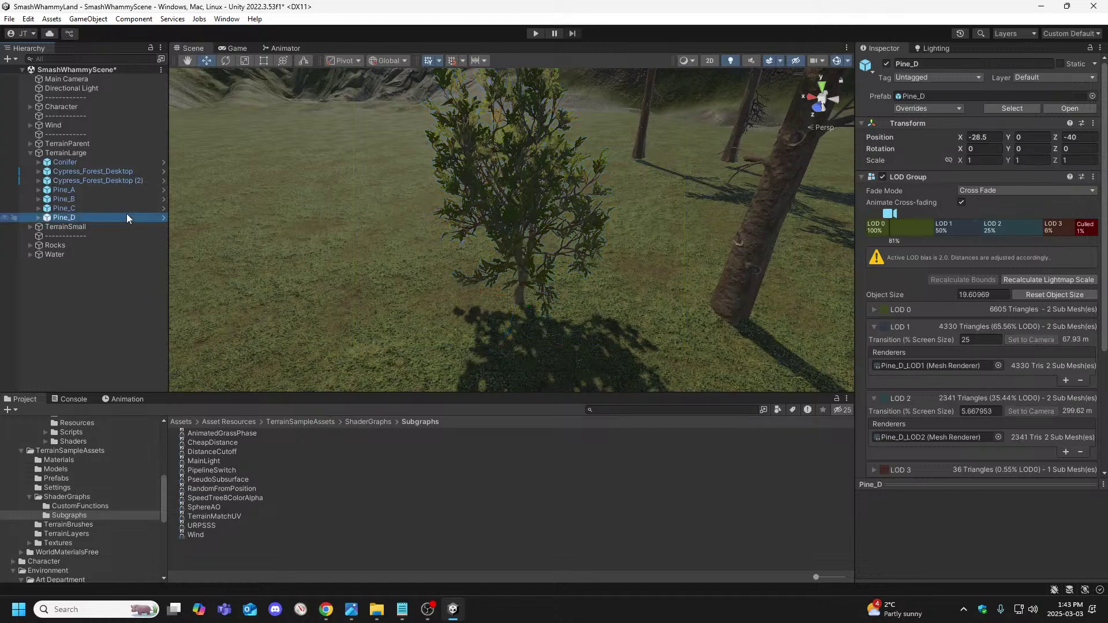
{"action": "left_click", "coordinate": [115, 170]}
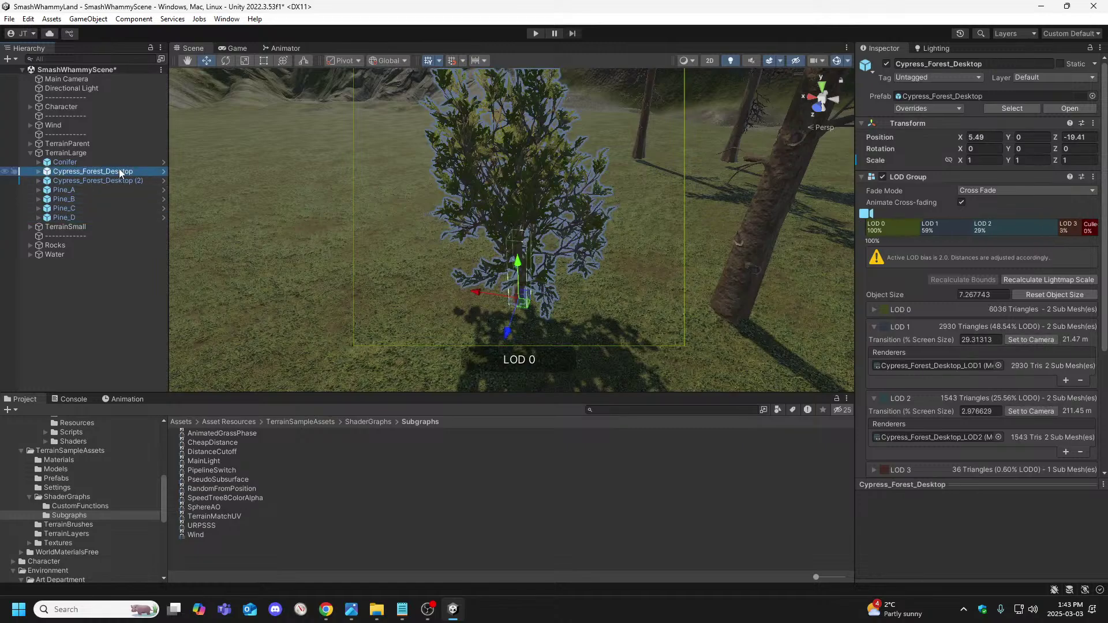
{"action": "left_click", "coordinate": [120, 179]}
Move the duplicated cypress across the grass plain to the canyon, to about X 342.6 and Z 200.8.
{"action": "left_click_drag", "start_coordinate": [427, 248], "coordinate": [385, 252], "text": "alt"}
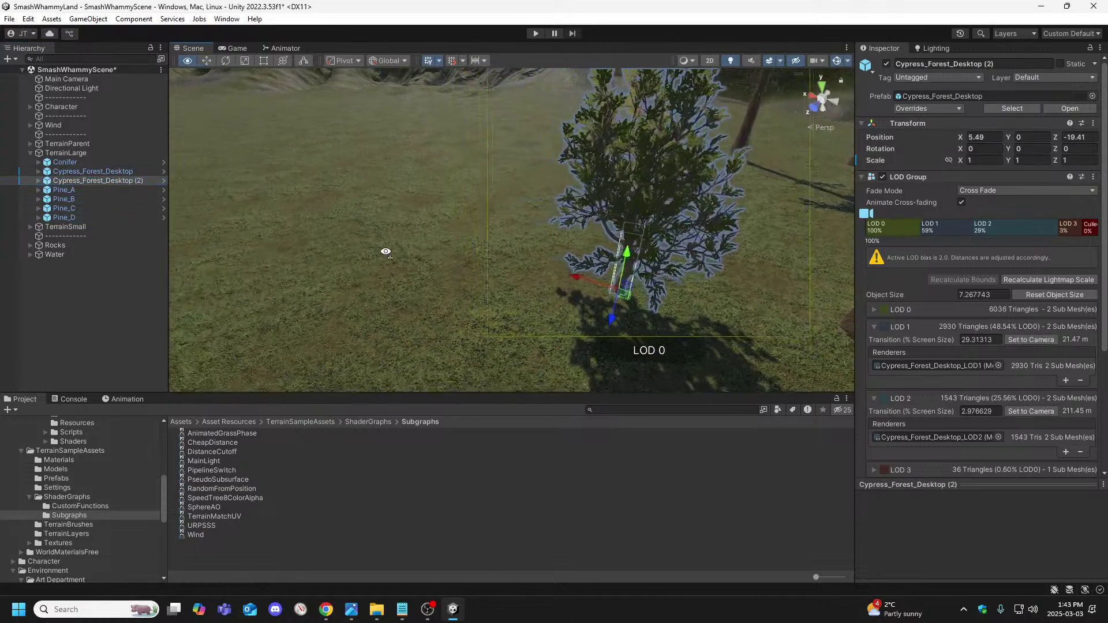
{"action": "scroll", "coordinate": [386, 252], "scroll_direction": "down", "scroll_amount": 6}
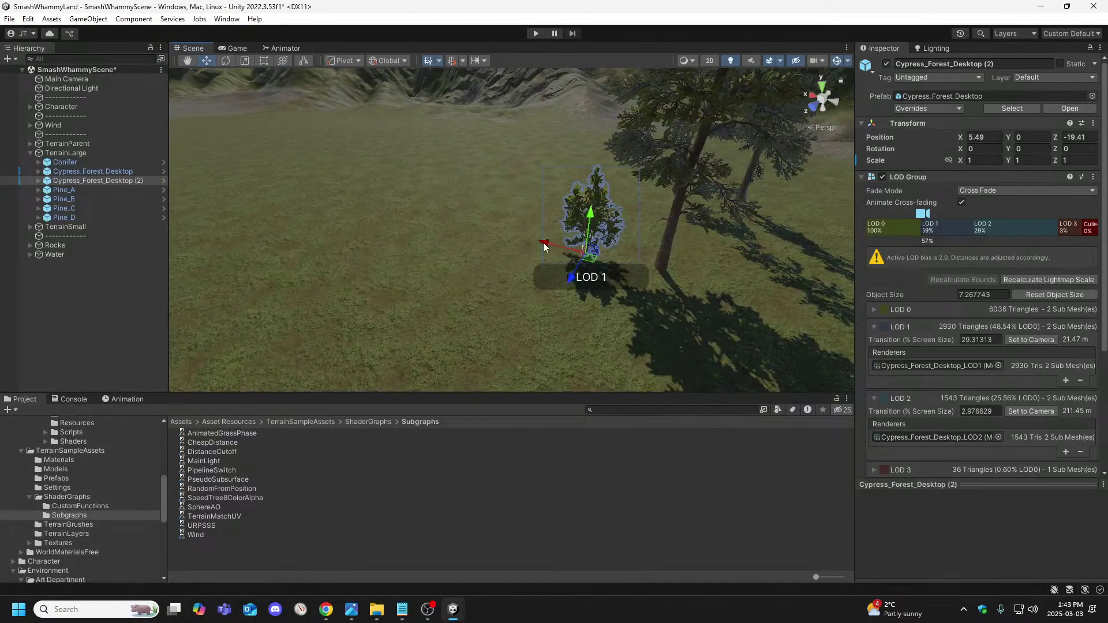
{"action": "right_click_drag", "start_coordinate": [202, 123], "coordinate": [531, 180]}
{"action": "key", "text": "w"}
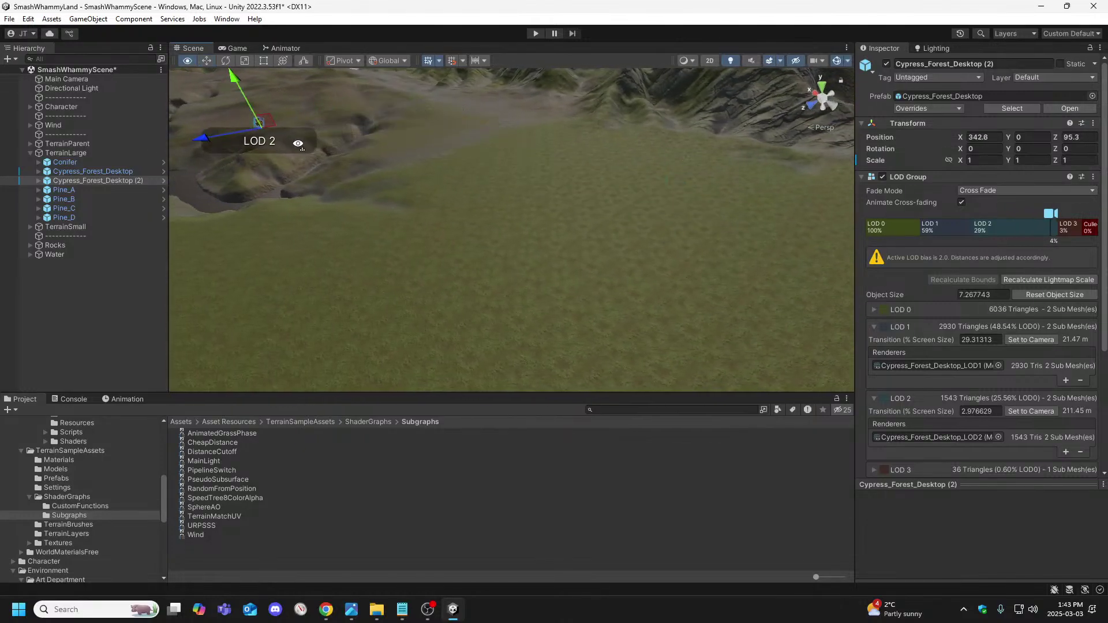
{"action": "right_click_drag", "start_coordinate": [298, 143], "coordinate": [177, 101]}
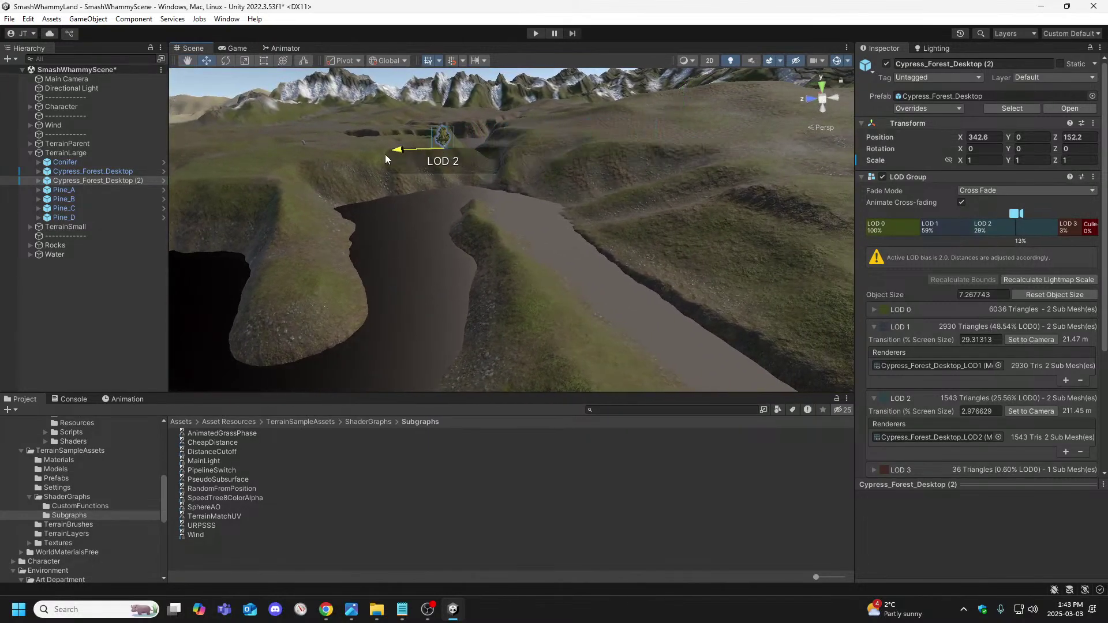
{"action": "left_click_drag", "start_coordinate": [385, 157], "coordinate": [312, 162]}
{"action": "right_click_drag", "start_coordinate": [312, 167], "coordinate": [503, 186]}
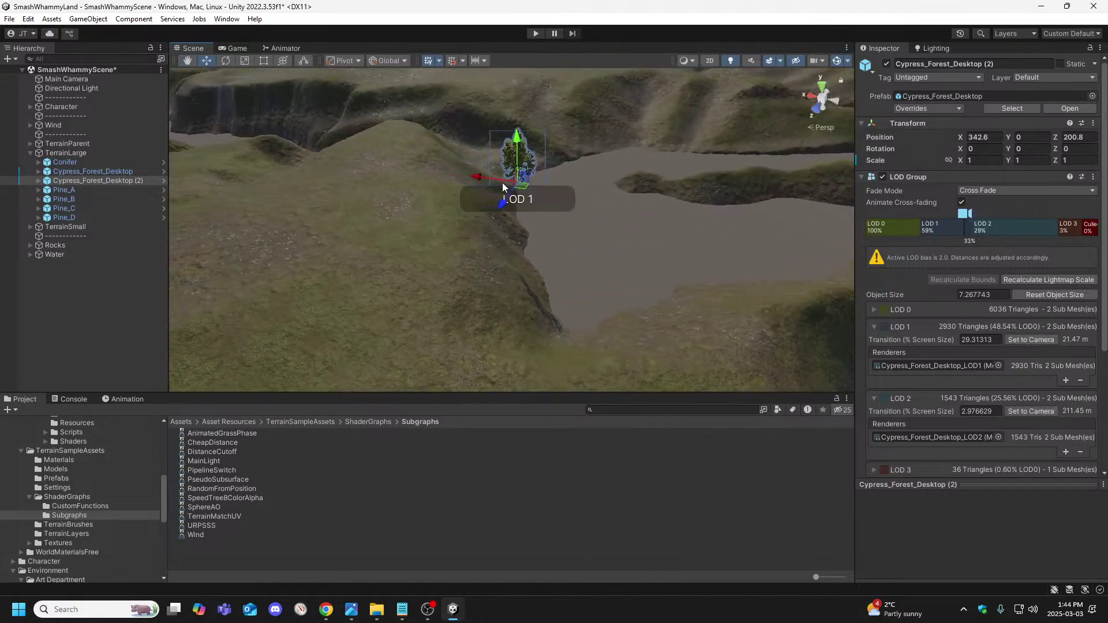
Move the duplicated cypress along the canyon and lower it to about X 277.27, Y -4.4.
{"action": "left_click_drag", "start_coordinate": [482, 174], "coordinate": [502, 202]}
{"action": "left_click_drag", "start_coordinate": [756, 293], "coordinate": [759, 293]}
{"action": "right_click_drag", "start_coordinate": [759, 294], "coordinate": [626, 283]}
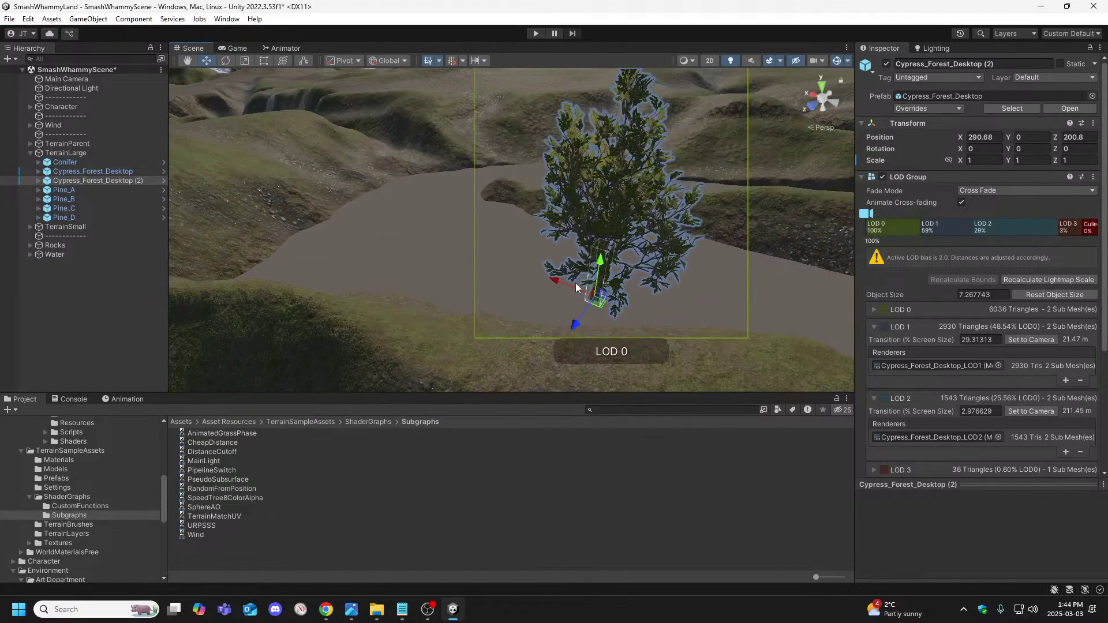
{"action": "right_click_drag", "start_coordinate": [645, 341], "coordinate": [626, 277]}
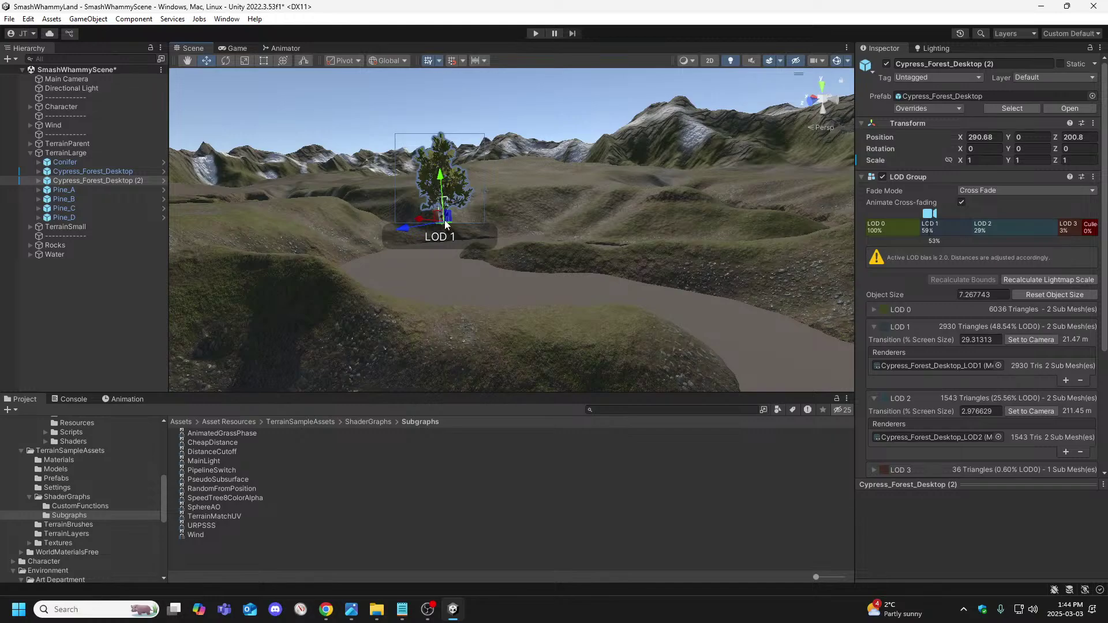
{"action": "left_click_drag", "start_coordinate": [608, 302], "coordinate": [619, 324]}
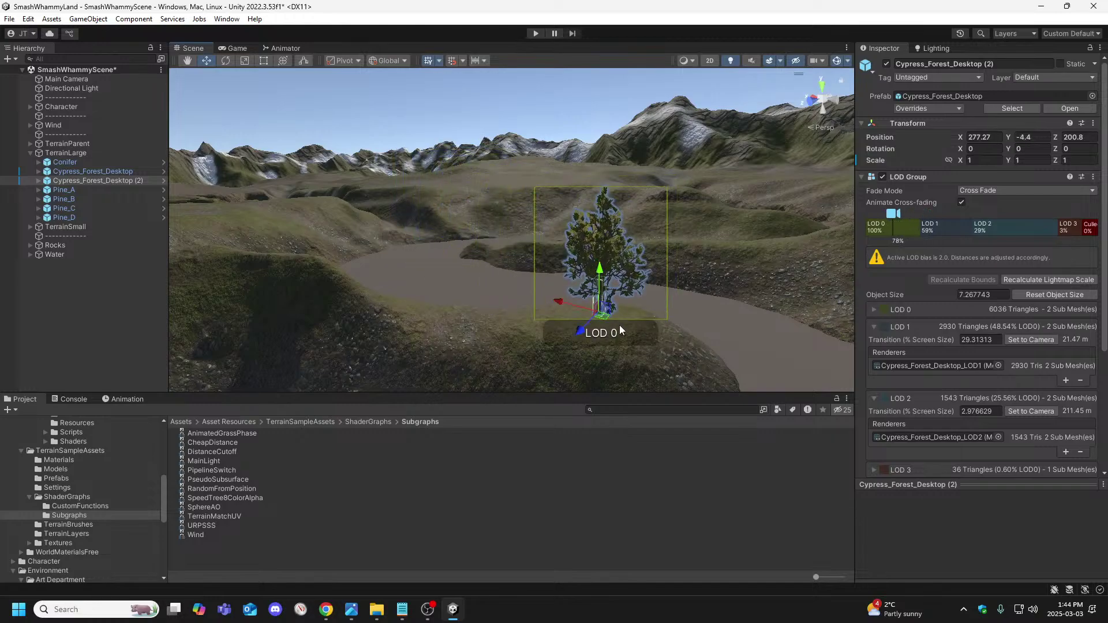
Move the duplicated cypress down onto the grassy ridge beside the river, to about X 276.99, Y -10.13, Z 188.85.
{"action": "right_click_drag", "start_coordinate": [619, 324], "coordinate": [469, 266]}
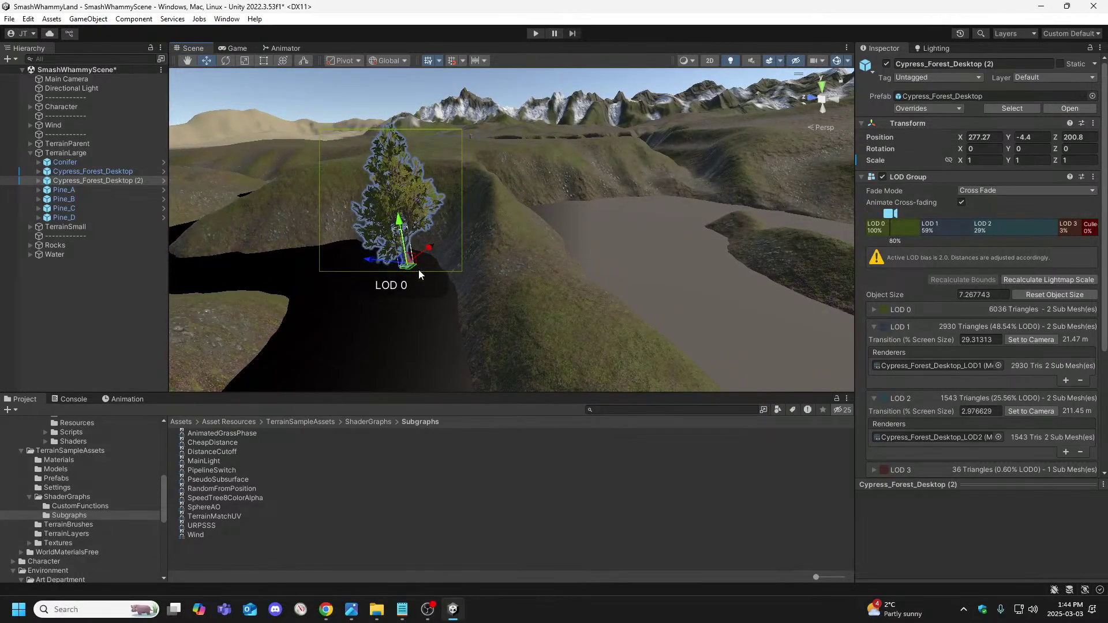
{"action": "left_click_drag", "start_coordinate": [413, 267], "coordinate": [531, 308]}
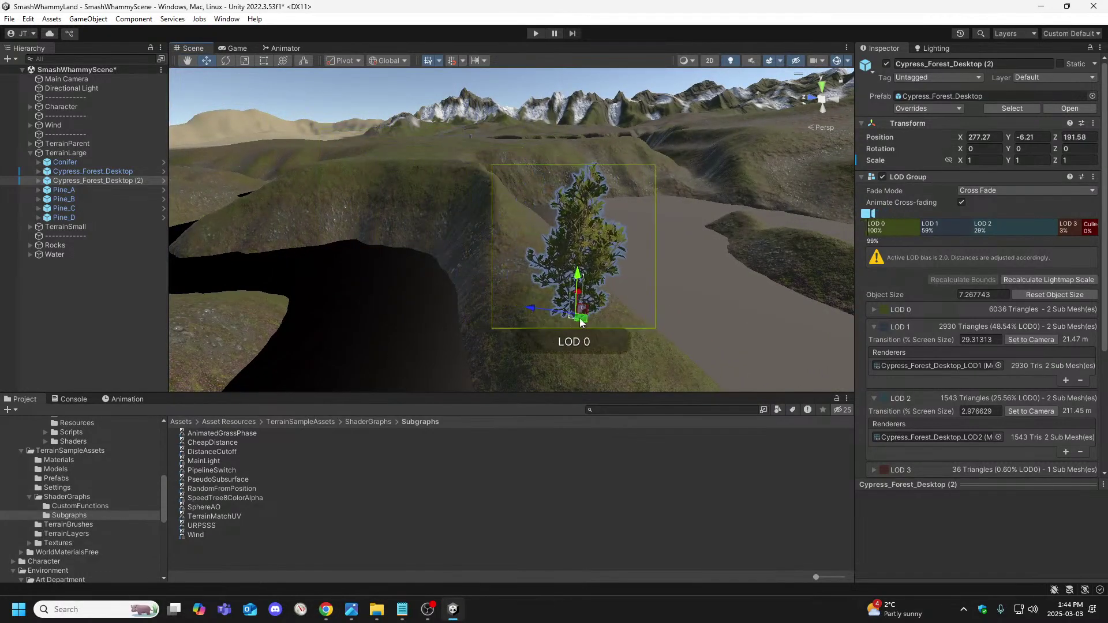
{"action": "right_click_drag", "start_coordinate": [581, 322], "coordinate": [635, 338]}
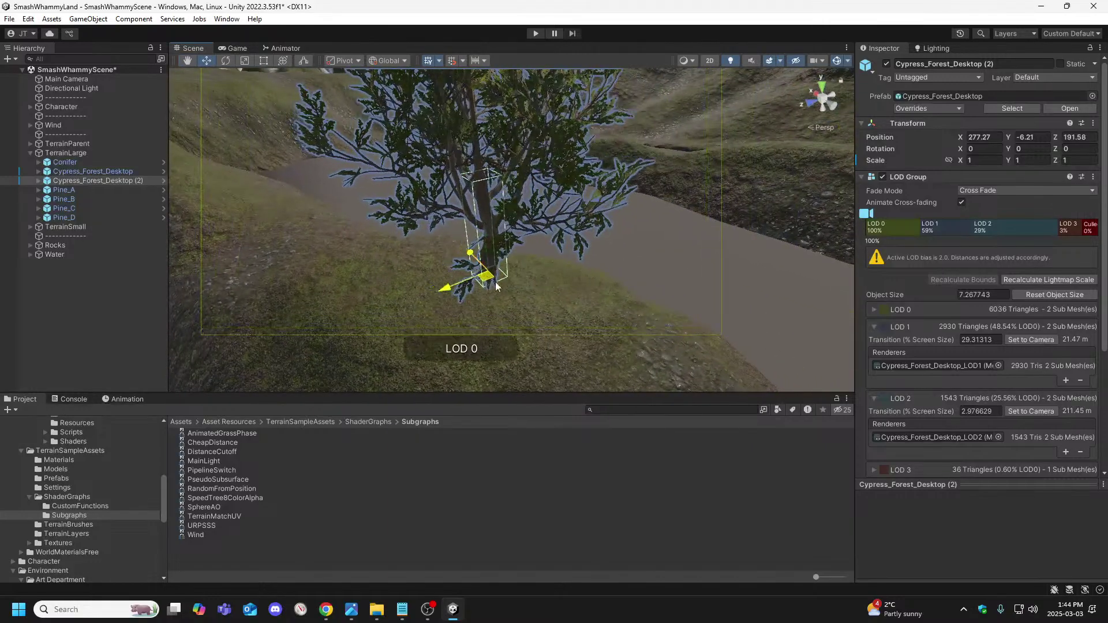
{"action": "left_click_drag", "start_coordinate": [495, 286], "coordinate": [494, 289]}
{"action": "right_click_drag", "start_coordinate": [493, 288], "coordinate": [366, 173]}
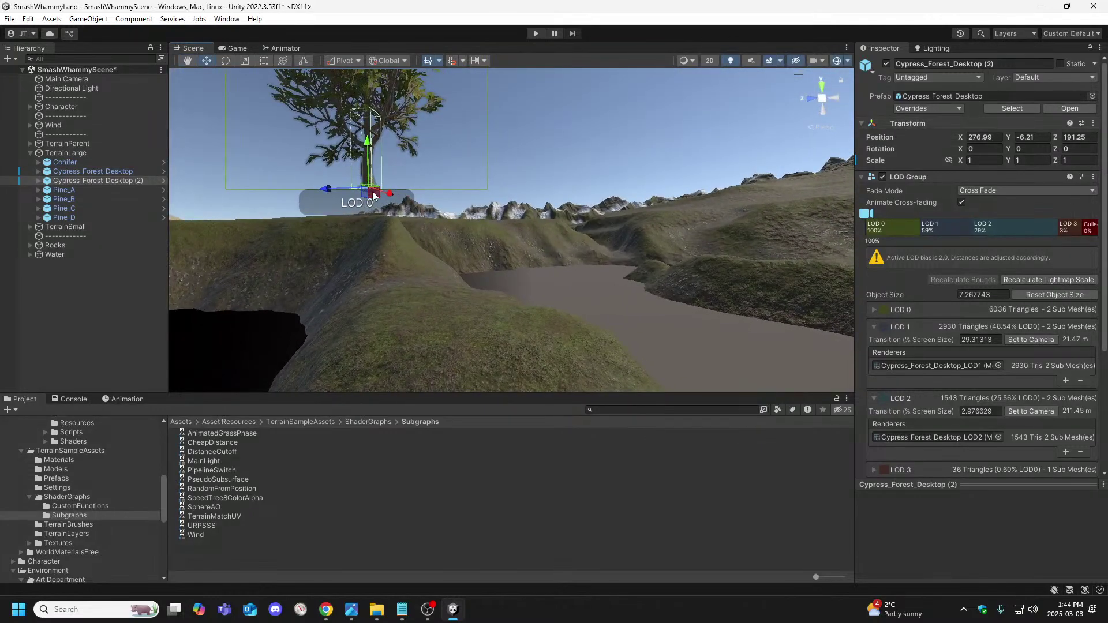
{"action": "left_click_drag", "start_coordinate": [374, 194], "coordinate": [462, 346]}
{"action": "right_click_drag", "start_coordinate": [462, 346], "coordinate": [655, 353]}
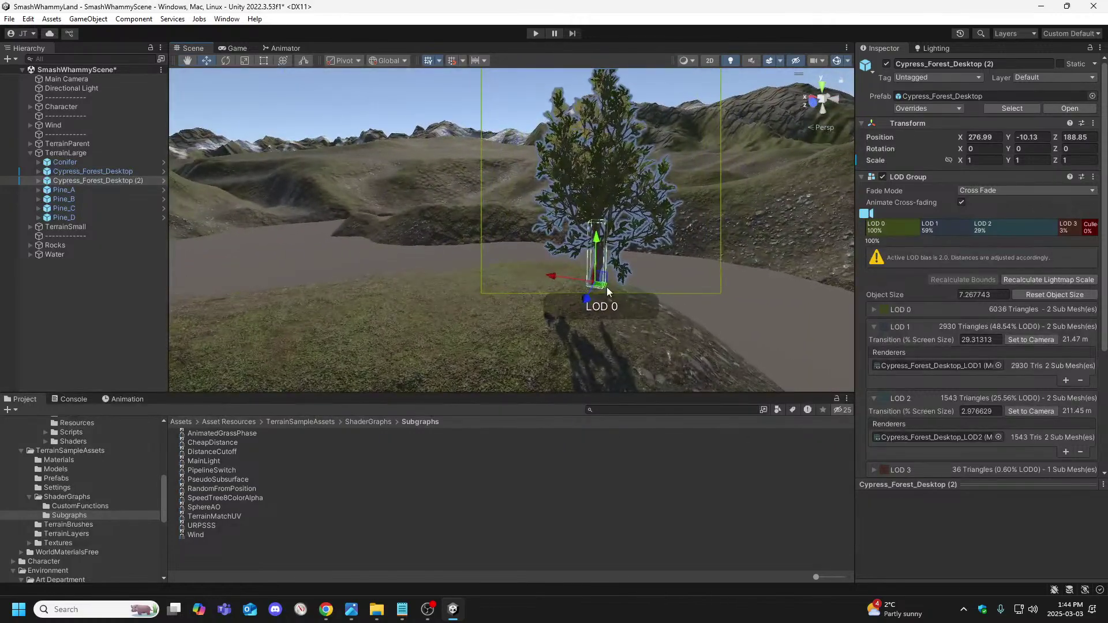
Shift the cypress along the ridge to about X 280.71, Z 191.29 and lower it to about Y -10.9.
{"action": "left_click_drag", "start_coordinate": [591, 287], "coordinate": [501, 260]}
{"action": "right_click_drag", "start_coordinate": [496, 264], "coordinate": [394, 250]}
{"action": "left_click_drag", "start_coordinate": [395, 249], "coordinate": [324, 271]}
{"action": "right_click_drag", "start_coordinate": [323, 271], "coordinate": [552, 259]}
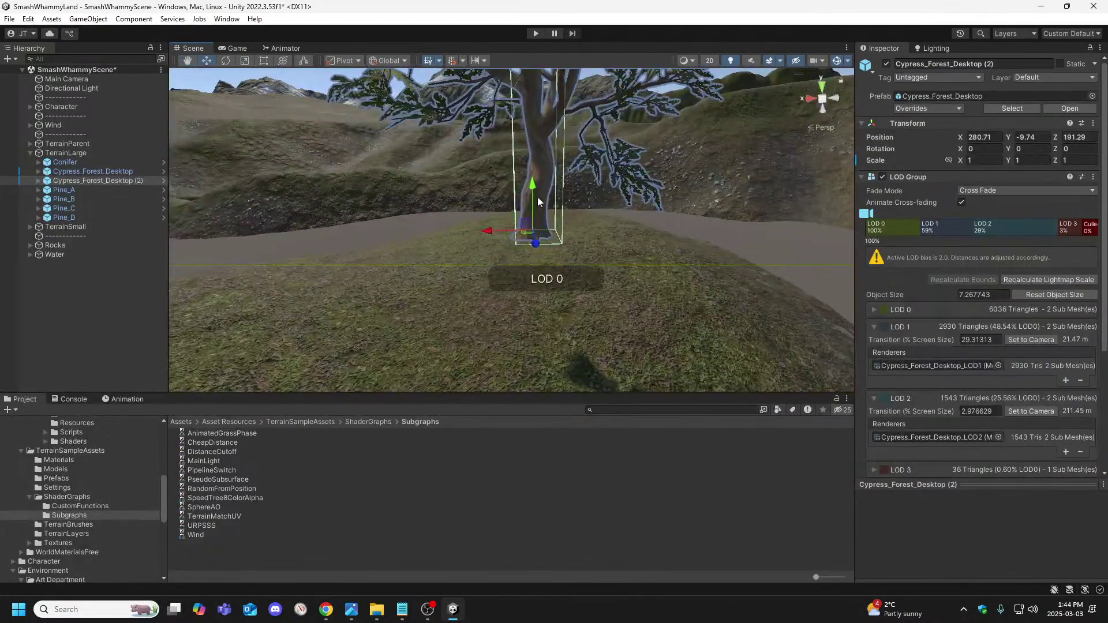
{"action": "left_click_drag", "start_coordinate": [533, 192], "coordinate": [528, 277]}
{"action": "right_click_drag", "start_coordinate": [528, 277], "coordinate": [487, 268]}
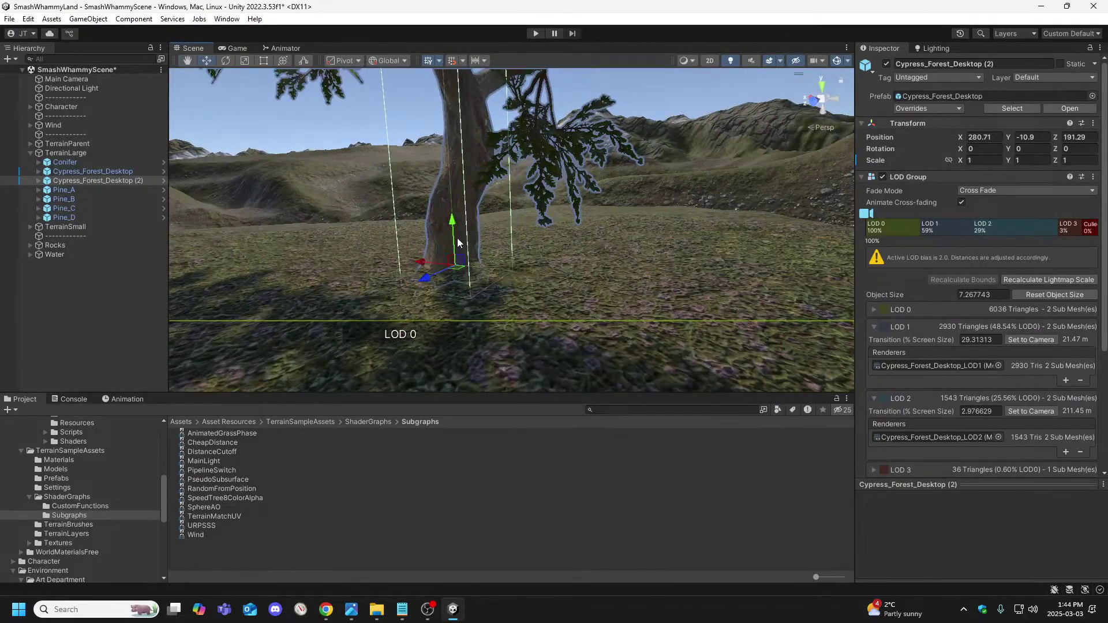
Fine-tune the cypress's height at its trunk base, setting Y to -10.85 and nudging it to about -10.827.
{"action": "left_click_drag", "start_coordinate": [455, 239], "coordinate": [455, 207]}
{"action": "right_click_drag", "start_coordinate": [454, 210], "coordinate": [486, 224]}
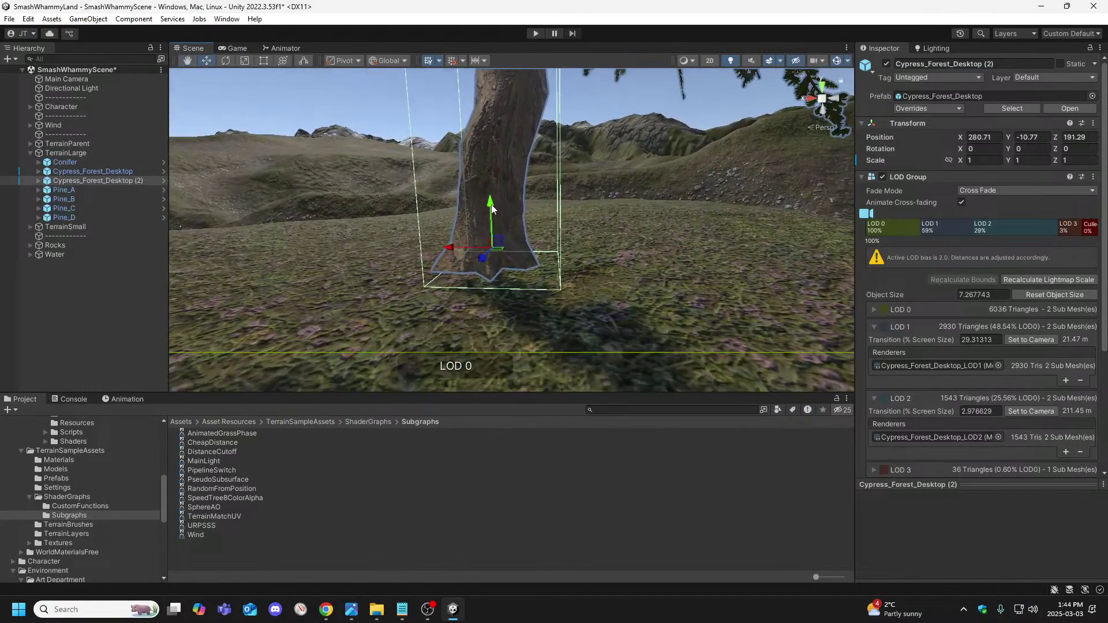
{"action": "left_click_drag", "start_coordinate": [491, 209], "coordinate": [492, 225]}
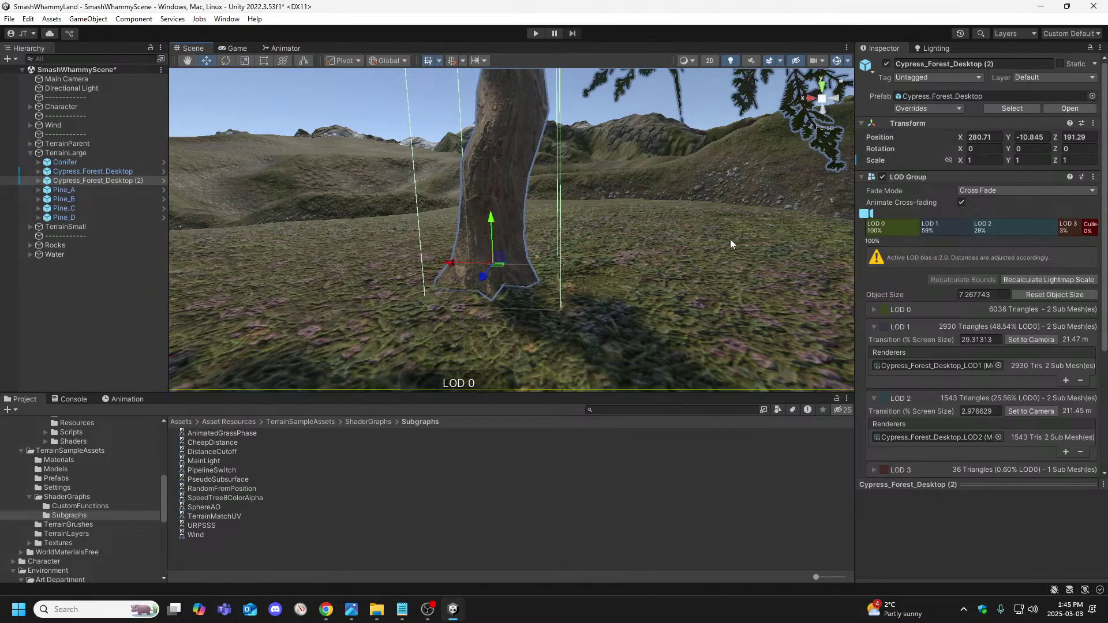
{"action": "left_click", "coordinate": [1045, 138]}
{"action": "type", "text": "-10.85"}
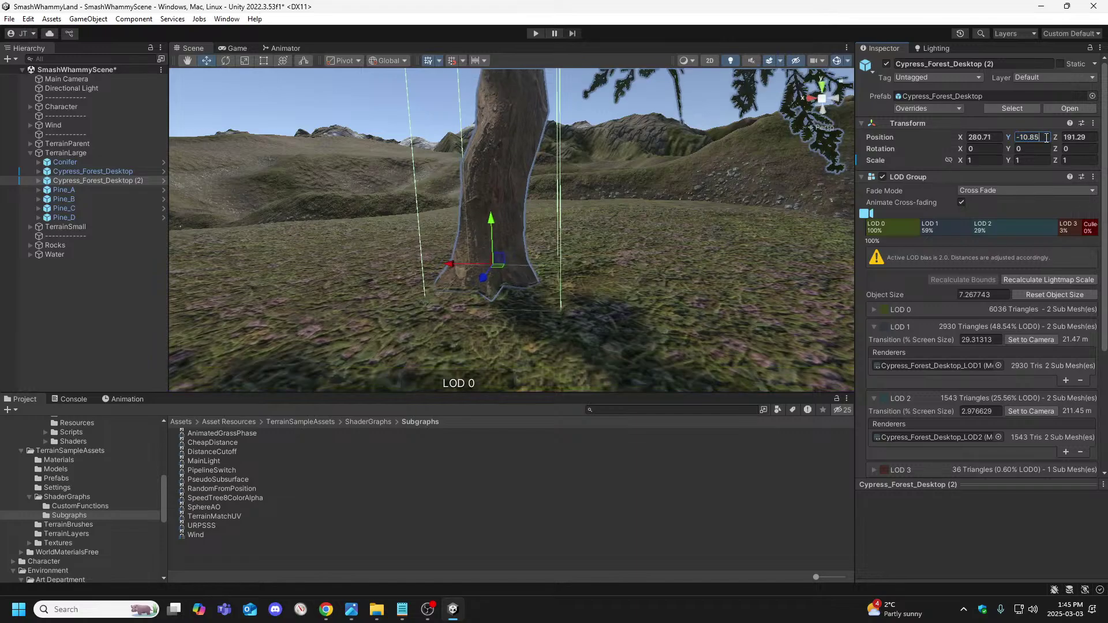
{"action": "right_click_drag", "start_coordinate": [701, 282], "coordinate": [700, 321]}
{"action": "key", "text": "w"}
{"action": "key", "text": "s"}
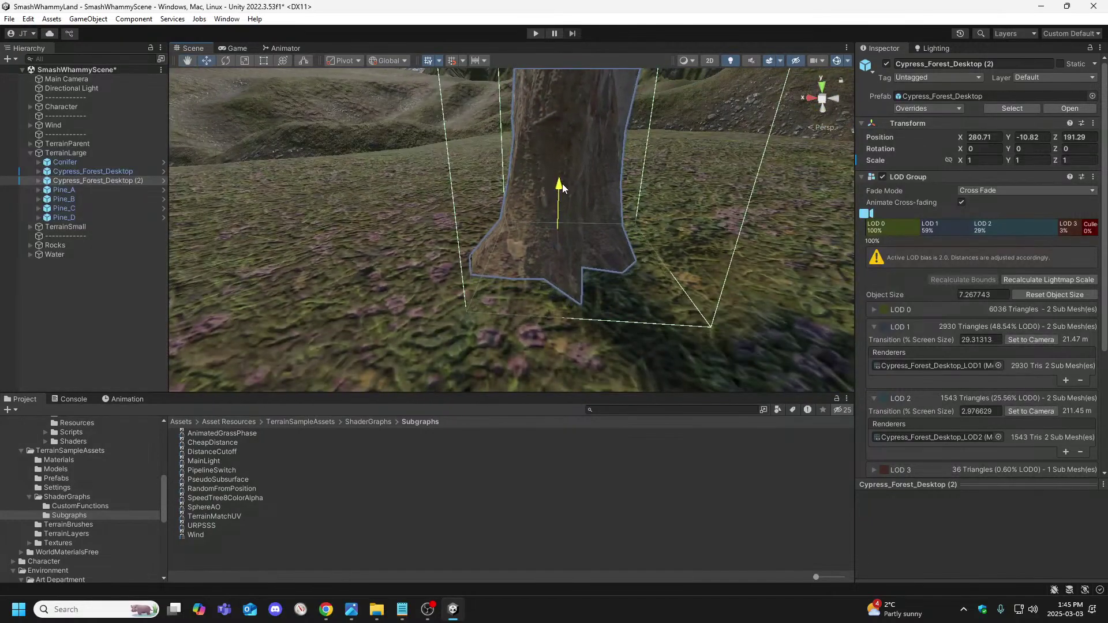
{"action": "left_click_drag", "start_coordinate": [563, 184], "coordinate": [562, 188]}
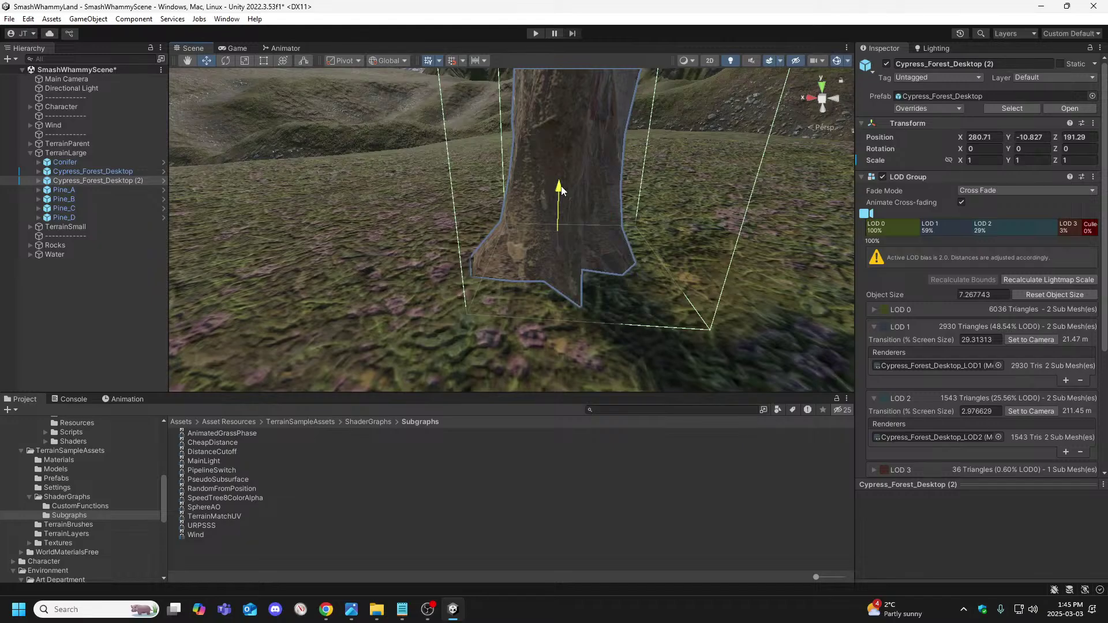
Move the cypress along the ridge to Z 189.5 and raise its trunk base to about Y -10.73.
{"action": "right_click_drag", "start_coordinate": [567, 188], "coordinate": [333, 193]}
{"action": "key", "text": "s"}
{"action": "left_click_drag", "start_coordinate": [438, 212], "coordinate": [503, 232]}
{"action": "right_click_drag", "start_coordinate": [580, 236], "coordinate": [738, 240]}
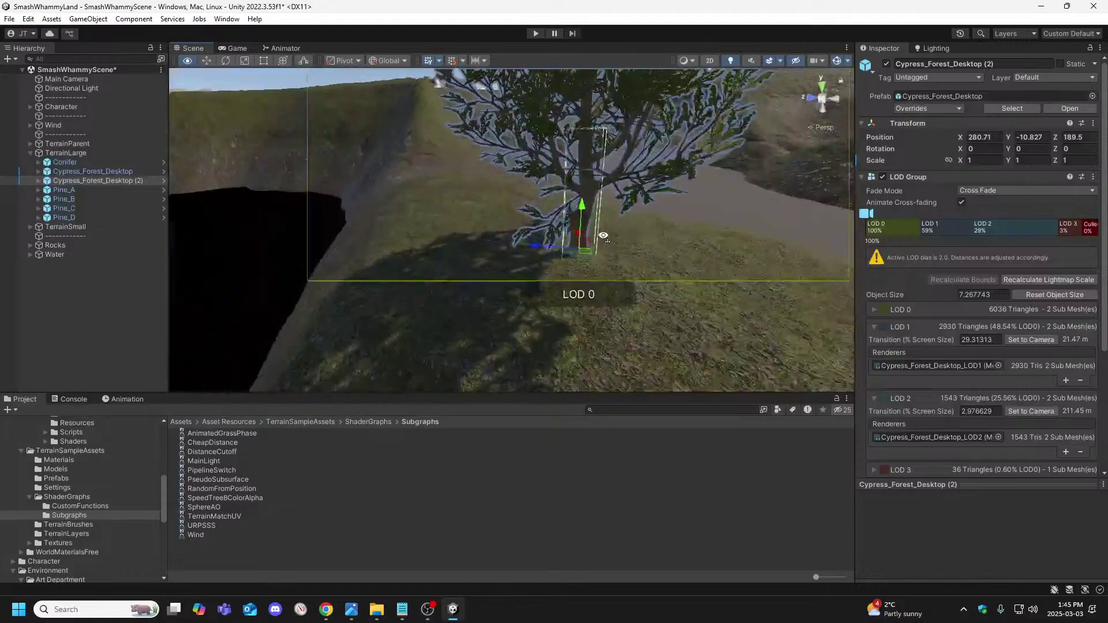
{"action": "mouse_move", "coordinate": [604, 235]}
{"action": "right_mouse_down"}
{"action": "mouse_move", "coordinate": [433, 208]}
{"action": "mouse_move", "coordinate": [307, 171]}
{"action": "mouse_move", "coordinate": [358, 204]}
{"action": "mouse_move", "coordinate": [825, 286]}
{"action": "mouse_move", "coordinate": [910, 263]}
{"action": "mouse_move", "coordinate": [925, 247]}
{"action": "mouse_move", "coordinate": [874, 277]}
{"action": "mouse_move", "coordinate": [762, 279]}
{"action": "mouse_move", "coordinate": [675, 272]}
{"action": "mouse_move", "coordinate": [843, 252]}
{"action": "mouse_move", "coordinate": [386, 247]}
{"action": "mouse_move", "coordinate": [457, 254]}
{"action": "mouse_move", "coordinate": [472, 238]}
{"action": "right_mouse_up"}
{"action": "key", "text": "w"}
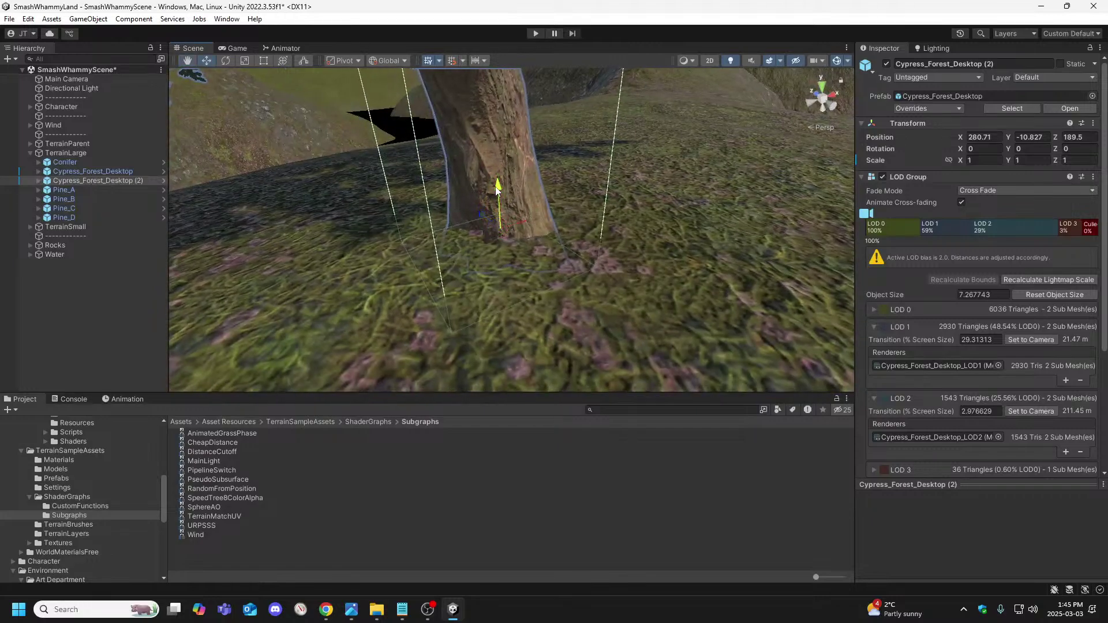
{"action": "left_click_drag", "start_coordinate": [499, 155], "coordinate": [498, 165]}
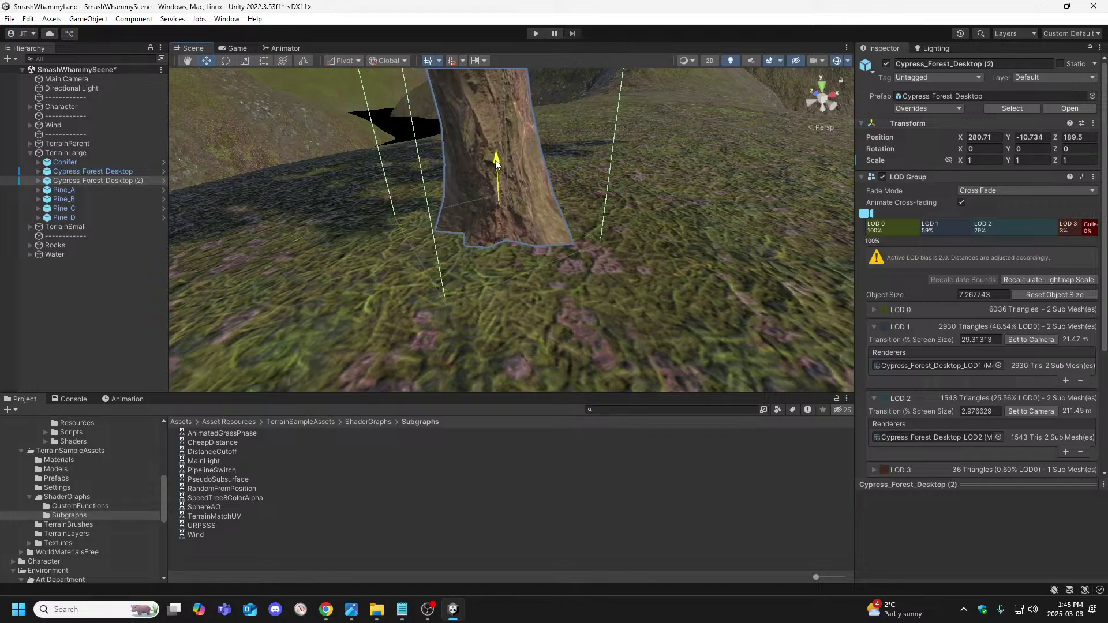
Duplicate the Pine_D tree from the group on the grass plain, rename the copy Pine_D (2) and select it.
{"action": "key", "text": "a"}
{"action": "key", "text": "s"}
{"action": "right_click_drag", "start_coordinate": [572, 237], "coordinate": [716, 206]}
{"action": "key", "text": "w"}
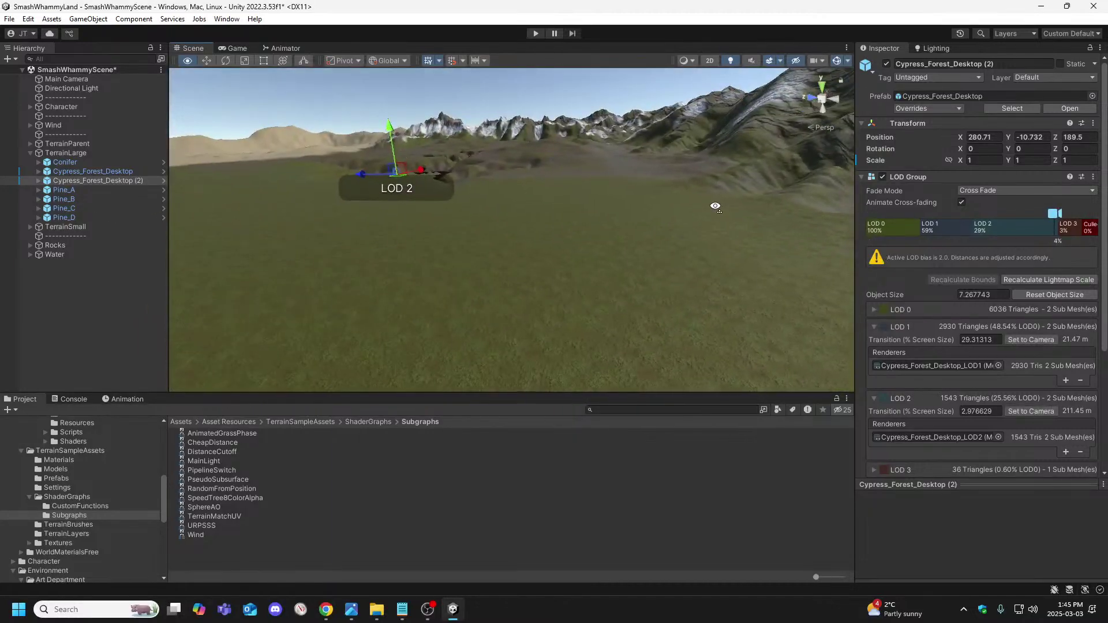
{"action": "right_click_drag", "start_coordinate": [561, 207], "coordinate": [881, 318]}
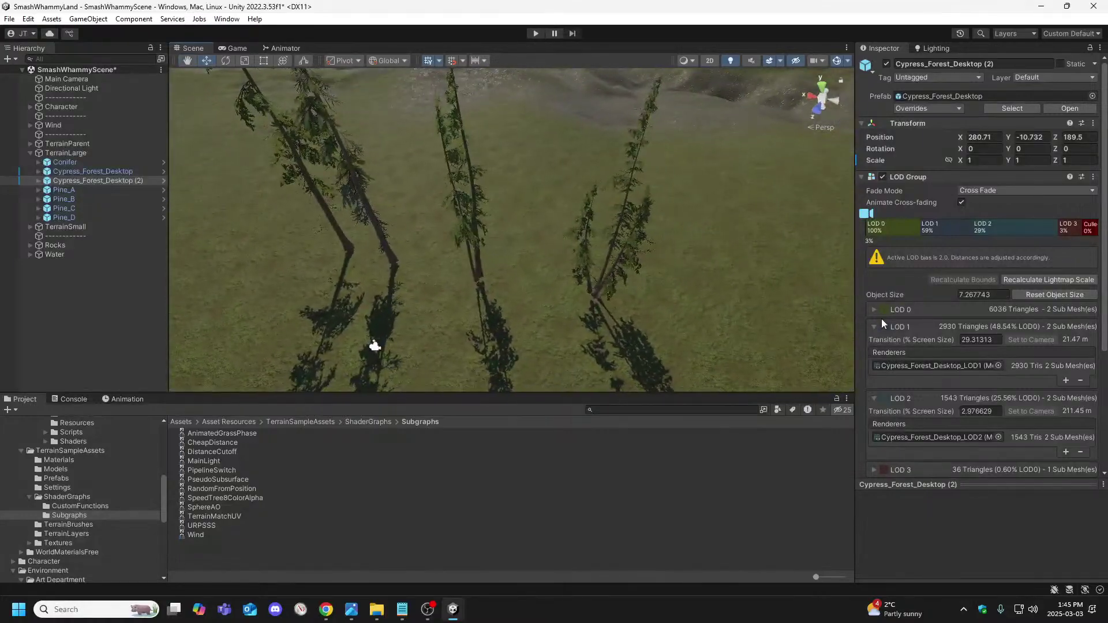
{"action": "left_click", "coordinate": [600, 292]}
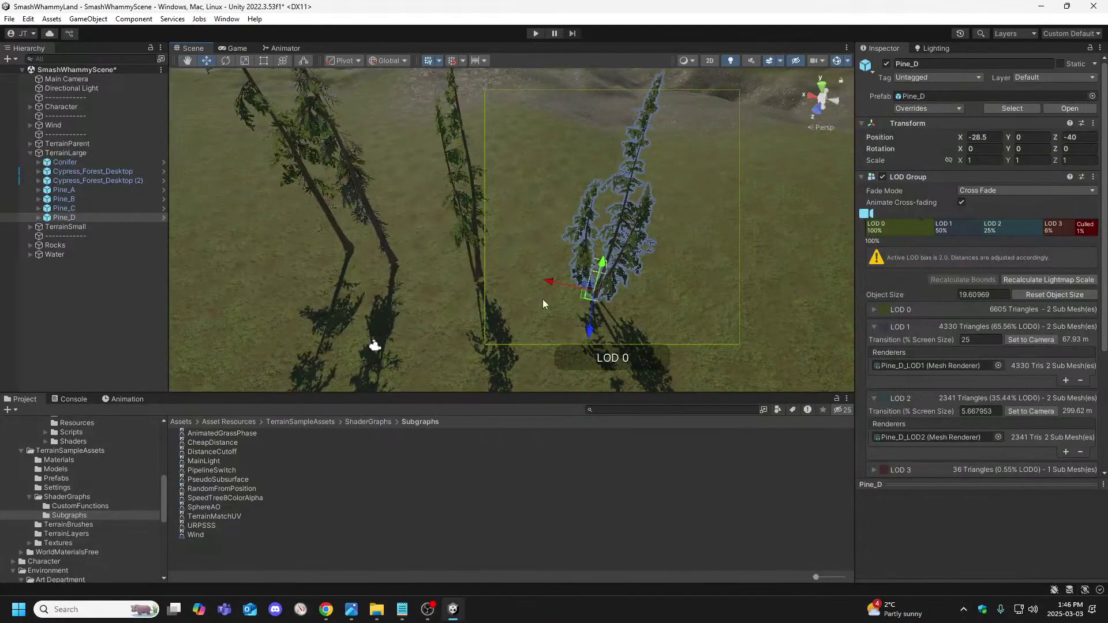
{"action": "right_click", "coordinate": [80, 223]}
{"action": "left_click", "coordinate": [115, 214]}
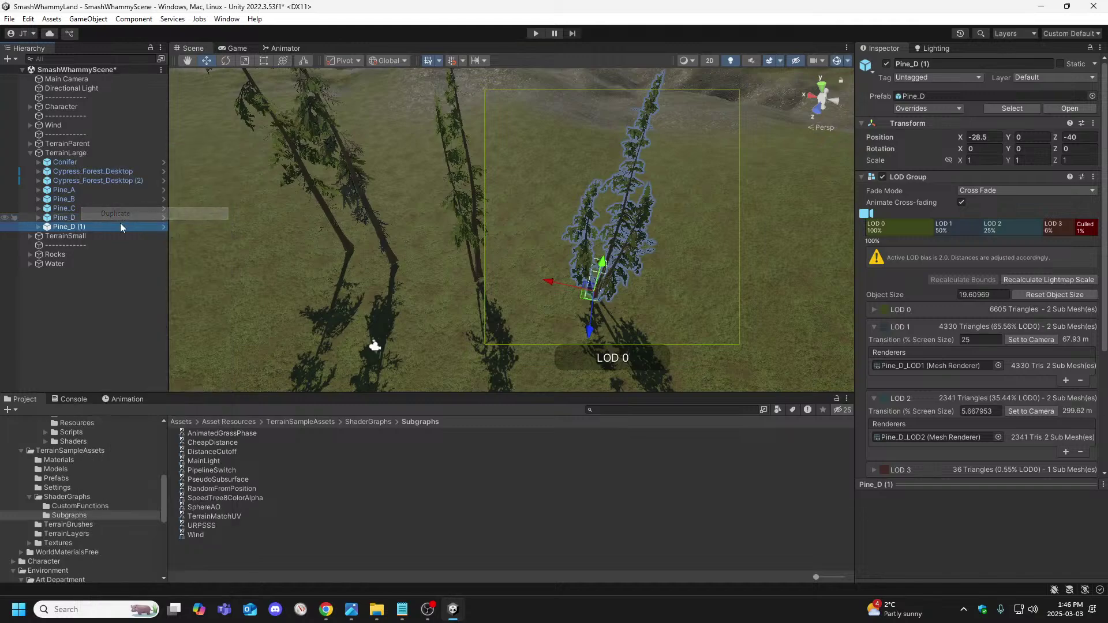
{"action": "right_click", "coordinate": [75, 227]}
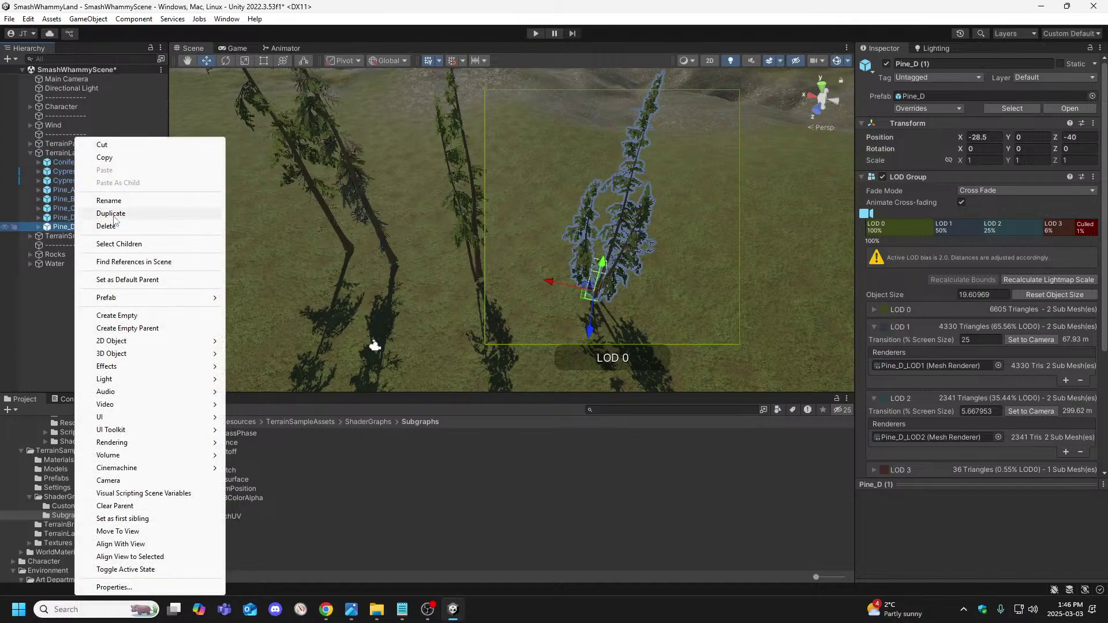
{"action": "left_click", "coordinate": [109, 201]}
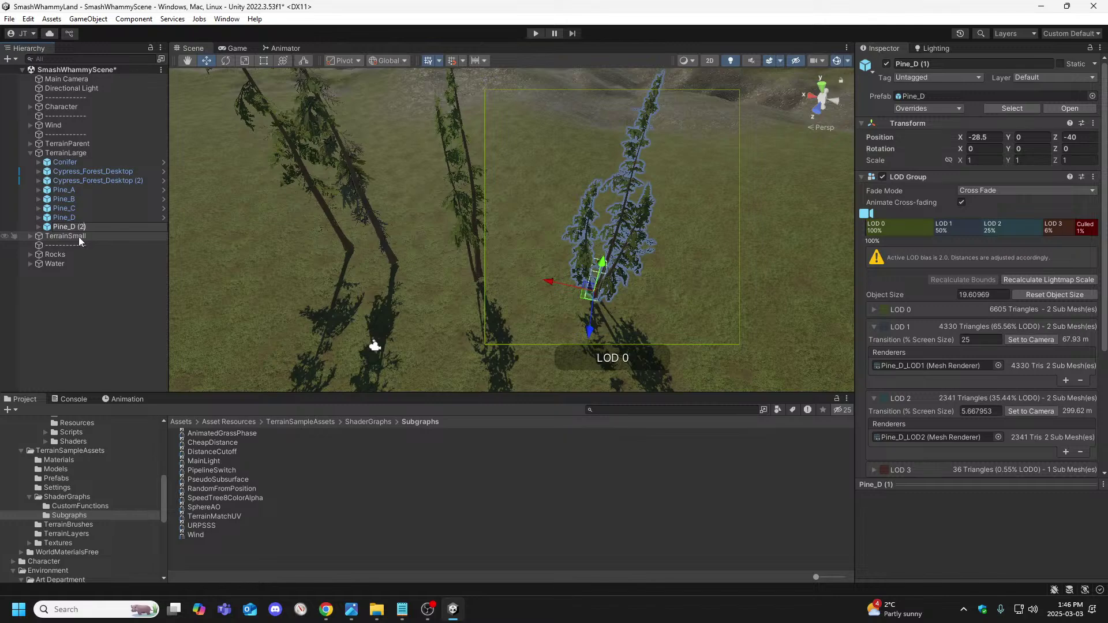
{"action": "left_click", "coordinate": [74, 316]}
{"action": "left_click", "coordinate": [79, 224]}
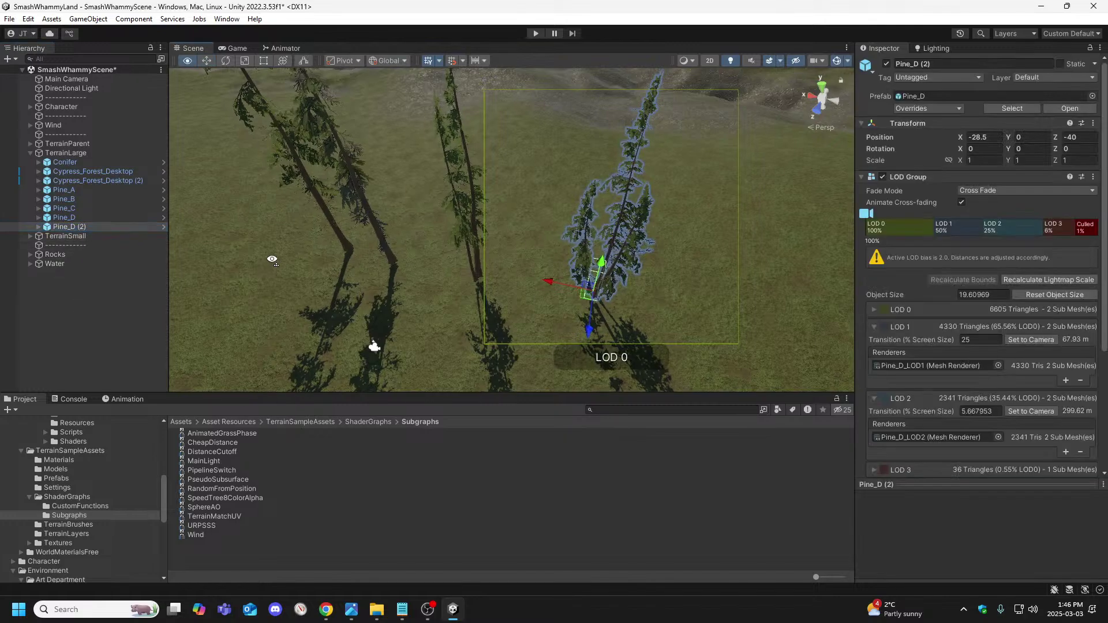
Move Pine_D (2) across the grass plain to the river canyon, to about X 311.8 and Z 144.3.
{"action": "key", "text": "s"}
{"action": "right_click_drag", "start_coordinate": [272, 257], "coordinate": [170, 254]}
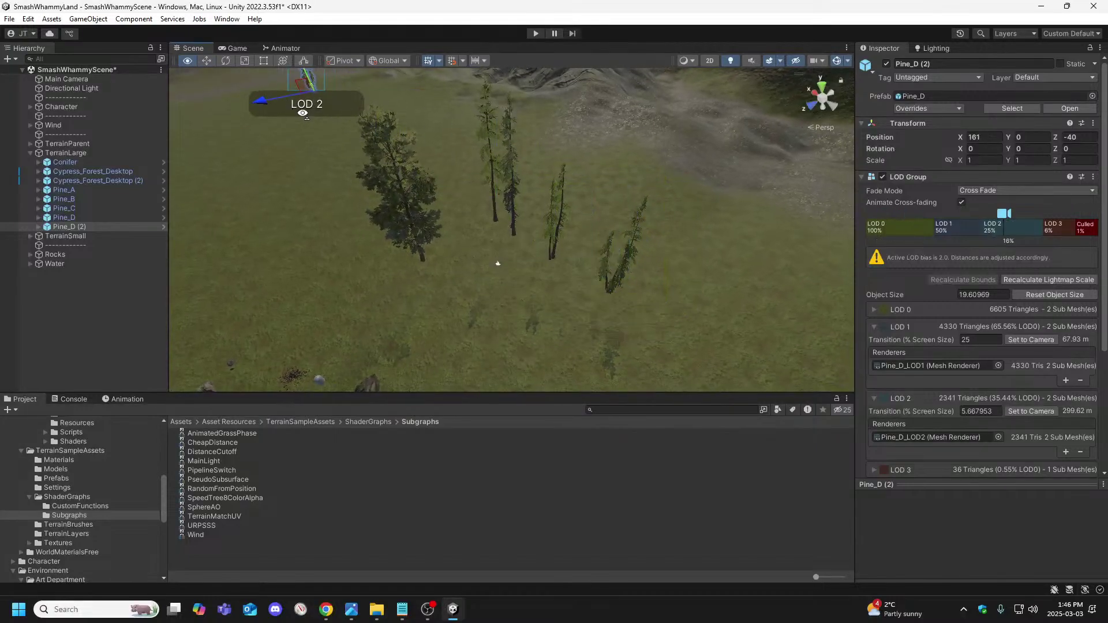
{"action": "mouse_move", "coordinate": [303, 113]}
{"action": "right_mouse_down"}
{"action": "mouse_move", "coordinate": [318, 100]}
{"action": "mouse_move", "coordinate": [318, 121]}
{"action": "right_mouse_up"}
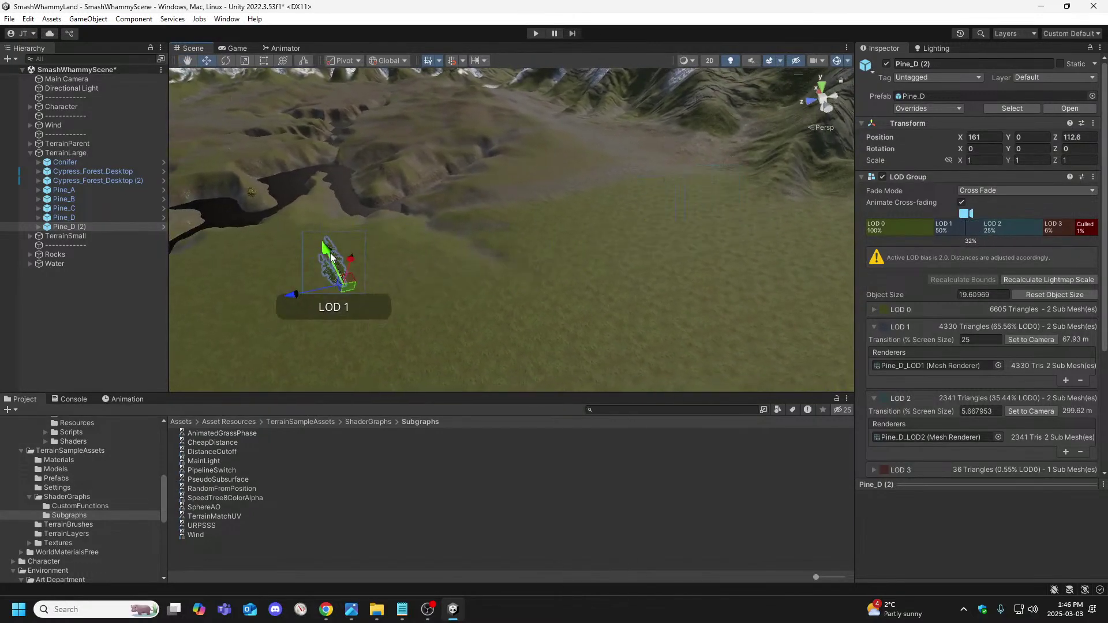
{"action": "left_click_drag", "start_coordinate": [348, 267], "coordinate": [354, 160]}
{"action": "mouse_move", "coordinate": [355, 161]}
{"action": "right_mouse_down"}
{"action": "mouse_move", "coordinate": [217, 142]}
{"action": "mouse_move", "coordinate": [365, 196]}
{"action": "mouse_move", "coordinate": [548, 241]}
{"action": "right_mouse_up"}
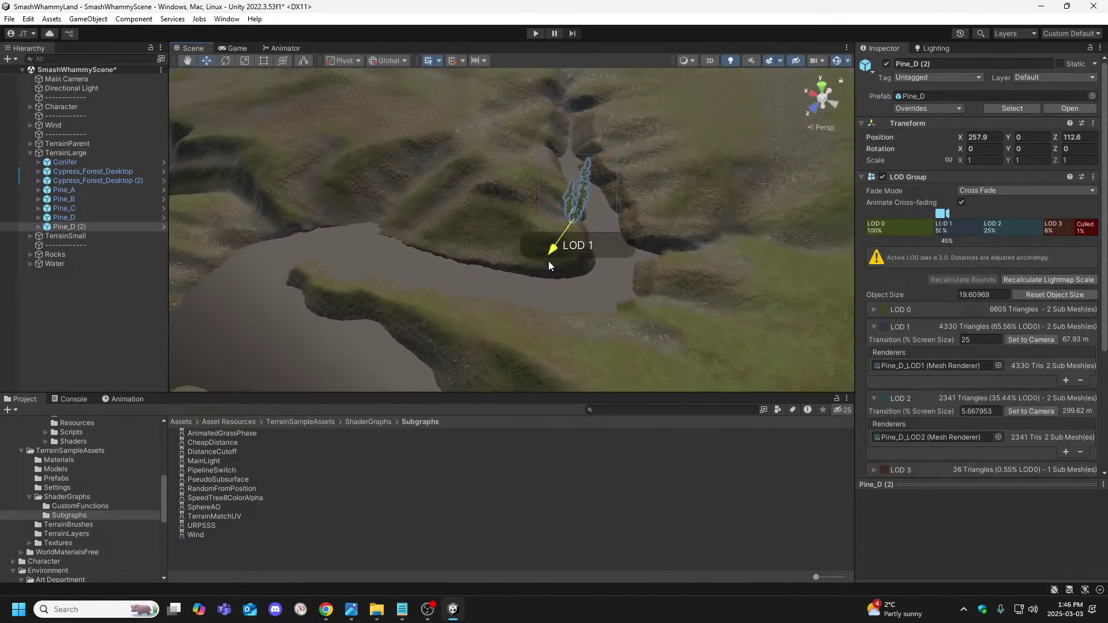
{"action": "left_click_drag", "start_coordinate": [493, 295], "coordinate": [311, 256]}
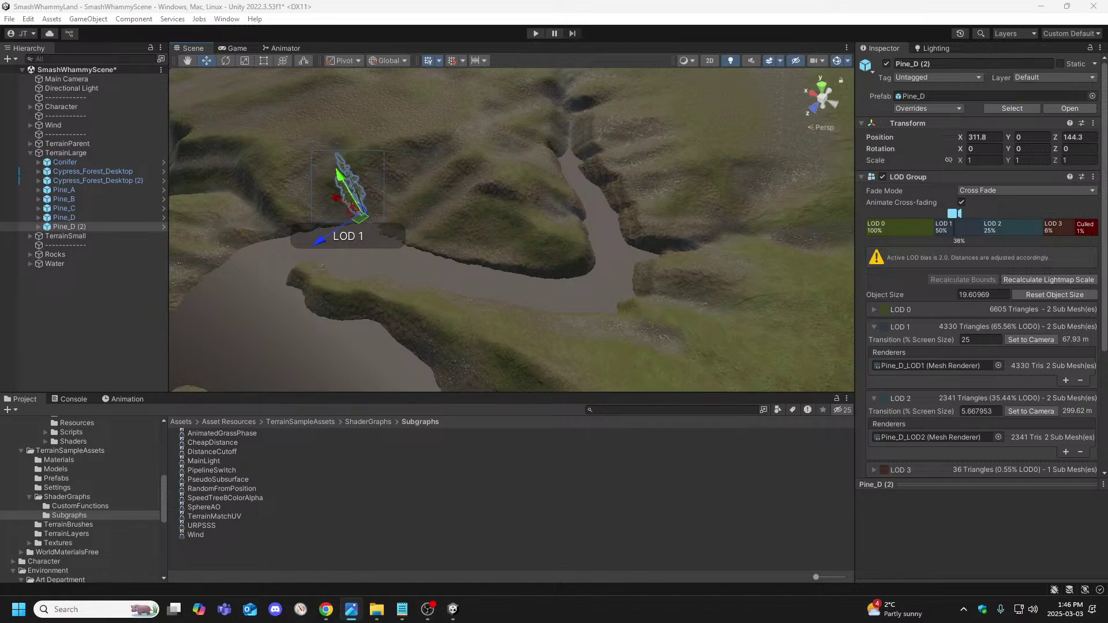
Move Pine_D (2) over the strip of land in the canyon at about Z 164.86 and lower it to about Y -10.57.
{"action": "mouse_move", "coordinate": [438, 280]}
{"action": "right_mouse_down"}
{"action": "mouse_move", "coordinate": [371, 259]}
{"action": "mouse_move", "coordinate": [317, 225]}
{"action": "mouse_move", "coordinate": [124, 178]}
{"action": "mouse_move", "coordinate": [332, 203]}
{"action": "mouse_move", "coordinate": [360, 191]}
{"action": "right_mouse_up"}
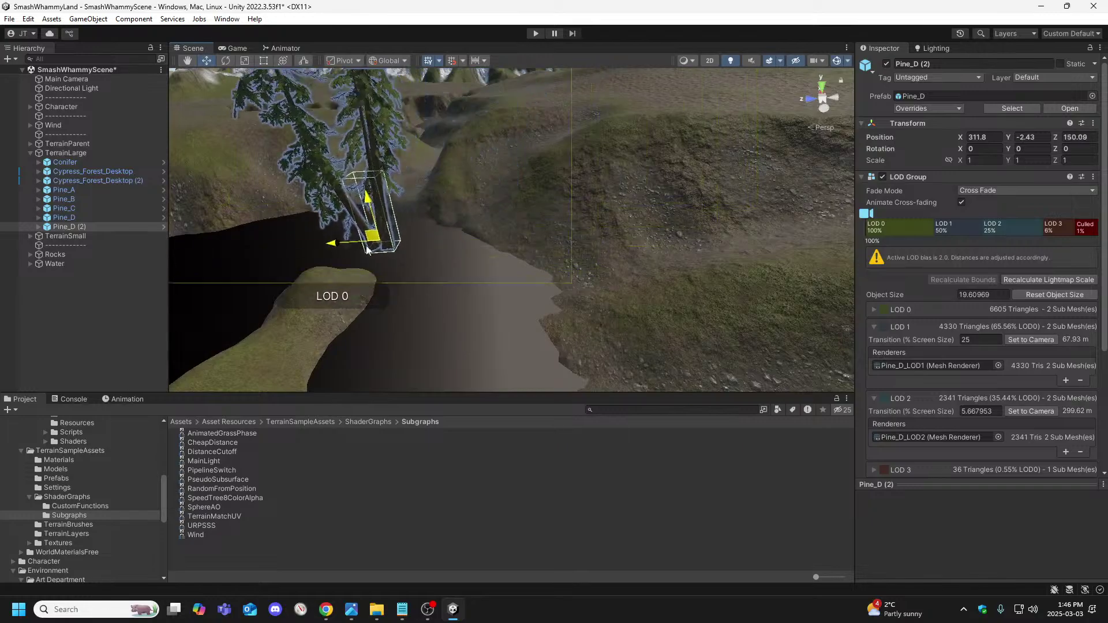
{"action": "left_click_drag", "start_coordinate": [366, 250], "coordinate": [304, 283]}
{"action": "right_click_drag", "start_coordinate": [303, 283], "coordinate": [502, 221]}
{"action": "left_click_drag", "start_coordinate": [583, 299], "coordinate": [601, 314]}
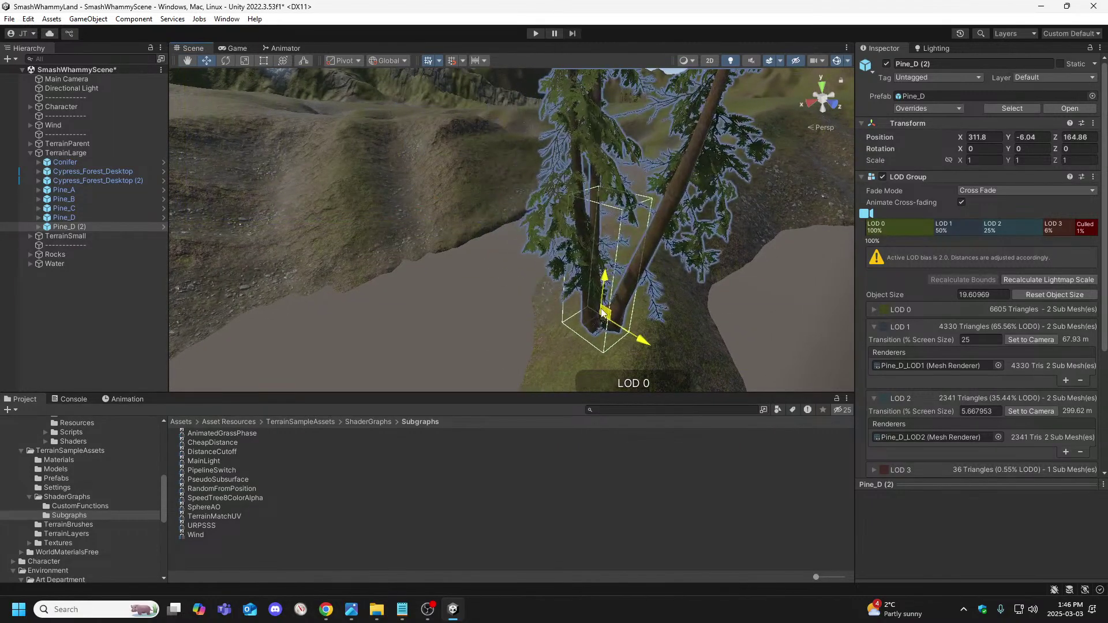
{"action": "right_click_drag", "start_coordinate": [600, 314], "coordinate": [453, 232]}
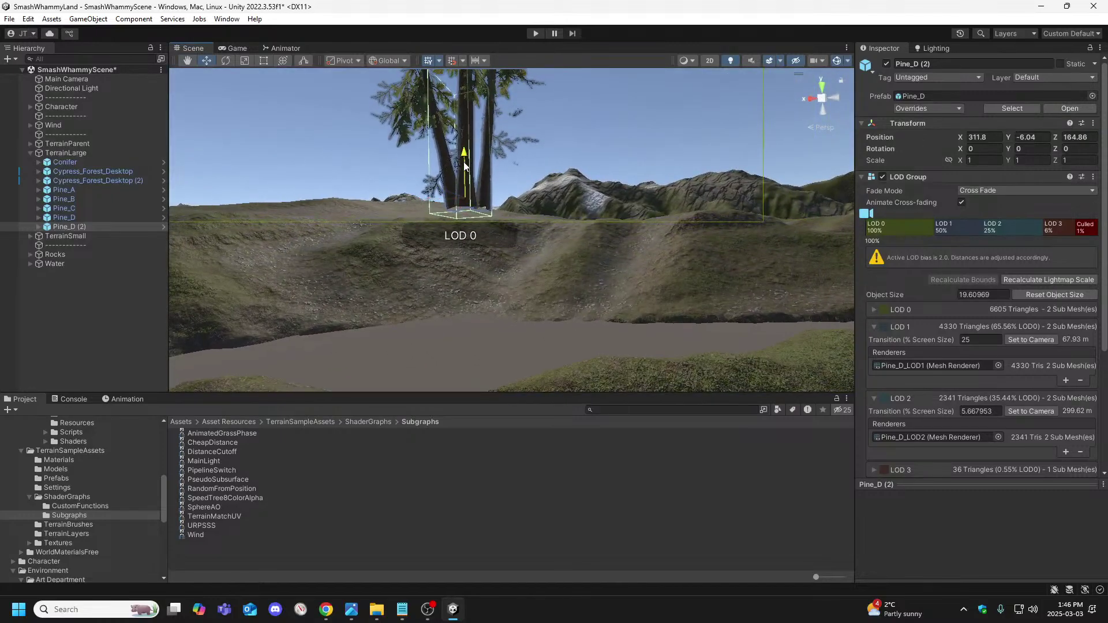
{"action": "right_click_drag", "start_coordinate": [451, 321], "coordinate": [448, 287]}
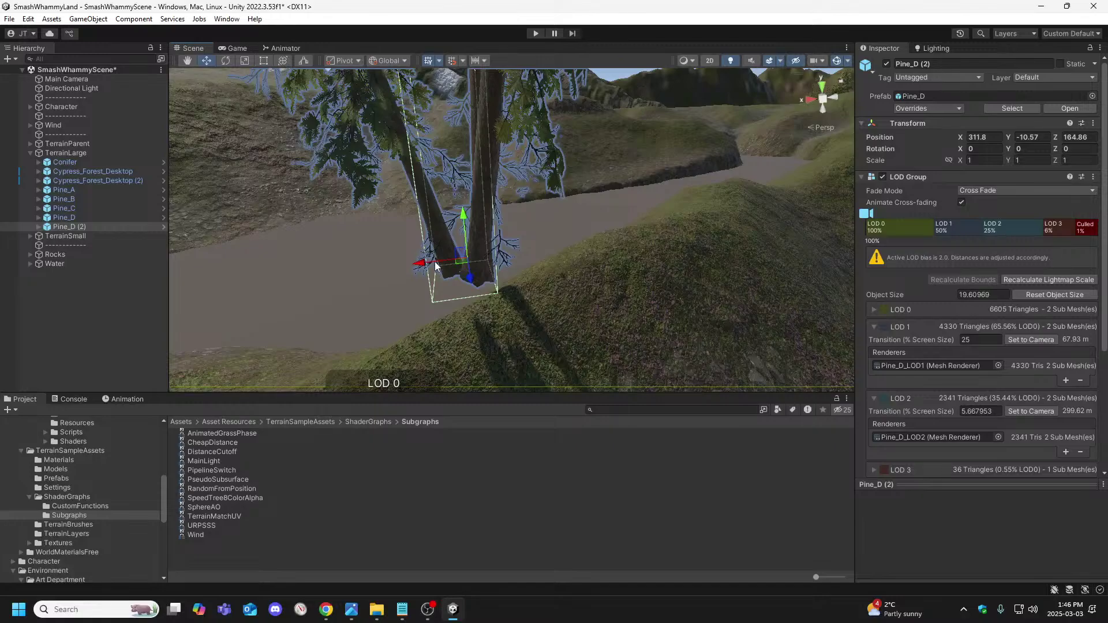
Move Pine_D (2) along the canyon onto the grassy ridge, to about X 277.96, Y -8.45, Z 156.2.
{"action": "left_click_drag", "start_coordinate": [436, 265], "coordinate": [549, 266]}
{"action": "right_click_drag", "start_coordinate": [685, 284], "coordinate": [362, 258]}
{"action": "left_click_drag", "start_coordinate": [356, 242], "coordinate": [760, 175]}
{"action": "right_click_drag", "start_coordinate": [760, 174], "coordinate": [395, 203]}
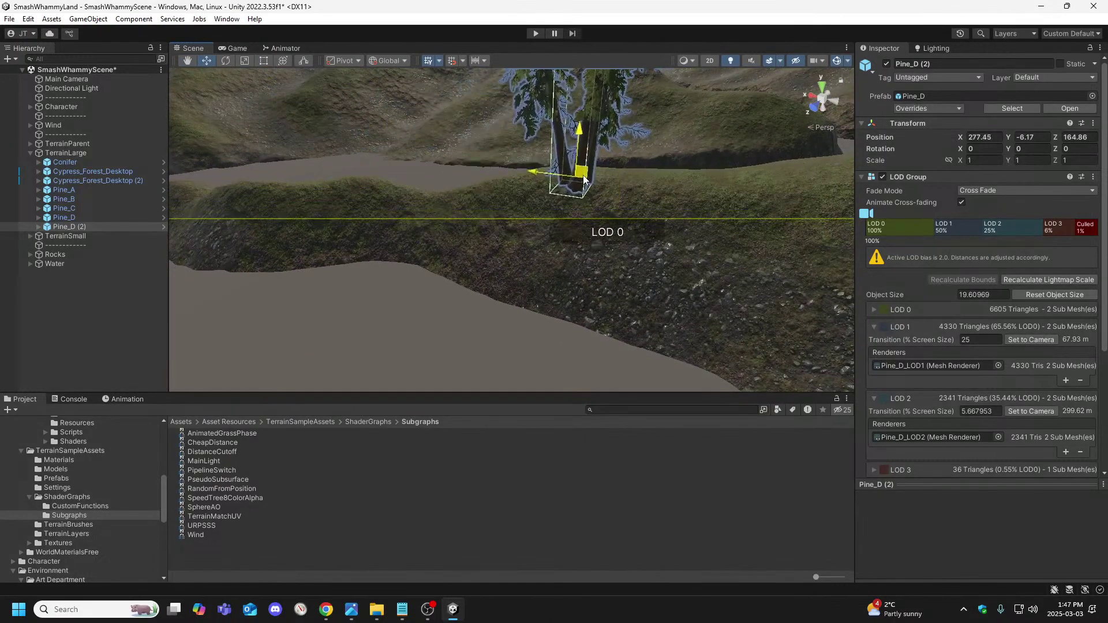
{"action": "right_click_drag", "start_coordinate": [571, 175], "coordinate": [398, 171]}
{"action": "left_click_drag", "start_coordinate": [437, 186], "coordinate": [680, 227]}
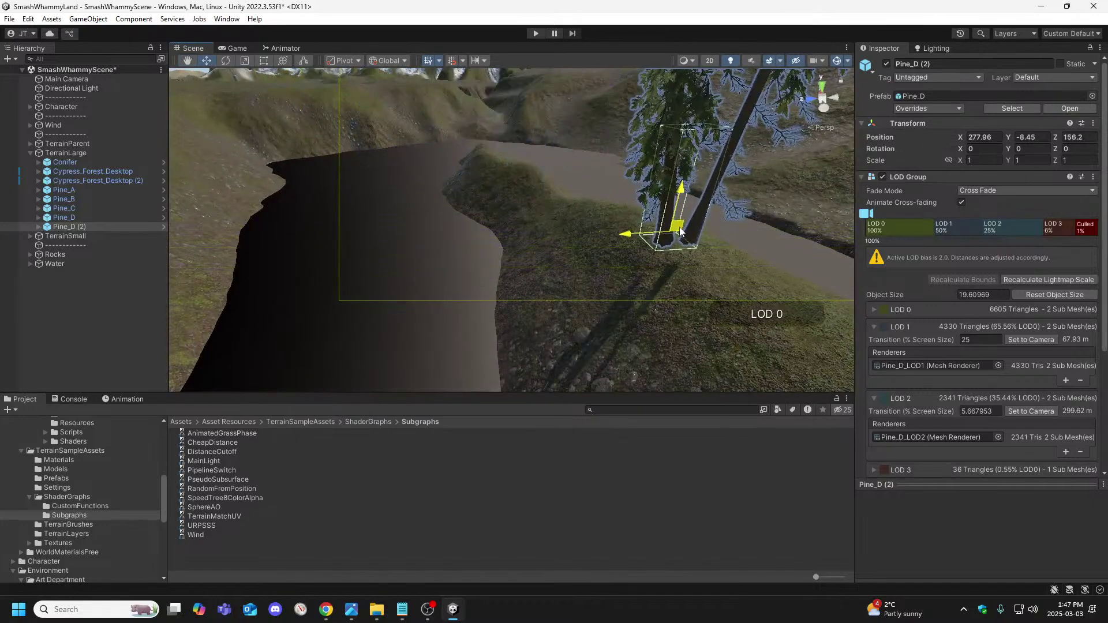
Settle the base of Pine_D (2) on the ridge crest at about Y -8.989, Z 154.771.
{"action": "right_click_drag", "start_coordinate": [680, 228], "coordinate": [573, 173]}
{"action": "left_click_drag", "start_coordinate": [540, 151], "coordinate": [653, 238]}
{"action": "right_click_drag", "start_coordinate": [653, 239], "coordinate": [596, 253]}
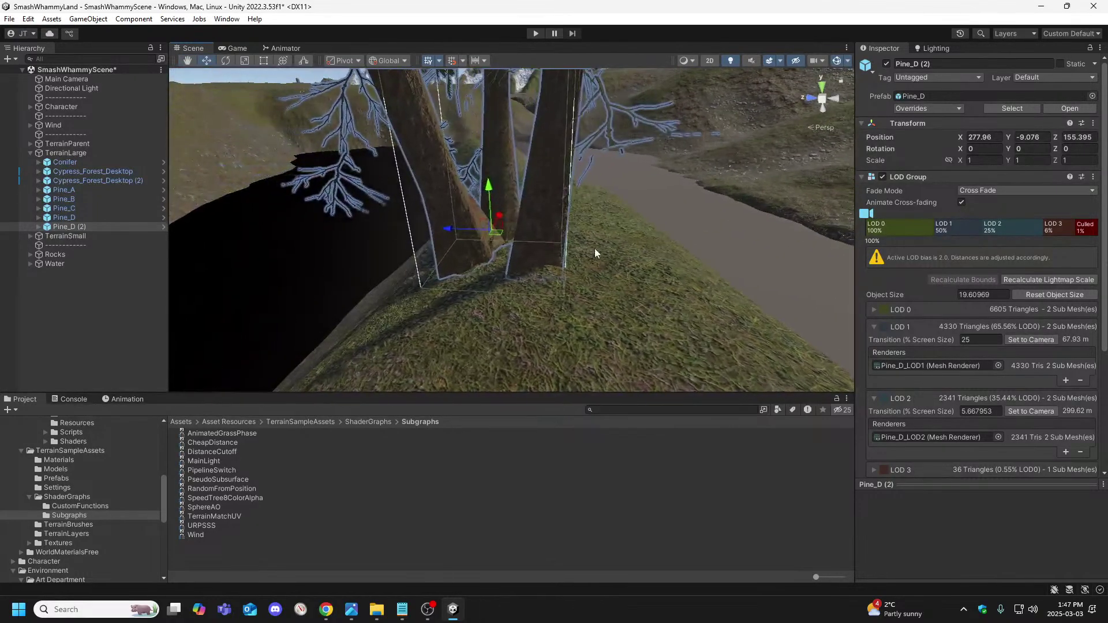
{"action": "left_click_drag", "start_coordinate": [506, 229], "coordinate": [547, 226]}
{"action": "right_click_drag", "start_coordinate": [546, 227], "coordinate": [1064, 174]}
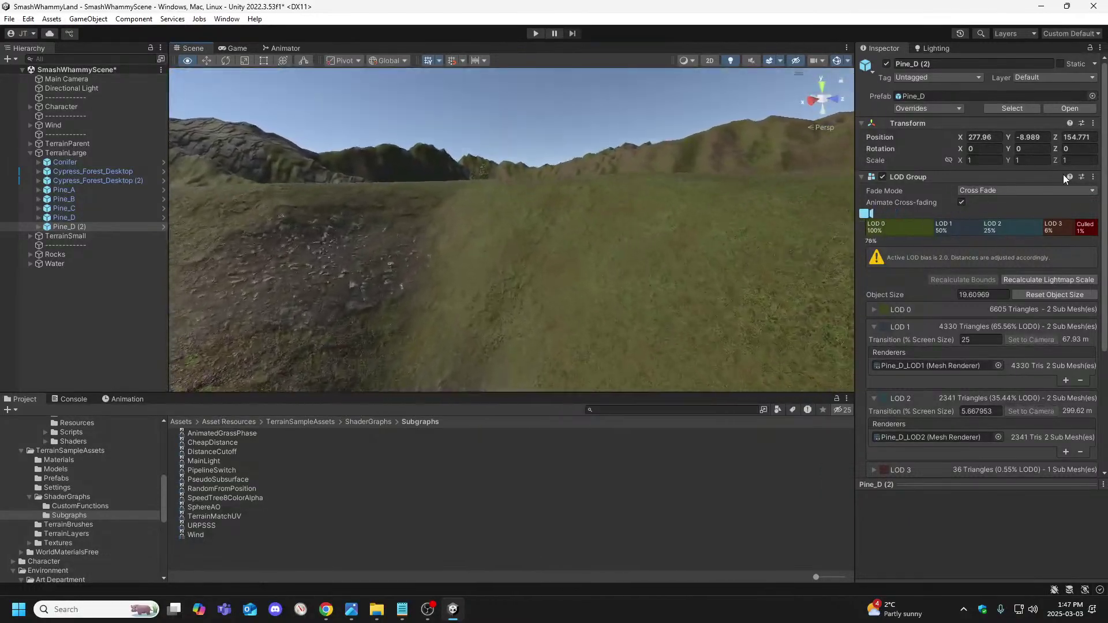
{"action": "key", "text": "shift+space"}
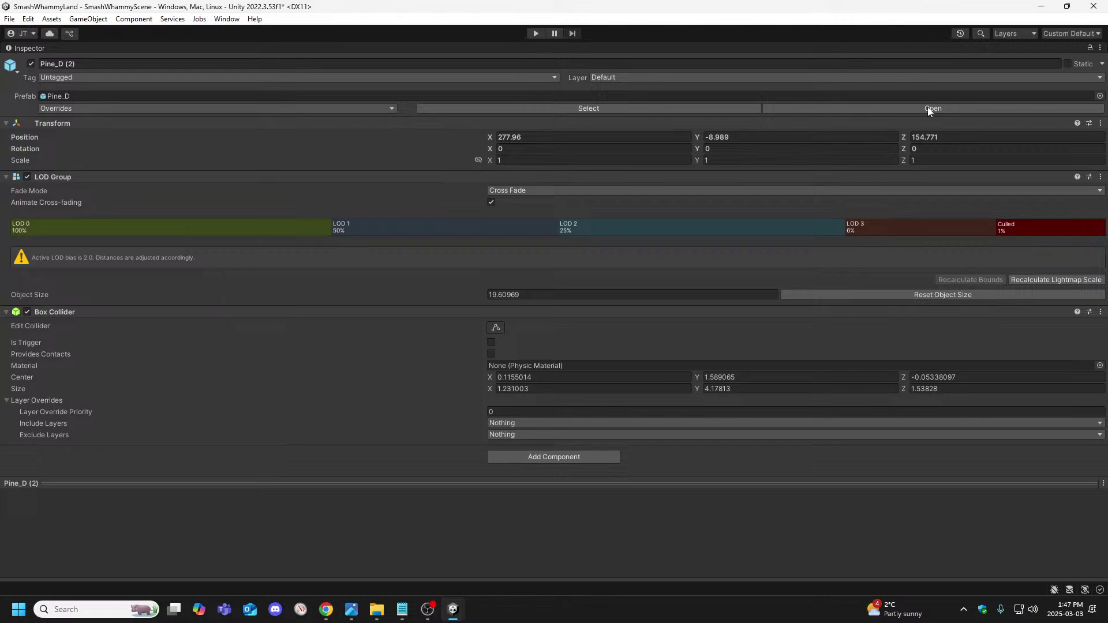
Restore the Custom Default window layout so the scene view and hierarchy return.
{"action": "left_click", "coordinate": [1085, 33]}
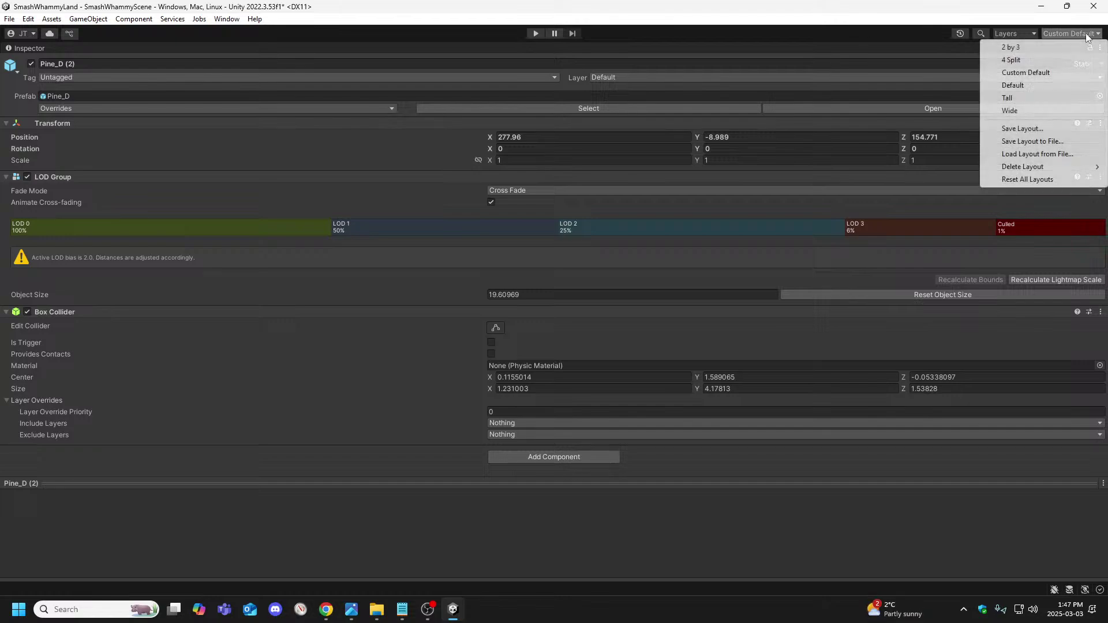
{"action": "left_click", "coordinate": [1026, 74]}
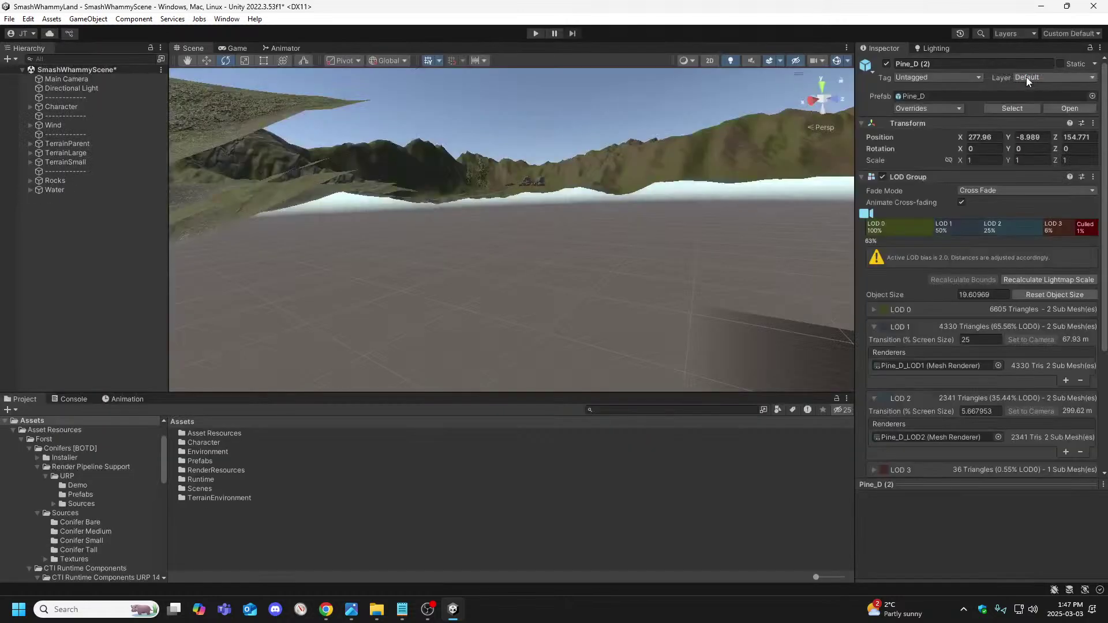
{"action": "left_click", "coordinate": [1089, 34]}
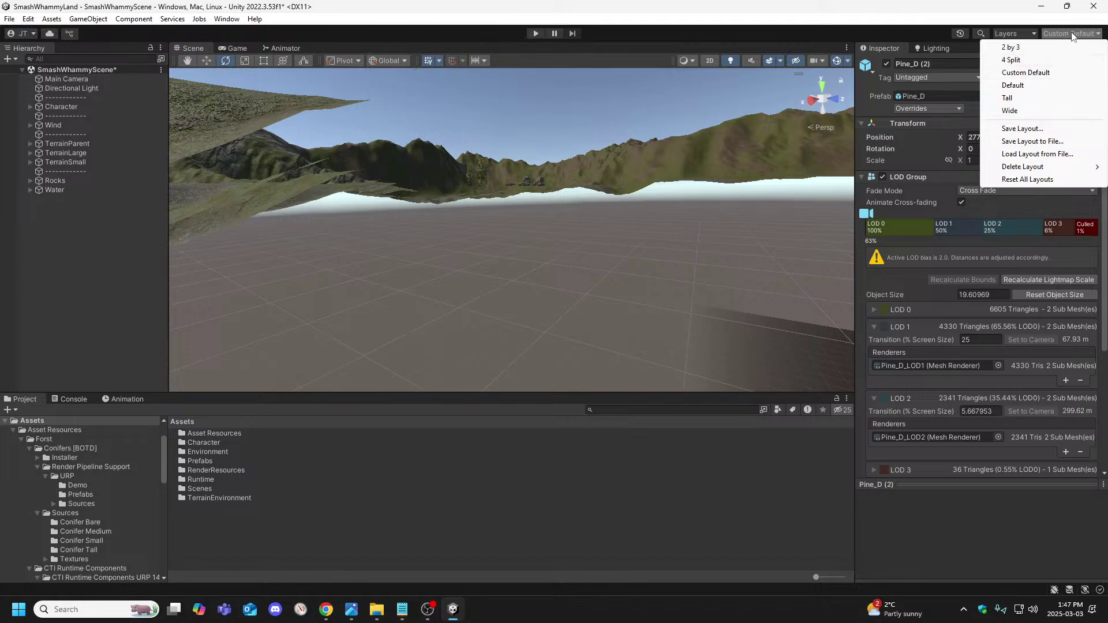
{"action": "left_click", "coordinate": [958, 14]}
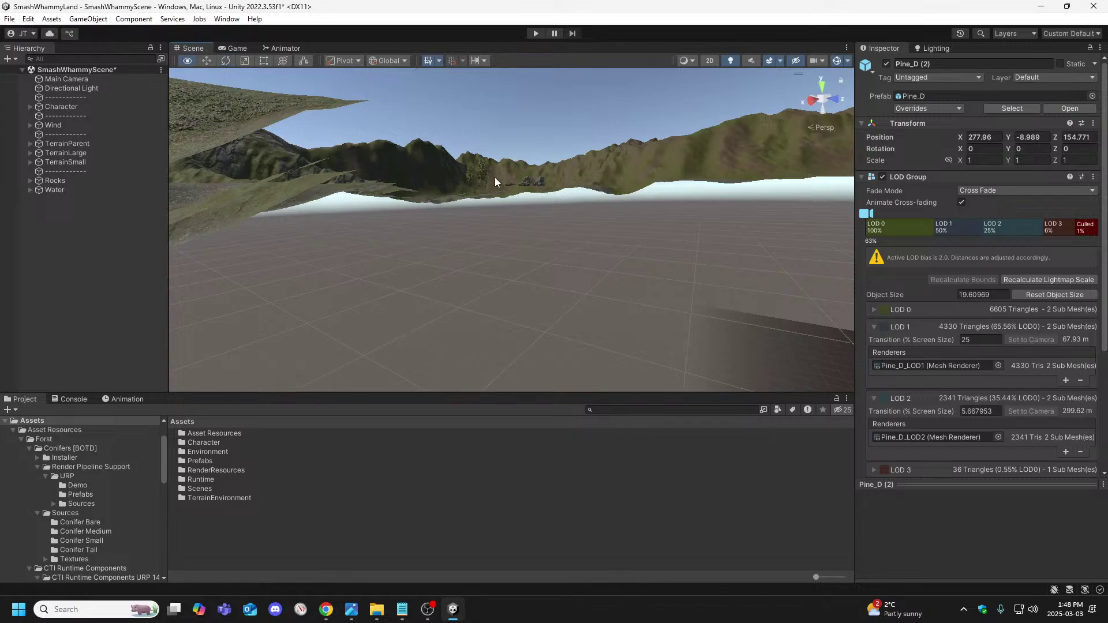
Duplicate the Pine_C sample tree in the row of sample trees on the grass plain.
{"action": "right_click_drag", "start_coordinate": [454, 229], "coordinate": [373, 276]}
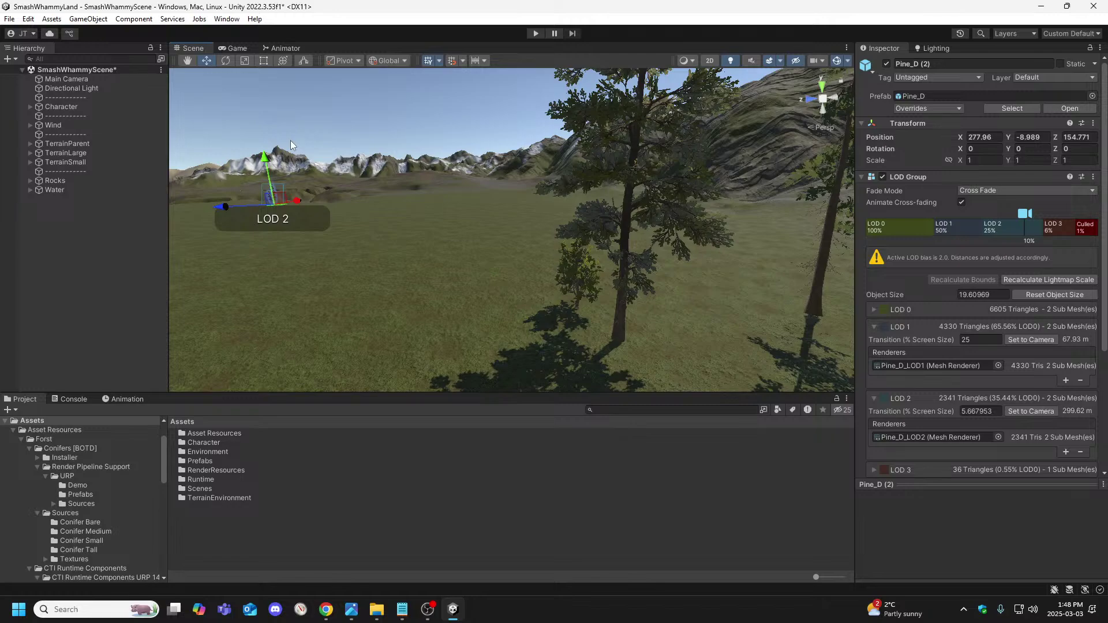
{"action": "mouse_move", "coordinate": [506, 269]}
{"action": "right_mouse_down"}
{"action": "mouse_move", "coordinate": [685, 306]}
{"action": "mouse_move", "coordinate": [667, 267]}
{"action": "mouse_move", "coordinate": [654, 276]}
{"action": "right_mouse_up"}
{"action": "left_click", "coordinate": [554, 267]}
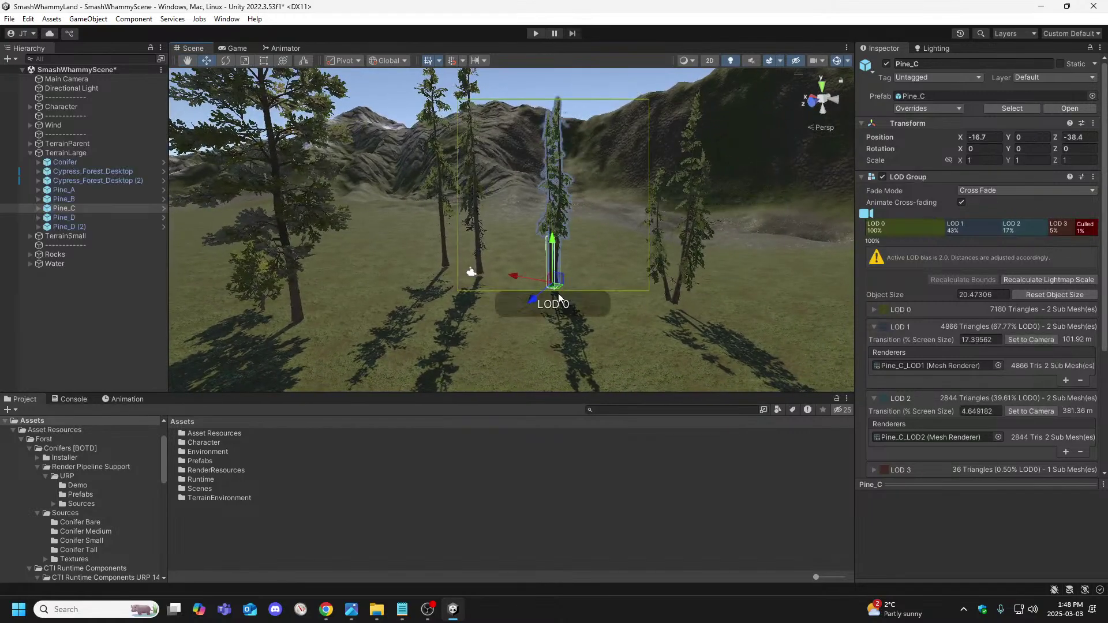
{"action": "right_click", "coordinate": [75, 209]}
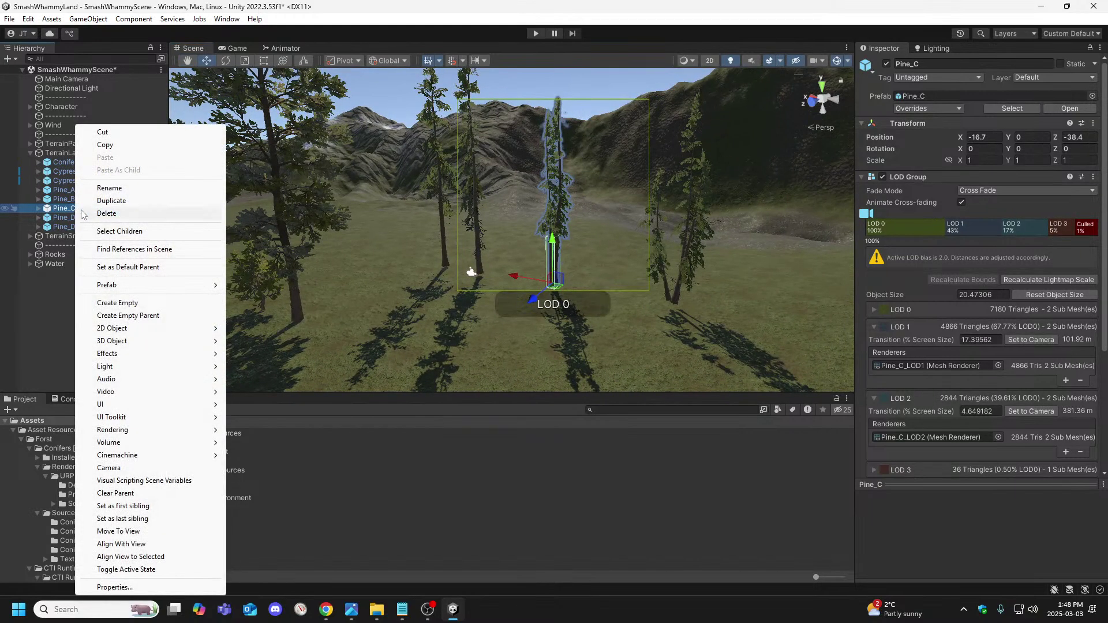
{"action": "left_click", "coordinate": [126, 190]}
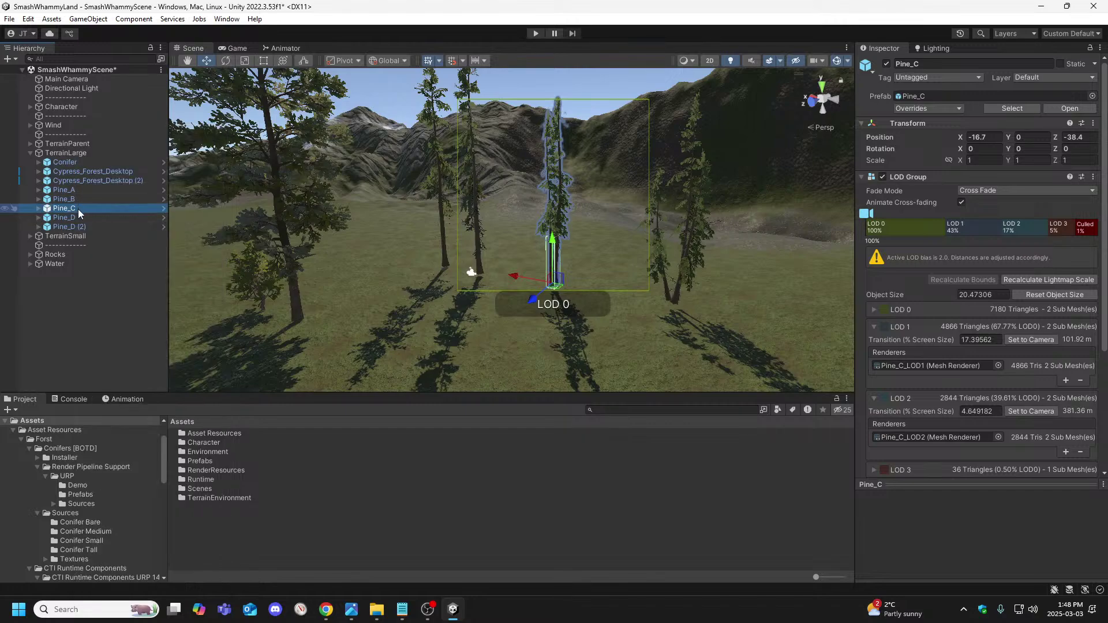
{"action": "right_click", "coordinate": [78, 209]}
{"action": "left_click", "coordinate": [112, 202]}
Rename the new Pine_C duplicate as Pine_C (2) and keep it selected.
{"action": "right_click", "coordinate": [88, 219]}
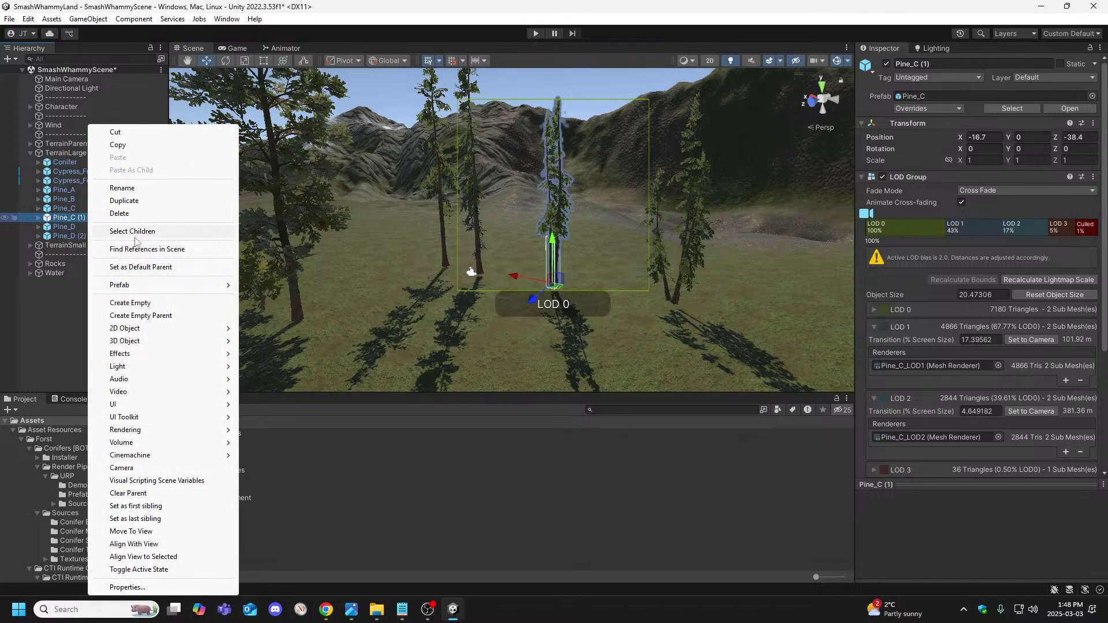
{"action": "left_click", "coordinate": [121, 189]}
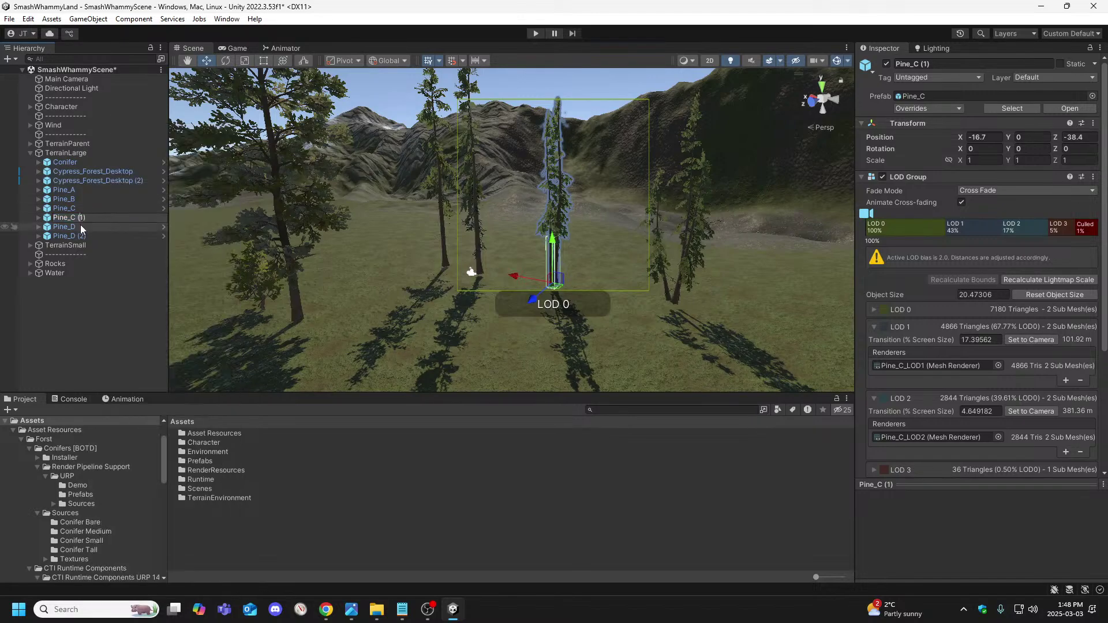
{"action": "key", "text": "Return"}
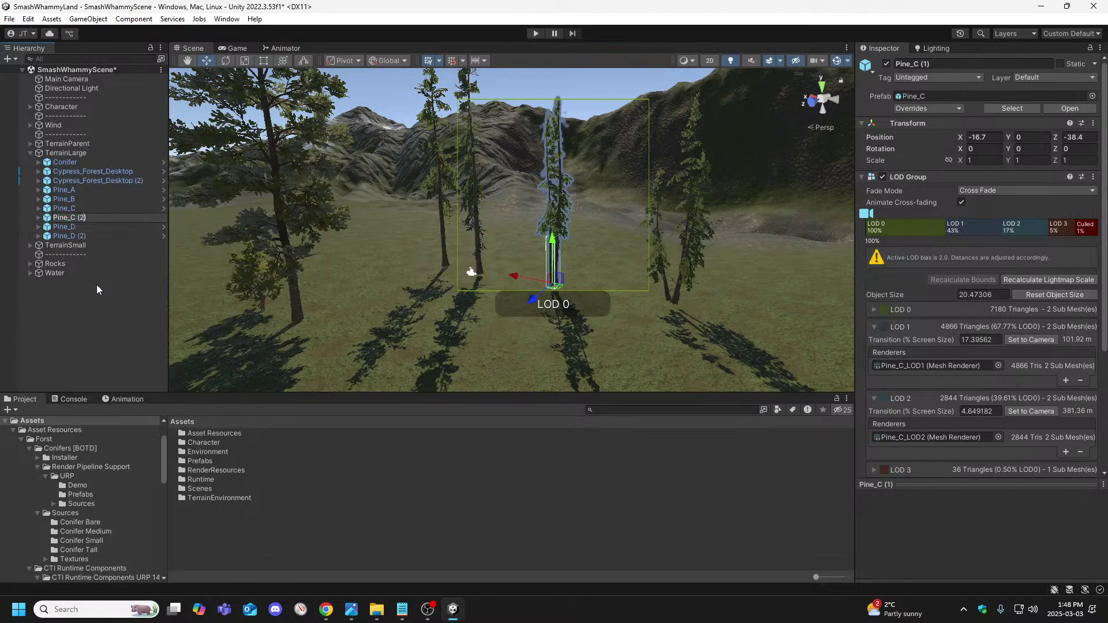
{"action": "left_click", "coordinate": [96, 286]}
{"action": "left_click", "coordinate": [86, 219]}
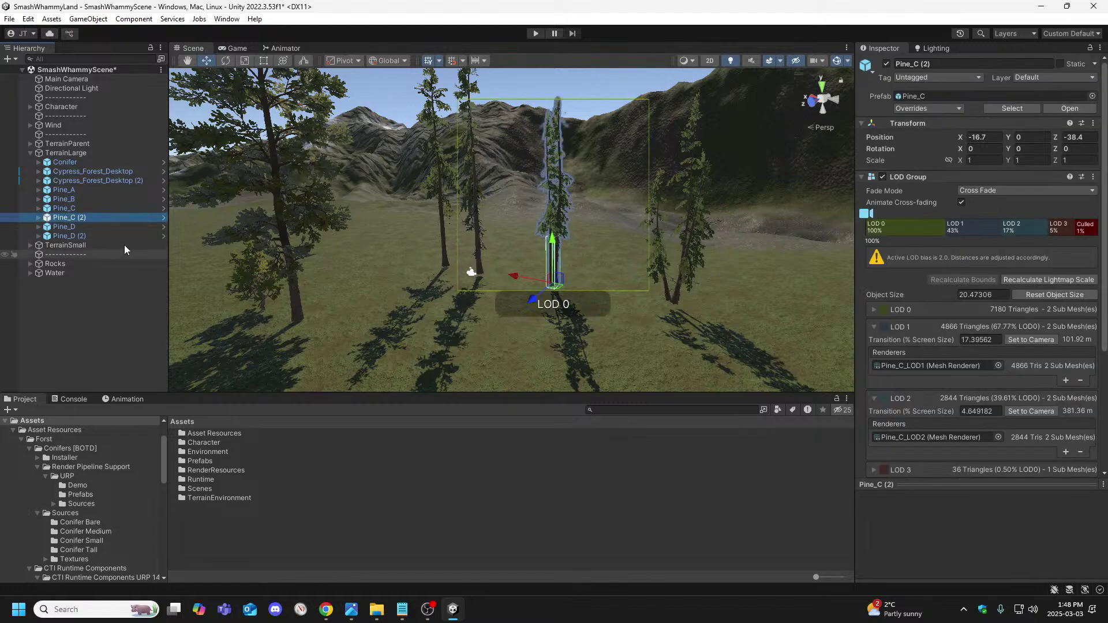
{"action": "right_click", "coordinate": [155, 264]}
{"action": "left_click", "coordinate": [95, 220]}
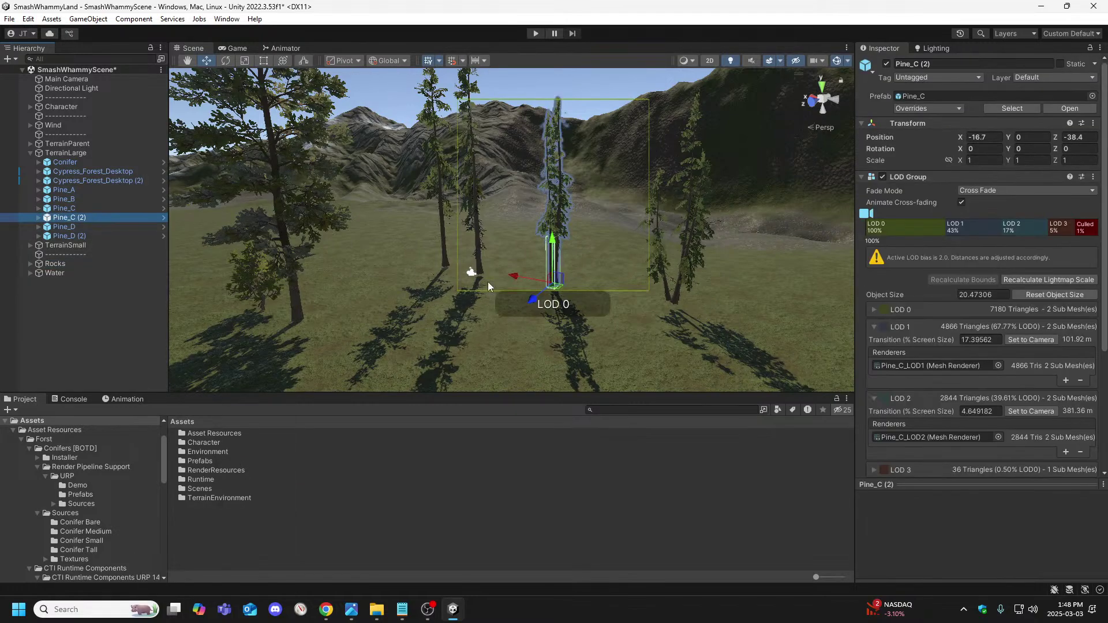
Move Pine_C (2) from the sample trees across the plain toward the canyon, to about X 421.5, Z 268.7.
{"action": "right_click_drag", "start_coordinate": [487, 282], "coordinate": [453, 296]}
{"action": "key", "text": "s"}
{"action": "left_click_drag", "start_coordinate": [658, 273], "coordinate": [321, 179]}
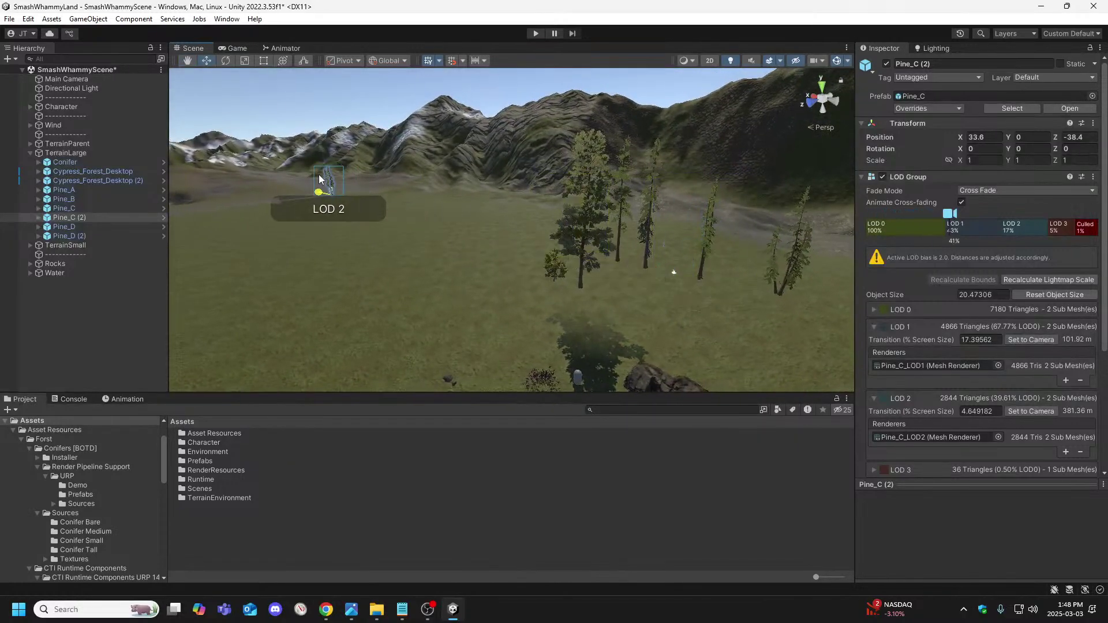
{"action": "right_click_drag", "start_coordinate": [274, 173], "coordinate": [155, 202]}
{"action": "key", "text": "e"}
{"action": "key", "text": "w"}
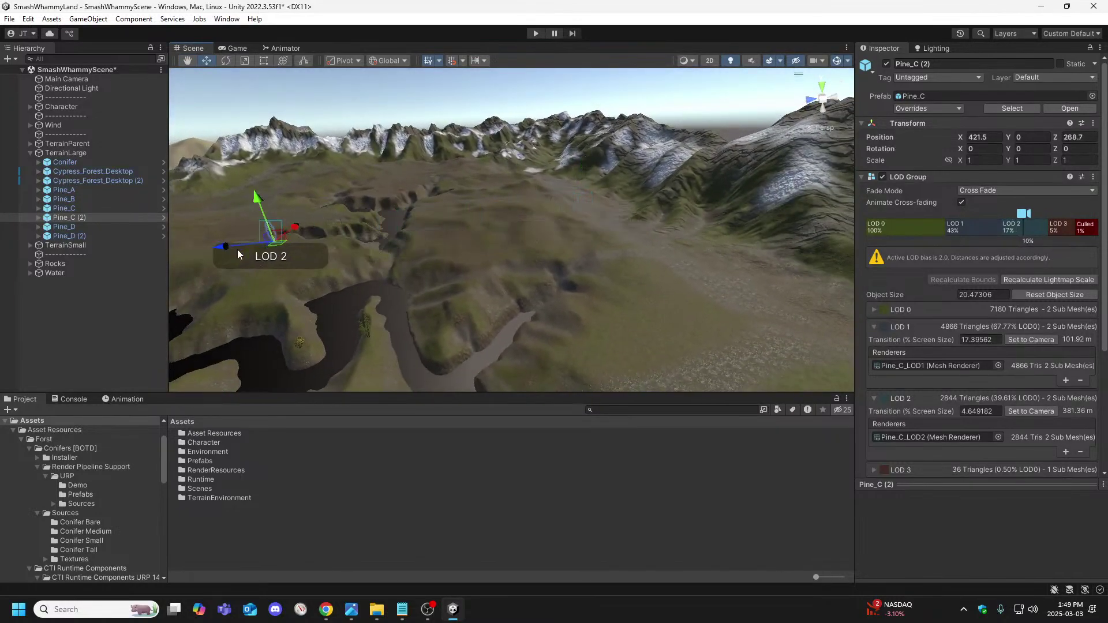
{"action": "right_click_drag", "start_coordinate": [238, 254], "coordinate": [370, 283]}
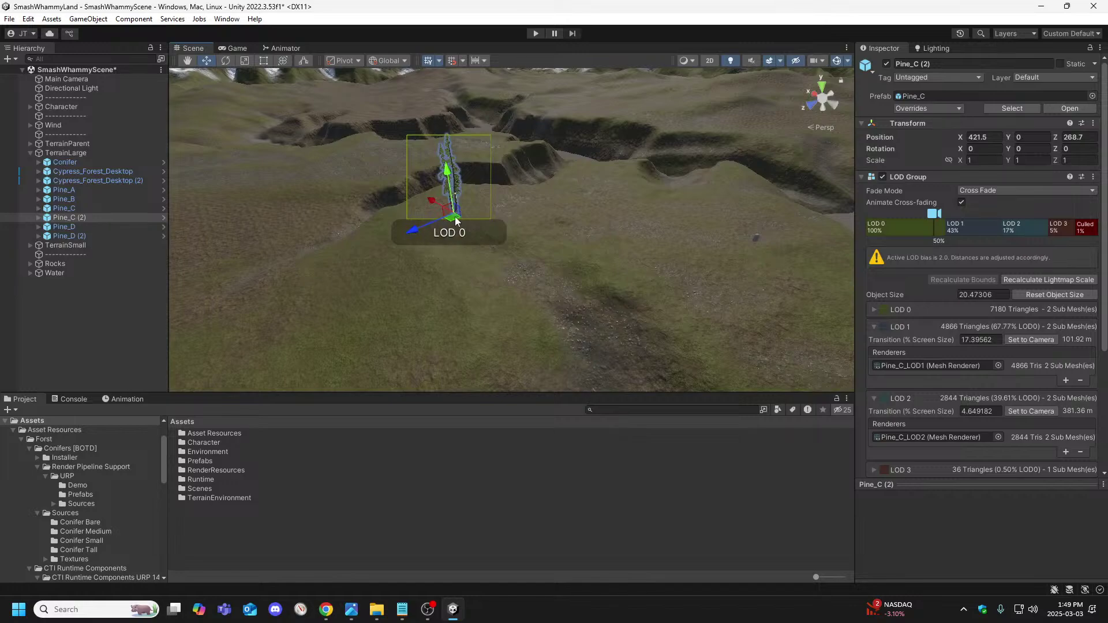
Move Pine_C (2) into the river canyon near Pine_D (2), to about X 284.25, Y -3.23, Z 161.91.
{"action": "right_click_drag", "start_coordinate": [459, 216], "coordinate": [343, 224]}
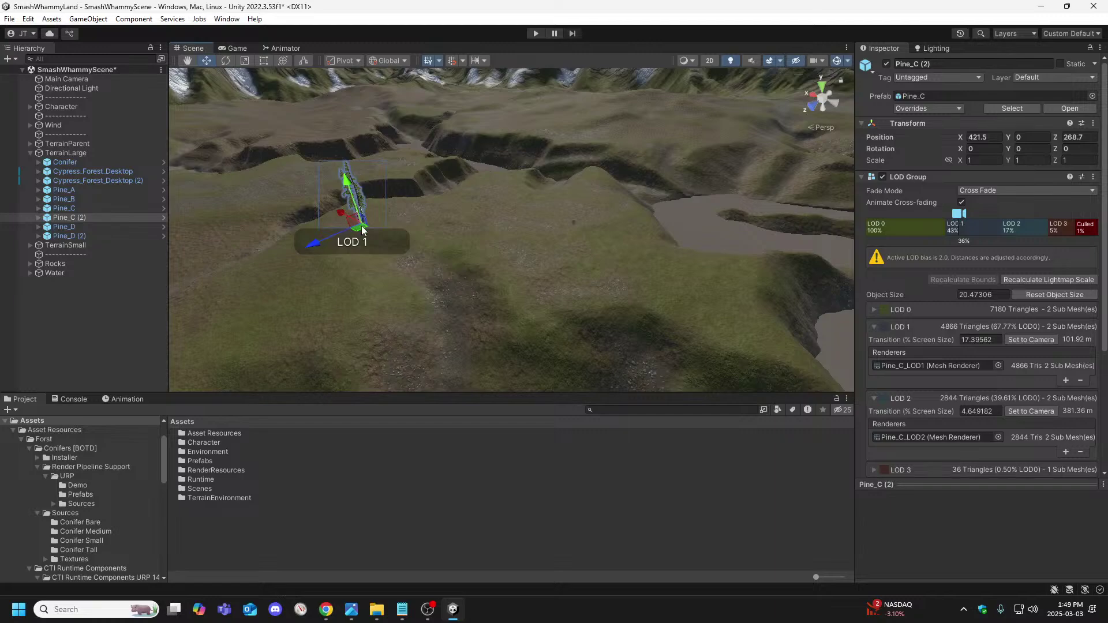
{"action": "left_click_drag", "start_coordinate": [972, 215], "coordinate": [930, 230]}
{"action": "right_click_drag", "start_coordinate": [930, 230], "coordinate": [700, 201]}
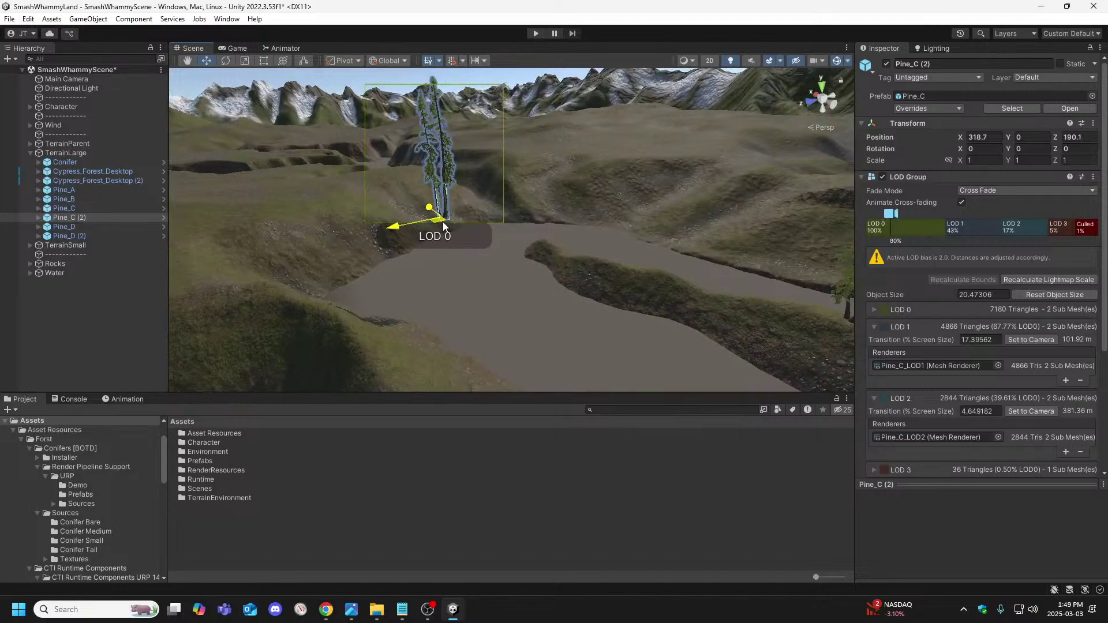
{"action": "left_click_drag", "start_coordinate": [443, 222], "coordinate": [744, 277]}
{"action": "right_click_drag", "start_coordinate": [744, 278], "coordinate": [428, 257]}
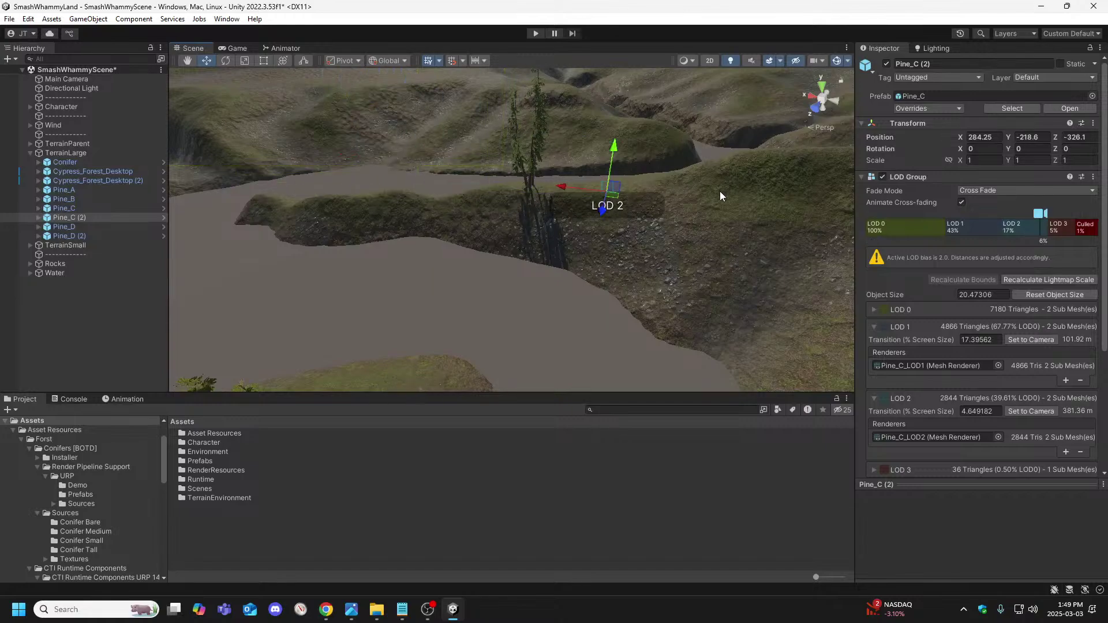
{"action": "key", "text": "ctrl+z"}
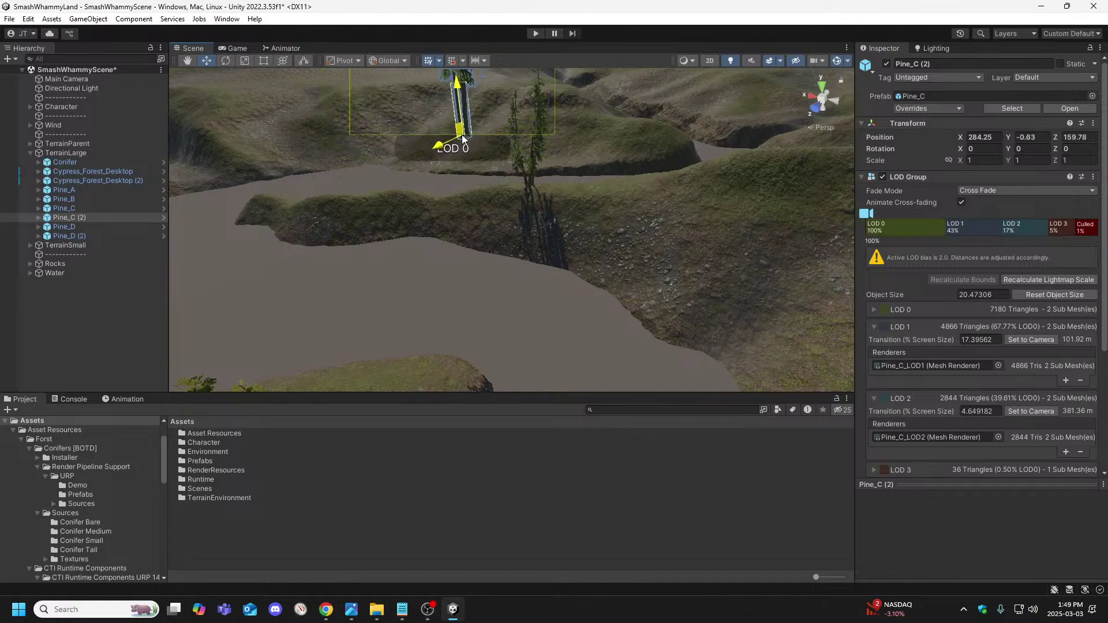
{"action": "left_click_drag", "start_coordinate": [462, 134], "coordinate": [452, 162]}
Move Pine_C (2) past Pine_D (2) onto the grassy ridge, to about X 261.65, Y -1.81, Z 152.58.
{"action": "right_click_drag", "start_coordinate": [381, 166], "coordinate": [442, 179]}
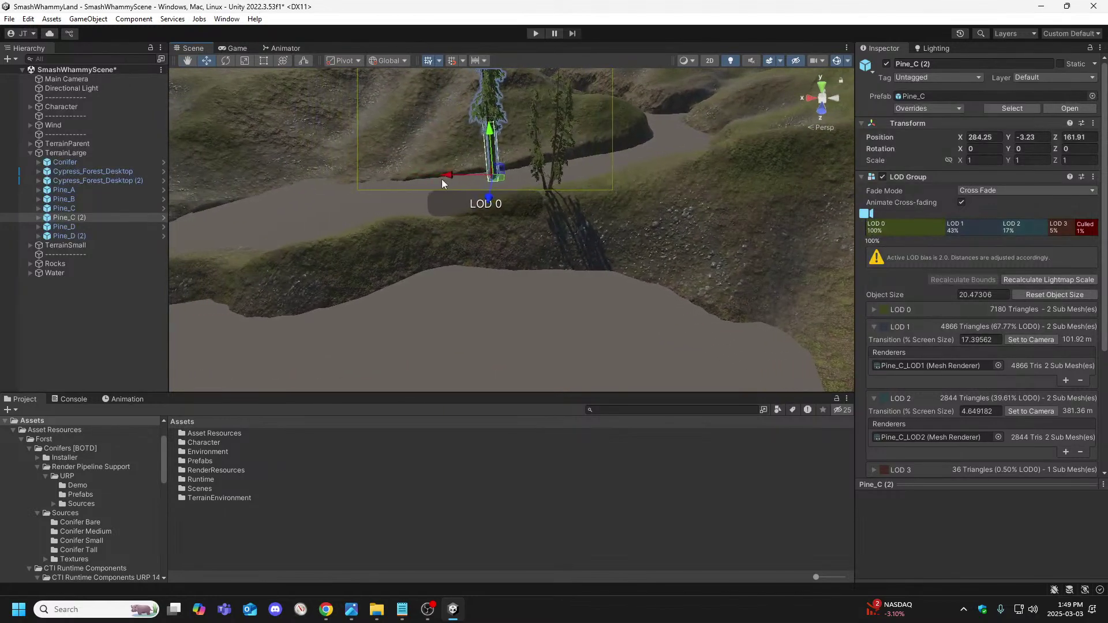
{"action": "left_click_drag", "start_coordinate": [650, 176], "coordinate": [690, 177]}
{"action": "right_click_drag", "start_coordinate": [692, 176], "coordinate": [605, 170]}
{"action": "key", "text": "w"}
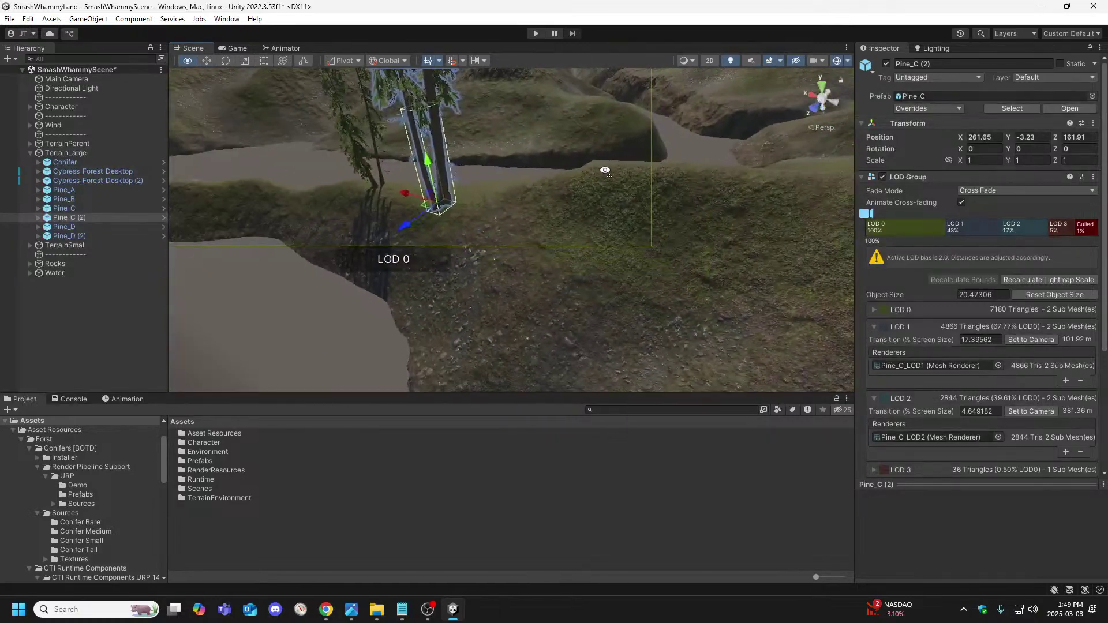
{"action": "left_click_drag", "start_coordinate": [434, 210], "coordinate": [504, 161]}
{"action": "key", "text": "w"}
{"action": "right_click_drag", "start_coordinate": [504, 161], "coordinate": [630, 190]}
{"action": "left_click_drag", "start_coordinate": [632, 211], "coordinate": [609, 160]}
Shift Pine_C (2) along the ridge to about X 248.7, Z 152.364 and lower its base to about Y -2.199.
{"action": "right_click_drag", "start_coordinate": [627, 169], "coordinate": [874, 146]}
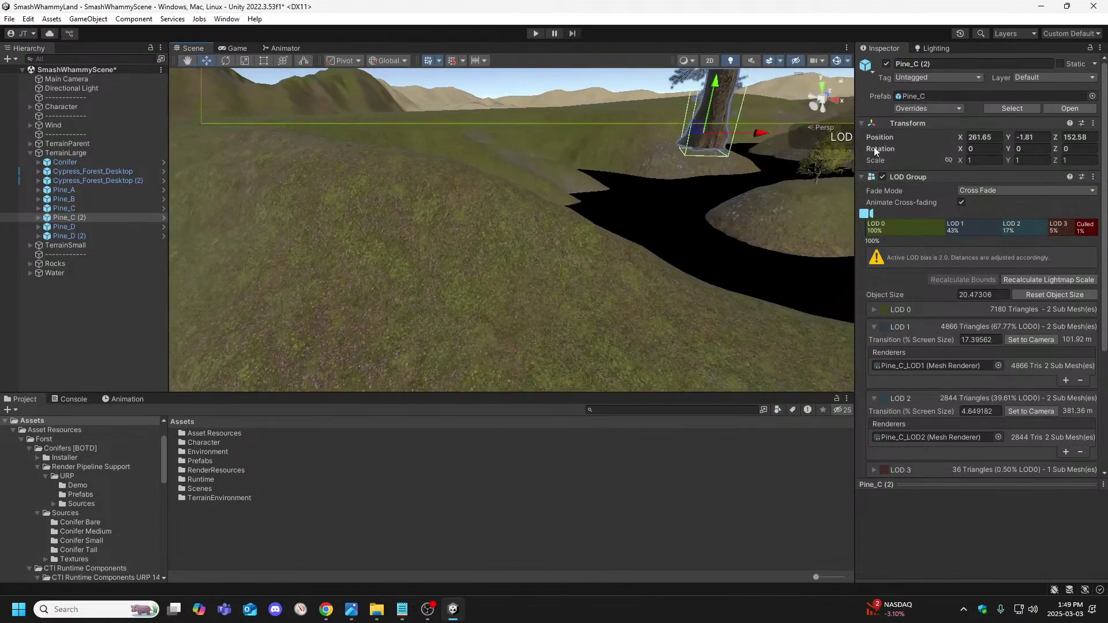
{"action": "left_click_drag", "start_coordinate": [762, 133], "coordinate": [427, 161]}
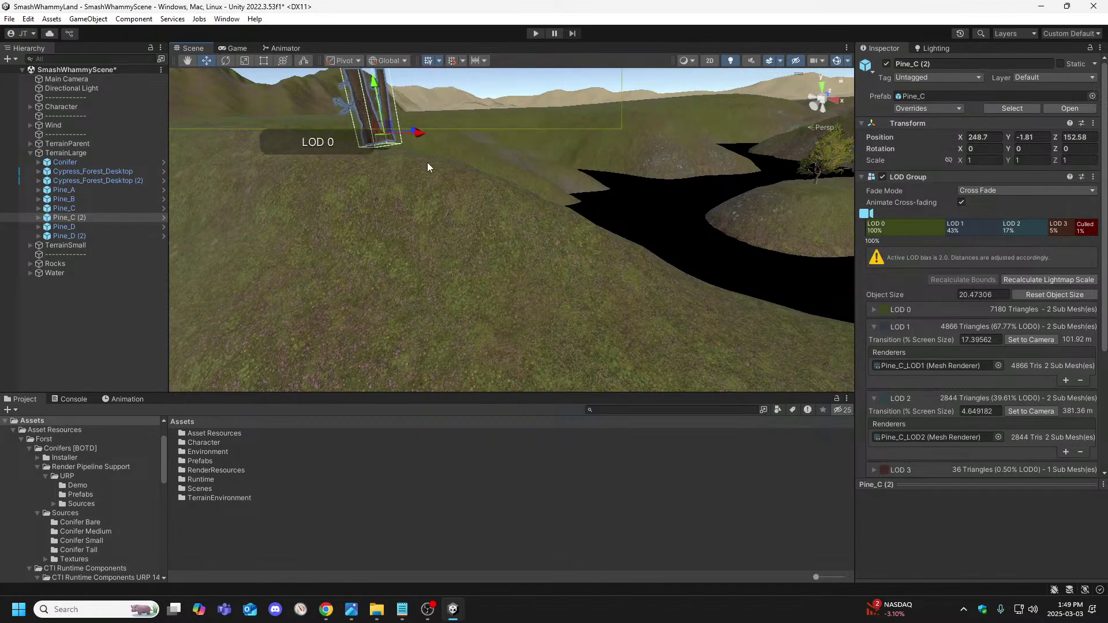
{"action": "right_click_drag", "start_coordinate": [427, 162], "coordinate": [354, 126]}
{"action": "left_click_drag", "start_coordinate": [518, 158], "coordinate": [478, 134]}
{"action": "left_click", "coordinate": [459, 146]}
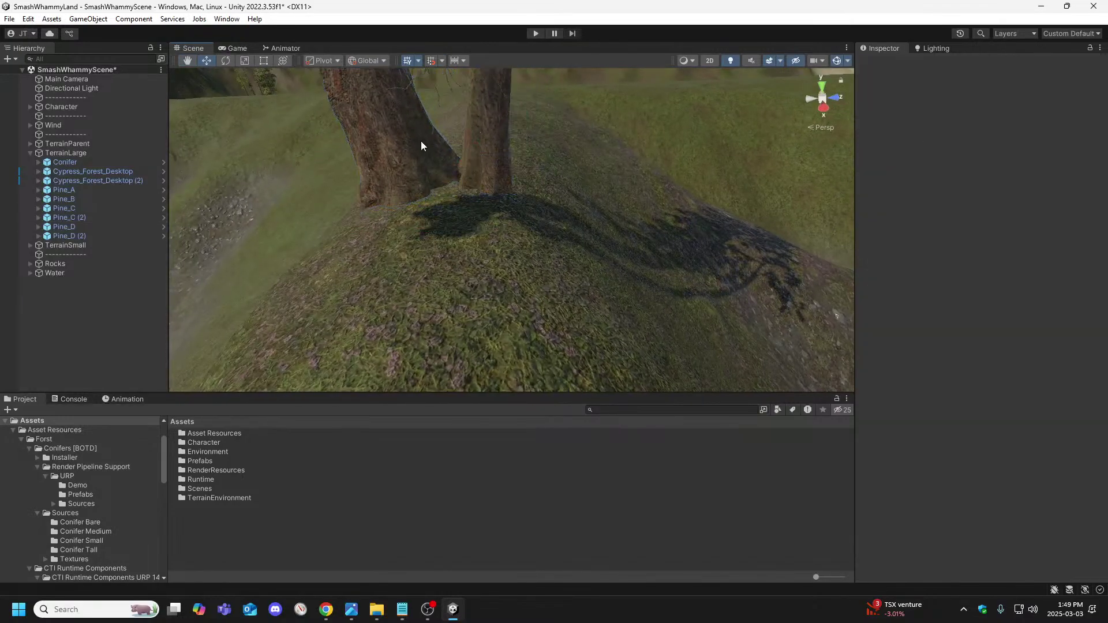
{"action": "left_click", "coordinate": [457, 138]}
{"action": "left_click_drag", "start_coordinate": [464, 115], "coordinate": [464, 160]}
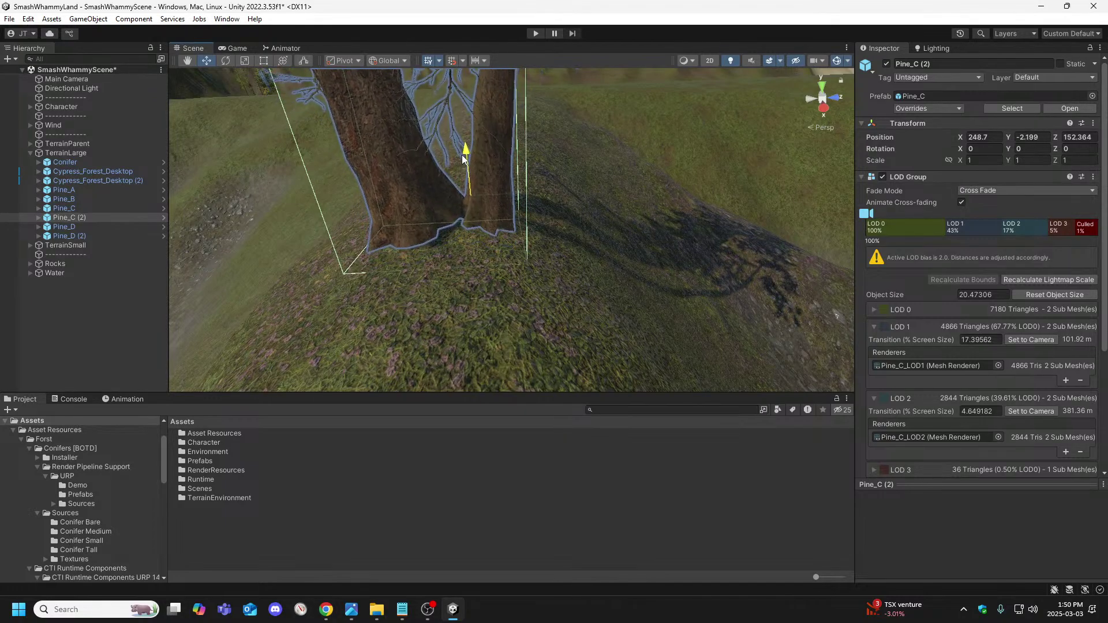
Return to the sample trees on the plain and duplicate Pine_B under TerrainLarge.
{"action": "key", "text": "a"}
{"action": "right_click_drag", "start_coordinate": [453, 162], "coordinate": [12, 144]}
{"action": "key", "text": "s"}
{"action": "right_click_drag", "start_coordinate": [508, 178], "coordinate": [584, 179]}
{"action": "left_click", "coordinate": [67, 154]}
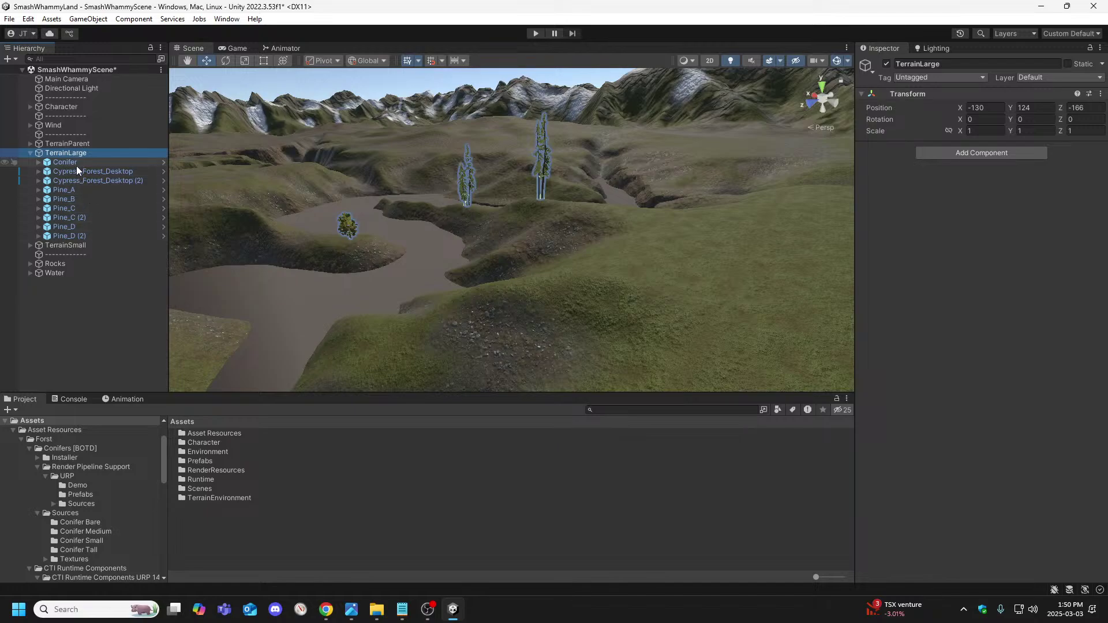
{"action": "left_click", "coordinate": [75, 164]}
{"action": "right_click_drag", "start_coordinate": [437, 247], "coordinate": [407, 266]}
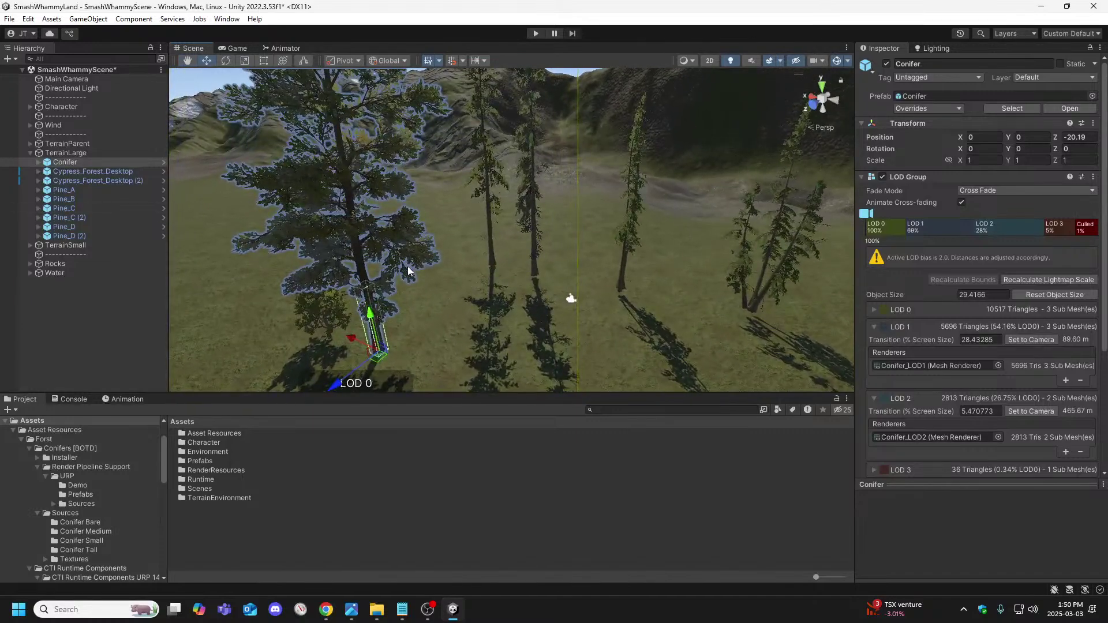
{"action": "left_click", "coordinate": [534, 268]}
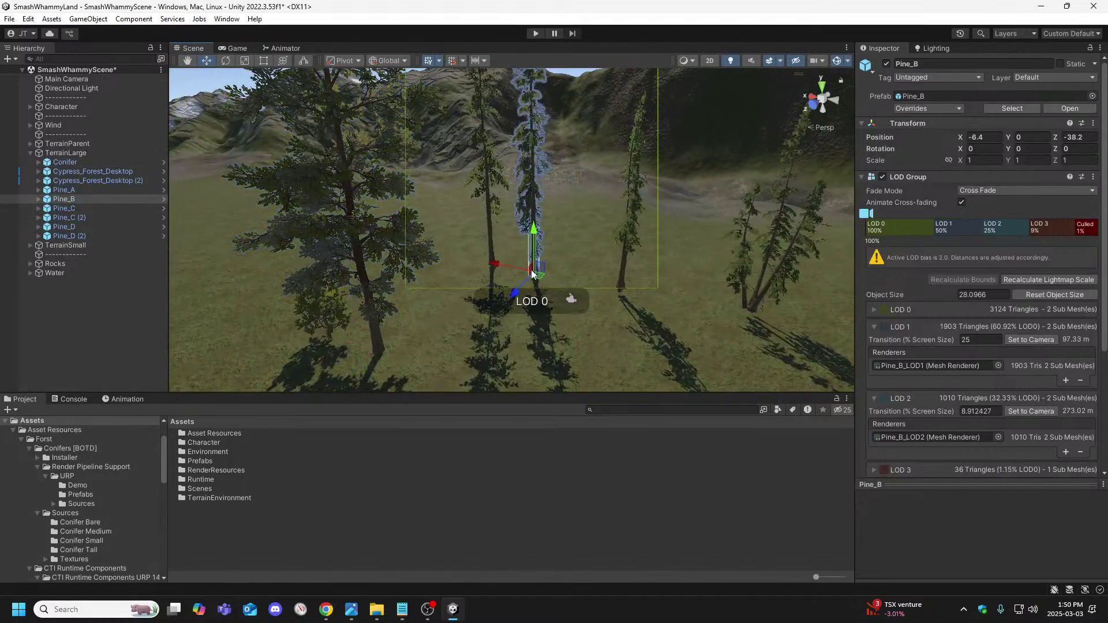
{"action": "right_click", "coordinate": [82, 199]}
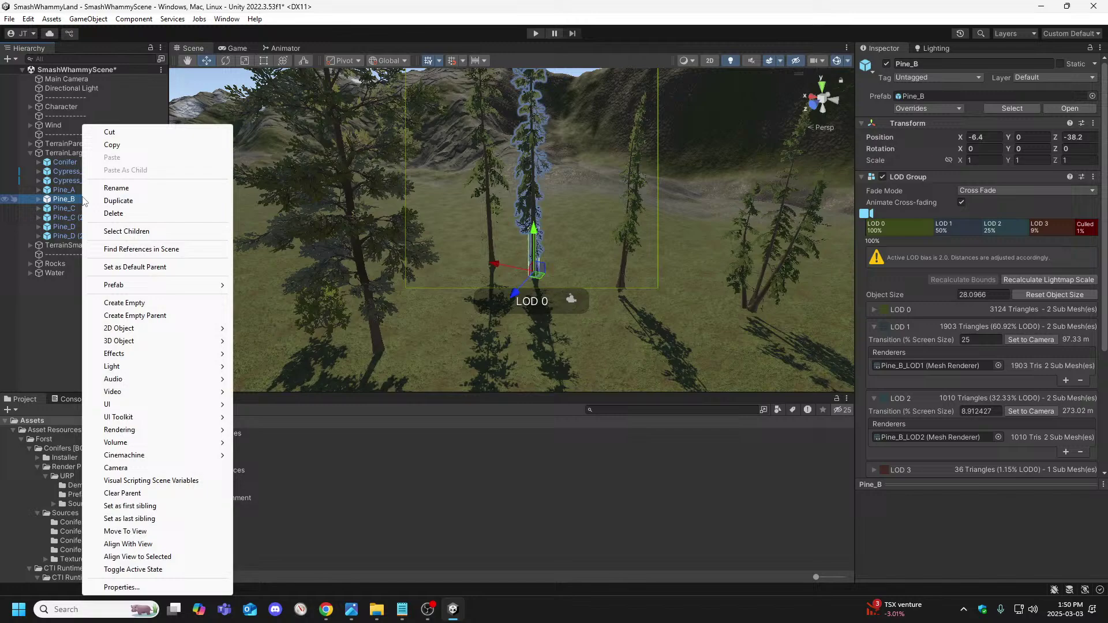
{"action": "left_click", "coordinate": [119, 201]}
Rename the new Pine_B duplicate as Pine_B (2).
{"action": "right_click", "coordinate": [82, 209]}
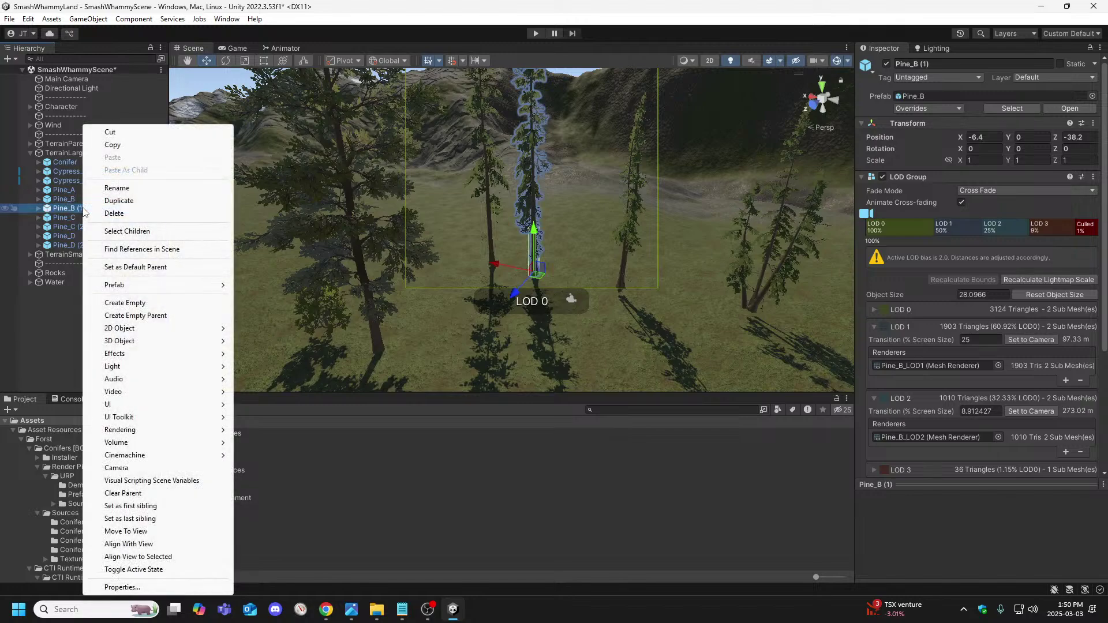
{"action": "left_click", "coordinate": [117, 189]}
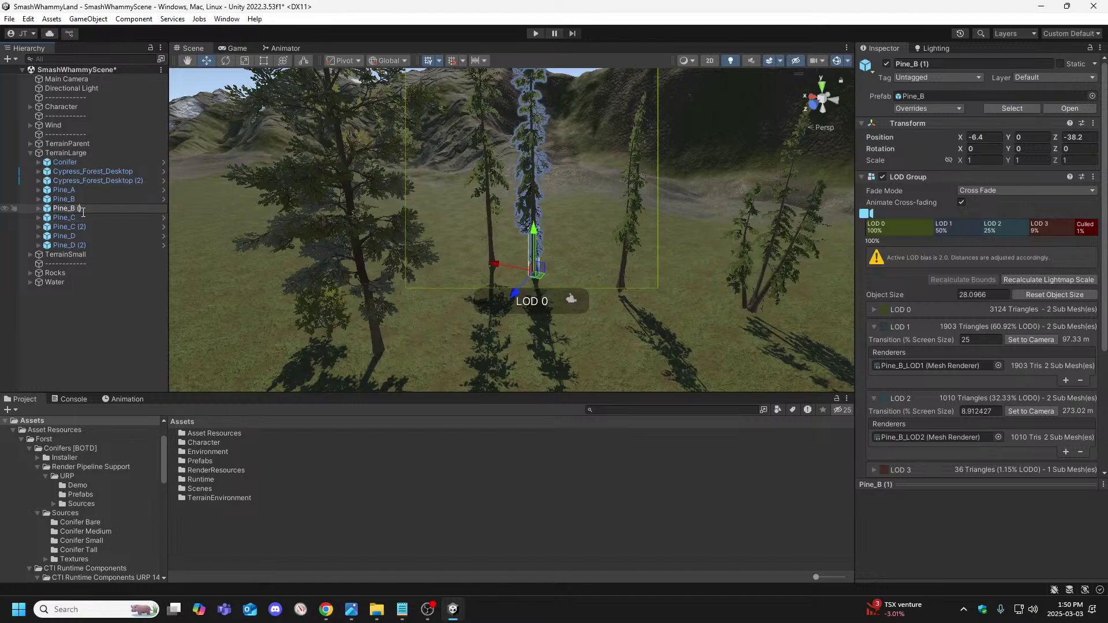
{"action": "left_click", "coordinate": [74, 217]}
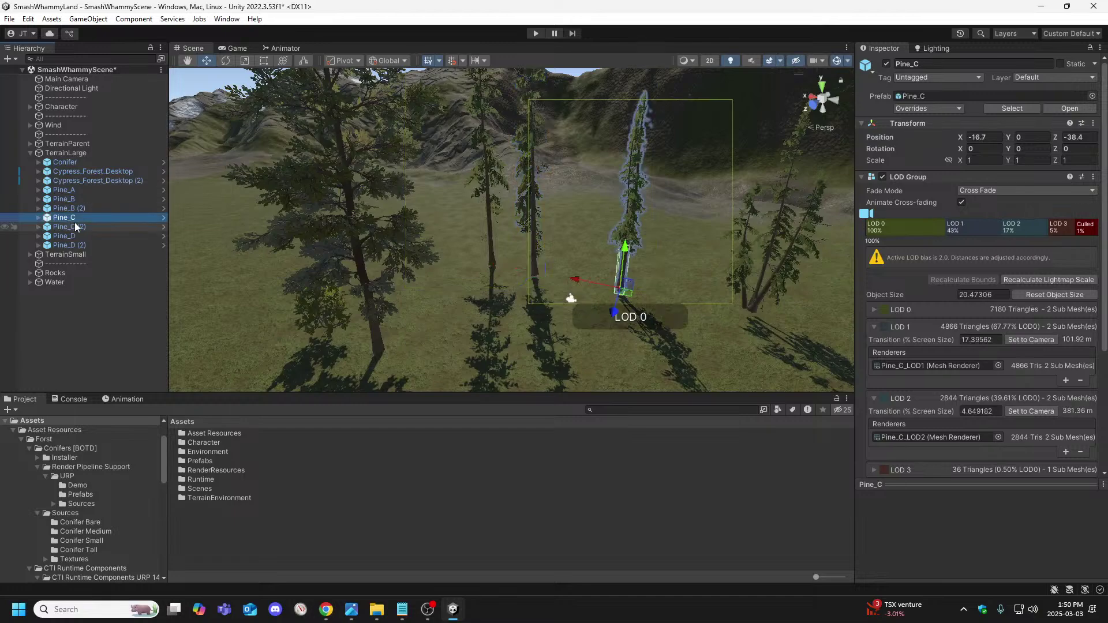
Duplicate the Pine_A sample tree under TerrainLarge.
{"action": "left_click", "coordinate": [491, 257]}
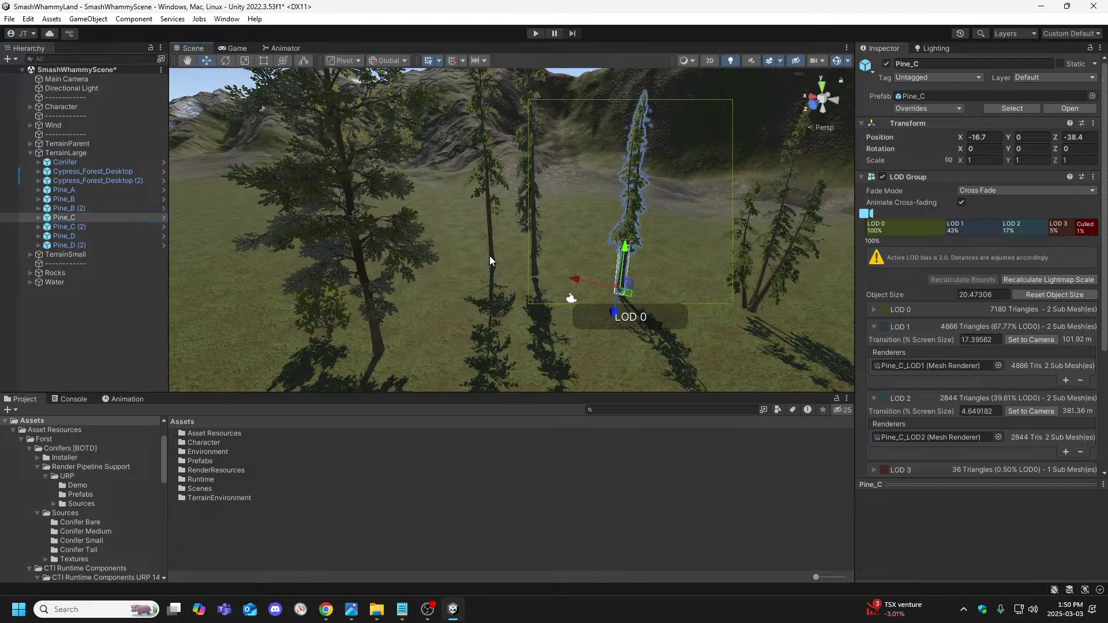
{"action": "right_click", "coordinate": [81, 191]}
{"action": "left_click", "coordinate": [88, 199]}
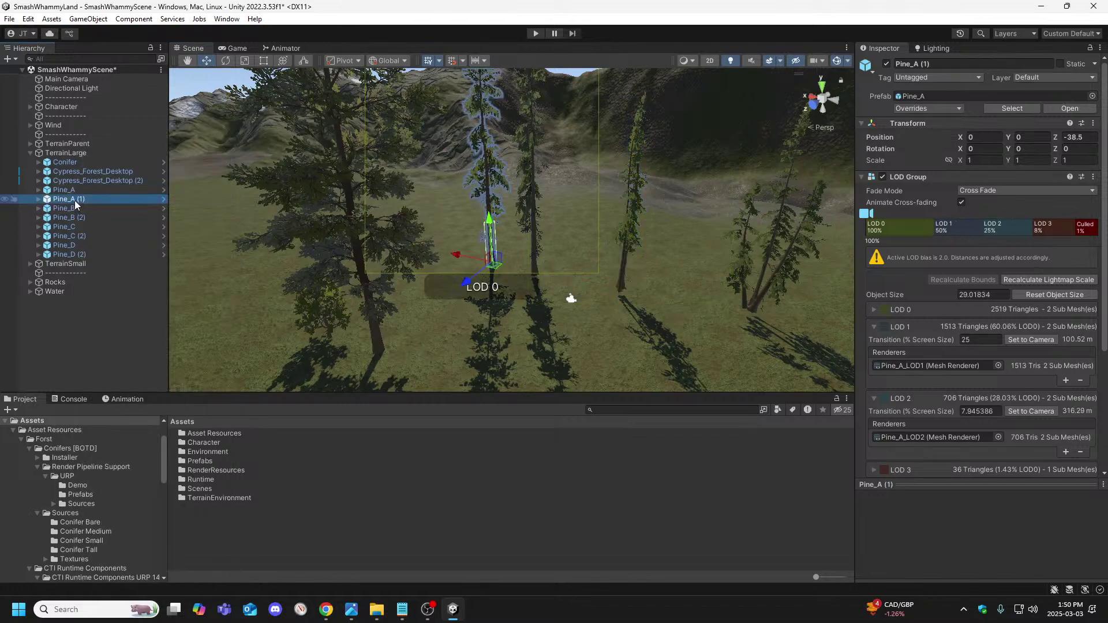
Rename the Pine_A duplicate as Pine_A (2) and shift it together with Pine_B (2) along Z away from the sample trees.
{"action": "left_click", "coordinate": [82, 199]}
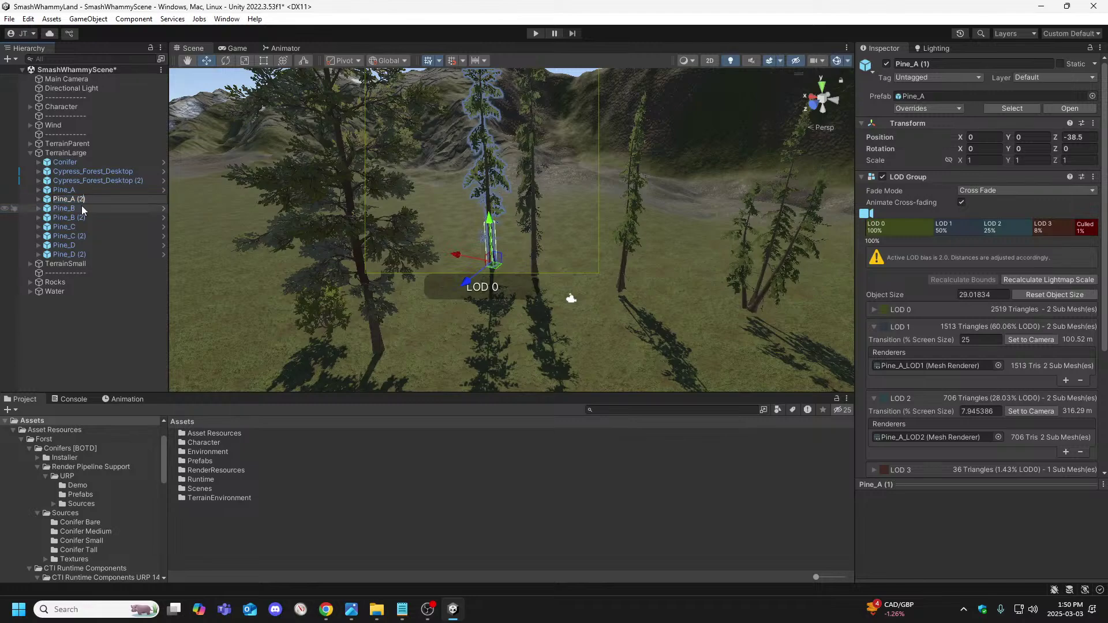
{"action": "left_click", "coordinate": [82, 218], "text": "ctrl"}
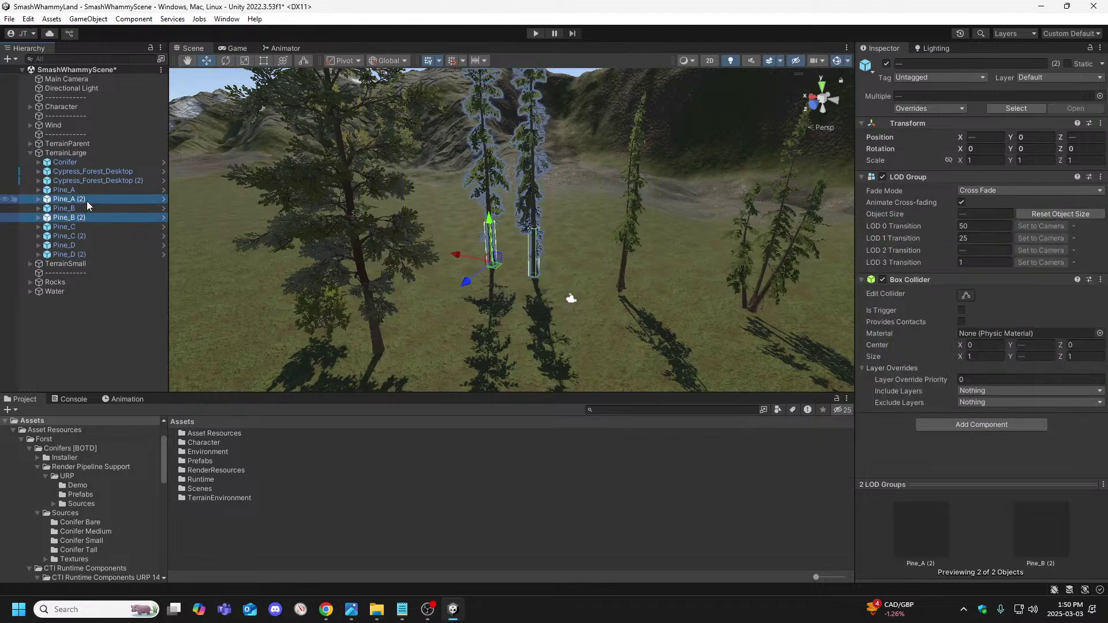
{"action": "key", "text": "a"}
{"action": "key", "text": "s"}
{"action": "right_click_drag", "start_coordinate": [322, 248], "coordinate": [396, 302]}
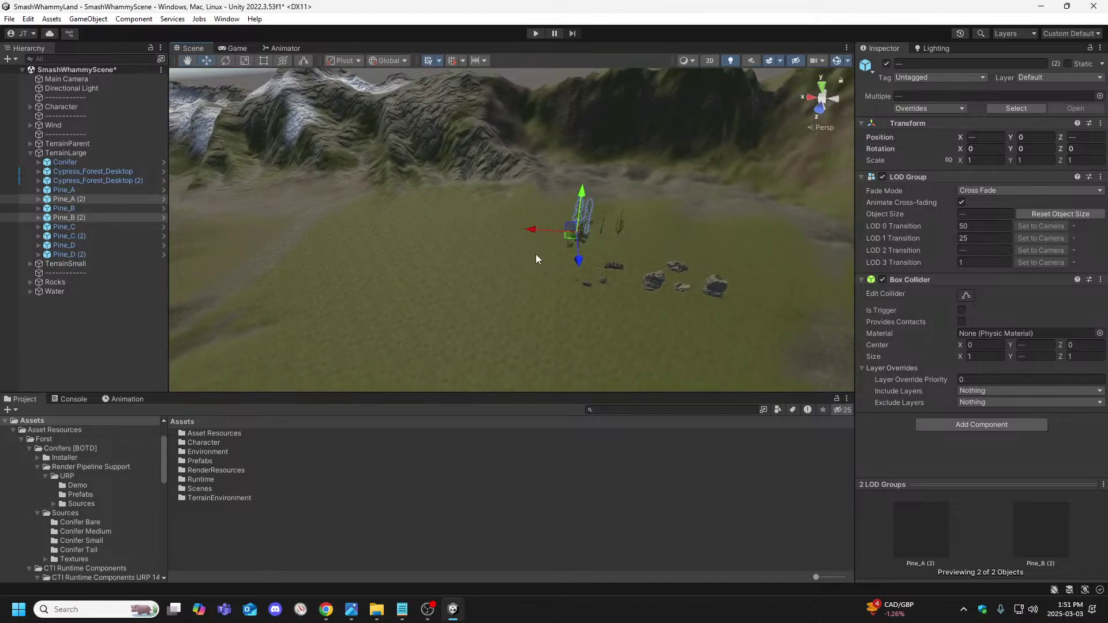
{"action": "left_click_drag", "start_coordinate": [577, 261], "coordinate": [572, 297]}
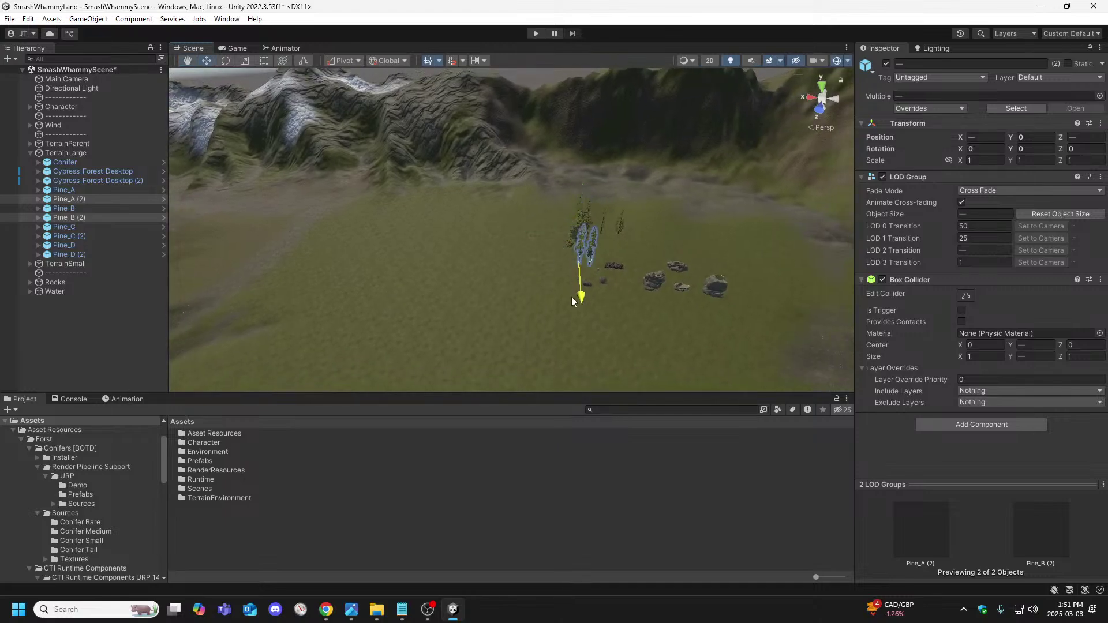
Move Pine_A (2) and Pine_B (2) together across the plain to the grassy slope by the river, beside the pines already placed.
{"action": "right_click_drag", "start_coordinate": [252, 290], "coordinate": [210, 289]}
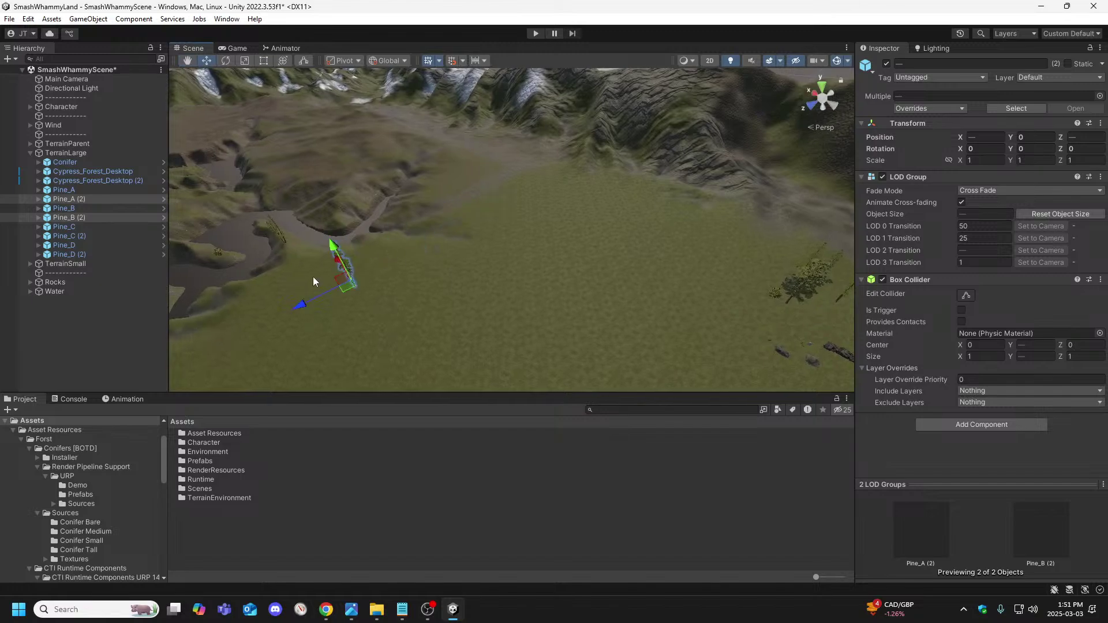
{"action": "right_click_drag", "start_coordinate": [313, 281], "coordinate": [643, 262]}
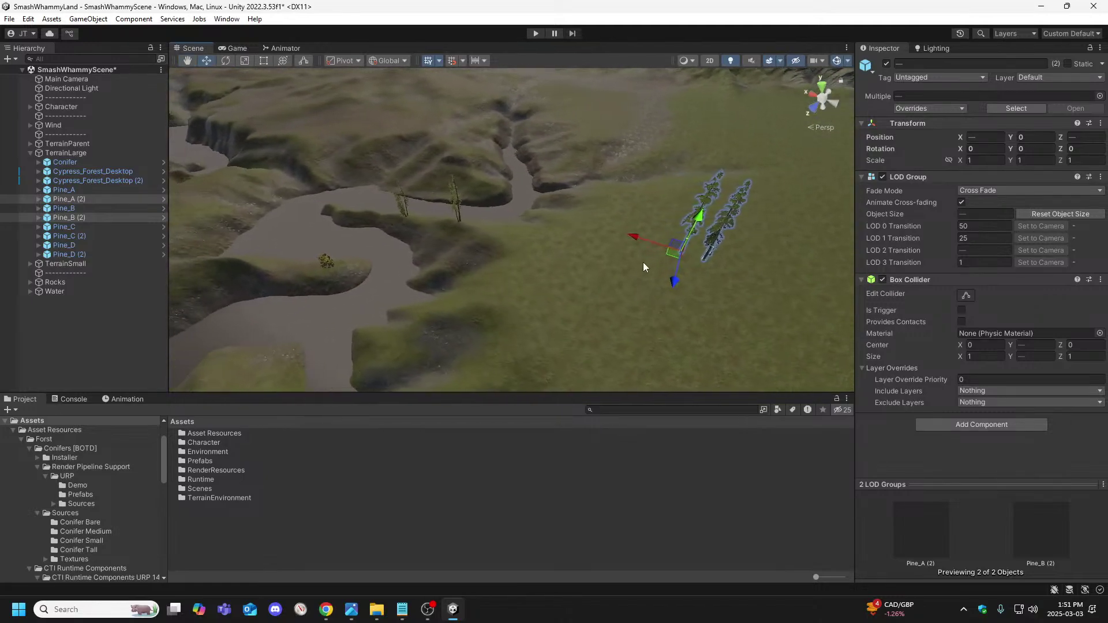
{"action": "left_click_drag", "start_coordinate": [643, 240], "coordinate": [462, 237]}
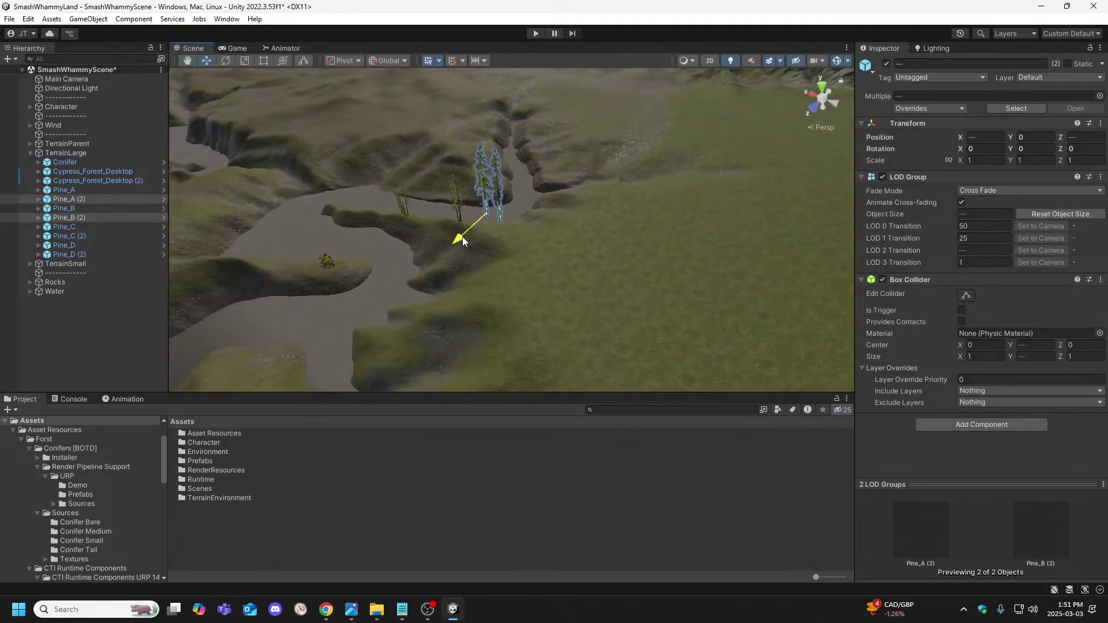
{"action": "right_click_drag", "start_coordinate": [473, 254], "coordinate": [557, 226]}
{"action": "key", "text": "a"}
{"action": "left_click_drag", "start_coordinate": [464, 213], "coordinate": [571, 229]}
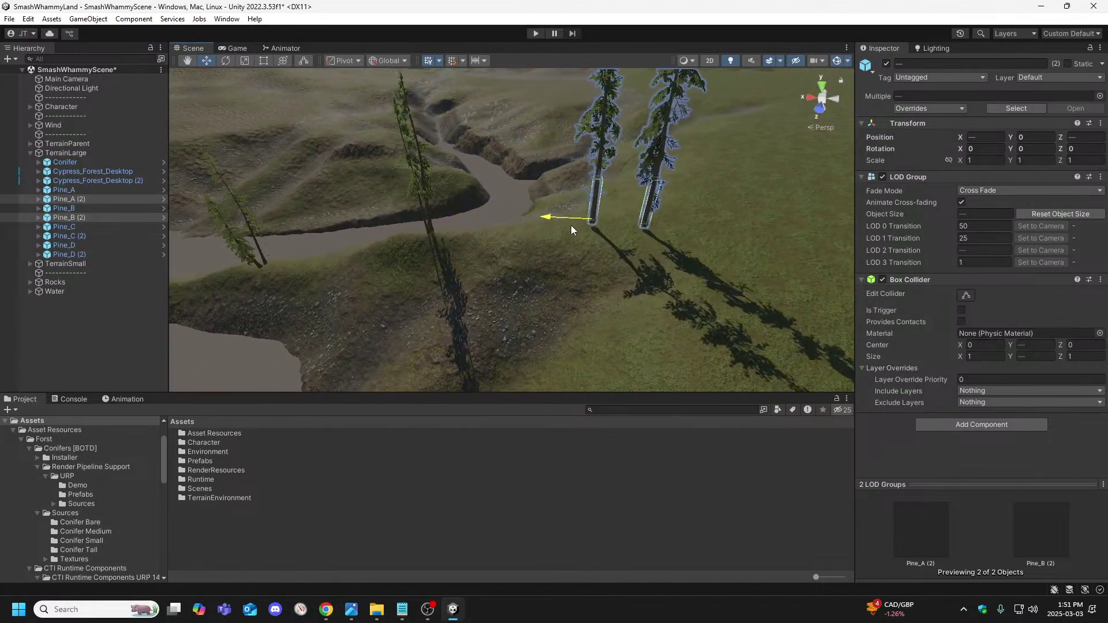
{"action": "right_click_drag", "start_coordinate": [654, 236], "coordinate": [742, 205]}
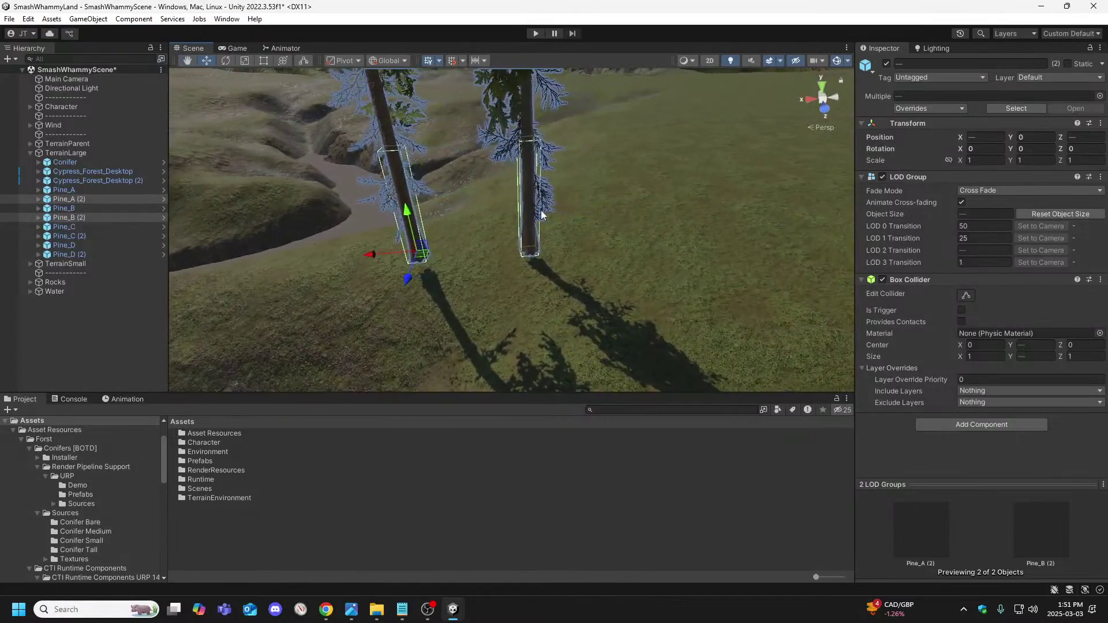
Adjust the height of Pine_A (2) to about Y -0.963 so its trunk base sits in the slope.
{"action": "left_click", "coordinate": [73, 199]}
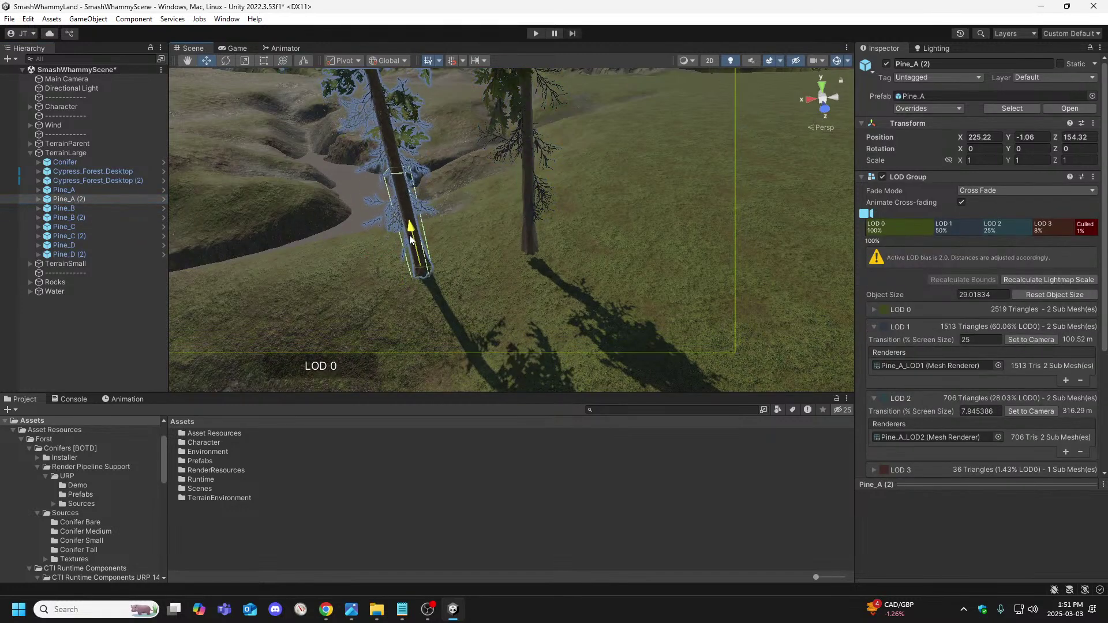
{"action": "key", "text": "w"}
{"action": "right_click_drag", "start_coordinate": [410, 239], "coordinate": [425, 192]}
{"action": "left_click_drag", "start_coordinate": [424, 189], "coordinate": [426, 178]}
{"action": "right_click_drag", "start_coordinate": [426, 178], "coordinate": [588, 211]}
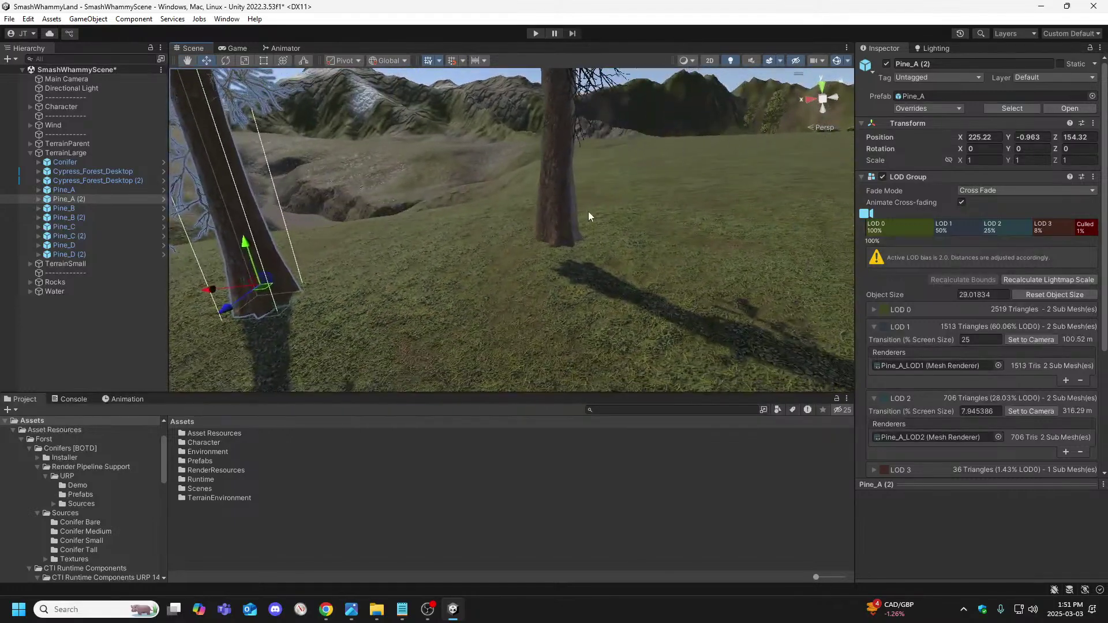
Lower the base of Pine_B (2) to about Y -0.674 so the trunk meets the ground.
{"action": "left_click", "coordinate": [561, 193]}
{"action": "left_click_drag", "start_coordinate": [551, 185], "coordinate": [570, 232]}
{"action": "scroll", "coordinate": [597, 227], "scroll_direction": "up", "scroll_amount": 4}
{"action": "key", "text": "d"}
{"action": "right_click_drag", "start_coordinate": [570, 233], "coordinate": [318, 238]}
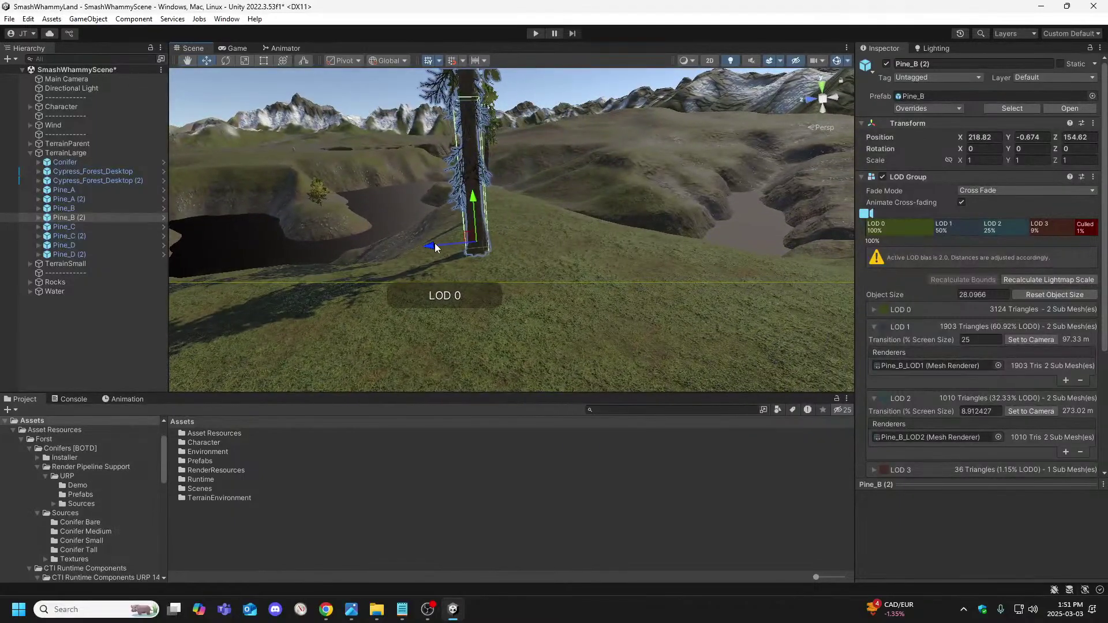
{"action": "right_click_drag", "start_coordinate": [435, 243], "coordinate": [640, 212]}
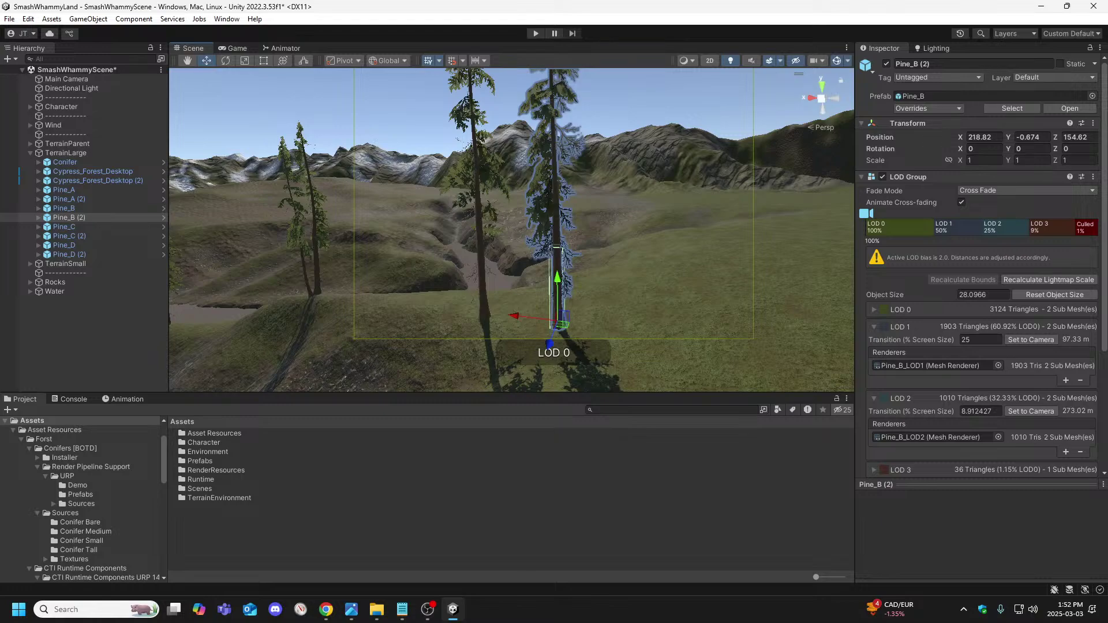
Duplicate the sample Conifer tree under TerrainLarge and rename the copy as Conifer (2).
{"action": "key", "text": "alt+Tab"}
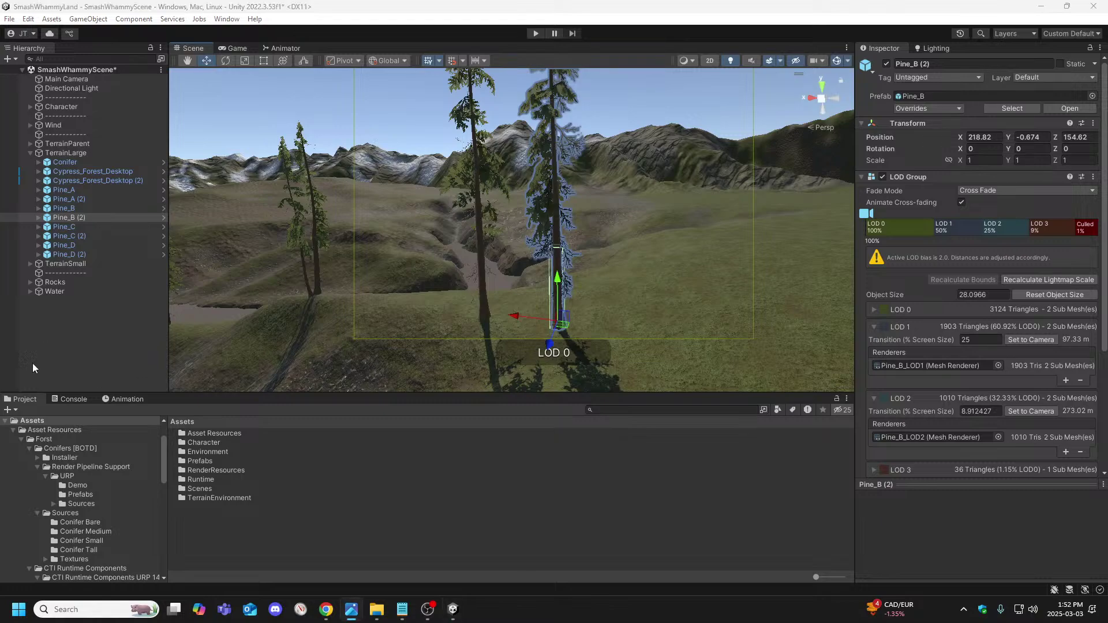
{"action": "right_click_drag", "start_coordinate": [379, 324], "coordinate": [418, 361]}
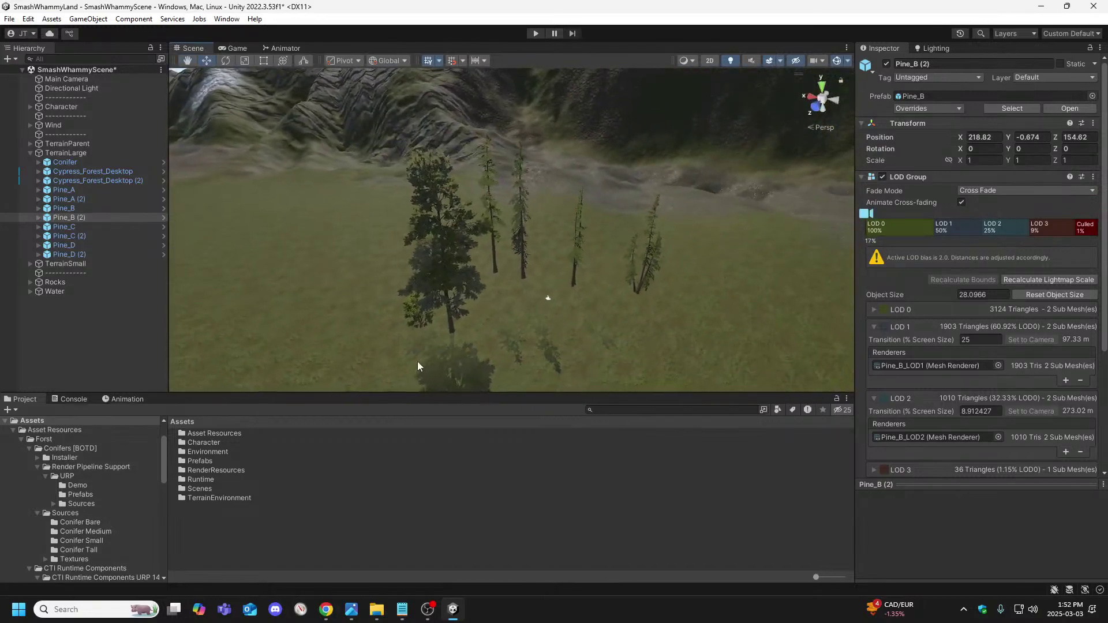
{"action": "left_click", "coordinate": [454, 327]}
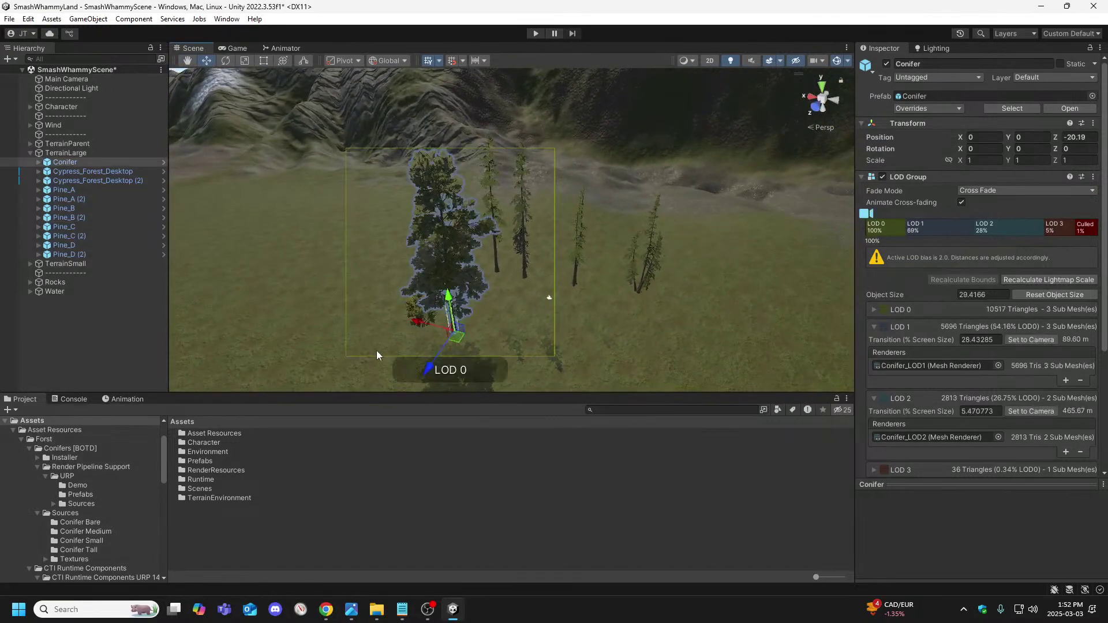
{"action": "right_click", "coordinate": [92, 162]}
{"action": "left_click", "coordinate": [128, 214]}
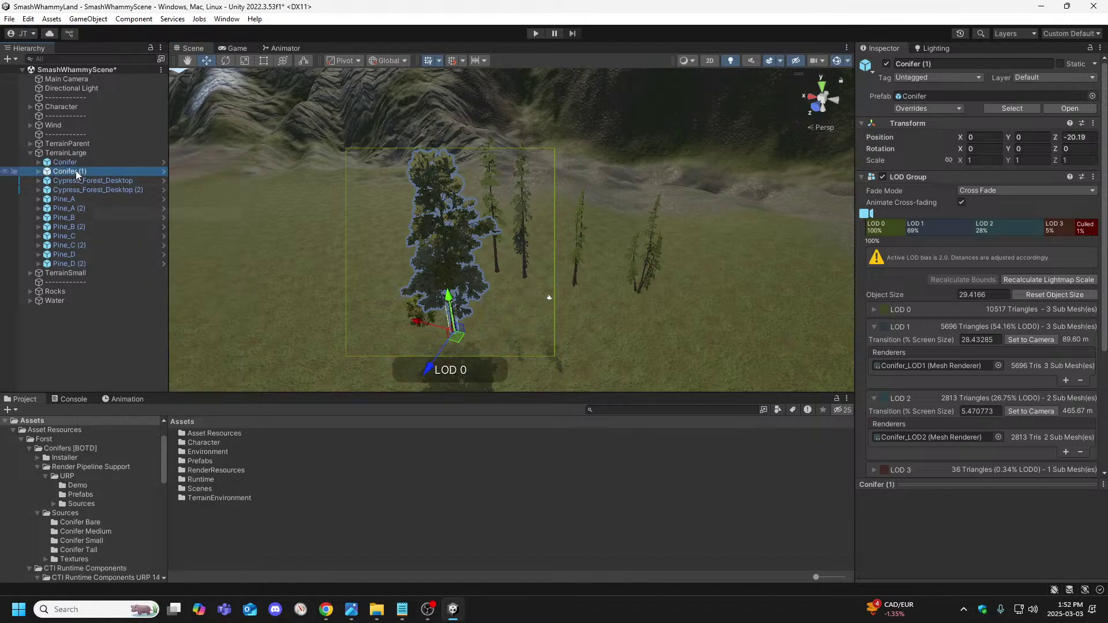
{"action": "left_click", "coordinate": [84, 172]}
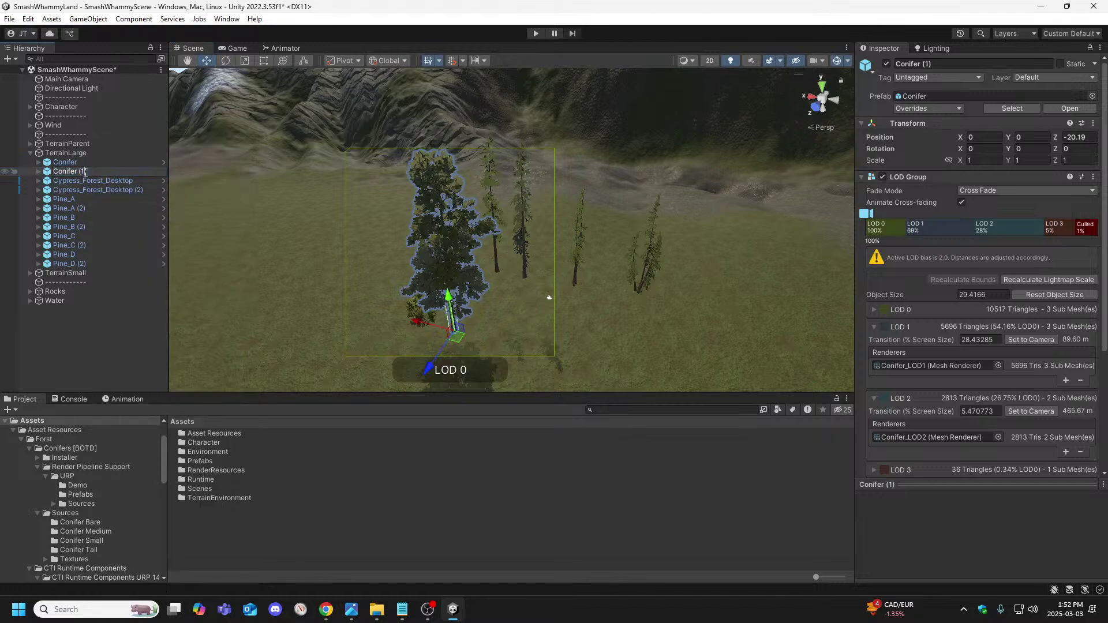
{"action": "left_click", "coordinate": [81, 190]}
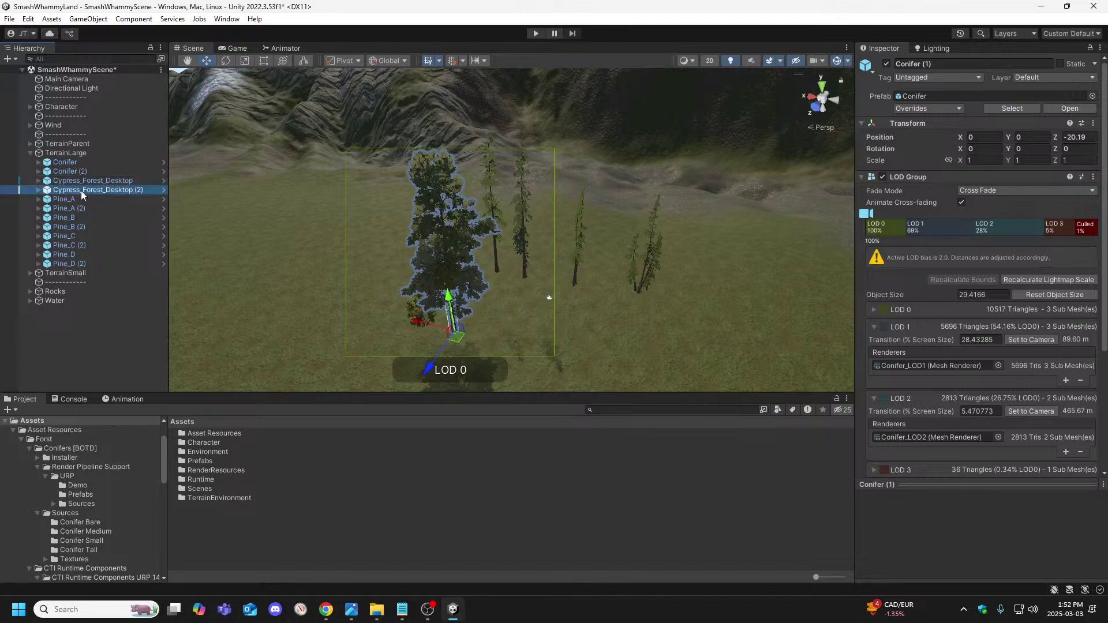
Move Conifer (2) across the plain to about X 177, Z 26.8 and lower its base to about Y -0.082.
{"action": "key", "text": "f"}
{"action": "mouse_move", "coordinate": [168, 269]}
{"action": "right_mouse_down"}
{"action": "mouse_move", "coordinate": [180, 264]}
{"action": "mouse_move", "coordinate": [173, 251]}
{"action": "right_mouse_up"}
{"action": "left_click", "coordinate": [99, 171]}
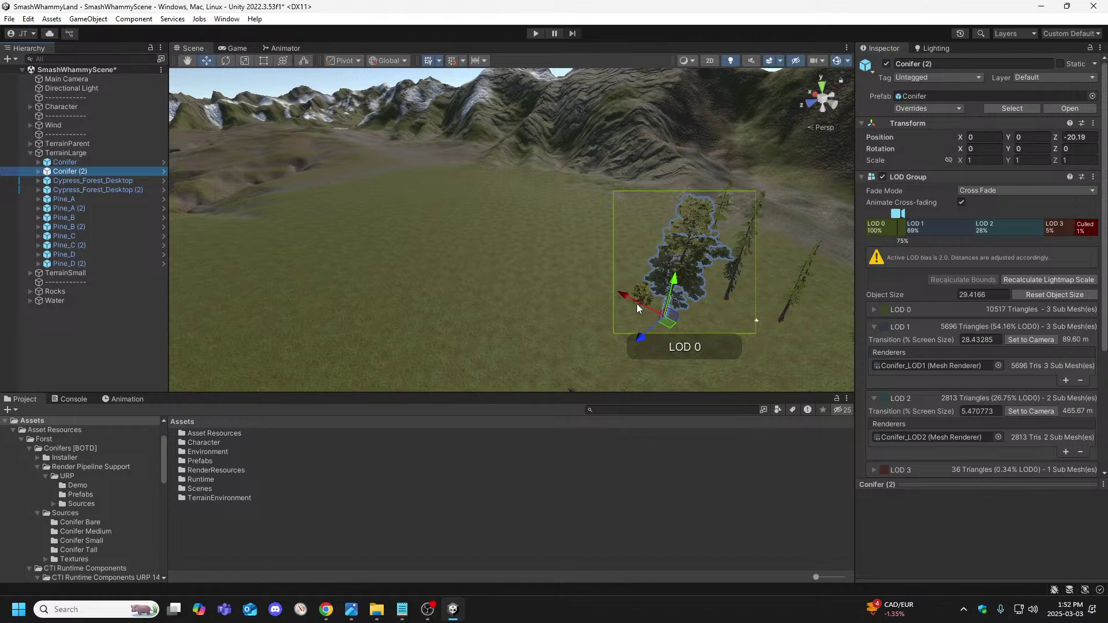
{"action": "left_click_drag", "start_coordinate": [628, 300], "coordinate": [268, 203]}
{"action": "right_click_drag", "start_coordinate": [267, 203], "coordinate": [611, 171]}
{"action": "key", "text": "w"}
{"action": "left_click_drag", "start_coordinate": [588, 157], "coordinate": [286, 196]}
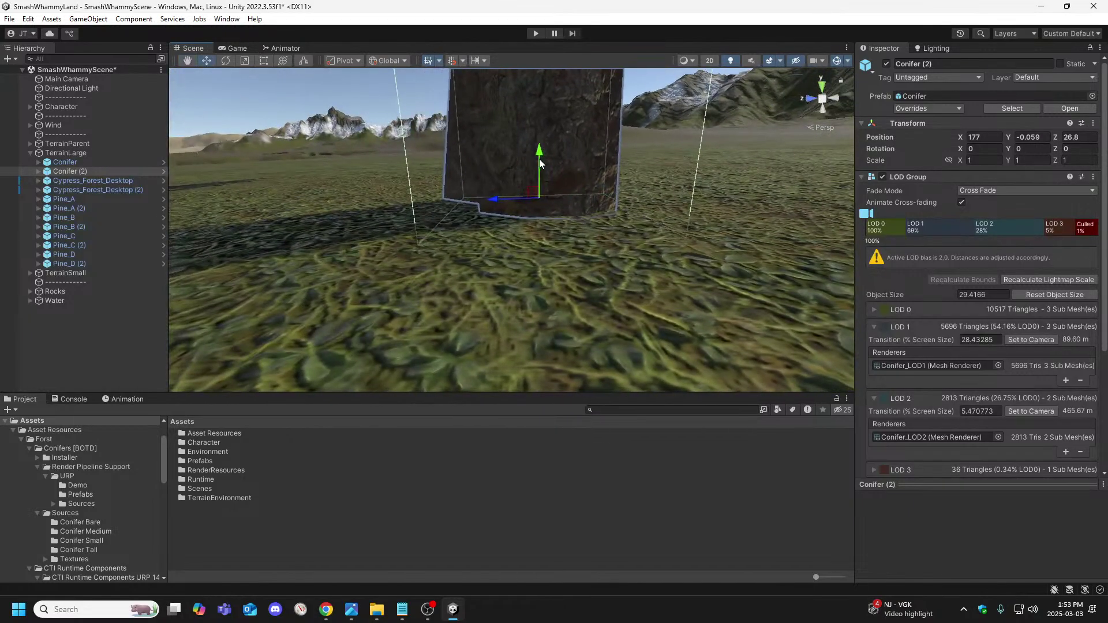
{"action": "mouse_move", "coordinate": [541, 164]}
{"action": "left_mouse_down"}
{"action": "mouse_move", "coordinate": [528, 163]}
{"action": "mouse_move", "coordinate": [721, 157]}
{"action": "mouse_move", "coordinate": [518, 187]}
{"action": "mouse_move", "coordinate": [632, 220]}
{"action": "mouse_move", "coordinate": [1081, 260]}
{"action": "mouse_move", "coordinate": [1048, 296]}
{"action": "left_mouse_up"}
{"action": "key", "text": "w"}
{"action": "right_click_drag", "start_coordinate": [1048, 296], "coordinate": [1048, 297]}
Duplicate Conifer (2) and place the copy beside it at about X 181.8, Z 8.6.
{"action": "right_click", "coordinate": [98, 173]}
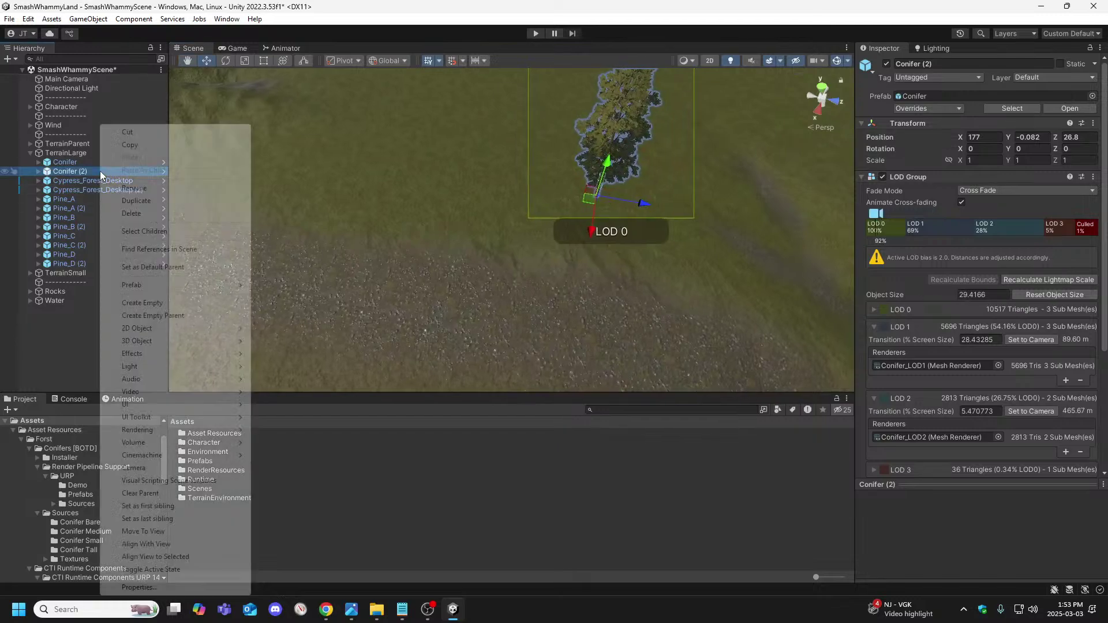
{"action": "left_click", "coordinate": [140, 203]}
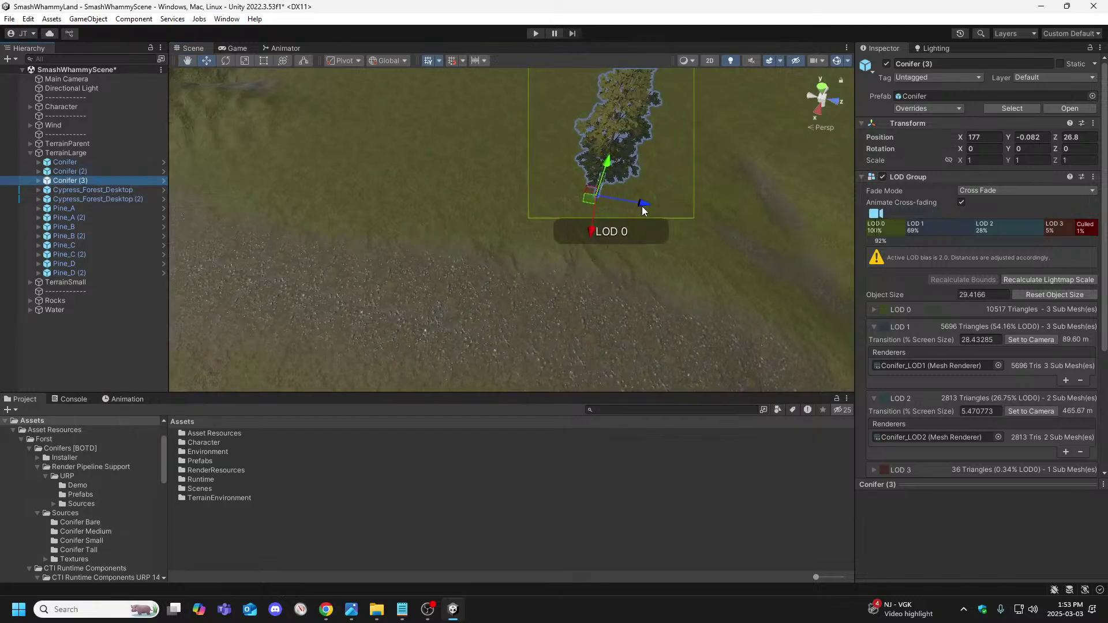
{"action": "left_click_drag", "start_coordinate": [643, 209], "coordinate": [511, 236]}
{"action": "right_click_drag", "start_coordinate": [510, 235], "coordinate": [386, 213]}
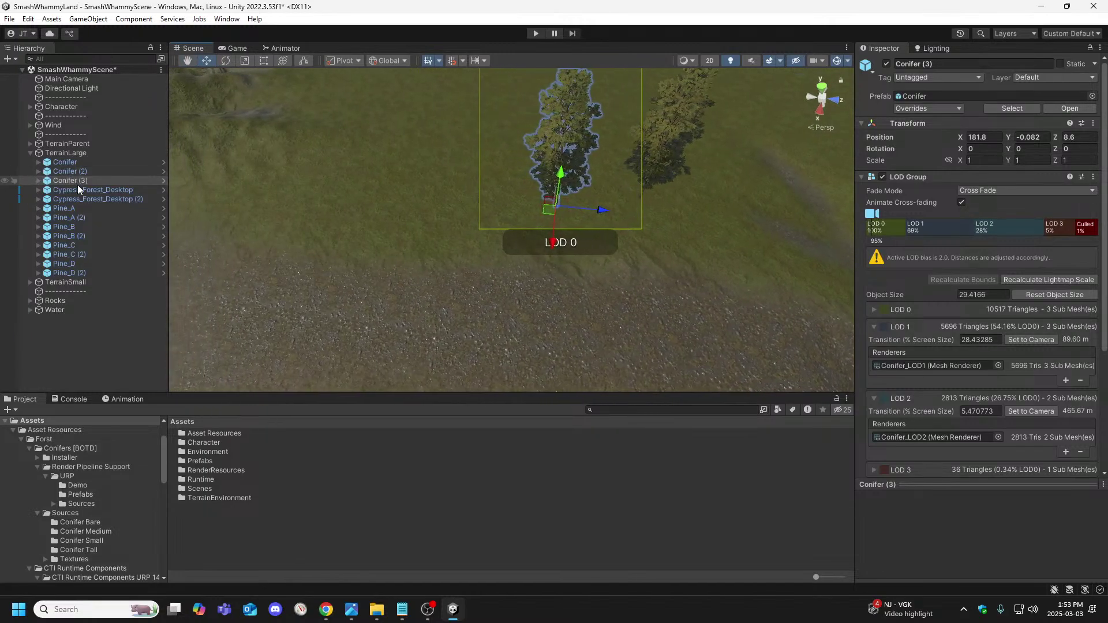
Duplicate Conifer (3) and place the copy further along the gravel edge at about X 173.9, Z -18.5.
{"action": "right_click", "coordinate": [86, 183]}
{"action": "left_click", "coordinate": [121, 200]}
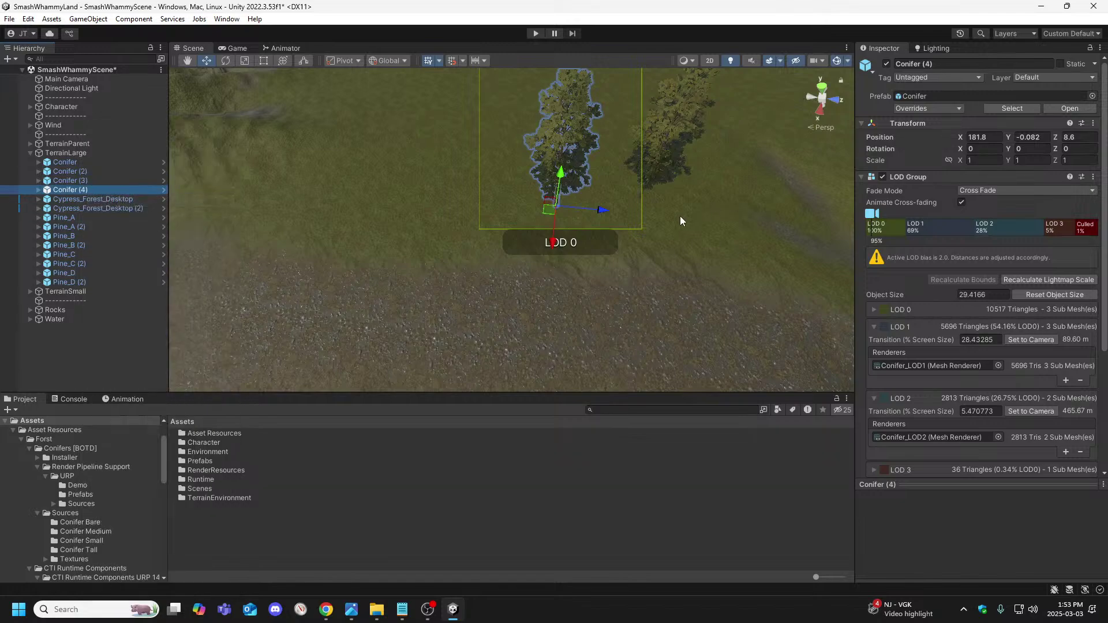
{"action": "left_click_drag", "start_coordinate": [599, 210], "coordinate": [438, 199]}
{"action": "right_click_drag", "start_coordinate": [438, 200], "coordinate": [440, 214]}
Duplicate Conifer (4) and place the copy at the end of the row at about X 186.2, Z -41.3.
{"action": "right_click", "coordinate": [81, 190]}
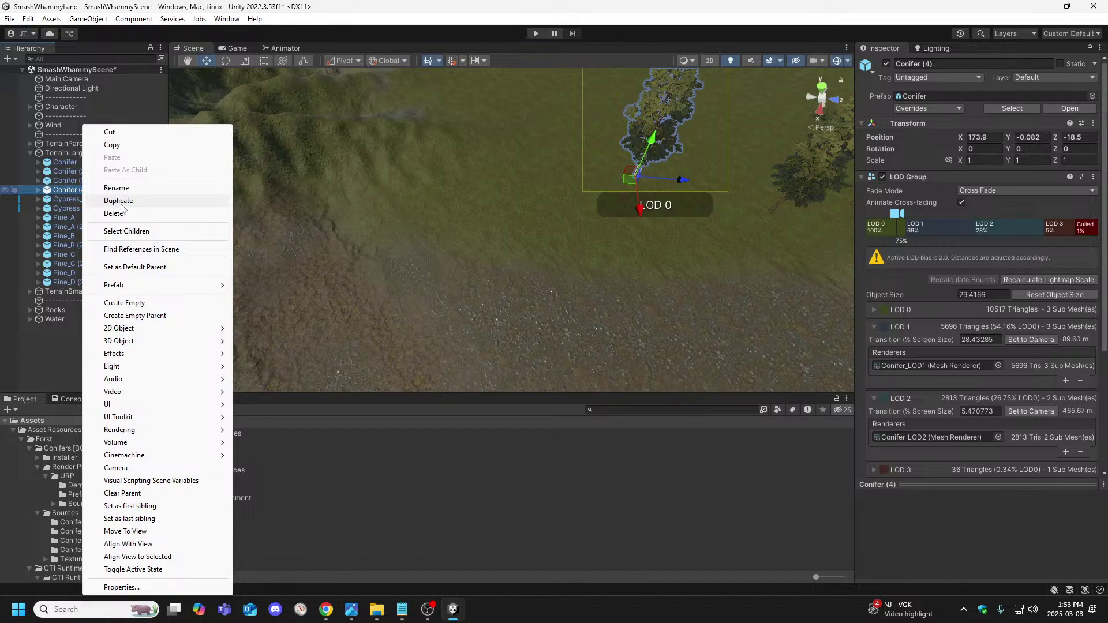
{"action": "left_click", "coordinate": [119, 201]}
{"action": "left_click_drag", "start_coordinate": [681, 183], "coordinate": [588, 172]}
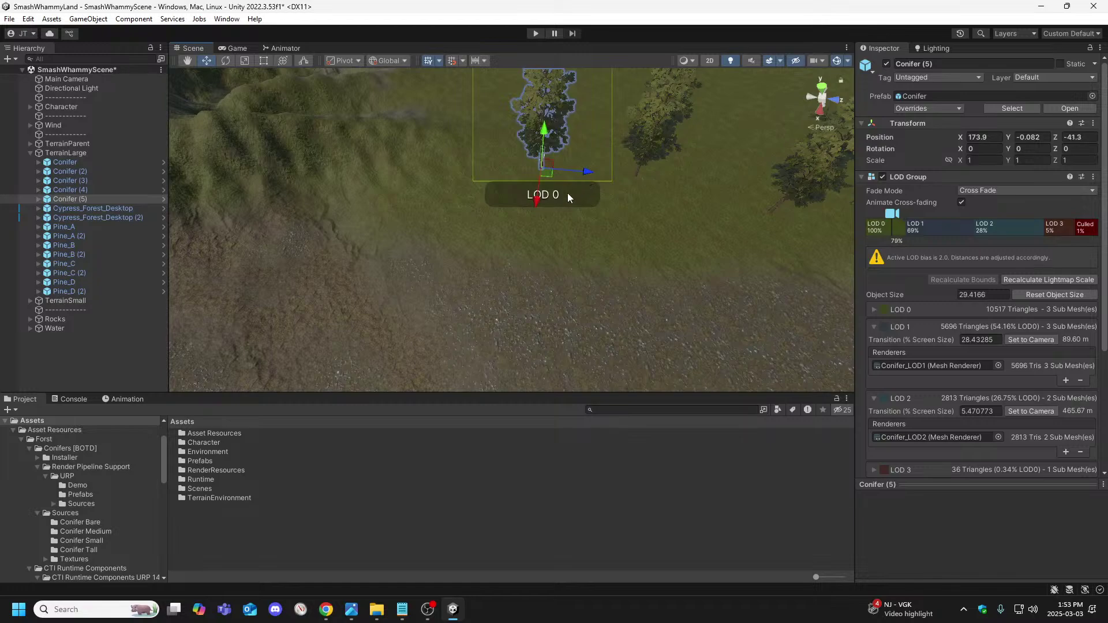
{"action": "left_click_drag", "start_coordinate": [537, 202], "coordinate": [580, 195]}
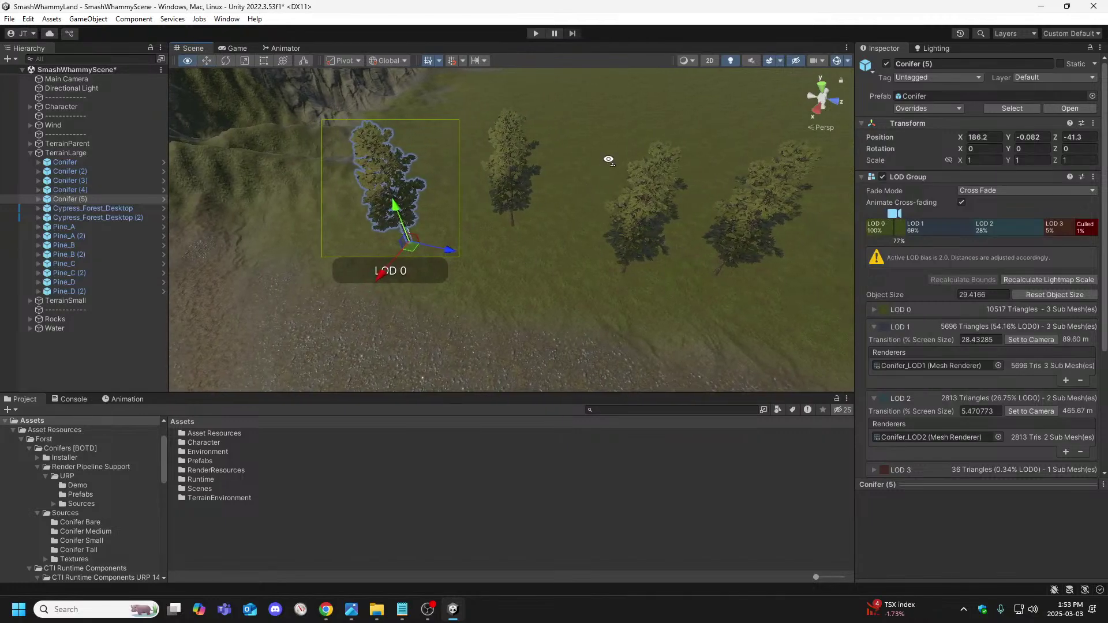
Survey the conifer row, the open plain and the river canyon from several viewpoints.
{"action": "left_click_drag", "start_coordinate": [605, 163], "coordinate": [469, 183], "text": "alt"}
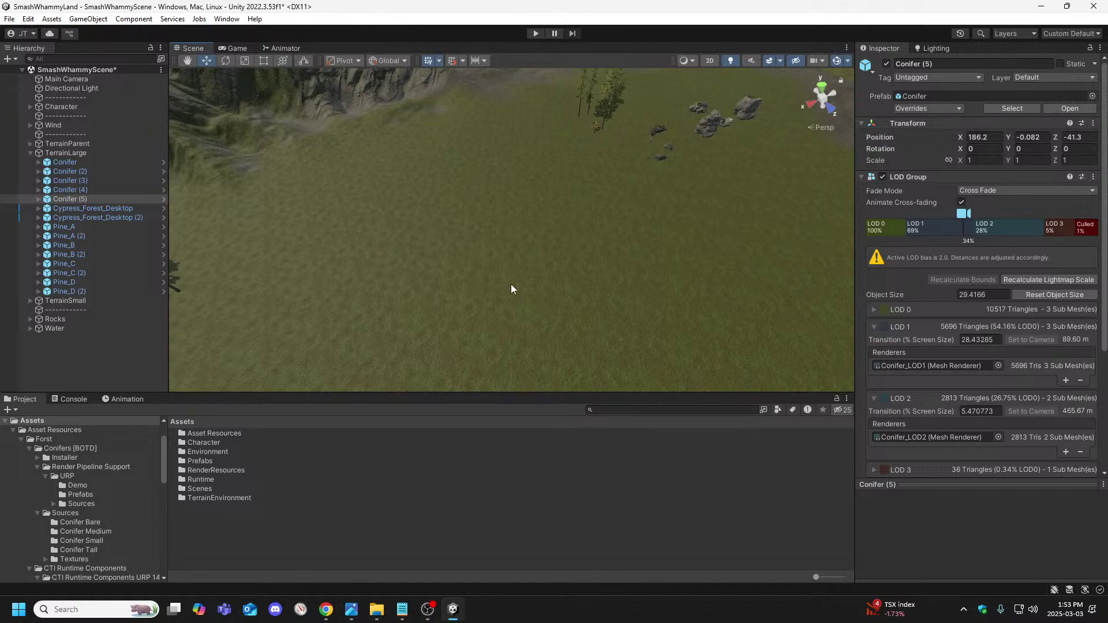
{"action": "left_click_drag", "start_coordinate": [512, 289], "coordinate": [342, 188], "text": "alt"}
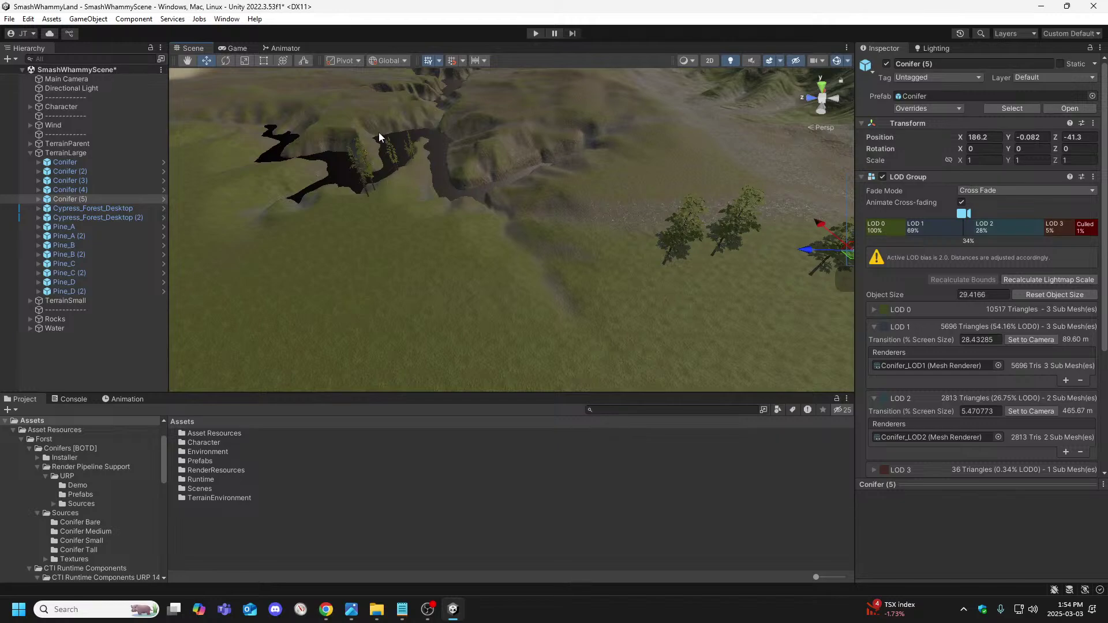
{"action": "mouse_move", "coordinate": [611, 191]}
{"action": "right_mouse_down"}
{"action": "mouse_move", "coordinate": [707, 238]}
{"action": "mouse_move", "coordinate": [734, 201]}
{"action": "right_mouse_up"}
{"action": "right_click_drag", "start_coordinate": [642, 242], "coordinate": [751, 277]}
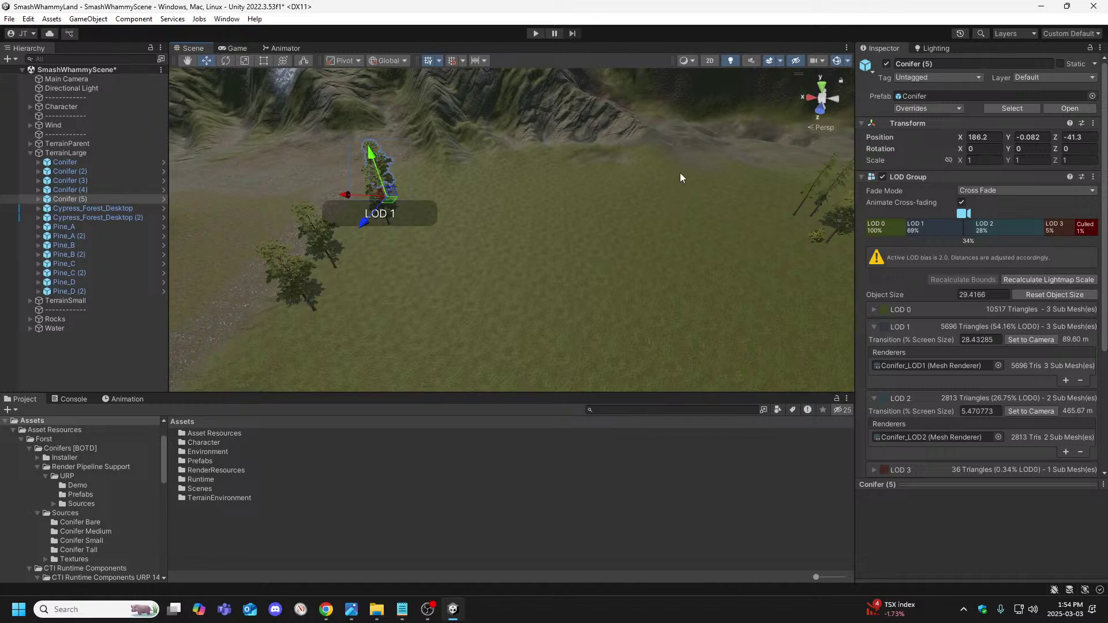
{"action": "left_click", "coordinate": [616, 223]}
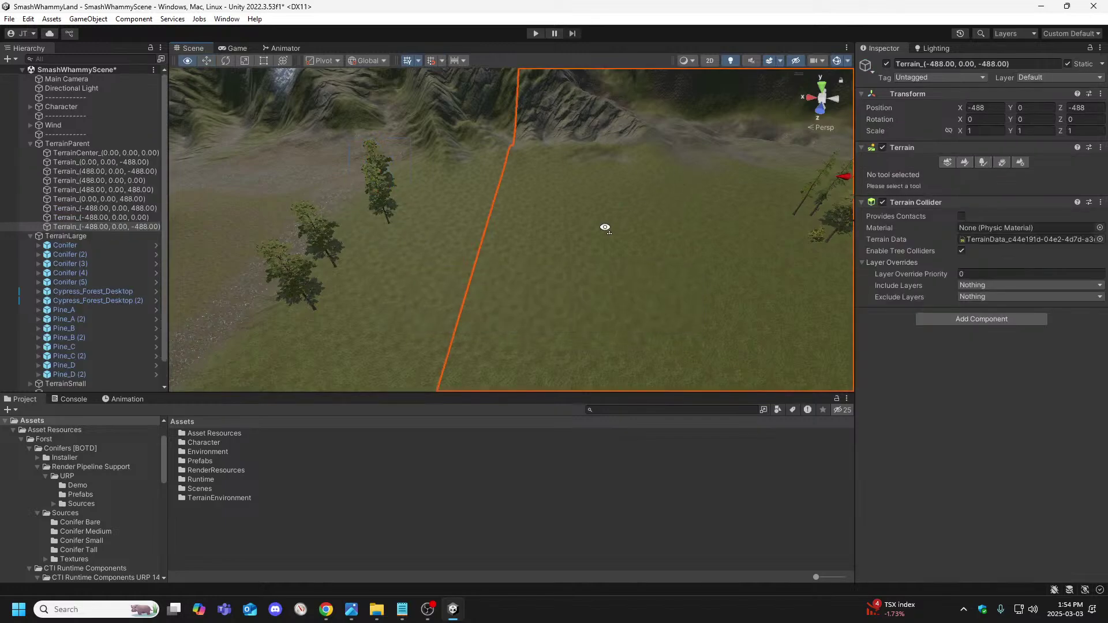
{"action": "right_click_drag", "start_coordinate": [603, 227], "coordinate": [489, 217]}
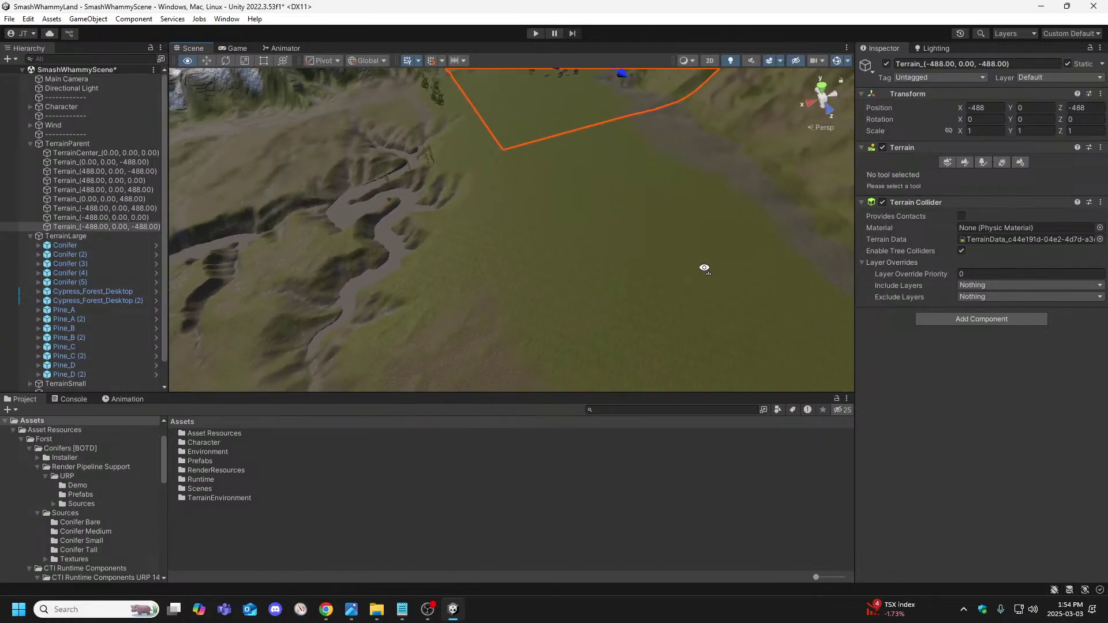
{"action": "key", "text": "w"}
{"action": "key", "text": "d"}
Select the central terrain tile and choose the bare conifer as the tree for the Paint Trees tool.
{"action": "left_click", "coordinate": [466, 239]}
{"action": "key", "text": "a"}
{"action": "left_click", "coordinate": [983, 163]}
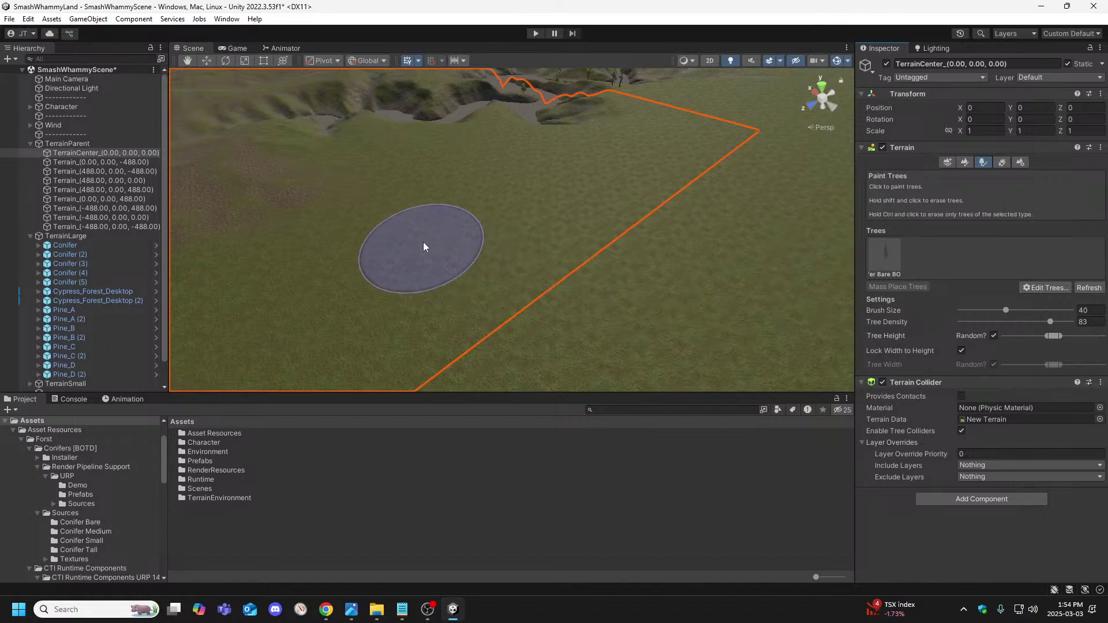
{"action": "left_click", "coordinate": [868, 254]}
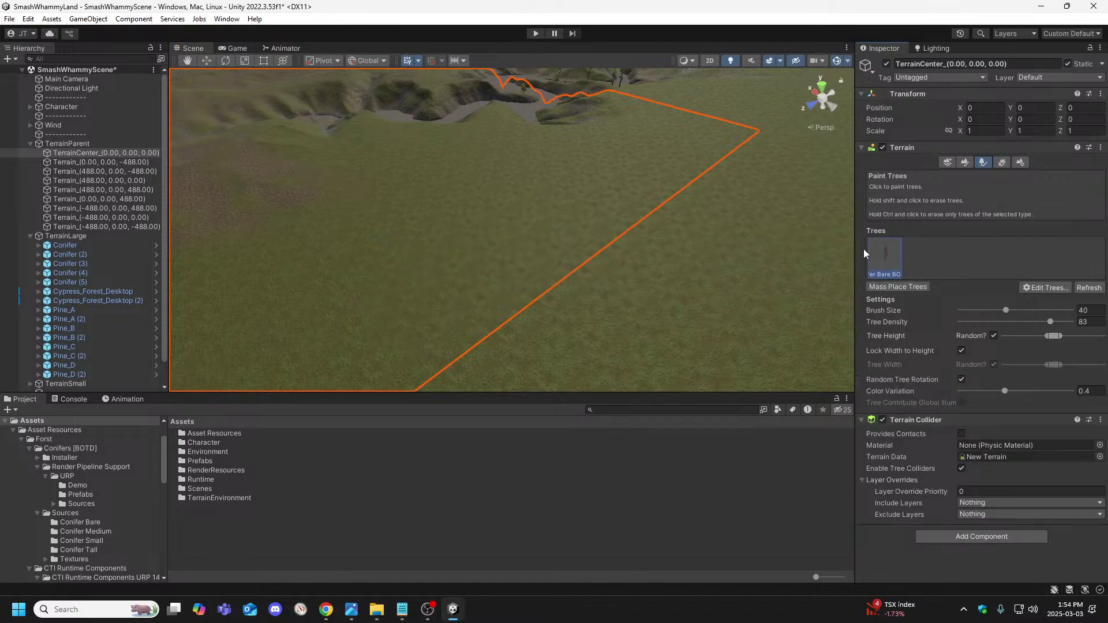
Try a dab of bare conifers on the grass plain with brush size 40 and tree density 83.
{"action": "left_click", "coordinate": [458, 231]}
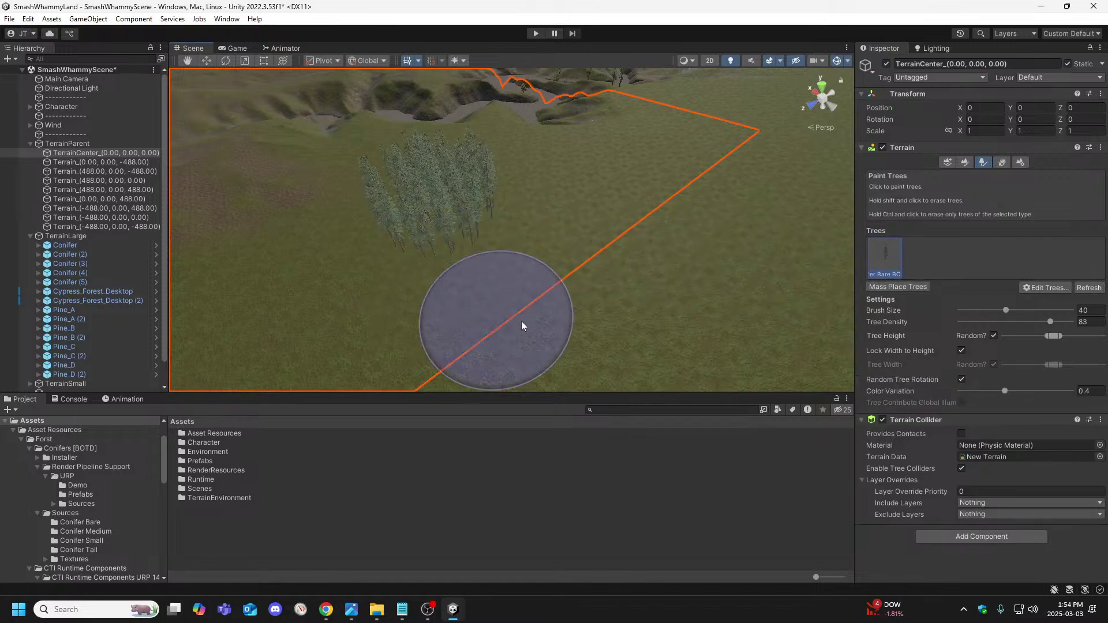
{"action": "mouse_move", "coordinate": [521, 326]}
{"action": "left_mouse_down", "text": "alt"}
{"action": "mouse_move", "coordinate": [574, 255]}
{"action": "mouse_move", "coordinate": [594, 255]}
{"action": "mouse_move", "coordinate": [613, 227]}
{"action": "mouse_move", "coordinate": [604, 275]}
{"action": "mouse_move", "coordinate": [670, 248]}
{"action": "mouse_move", "coordinate": [698, 261]}
{"action": "mouse_move", "coordinate": [603, 245]}
{"action": "mouse_move", "coordinate": [450, 252]}
{"action": "mouse_move", "coordinate": [571, 243]}
{"action": "mouse_move", "coordinate": [710, 265]}
{"action": "left_mouse_up", "text": "alt"}
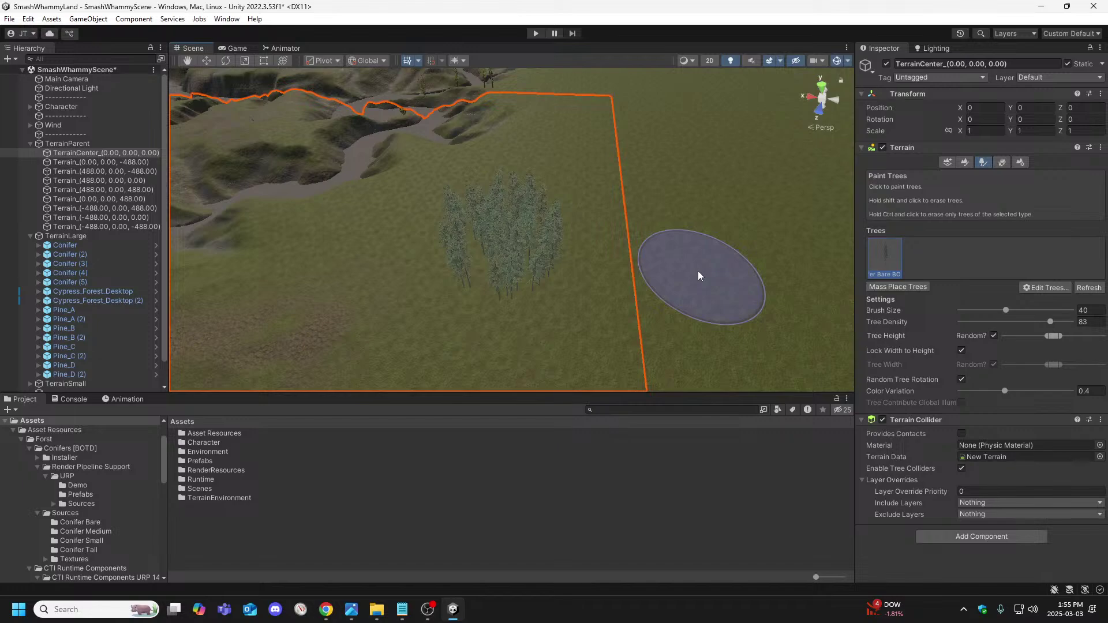
{"action": "key", "text": "ctrl+z"}
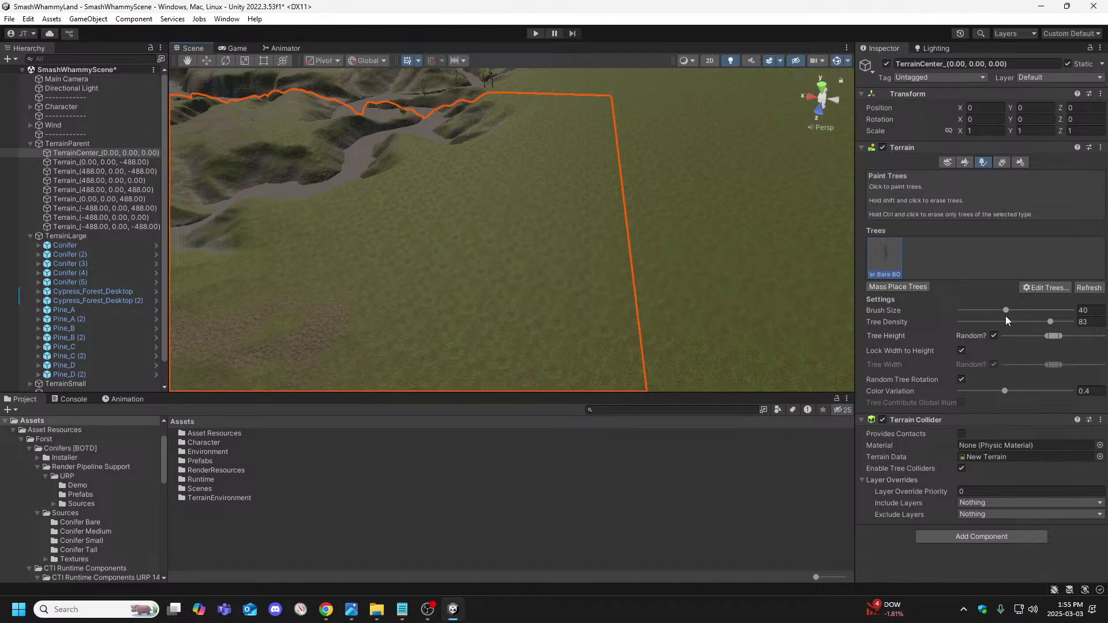
Try painting bare conifers across the plain with brush size 111 and tree density 44, inspecting them from several viewpoints.
{"action": "left_click_drag", "start_coordinate": [1007, 310], "coordinate": [977, 311]}
{"action": "mouse_move", "coordinate": [1048, 322]}
{"action": "left_mouse_down"}
{"action": "mouse_move", "coordinate": [1003, 321]}
{"action": "mouse_move", "coordinate": [1064, 317]}
{"action": "left_mouse_up"}
{"action": "left_click_drag", "start_coordinate": [1019, 316], "coordinate": [1016, 317]}
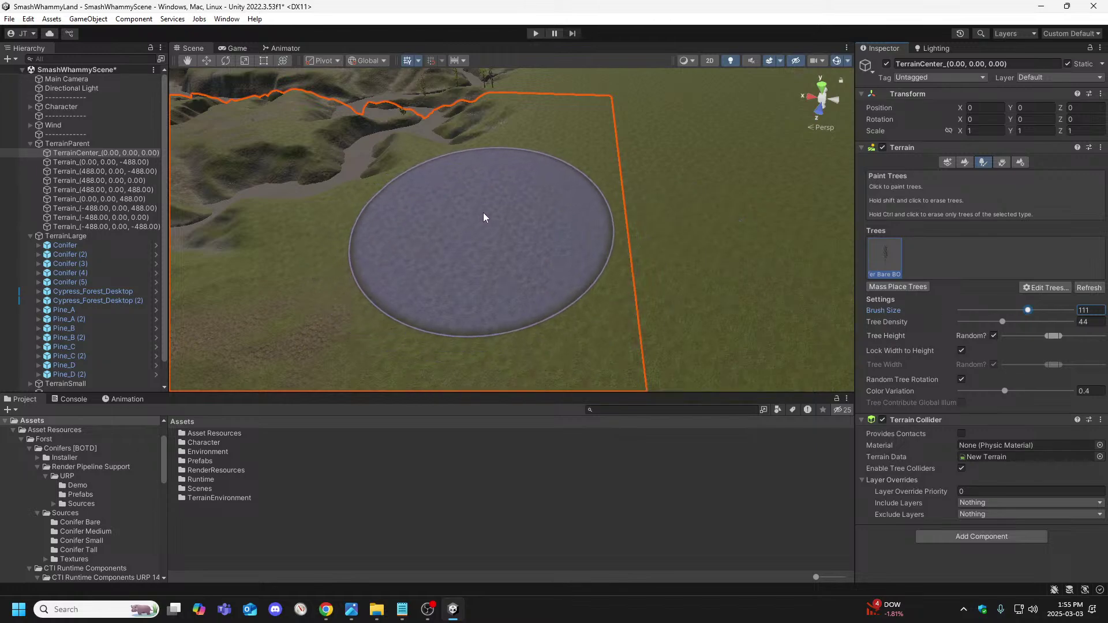
{"action": "left_click_drag", "start_coordinate": [483, 213], "coordinate": [534, 234]}
{"action": "mouse_move", "coordinate": [805, 258]}
{"action": "right_mouse_down"}
{"action": "mouse_move", "coordinate": [792, 181]}
{"action": "mouse_move", "coordinate": [717, 139]}
{"action": "mouse_move", "coordinate": [663, 144]}
{"action": "mouse_move", "coordinate": [735, 182]}
{"action": "mouse_move", "coordinate": [807, 186]}
{"action": "mouse_move", "coordinate": [626, 143]}
{"action": "mouse_move", "coordinate": [616, 173]}
{"action": "mouse_move", "coordinate": [579, 189]}
{"action": "mouse_move", "coordinate": [449, 192]}
{"action": "mouse_move", "coordinate": [469, 185]}
{"action": "right_mouse_up"}
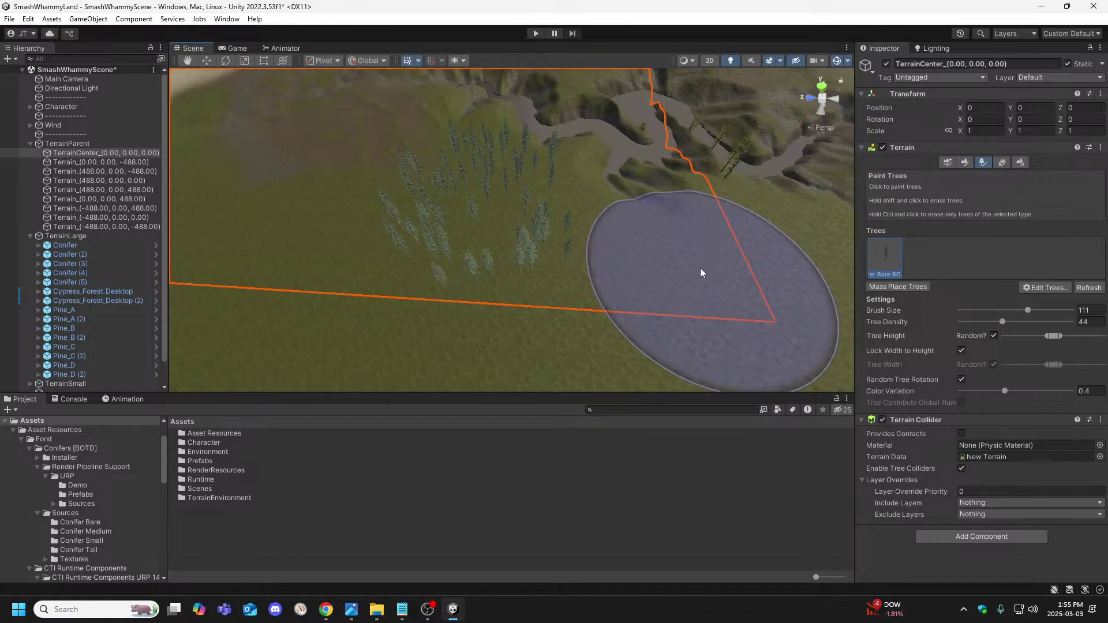
{"action": "mouse_move", "coordinate": [701, 268]}
{"action": "right_mouse_down"}
{"action": "mouse_move", "coordinate": [574, 302]}
{"action": "mouse_move", "coordinate": [697, 253]}
{"action": "mouse_move", "coordinate": [633, 247]}
{"action": "mouse_move", "coordinate": [713, 273]}
{"action": "mouse_move", "coordinate": [854, 280]}
{"action": "mouse_move", "coordinate": [854, 300]}
{"action": "mouse_move", "coordinate": [729, 279]}
{"action": "mouse_move", "coordinate": [740, 268]}
{"action": "mouse_move", "coordinate": [773, 273]}
{"action": "mouse_move", "coordinate": [495, 257]}
{"action": "mouse_move", "coordinate": [364, 217]}
{"action": "mouse_move", "coordinate": [477, 210]}
{"action": "mouse_move", "coordinate": [779, 268]}
{"action": "mouse_move", "coordinate": [818, 262]}
{"action": "mouse_move", "coordinate": [641, 275]}
{"action": "mouse_move", "coordinate": [739, 284]}
{"action": "mouse_move", "coordinate": [561, 314]}
{"action": "mouse_move", "coordinate": [460, 289]}
{"action": "mouse_move", "coordinate": [472, 272]}
{"action": "mouse_move", "coordinate": [491, 272]}
{"action": "mouse_move", "coordinate": [594, 309]}
{"action": "mouse_move", "coordinate": [701, 302]}
{"action": "right_mouse_up"}
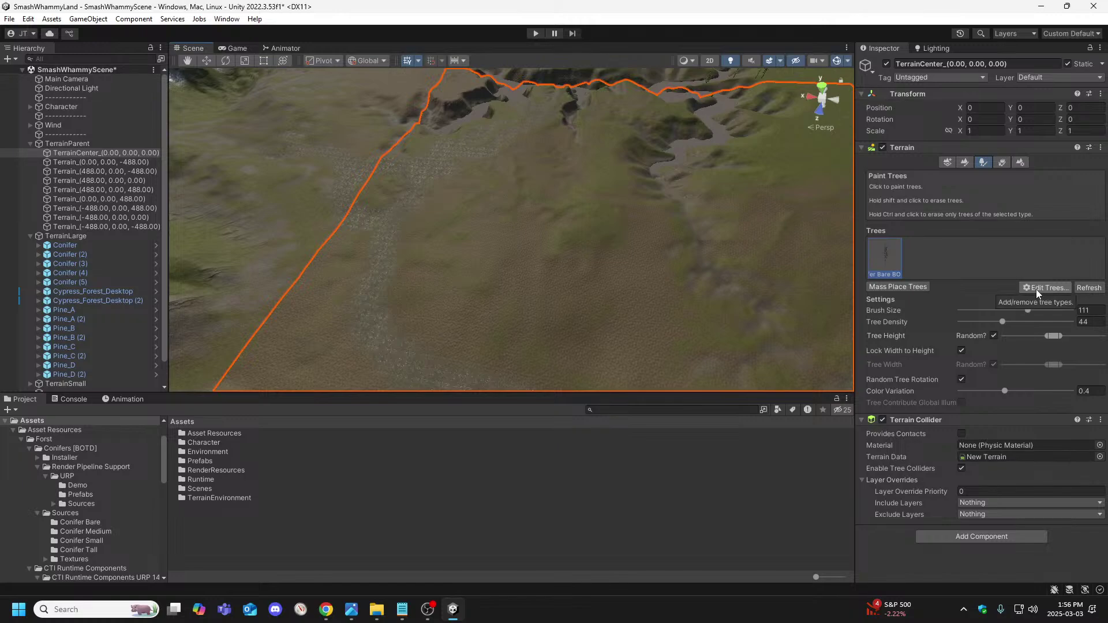
{"action": "mouse_move", "coordinate": [770, 262]}
{"action": "right_mouse_down"}
{"action": "mouse_move", "coordinate": [806, 235]}
{"action": "mouse_move", "coordinate": [932, 195]}
{"action": "mouse_move", "coordinate": [702, 200]}
{"action": "right_mouse_up"}
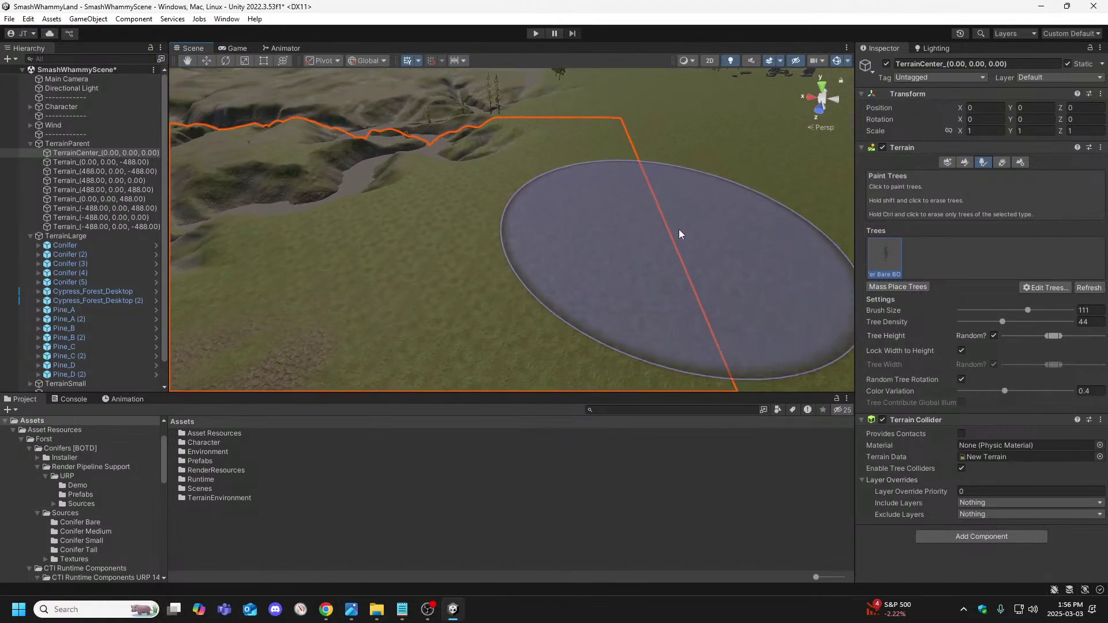
{"action": "left_click", "coordinate": [1042, 288]}
{"action": "left_click", "coordinate": [1046, 289]}
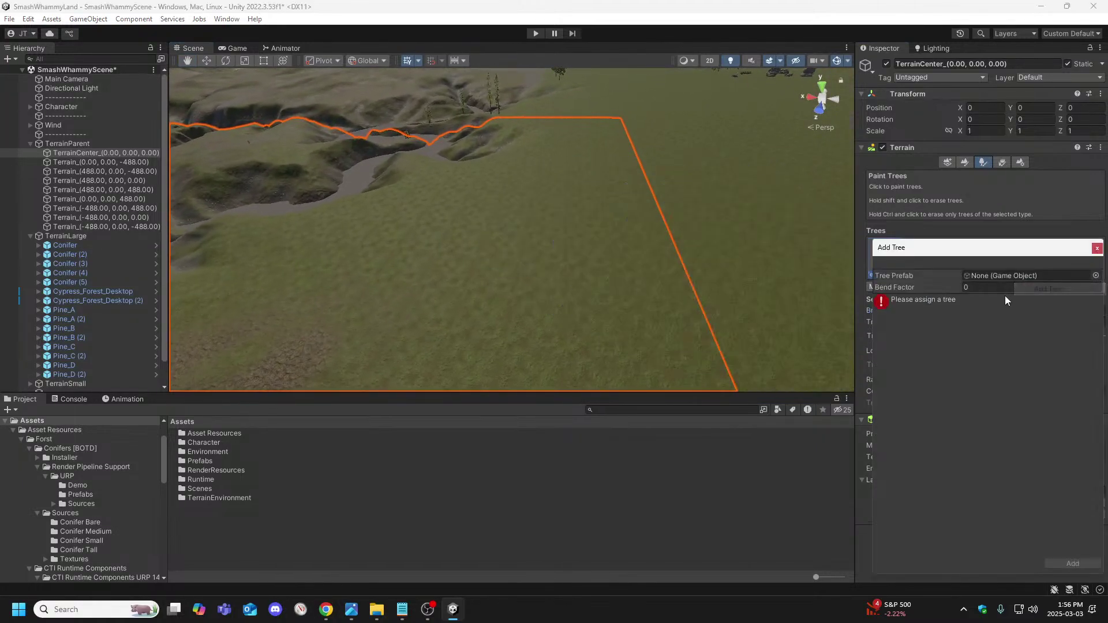
{"action": "left_click", "coordinate": [1098, 251]}
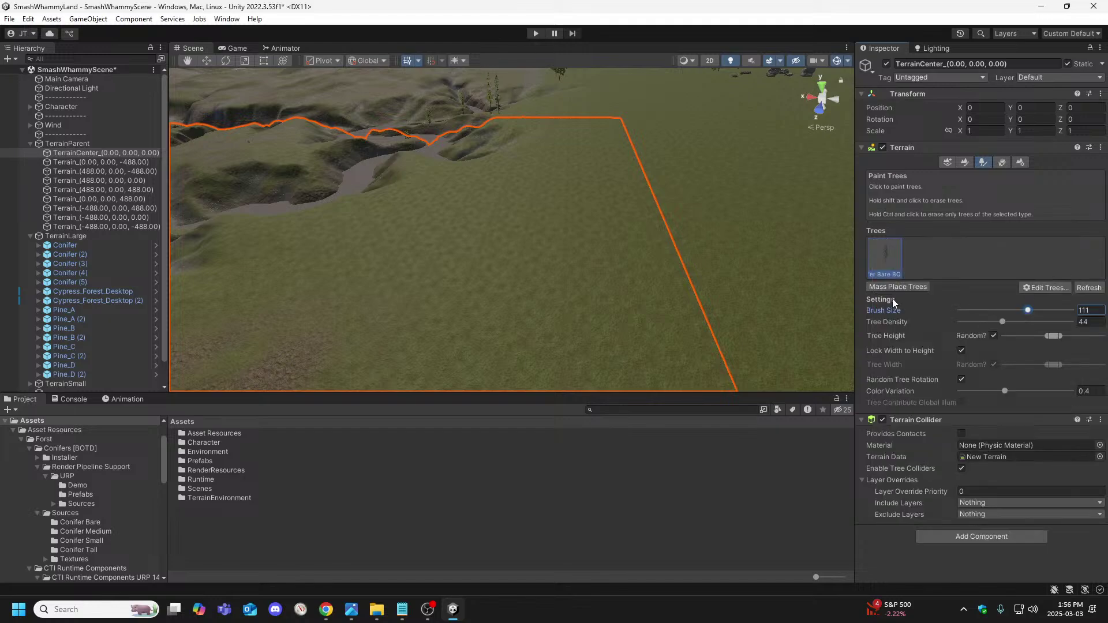
Remove the bare conifer from the terrain's tree types and add the Conifer prefab from Assets/Prefabs/Trees/Conifer instead.
{"action": "left_click", "coordinate": [1059, 287]}
{"action": "left_click", "coordinate": [1054, 317]}
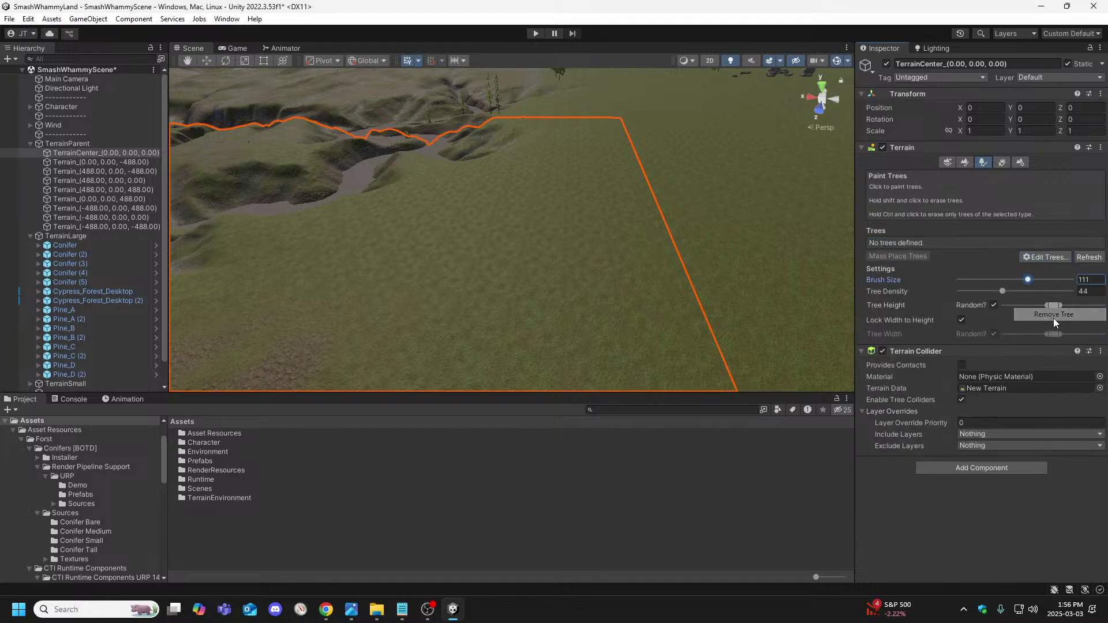
{"action": "left_click", "coordinate": [1035, 258]}
{"action": "left_click", "coordinate": [1049, 260]}
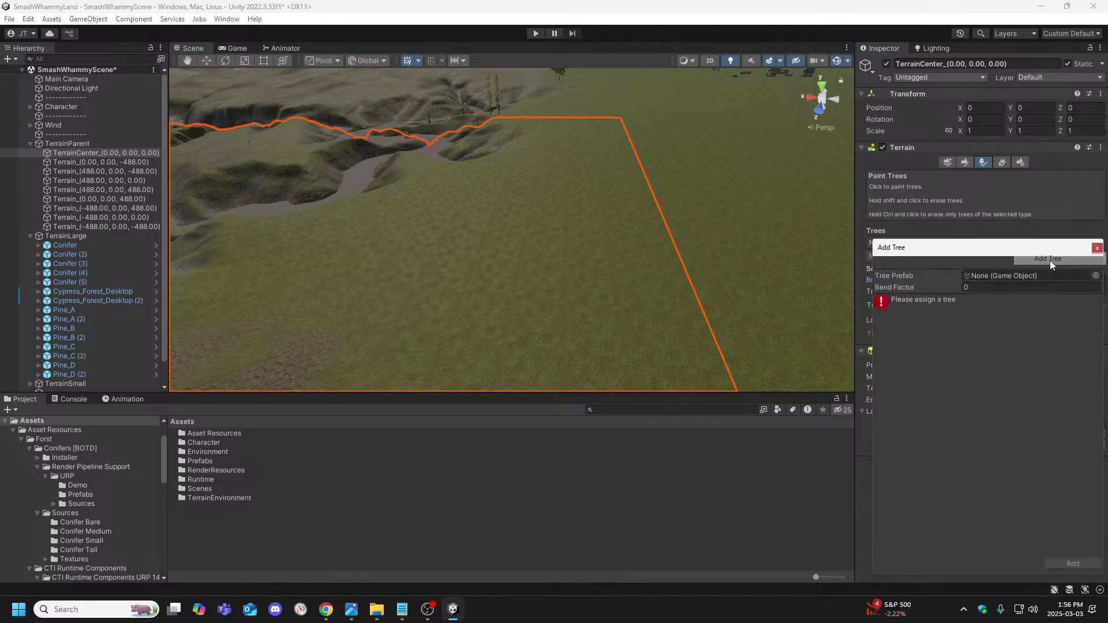
{"action": "left_click", "coordinate": [1096, 276]}
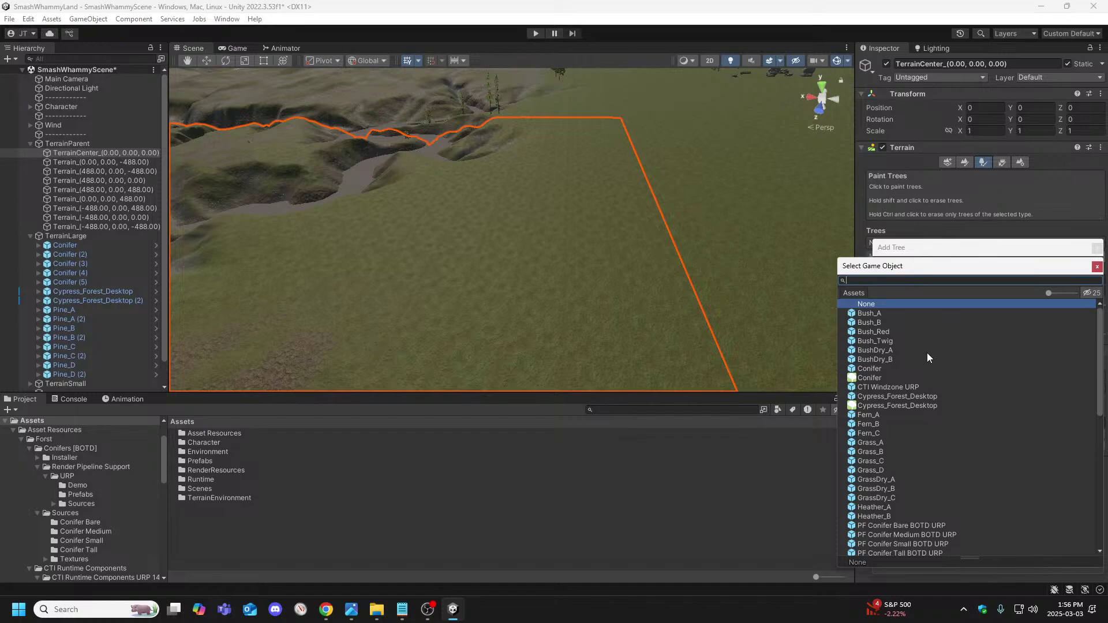
{"action": "scroll", "coordinate": [876, 494], "scroll_direction": "down", "scroll_amount": 2}
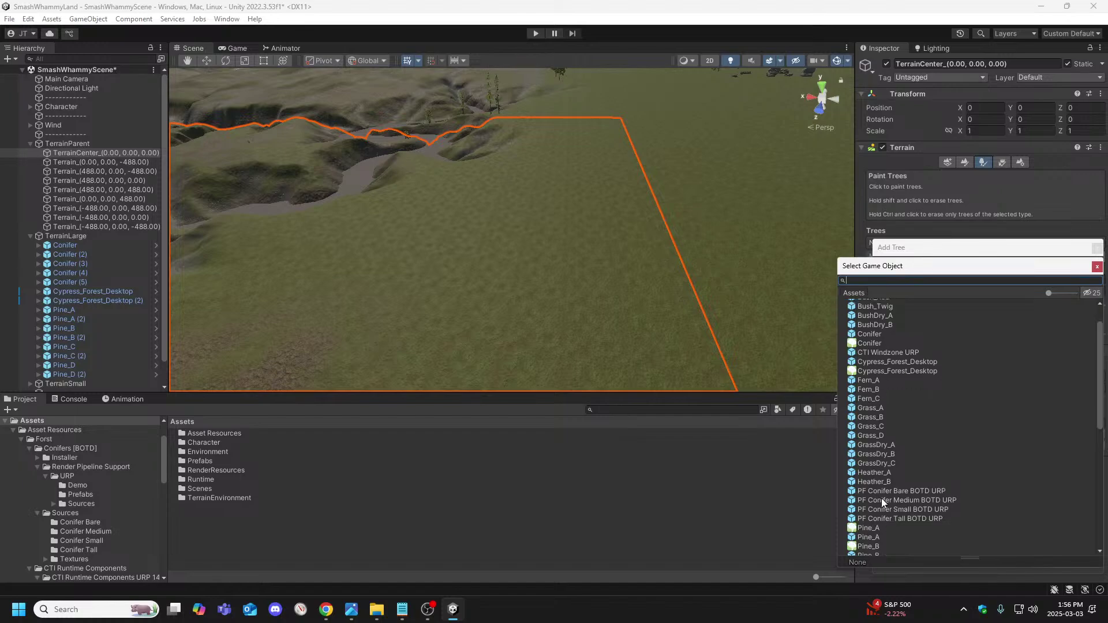
{"action": "left_click", "coordinate": [872, 491]}
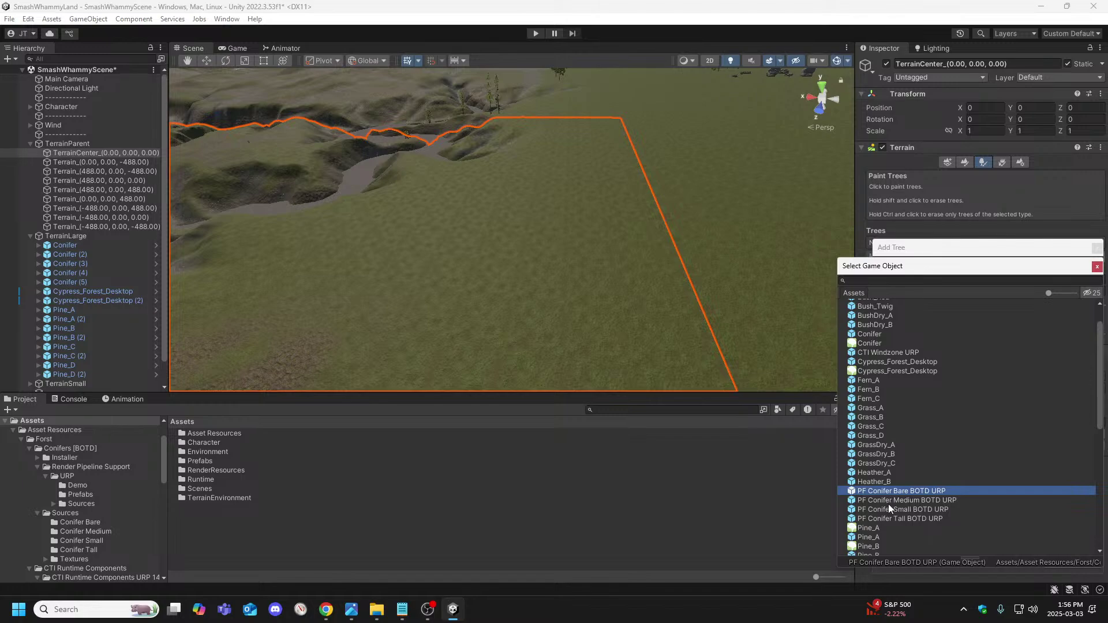
{"action": "left_click", "coordinate": [85, 496]}
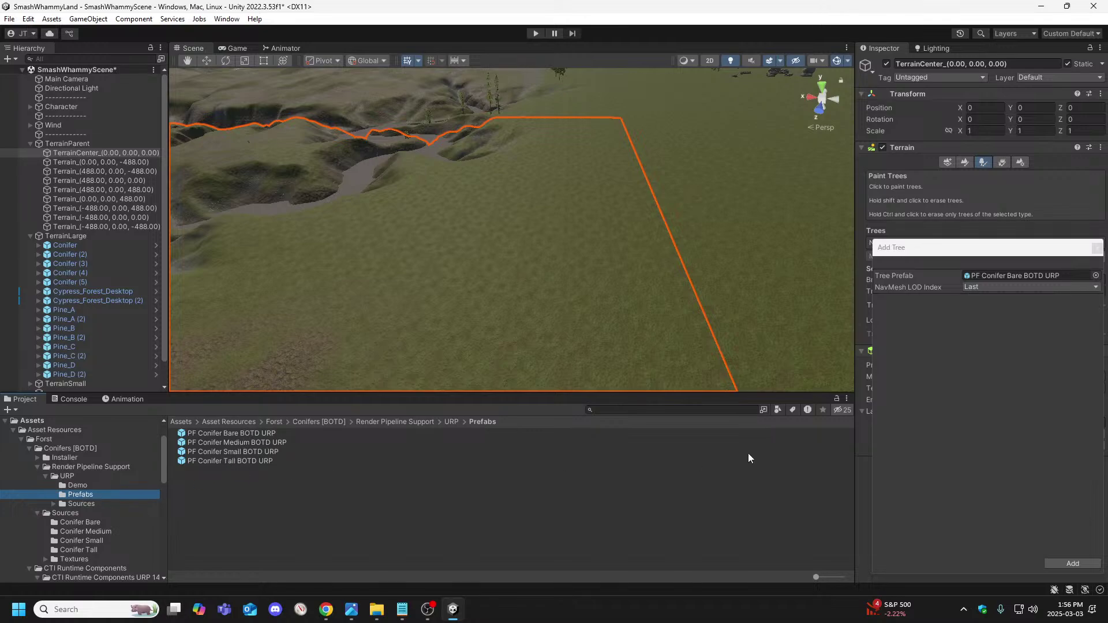
{"action": "left_click", "coordinate": [1096, 276]}
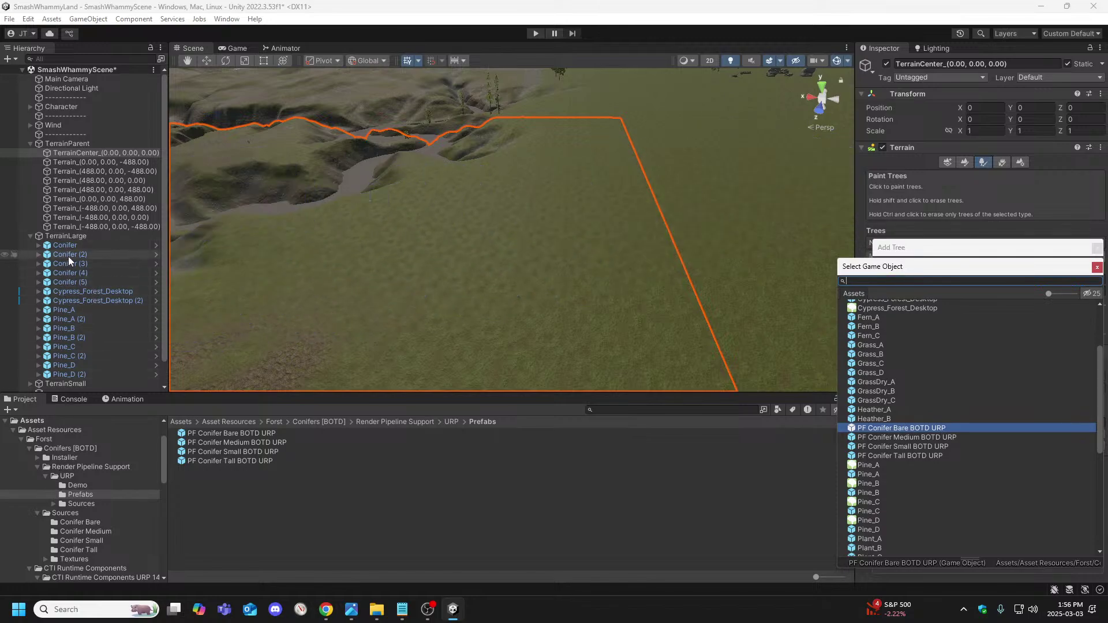
{"action": "scroll", "coordinate": [909, 369], "scroll_direction": "up", "scroll_amount": 4}
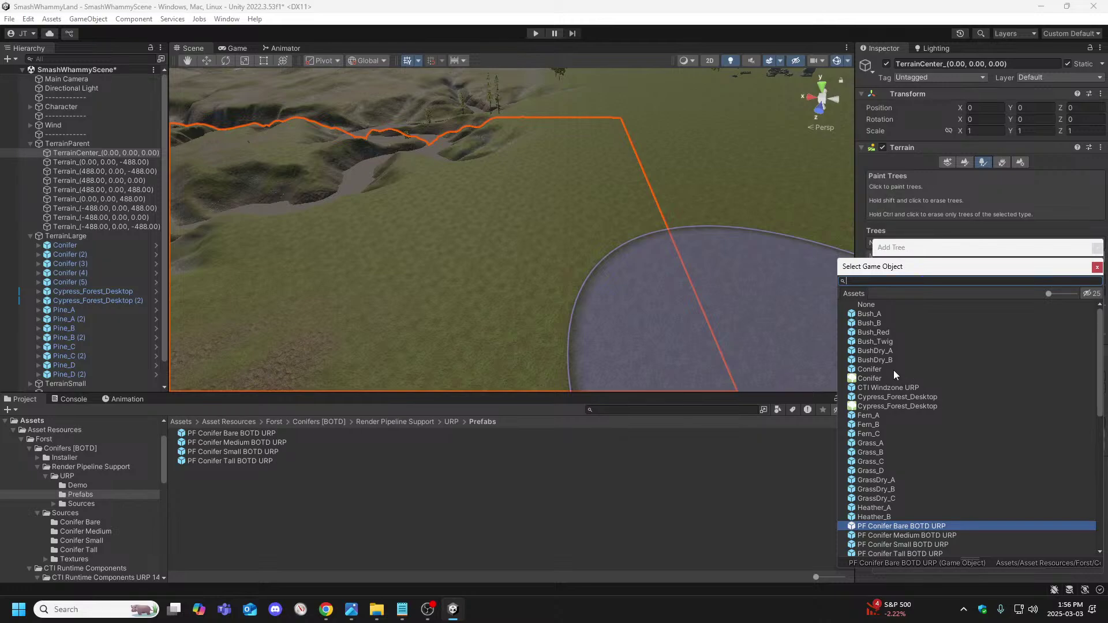
{"action": "left_click", "coordinate": [875, 369]}
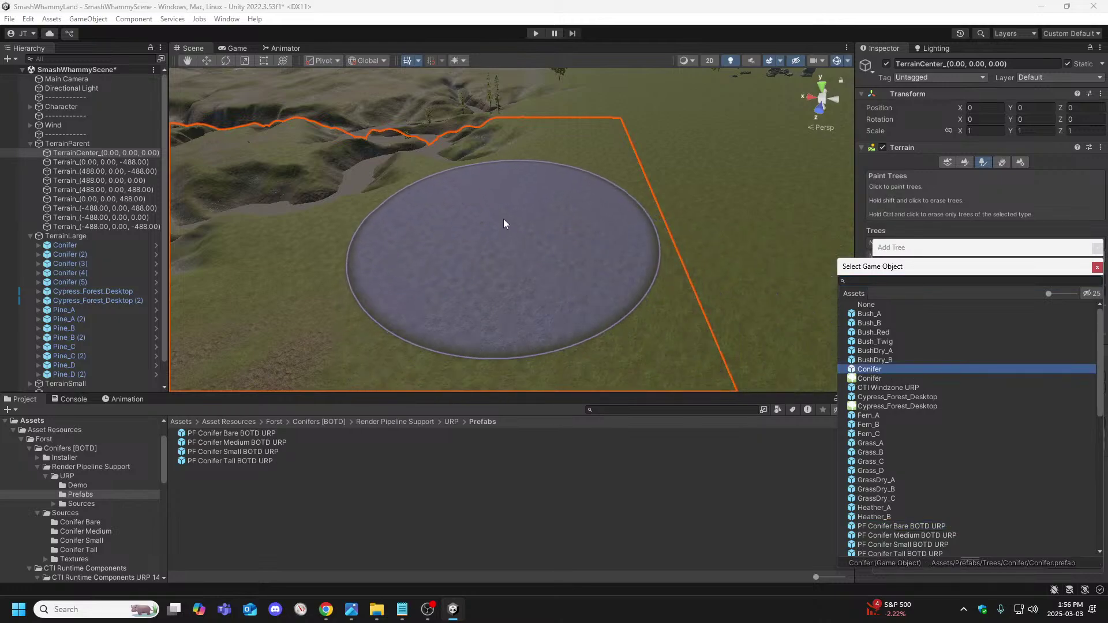
{"action": "double_click", "coordinate": [899, 368]}
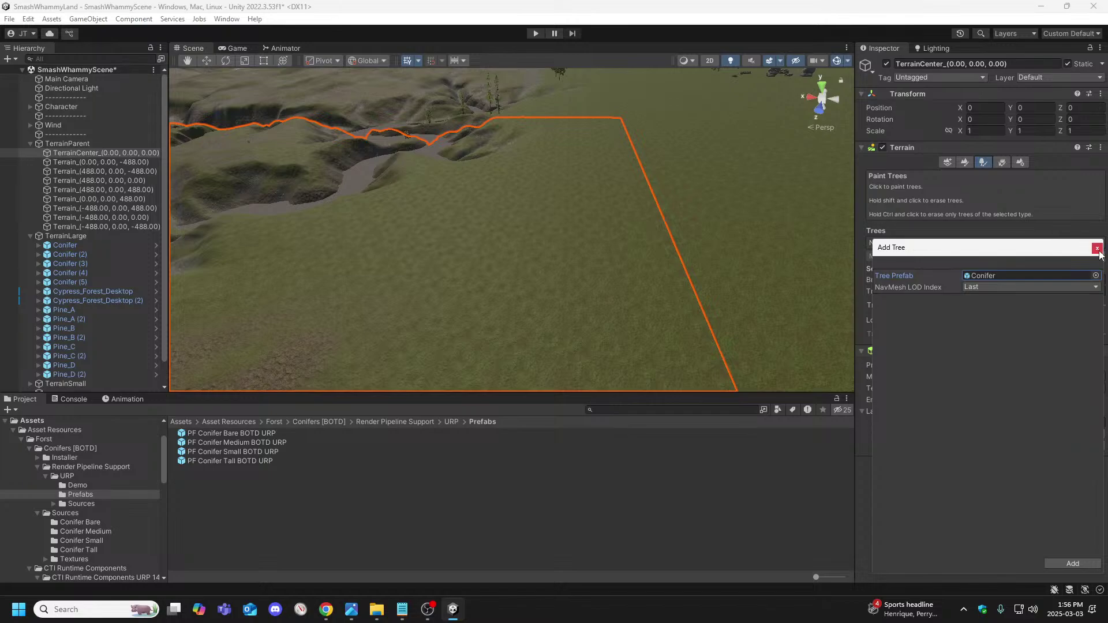
{"action": "left_click", "coordinate": [1072, 564]}
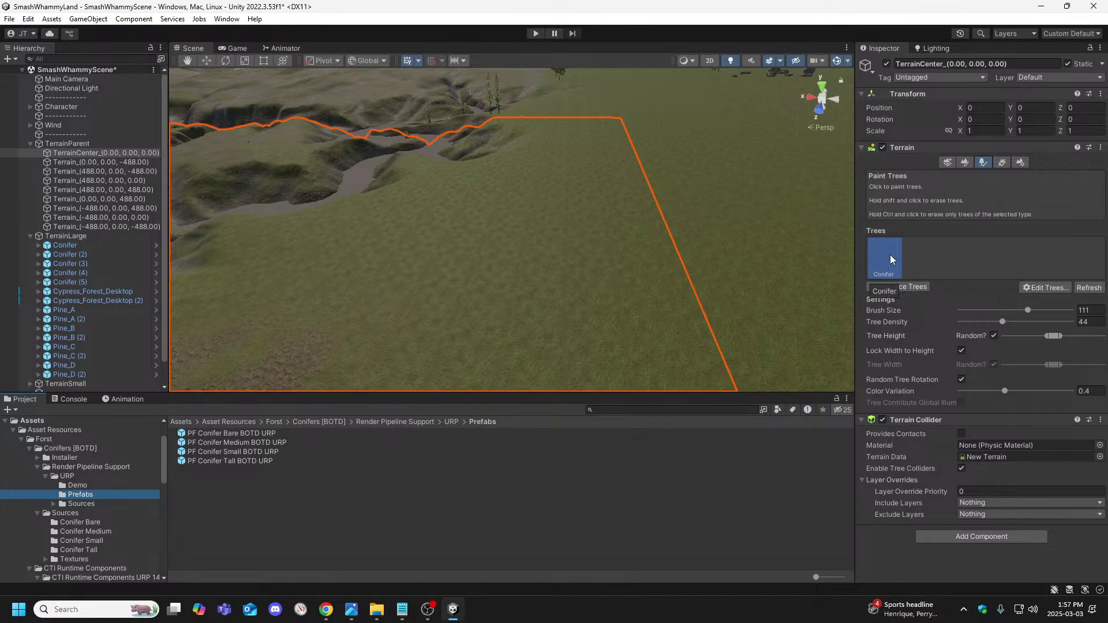
Try a dense grove of Conifer trees on the plain with brush size 111 and tree density 44.
{"action": "left_click", "coordinate": [512, 226]}
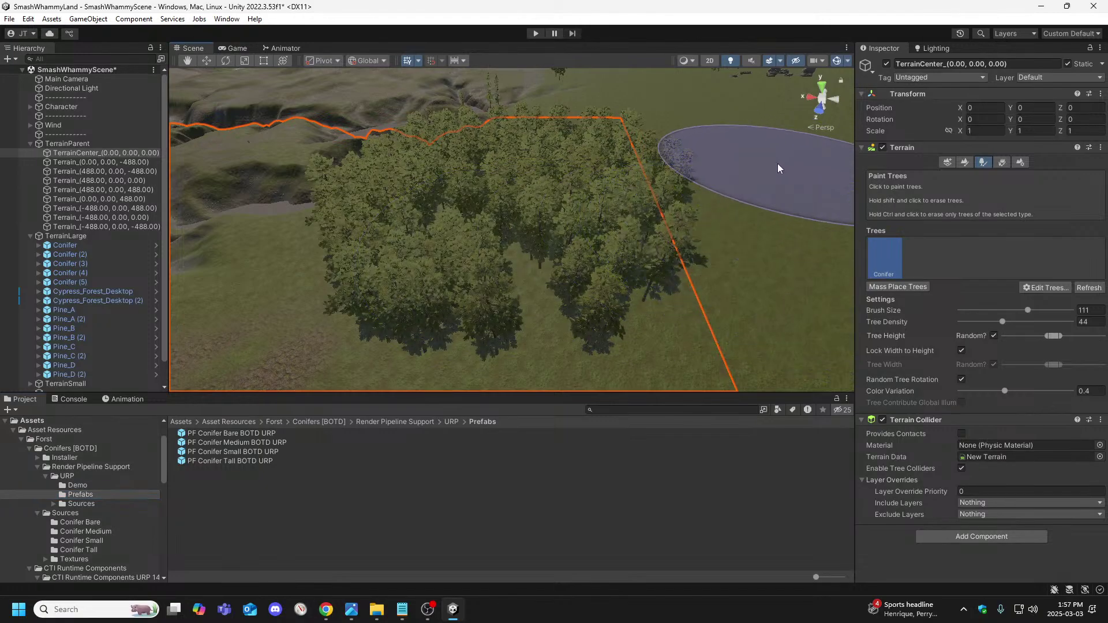
{"action": "key", "text": "w"}
{"action": "mouse_move", "coordinate": [779, 166]}
{"action": "right_mouse_down"}
{"action": "mouse_move", "coordinate": [824, 166]}
{"action": "mouse_move", "coordinate": [826, 175]}
{"action": "mouse_move", "coordinate": [791, 143]}
{"action": "mouse_move", "coordinate": [635, 122]}
{"action": "mouse_move", "coordinate": [697, 168]}
{"action": "mouse_move", "coordinate": [717, 168]}
{"action": "mouse_move", "coordinate": [713, 181]}
{"action": "mouse_move", "coordinate": [527, 179]}
{"action": "mouse_move", "coordinate": [702, 196]}
{"action": "mouse_move", "coordinate": [637, 203]}
{"action": "right_mouse_up"}
{"action": "key", "text": "s"}
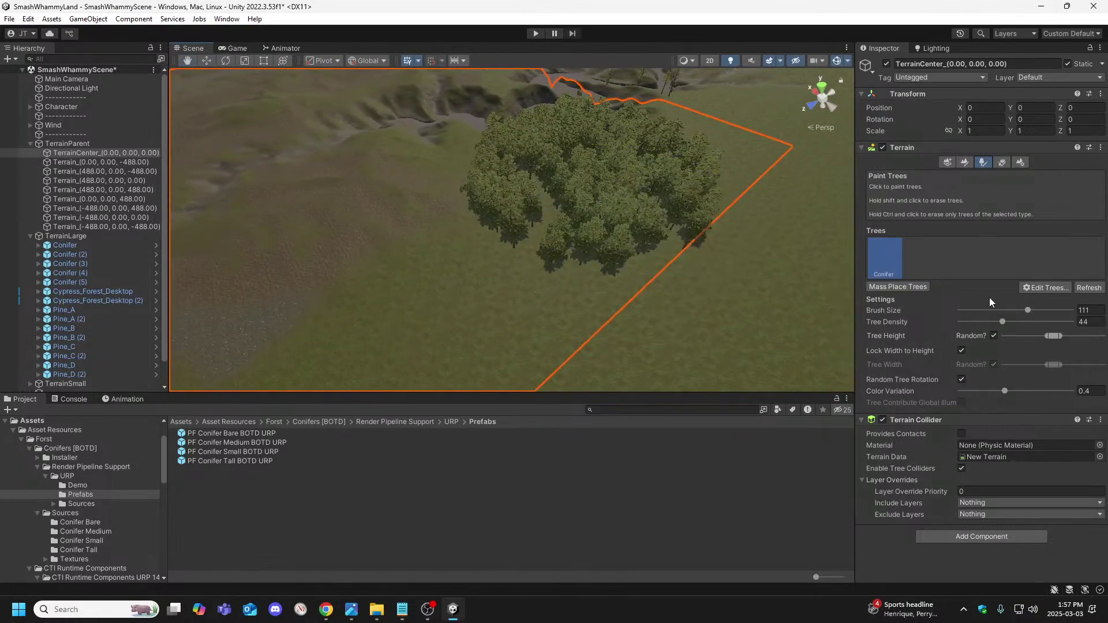
{"action": "key", "text": "ctrl+z"}
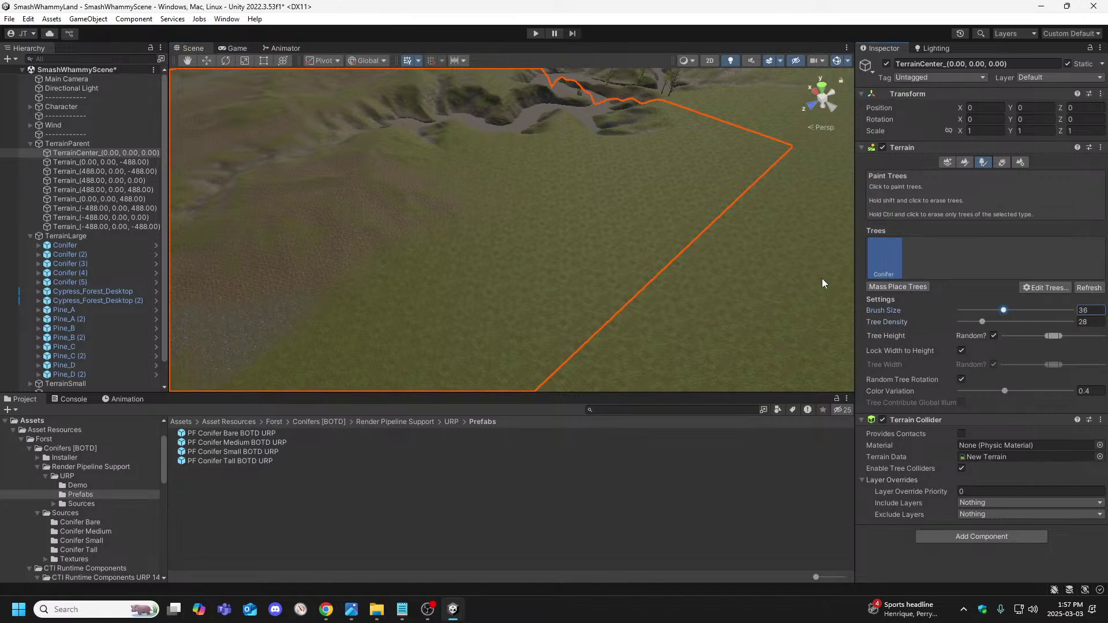
Paint Conifer clusters on the grass beside the river canyon, adjusting the brush size to 57 and tree density to 25.
{"action": "left_click", "coordinate": [490, 161]}
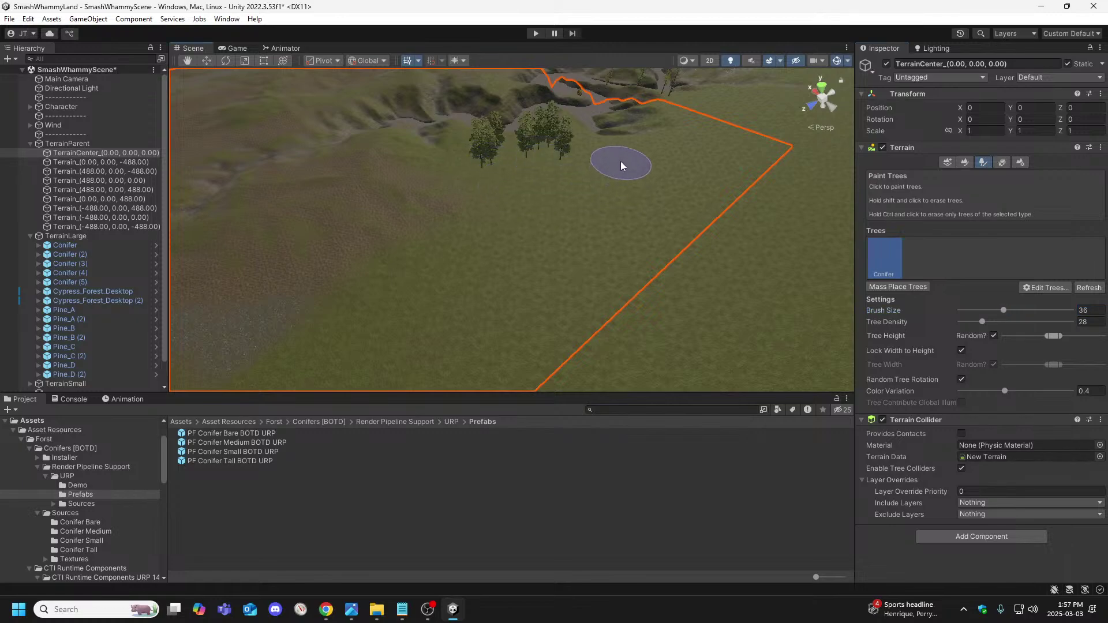
{"action": "mouse_move", "coordinate": [667, 184]}
{"action": "left_mouse_down", "text": "alt"}
{"action": "mouse_move", "coordinate": [714, 154]}
{"action": "mouse_move", "coordinate": [788, 139]}
{"action": "mouse_move", "coordinate": [643, 158]}
{"action": "mouse_move", "coordinate": [605, 180]}
{"action": "mouse_move", "coordinate": [564, 235]}
{"action": "mouse_move", "coordinate": [492, 159]}
{"action": "mouse_move", "coordinate": [371, 193]}
{"action": "mouse_move", "coordinate": [287, 168]}
{"action": "mouse_move", "coordinate": [544, 191]}
{"action": "mouse_move", "coordinate": [641, 213]}
{"action": "mouse_move", "coordinate": [675, 180]}
{"action": "mouse_move", "coordinate": [614, 193]}
{"action": "mouse_move", "coordinate": [513, 173]}
{"action": "mouse_move", "coordinate": [532, 166]}
{"action": "mouse_move", "coordinate": [534, 197]}
{"action": "left_mouse_up", "text": "alt"}
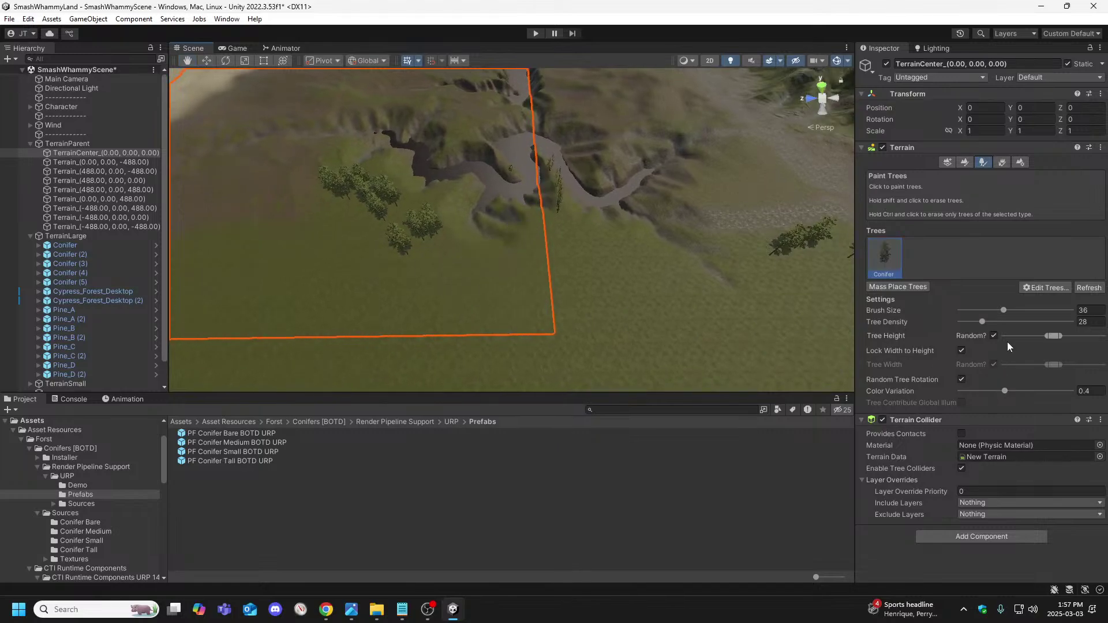
{"action": "left_click_drag", "start_coordinate": [983, 321], "coordinate": [1009, 310]}
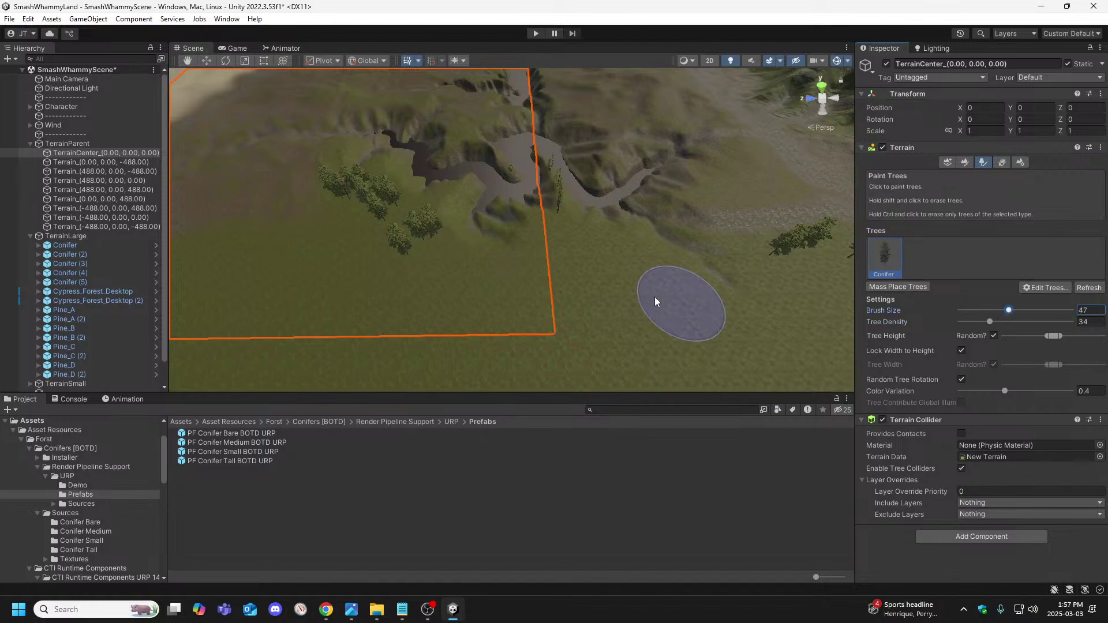
{"action": "mouse_move", "coordinate": [564, 336]}
{"action": "left_mouse_down", "text": "alt"}
{"action": "mouse_move", "coordinate": [336, 287]}
{"action": "mouse_move", "coordinate": [594, 311]}
{"action": "mouse_move", "coordinate": [561, 318]}
{"action": "left_mouse_up", "text": "alt"}
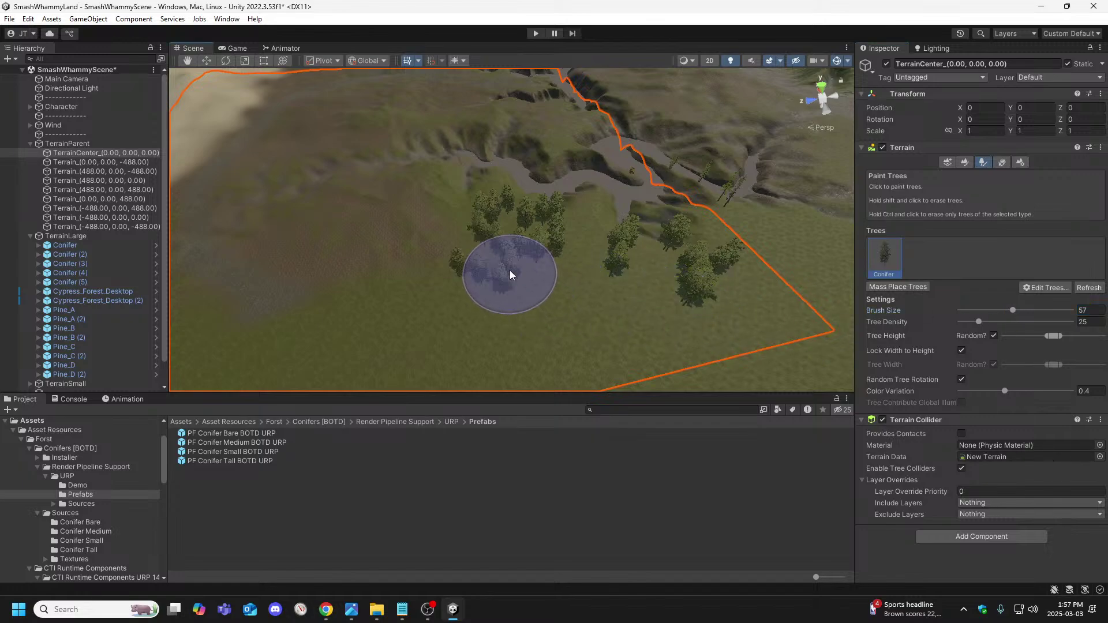
{"action": "left_click_drag", "start_coordinate": [510, 270], "coordinate": [683, 319], "text": "alt"}
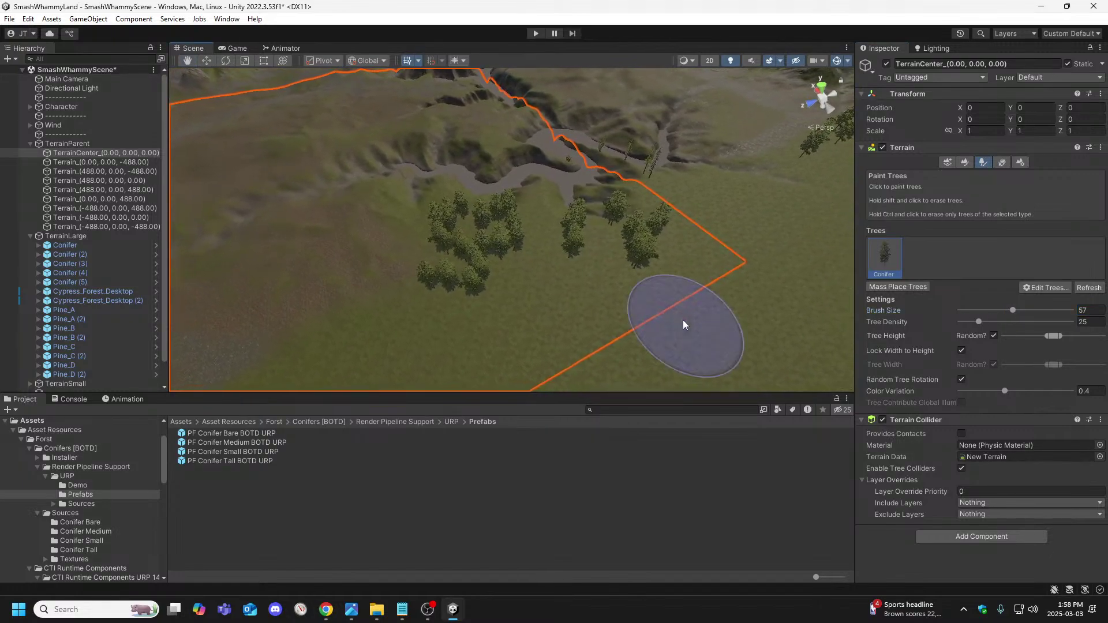
Try painting additional Conifer trees on the open grass next to the riverside cluster with brush size 57 and tree density 25.
{"action": "left_click_drag", "start_coordinate": [471, 265], "coordinate": [490, 266]}
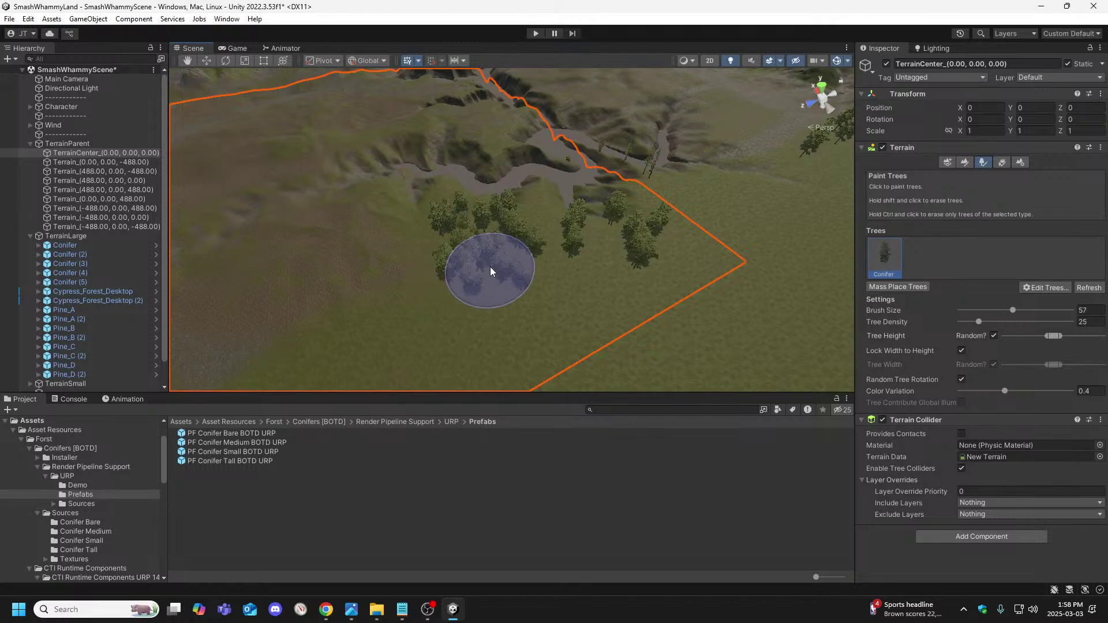
{"action": "key", "text": "ctrl+z"}
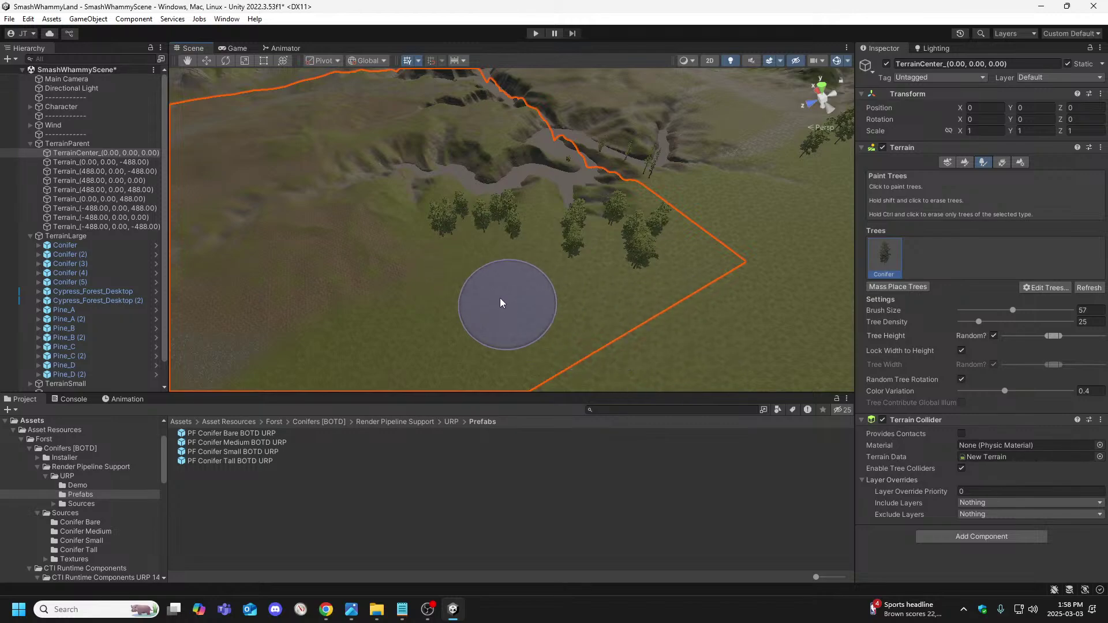
{"action": "left_click", "coordinate": [465, 276]}
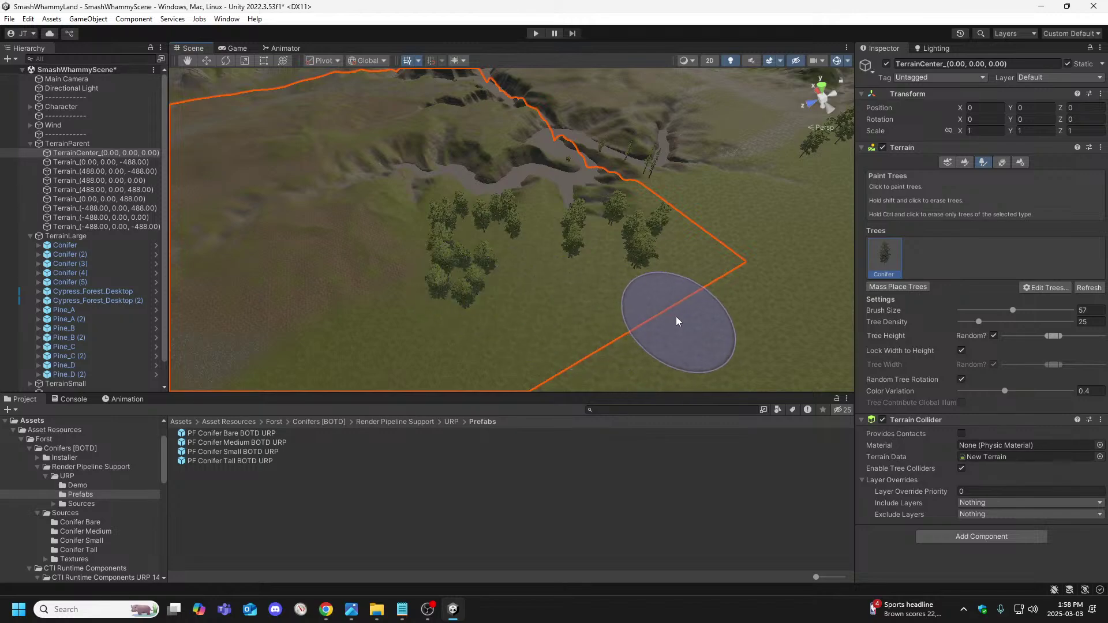
{"action": "key", "text": "ctrl+z"}
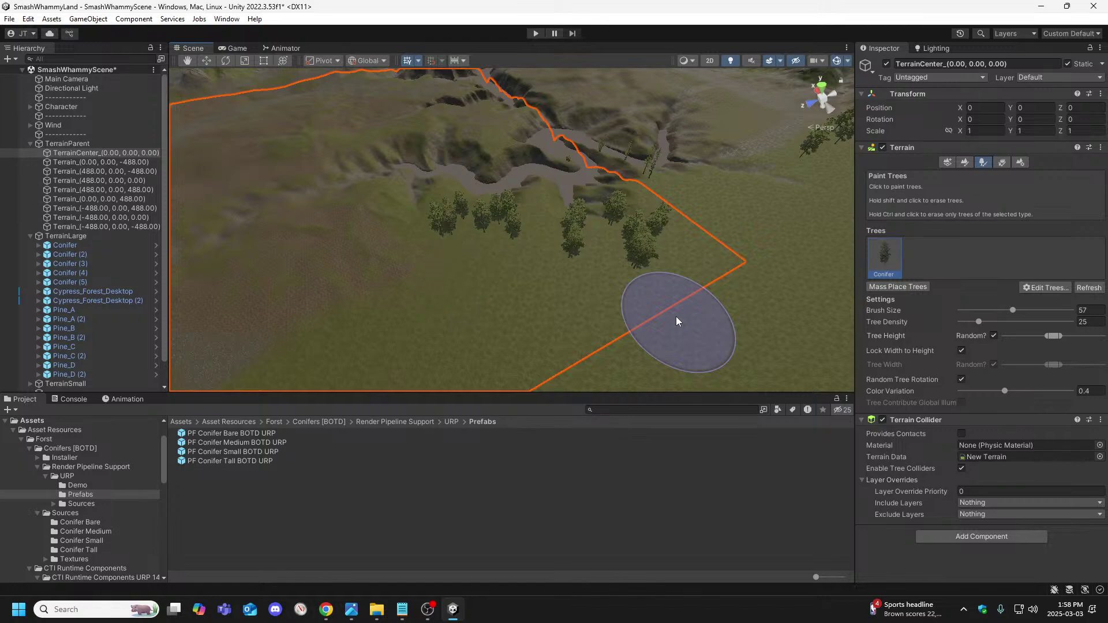
Paint more scattered Conifer trees across the plain beside the riverside clusters with brush size 71 and tree density 30.
{"action": "left_click_drag", "start_coordinate": [981, 321], "coordinate": [985, 320]}
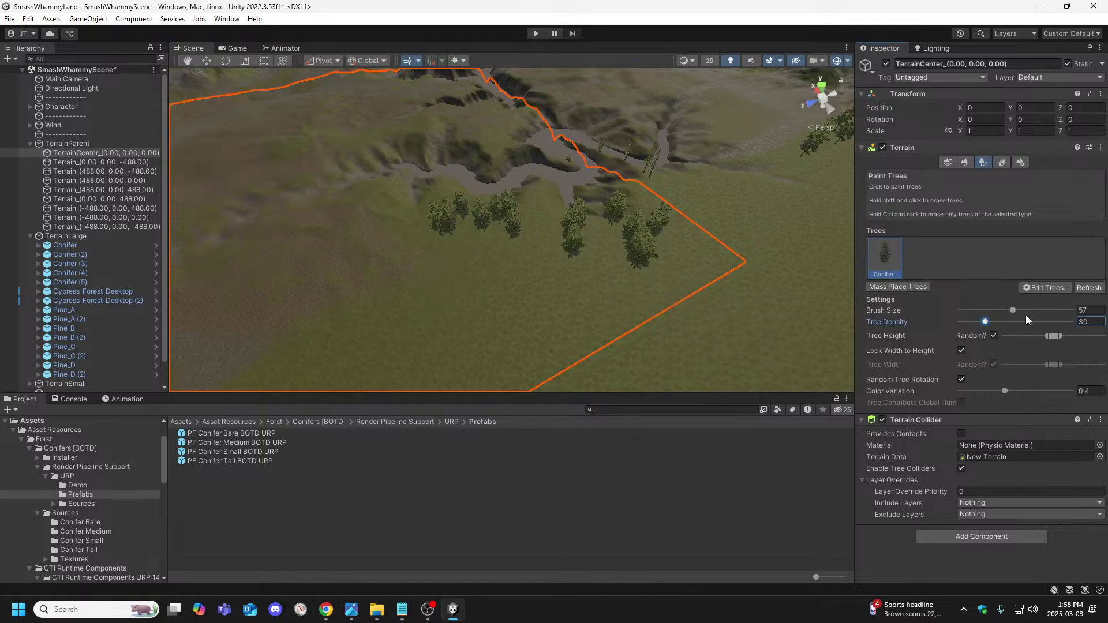
{"action": "left_click_drag", "start_coordinate": [470, 280], "coordinate": [668, 346]}
{"action": "mouse_move", "coordinate": [668, 346]}
{"action": "right_mouse_down"}
{"action": "mouse_move", "coordinate": [738, 334]}
{"action": "mouse_move", "coordinate": [477, 324]}
{"action": "mouse_move", "coordinate": [846, 302]}
{"action": "mouse_move", "coordinate": [813, 306]}
{"action": "mouse_move", "coordinate": [804, 294]}
{"action": "mouse_move", "coordinate": [740, 317]}
{"action": "mouse_move", "coordinate": [764, 314]}
{"action": "right_mouse_up"}
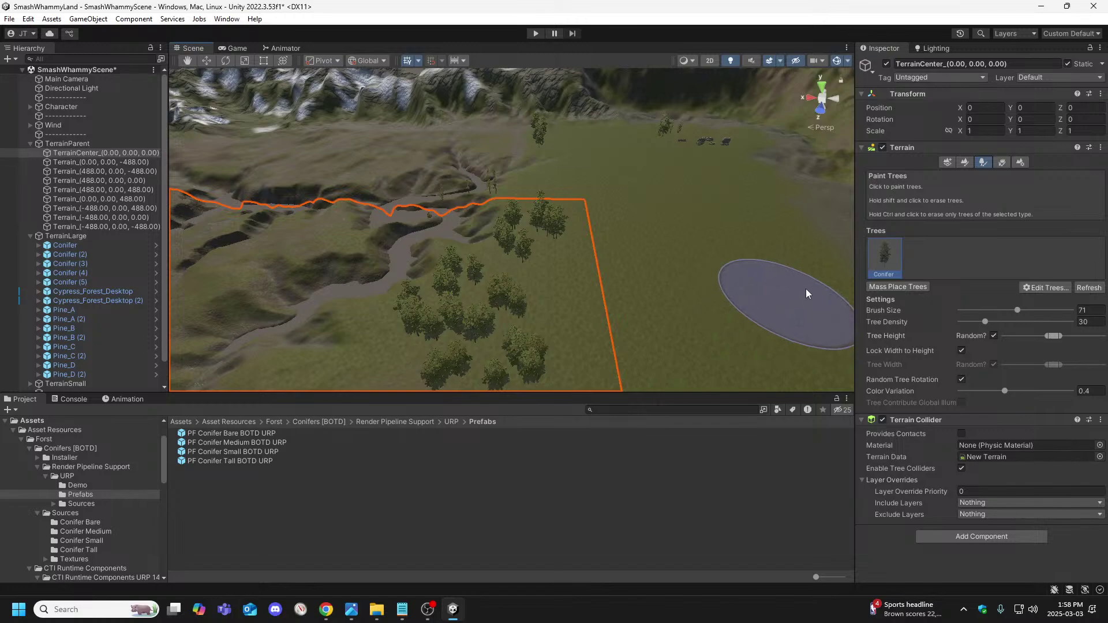
Briefly run the scene in play mode and turn on the rendering statistics overlay for the Game view.
{"action": "mouse_move", "coordinate": [747, 290]}
{"action": "right_mouse_down"}
{"action": "mouse_move", "coordinate": [713, 294]}
{"action": "mouse_move", "coordinate": [718, 192]}
{"action": "right_mouse_up"}
{"action": "left_click", "coordinate": [536, 33]}
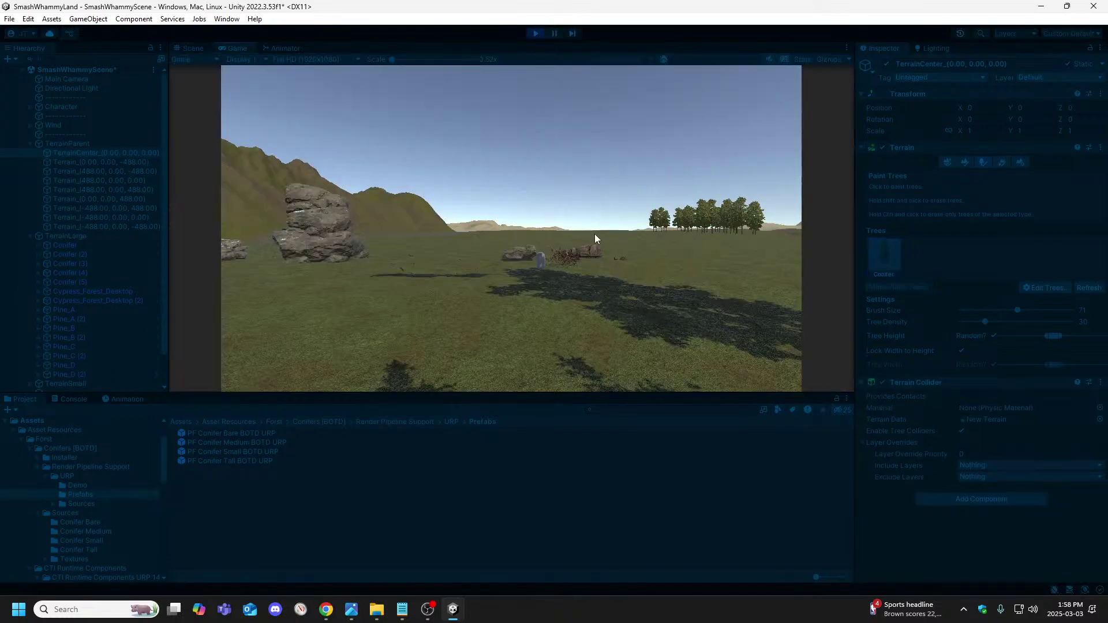
{"action": "left_click", "coordinate": [535, 33]}
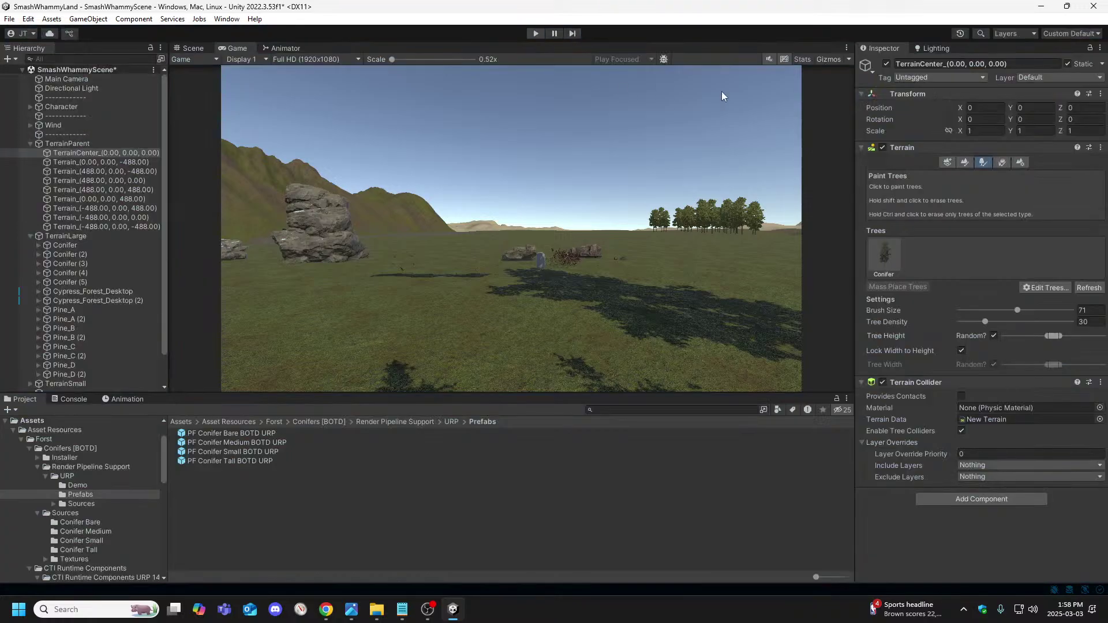
{"action": "left_click", "coordinate": [233, 47]}
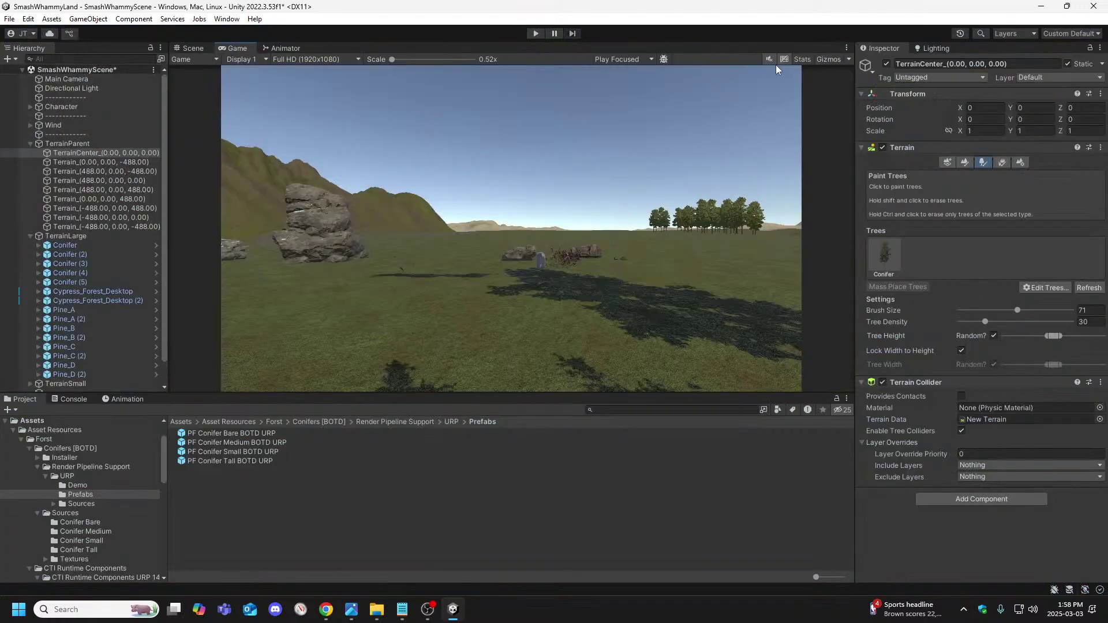
{"action": "left_click", "coordinate": [801, 60]}
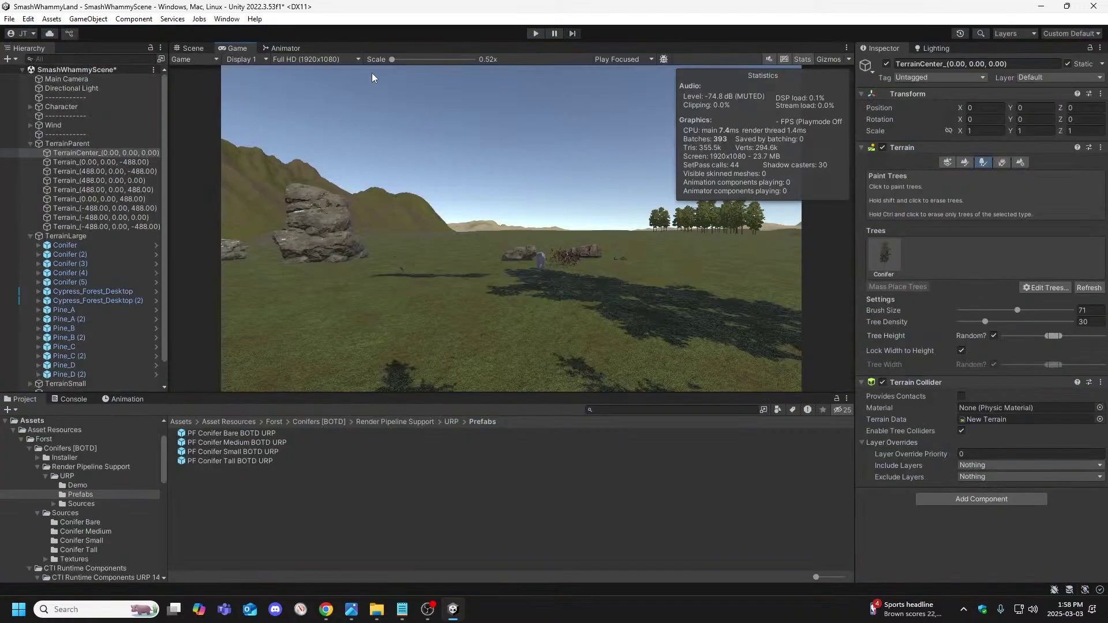
{"action": "left_click", "coordinate": [357, 60]}
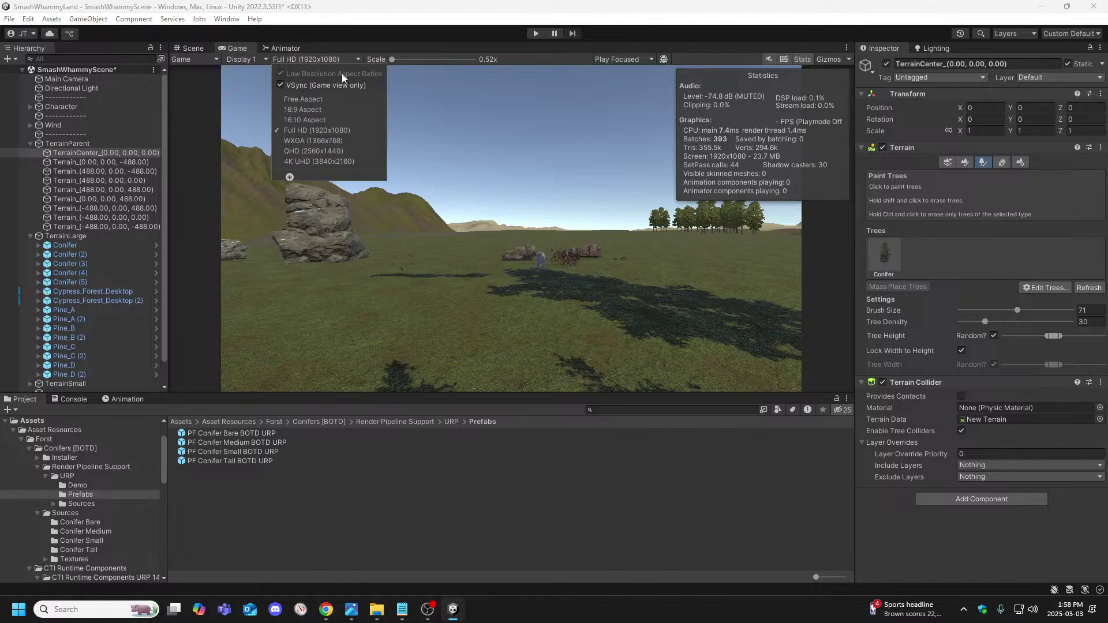
{"action": "left_click", "coordinate": [359, 58]}
{"action": "left_click", "coordinate": [180, 48]}
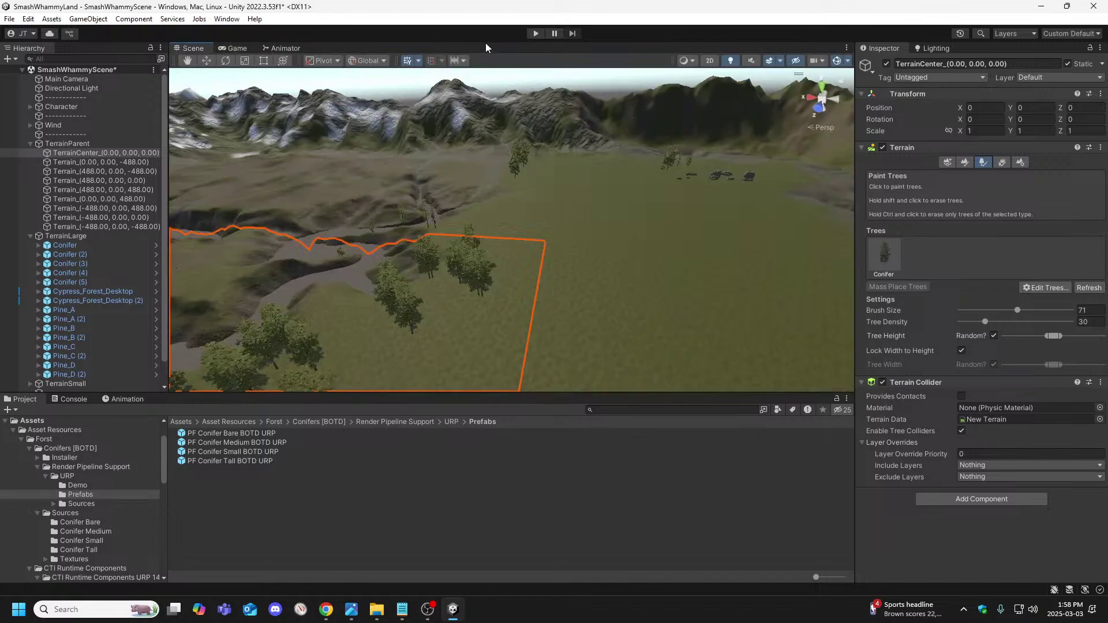
Play the scene with the statistics overlay on, moving across the plain and through the painted Conifer clusters, and exit play mode.
{"action": "left_click", "coordinate": [536, 33]}
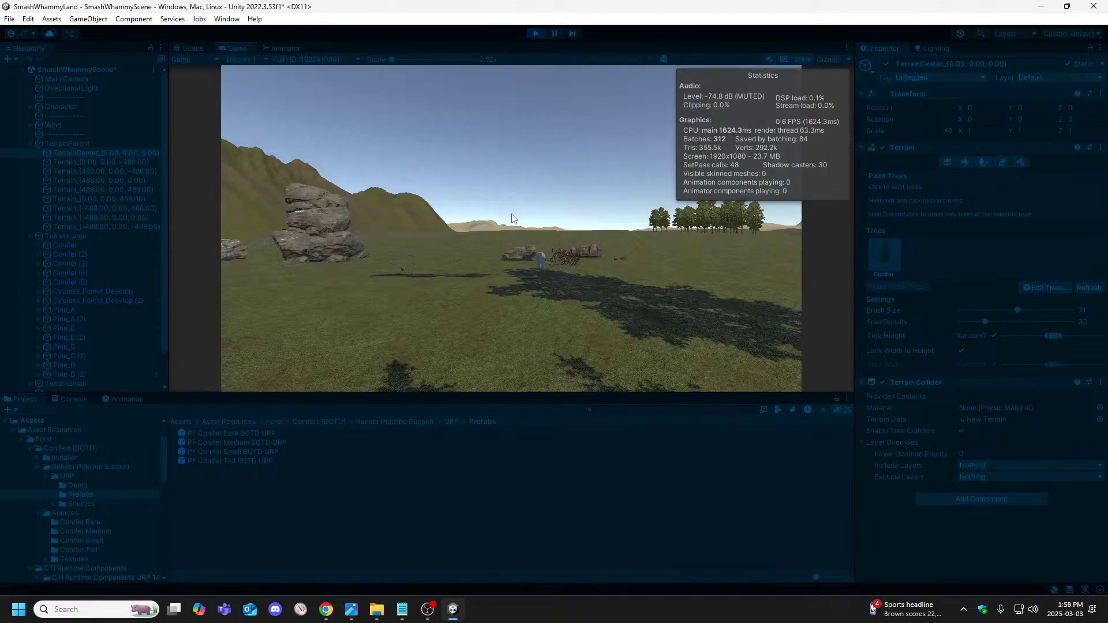
{"action": "left_click", "coordinate": [547, 180]}
{"action": "key", "text": "w"}
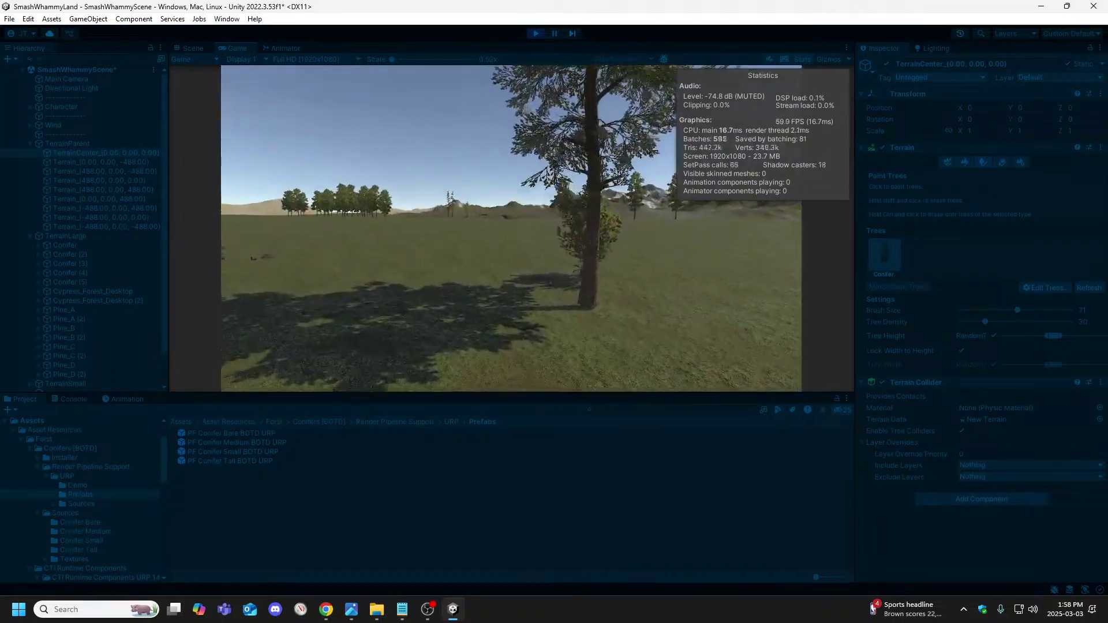
{"action": "key", "text": "a"}
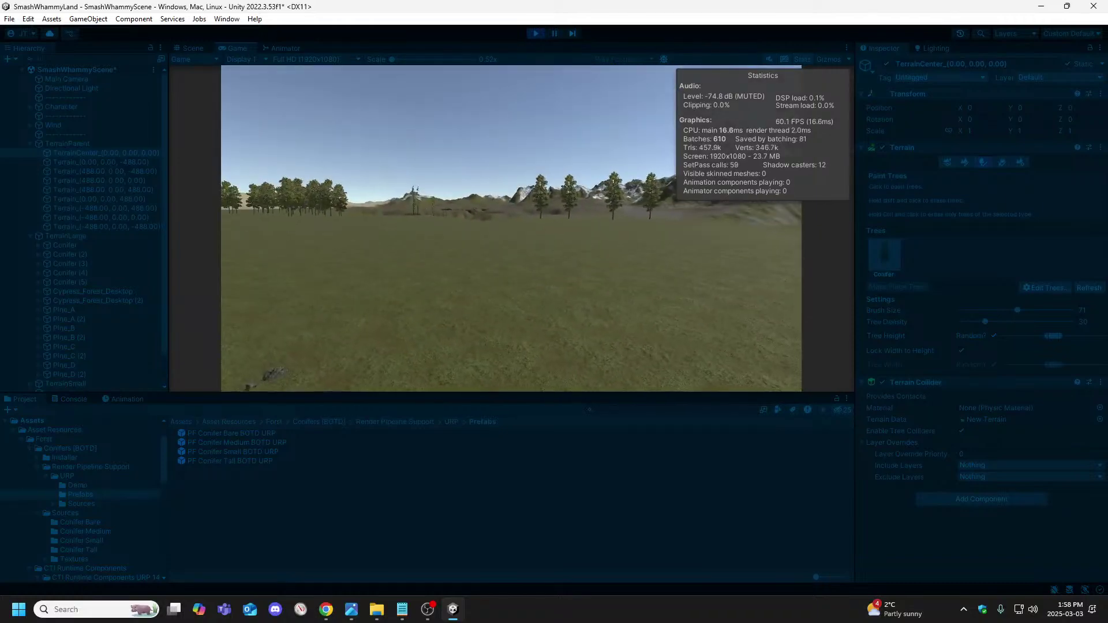
{"action": "key", "text": "w"}
{"action": "key", "text": "space"}
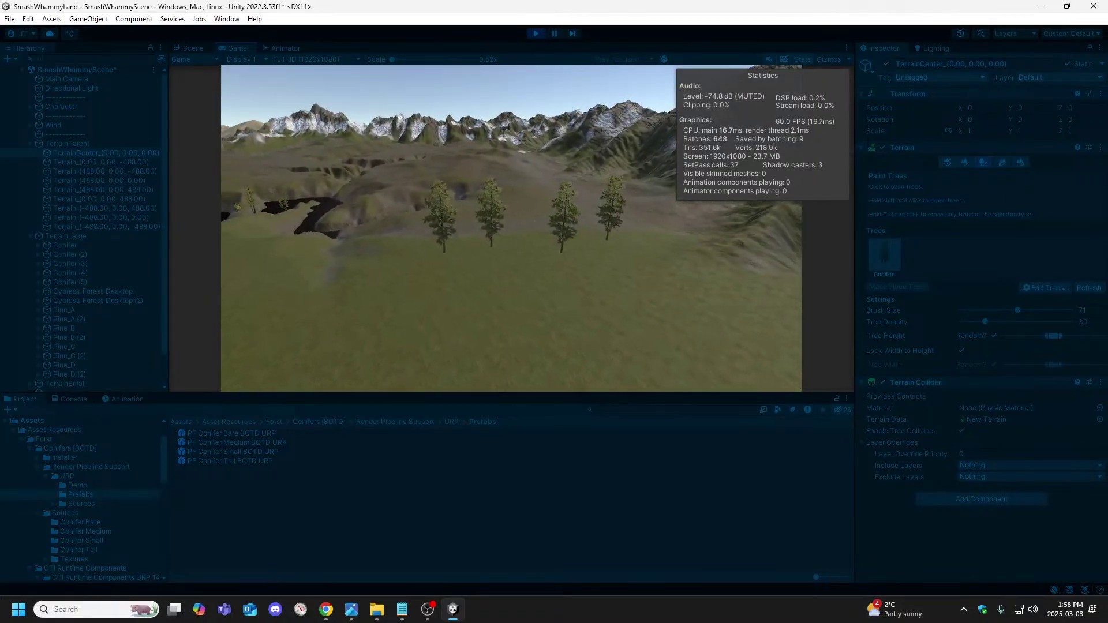
{"action": "key", "text": "w"}
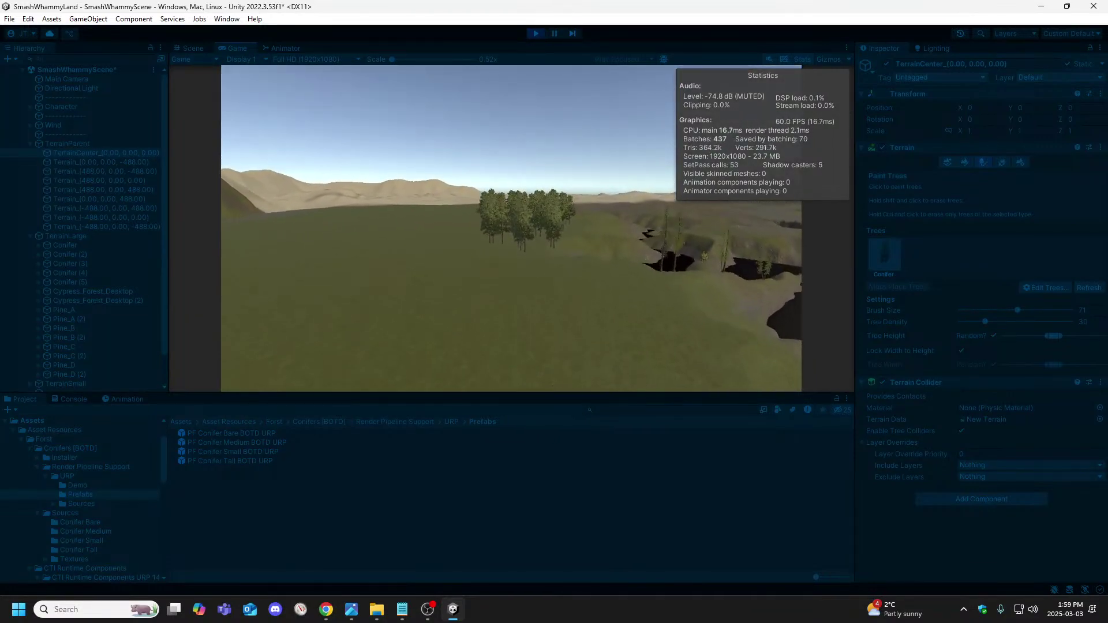
{"action": "key", "text": "w"}
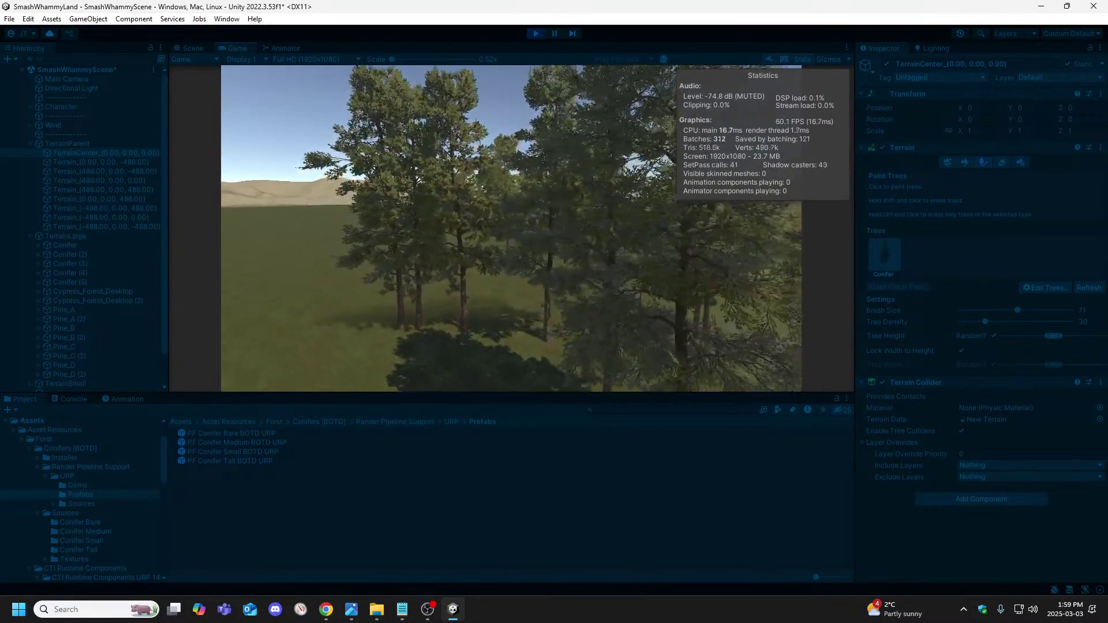
{"action": "key", "text": "w"}
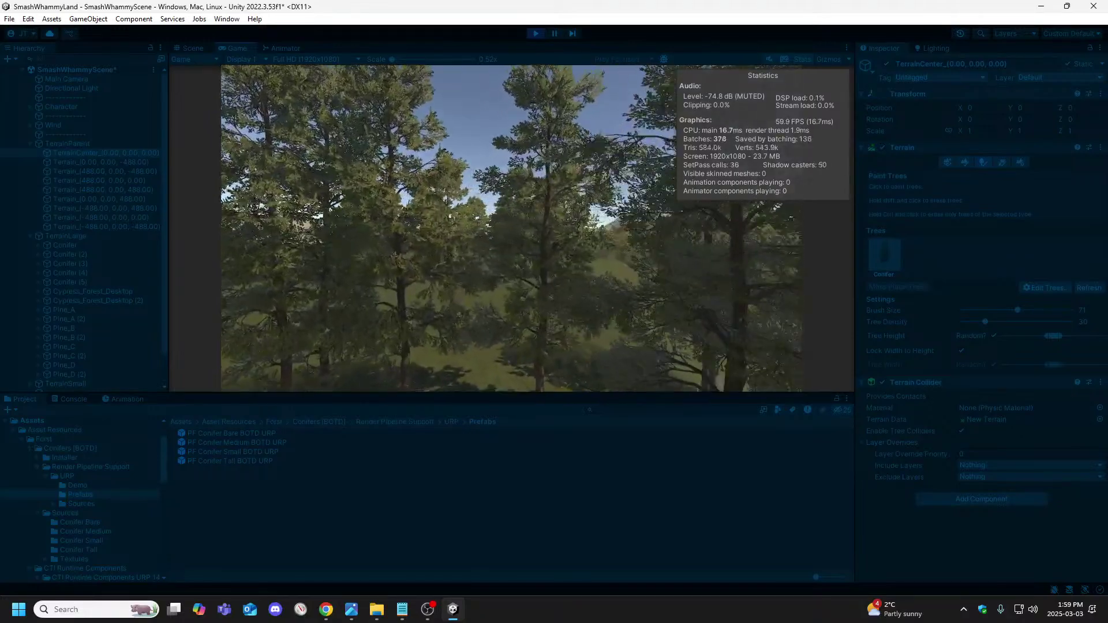
{"action": "key", "text": "w"}
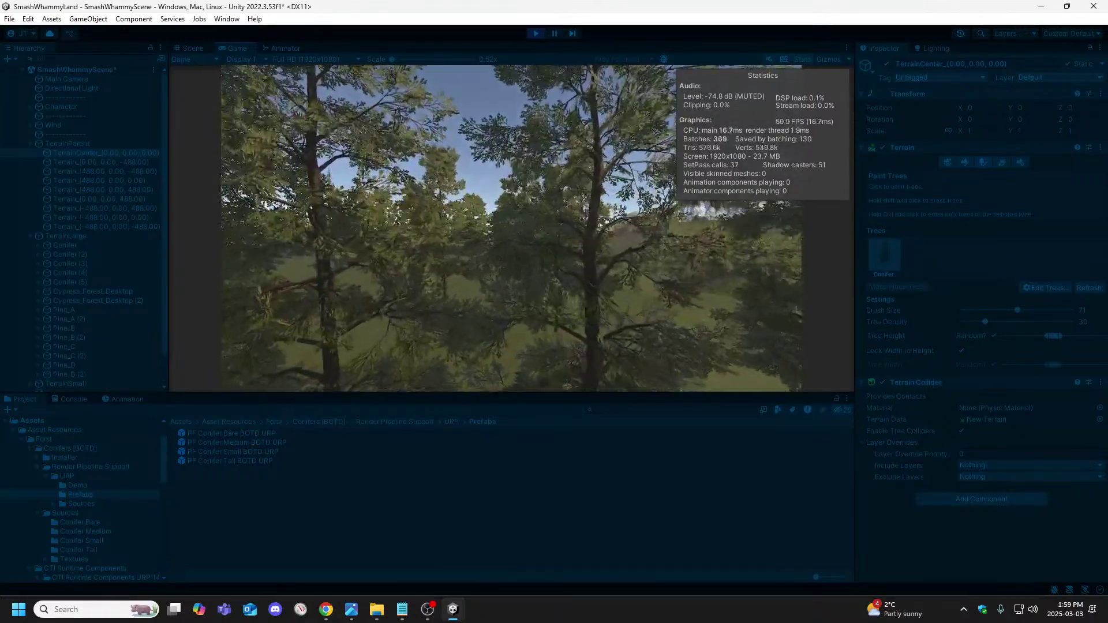
{"action": "key", "text": "w"}
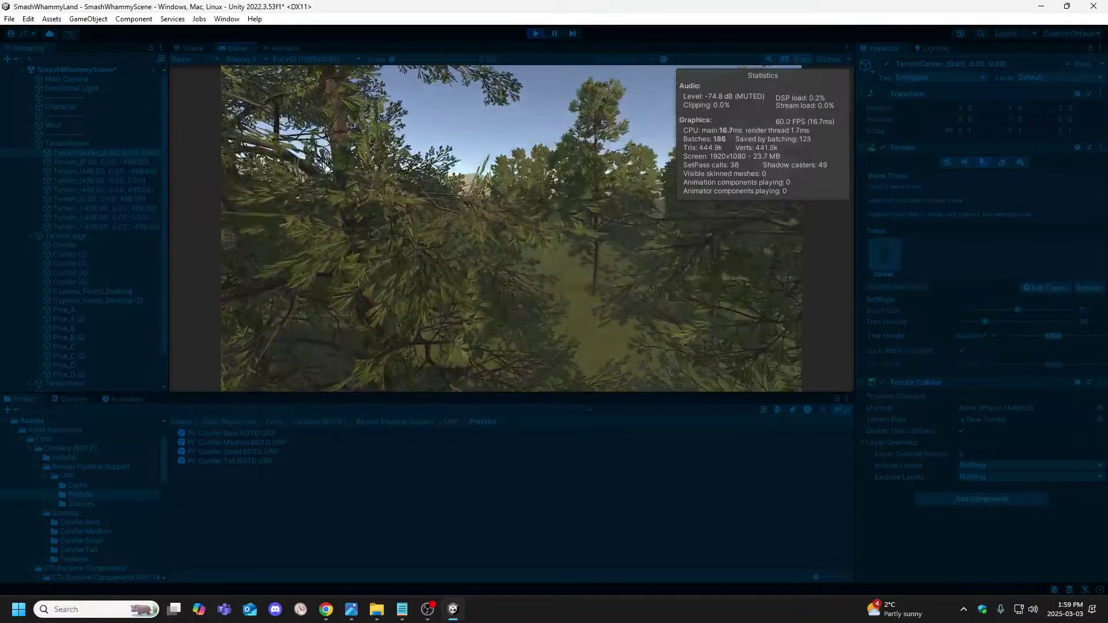
{"action": "key", "text": "w"}
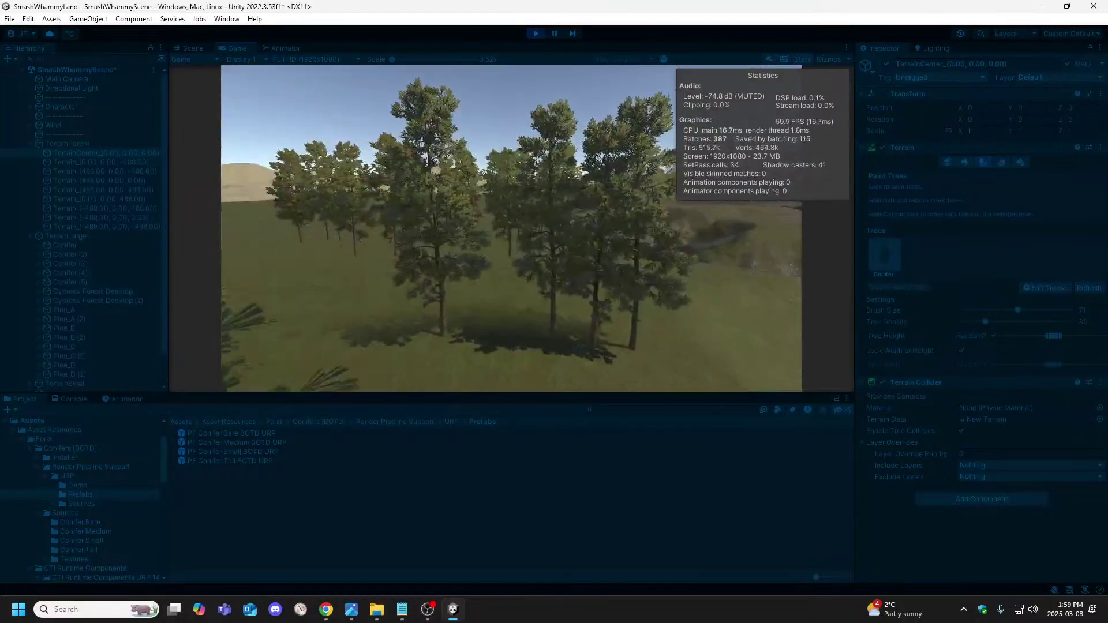
{"action": "key", "text": "w"}
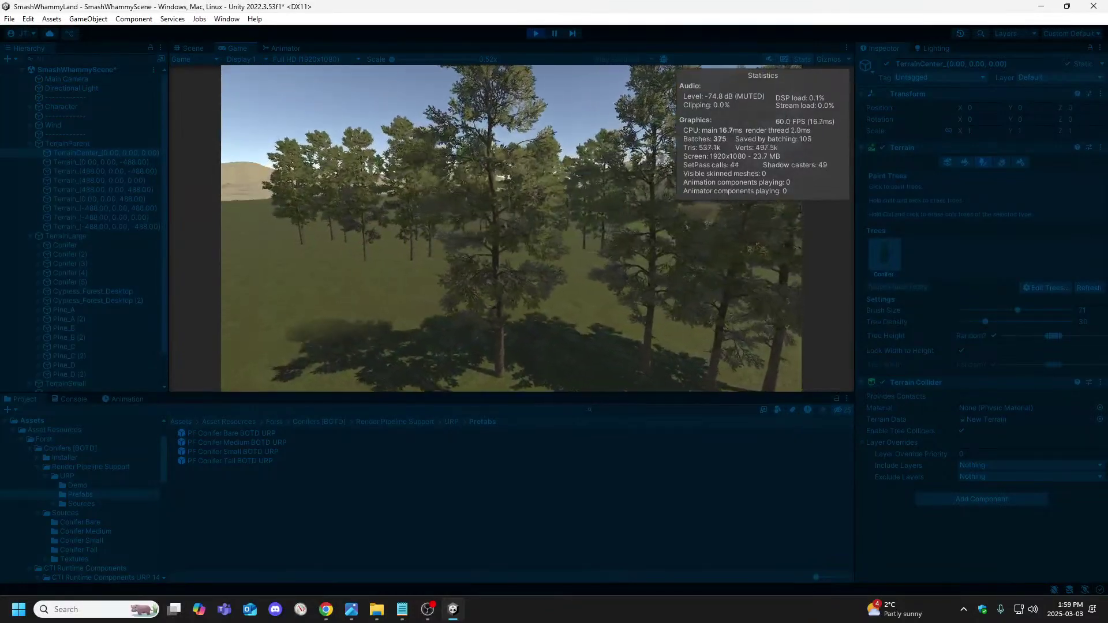
{"action": "key", "text": "w"}
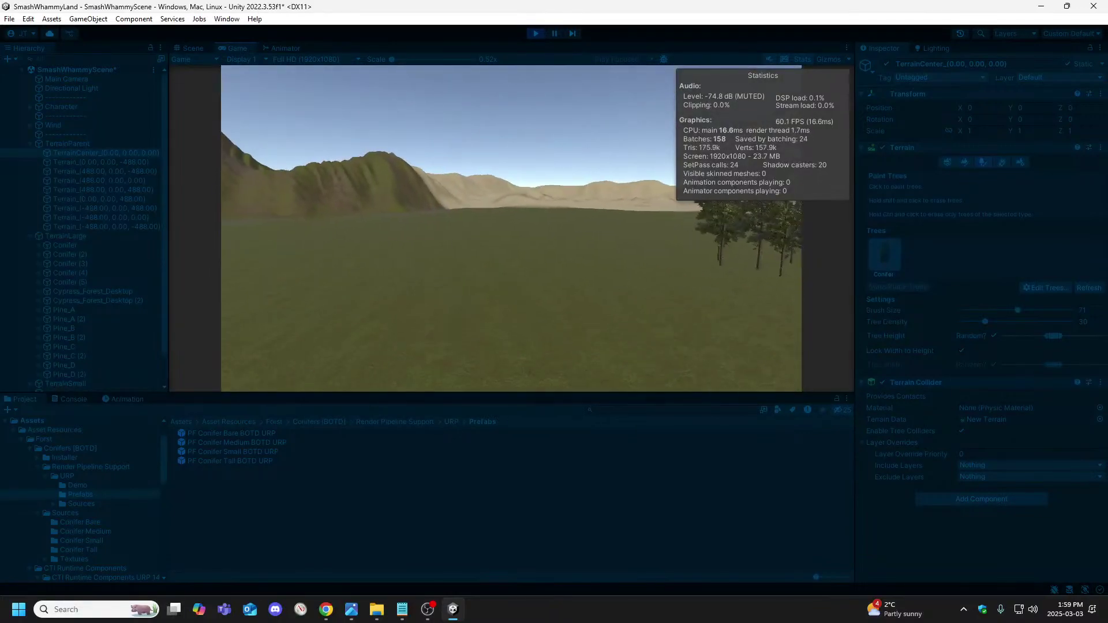
{"action": "key", "text": "w"}
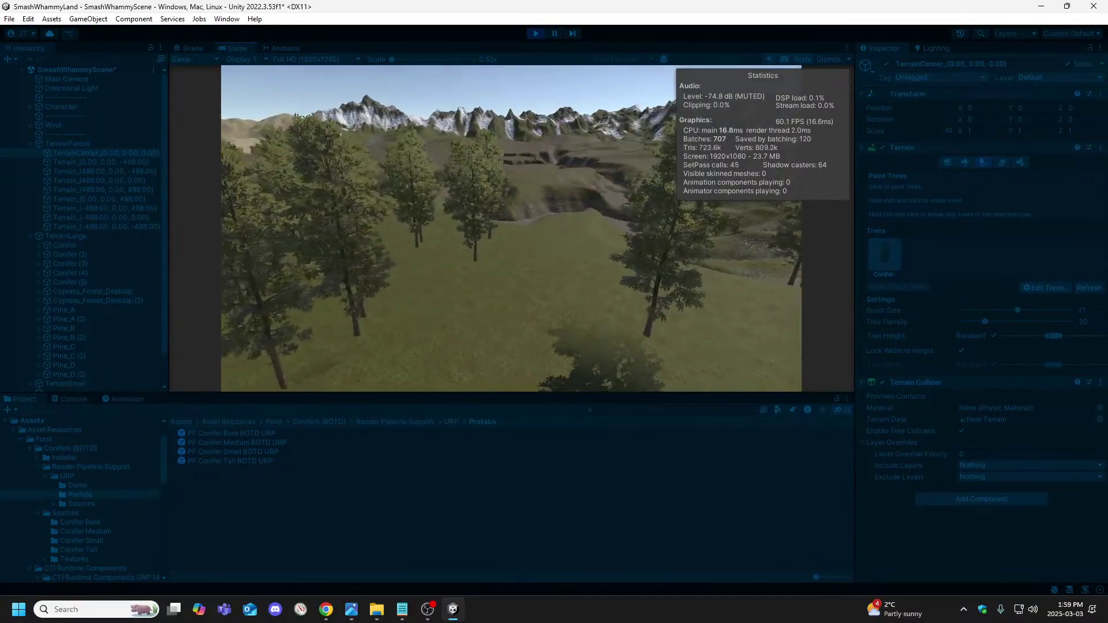
{"action": "key", "text": "w"}
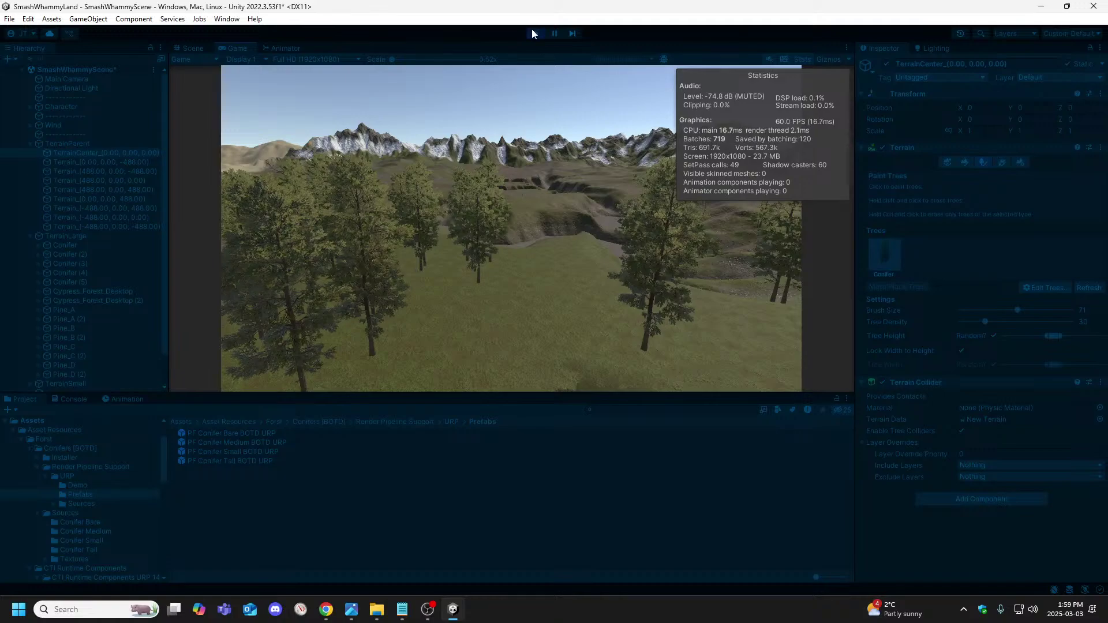
{"action": "left_click", "coordinate": [532, 31]}
Undo the painted Conifer clusters on the grass beside the river canyon.
{"action": "mouse_move", "coordinate": [587, 293]}
{"action": "right_mouse_down"}
{"action": "mouse_move", "coordinate": [415, 322]}
{"action": "mouse_move", "coordinate": [465, 311]}
{"action": "mouse_move", "coordinate": [457, 307]}
{"action": "mouse_move", "coordinate": [400, 328]}
{"action": "right_mouse_up"}
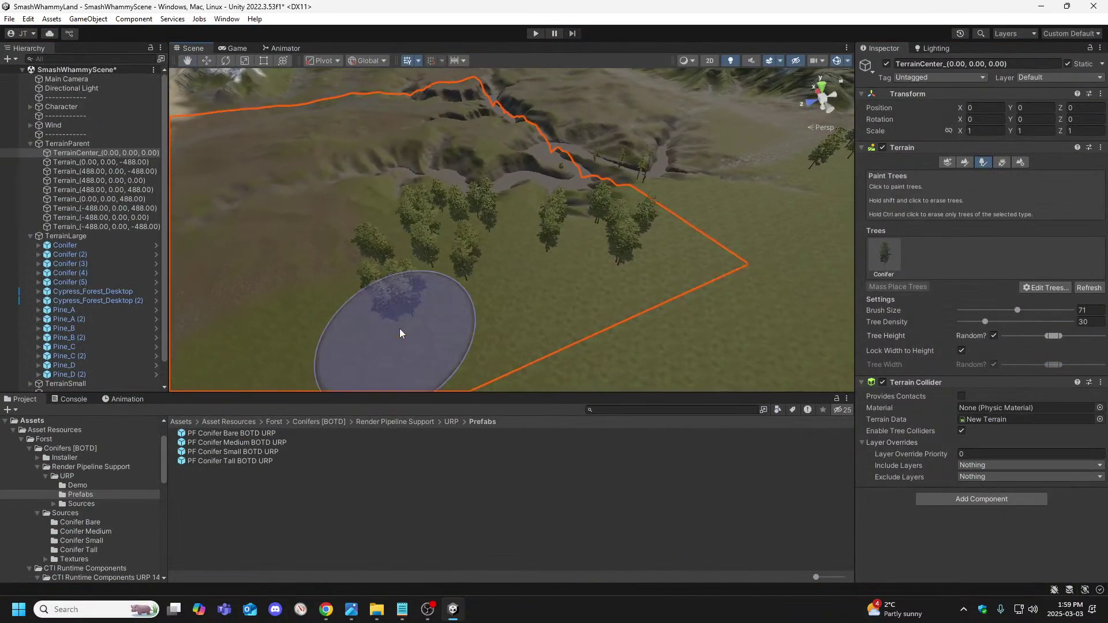
{"action": "key", "text": "ctrl+z"}
{"action": "key", "text": "ctrl+z"}
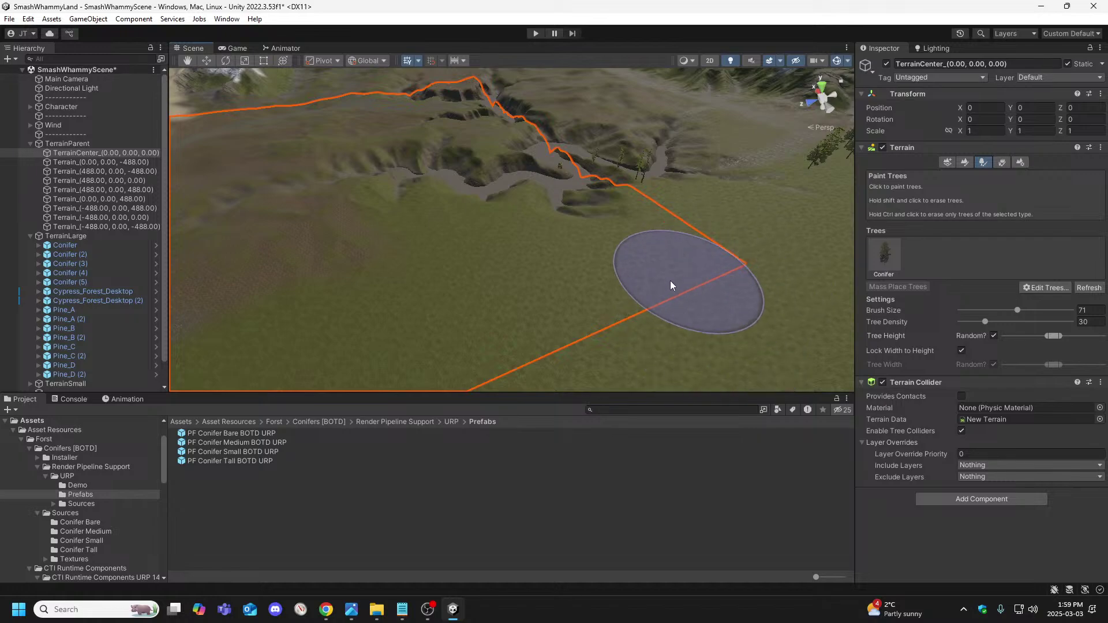
Collapse the TerrainParent group and scale the Conifer (3) tree uniformly to 0.7.
{"action": "right_click_drag", "start_coordinate": [648, 279], "coordinate": [747, 201]}
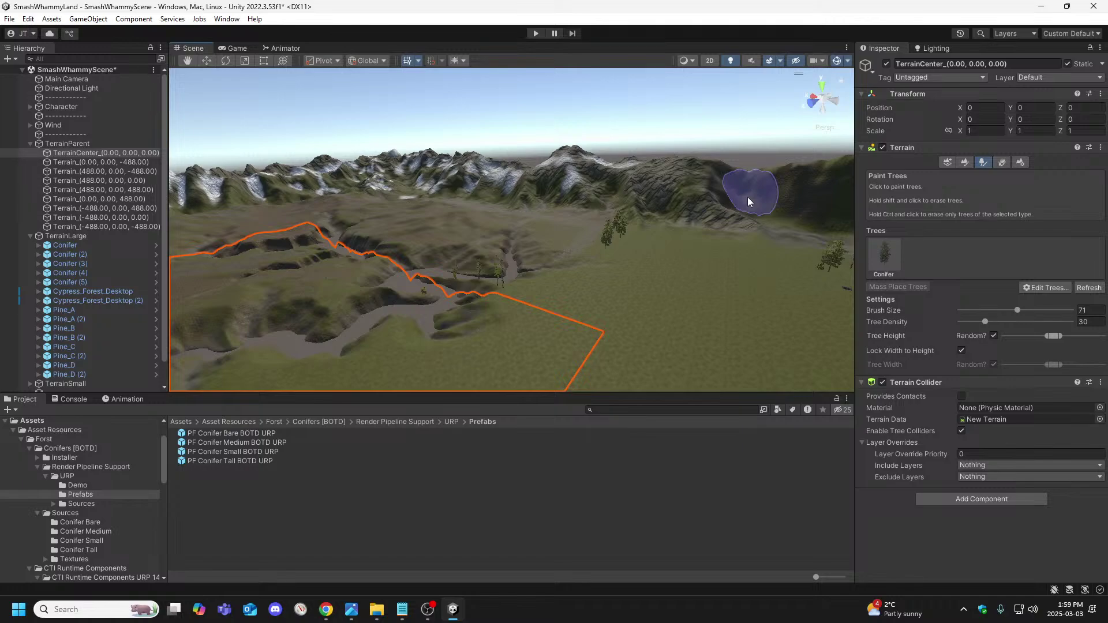
{"action": "mouse_move", "coordinate": [706, 260]}
{"action": "right_mouse_down"}
{"action": "mouse_move", "coordinate": [799, 275]}
{"action": "mouse_move", "coordinate": [634, 243]}
{"action": "mouse_move", "coordinate": [594, 320]}
{"action": "right_mouse_up"}
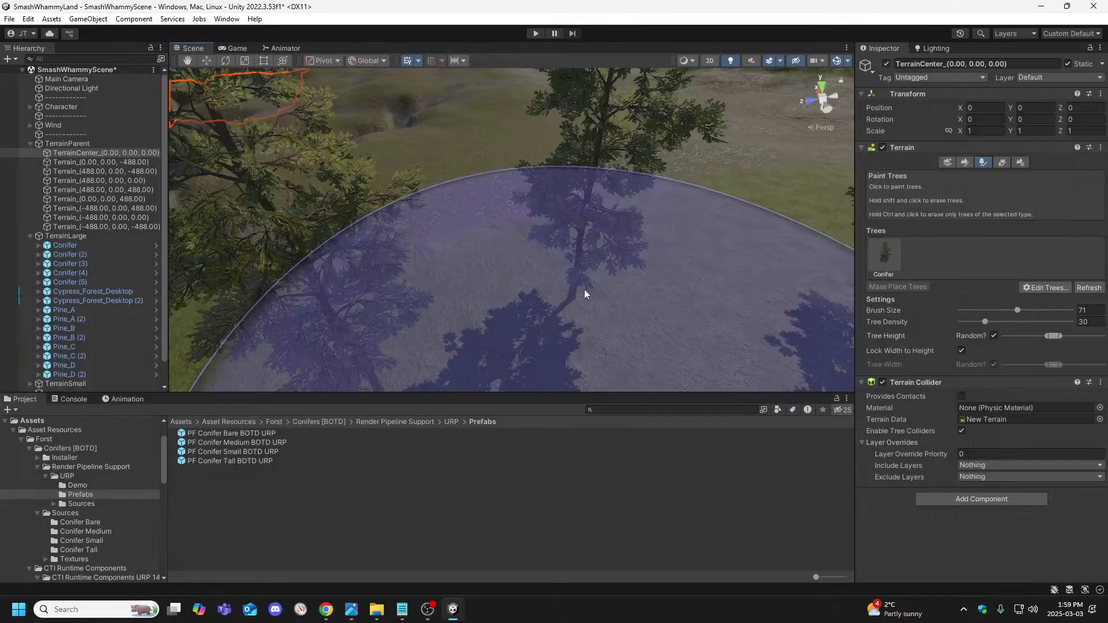
{"action": "left_click", "coordinate": [31, 144]}
{"action": "left_click", "coordinate": [64, 162]}
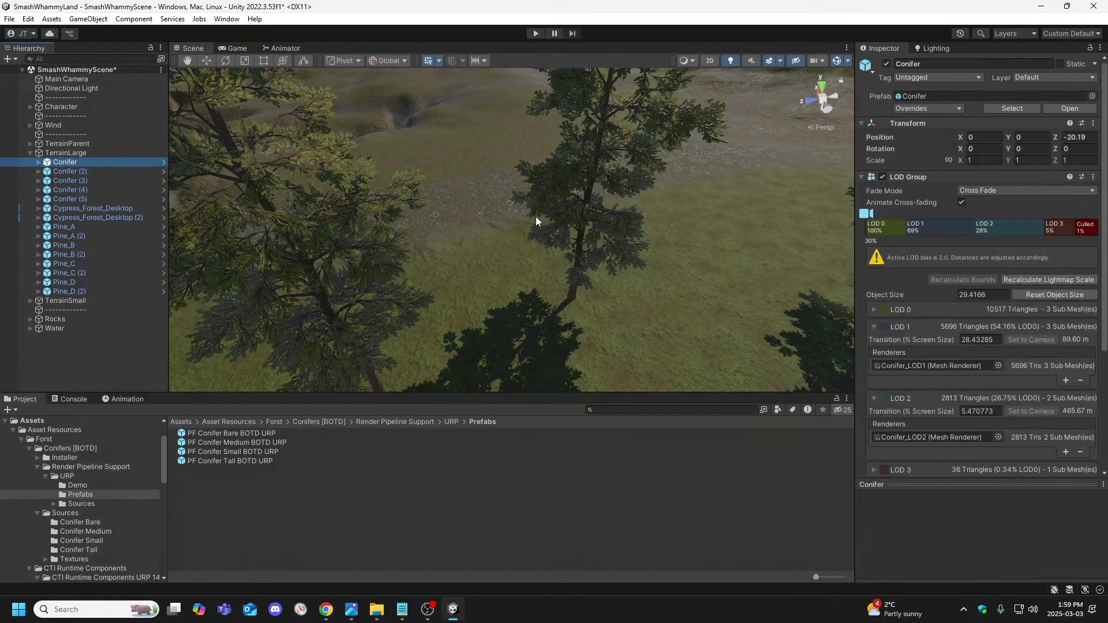
{"action": "left_click", "coordinate": [570, 283]}
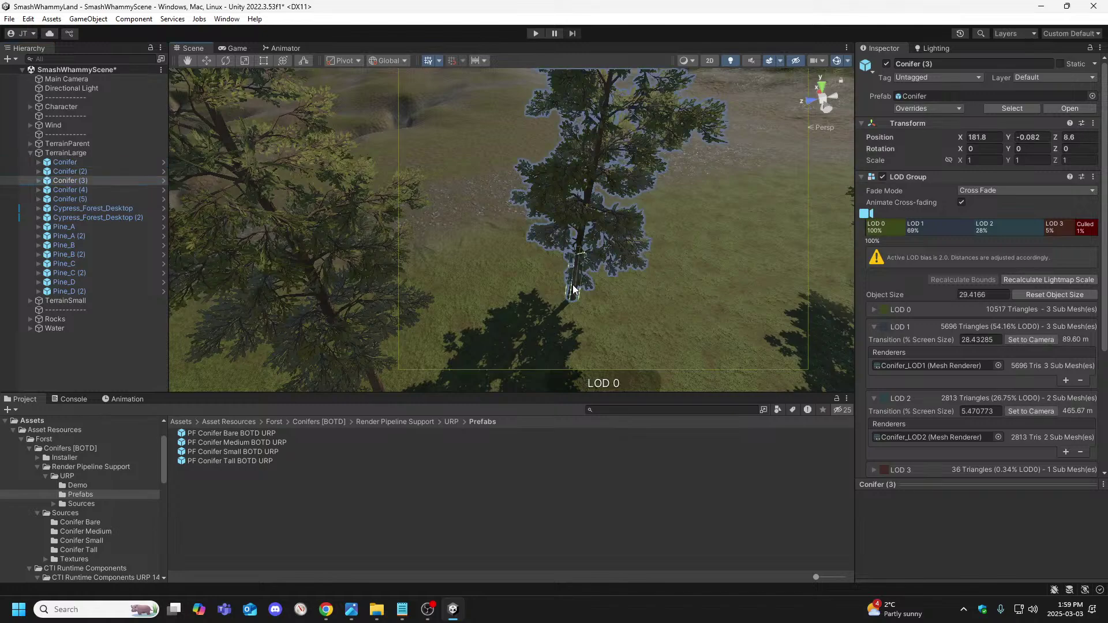
{"action": "left_click", "coordinate": [948, 161]}
{"action": "type", "text": ".7"}
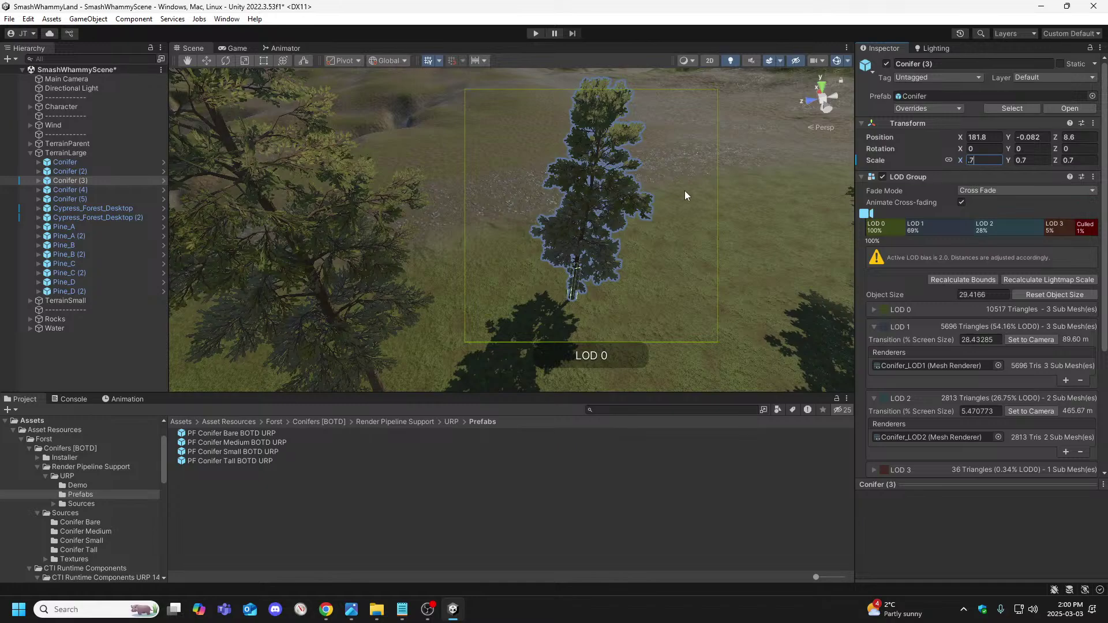
Scale the neighbouring Conifer (5) tree uniformly to 0.9.
{"action": "right_click_drag", "start_coordinate": [684, 195], "coordinate": [619, 177]}
{"action": "left_click", "coordinate": [632, 190]}
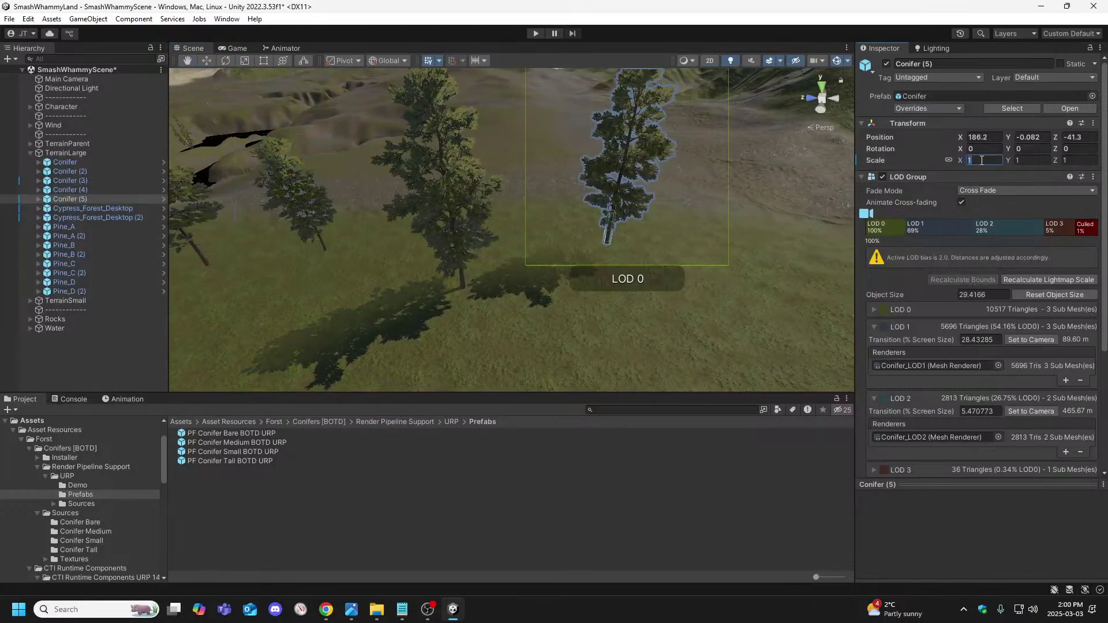
{"action": "type", "text": ".9"}
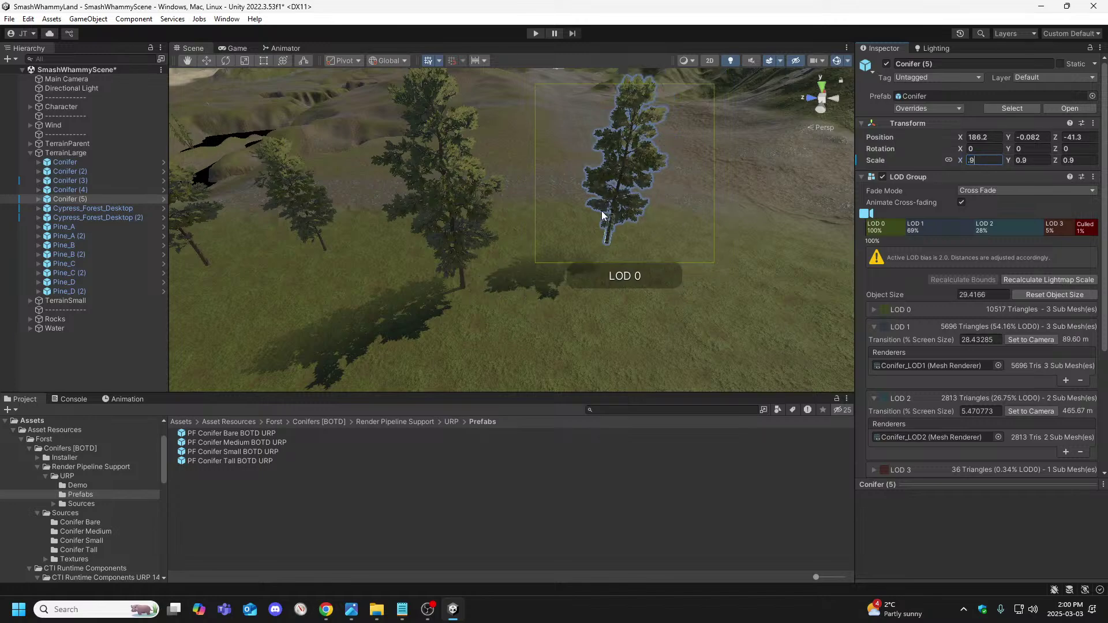
Paint Conifer clusters on the centre terrain's grass beside the river canyon with brush size 71 and tree density 30.
{"action": "right_click_drag", "start_coordinate": [602, 215], "coordinate": [802, 293]}
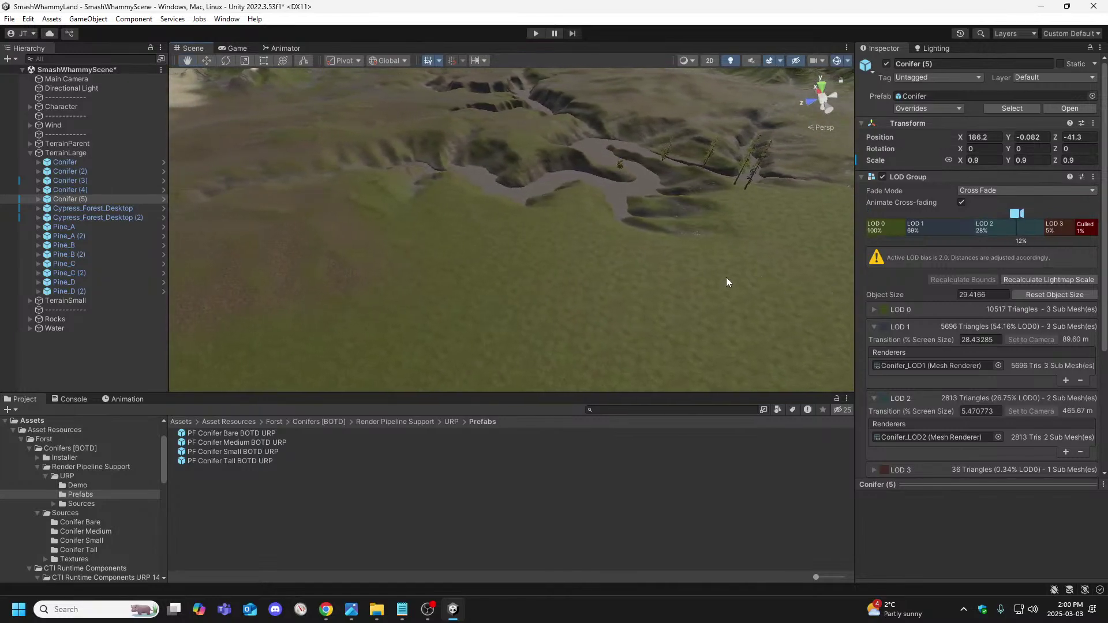
{"action": "left_click", "coordinate": [511, 270]}
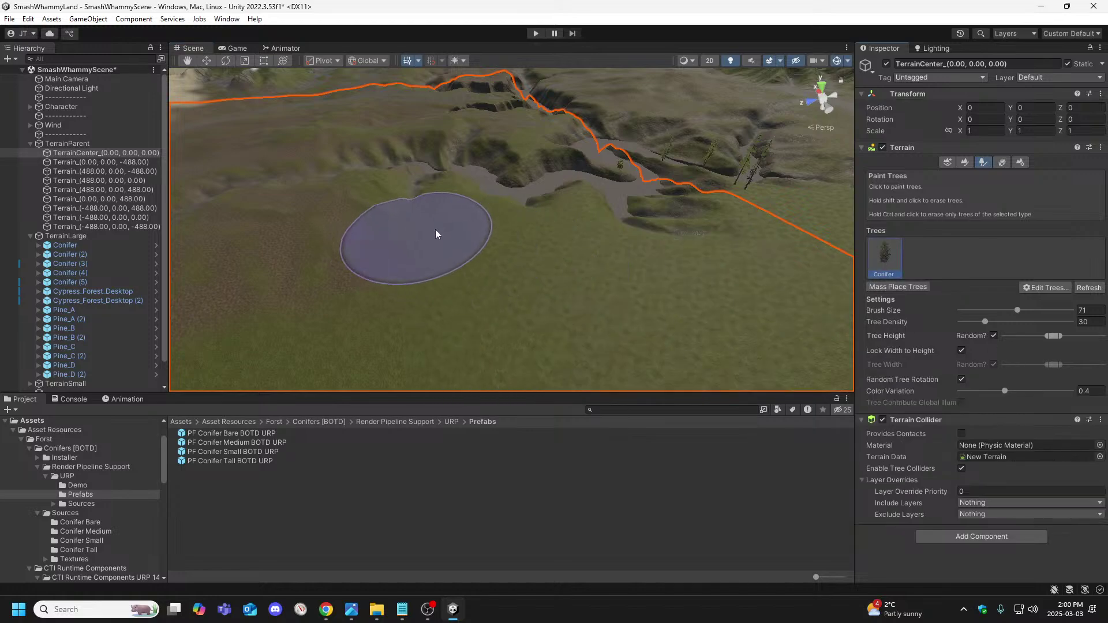
{"action": "left_click", "coordinate": [885, 263]}
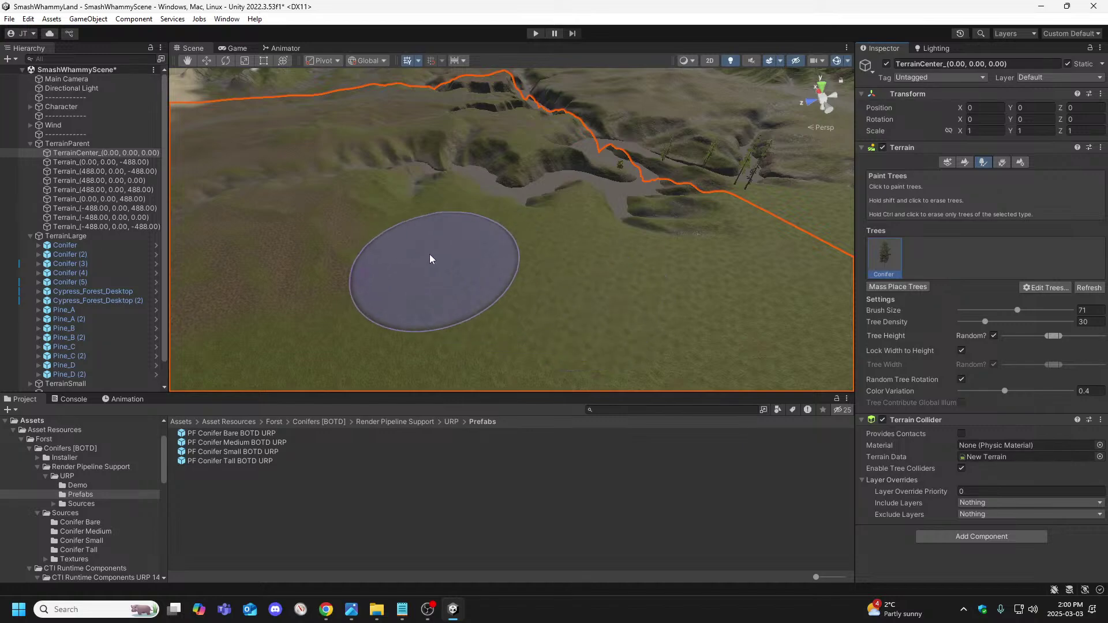
{"action": "left_click", "coordinate": [477, 242]}
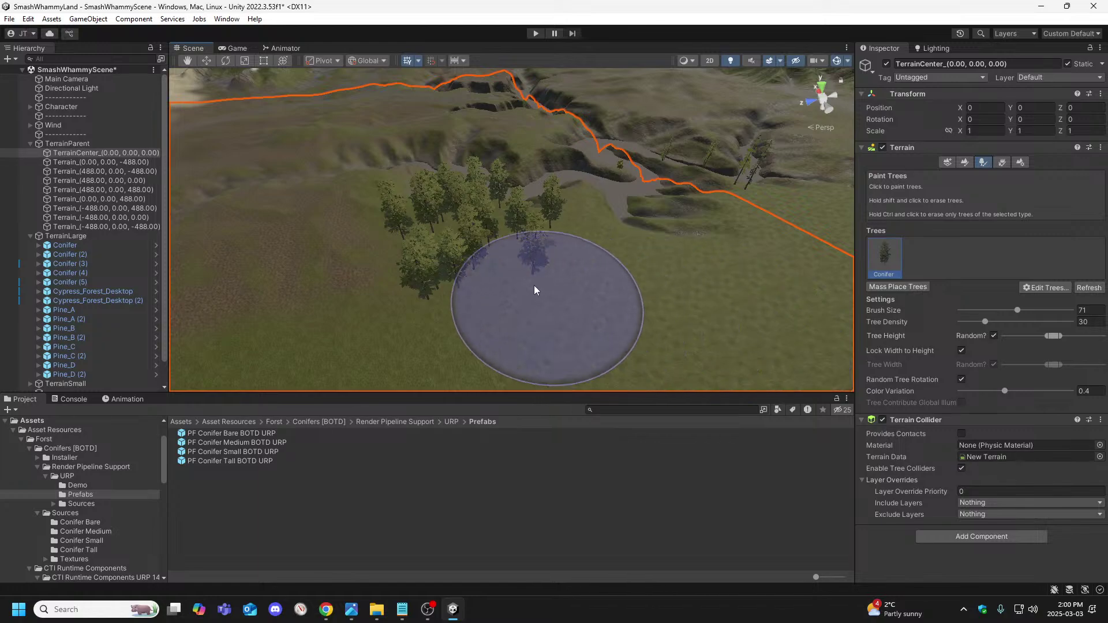
{"action": "mouse_move", "coordinate": [534, 289]}
{"action": "right_mouse_down"}
{"action": "mouse_move", "coordinate": [388, 275]}
{"action": "mouse_move", "coordinate": [487, 311]}
{"action": "mouse_move", "coordinate": [725, 339]}
{"action": "mouse_move", "coordinate": [848, 332]}
{"action": "mouse_move", "coordinate": [732, 283]}
{"action": "mouse_move", "coordinate": [627, 297]}
{"action": "right_mouse_up"}
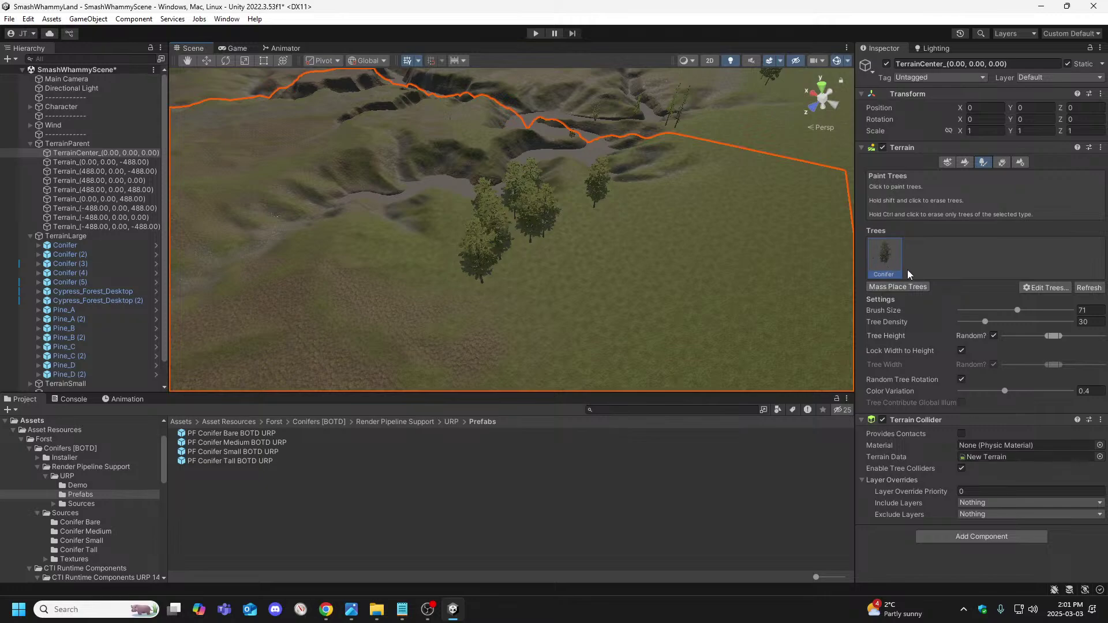
{"action": "left_click", "coordinate": [741, 246]}
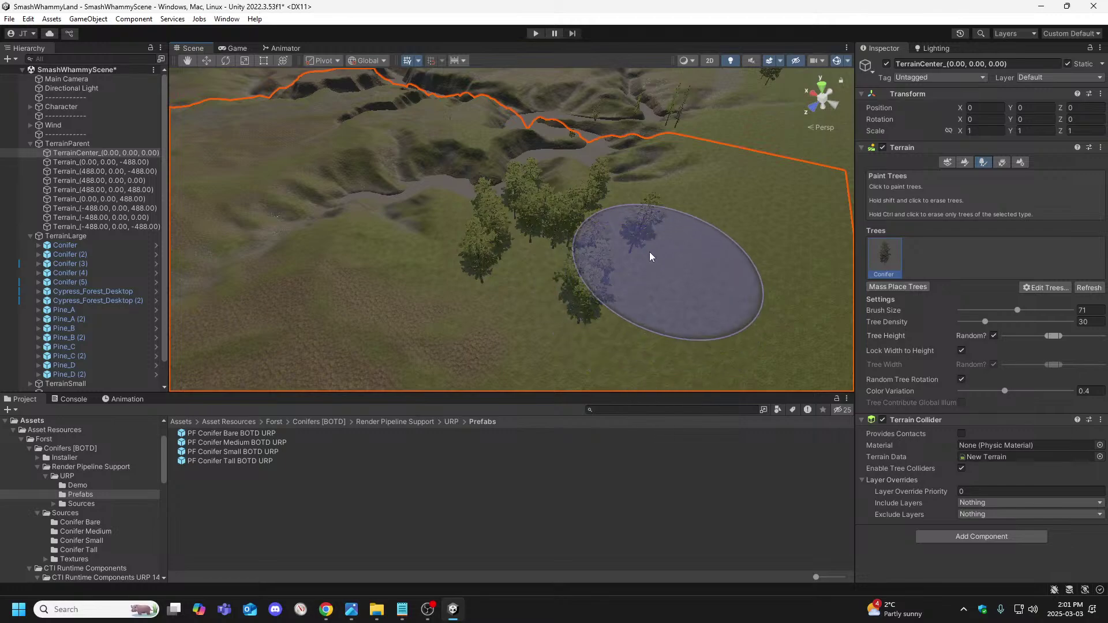
Erase part of the painted Conifer cluster beside the river canyon and repaint that grass with more Conifers at brush size 71.
{"action": "left_click_drag", "start_coordinate": [650, 251], "coordinate": [547, 231], "text": "shift"}
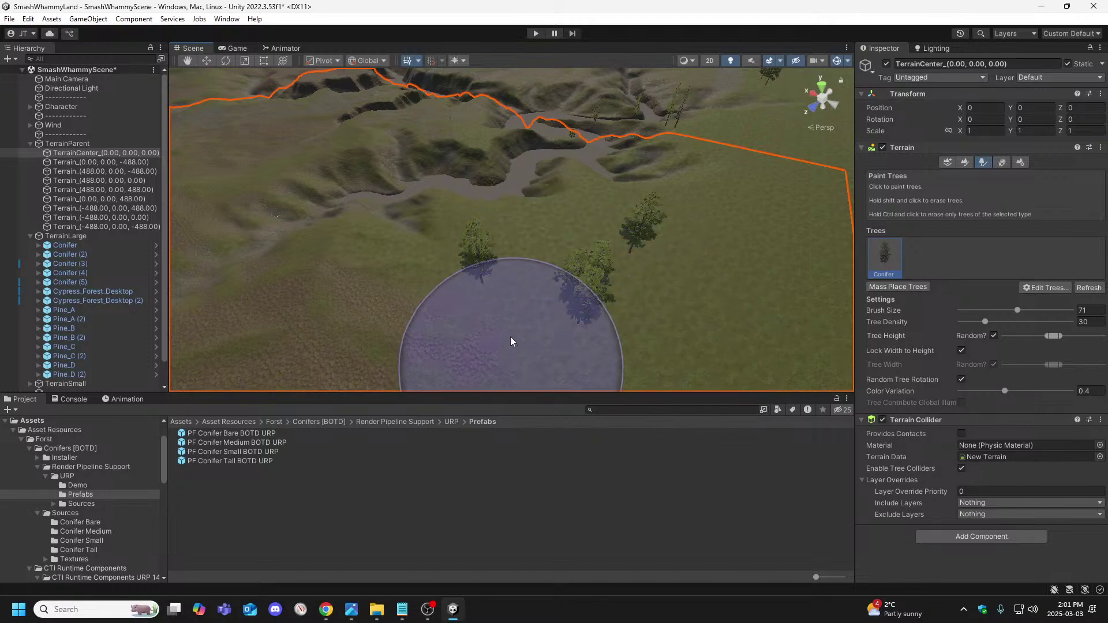
{"action": "left_click", "coordinate": [549, 225]}
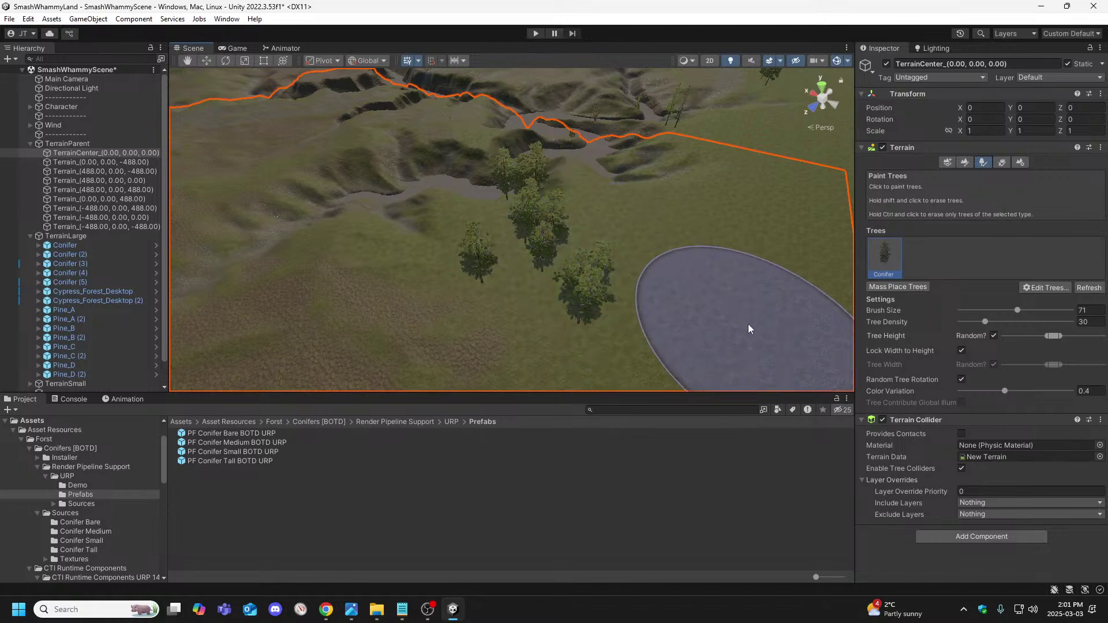
{"action": "left_click_drag", "start_coordinate": [669, 233], "coordinate": [741, 315]}
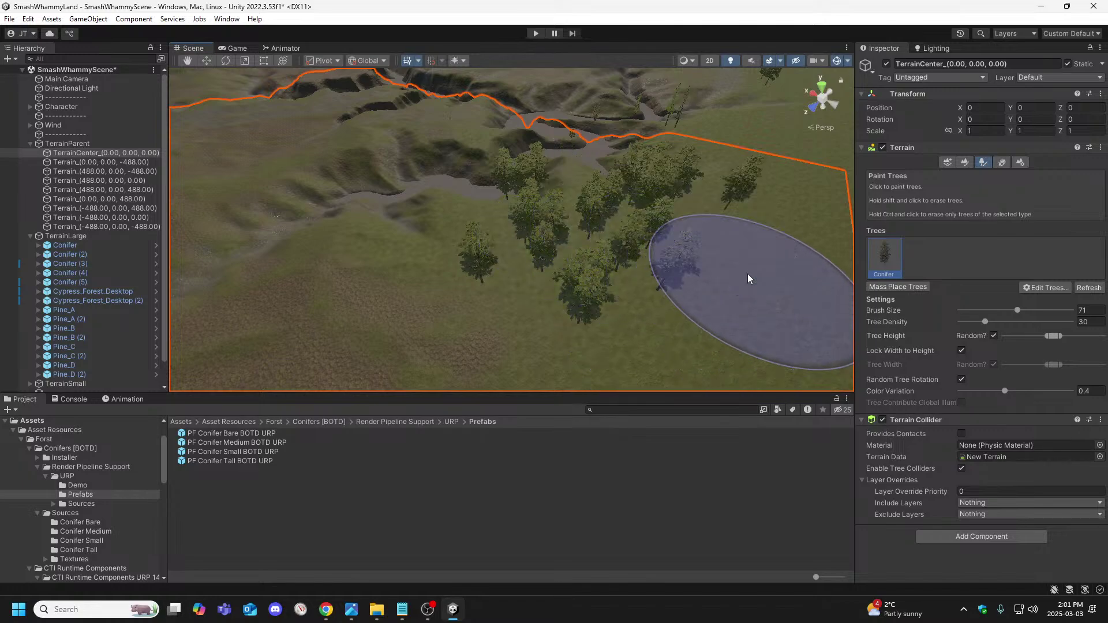
Examine the painted Conifers beside the river up close and compare how they select with the Conifer object in the TerrainLarge group.
{"action": "right_click_drag", "start_coordinate": [729, 350], "coordinate": [842, 299]}
{"action": "right_click_drag", "start_coordinate": [961, 307], "coordinate": [1039, 308]}
{"action": "mouse_move", "coordinate": [756, 359]}
{"action": "right_mouse_down"}
{"action": "mouse_move", "coordinate": [739, 348]}
{"action": "mouse_move", "coordinate": [774, 336]}
{"action": "mouse_move", "coordinate": [817, 346]}
{"action": "mouse_move", "coordinate": [631, 322]}
{"action": "right_mouse_up"}
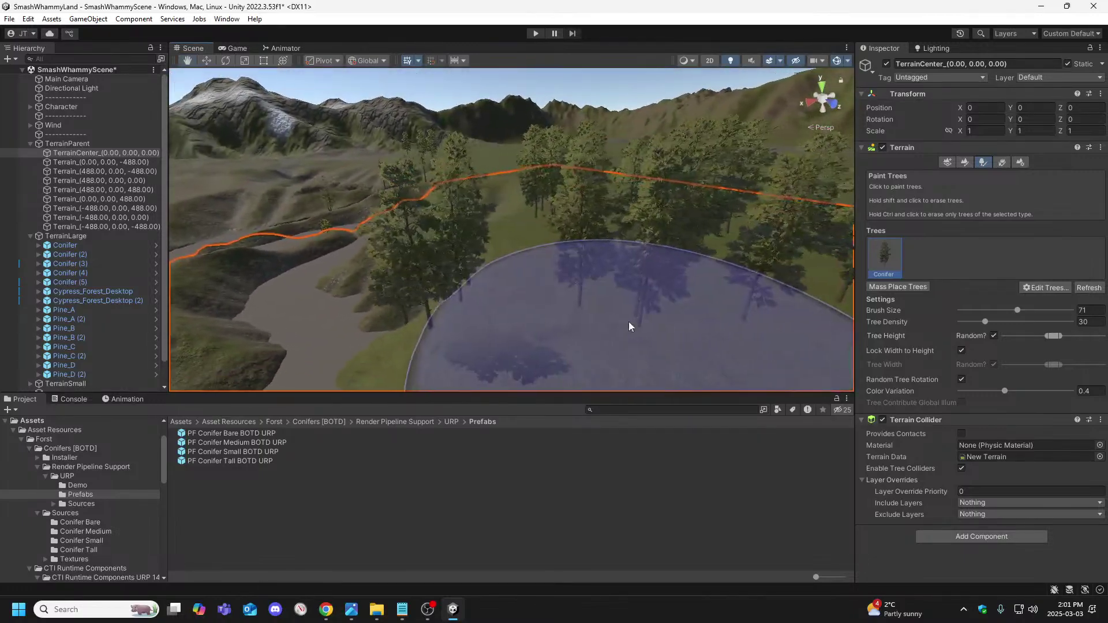
{"action": "left_click", "coordinate": [80, 245]}
{"action": "mouse_move", "coordinate": [574, 289]}
{"action": "right_mouse_down"}
{"action": "mouse_move", "coordinate": [572, 304]}
{"action": "mouse_move", "coordinate": [539, 307]}
{"action": "mouse_move", "coordinate": [546, 323]}
{"action": "mouse_move", "coordinate": [569, 299]}
{"action": "right_mouse_up"}
{"action": "left_click", "coordinate": [570, 286]}
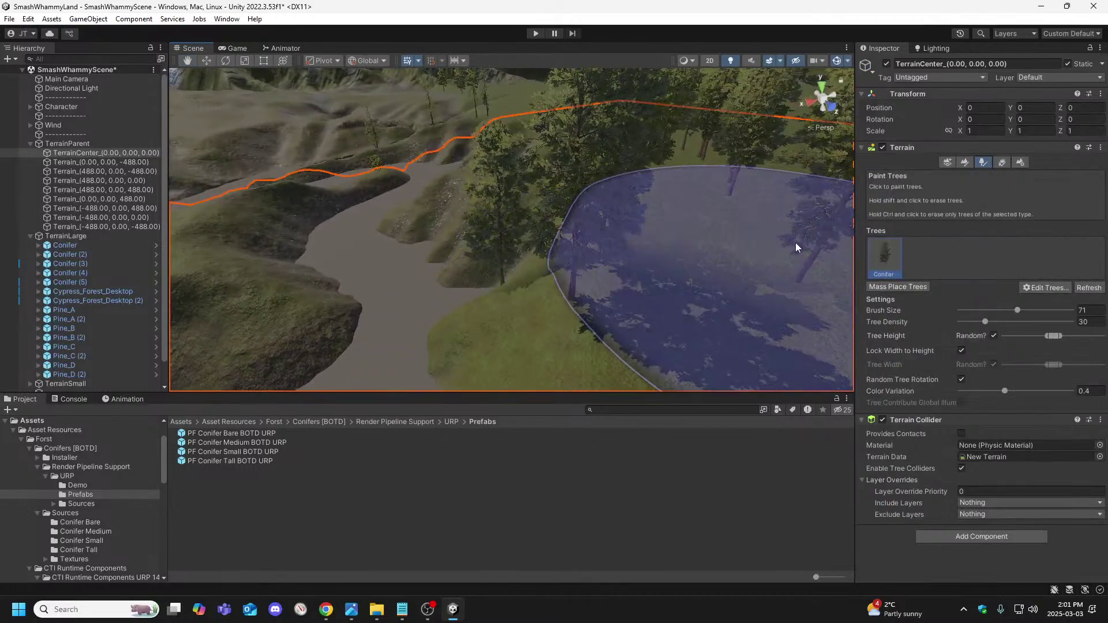
{"action": "left_click", "coordinate": [30, 144]}
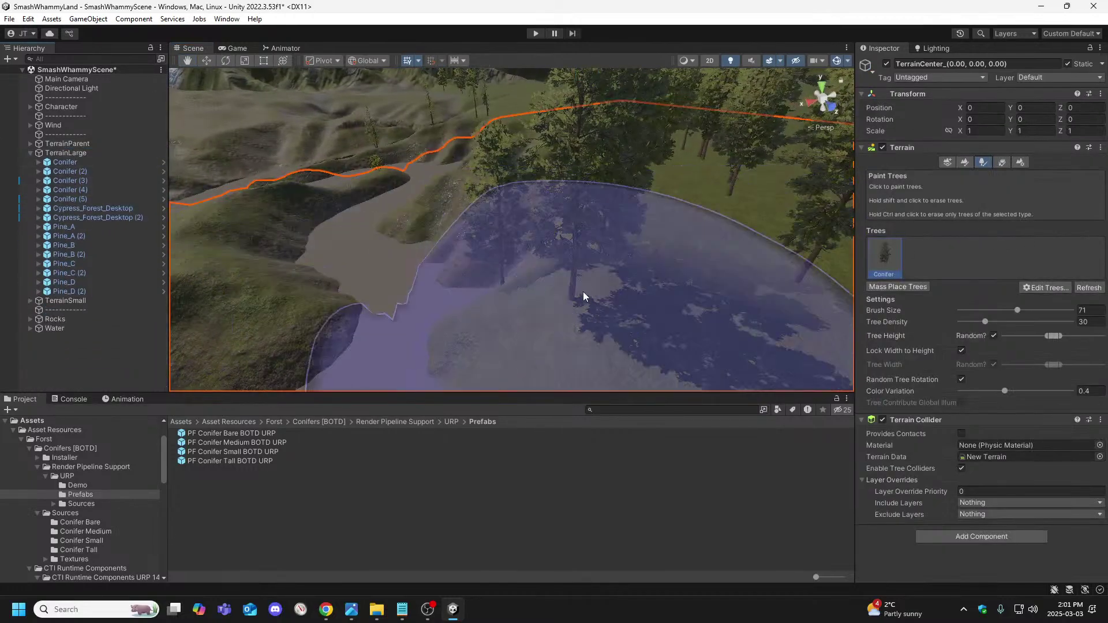
{"action": "left_click", "coordinate": [69, 161]}
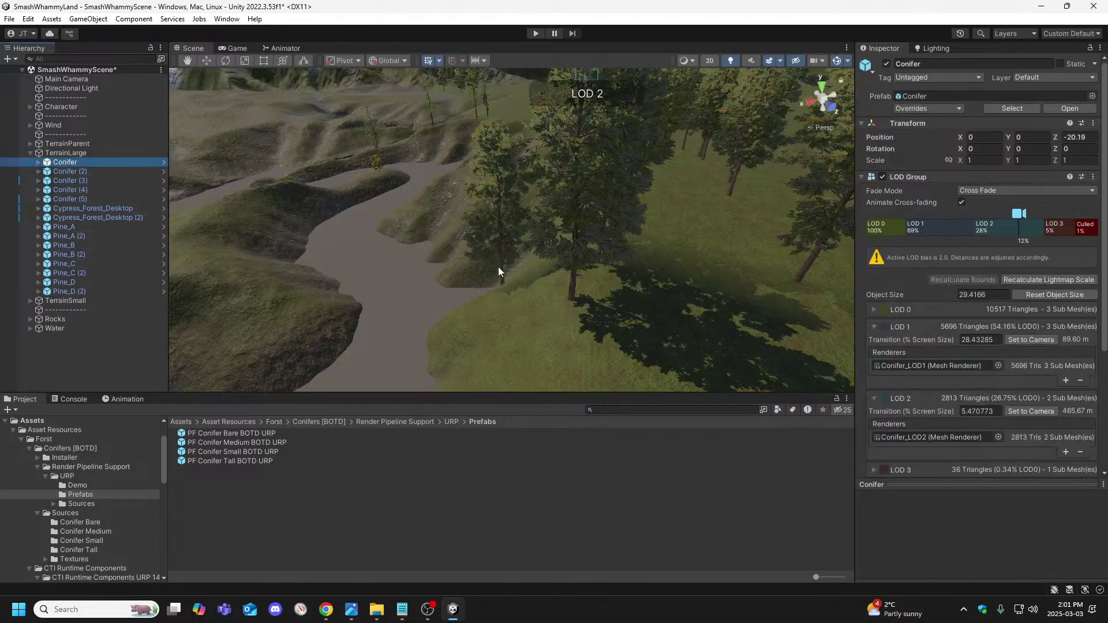
{"action": "left_click", "coordinate": [573, 289]}
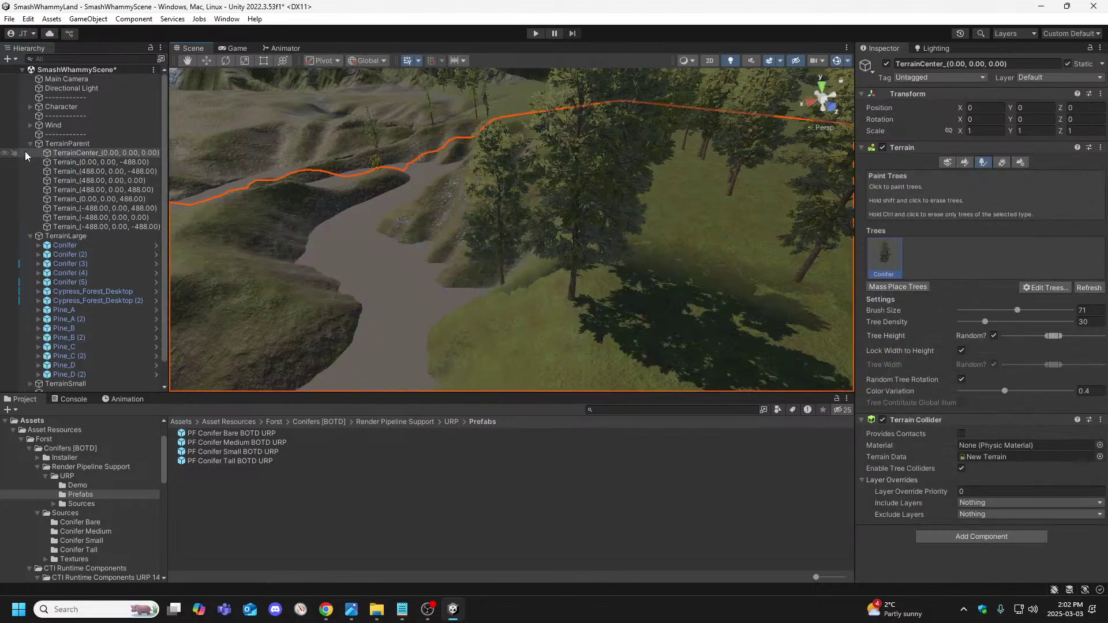
{"action": "left_click", "coordinate": [30, 143]}
{"action": "mouse_move", "coordinate": [679, 274]}
{"action": "right_mouse_down"}
{"action": "mouse_move", "coordinate": [762, 277]}
{"action": "mouse_move", "coordinate": [809, 250]}
{"action": "mouse_move", "coordinate": [842, 252]}
{"action": "mouse_move", "coordinate": [864, 198]}
{"action": "mouse_move", "coordinate": [618, 240]}
{"action": "mouse_move", "coordinate": [730, 231]}
{"action": "mouse_move", "coordinate": [865, 250]}
{"action": "mouse_move", "coordinate": [754, 265]}
{"action": "mouse_move", "coordinate": [368, 262]}
{"action": "right_mouse_up"}
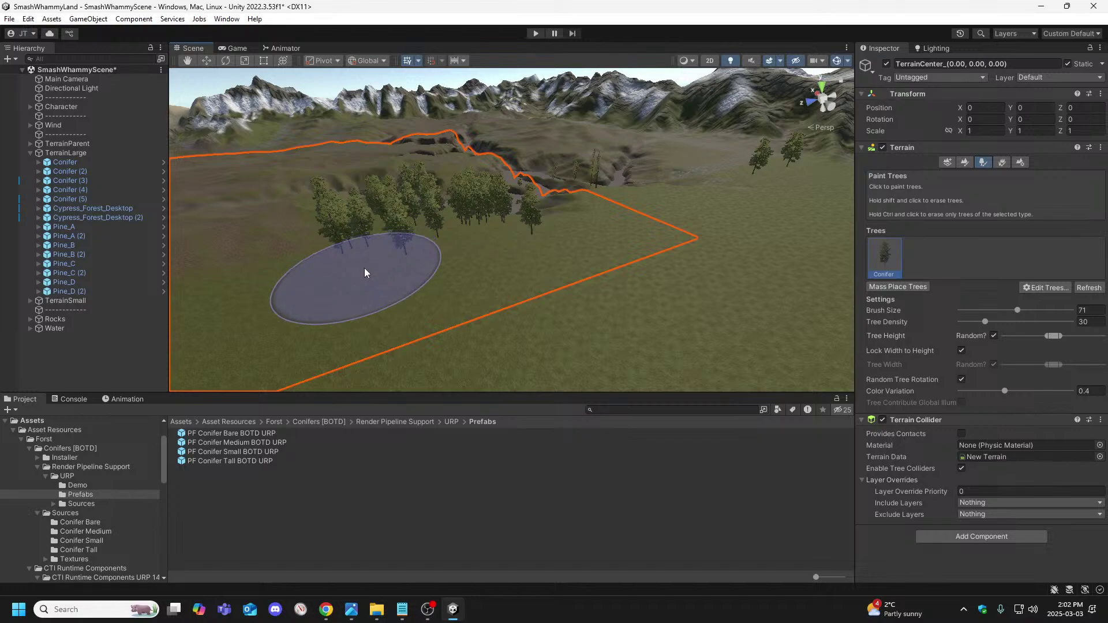
Inspect the individually placed Conifers on the far grass, and check whether a tree inside the painted cluster can be selected.
{"action": "left_click", "coordinate": [65, 164]}
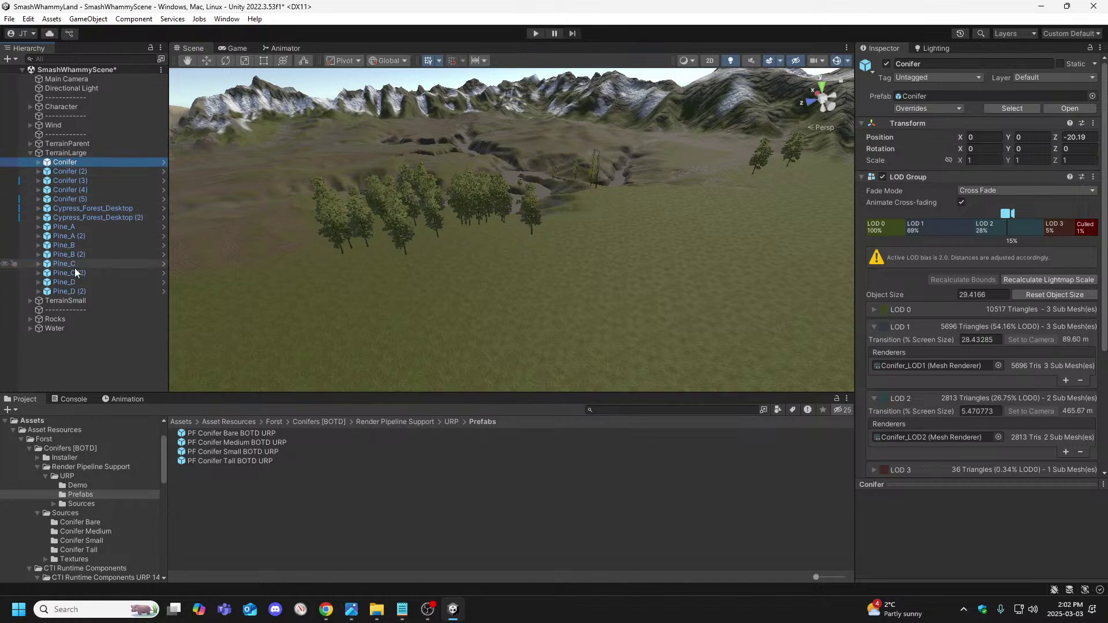
{"action": "mouse_move", "coordinate": [777, 177]}
{"action": "right_mouse_down"}
{"action": "mouse_move", "coordinate": [807, 185]}
{"action": "mouse_move", "coordinate": [720, 200]}
{"action": "mouse_move", "coordinate": [778, 191]}
{"action": "right_mouse_up"}
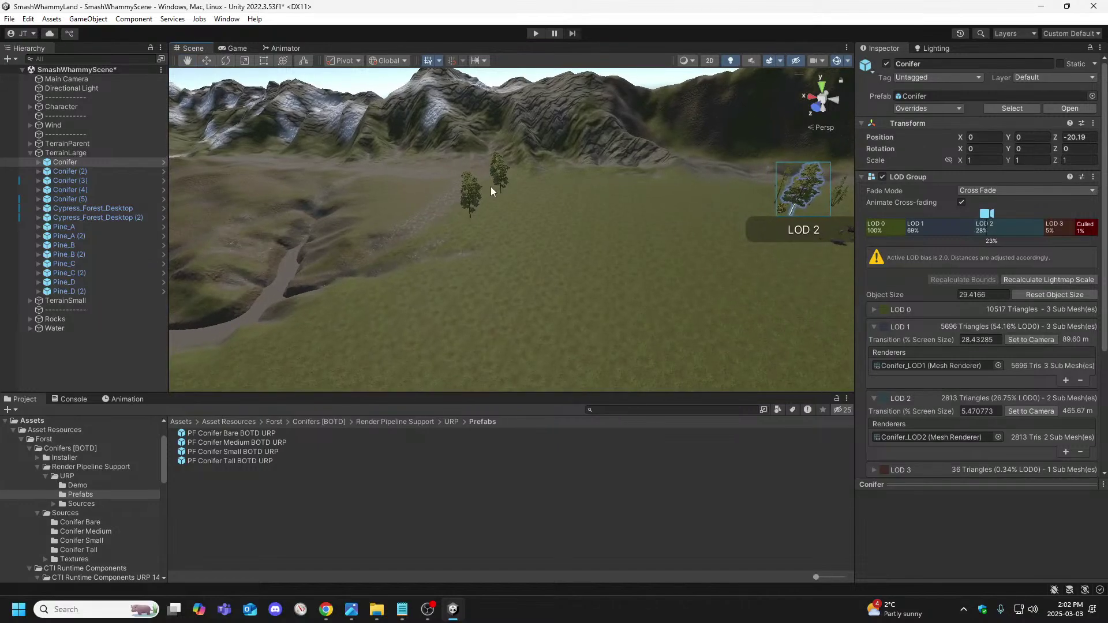
{"action": "right_click_drag", "start_coordinate": [450, 210], "coordinate": [383, 175]}
{"action": "left_click", "coordinate": [390, 175]}
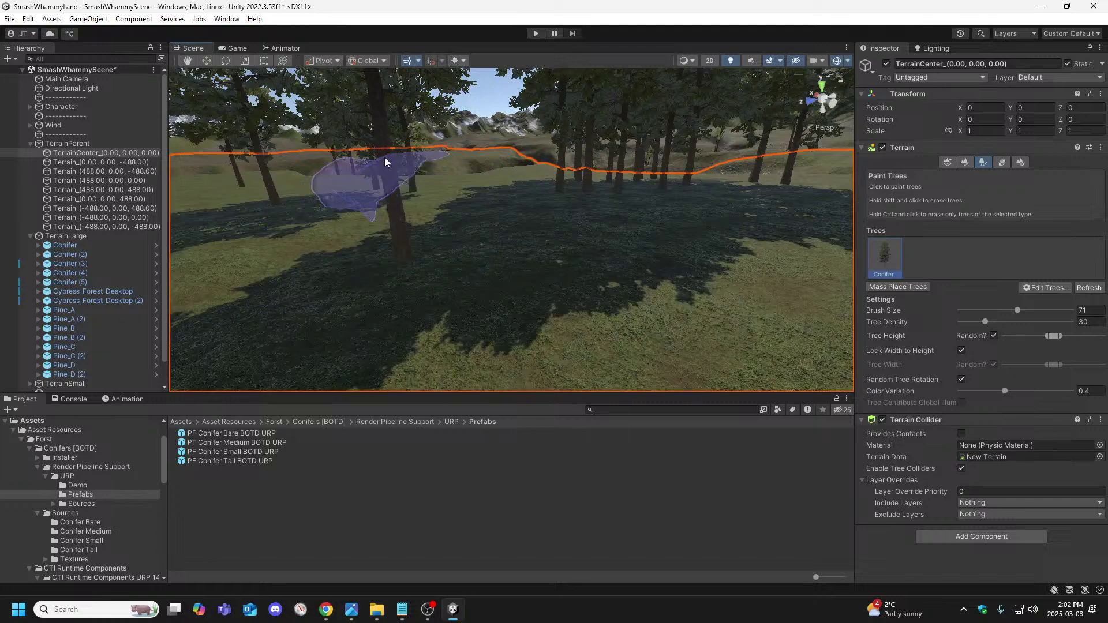
{"action": "left_click", "coordinate": [381, 99]}
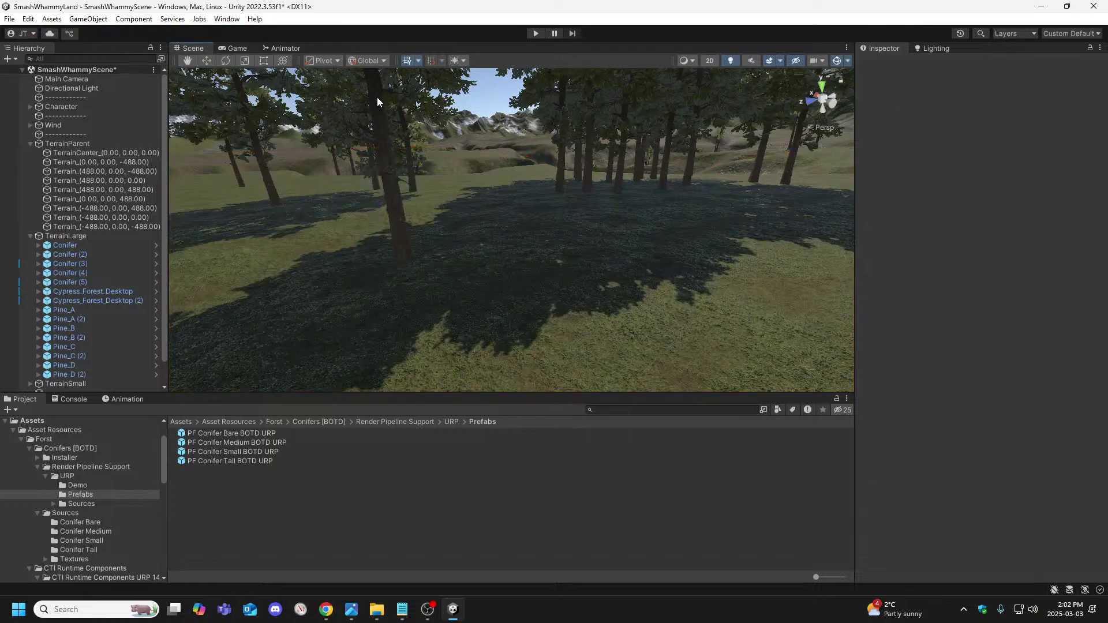
{"action": "right_click_drag", "start_coordinate": [474, 214], "coordinate": [379, 271]}
{"action": "key", "text": "d"}
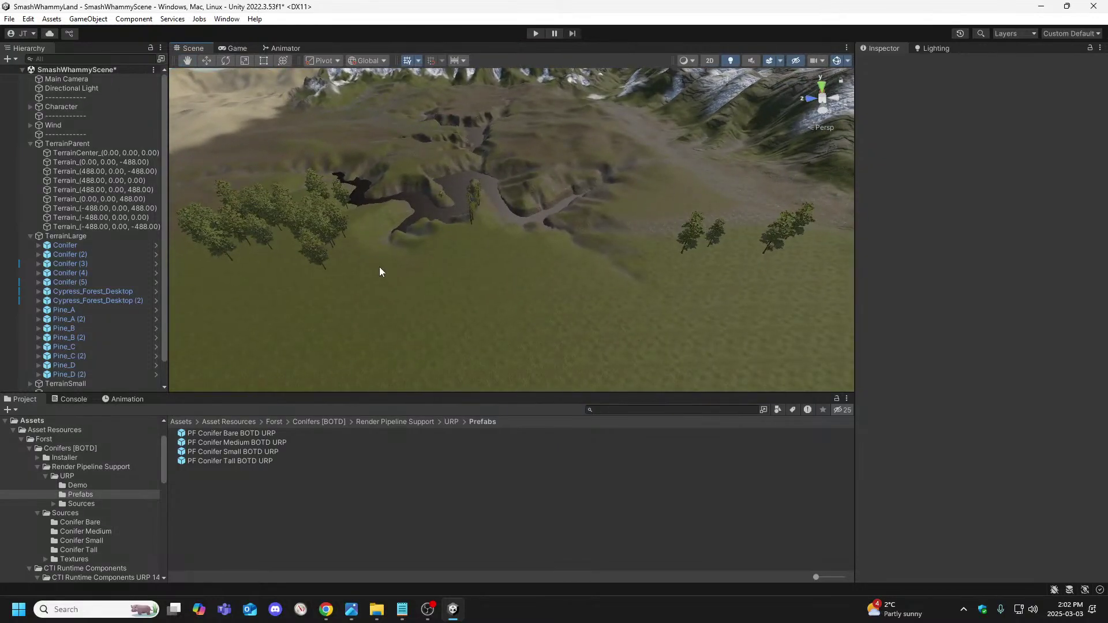
{"action": "mouse_move", "coordinate": [329, 283]}
{"action": "right_mouse_down"}
{"action": "mouse_move", "coordinate": [322, 260]}
{"action": "mouse_move", "coordinate": [145, 265]}
{"action": "mouse_move", "coordinate": [381, 302]}
{"action": "mouse_move", "coordinate": [333, 272]}
{"action": "right_mouse_up"}
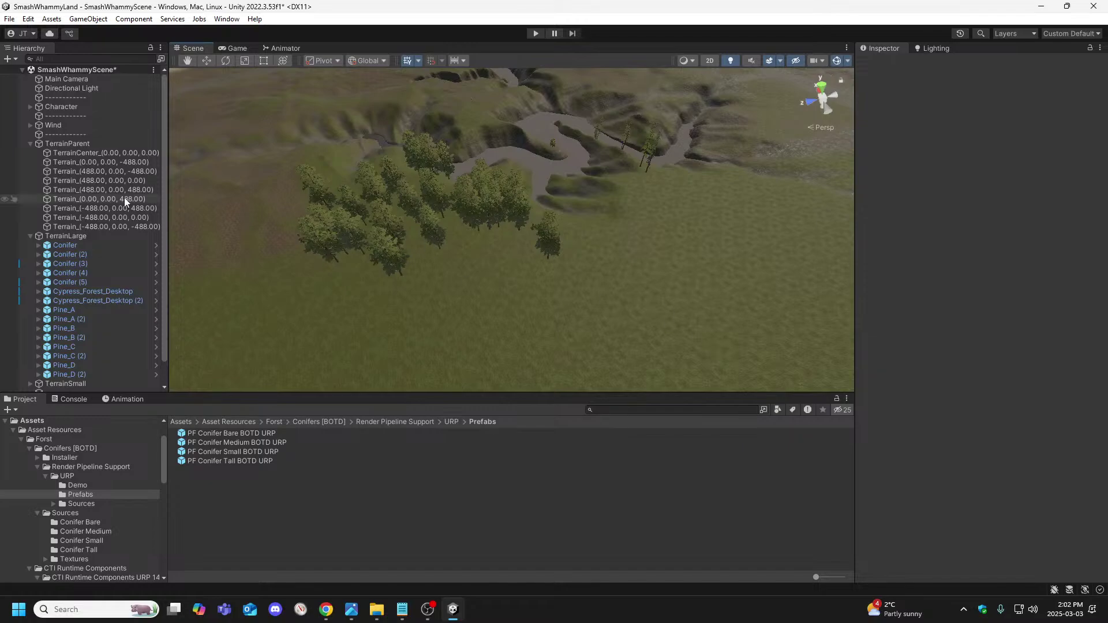
Set the centre terrain's tree brush size to 3 and inspect the painted Conifers' trunks at close range.
{"action": "left_click", "coordinate": [70, 152]}
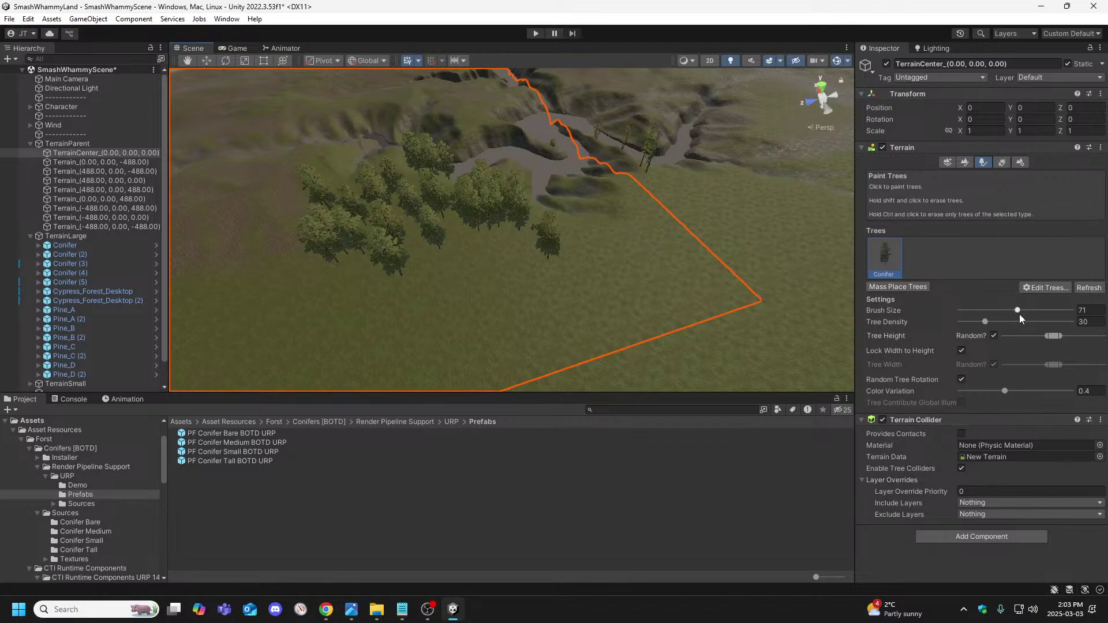
{"action": "left_click_drag", "start_coordinate": [1016, 310], "coordinate": [980, 317]}
{"action": "key", "text": "w"}
{"action": "mouse_move", "coordinate": [471, 254]}
{"action": "right_mouse_down"}
{"action": "mouse_move", "coordinate": [449, 255]}
{"action": "mouse_move", "coordinate": [396, 202]}
{"action": "mouse_move", "coordinate": [366, 227]}
{"action": "mouse_move", "coordinate": [371, 201]}
{"action": "mouse_move", "coordinate": [347, 198]}
{"action": "mouse_move", "coordinate": [487, 233]}
{"action": "right_mouse_up"}
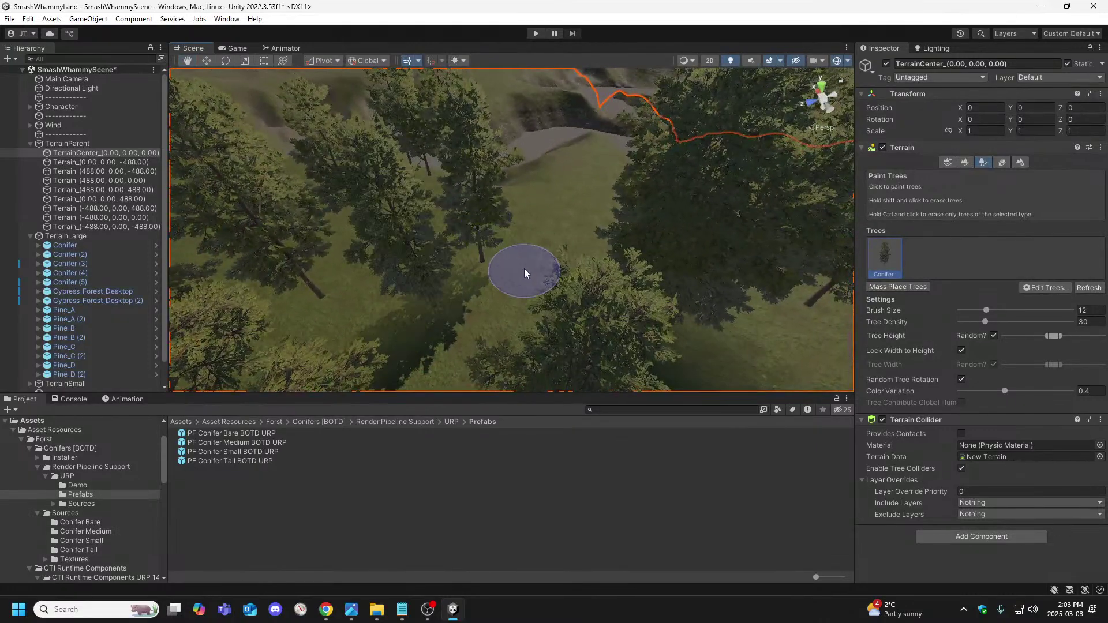
{"action": "mouse_move", "coordinate": [587, 240]}
{"action": "right_mouse_down"}
{"action": "mouse_move", "coordinate": [657, 217]}
{"action": "mouse_move", "coordinate": [596, 232]}
{"action": "mouse_move", "coordinate": [561, 281]}
{"action": "mouse_move", "coordinate": [620, 254]}
{"action": "mouse_move", "coordinate": [621, 243]}
{"action": "right_mouse_up"}
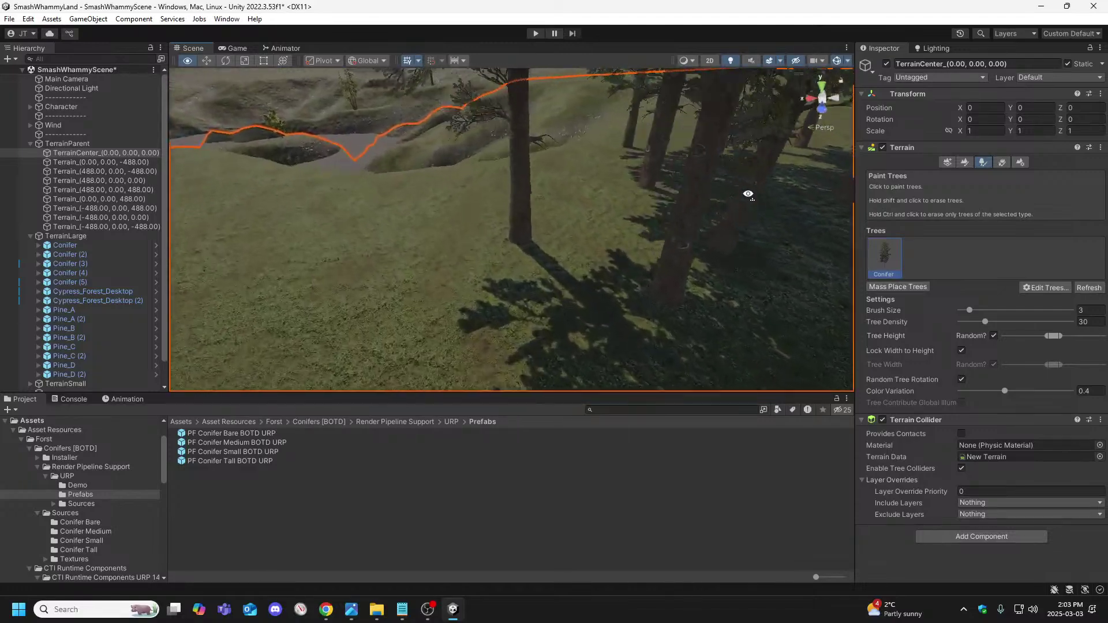
{"action": "right_click_drag", "start_coordinate": [748, 194], "coordinate": [773, 206]}
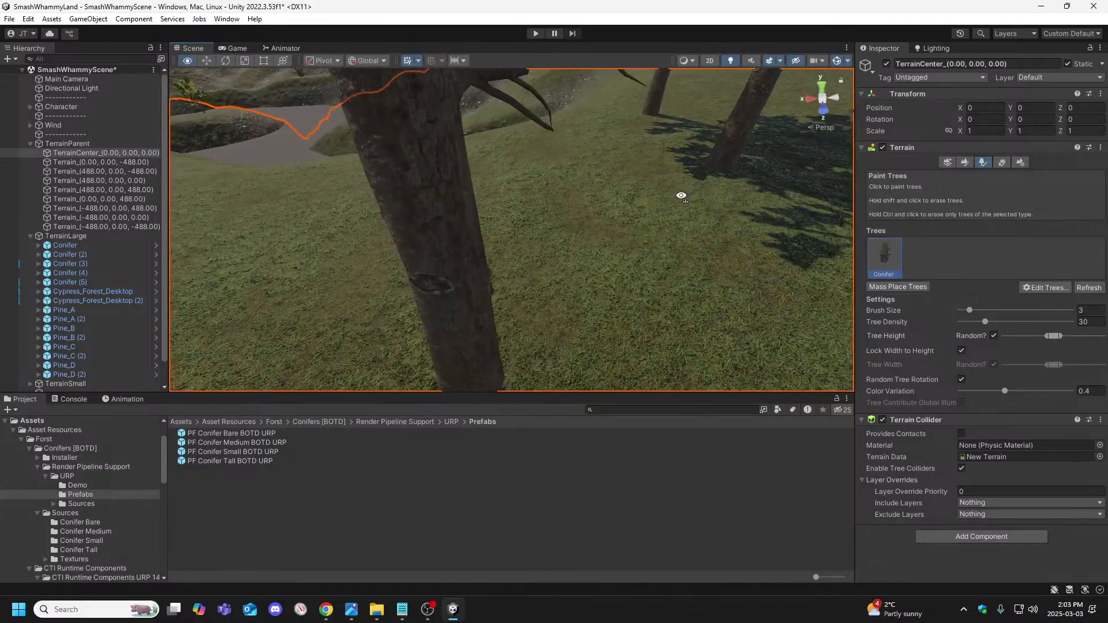
{"action": "right_click_drag", "start_coordinate": [682, 196], "coordinate": [821, 190]}
{"action": "right_click_drag", "start_coordinate": [950, 206], "coordinate": [172, 151]}
{"action": "mouse_move", "coordinate": [257, 144]}
{"action": "right_mouse_down"}
{"action": "mouse_move", "coordinate": [497, 168]}
{"action": "mouse_move", "coordinate": [635, 153]}
{"action": "mouse_move", "coordinate": [722, 177]}
{"action": "mouse_move", "coordinate": [764, 173]}
{"action": "mouse_move", "coordinate": [688, 158]}
{"action": "mouse_move", "coordinate": [549, 158]}
{"action": "mouse_move", "coordinate": [527, 175]}
{"action": "mouse_move", "coordinate": [242, 168]}
{"action": "mouse_move", "coordinate": [232, 131]}
{"action": "mouse_move", "coordinate": [428, 215]}
{"action": "mouse_move", "coordinate": [499, 217]}
{"action": "right_mouse_up"}
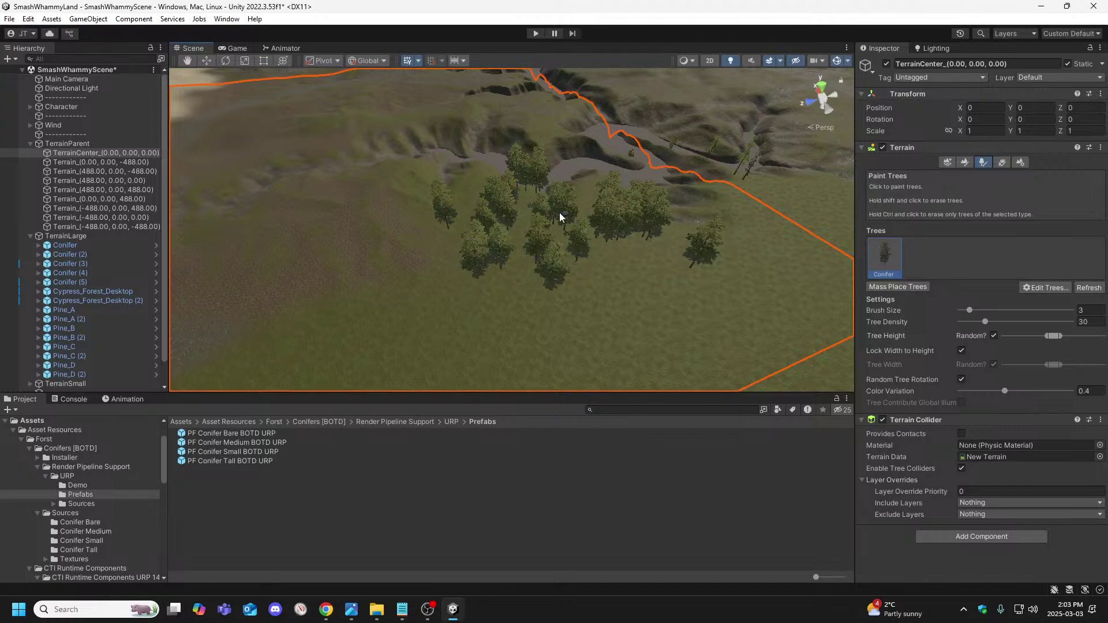
Duplicate the Conifer (5) tree on the far grass.
{"action": "right_click_drag", "start_coordinate": [588, 233], "coordinate": [636, 163]}
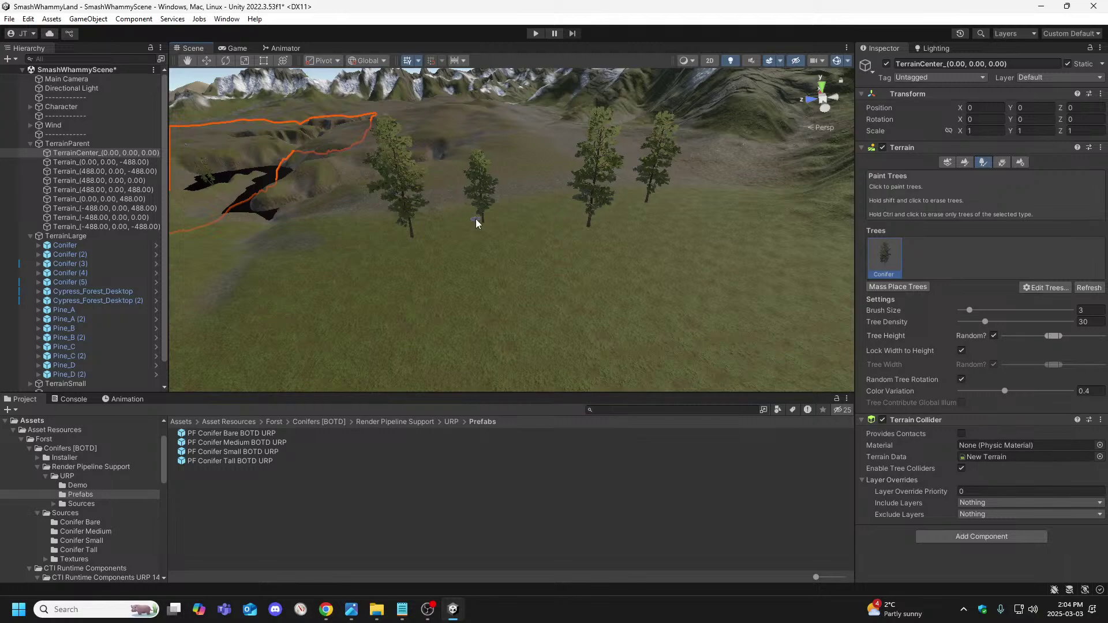
{"action": "left_click", "coordinate": [92, 282]}
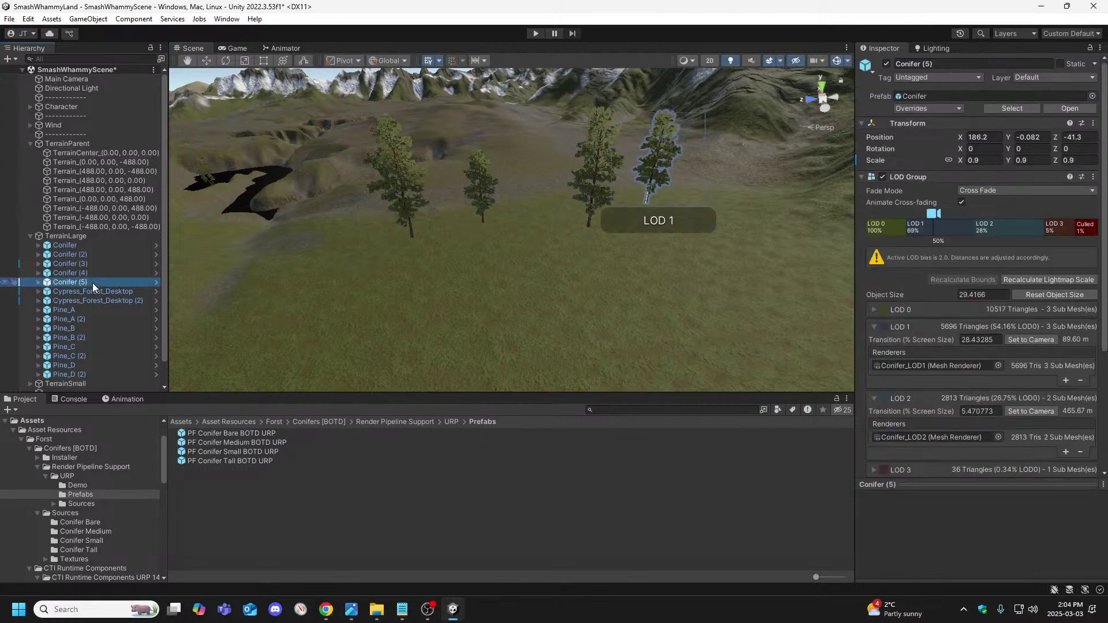
{"action": "right_click", "coordinate": [93, 283]}
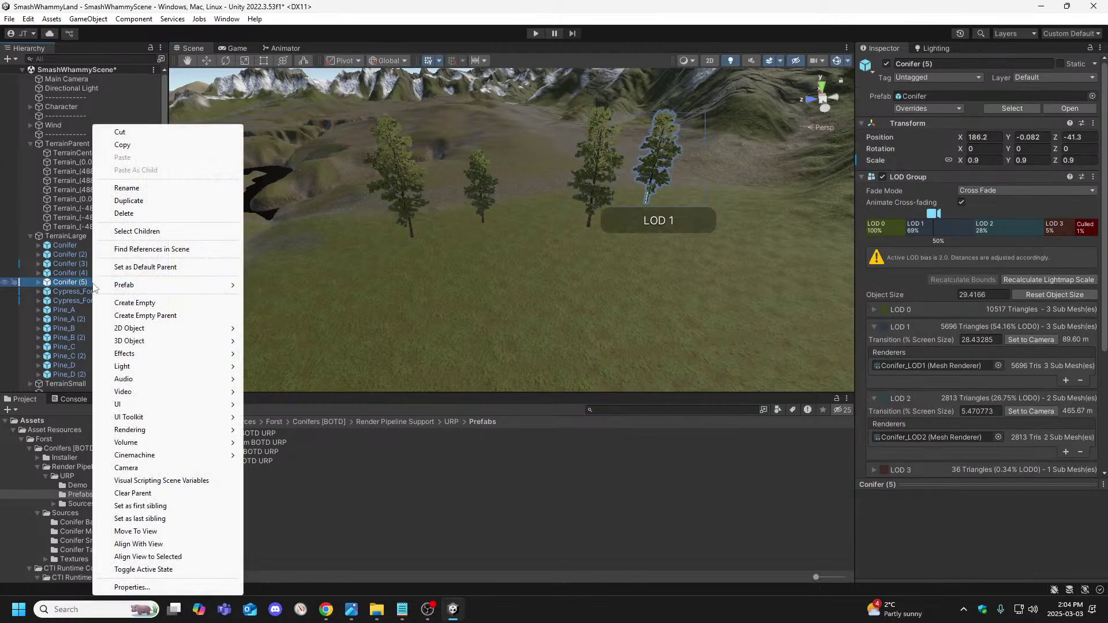
{"action": "left_click", "coordinate": [138, 201]}
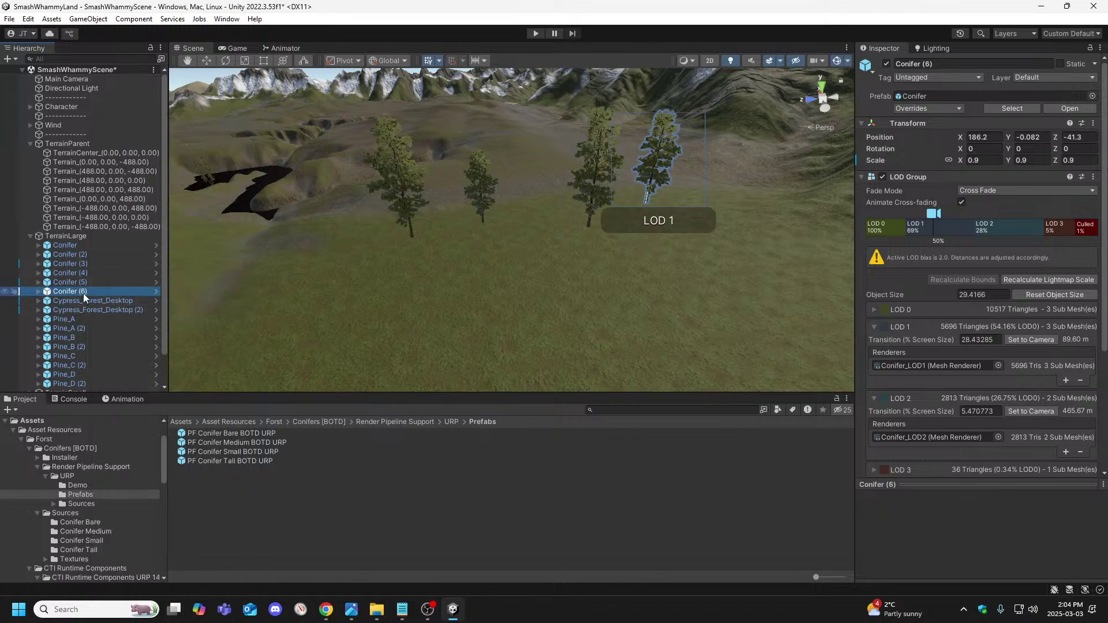
Duplicate the Conifer (2) tree and move the copy to the end of the Conifer entries in the TerrainLarge group.
{"action": "left_click", "coordinate": [411, 230]}
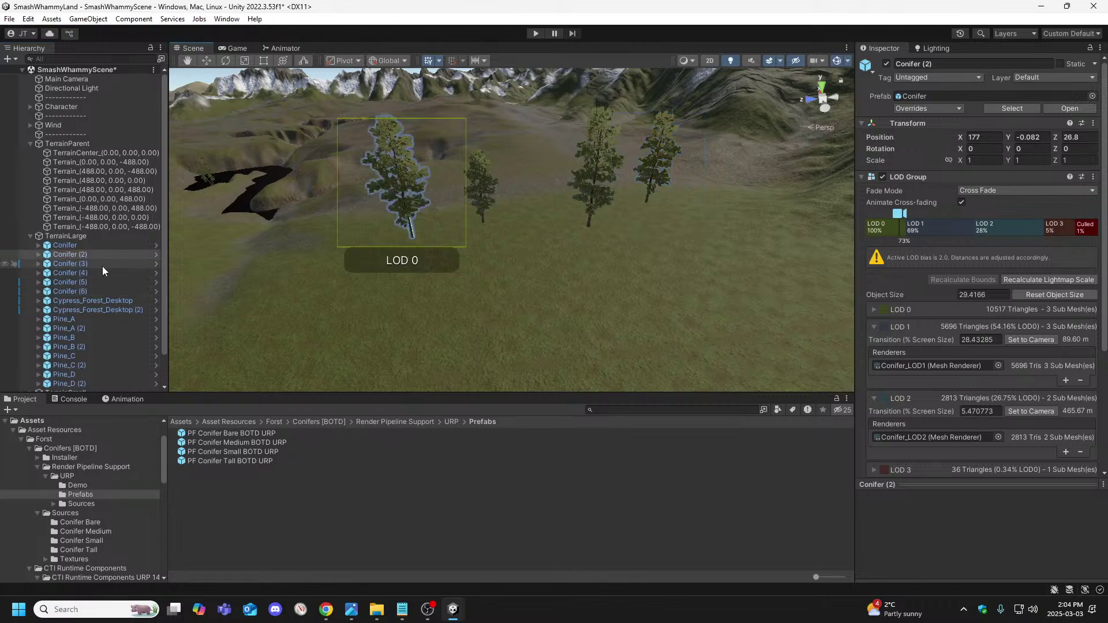
{"action": "left_click", "coordinate": [89, 254]}
{"action": "right_click", "coordinate": [89, 254]}
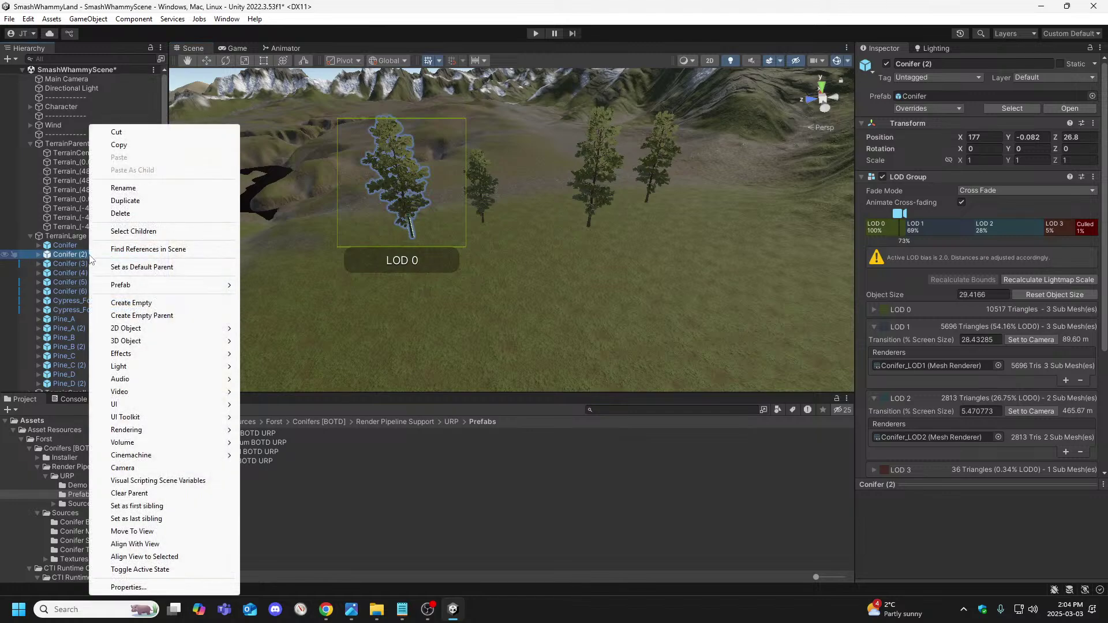
{"action": "left_click", "coordinate": [137, 201]}
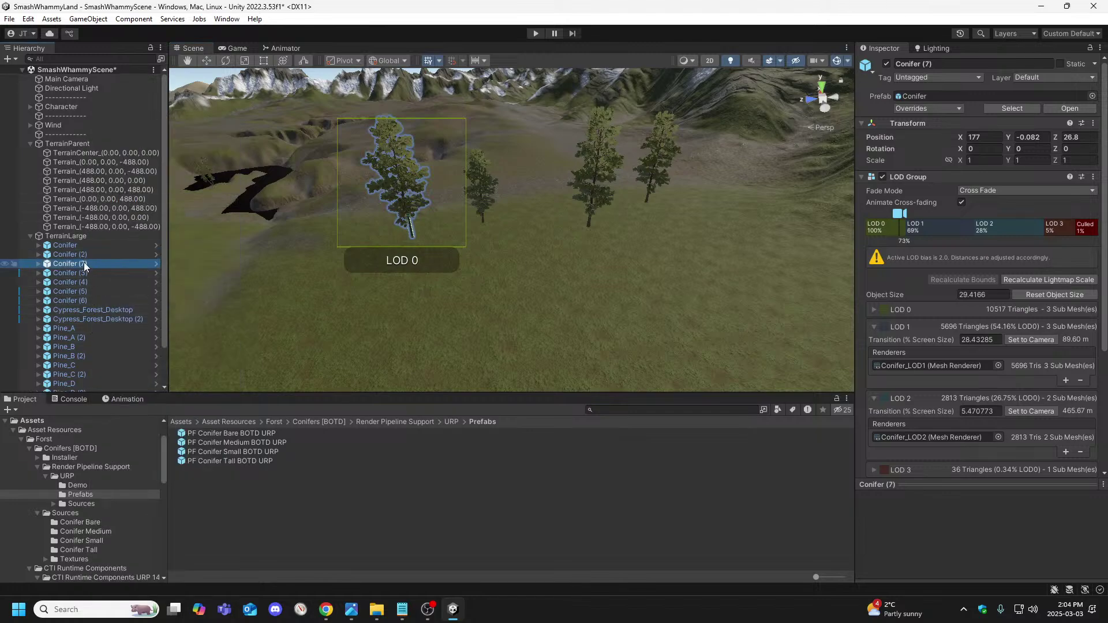
{"action": "left_click_drag", "start_coordinate": [84, 264], "coordinate": [61, 307]}
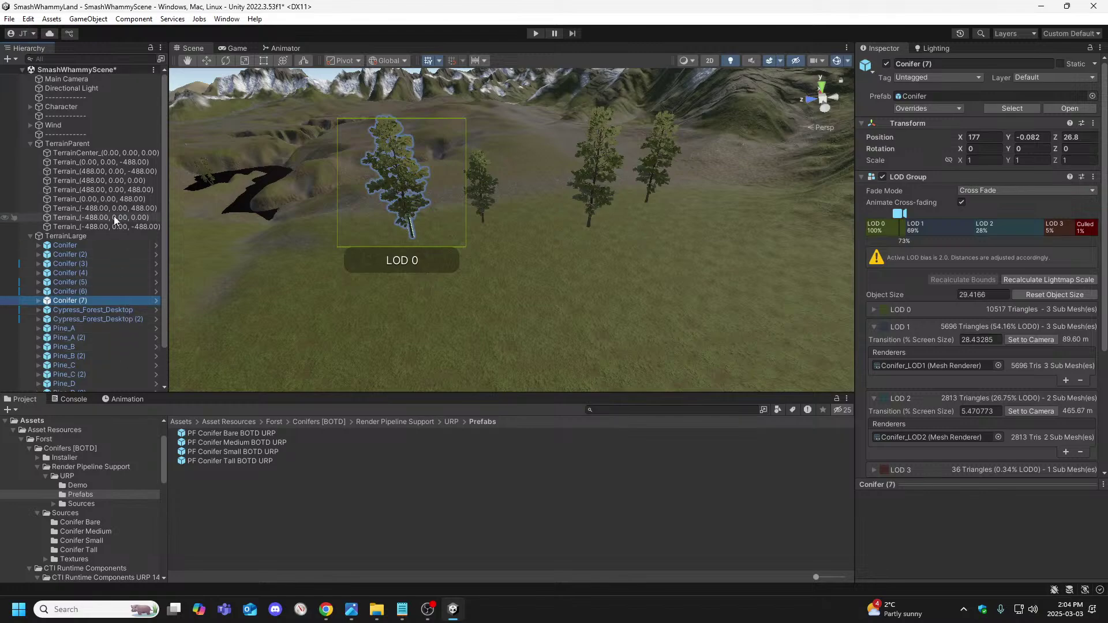
Select both new Conifer copies and move them together across the grass, away from the original trees.
{"action": "mouse_move", "coordinate": [313, 179]}
{"action": "right_mouse_down"}
{"action": "mouse_move", "coordinate": [216, 176]}
{"action": "mouse_move", "coordinate": [157, 158]}
{"action": "mouse_move", "coordinate": [361, 199]}
{"action": "mouse_move", "coordinate": [304, 200]}
{"action": "mouse_move", "coordinate": [314, 201]}
{"action": "right_mouse_up"}
{"action": "key", "text": "f"}
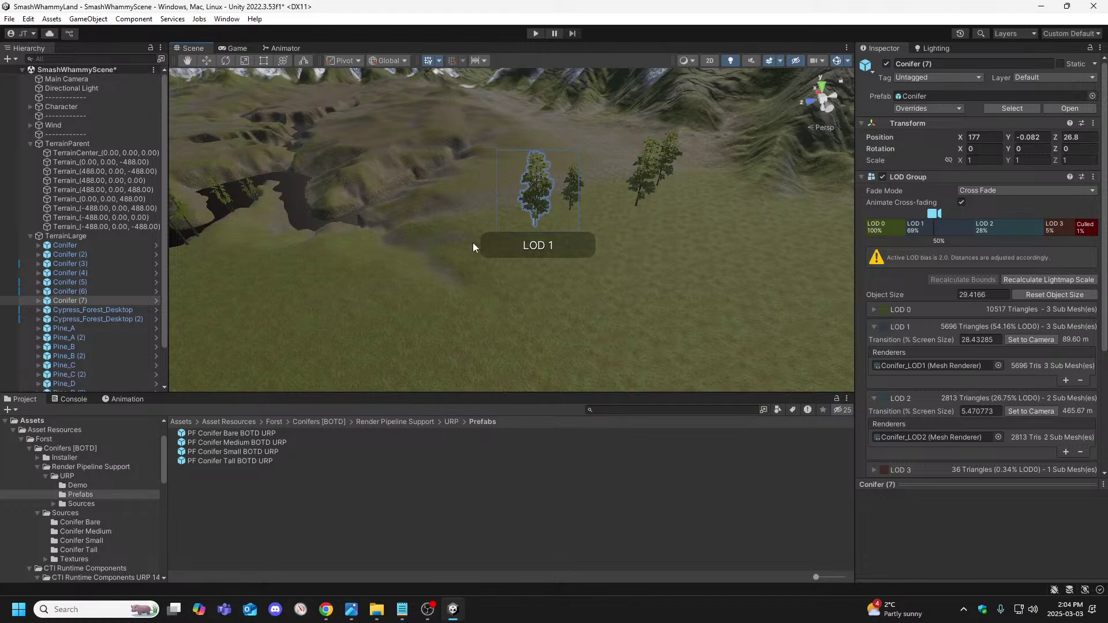
{"action": "left_click", "coordinate": [88, 292], "text": "ctrl"}
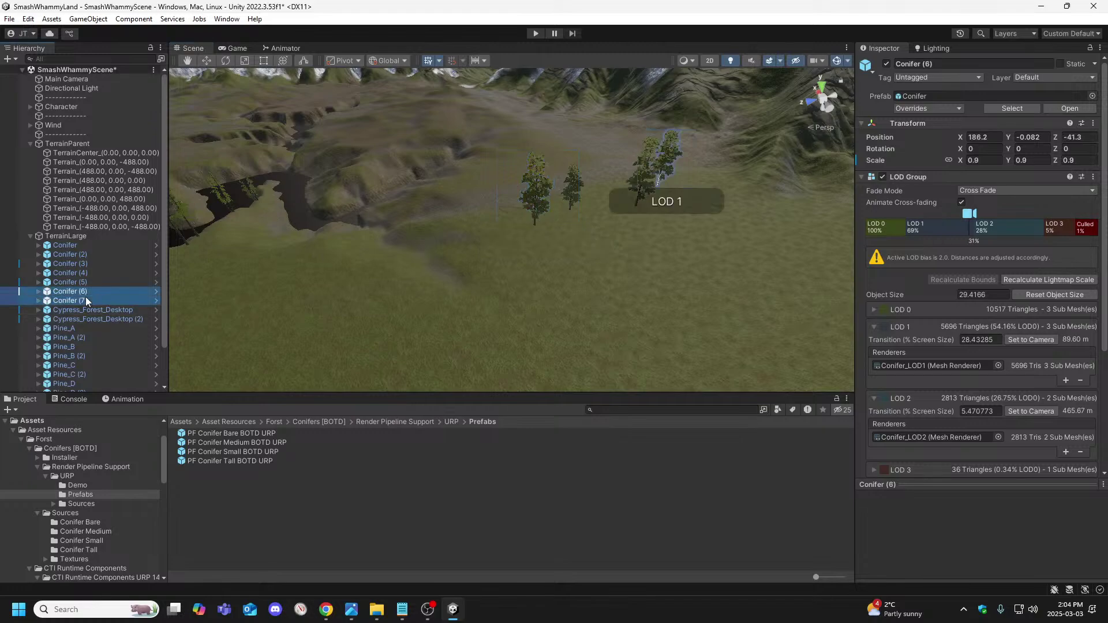
{"action": "left_click", "coordinate": [204, 61]}
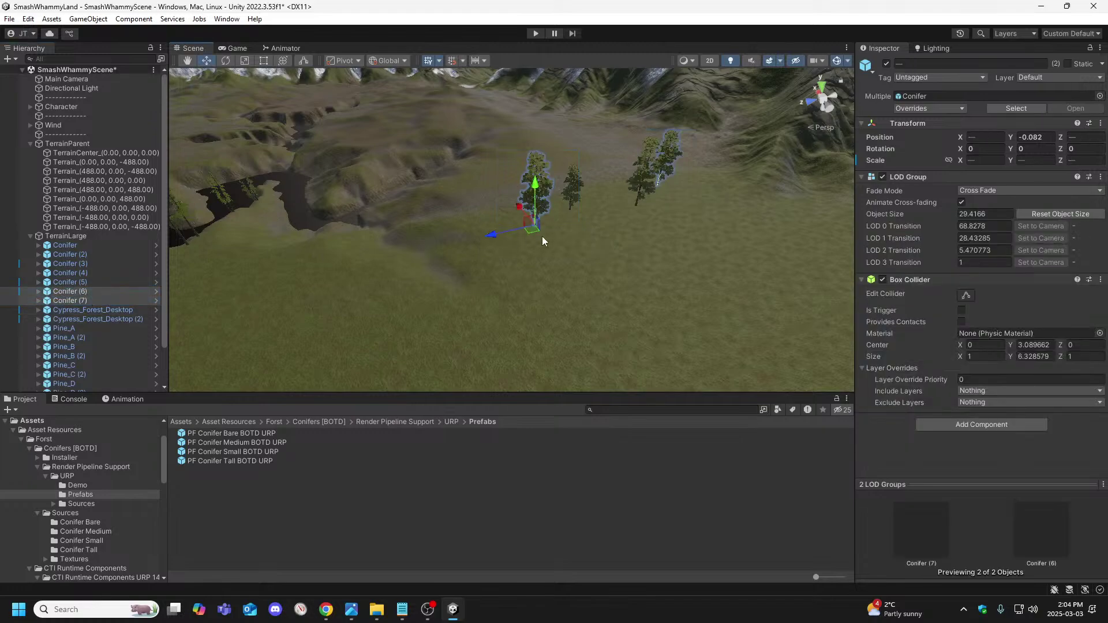
{"action": "left_click_drag", "start_coordinate": [527, 218], "coordinate": [561, 281]}
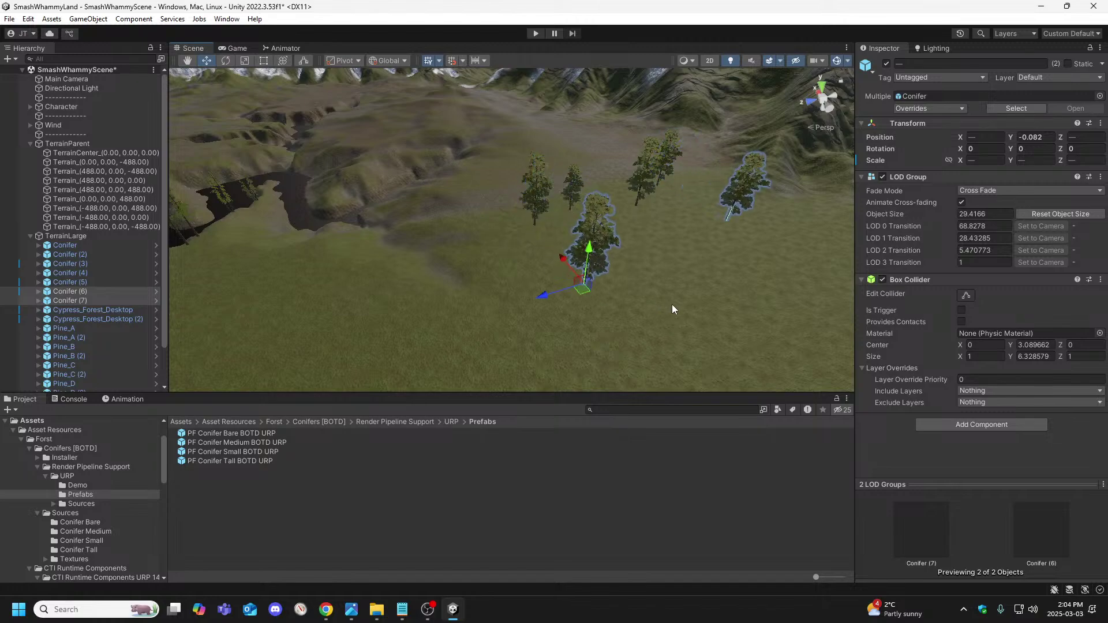
{"action": "right_click_drag", "start_coordinate": [672, 309], "coordinate": [535, 226]}
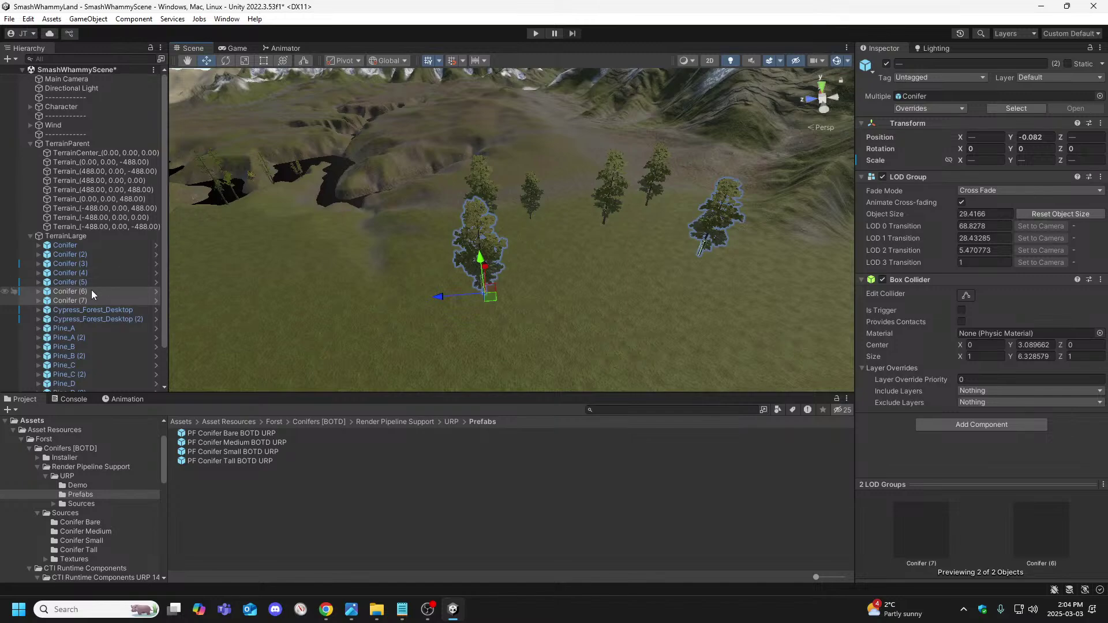
Compare selecting a painted tree with selecting the placed Conifers in the scene, and collapse the TerrainParent group.
{"action": "left_click", "coordinate": [75, 254]}
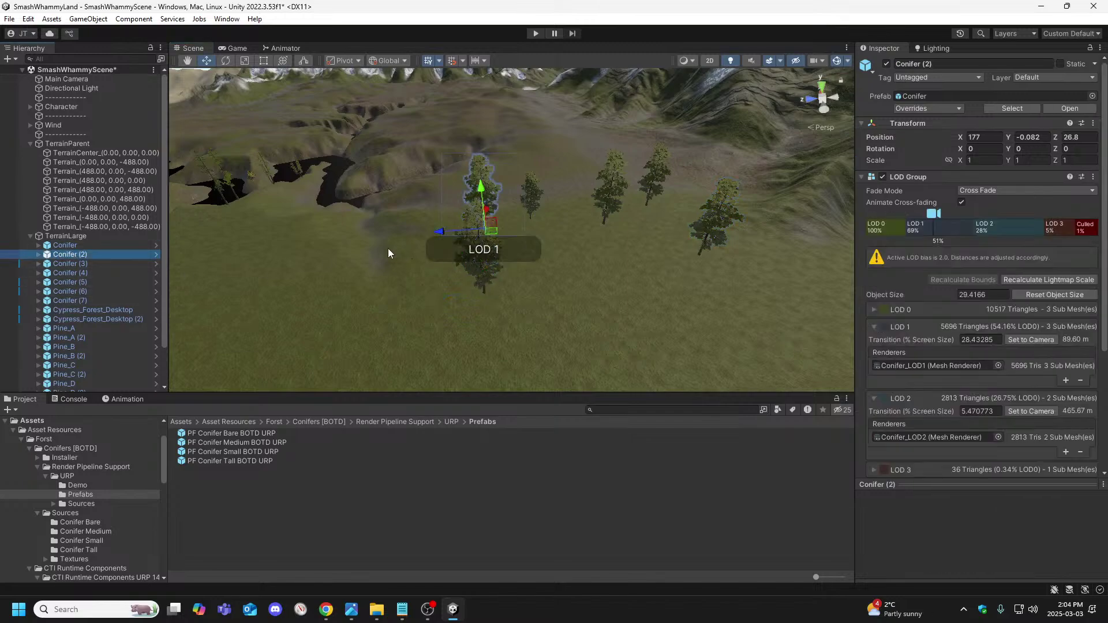
{"action": "right_click_drag", "start_coordinate": [218, 255], "coordinate": [435, 165]}
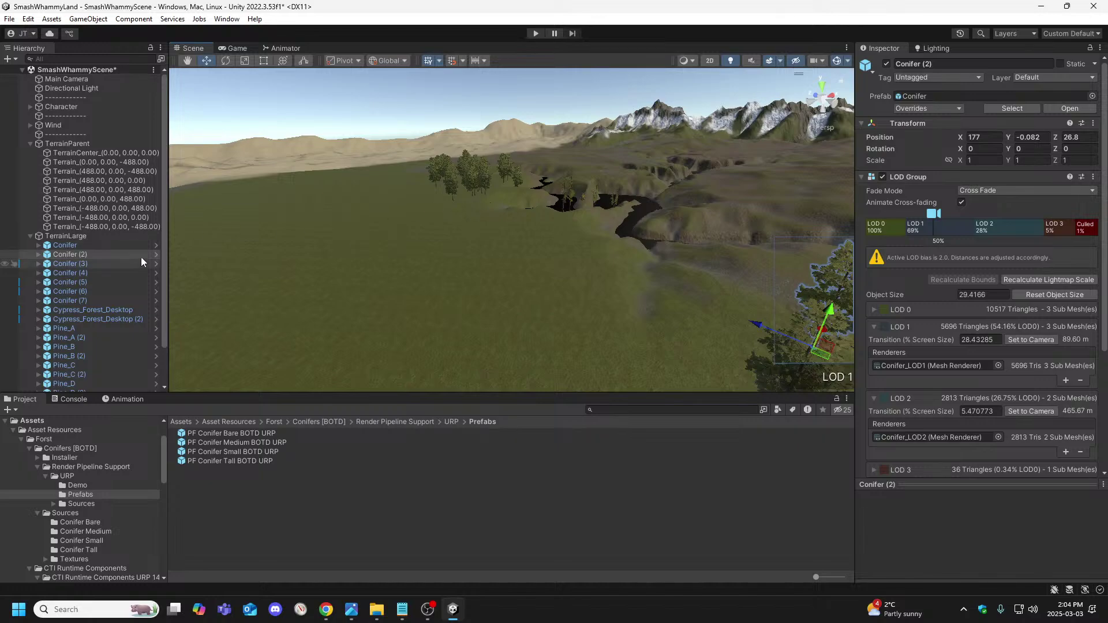
{"action": "left_click", "coordinate": [440, 215]}
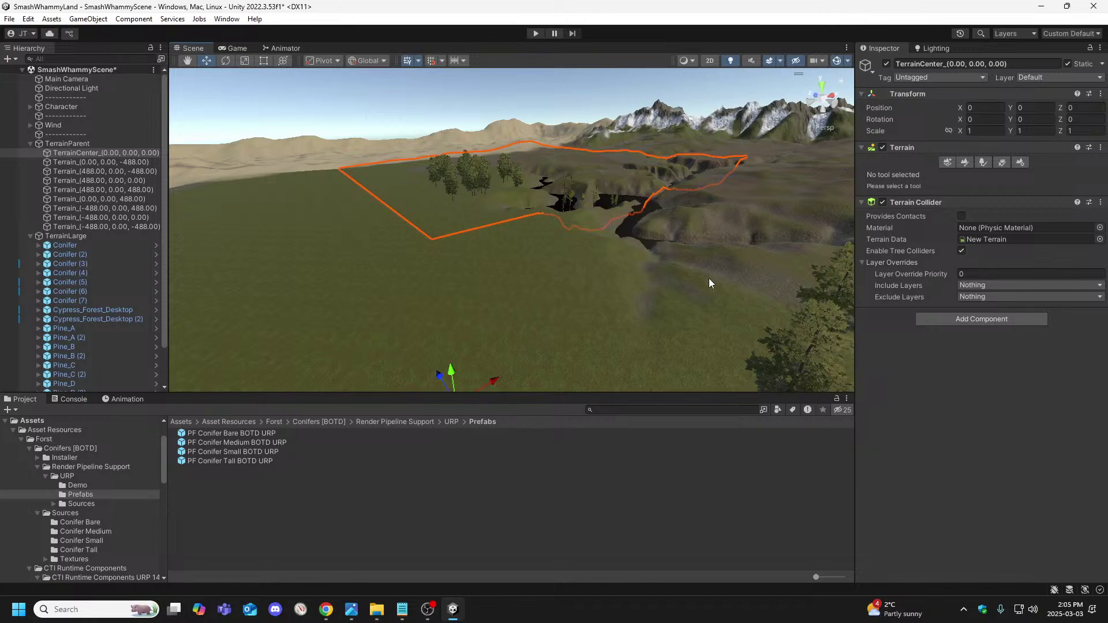
{"action": "right_click_drag", "start_coordinate": [709, 283], "coordinate": [890, 298]}
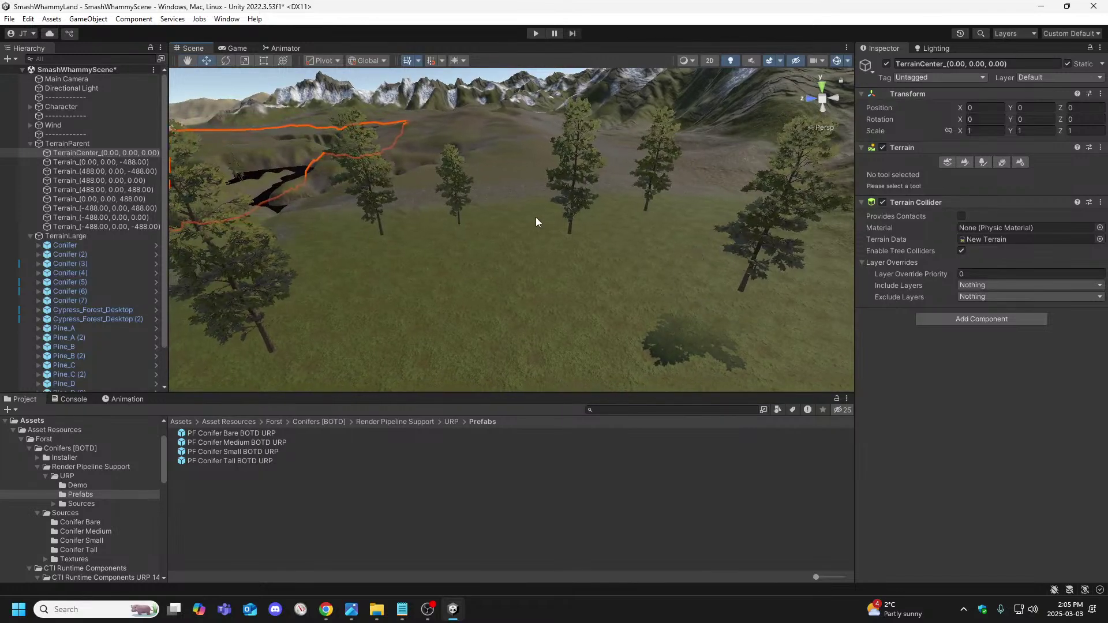
{"action": "left_click", "coordinate": [458, 217]}
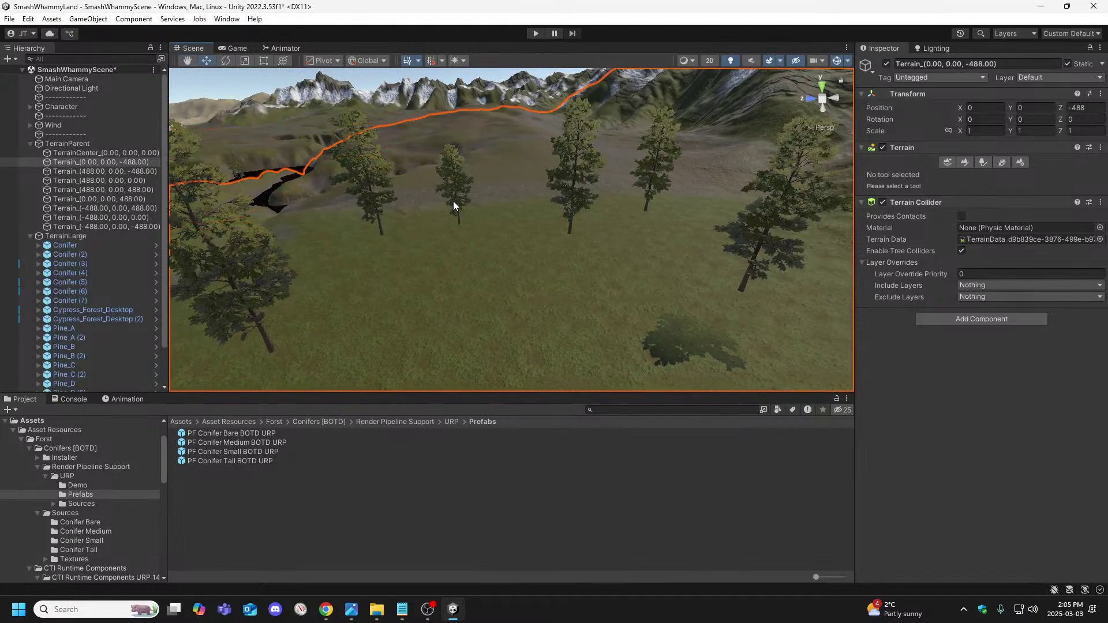
{"action": "key", "text": "w"}
{"action": "right_click_drag", "start_coordinate": [455, 212], "coordinate": [448, 202]}
{"action": "left_click", "coordinate": [31, 143]}
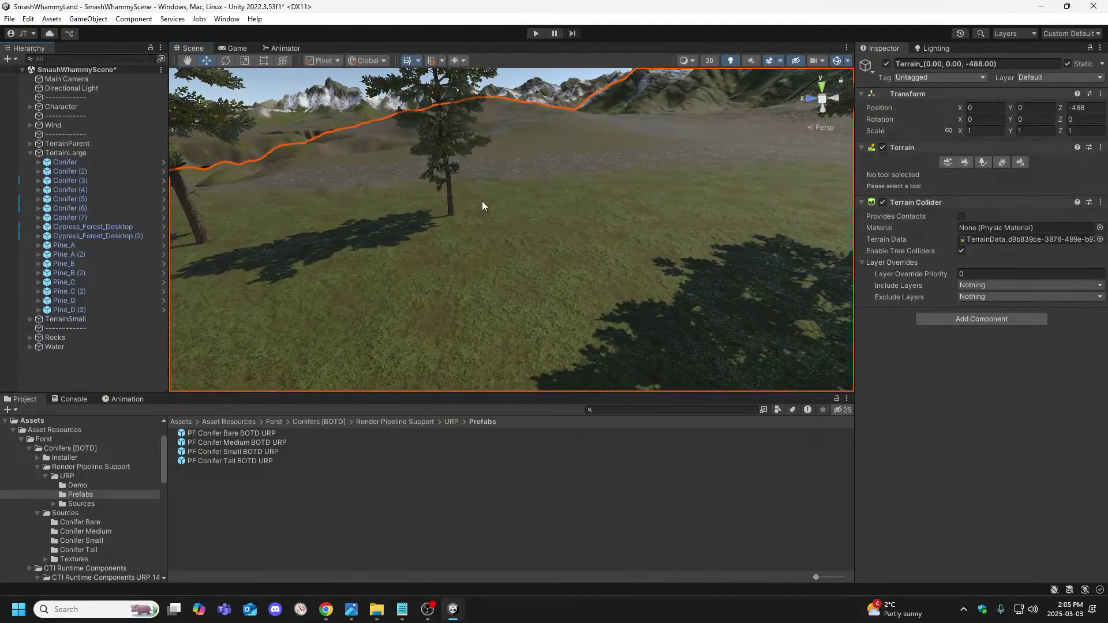
Check the scales of the surrounding conifers and set Conifer (6) to a scale of 0.8 on all axes.
{"action": "left_click", "coordinate": [451, 194]}
{"action": "right_click_drag", "start_coordinate": [449, 191], "coordinate": [566, 181]}
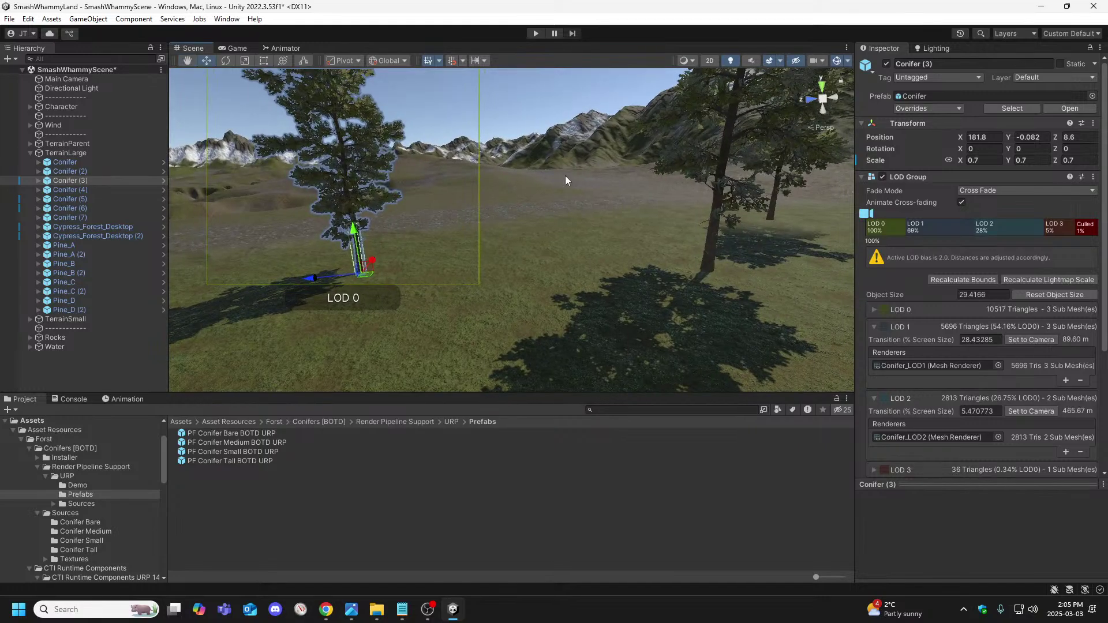
{"action": "right_click_drag", "start_coordinate": [711, 254], "coordinate": [647, 242]}
{"action": "left_click", "coordinate": [608, 225]}
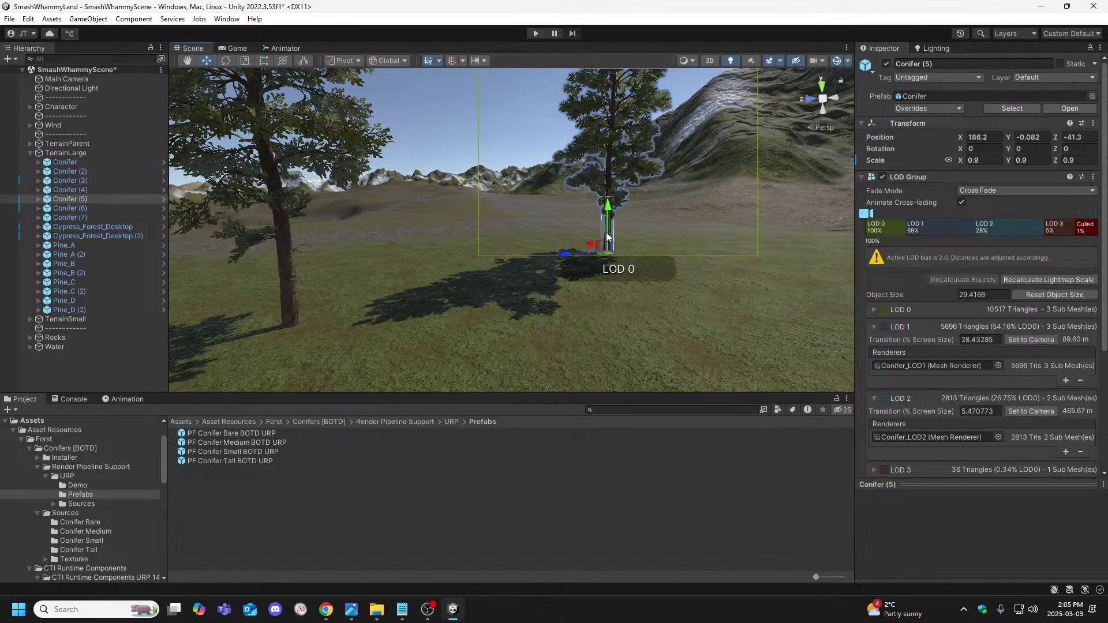
{"action": "right_click_drag", "start_coordinate": [549, 234], "coordinate": [639, 228]}
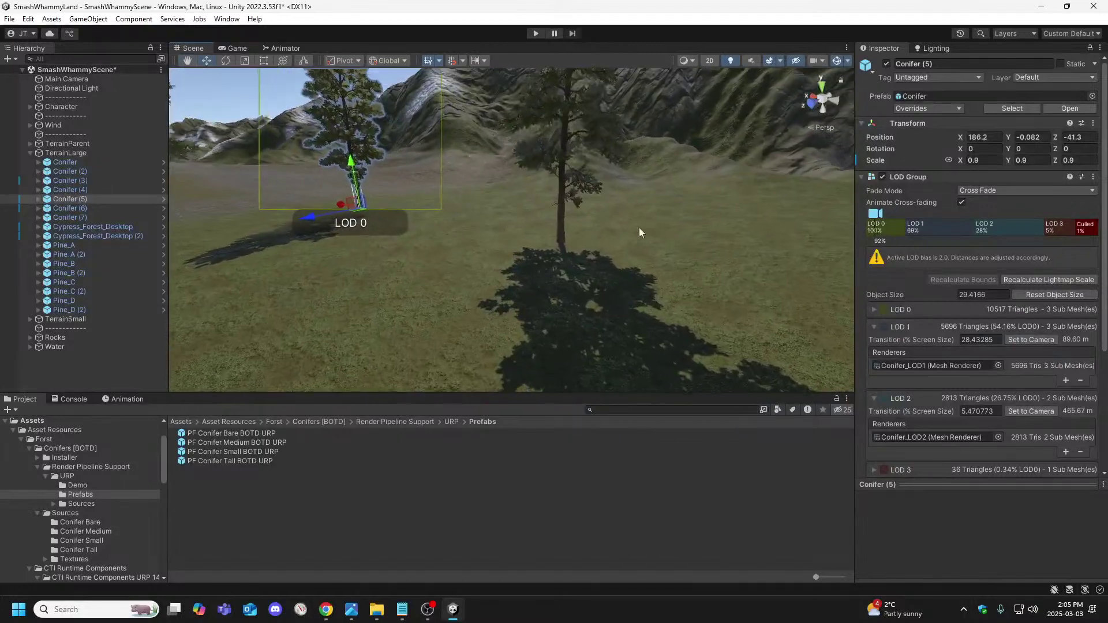
{"action": "left_click", "coordinate": [559, 221]}
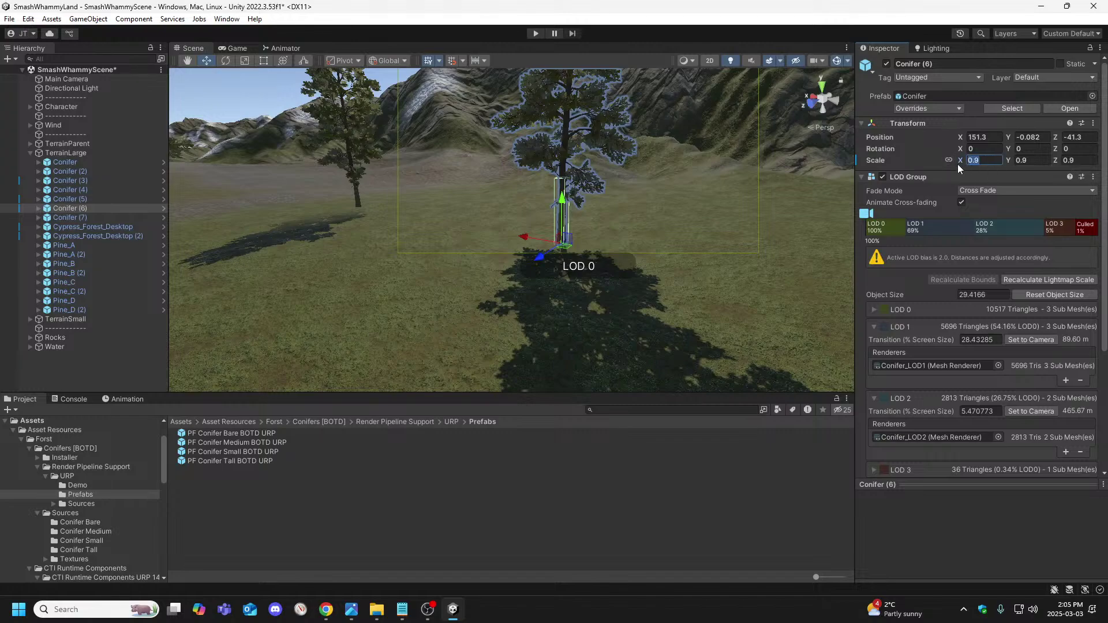
{"action": "key", "text": "BackSpace"}
{"action": "type", "text": ".8"}
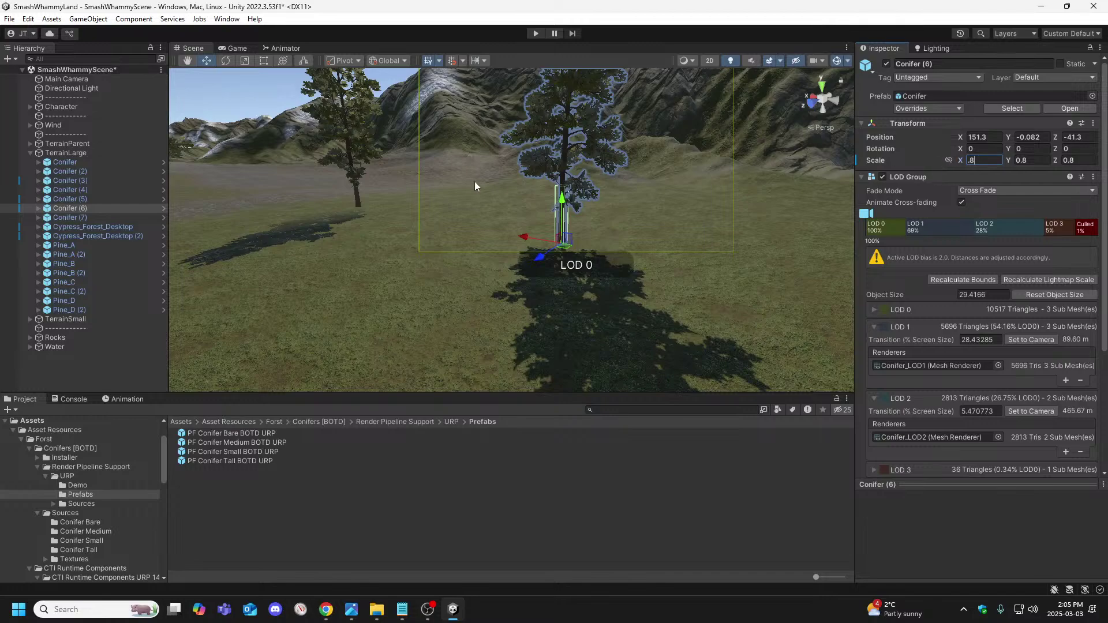
Try a proportional scale of 0.6 on Conifer (2) after checking its neighbours, and undo the change.
{"action": "left_click", "coordinate": [356, 197]}
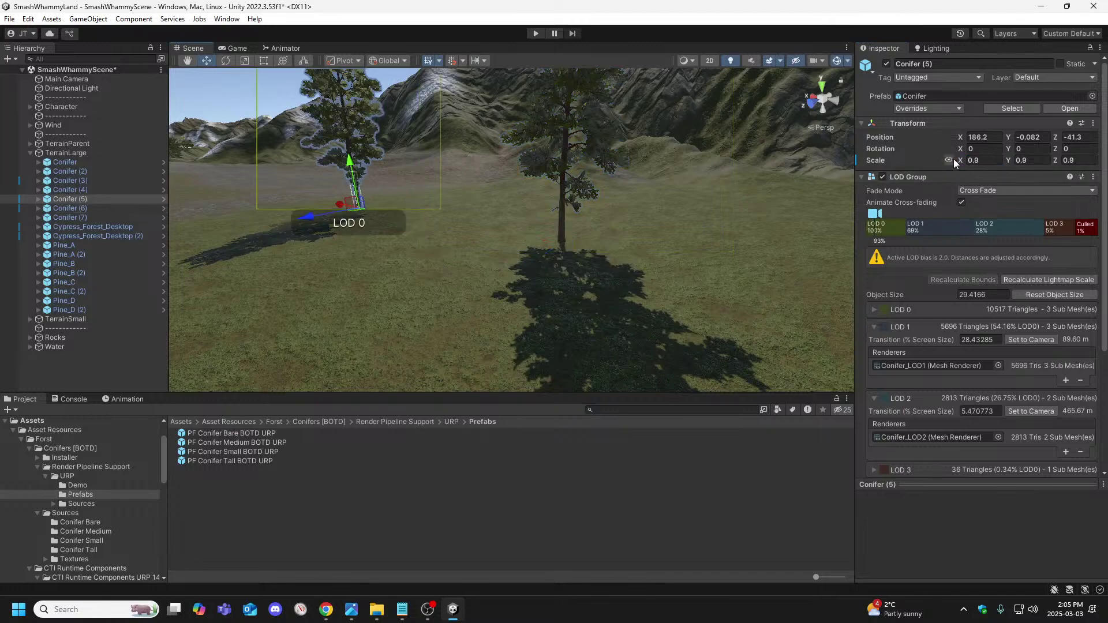
{"action": "right_click_drag", "start_coordinate": [458, 224], "coordinate": [484, 265]}
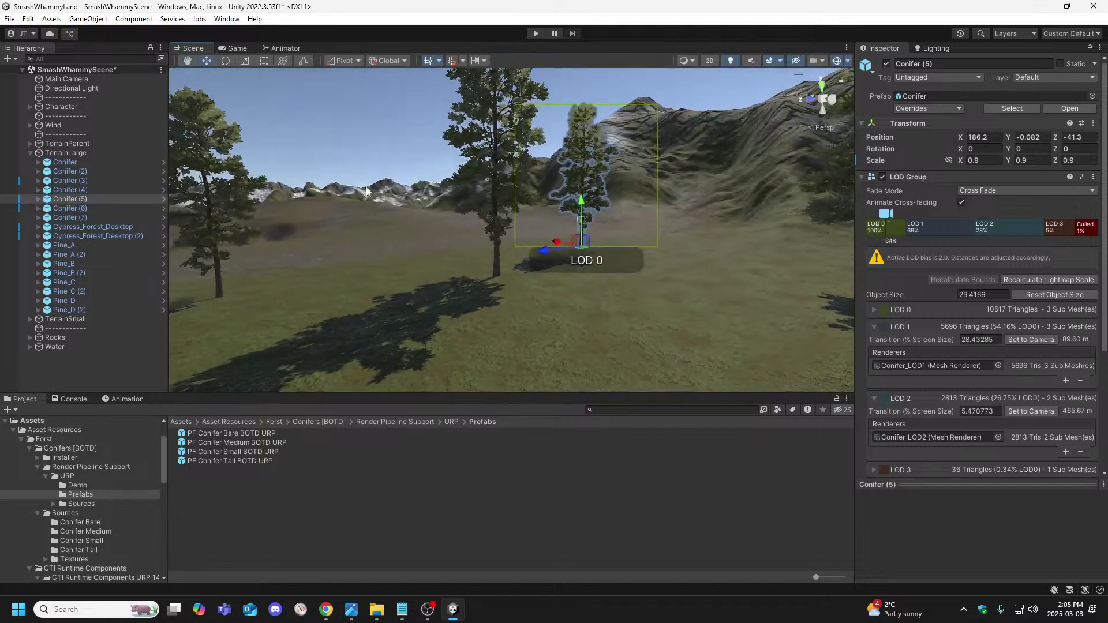
{"action": "left_click", "coordinate": [498, 261]}
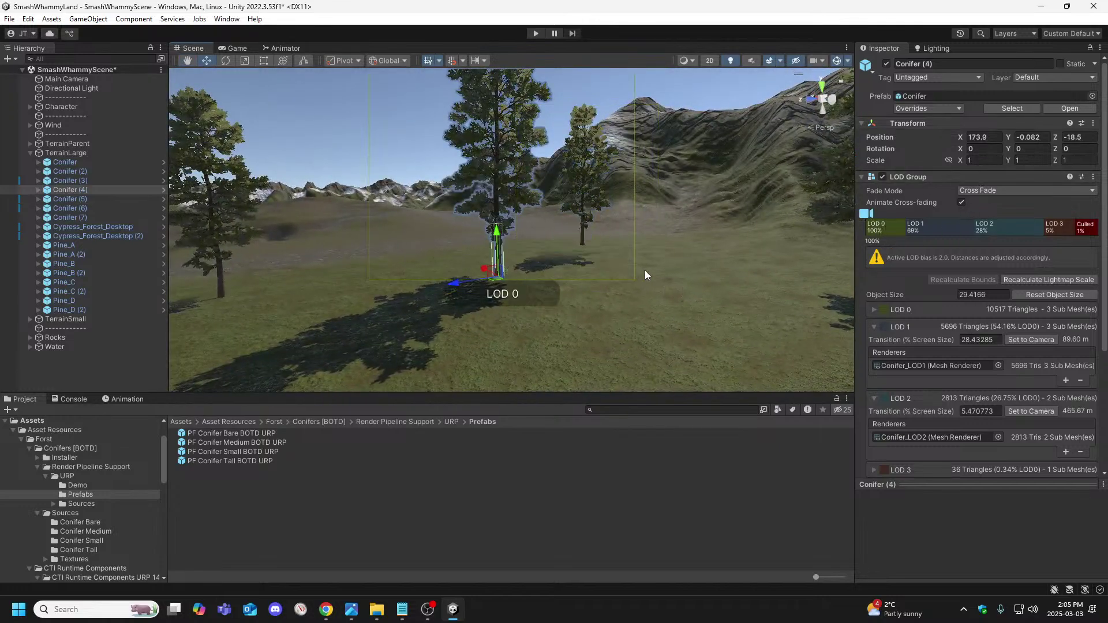
{"action": "right_click_drag", "start_coordinate": [291, 282], "coordinate": [268, 282]}
{"action": "left_click", "coordinate": [451, 287]}
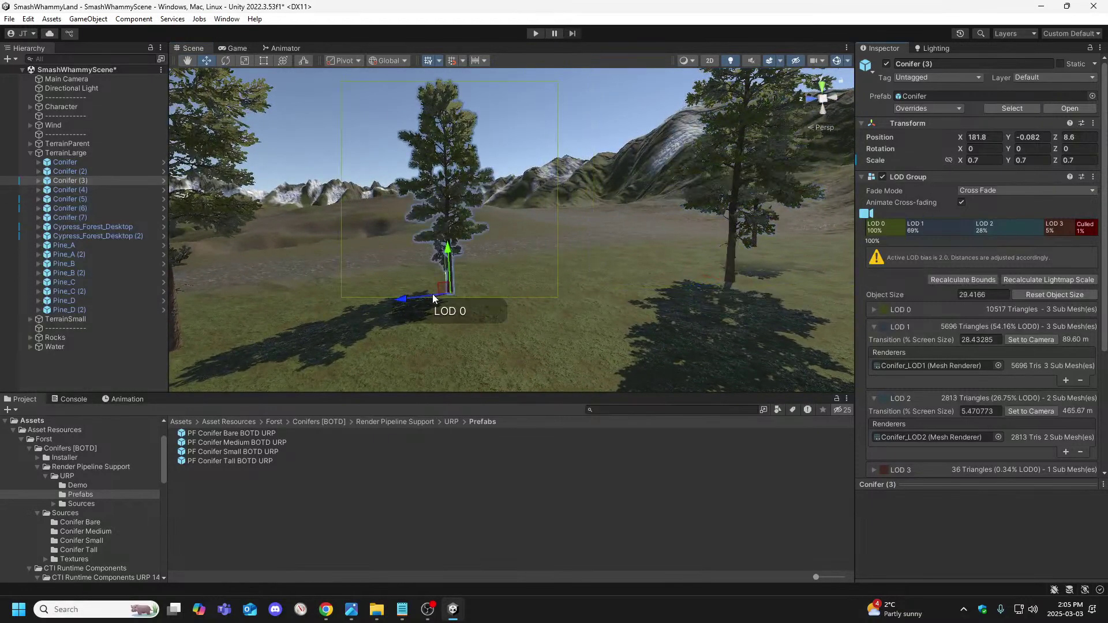
{"action": "mouse_move", "coordinate": [432, 293]}
{"action": "right_mouse_down"}
{"action": "mouse_move", "coordinate": [327, 298]}
{"action": "mouse_move", "coordinate": [404, 292]}
{"action": "mouse_move", "coordinate": [438, 308]}
{"action": "right_mouse_up"}
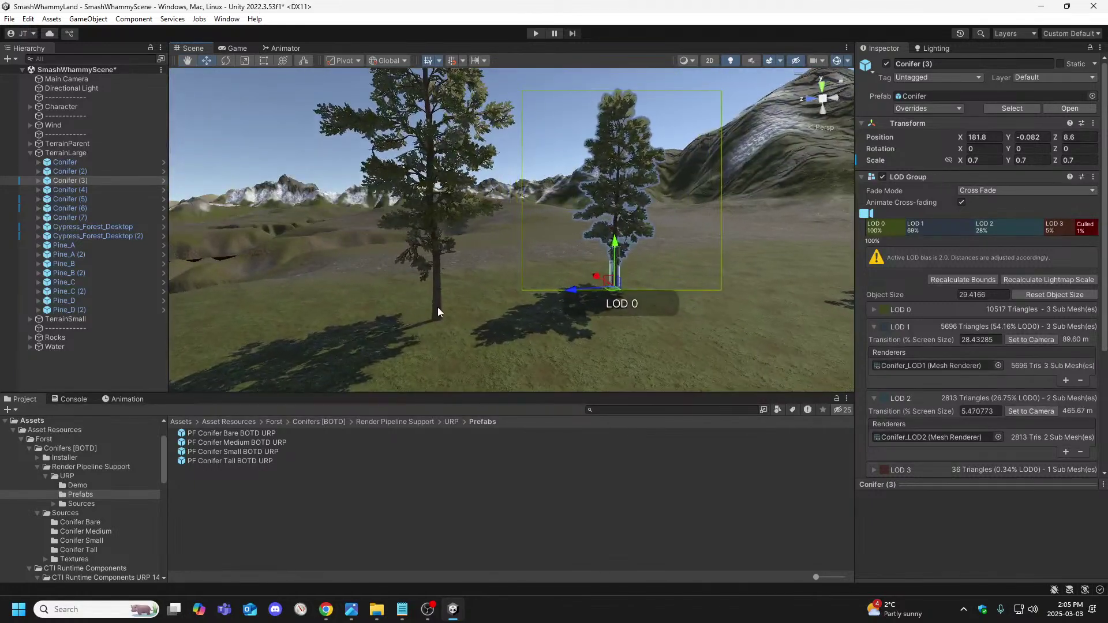
{"action": "left_click", "coordinate": [437, 307]}
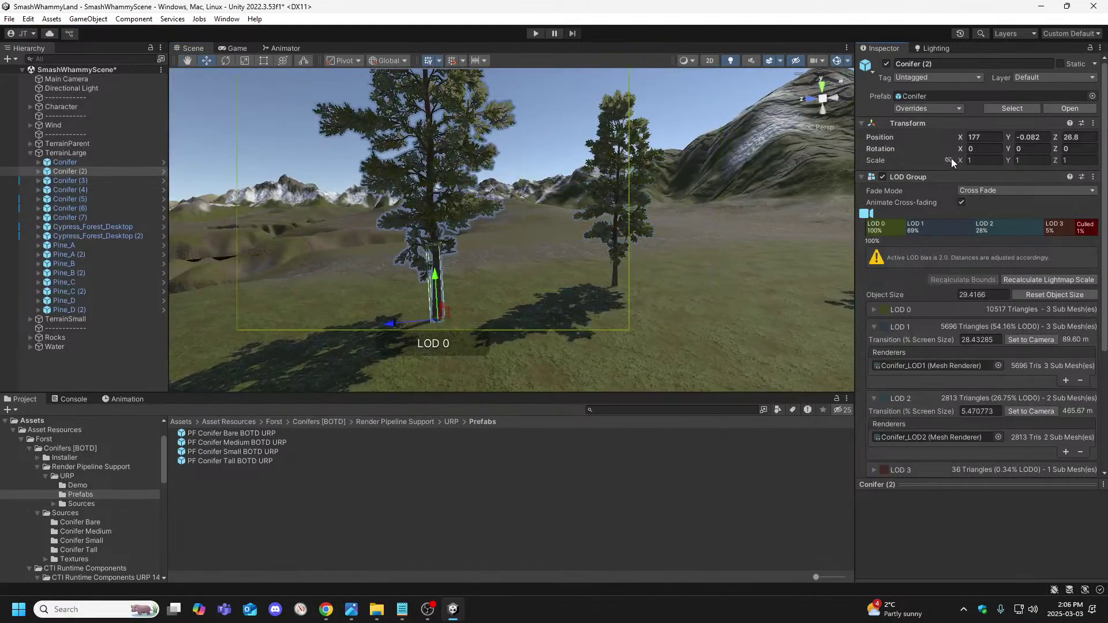
{"action": "left_click", "coordinate": [982, 161]}
{"action": "type", "text": ".6"}
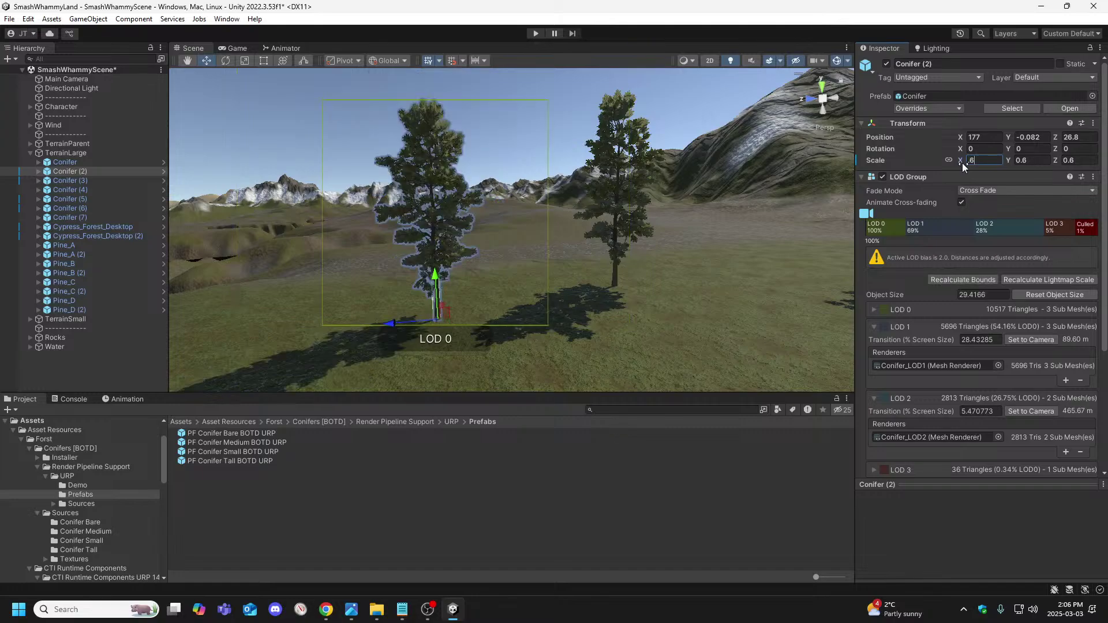
{"action": "right_click_drag", "start_coordinate": [642, 269], "coordinate": [628, 327]}
{"action": "key", "text": "ctrl+z"}
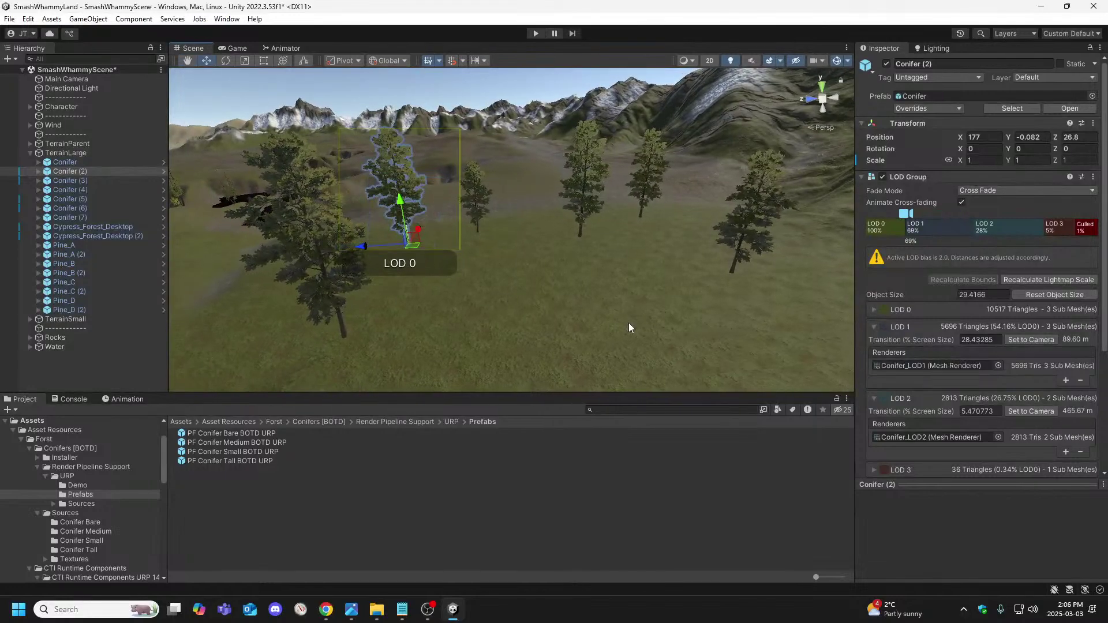
Set the scale of Conifer (7) to 0.6 on all axes.
{"action": "left_click", "coordinate": [343, 328]}
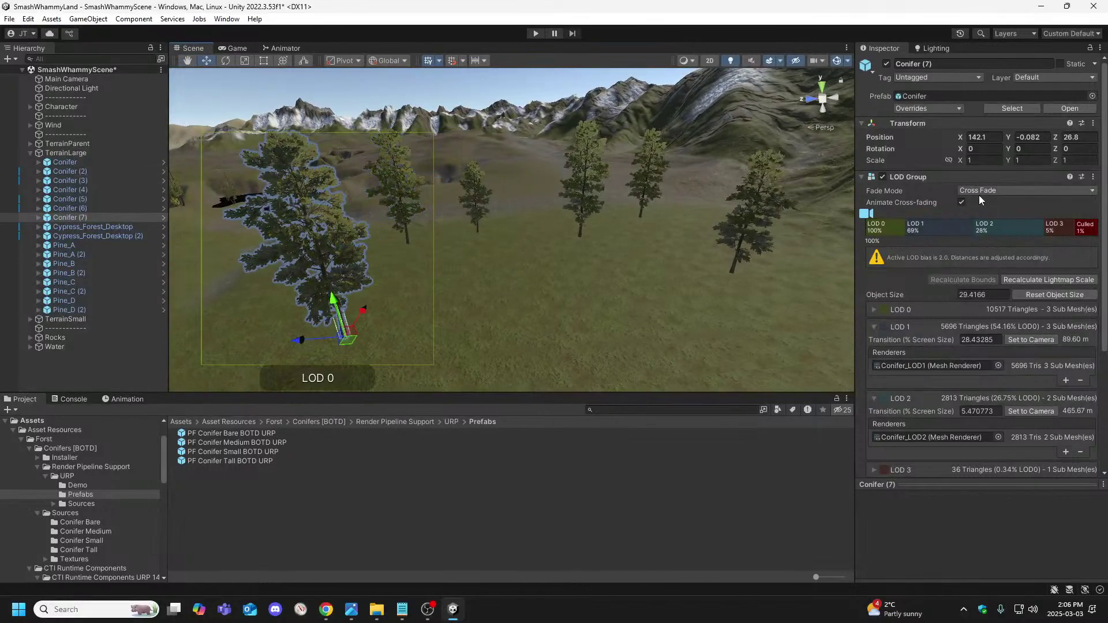
{"action": "left_click", "coordinate": [985, 161]}
{"action": "type", "text": ".6"}
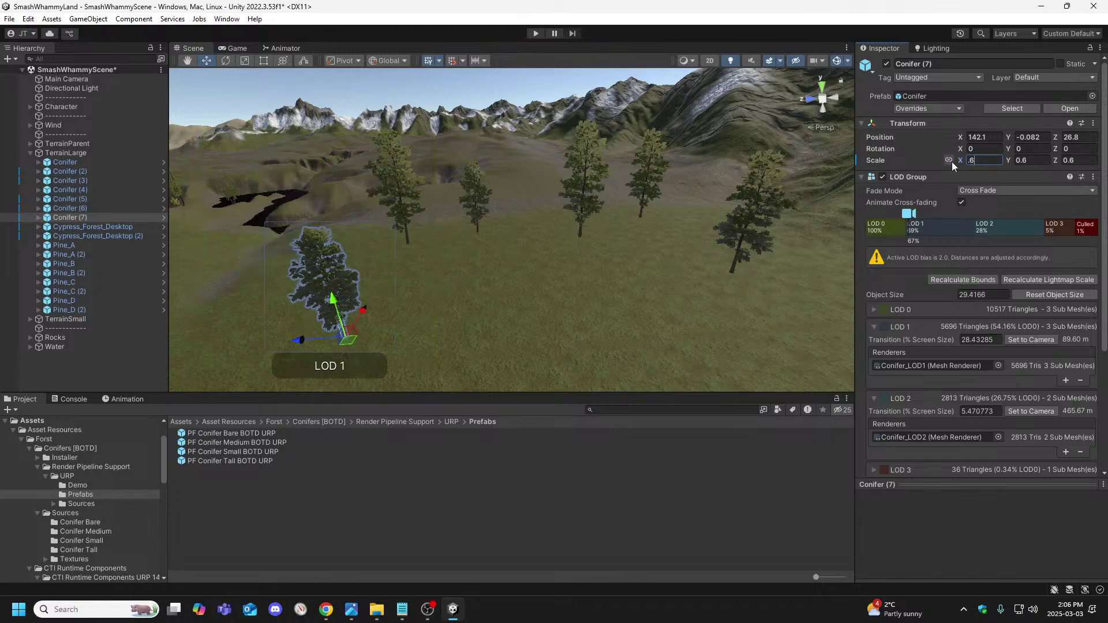
{"action": "left_click", "coordinate": [950, 161]}
Scale Conifer (2) proportionally to 0.5 on all axes.
{"action": "left_click", "coordinate": [407, 243]}
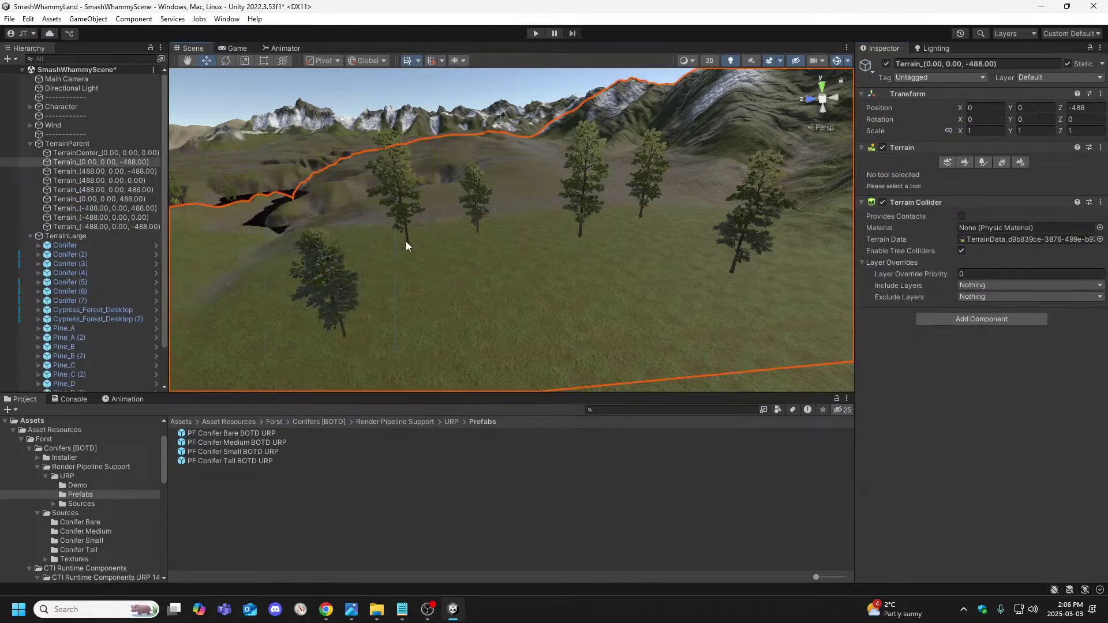
{"action": "left_click", "coordinate": [402, 213]}
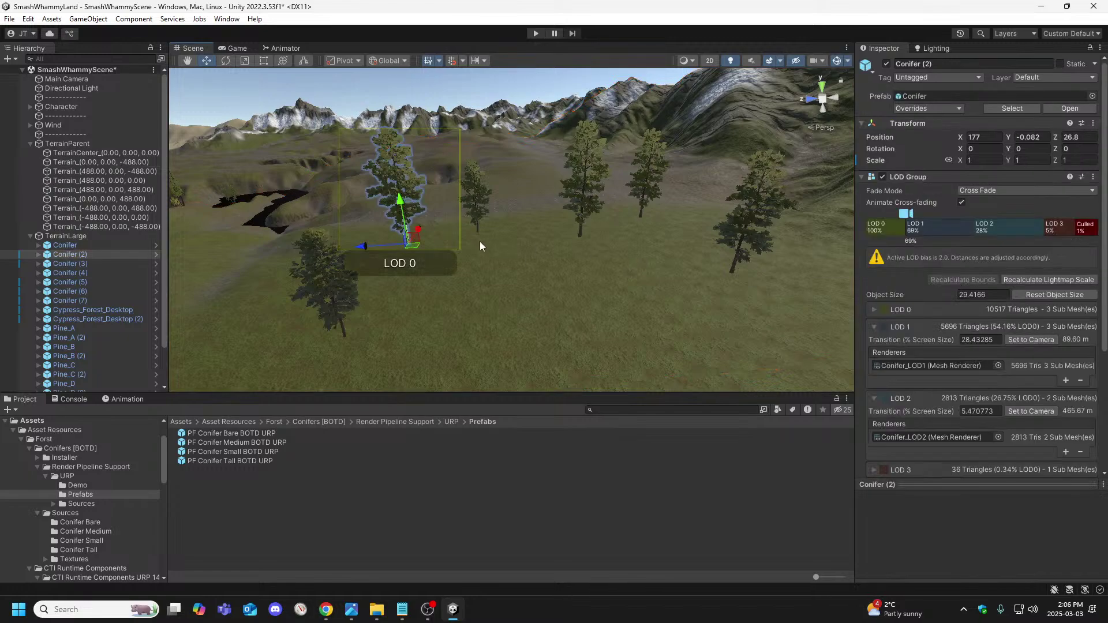
{"action": "right_click_drag", "start_coordinate": [678, 240], "coordinate": [628, 281]}
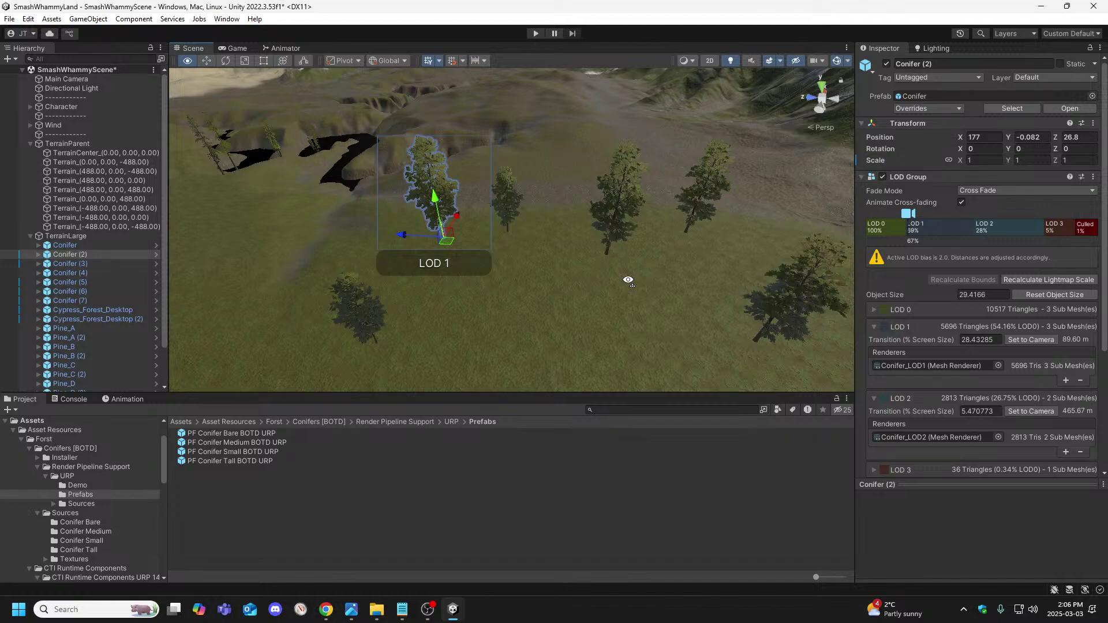
{"action": "right_click_drag", "start_coordinate": [628, 280], "coordinate": [670, 280]}
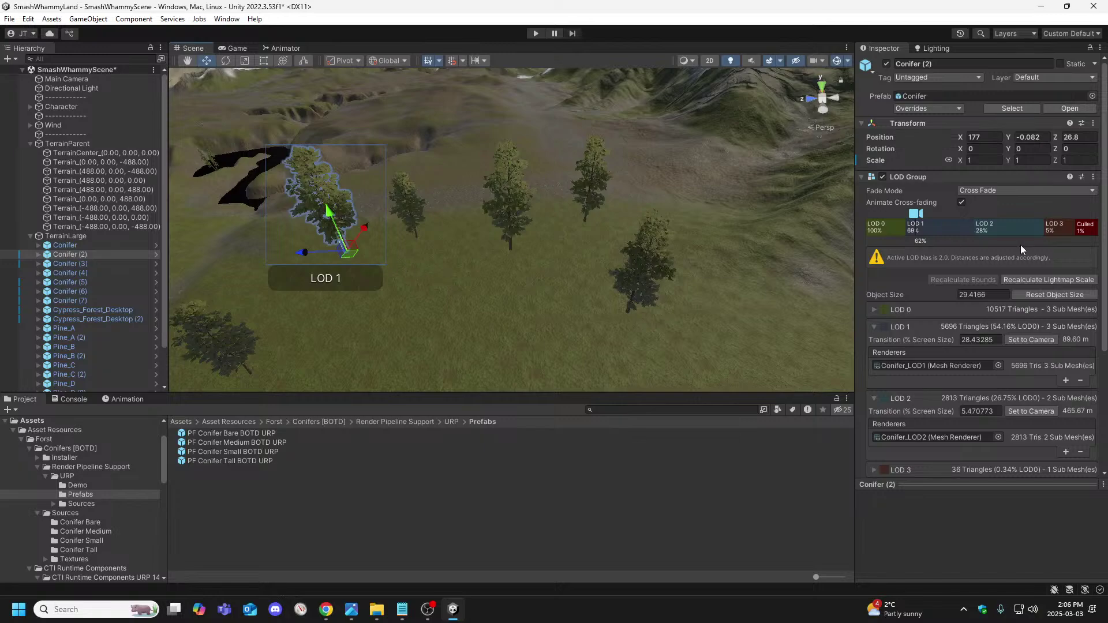
{"action": "left_click", "coordinate": [985, 161]}
{"action": "type", "text": ".5"}
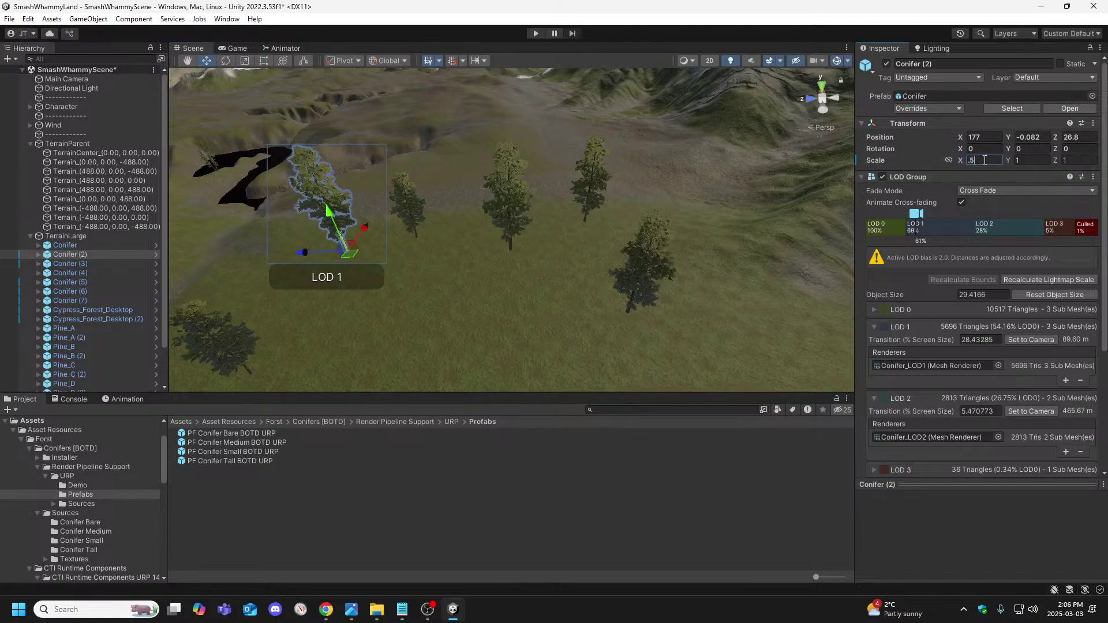
{"action": "key", "text": "Escape"}
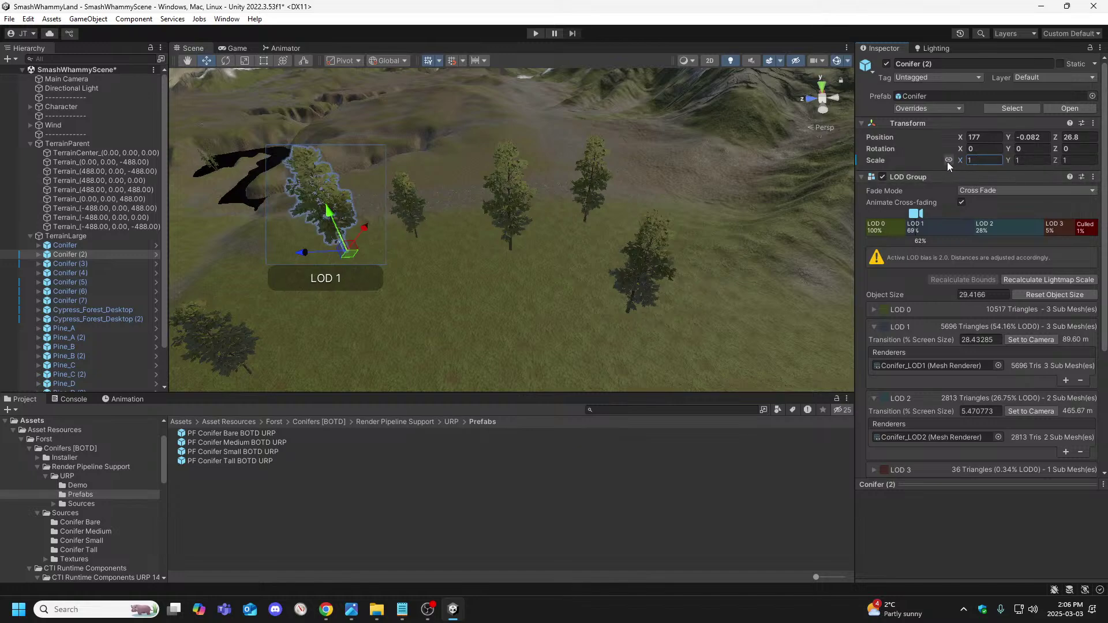
{"action": "type", "text": ".5"}
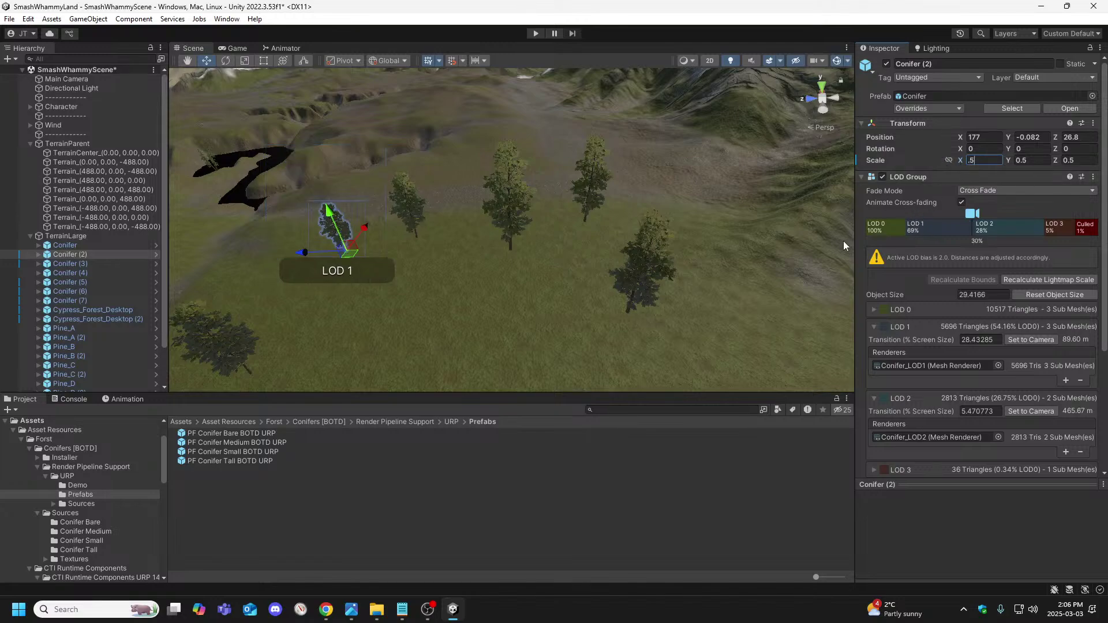
Select the terrain tile (0.00, 0.00, -488.00) under the conifers and activate its Paint Trees tool.
{"action": "mouse_move", "coordinate": [327, 310]}
{"action": "right_mouse_down"}
{"action": "mouse_move", "coordinate": [334, 300]}
{"action": "mouse_move", "coordinate": [299, 296]}
{"action": "mouse_move", "coordinate": [399, 261]}
{"action": "mouse_move", "coordinate": [375, 257]}
{"action": "mouse_move", "coordinate": [416, 277]}
{"action": "mouse_move", "coordinate": [720, 307]}
{"action": "mouse_move", "coordinate": [423, 280]}
{"action": "mouse_move", "coordinate": [299, 292]}
{"action": "mouse_move", "coordinate": [309, 286]}
{"action": "right_mouse_up"}
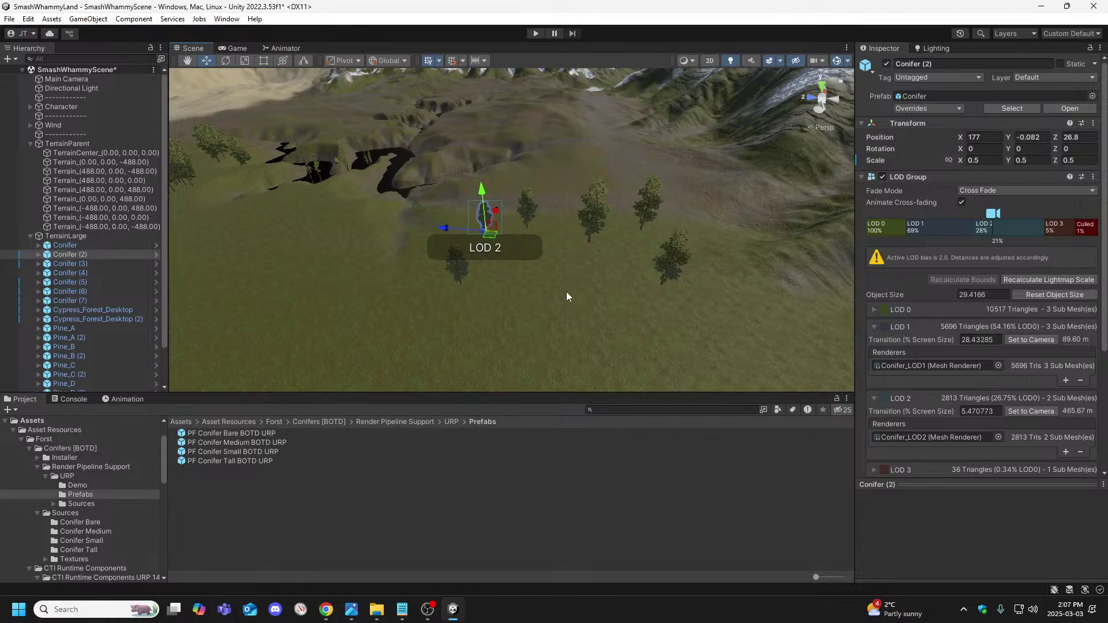
{"action": "right_click_drag", "start_coordinate": [566, 296], "coordinate": [812, 244]}
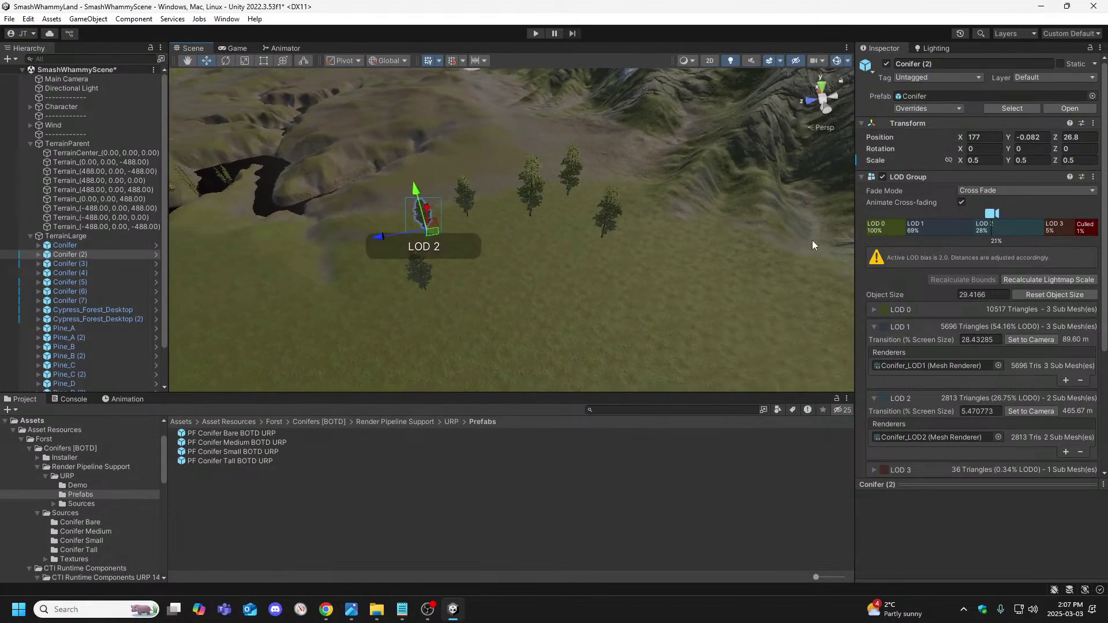
{"action": "left_click", "coordinate": [592, 286]}
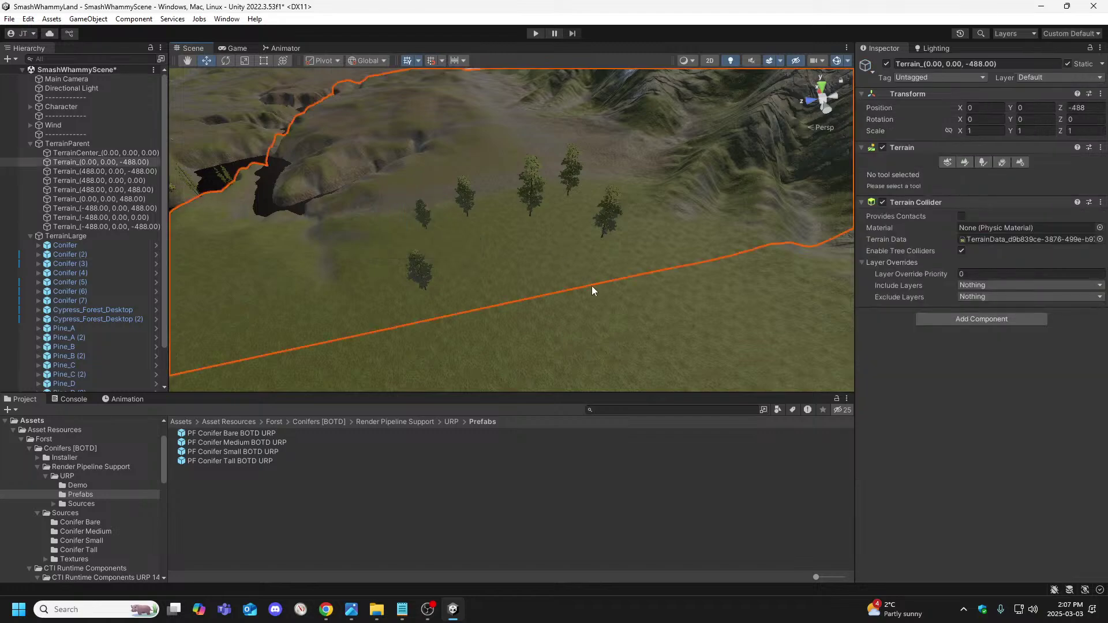
{"action": "left_click", "coordinate": [966, 162]}
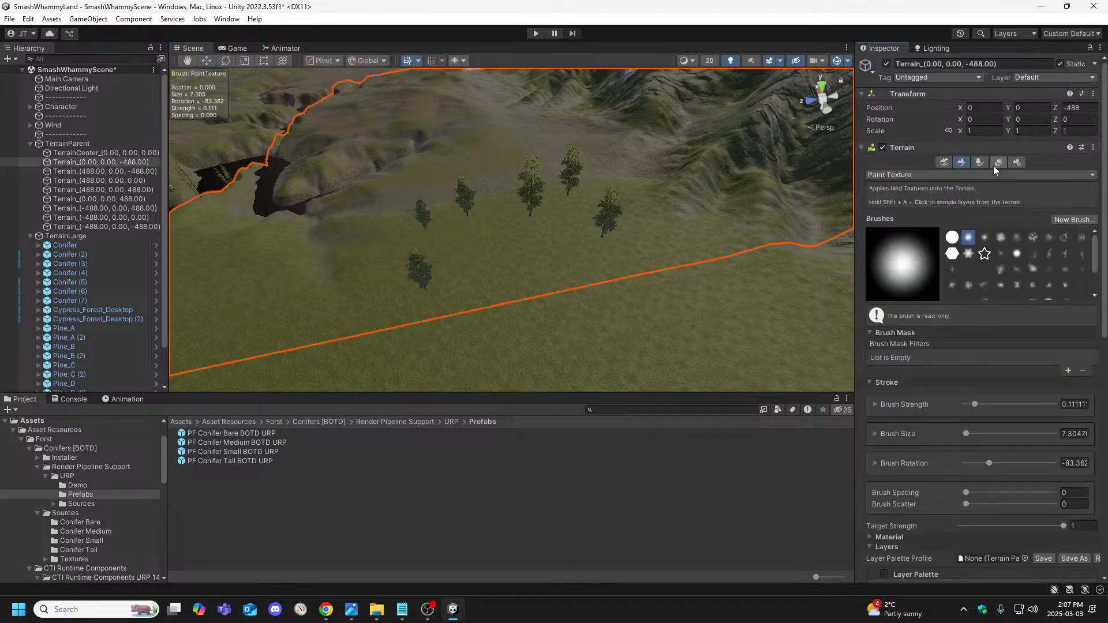
{"action": "left_click", "coordinate": [984, 163]}
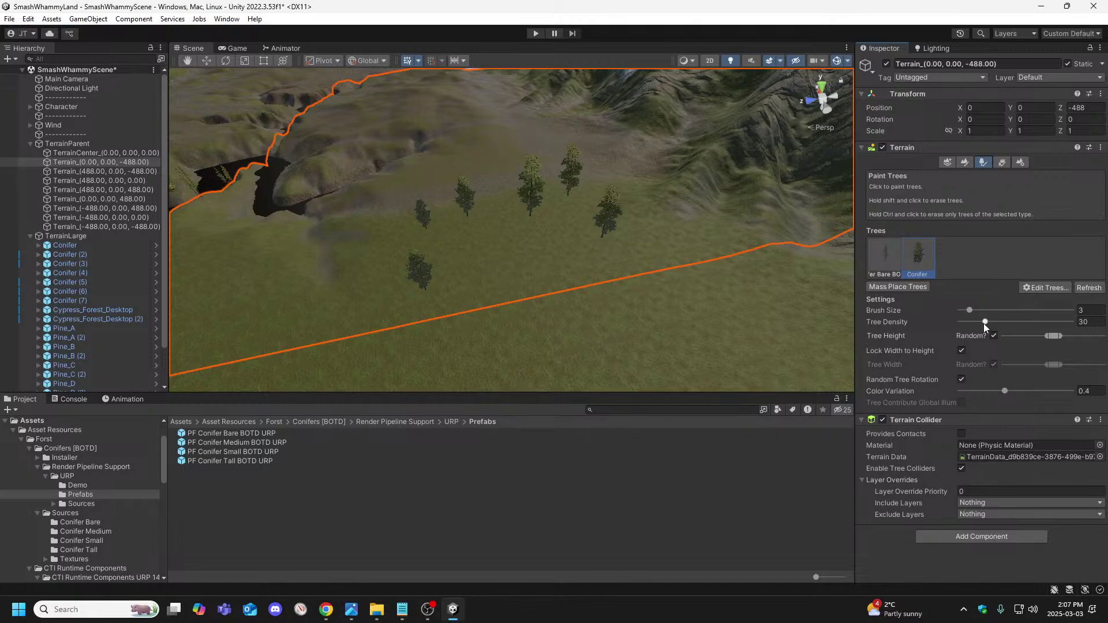
Set the tree density to 10 and the brush size to 36 for painting the Conifer tree.
{"action": "left_click_drag", "start_coordinate": [984, 324], "coordinate": [971, 327]}
{"action": "left_click_drag", "start_coordinate": [961, 331], "coordinate": [960, 331]}
{"action": "left_click_drag", "start_coordinate": [970, 310], "coordinate": [982, 310]}
{"action": "left_click_drag", "start_coordinate": [991, 312], "coordinate": [1003, 314]}
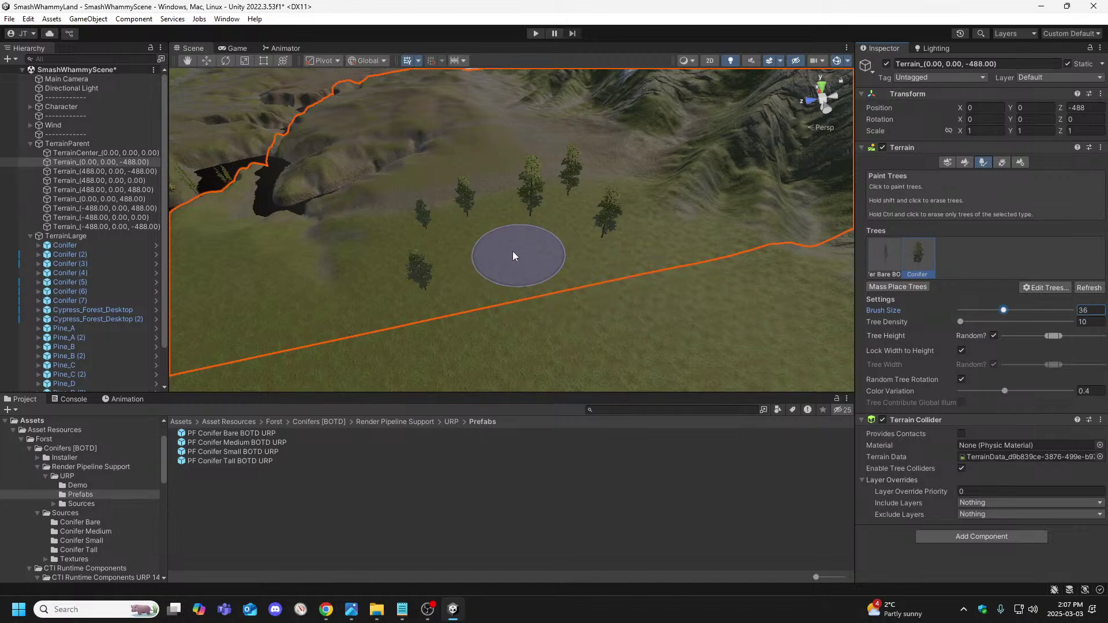
Try painting conifers between the existing trees with brush sizes 36 and 53, undoing each attempt.
{"action": "left_click", "coordinate": [485, 244]}
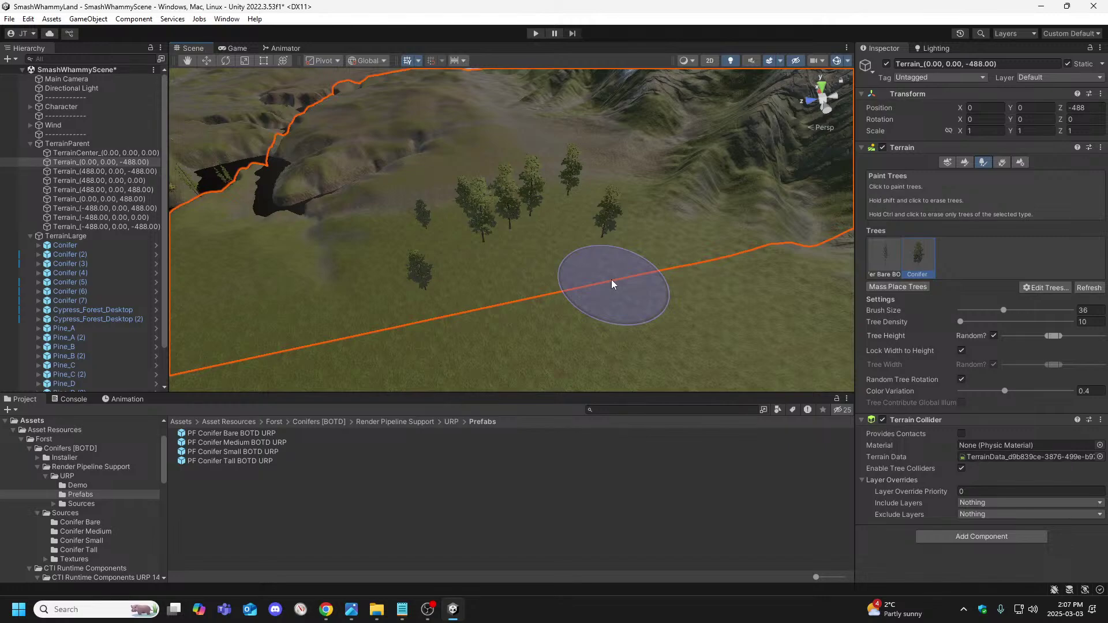
{"action": "key", "text": "ctrl+z"}
{"action": "left_click", "coordinate": [496, 258]}
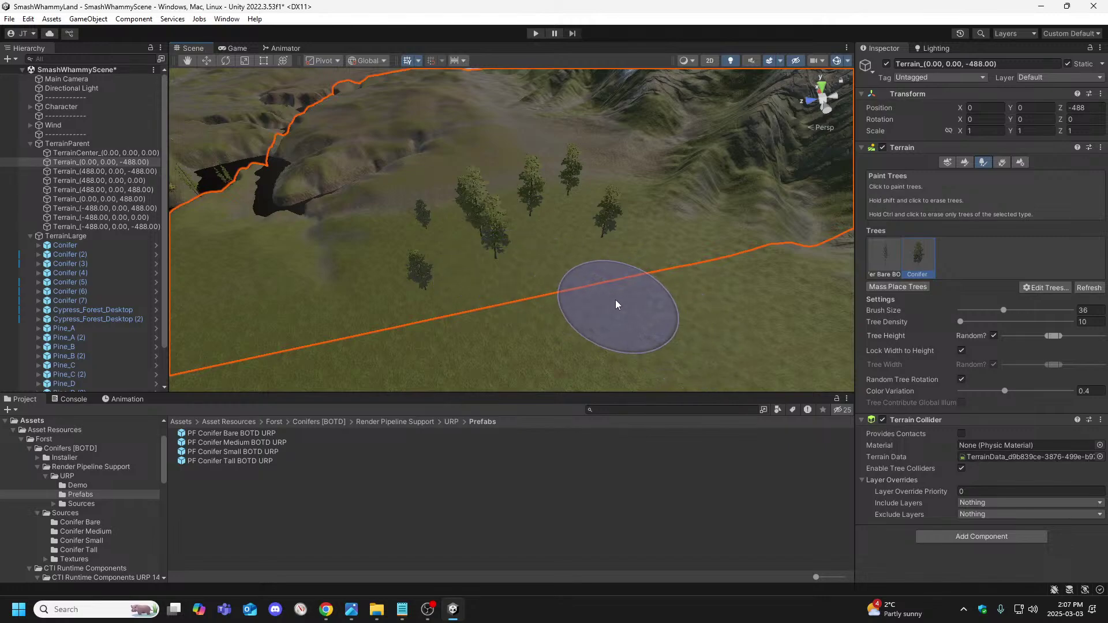
{"action": "key", "text": "ctrl+z"}
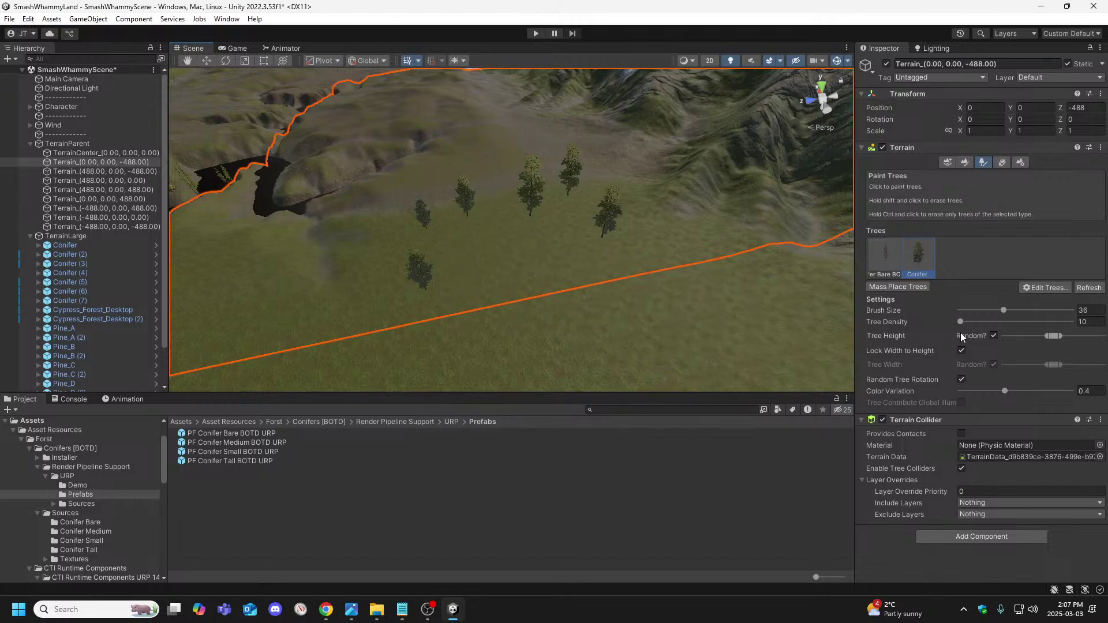
{"action": "left_click_drag", "start_coordinate": [1004, 310], "coordinate": [1011, 310]}
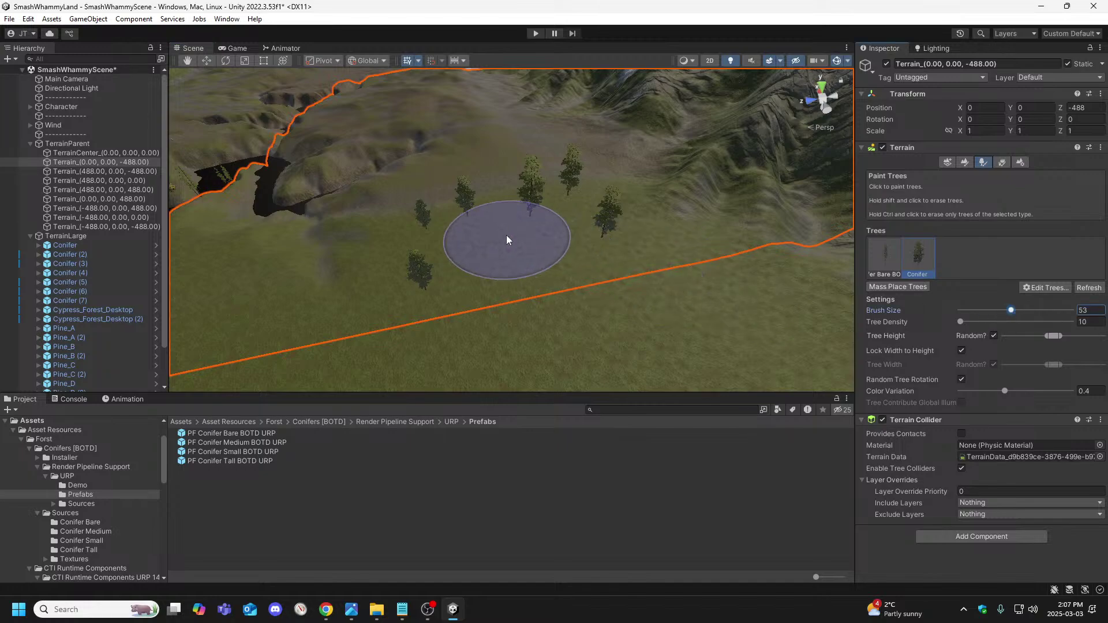
{"action": "left_click", "coordinate": [510, 254]}
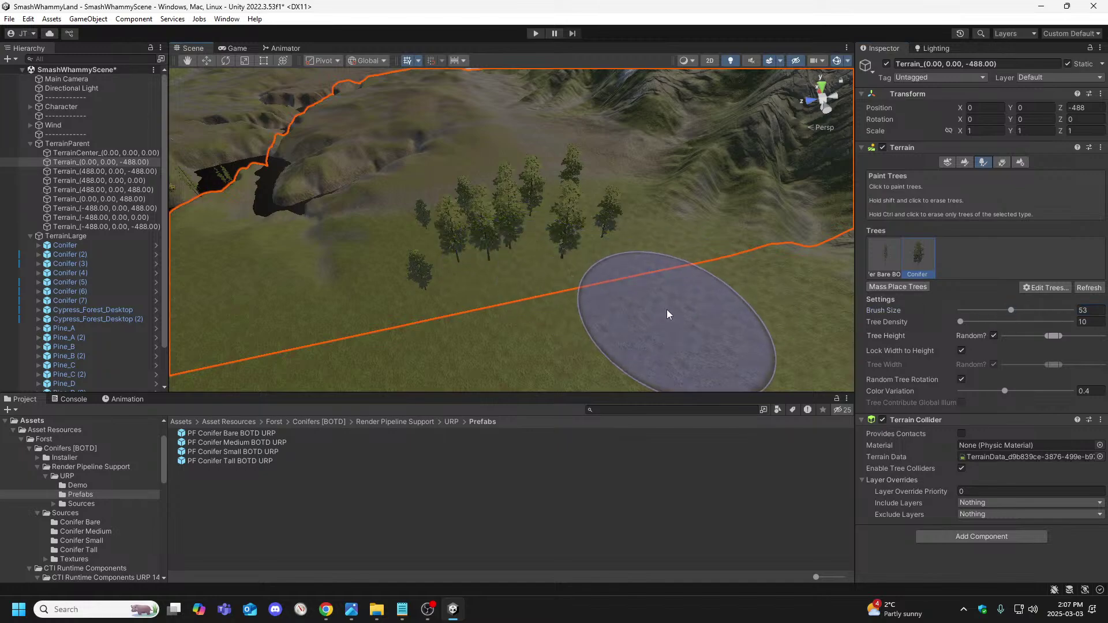
{"action": "key", "text": "ctrl+z"}
Set the brush size to 23 and paint conifers on the grass between the existing trees.
{"action": "left_click_drag", "start_coordinate": [1011, 310], "coordinate": [997, 312]}
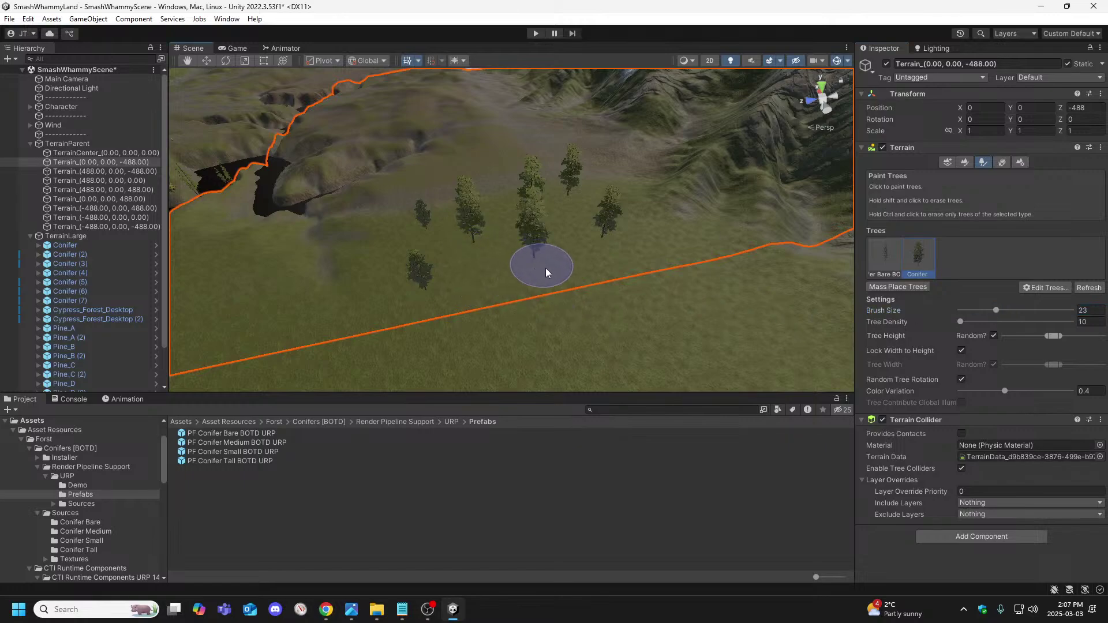
{"action": "mouse_move", "coordinate": [666, 269]}
{"action": "right_mouse_down"}
{"action": "mouse_move", "coordinate": [703, 275]}
{"action": "mouse_move", "coordinate": [545, 250]}
{"action": "mouse_move", "coordinate": [508, 262]}
{"action": "mouse_move", "coordinate": [523, 274]}
{"action": "mouse_move", "coordinate": [451, 302]}
{"action": "mouse_move", "coordinate": [808, 317]}
{"action": "right_mouse_up"}
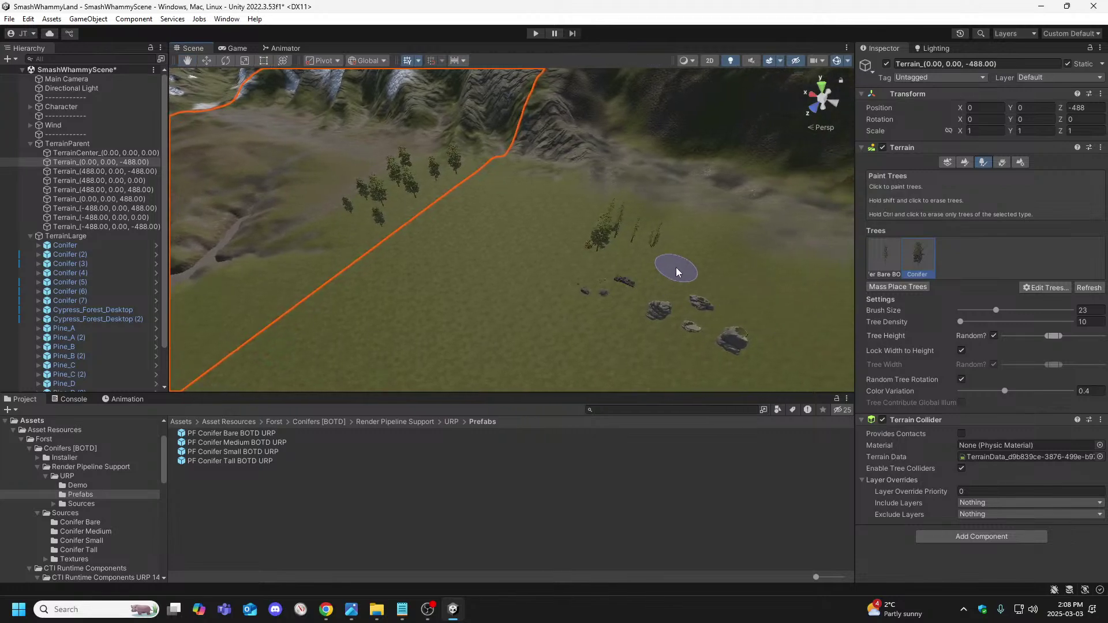
Paint more conifers on the grass beside the rock cluster with the 23-size tree brush.
{"action": "left_click", "coordinate": [676, 268]}
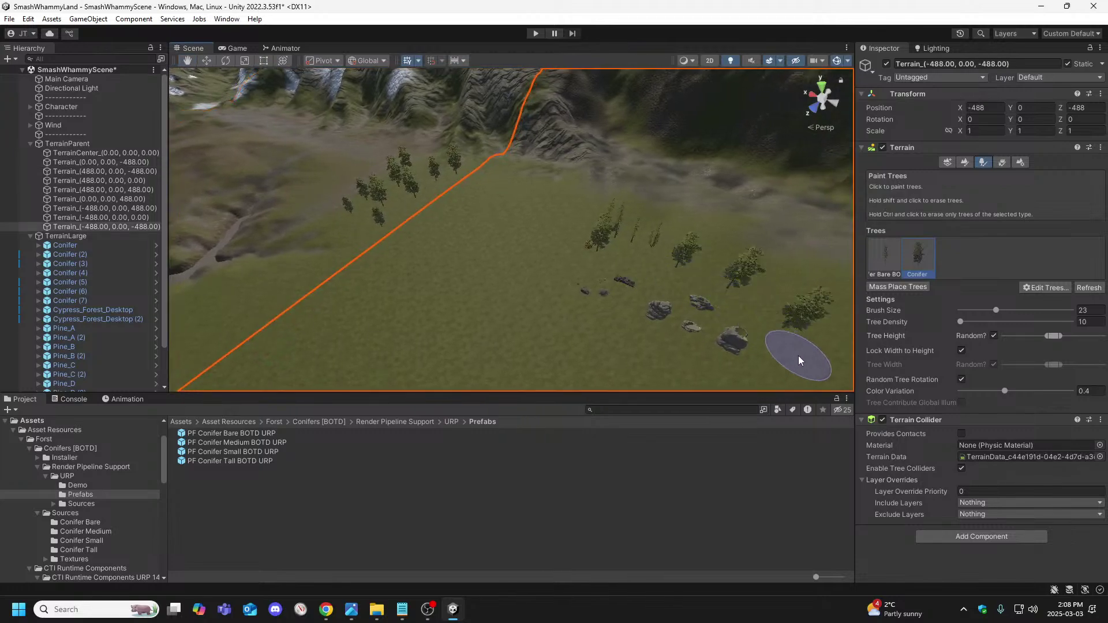
{"action": "left_click", "coordinate": [798, 355]}
Examine the tree groups across the terrain, including the riverbank, the grove and the newly painted conifers.
{"action": "mouse_move", "coordinate": [798, 354]}
{"action": "right_mouse_down"}
{"action": "mouse_move", "coordinate": [808, 359]}
{"action": "mouse_move", "coordinate": [577, 329]}
{"action": "mouse_move", "coordinate": [624, 327]}
{"action": "mouse_move", "coordinate": [611, 323]}
{"action": "mouse_move", "coordinate": [408, 306]}
{"action": "mouse_move", "coordinate": [564, 307]}
{"action": "mouse_move", "coordinate": [576, 317]}
{"action": "right_mouse_up"}
{"action": "right_click_drag", "start_coordinate": [629, 339], "coordinate": [875, 323]}
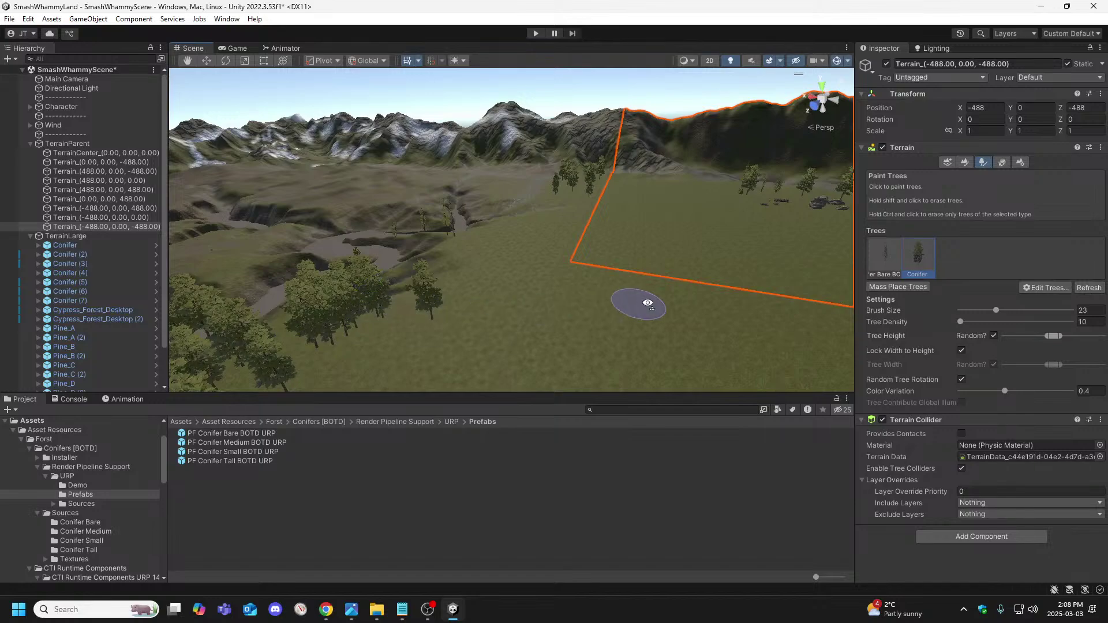
{"action": "mouse_move", "coordinate": [643, 301]}
{"action": "right_mouse_down"}
{"action": "mouse_move", "coordinate": [753, 296]}
{"action": "mouse_move", "coordinate": [734, 306]}
{"action": "mouse_move", "coordinate": [635, 295]}
{"action": "mouse_move", "coordinate": [365, 314]}
{"action": "right_mouse_up"}
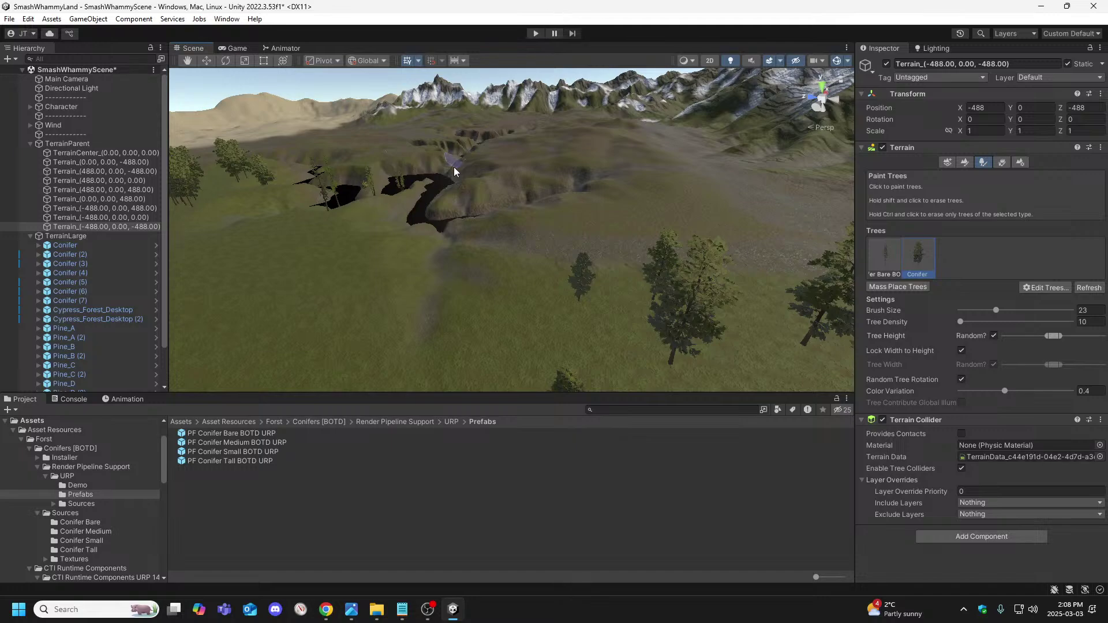
{"action": "right_click_drag", "start_coordinate": [454, 171], "coordinate": [341, 163]}
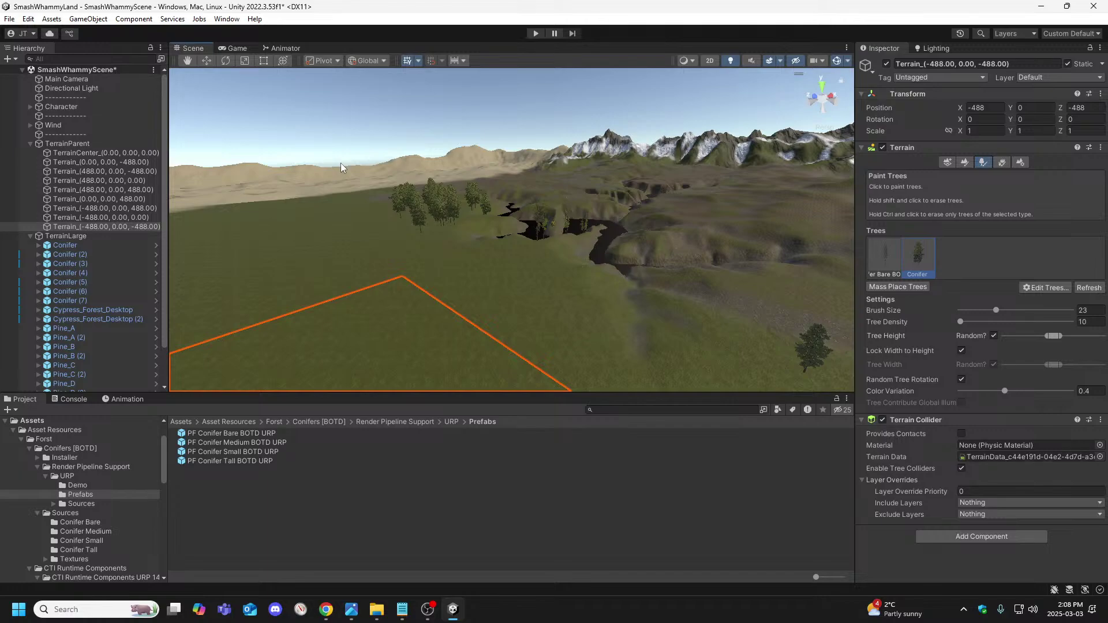
{"action": "right_click_drag", "start_coordinate": [407, 209], "coordinate": [636, 338]}
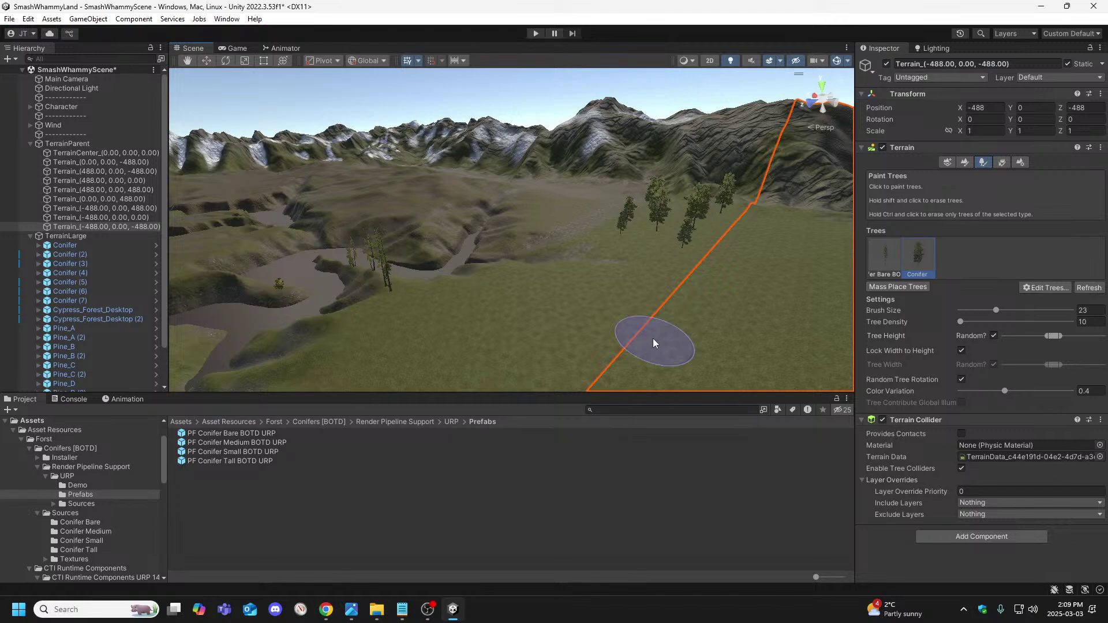
{"action": "right_click_drag", "start_coordinate": [653, 339], "coordinate": [514, 381]}
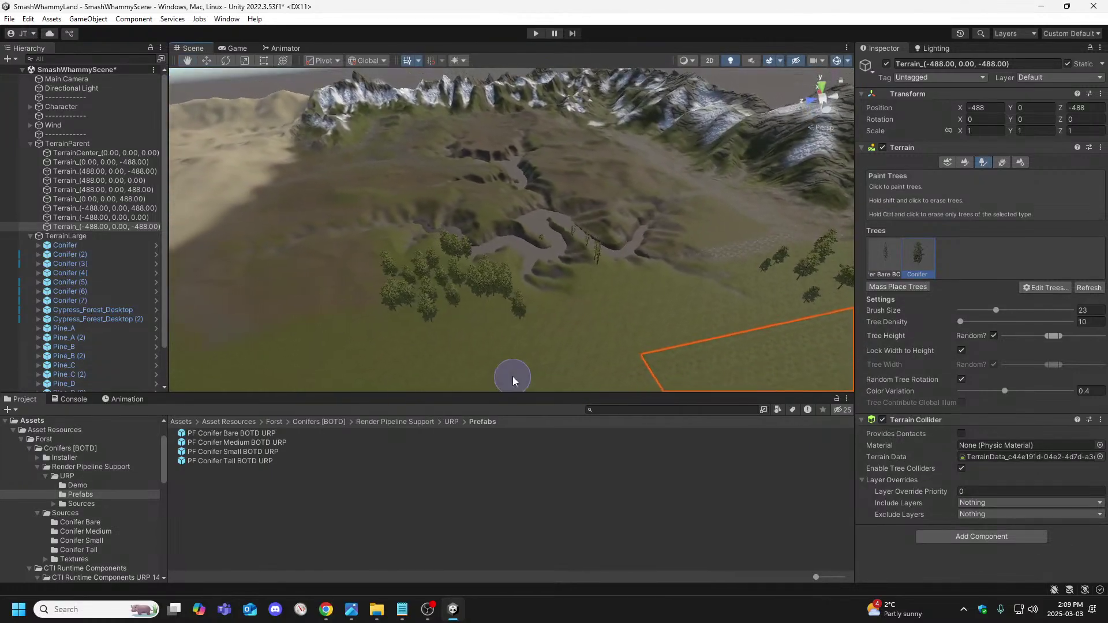
{"action": "mouse_move", "coordinate": [462, 254]}
{"action": "right_mouse_down"}
{"action": "mouse_move", "coordinate": [549, 302]}
{"action": "mouse_move", "coordinate": [663, 299]}
{"action": "mouse_move", "coordinate": [579, 282]}
{"action": "mouse_move", "coordinate": [658, 247]}
{"action": "right_mouse_up"}
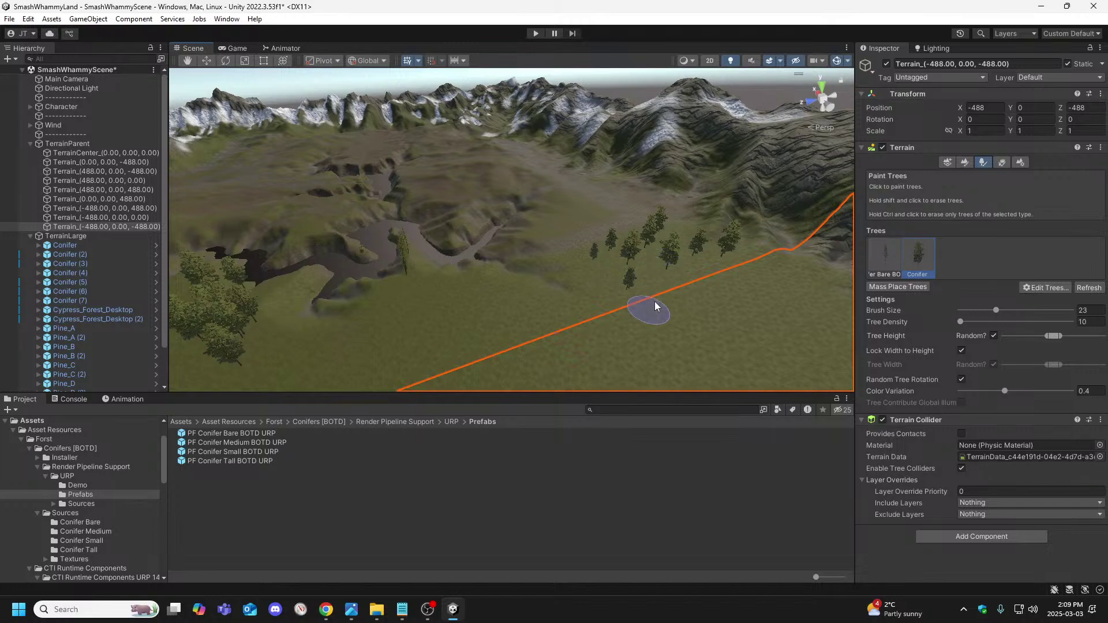
{"action": "mouse_move", "coordinate": [656, 305]}
{"action": "right_mouse_down"}
{"action": "mouse_move", "coordinate": [606, 321]}
{"action": "mouse_move", "coordinate": [782, 329]}
{"action": "mouse_move", "coordinate": [763, 287]}
{"action": "right_mouse_up"}
Run the scene in Play mode and walk among the conifers and rocks to inspect the trees up close.
{"action": "left_click", "coordinate": [533, 34]}
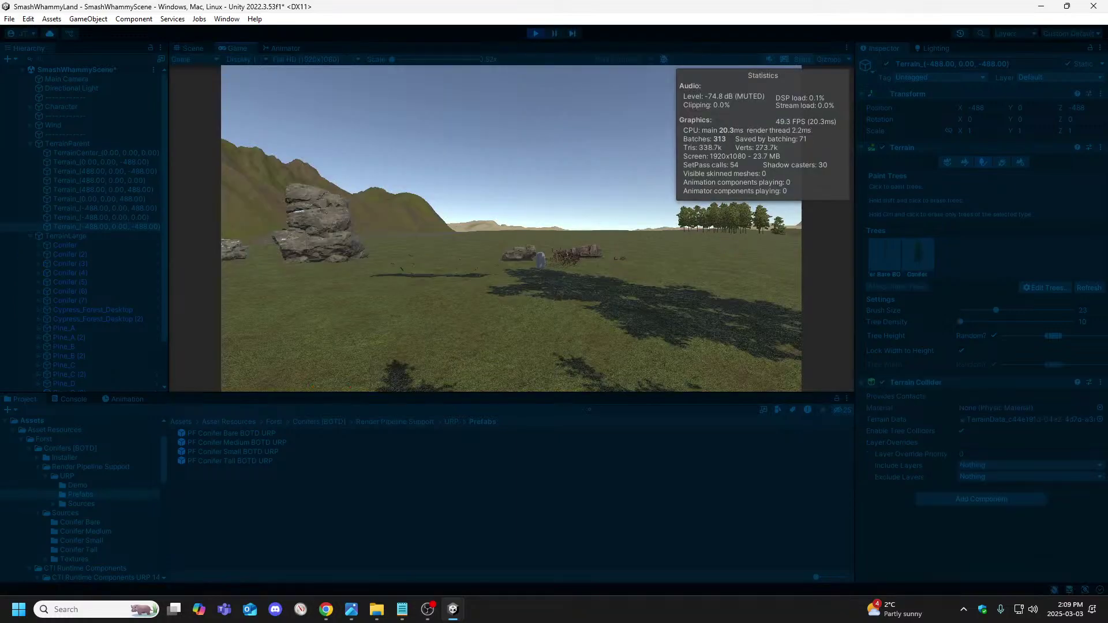
{"action": "key", "text": "w"}
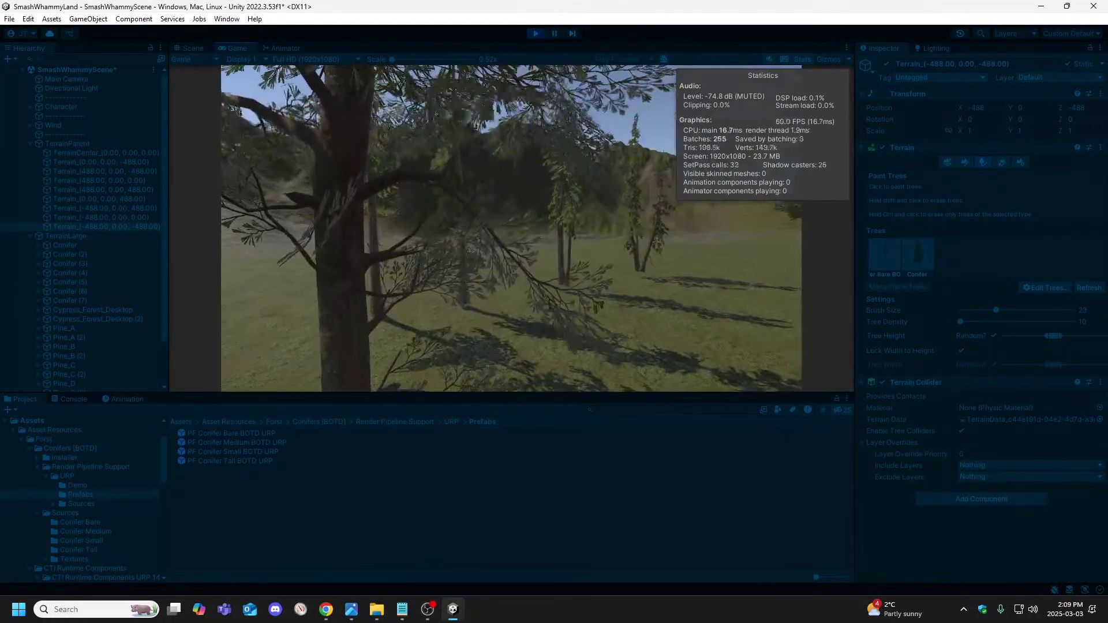
{"action": "key", "text": "w"}
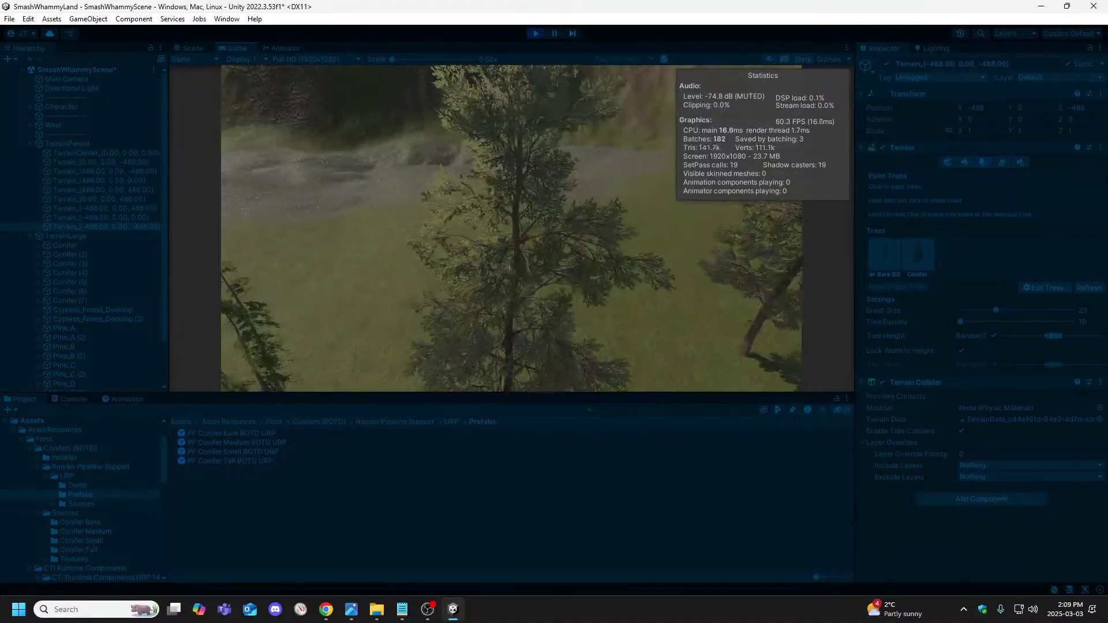
{"action": "key", "text": "w"}
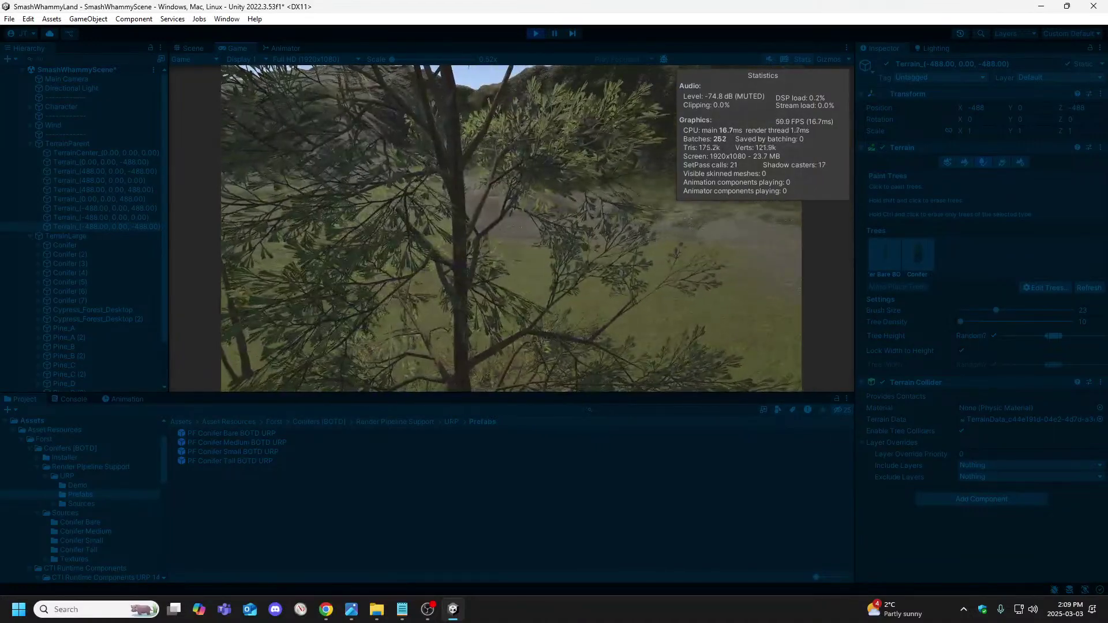
{"action": "key", "text": "d"}
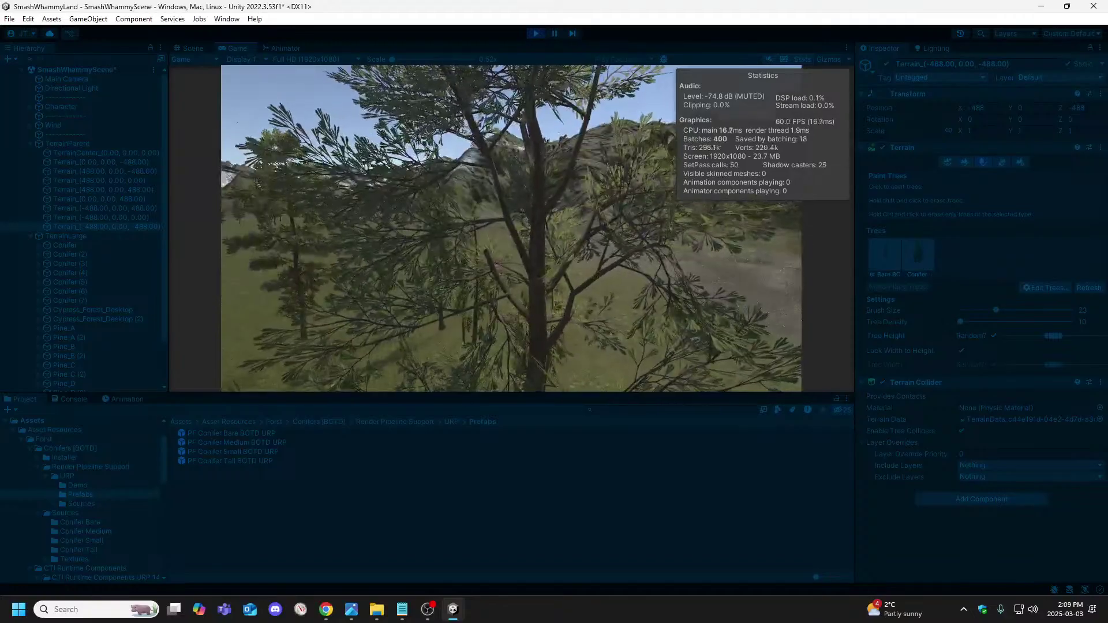
{"action": "key", "text": "d"}
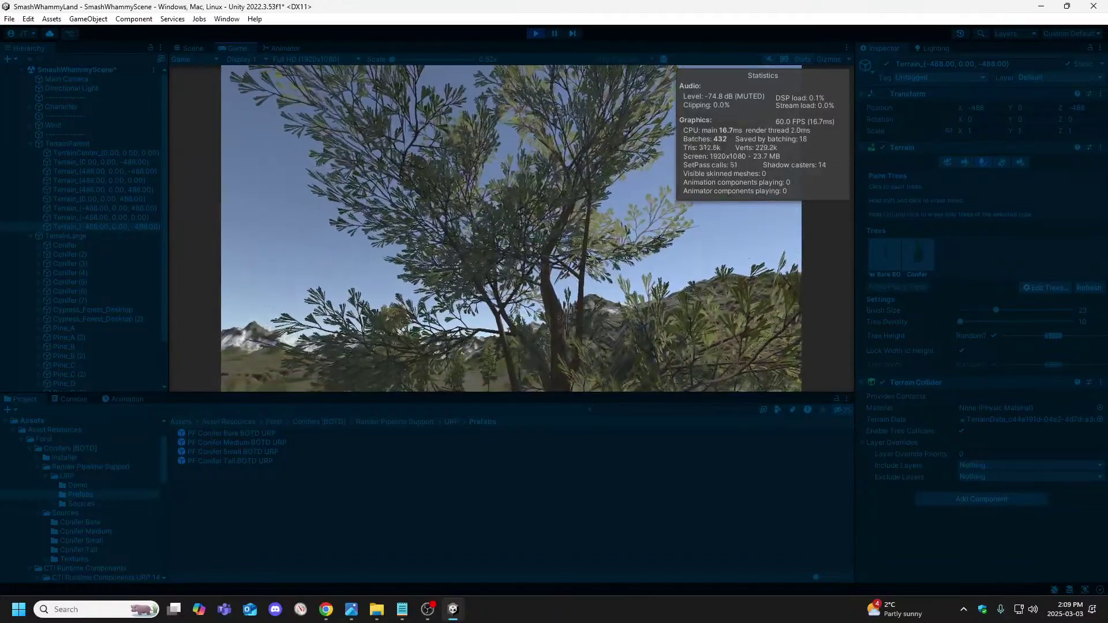
{"action": "key", "text": "d"}
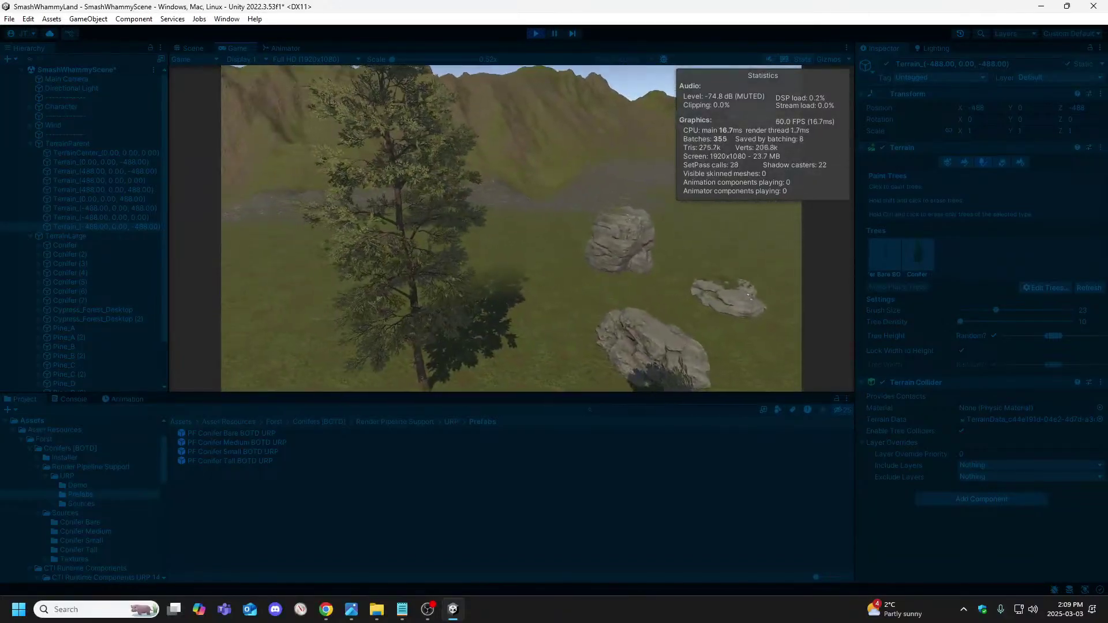
{"action": "key", "text": "d"}
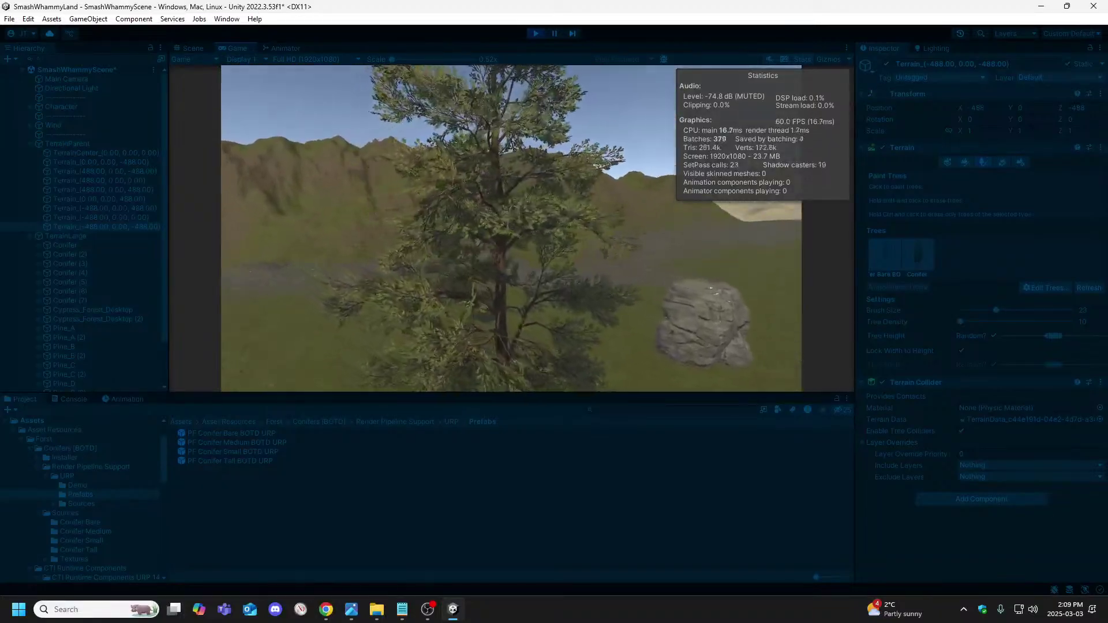
{"action": "key", "text": "d"}
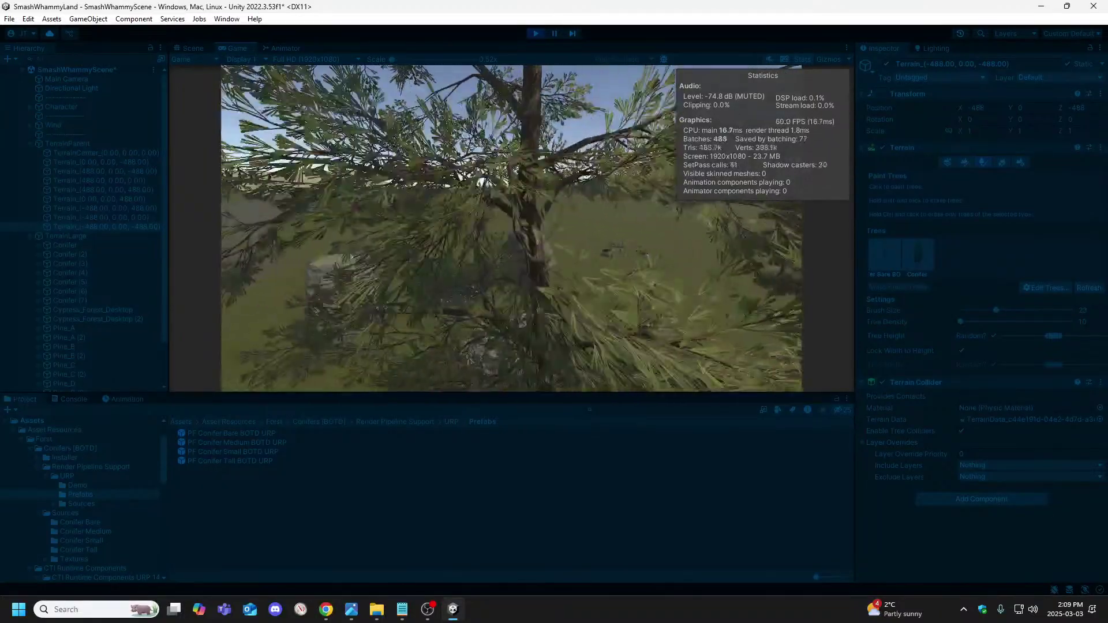
Walk past the rocks and through the dense tree grove to inspect it in the running scene.
{"action": "key", "text": "w"}
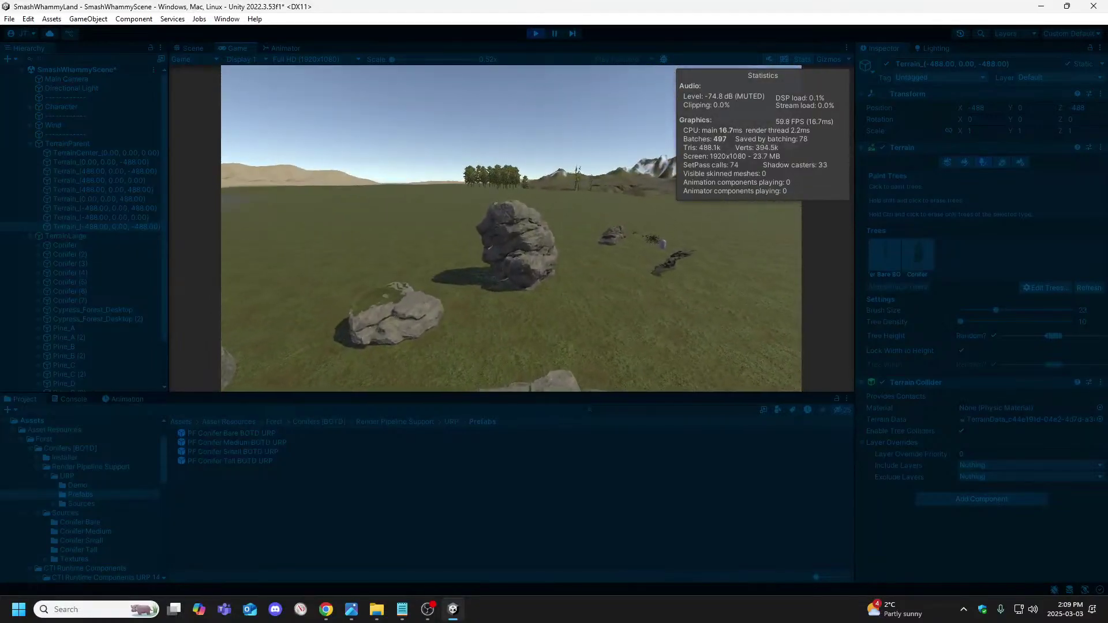
{"action": "key", "text": "w"}
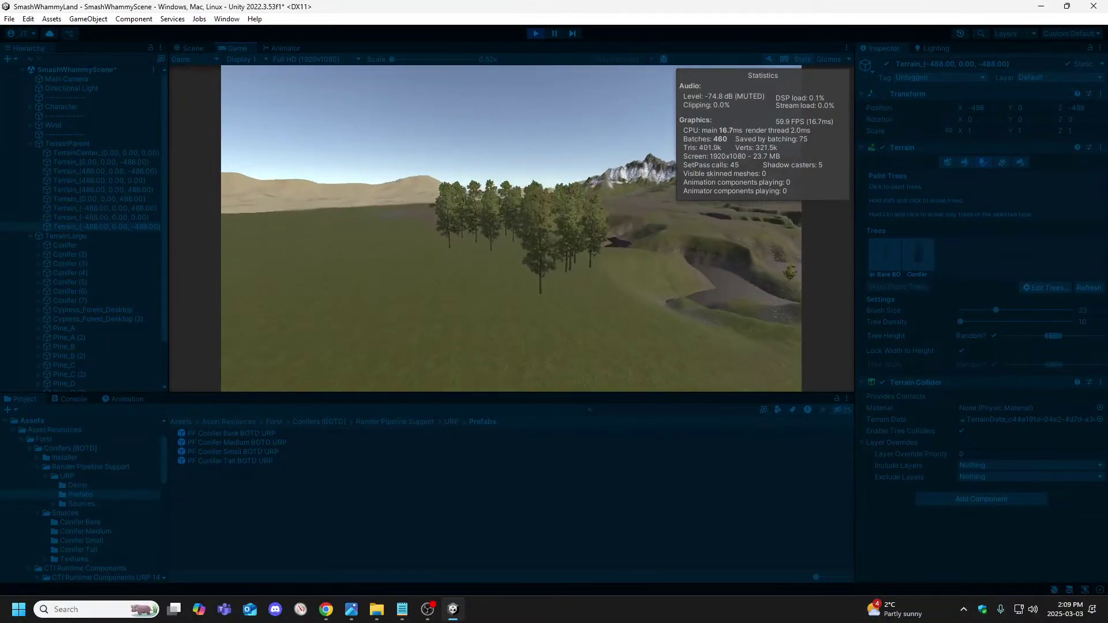
{"action": "key", "text": "w"}
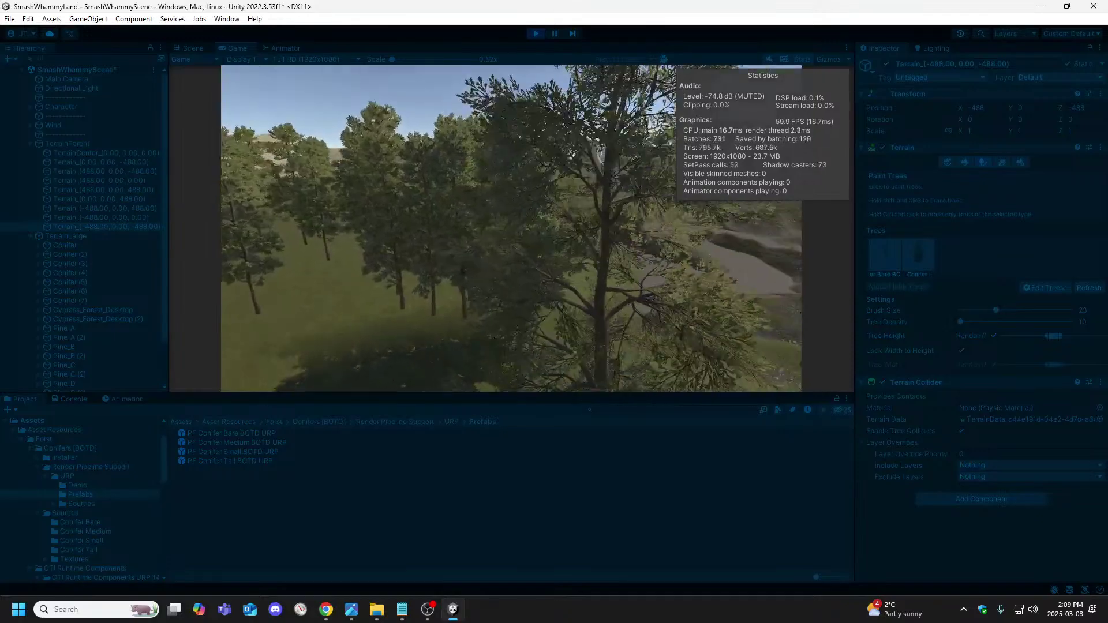
{"action": "key", "text": "w"}
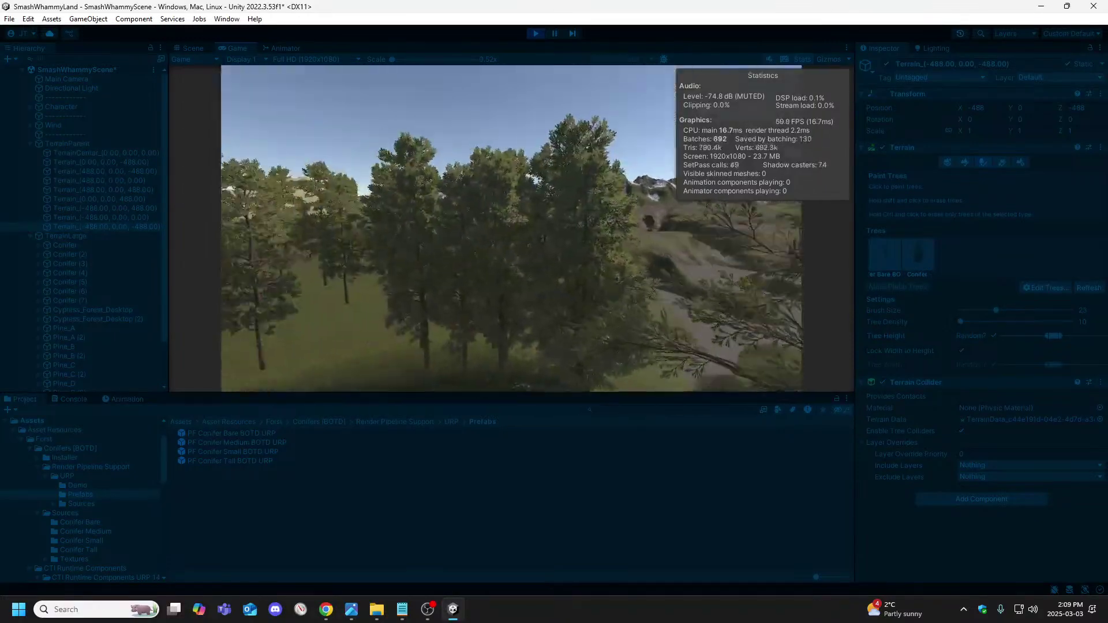
{"action": "key", "text": "w"}
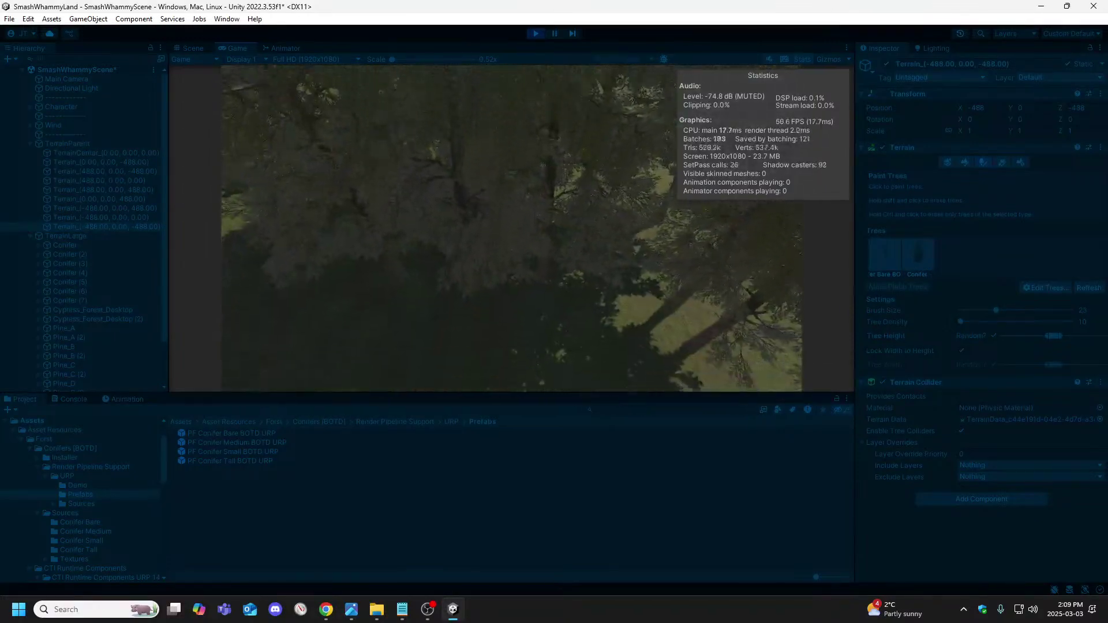
{"action": "key", "text": "w"}
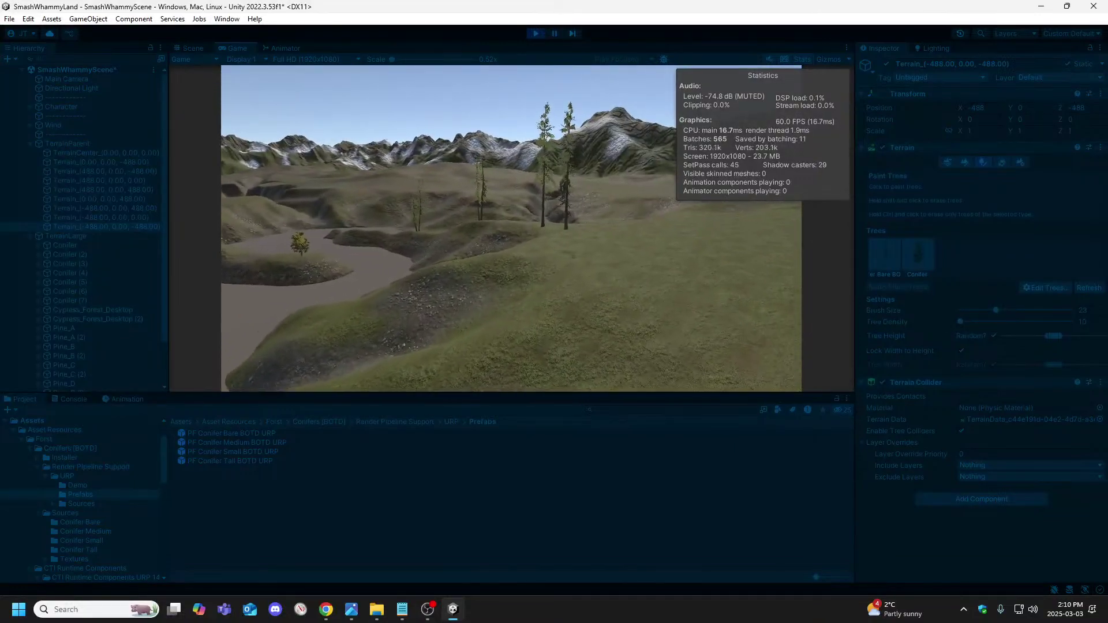
Inspect the tall, slender conifers near the river and on the grass in the running scene, and exit Play mode.
{"action": "key", "text": "w"}
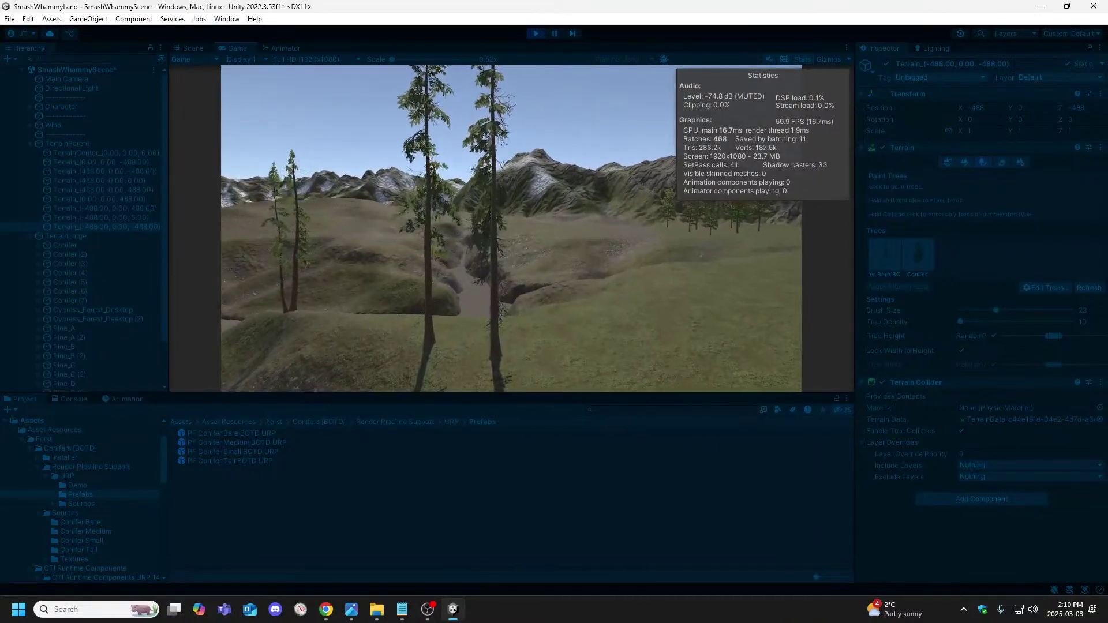
{"action": "key", "text": "w"}
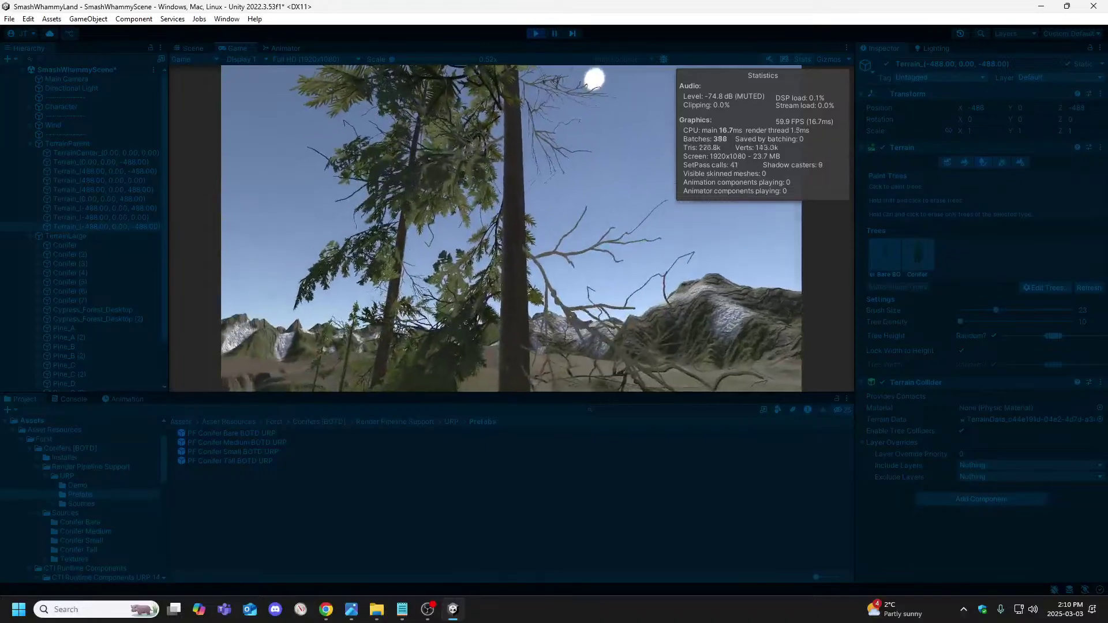
{"action": "key", "text": "a"}
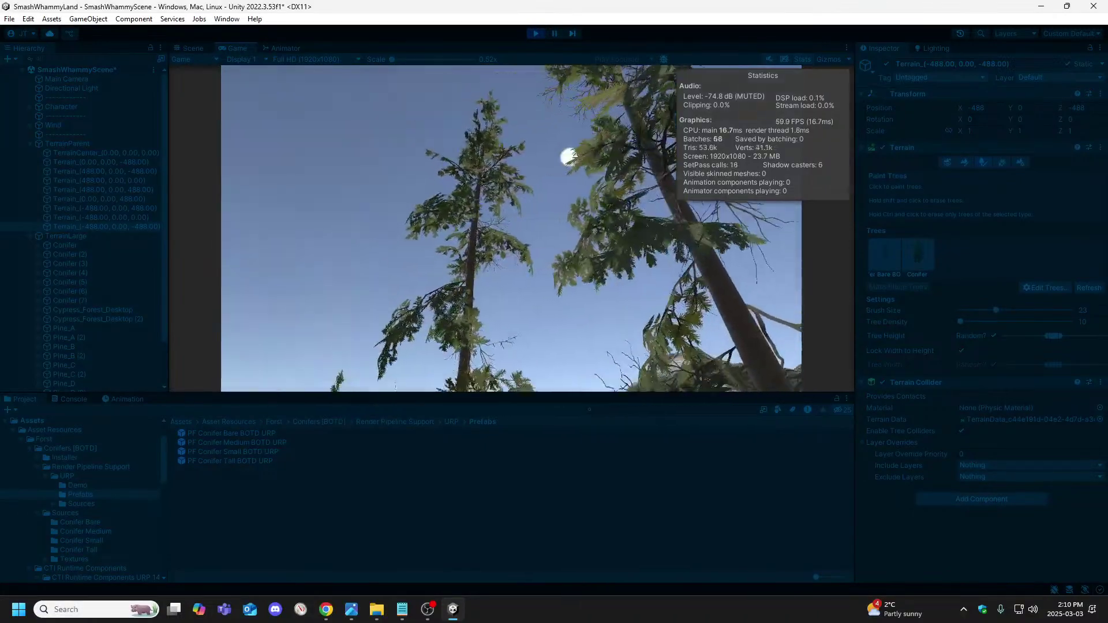
{"action": "key", "text": "a"}
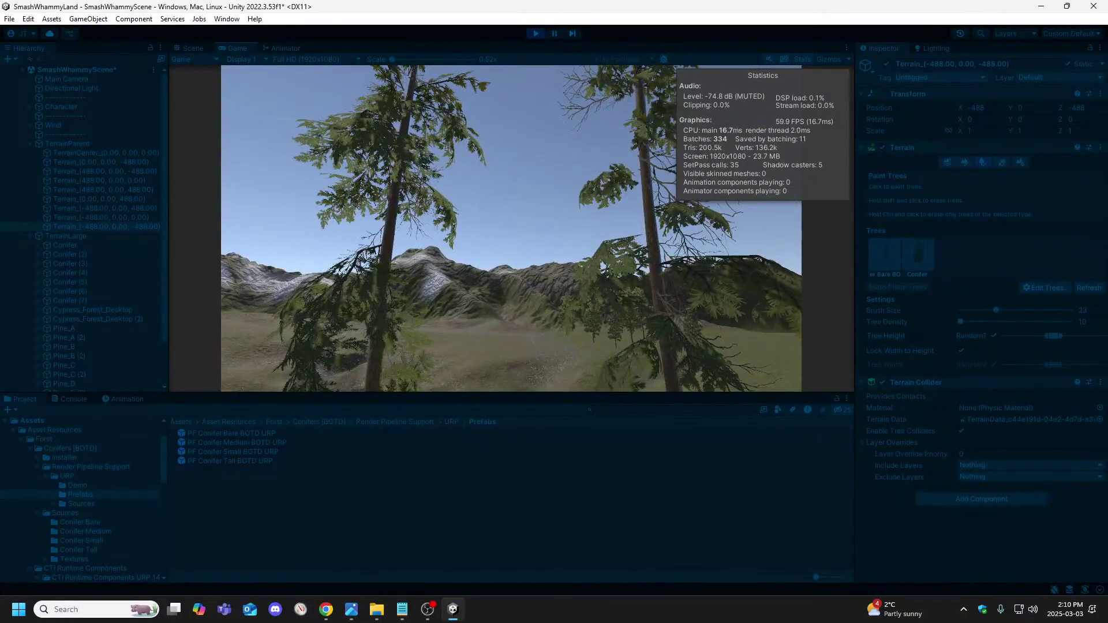
{"action": "key", "text": "w"}
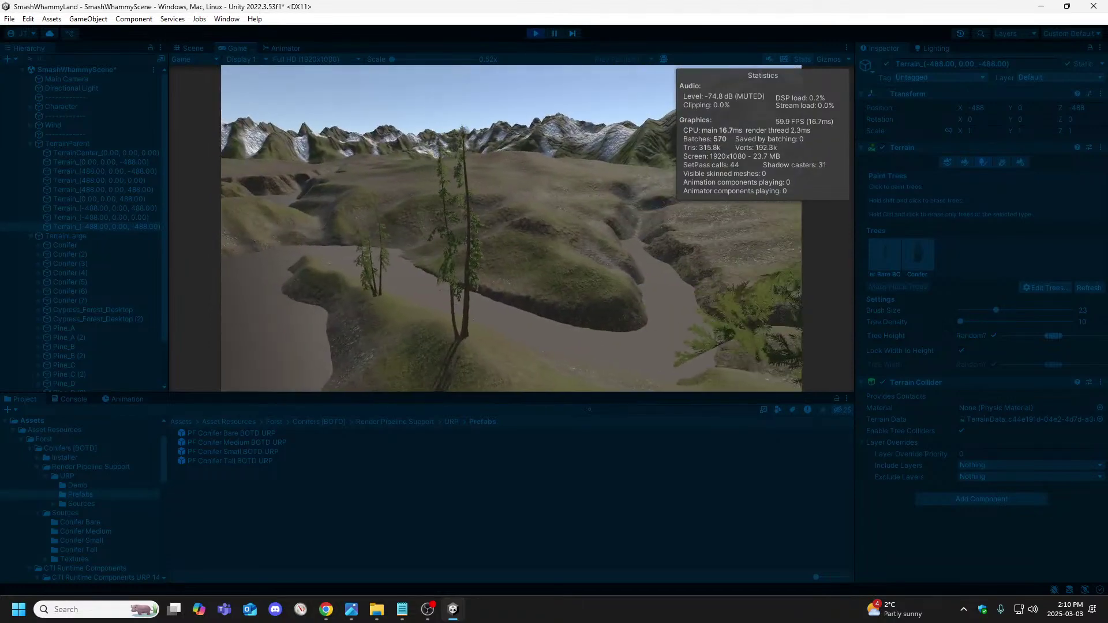
{"action": "key", "text": "d"}
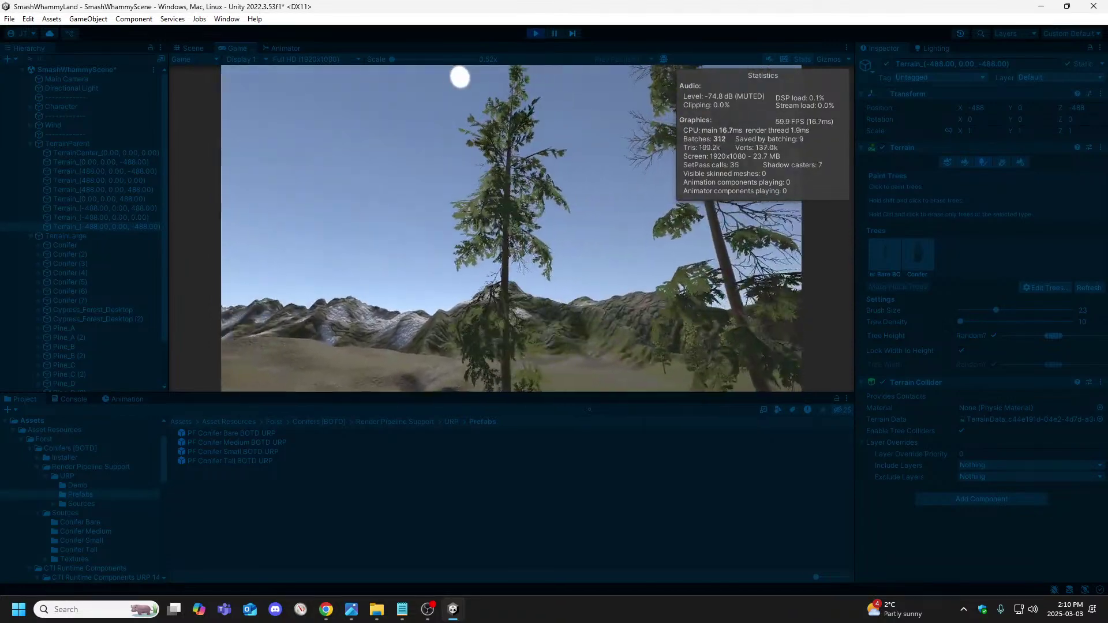
{"action": "key", "text": "w"}
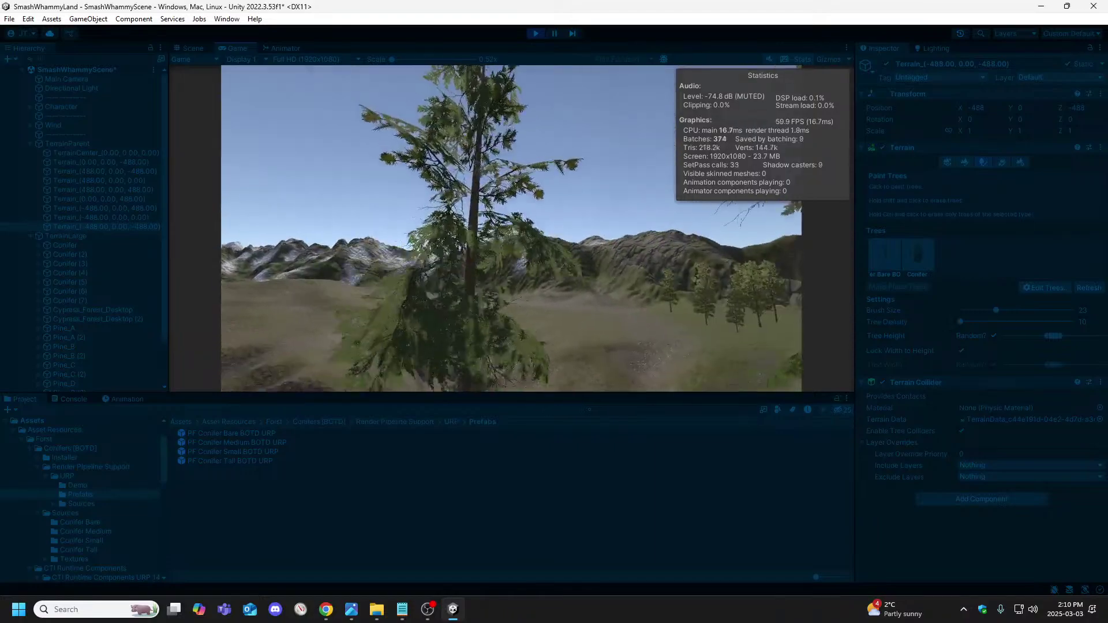
{"action": "key", "text": "s"}
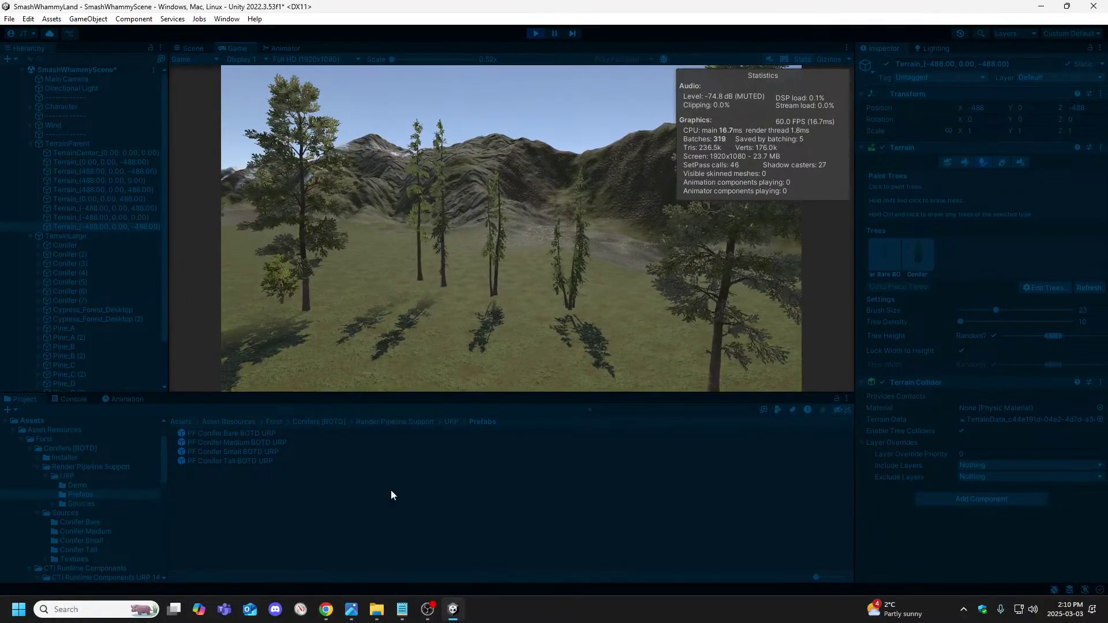
{"action": "mouse_move", "coordinate": [425, 616]}
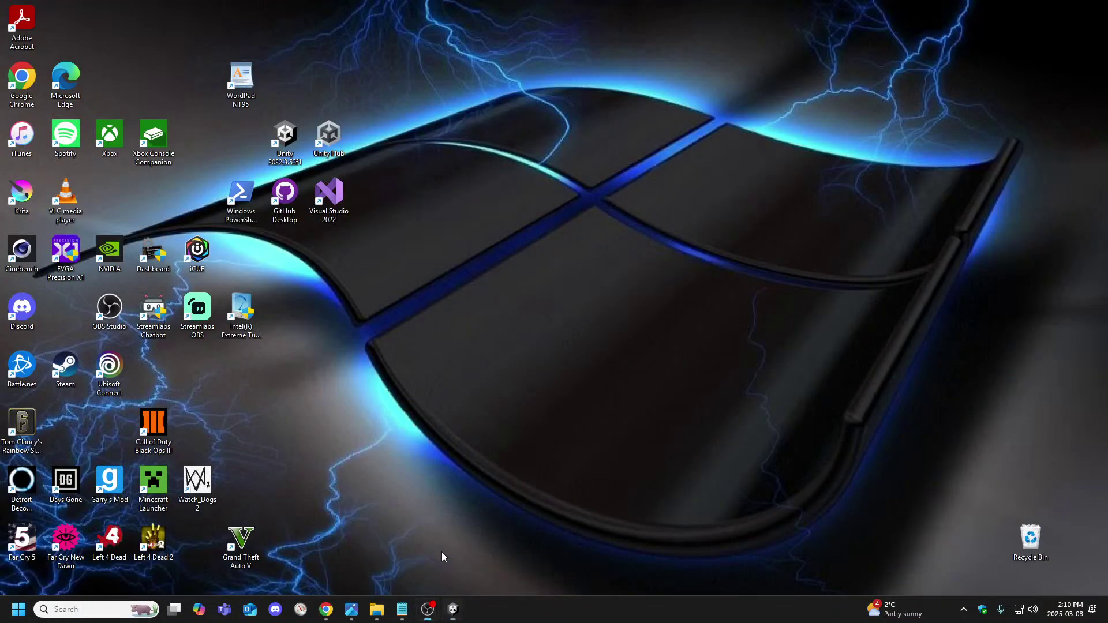
{"action": "left_click", "coordinate": [442, 552]}
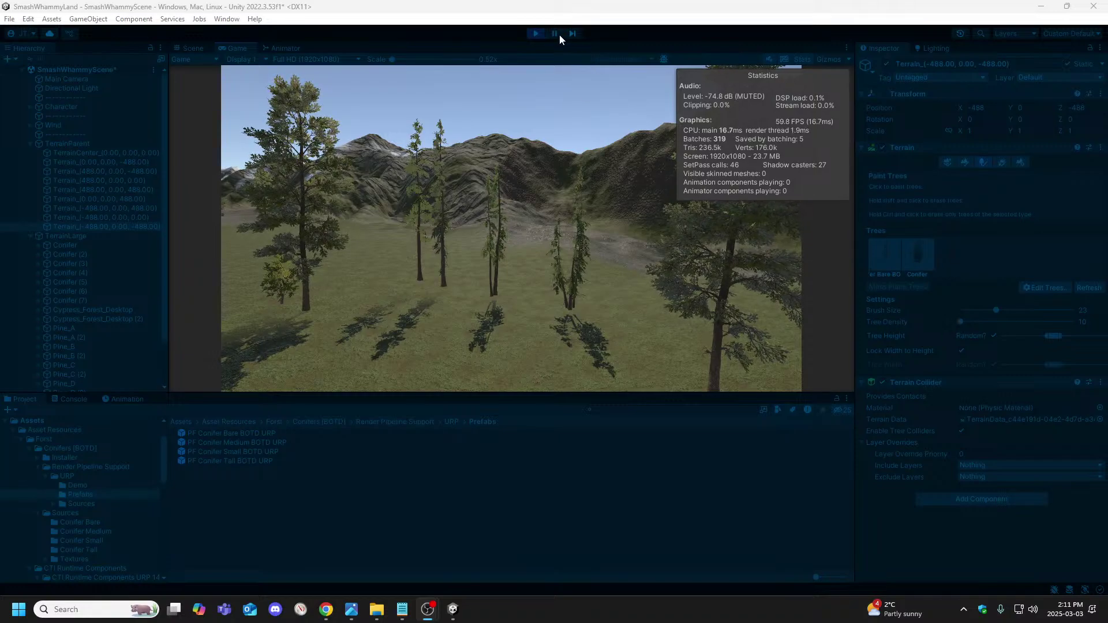
{"action": "left_click", "coordinate": [532, 33]}
Inspect the placed Conifer and Cypress_Forest_Desktop trees, including the second cypress out in the terrain.
{"action": "mouse_move", "coordinate": [560, 248]}
{"action": "left_mouse_down", "text": "alt"}
{"action": "mouse_move", "coordinate": [366, 231]}
{"action": "mouse_move", "coordinate": [747, 250]}
{"action": "mouse_move", "coordinate": [735, 206]}
{"action": "mouse_move", "coordinate": [740, 240]}
{"action": "mouse_move", "coordinate": [689, 215]}
{"action": "mouse_move", "coordinate": [547, 215]}
{"action": "mouse_move", "coordinate": [515, 204]}
{"action": "left_mouse_up", "text": "alt"}
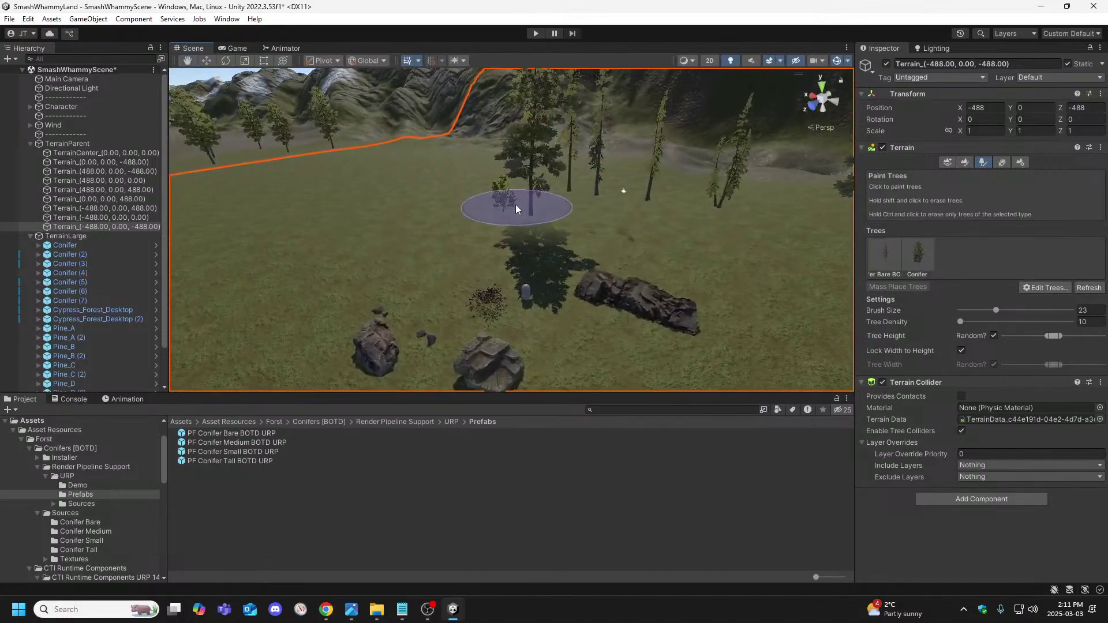
{"action": "left_click", "coordinate": [68, 244]}
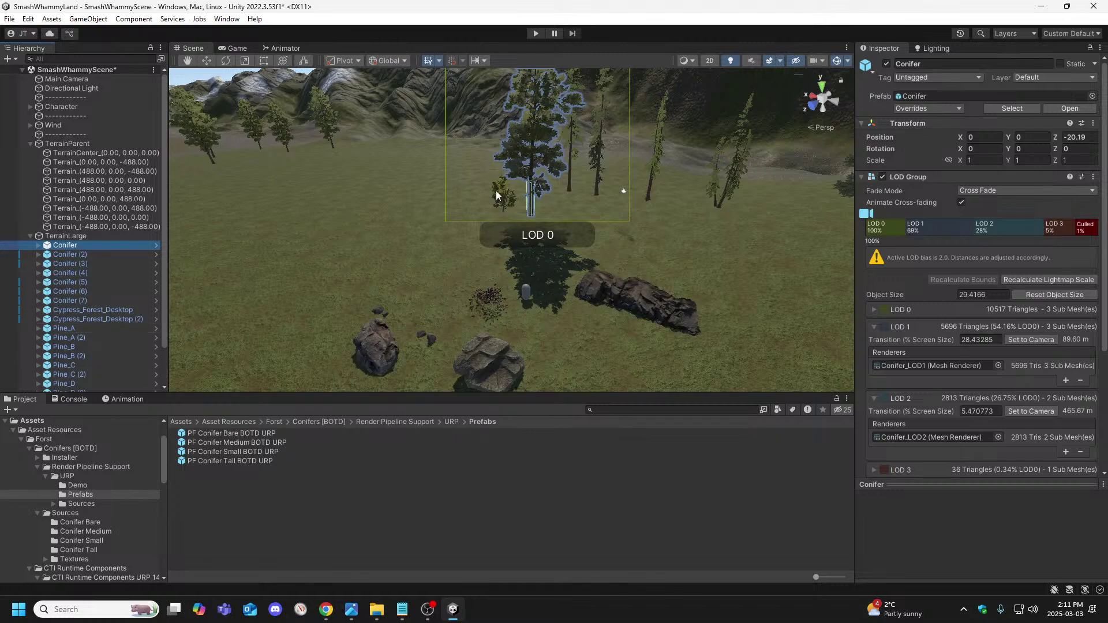
{"action": "left_click", "coordinate": [503, 209]}
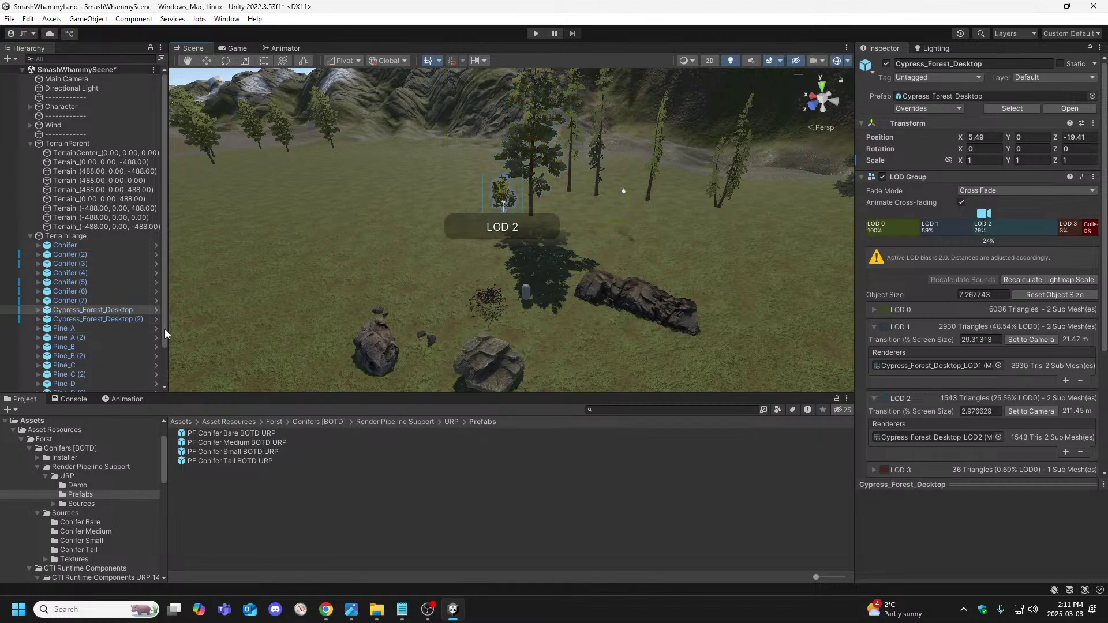
{"action": "left_click", "coordinate": [124, 321]}
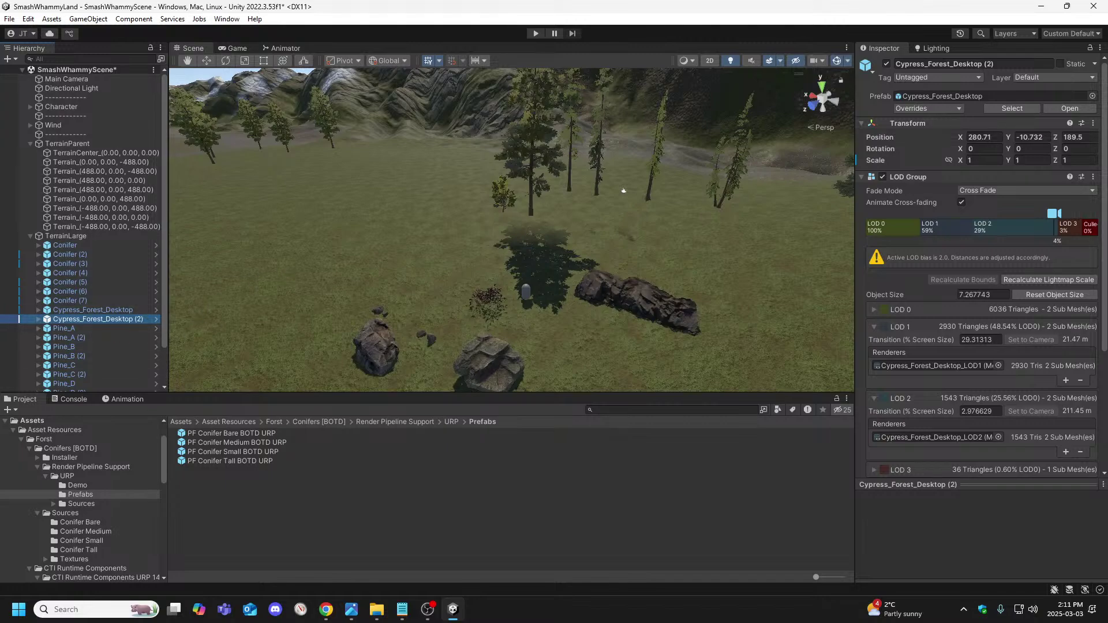
{"action": "key", "text": "alt+Tab"}
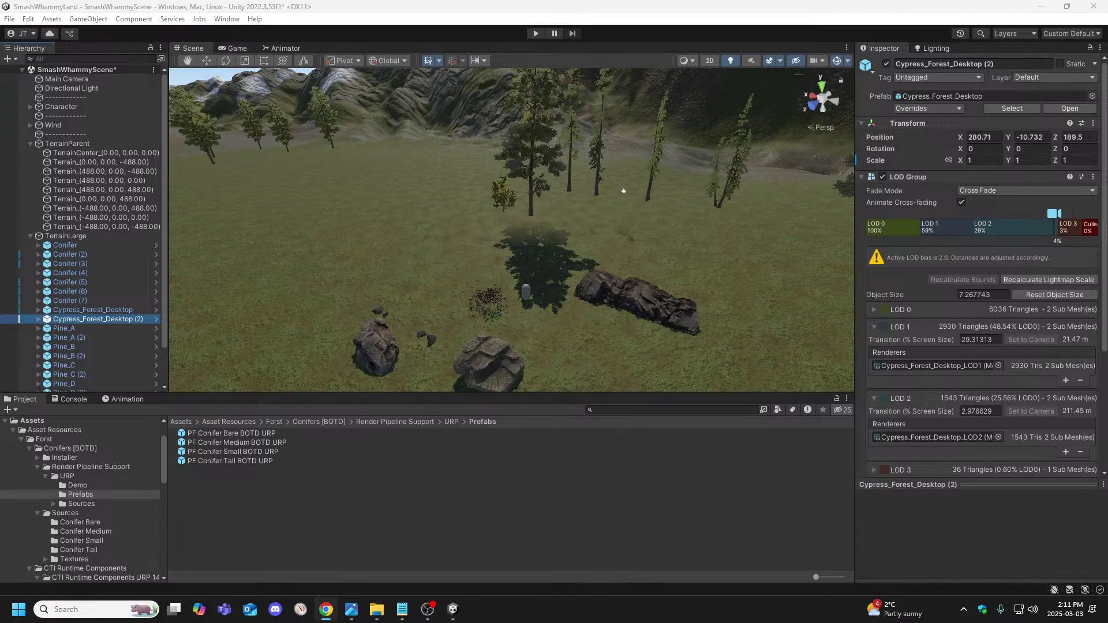
{"action": "right_click_drag", "start_coordinate": [205, 282], "coordinate": [494, 225]}
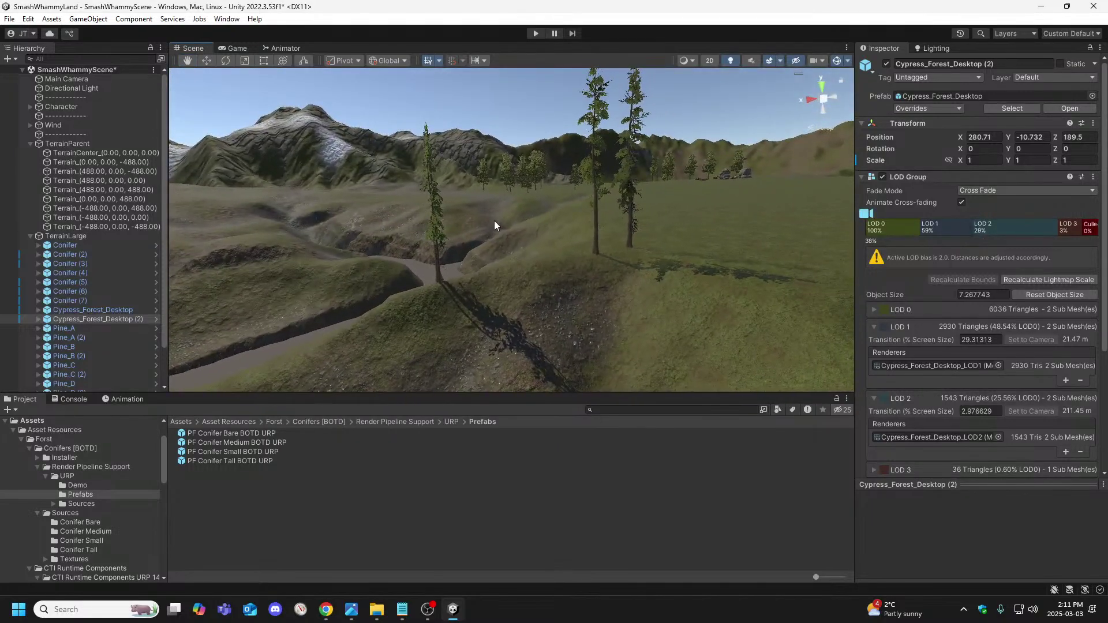
Erase a painted Conifer from the dense grove on the center terrain tile using a tree brush size of 2.
{"action": "mouse_move", "coordinate": [529, 189]}
{"action": "right_mouse_down"}
{"action": "mouse_move", "coordinate": [800, 193]}
{"action": "mouse_move", "coordinate": [804, 267]}
{"action": "mouse_move", "coordinate": [784, 235]}
{"action": "mouse_move", "coordinate": [591, 241]}
{"action": "right_mouse_up"}
{"action": "key", "text": "w"}
{"action": "left_click", "coordinate": [591, 240]}
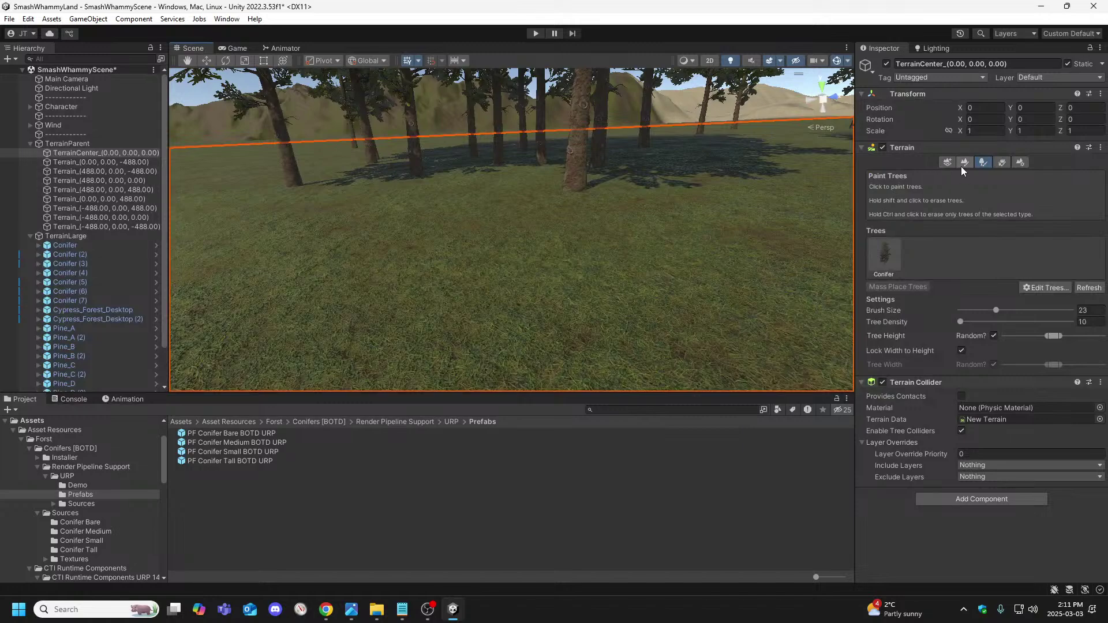
{"action": "left_click_drag", "start_coordinate": [992, 315], "coordinate": [979, 314]}
{"action": "mouse_move", "coordinate": [490, 181]}
{"action": "right_mouse_down"}
{"action": "mouse_move", "coordinate": [483, 196]}
{"action": "mouse_move", "coordinate": [503, 222]}
{"action": "right_mouse_up"}
{"action": "key", "text": "w"}
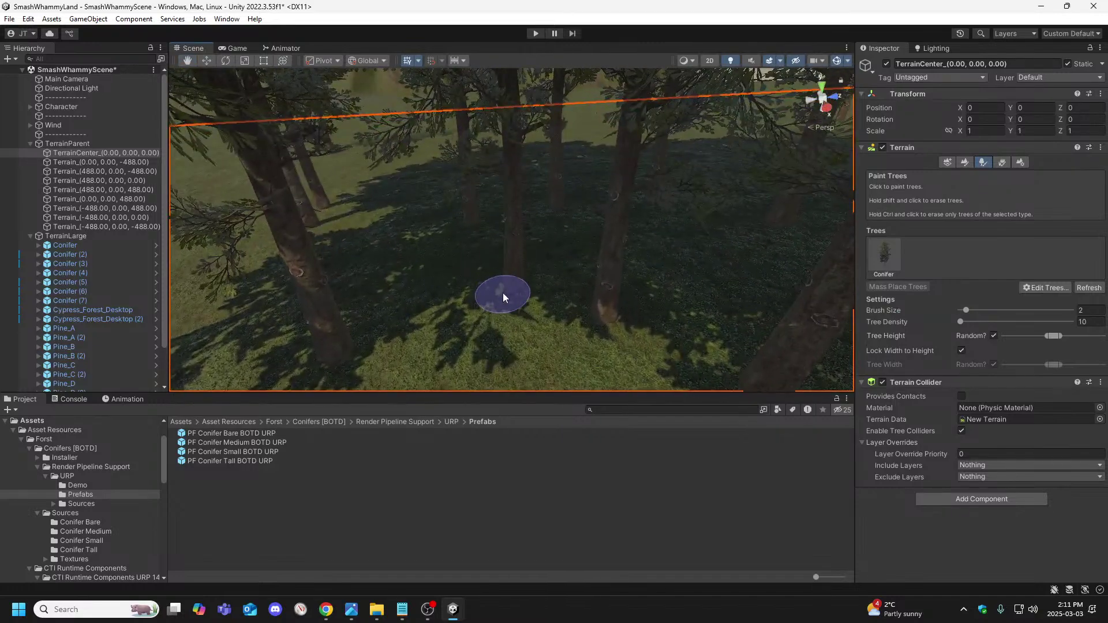
{"action": "left_click", "coordinate": [897, 274]}
{"action": "right_click_drag", "start_coordinate": [541, 285], "coordinate": [231, 205]}
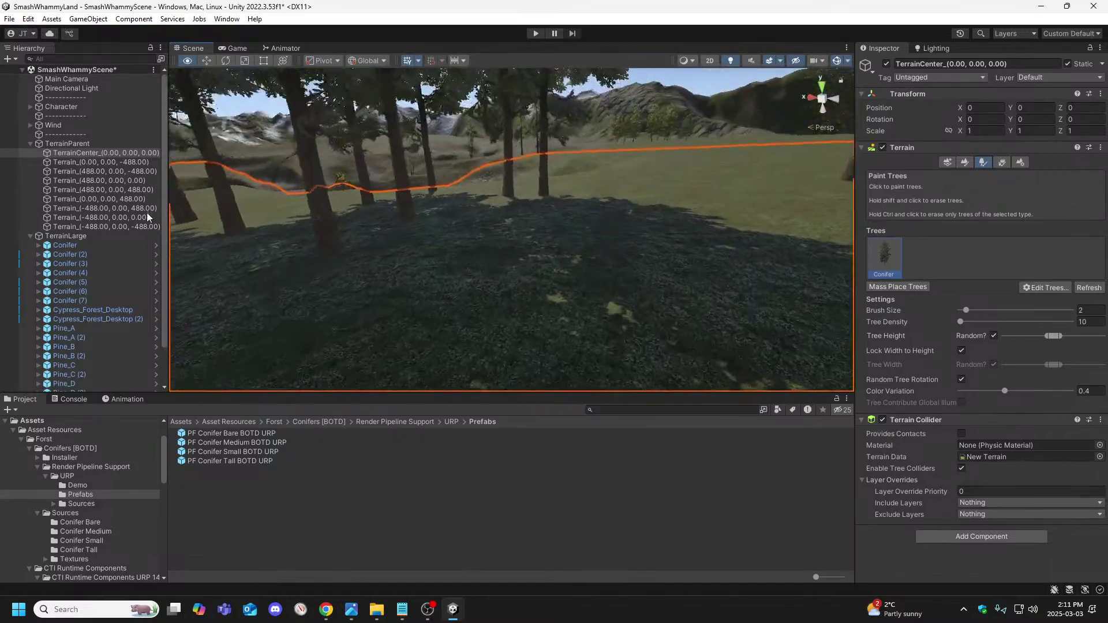
{"action": "mouse_move", "coordinate": [148, 214]}
{"action": "right_mouse_down"}
{"action": "mouse_move", "coordinate": [185, 230]}
{"action": "mouse_move", "coordinate": [190, 218]}
{"action": "right_mouse_up"}
{"action": "left_click", "coordinate": [471, 194], "text": "shift"}
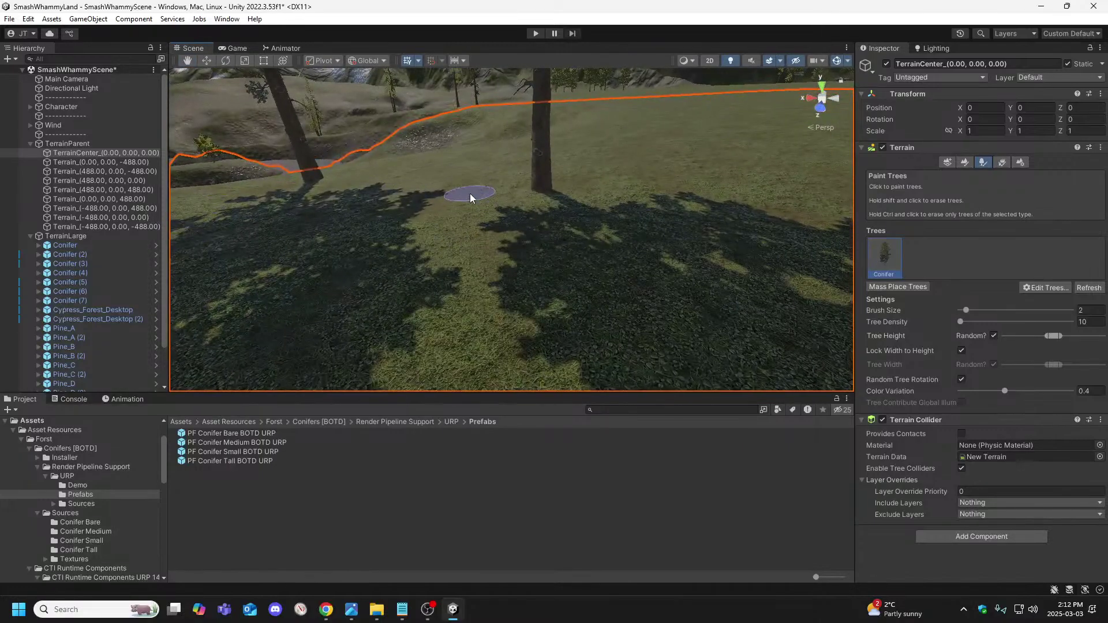
Examine the spacing of the conifers in the grove from above and at ground level.
{"action": "right_click_drag", "start_coordinate": [470, 198], "coordinate": [119, 206]}
{"action": "right_click_drag", "start_coordinate": [118, 202], "coordinate": [487, 231]}
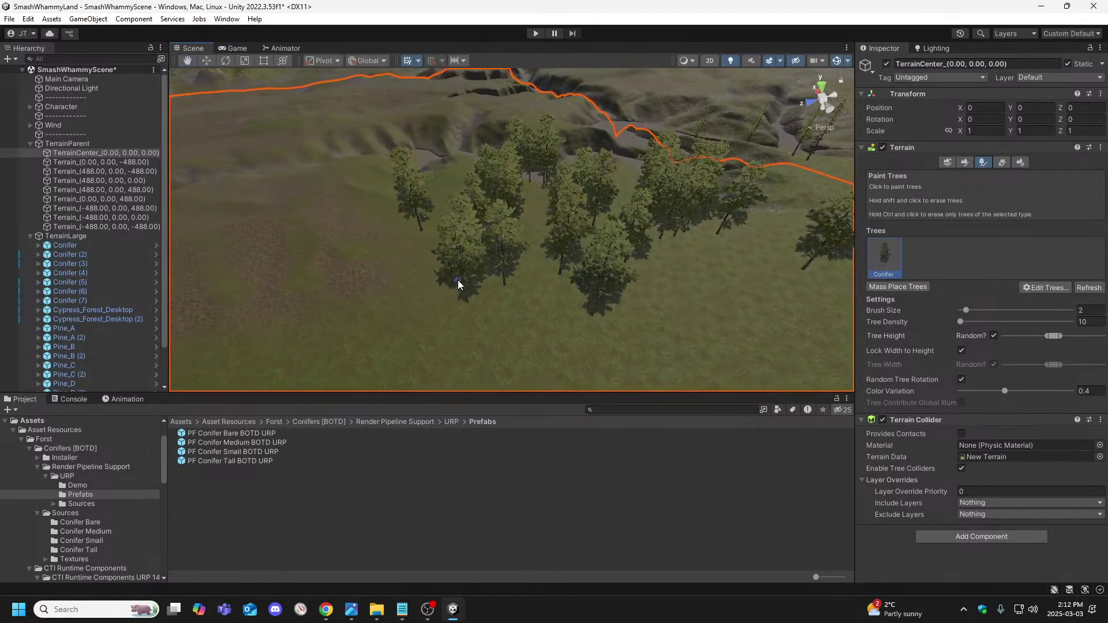
{"action": "right_click_drag", "start_coordinate": [577, 300], "coordinate": [707, 285]}
{"action": "key", "text": "a"}
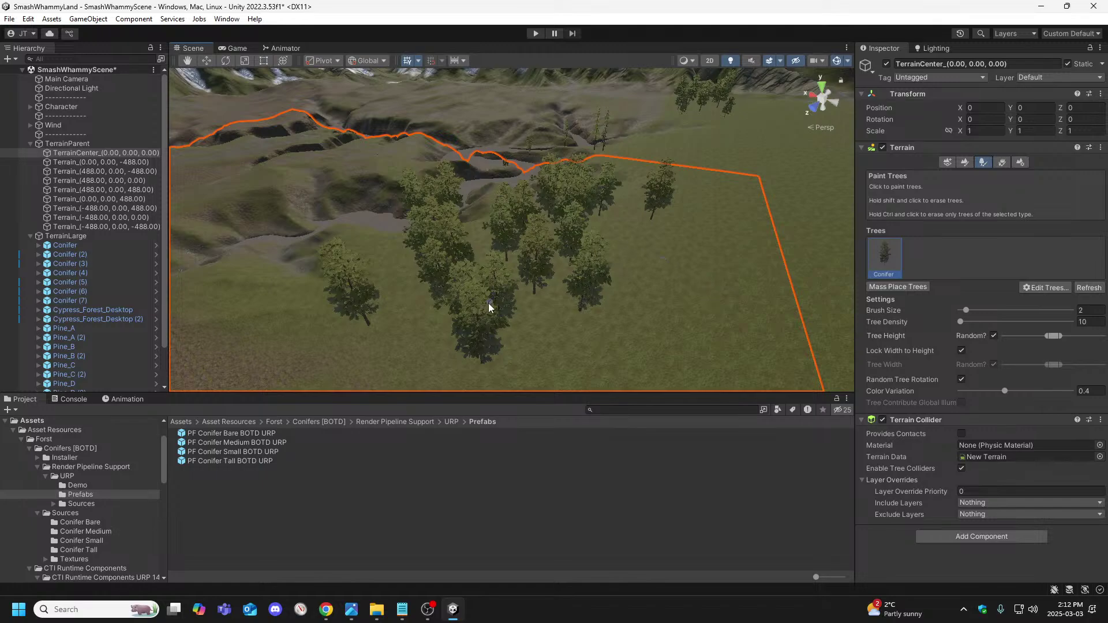
{"action": "key", "text": "w"}
{"action": "mouse_move", "coordinate": [396, 324]}
{"action": "right_mouse_down"}
{"action": "mouse_move", "coordinate": [361, 346]}
{"action": "mouse_move", "coordinate": [292, 357]}
{"action": "mouse_move", "coordinate": [300, 317]}
{"action": "mouse_move", "coordinate": [358, 316]}
{"action": "mouse_move", "coordinate": [362, 329]}
{"action": "mouse_move", "coordinate": [436, 291]}
{"action": "right_mouse_up"}
{"action": "mouse_move", "coordinate": [234, 310]}
{"action": "right_mouse_down"}
{"action": "mouse_move", "coordinate": [413, 241]}
{"action": "mouse_move", "coordinate": [600, 277]}
{"action": "mouse_move", "coordinate": [560, 203]}
{"action": "right_mouse_up"}
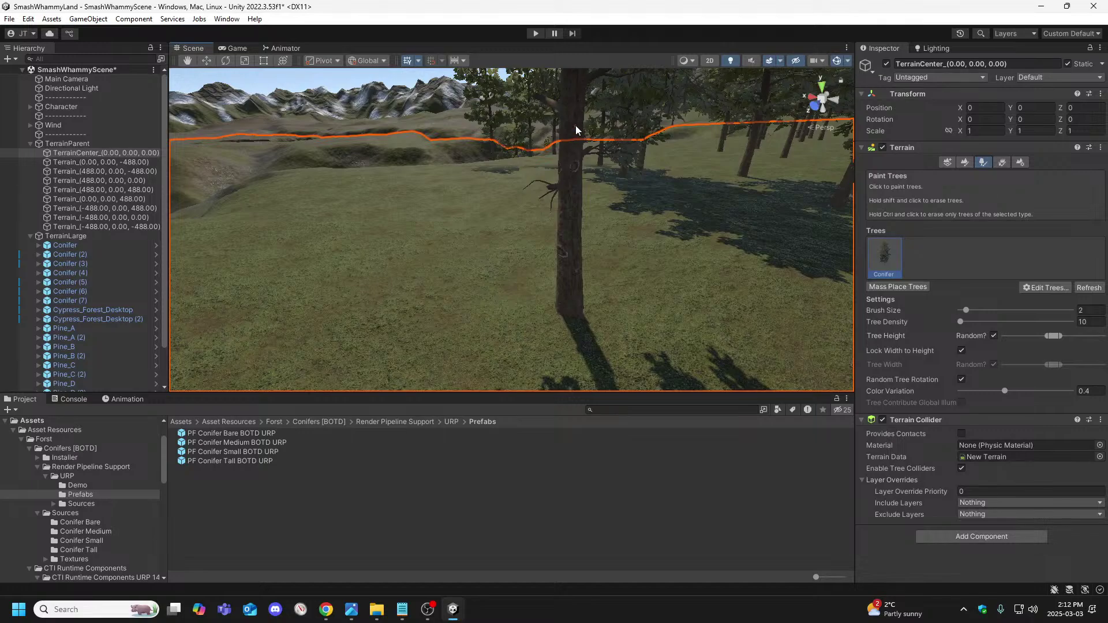
{"action": "right_click_drag", "start_coordinate": [569, 120], "coordinate": [638, 239]}
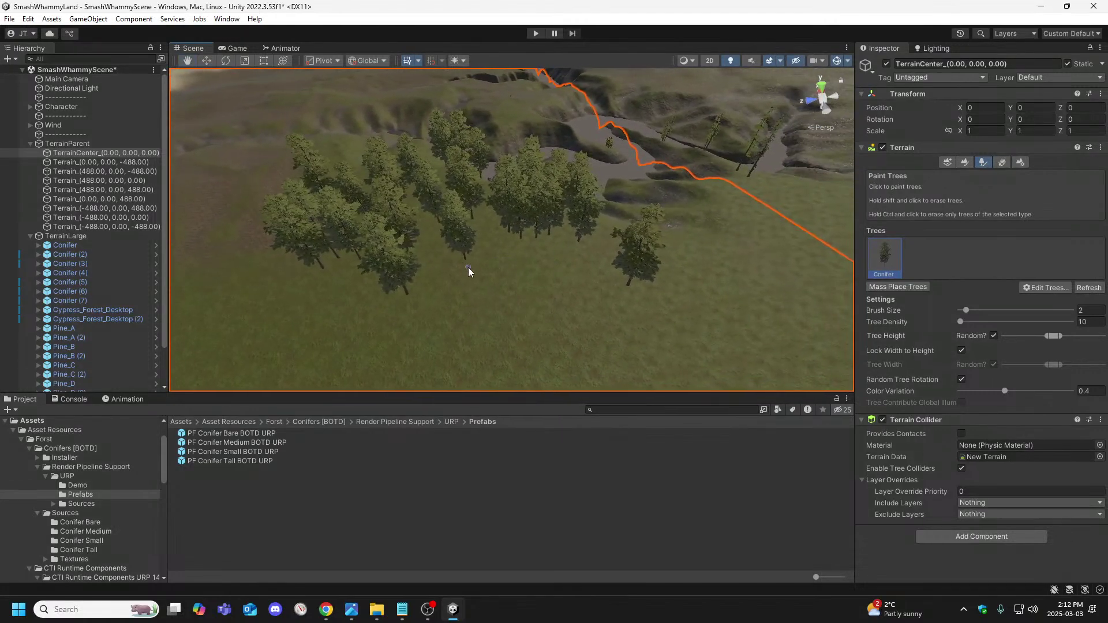
Set the tree brush size to 4 and erase the conifer beside the shaded clearing in the grove.
{"action": "right_click_drag", "start_coordinate": [503, 275], "coordinate": [602, 231]}
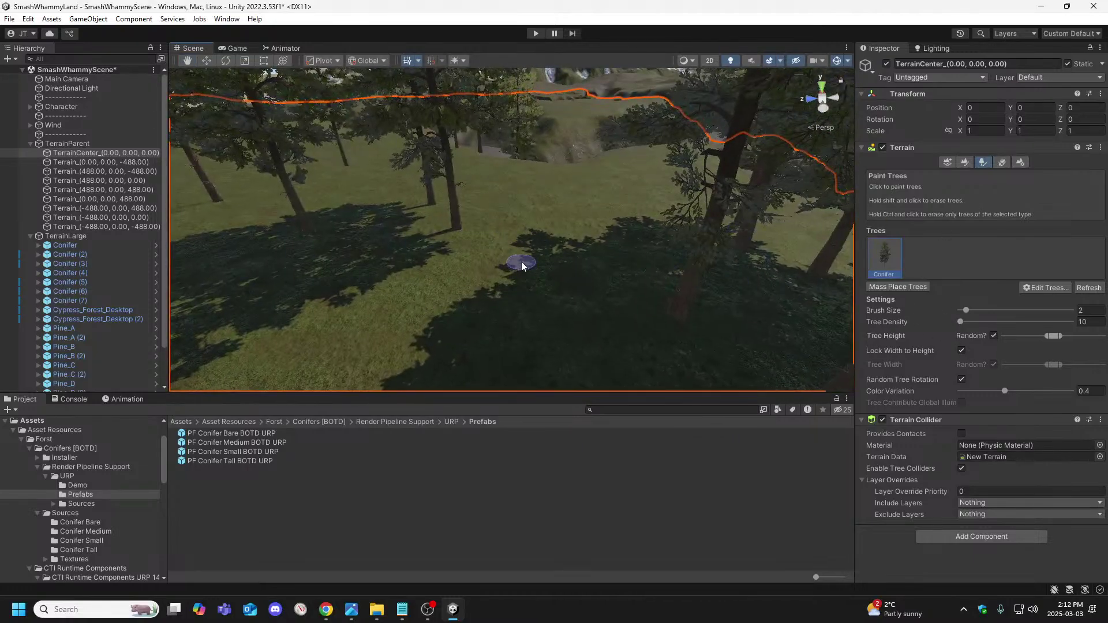
{"action": "left_click_drag", "start_coordinate": [965, 309], "coordinate": [974, 310]}
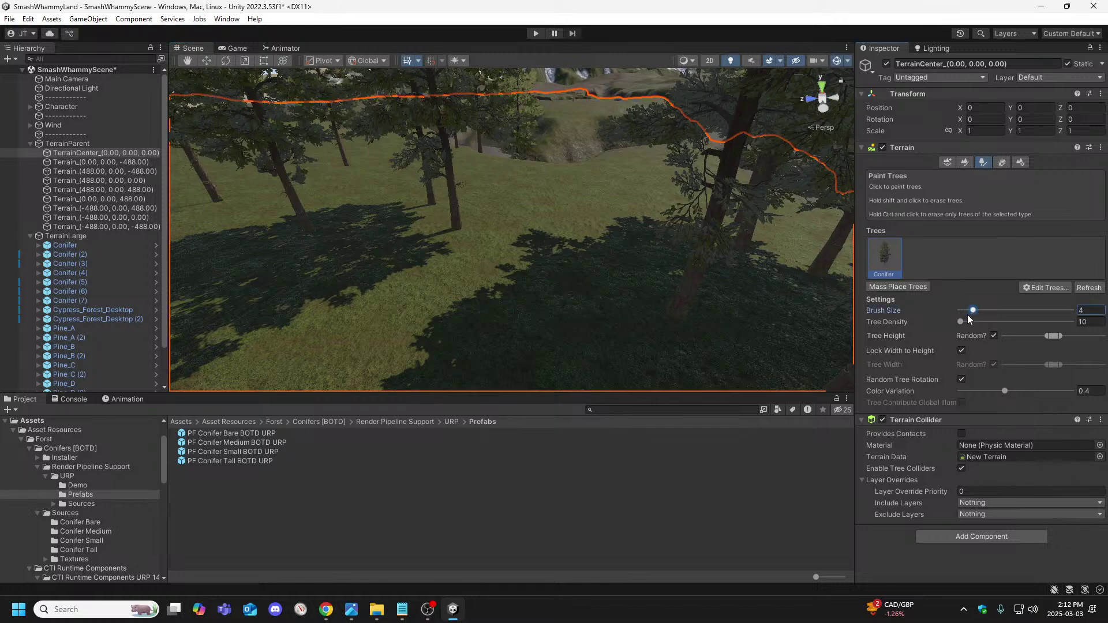
{"action": "left_click", "coordinate": [457, 228], "text": "shift"}
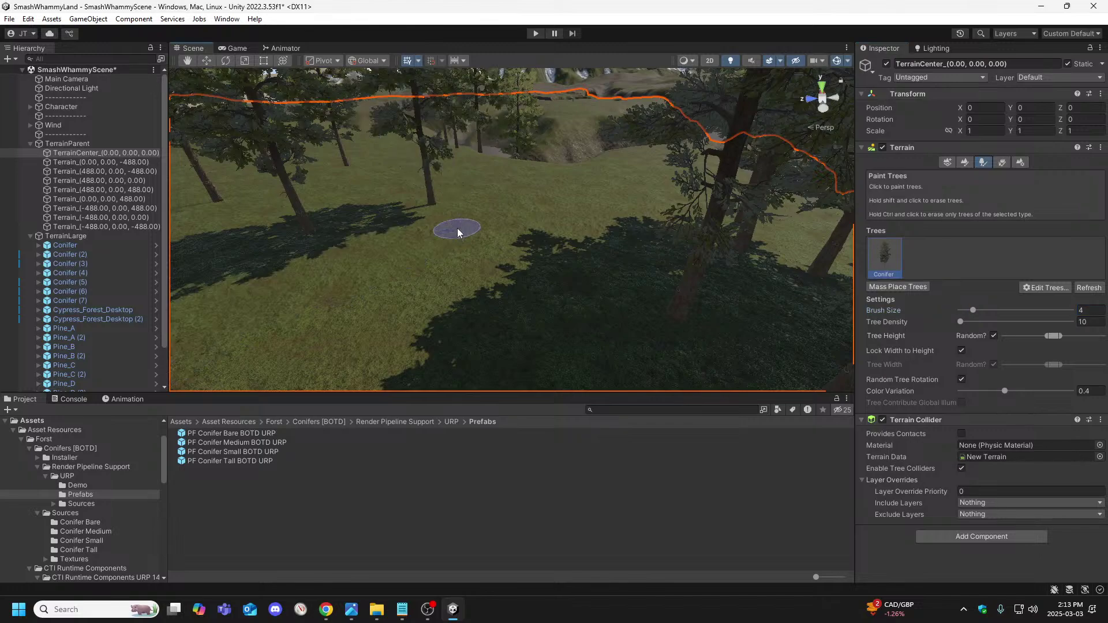
{"action": "left_click", "coordinate": [457, 227]}
Examine the grove, the scattered conifers below the mountains and the small cypress on the riverbank.
{"action": "key", "text": "s"}
{"action": "mouse_move", "coordinate": [526, 233]}
{"action": "right_mouse_down"}
{"action": "mouse_move", "coordinate": [544, 225]}
{"action": "mouse_move", "coordinate": [671, 297]}
{"action": "mouse_move", "coordinate": [594, 310]}
{"action": "mouse_move", "coordinate": [781, 333]}
{"action": "right_mouse_up"}
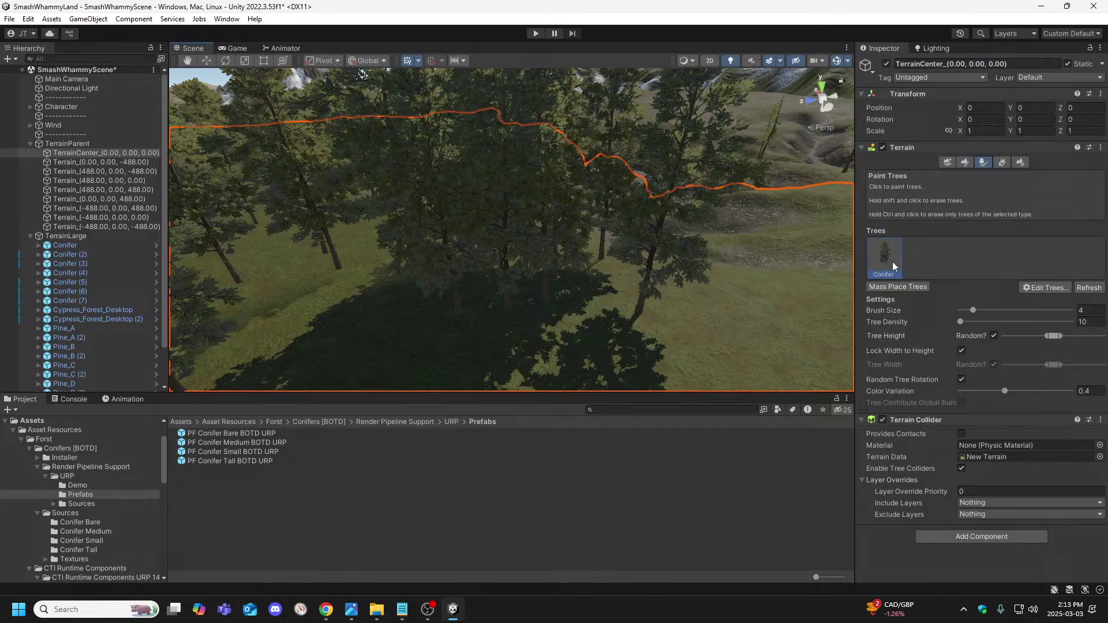
{"action": "right_click_drag", "start_coordinate": [383, 299], "coordinate": [479, 269]}
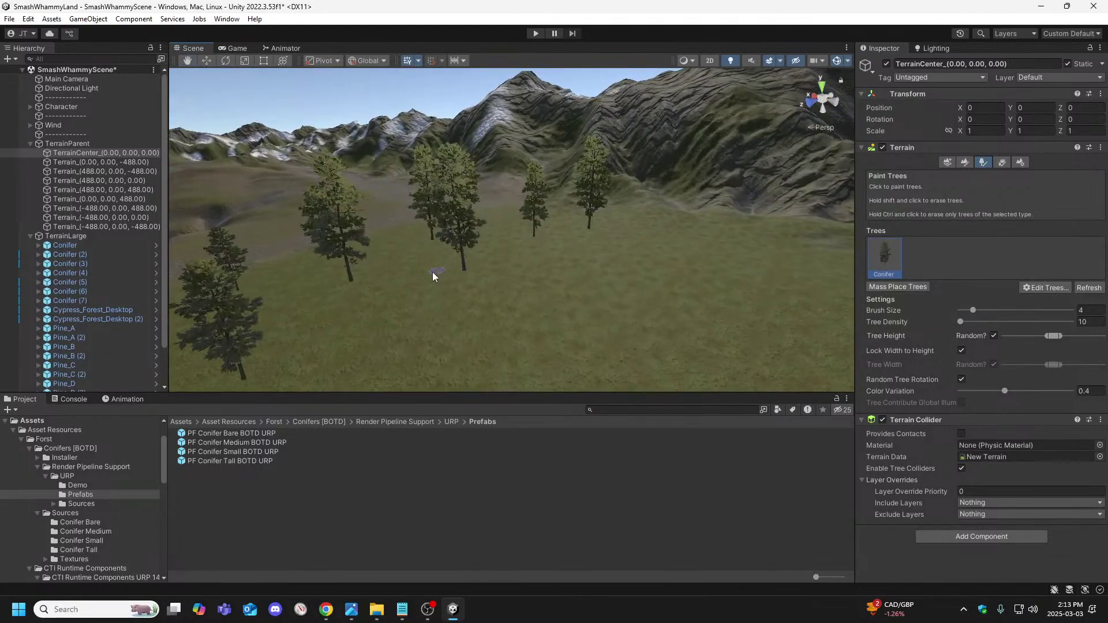
{"action": "right_click_drag", "start_coordinate": [527, 310], "coordinate": [507, 372]}
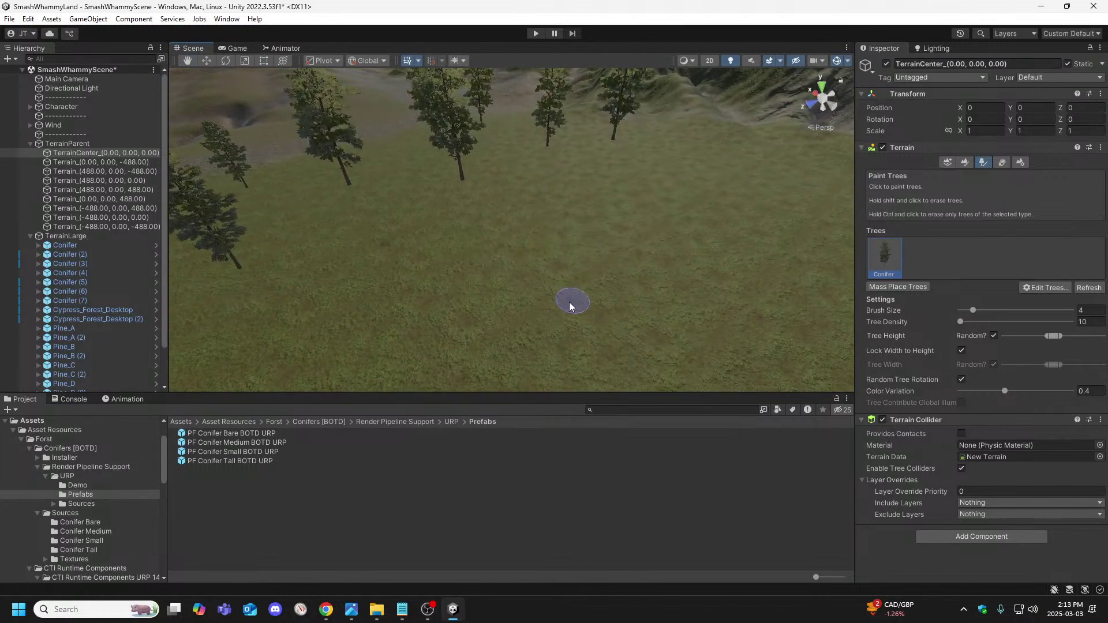
{"action": "mouse_move", "coordinate": [562, 230]}
{"action": "right_mouse_down"}
{"action": "mouse_move", "coordinate": [663, 275]}
{"action": "mouse_move", "coordinate": [698, 233]}
{"action": "mouse_move", "coordinate": [563, 293]}
{"action": "right_mouse_up"}
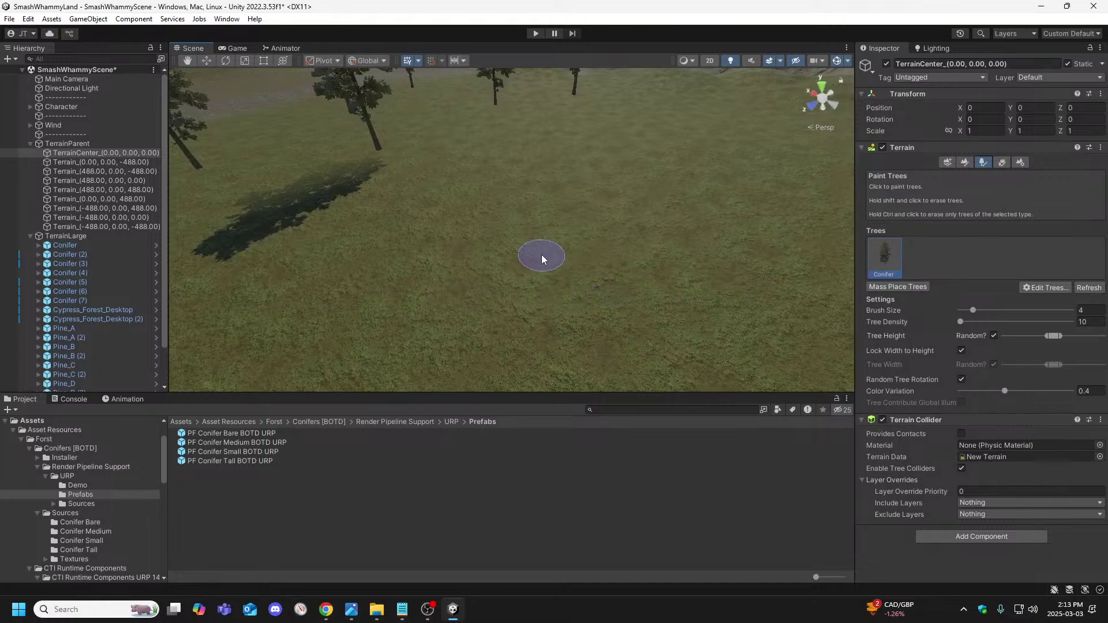
{"action": "right_click_drag", "start_coordinate": [541, 255], "coordinate": [540, 196]}
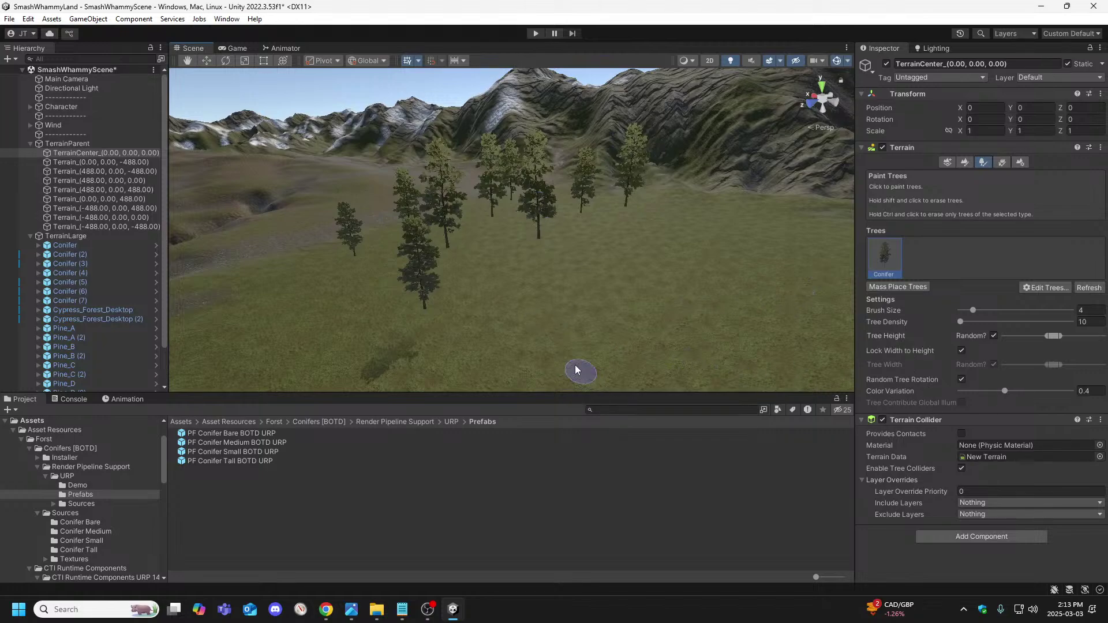
{"action": "right_click_drag", "start_coordinate": [576, 370], "coordinate": [433, 354]}
{"action": "key", "text": "w"}
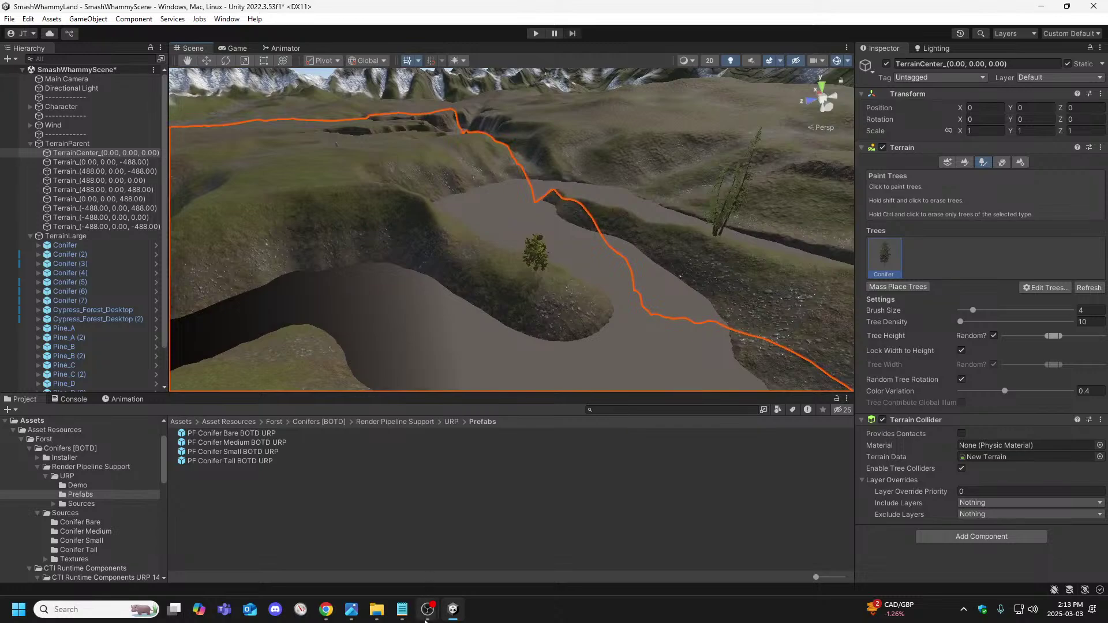
{"action": "mouse_move", "coordinate": [428, 609]}
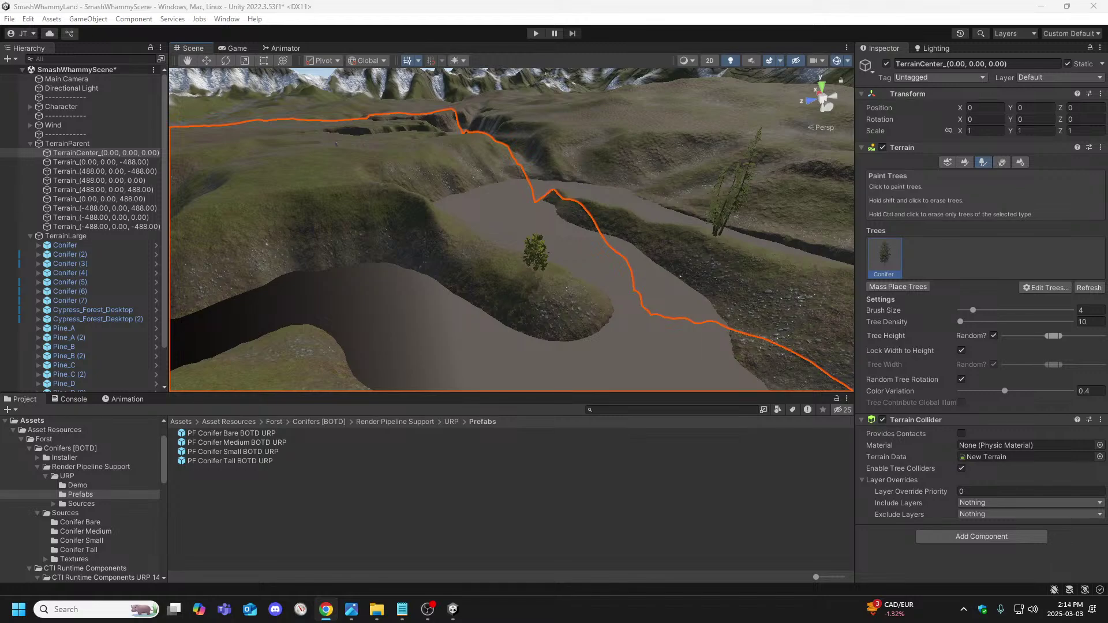
{"action": "key", "text": "alt+Tab"}
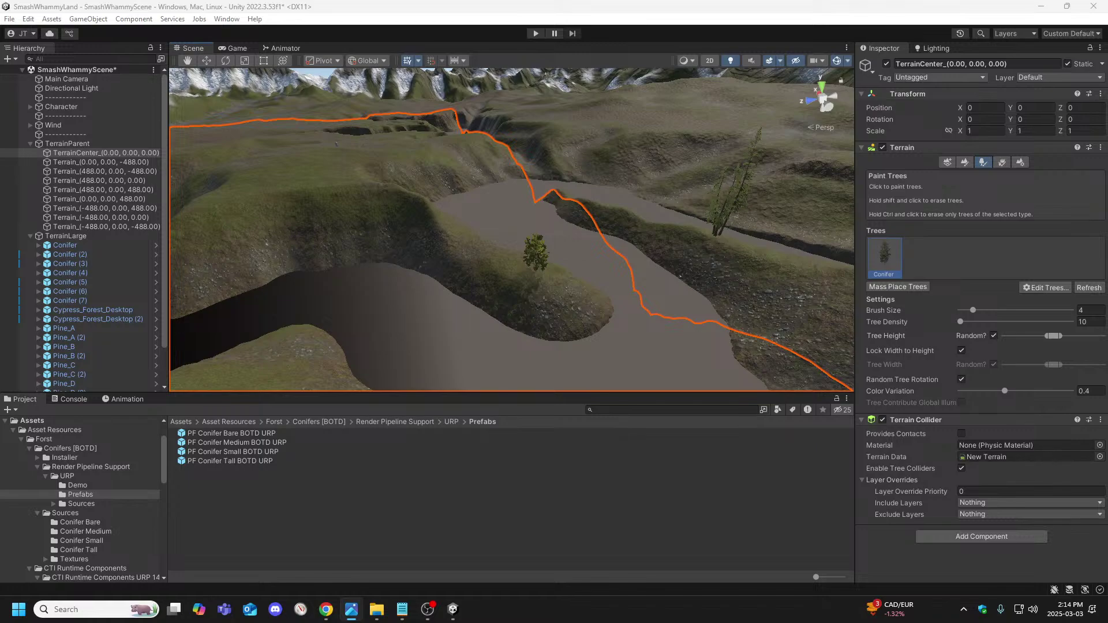
Duplicate the Pine_A (2) tree standing near the river.
{"action": "right_click_drag", "start_coordinate": [490, 306], "coordinate": [606, 286]}
{"action": "key", "text": "a"}
{"action": "key", "text": "w"}
{"action": "key", "text": "s"}
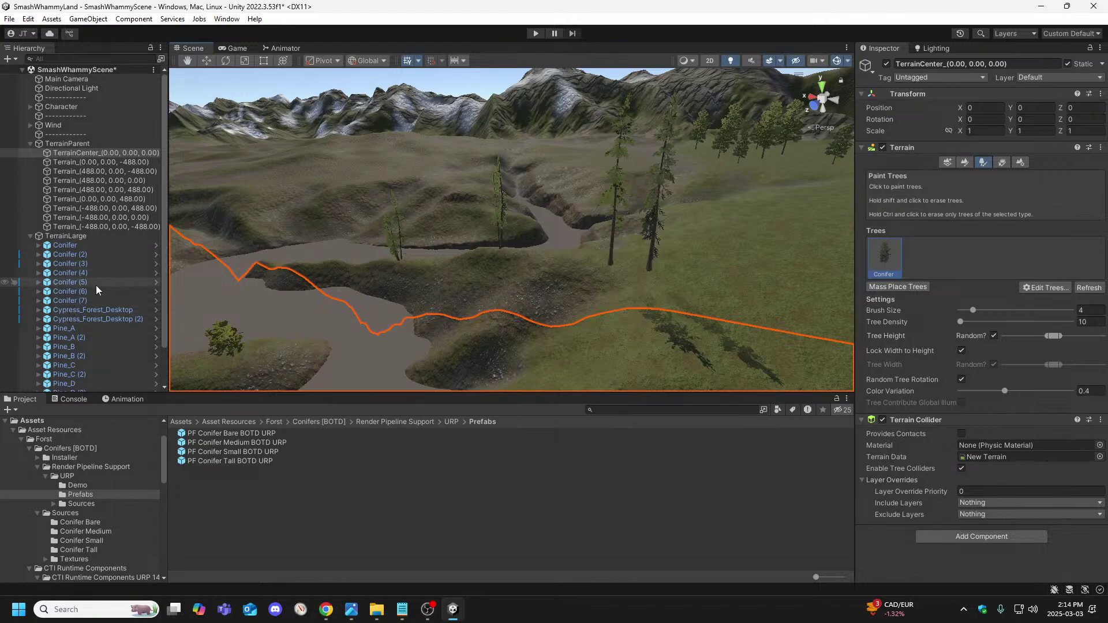
{"action": "scroll", "coordinate": [96, 285], "scroll_direction": "down", "scroll_amount": 3}
{"action": "left_click", "coordinate": [68, 292]}
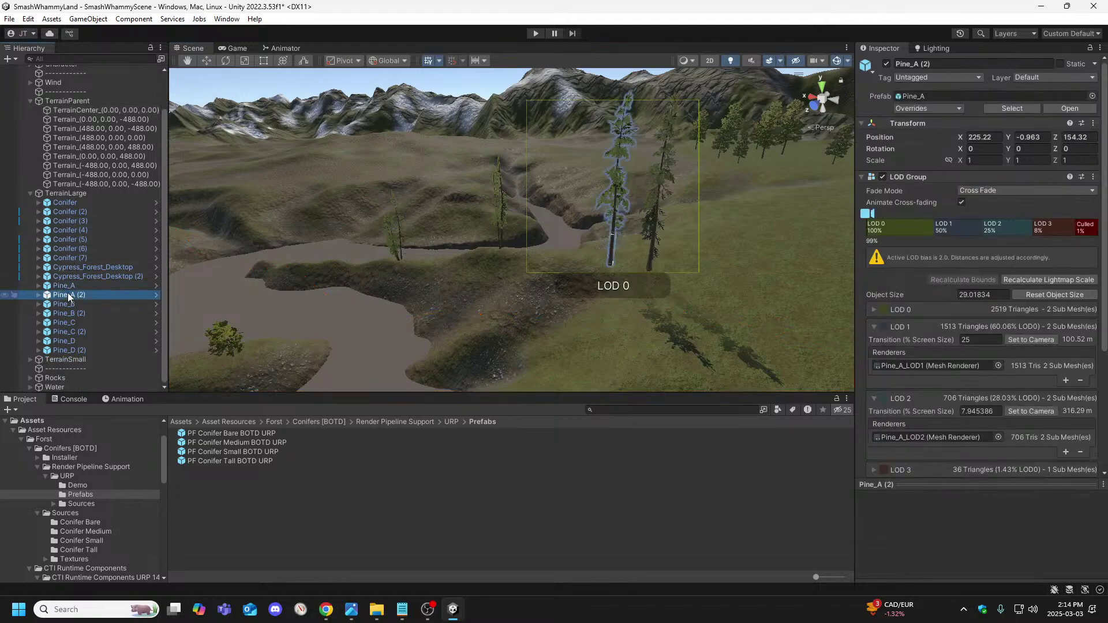
{"action": "right_click", "coordinate": [68, 292]}
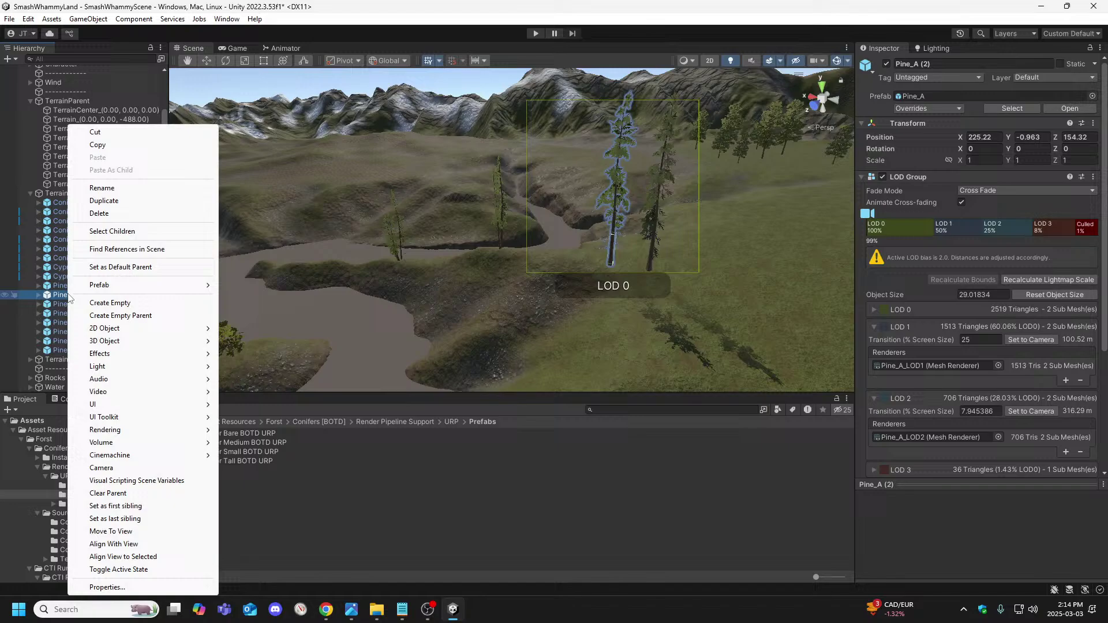
{"action": "left_click", "coordinate": [104, 201]}
Select the central terrain tile at the grassy hill beside the river for tree painting.
{"action": "right_click_drag", "start_coordinate": [549, 288], "coordinate": [611, 312]}
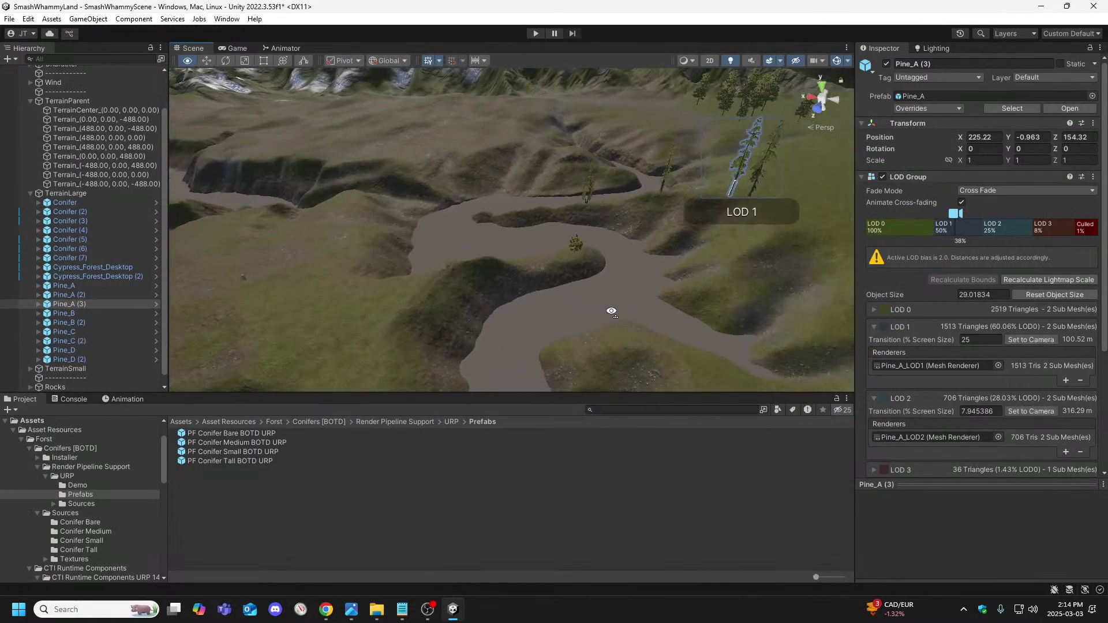
{"action": "right_click_drag", "start_coordinate": [611, 312], "coordinate": [610, 315]}
{"action": "right_click_drag", "start_coordinate": [393, 330], "coordinate": [261, 312]}
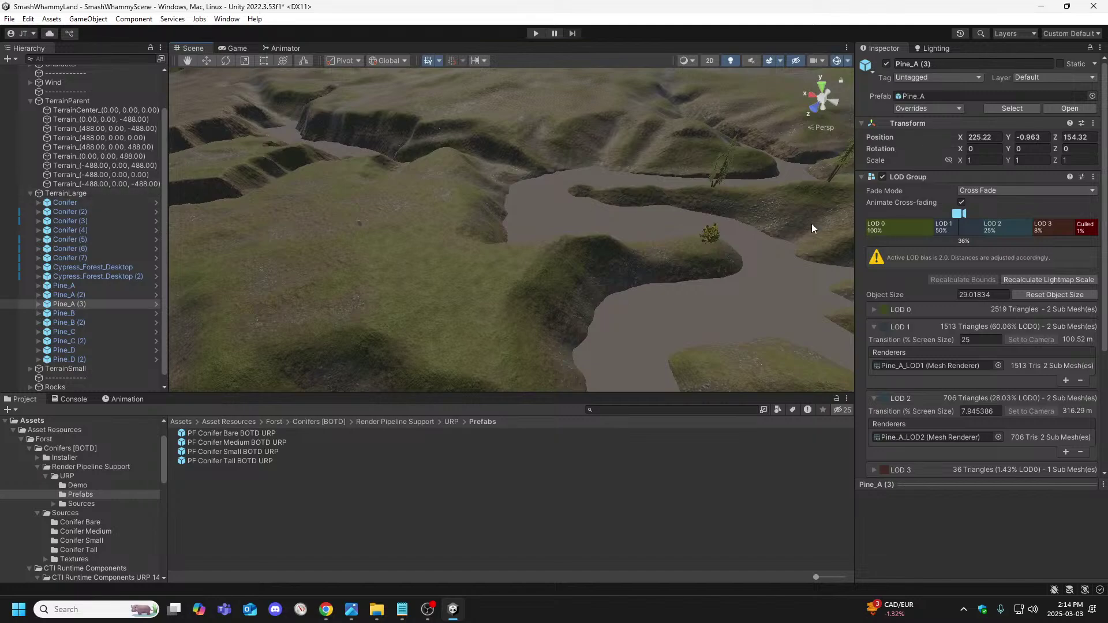
{"action": "right_click_drag", "start_coordinate": [701, 240], "coordinate": [625, 189]}
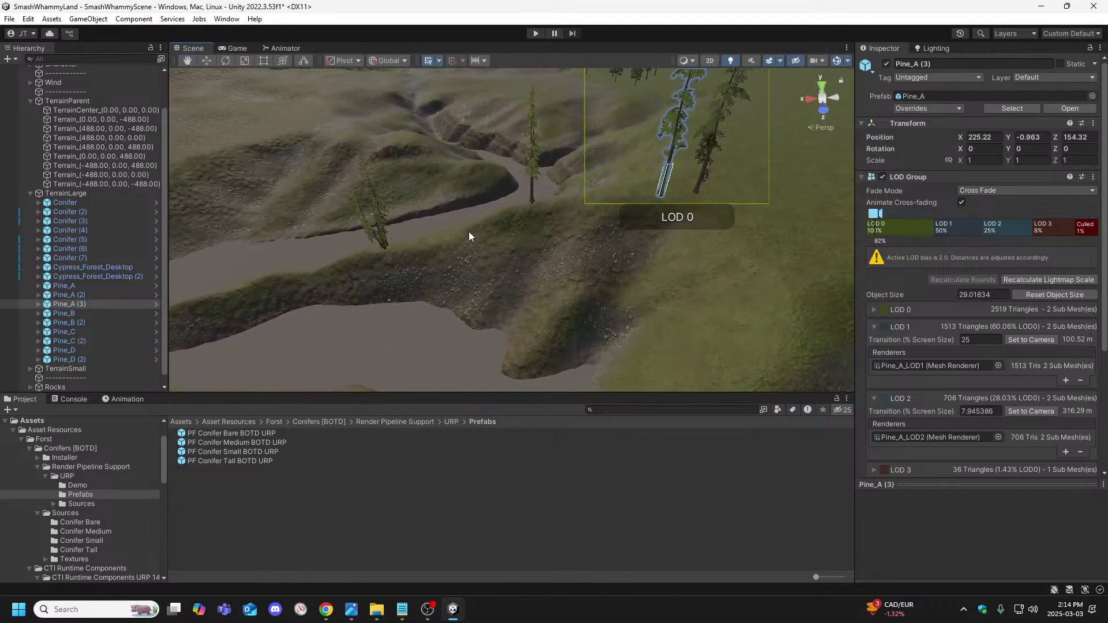
{"action": "right_click_drag", "start_coordinate": [335, 296], "coordinate": [715, 264]}
{"action": "right_click_drag", "start_coordinate": [659, 311], "coordinate": [726, 296]}
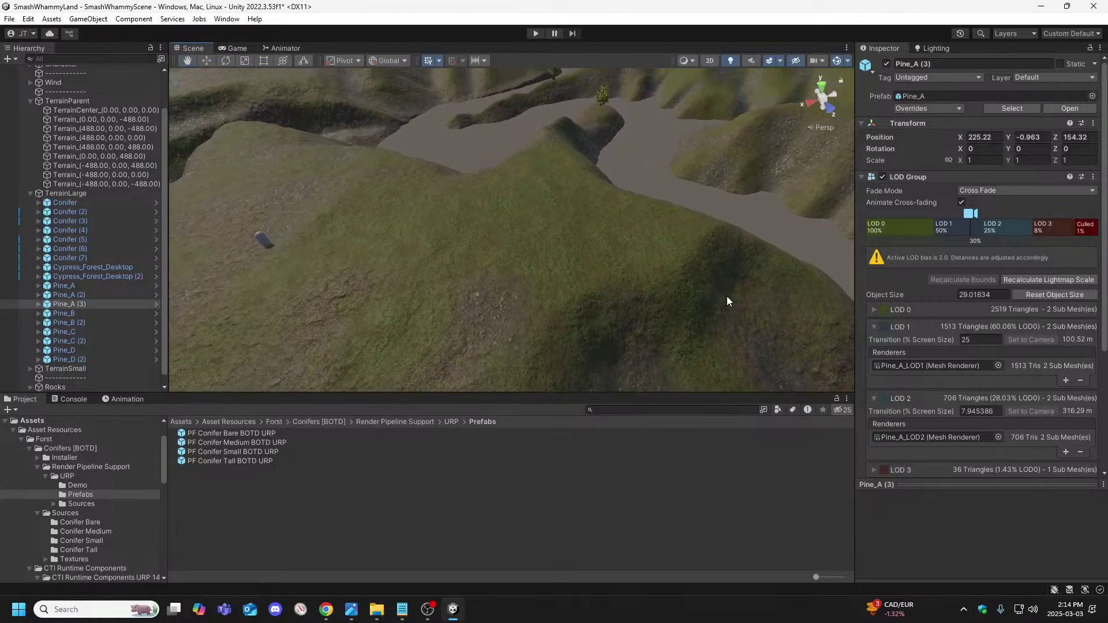
{"action": "left_click", "coordinate": [576, 230]}
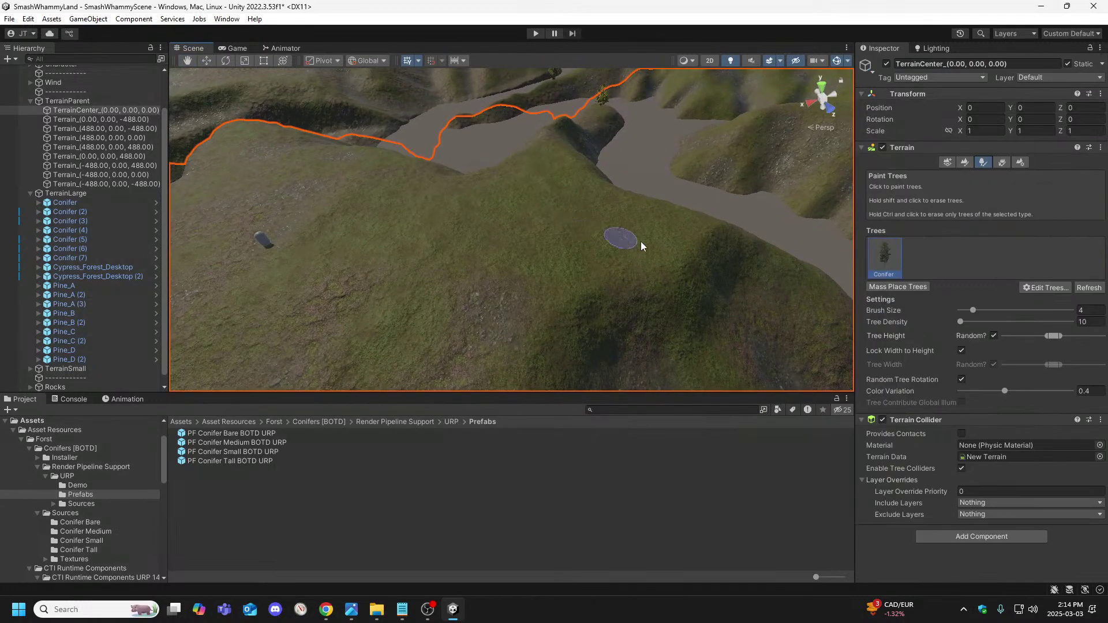
Start a new tree type for the terrain and assign the Pine_A prefab to it.
{"action": "left_click", "coordinate": [1044, 287]}
{"action": "left_click", "coordinate": [1047, 290]}
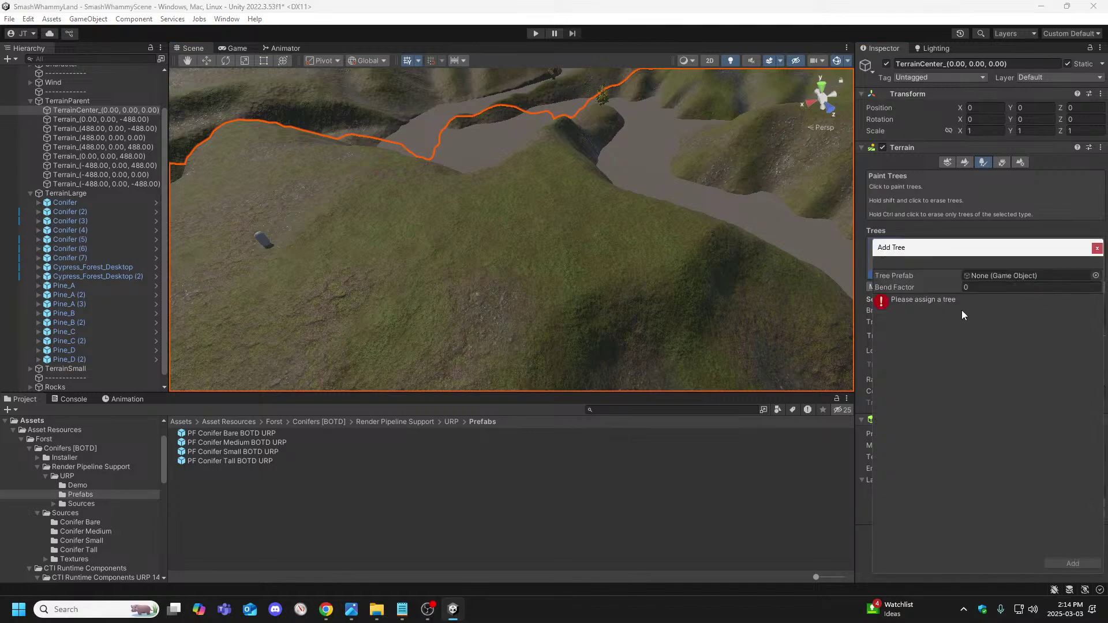
{"action": "left_click", "coordinate": [1096, 276]}
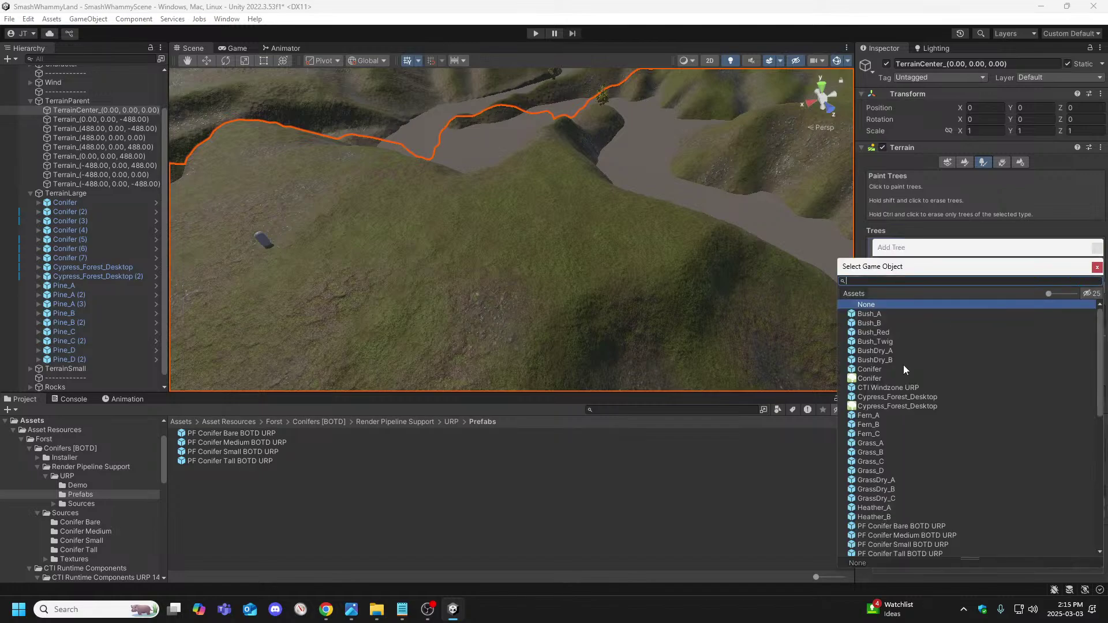
{"action": "scroll", "coordinate": [888, 452], "scroll_direction": "down", "scroll_amount": 5}
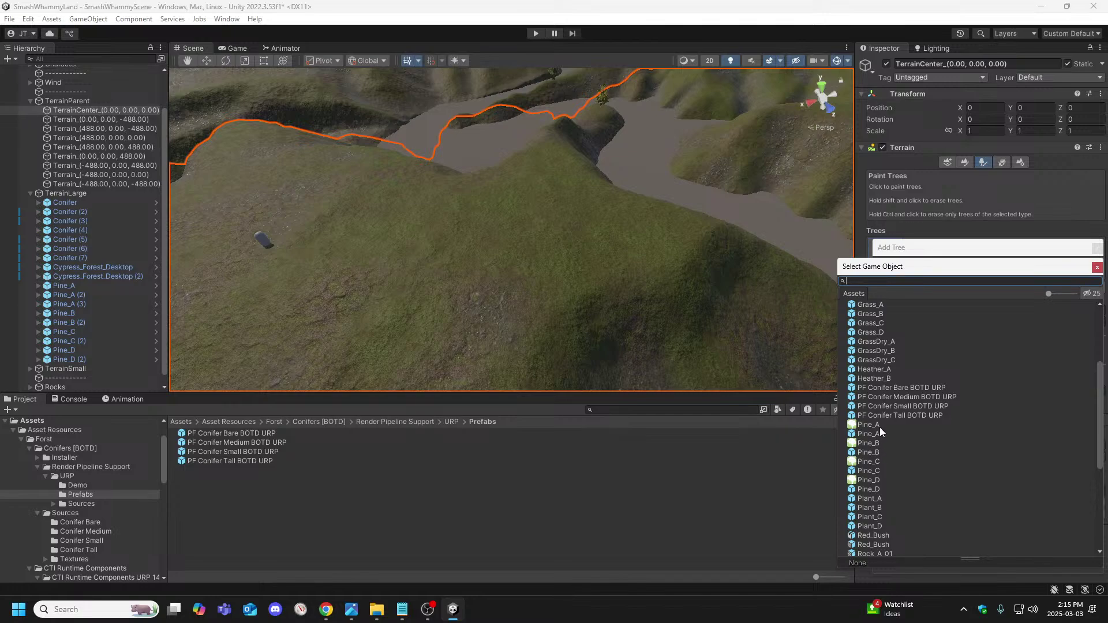
{"action": "left_click", "coordinate": [872, 434]}
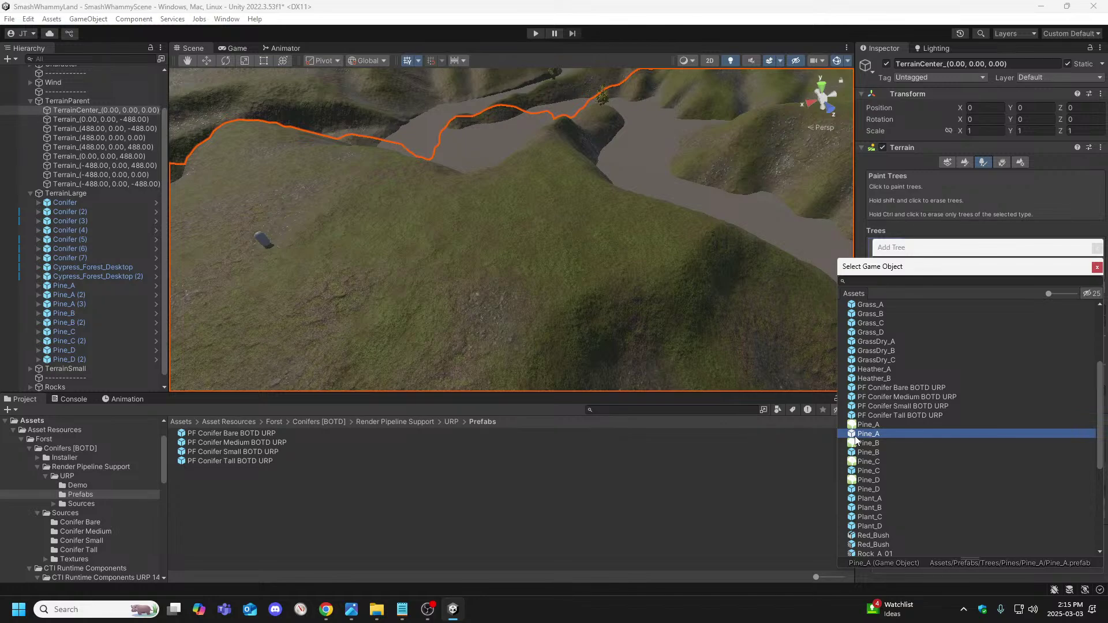
{"action": "left_click", "coordinate": [1098, 267]}
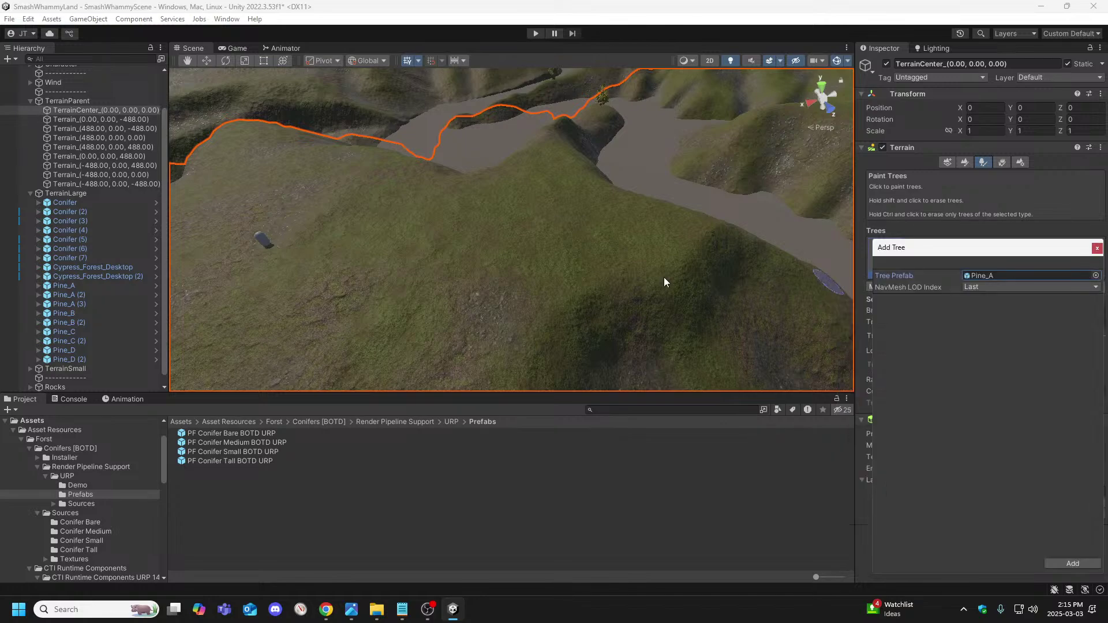
{"action": "left_click", "coordinate": [515, 186]}
{"action": "mouse_move", "coordinate": [612, 251]}
{"action": "right_mouse_down"}
{"action": "mouse_move", "coordinate": [615, 142]}
{"action": "mouse_move", "coordinate": [632, 112]}
{"action": "right_mouse_up"}
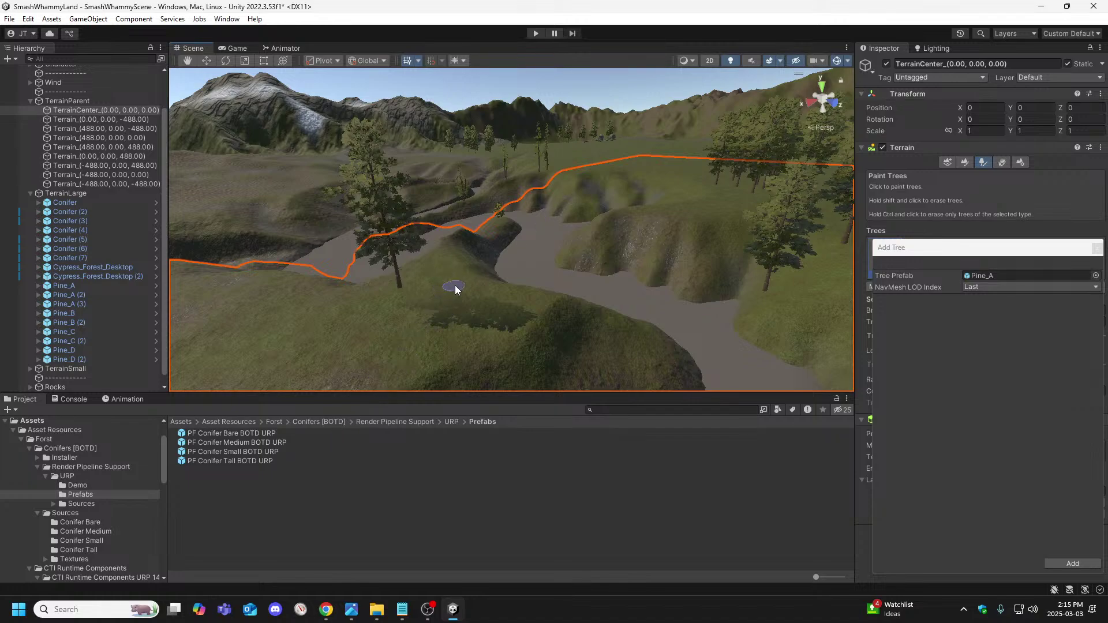
{"action": "left_click", "coordinate": [78, 285]}
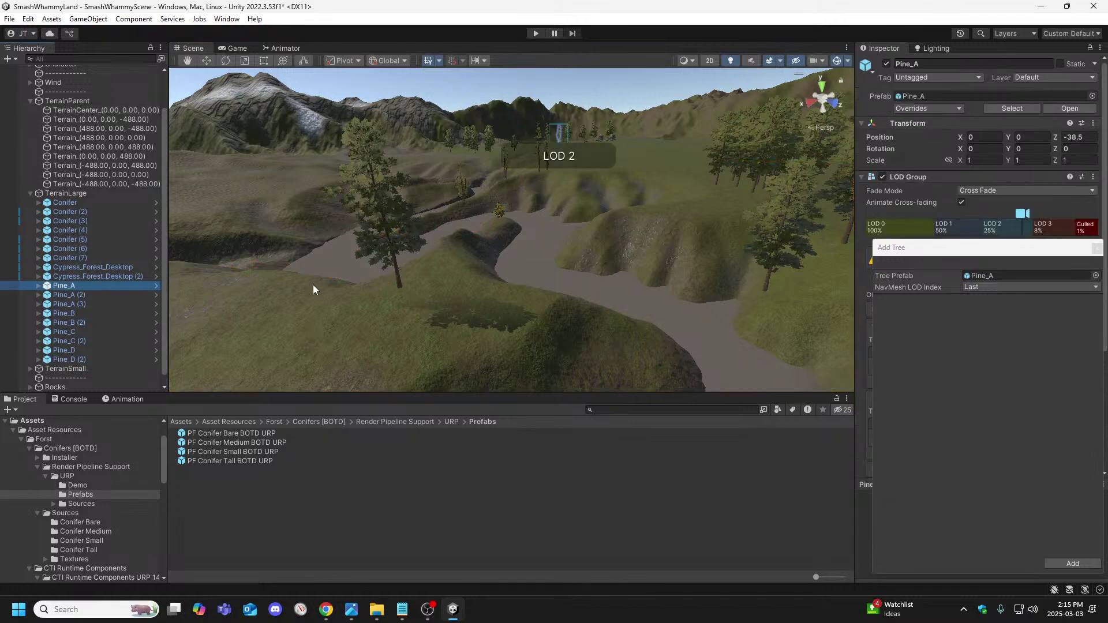
{"action": "mouse_move", "coordinate": [313, 285]}
{"action": "right_mouse_down"}
{"action": "mouse_move", "coordinate": [539, 247]}
{"action": "mouse_move", "coordinate": [453, 245]}
{"action": "mouse_move", "coordinate": [447, 263]}
{"action": "mouse_move", "coordinate": [462, 265]}
{"action": "right_mouse_up"}
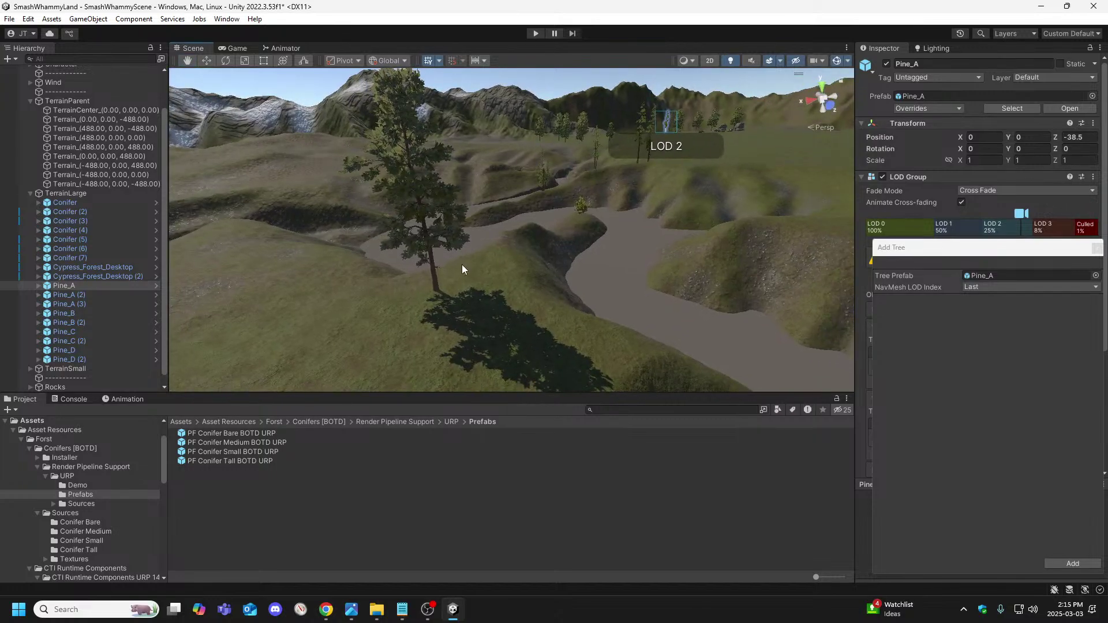
{"action": "key", "text": "ctrl+z"}
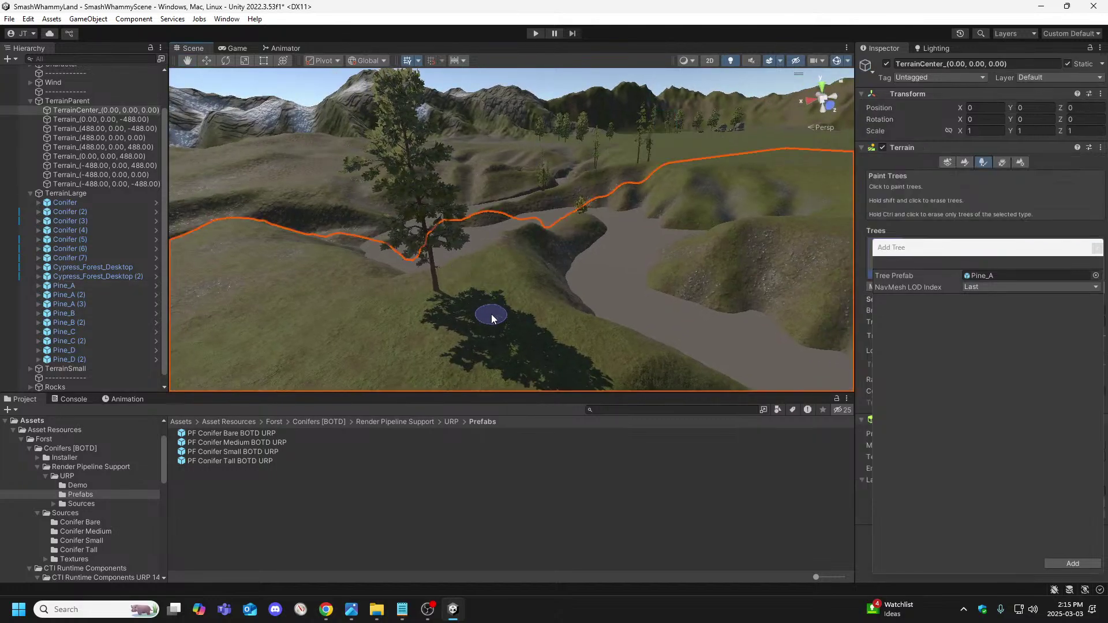
{"action": "key", "text": "ctrl+z"}
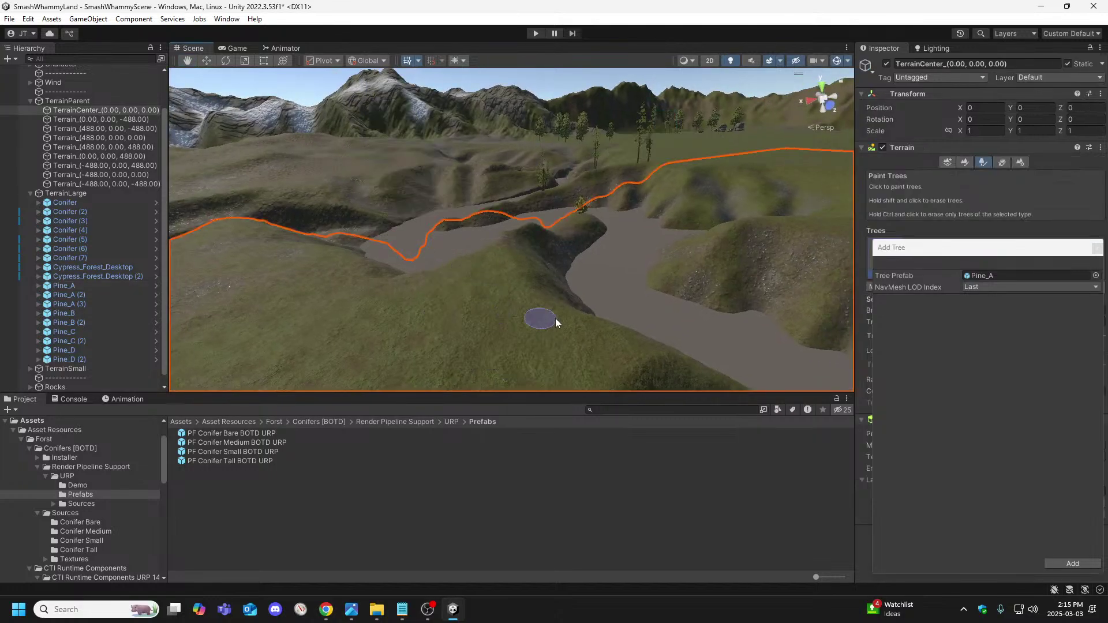
Add Pine_A to the terrain's tree types and paint scattered Pine_A trees across the grassy hill beside the river.
{"action": "left_click", "coordinate": [1075, 563]}
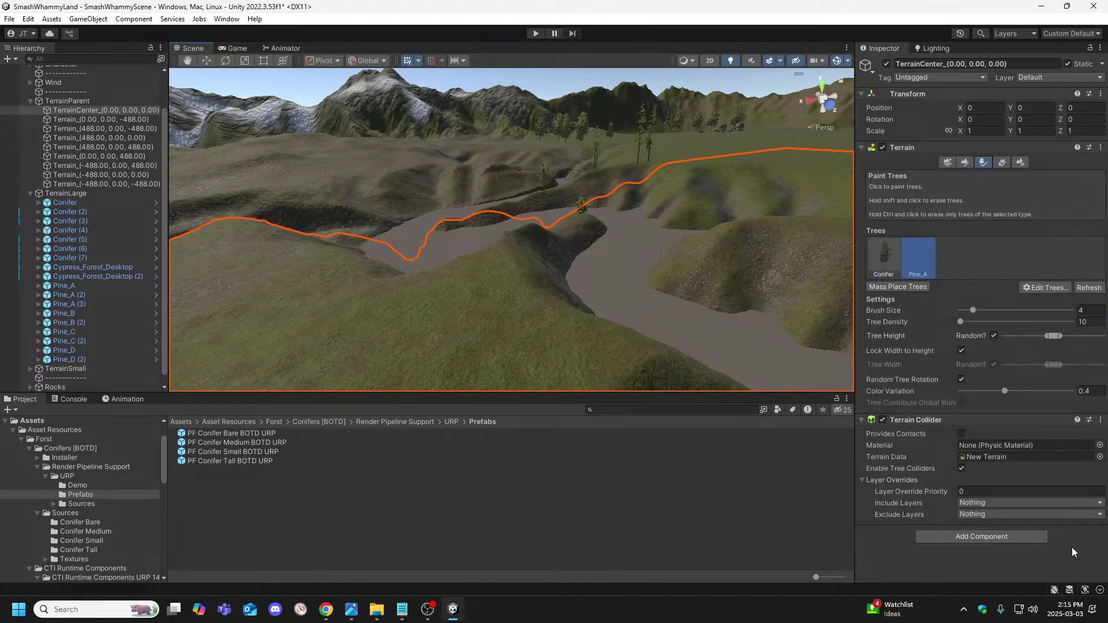
{"action": "left_click", "coordinate": [917, 260]}
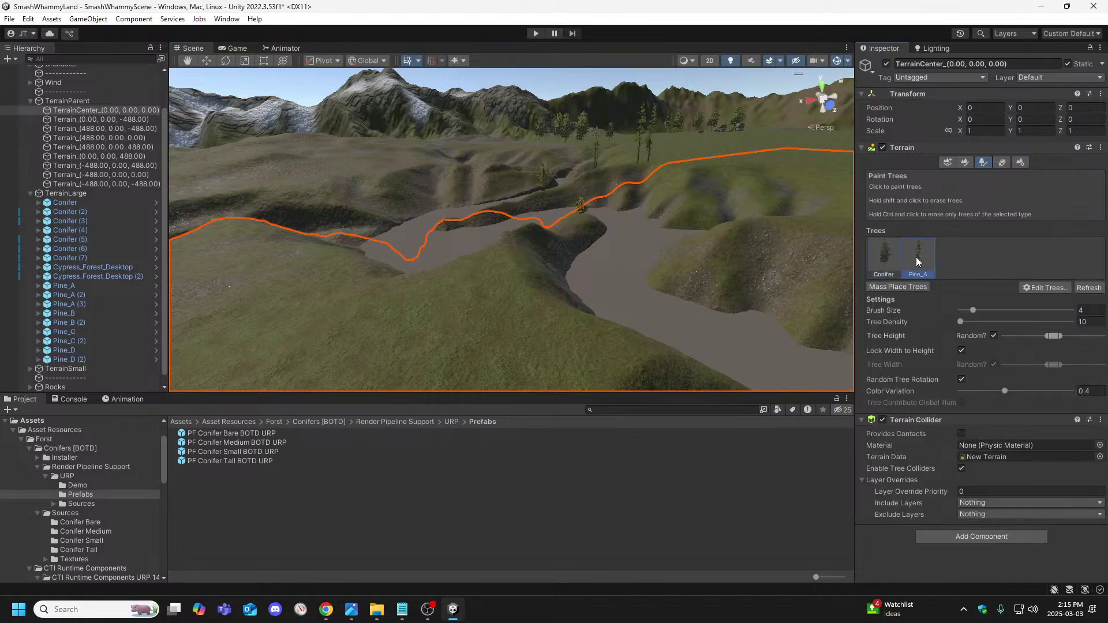
{"action": "left_click", "coordinate": [457, 295]}
{"action": "mouse_move", "coordinate": [396, 322]}
{"action": "right_mouse_down"}
{"action": "mouse_move", "coordinate": [354, 282]}
{"action": "mouse_move", "coordinate": [346, 301]}
{"action": "mouse_move", "coordinate": [394, 341]}
{"action": "mouse_move", "coordinate": [483, 340]}
{"action": "right_mouse_up"}
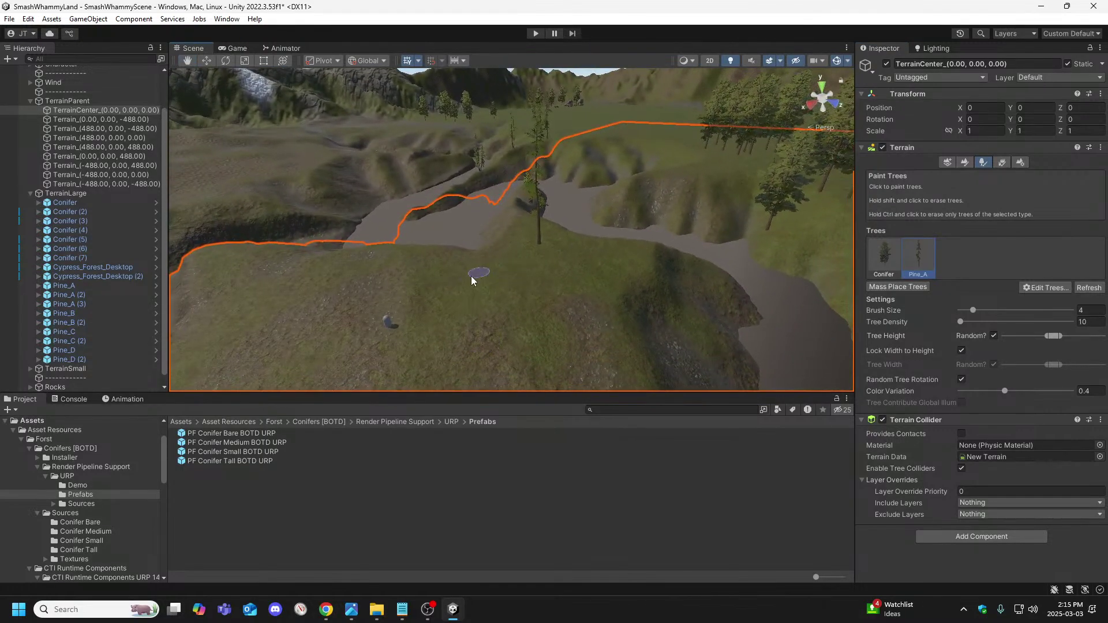
{"action": "mouse_move", "coordinate": [501, 278]}
{"action": "right_mouse_down"}
{"action": "mouse_move", "coordinate": [522, 297]}
{"action": "mouse_move", "coordinate": [564, 297]}
{"action": "mouse_move", "coordinate": [497, 289]}
{"action": "right_mouse_up"}
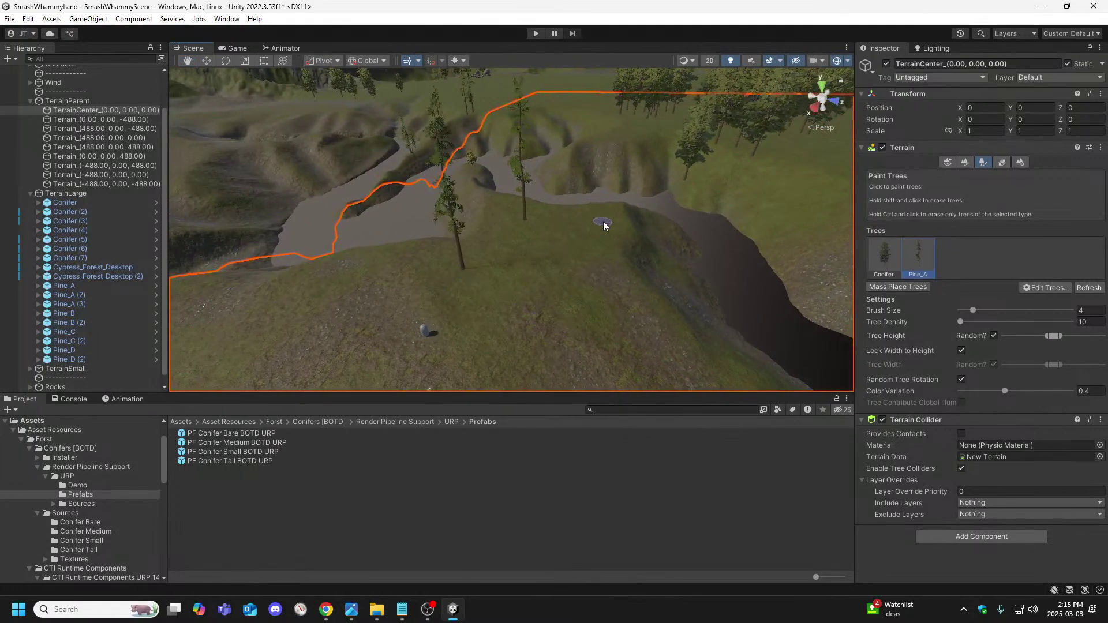
{"action": "mouse_move", "coordinate": [598, 231]}
{"action": "right_mouse_down"}
{"action": "mouse_move", "coordinate": [579, 270]}
{"action": "mouse_move", "coordinate": [490, 292]}
{"action": "mouse_move", "coordinate": [452, 270]}
{"action": "right_mouse_up"}
{"action": "mouse_move", "coordinate": [406, 234]}
{"action": "right_mouse_down"}
{"action": "mouse_move", "coordinate": [524, 235]}
{"action": "mouse_move", "coordinate": [512, 310]}
{"action": "mouse_move", "coordinate": [507, 246]}
{"action": "mouse_move", "coordinate": [529, 285]}
{"action": "mouse_move", "coordinate": [368, 272]}
{"action": "mouse_move", "coordinate": [354, 231]}
{"action": "mouse_move", "coordinate": [416, 213]}
{"action": "mouse_move", "coordinate": [601, 223]}
{"action": "mouse_move", "coordinate": [636, 257]}
{"action": "mouse_move", "coordinate": [598, 241]}
{"action": "mouse_move", "coordinate": [502, 144]}
{"action": "mouse_move", "coordinate": [508, 172]}
{"action": "mouse_move", "coordinate": [560, 215]}
{"action": "mouse_move", "coordinate": [675, 225]}
{"action": "mouse_move", "coordinate": [606, 249]}
{"action": "mouse_move", "coordinate": [666, 287]}
{"action": "mouse_move", "coordinate": [525, 272]}
{"action": "mouse_move", "coordinate": [487, 213]}
{"action": "mouse_move", "coordinate": [591, 254]}
{"action": "right_mouse_up"}
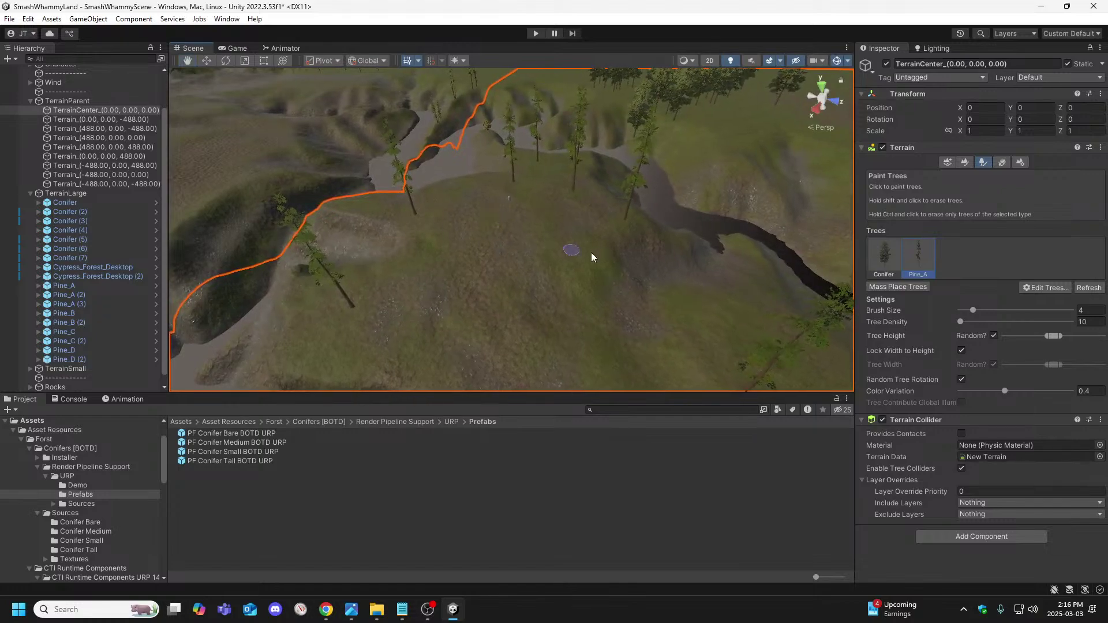
Add the Pine_B prefab to the terrain as another paintable tree type.
{"action": "left_click", "coordinate": [1039, 287]}
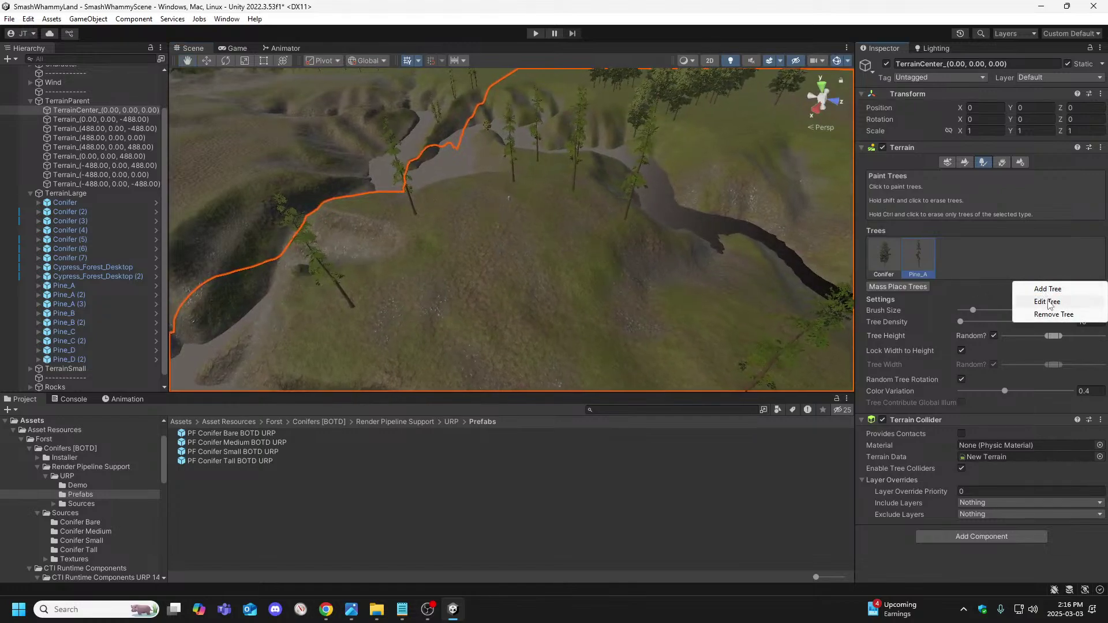
{"action": "left_click", "coordinate": [1052, 291]}
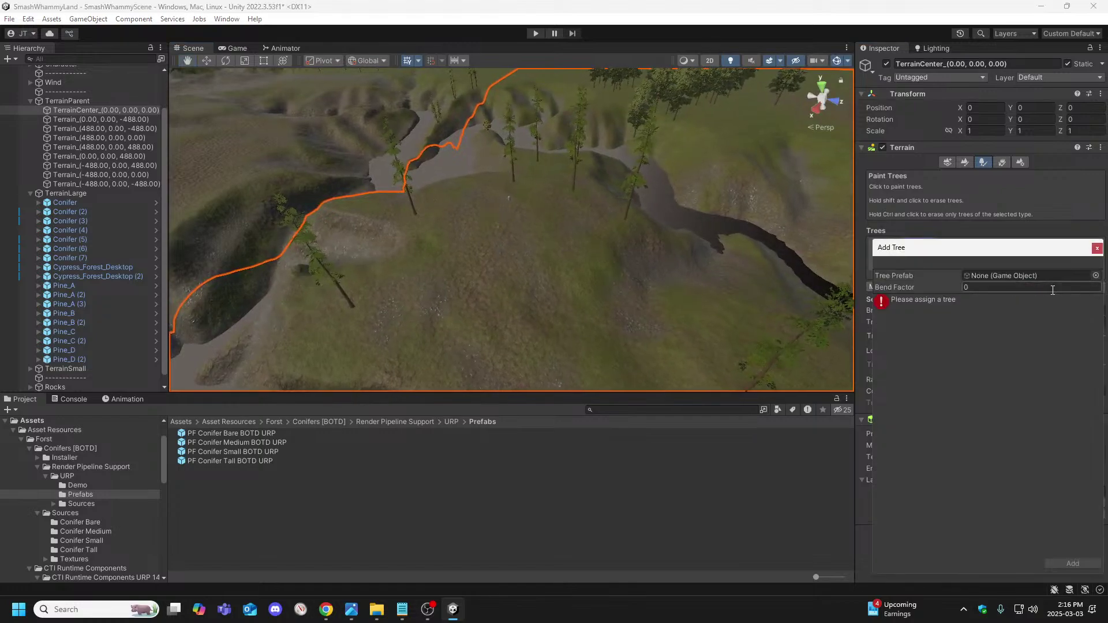
{"action": "left_click", "coordinate": [1096, 276]}
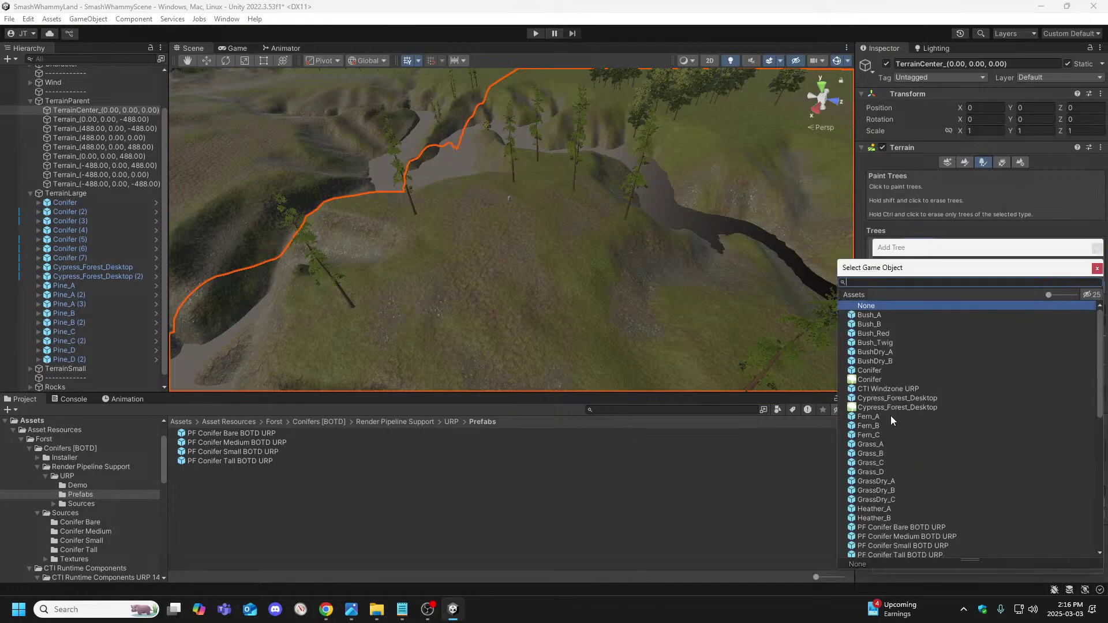
{"action": "scroll", "coordinate": [889, 427], "scroll_direction": "down", "scroll_amount": 5}
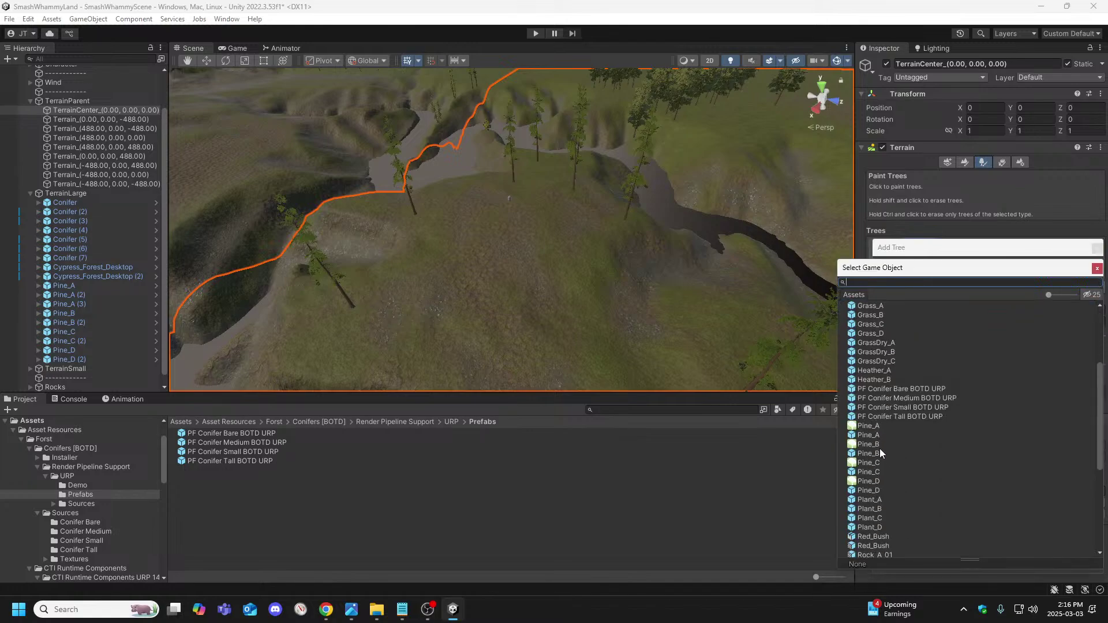
{"action": "left_click", "coordinate": [879, 454]}
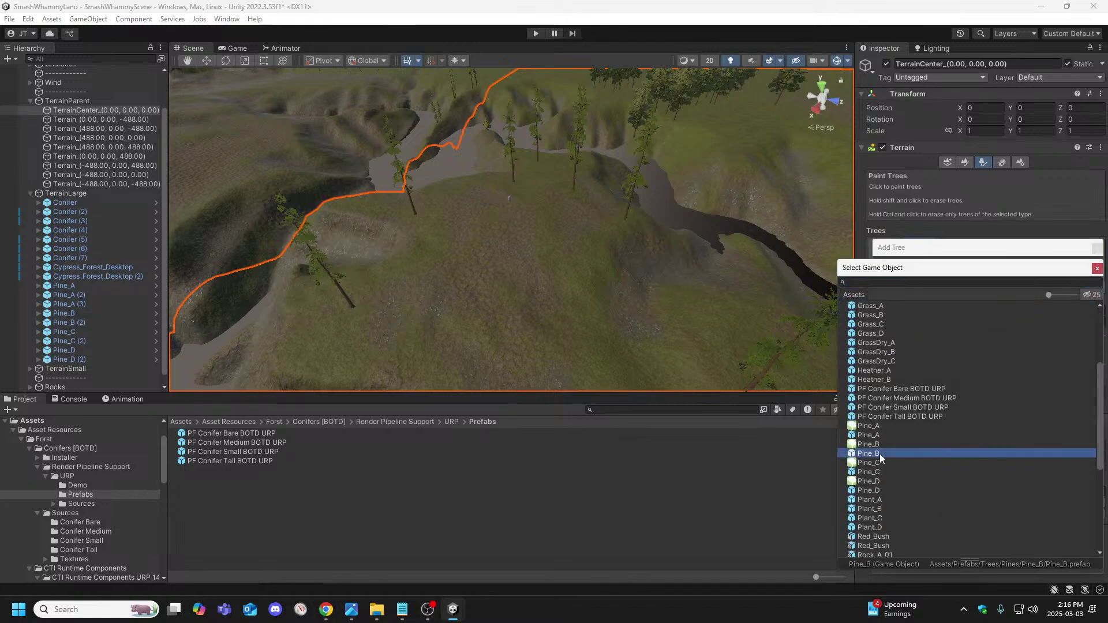
{"action": "left_click", "coordinate": [1096, 269]}
{"action": "left_click", "coordinate": [1066, 563]}
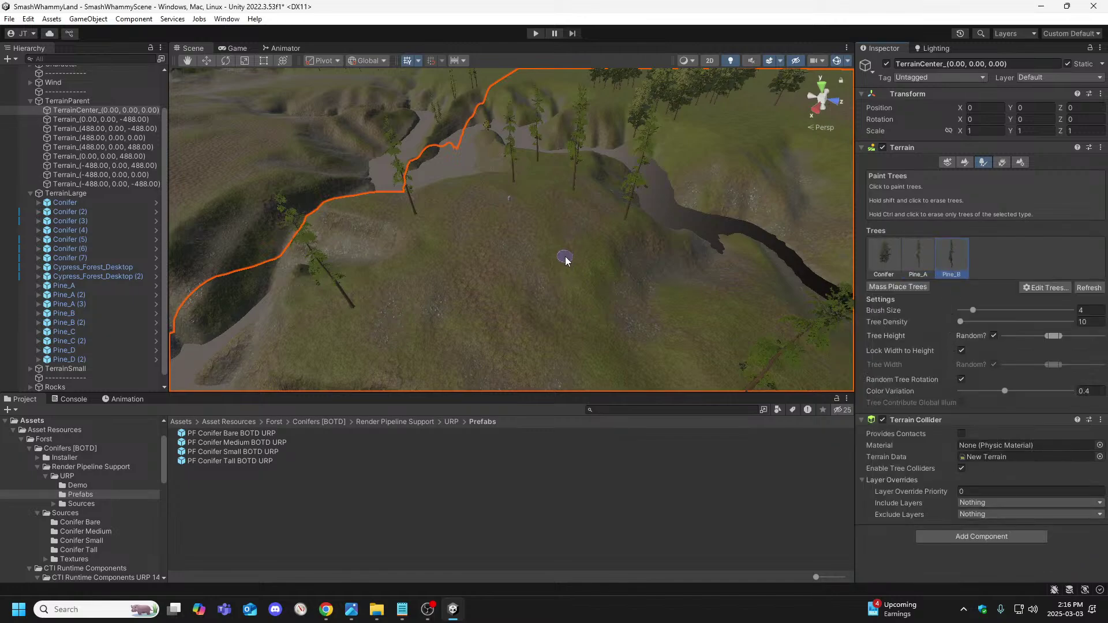
Paint scattered Pine_B trees over the grassy slopes and around the winding gully behind the hill.
{"action": "mouse_move", "coordinate": [684, 294]}
{"action": "left_mouse_down", "text": "alt"}
{"action": "mouse_move", "coordinate": [685, 279]}
{"action": "mouse_move", "coordinate": [573, 288]}
{"action": "mouse_move", "coordinate": [527, 317]}
{"action": "mouse_move", "coordinate": [699, 331]}
{"action": "mouse_move", "coordinate": [742, 302]}
{"action": "mouse_move", "coordinate": [730, 306]}
{"action": "left_mouse_up", "text": "alt"}
{"action": "left_click_drag", "start_coordinate": [555, 329], "coordinate": [517, 304], "text": "alt"}
{"action": "mouse_move", "coordinate": [619, 293]}
{"action": "left_mouse_down", "text": "alt"}
{"action": "mouse_move", "coordinate": [642, 273]}
{"action": "mouse_move", "coordinate": [655, 295]}
{"action": "mouse_move", "coordinate": [619, 295]}
{"action": "mouse_move", "coordinate": [575, 258]}
{"action": "left_mouse_up", "text": "alt"}
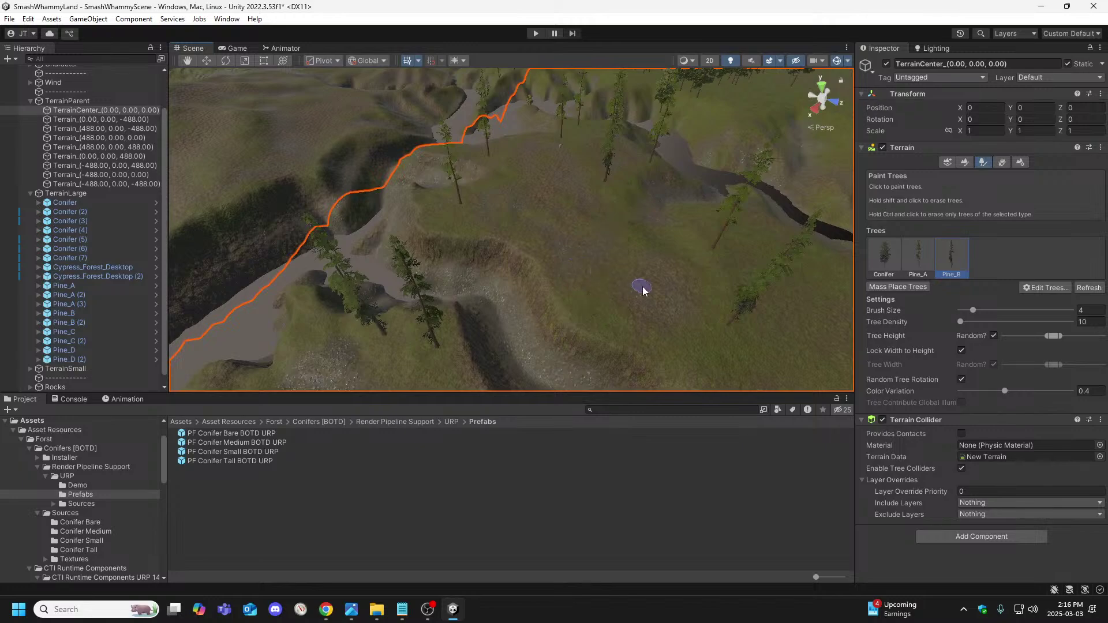
{"action": "key", "text": "w"}
{"action": "right_click_drag", "start_coordinate": [643, 287], "coordinate": [664, 288]}
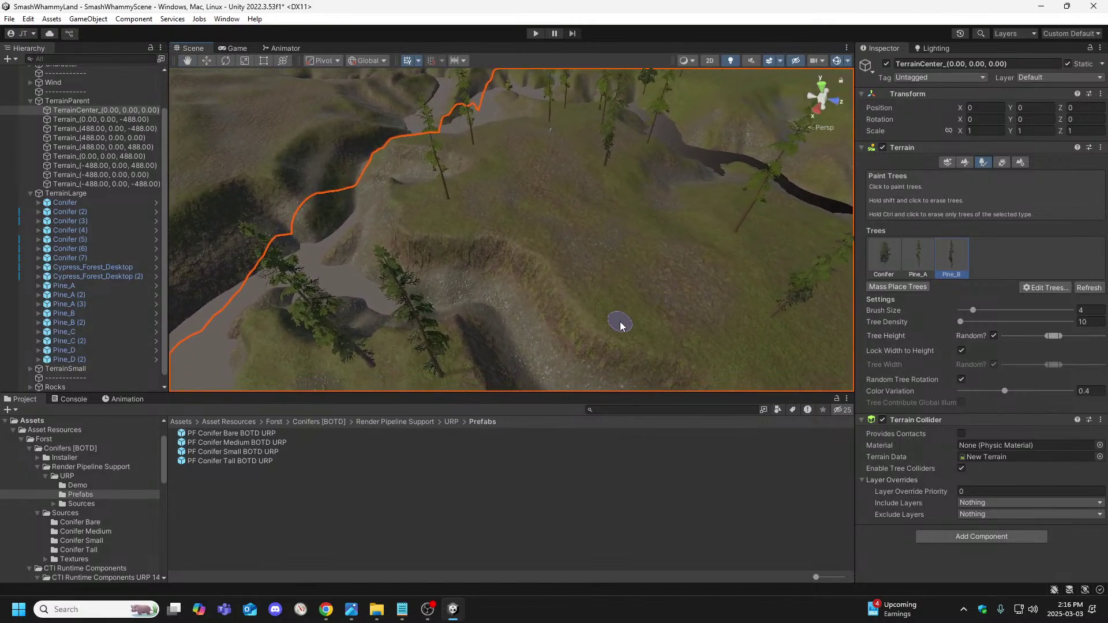
{"action": "left_click_drag", "start_coordinate": [620, 321], "coordinate": [434, 285], "text": "alt"}
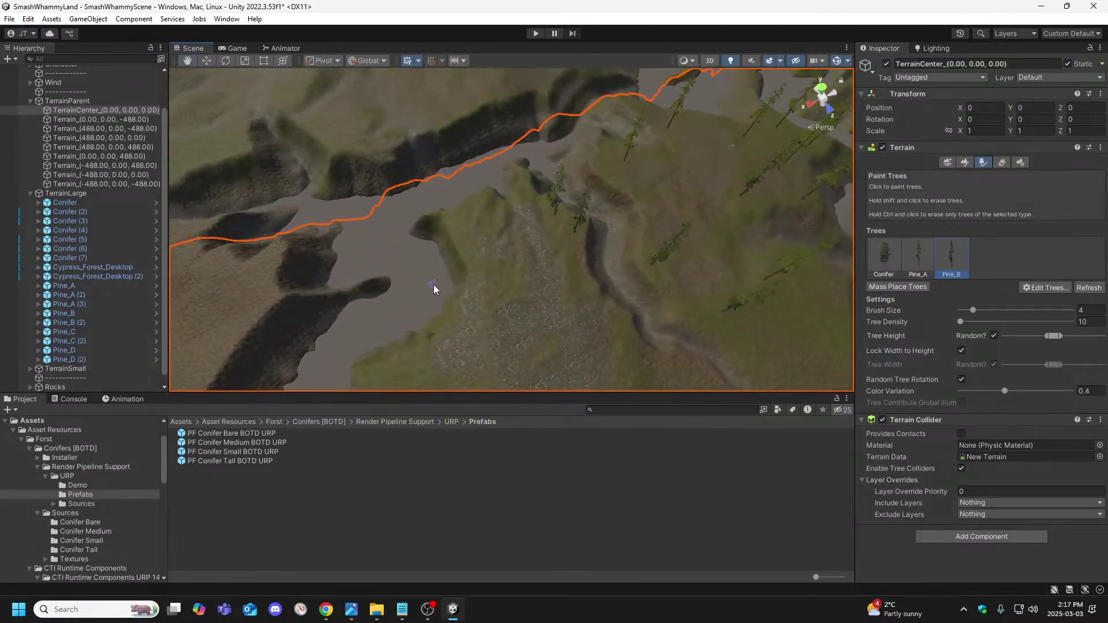
{"action": "left_click_drag", "start_coordinate": [460, 222], "coordinate": [648, 271], "text": "alt"}
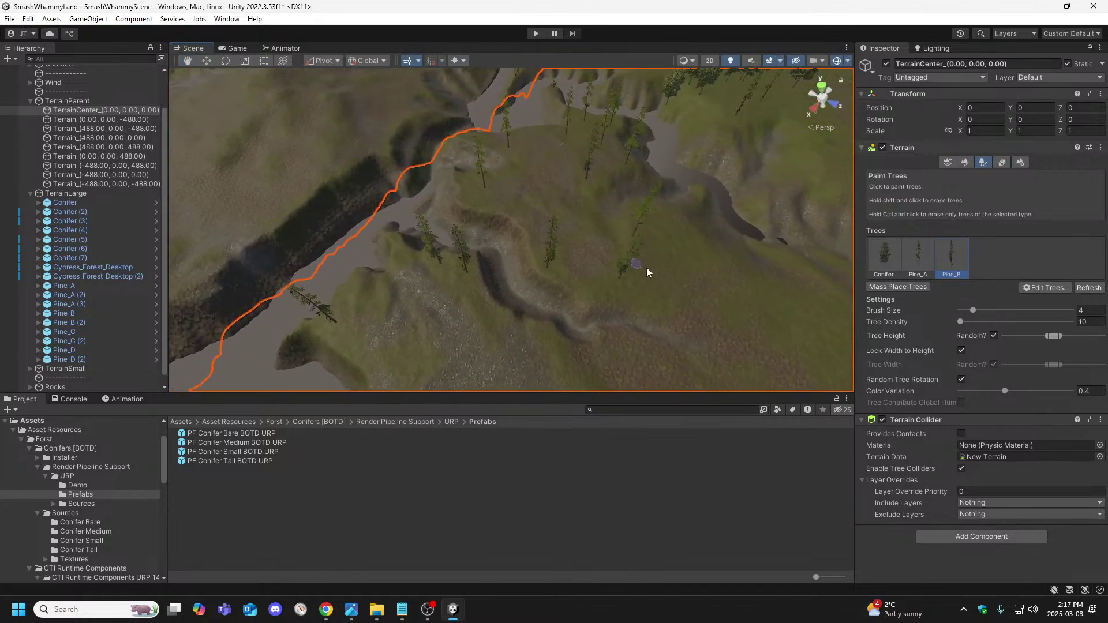
Add the Pine_C prefab to the terrain as another paintable tree type.
{"action": "left_click", "coordinate": [1052, 288]}
{"action": "left_click", "coordinate": [1047, 289]}
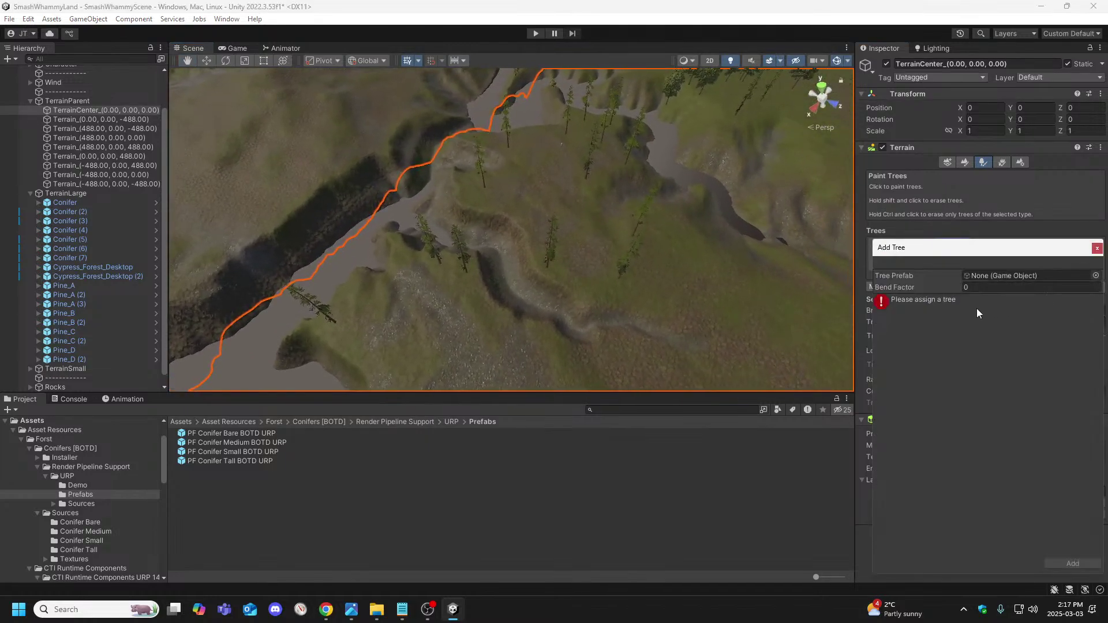
{"action": "left_click", "coordinate": [1094, 276]}
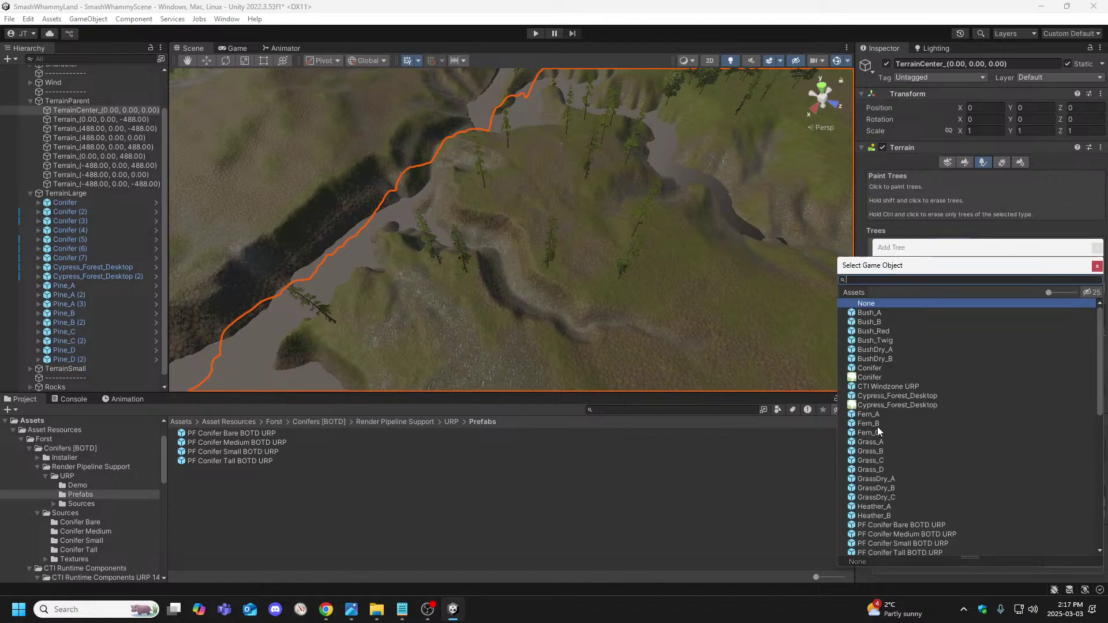
{"action": "scroll", "coordinate": [877, 430], "scroll_direction": "down", "scroll_amount": 6}
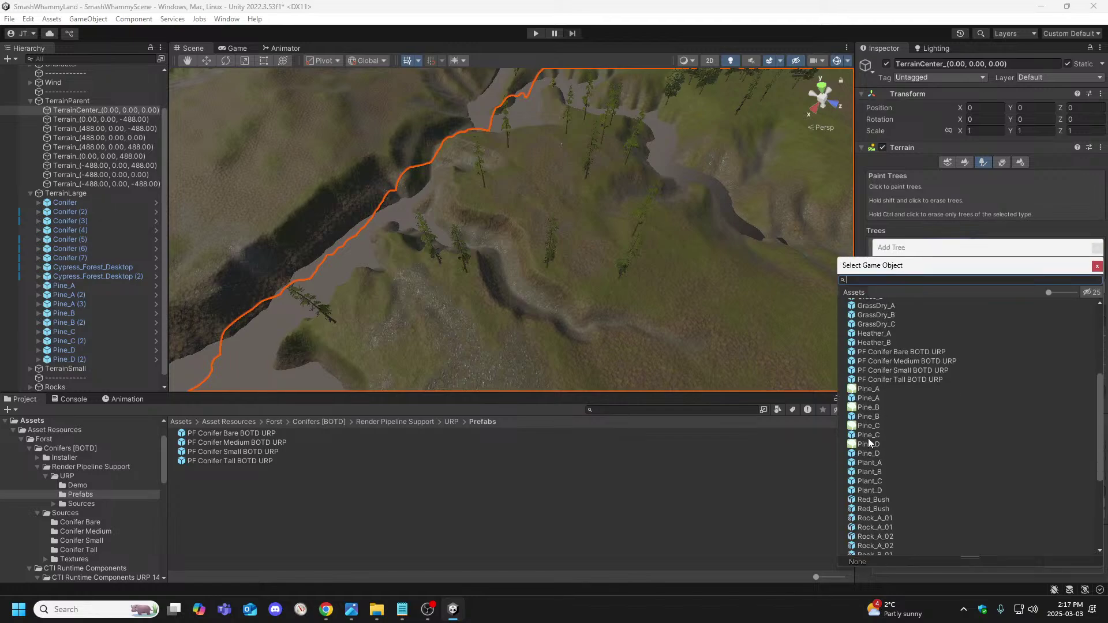
{"action": "left_click", "coordinate": [869, 437]}
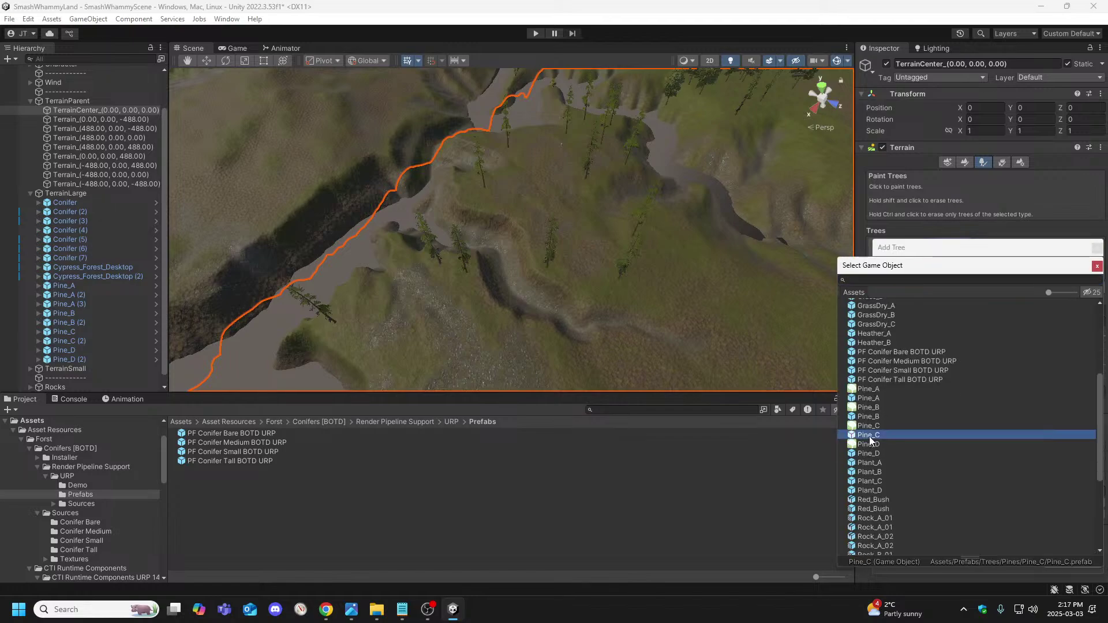
{"action": "left_click", "coordinate": [1097, 267]}
{"action": "left_click", "coordinate": [1072, 563]}
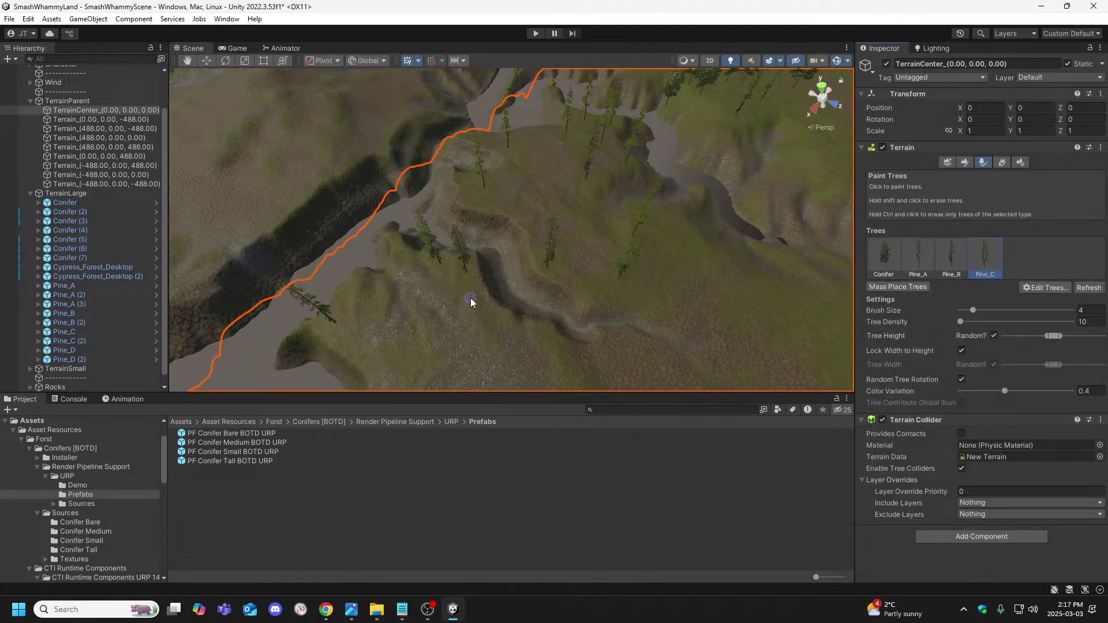
Paint scattered Pine_C trees on the grassy hill around the winding gully.
{"action": "mouse_move", "coordinate": [465, 288]}
{"action": "right_mouse_down"}
{"action": "mouse_move", "coordinate": [525, 301]}
{"action": "mouse_move", "coordinate": [488, 304]}
{"action": "mouse_move", "coordinate": [506, 319]}
{"action": "mouse_move", "coordinate": [507, 272]}
{"action": "mouse_move", "coordinate": [552, 268]}
{"action": "mouse_move", "coordinate": [410, 260]}
{"action": "mouse_move", "coordinate": [388, 300]}
{"action": "mouse_move", "coordinate": [445, 247]}
{"action": "mouse_move", "coordinate": [653, 247]}
{"action": "mouse_move", "coordinate": [666, 264]}
{"action": "mouse_move", "coordinate": [634, 251]}
{"action": "mouse_move", "coordinate": [616, 224]}
{"action": "right_mouse_up"}
{"action": "left_click", "coordinate": [454, 311]}
{"action": "left_click", "coordinate": [470, 264]}
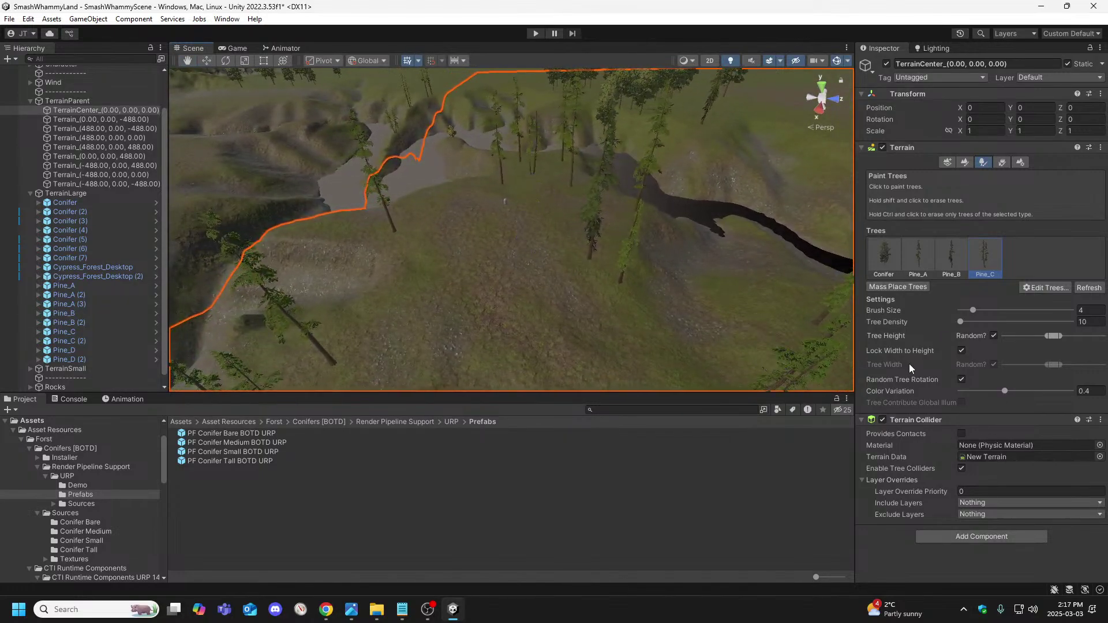
{"action": "left_click", "coordinate": [619, 396]}
{"action": "key", "text": "e"}
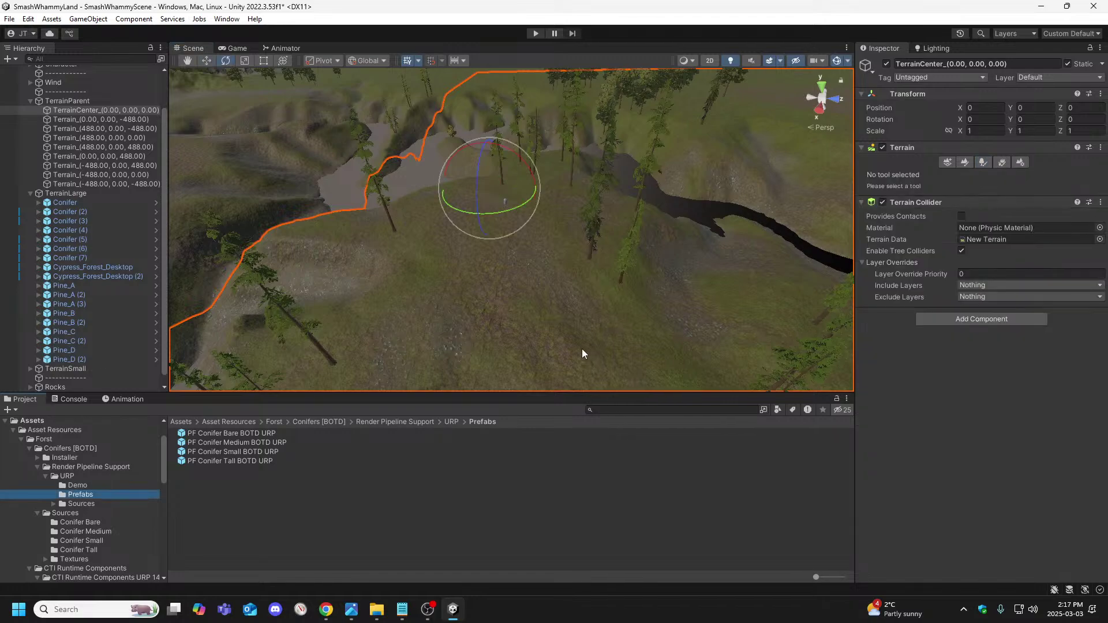
{"action": "left_click", "coordinate": [206, 61]}
{"action": "mouse_move", "coordinate": [488, 240]}
{"action": "right_mouse_down"}
{"action": "mouse_move", "coordinate": [525, 253]}
{"action": "mouse_move", "coordinate": [542, 238]}
{"action": "mouse_move", "coordinate": [594, 272]}
{"action": "mouse_move", "coordinate": [562, 283]}
{"action": "mouse_move", "coordinate": [487, 289]}
{"action": "mouse_move", "coordinate": [500, 212]}
{"action": "mouse_move", "coordinate": [578, 174]}
{"action": "mouse_move", "coordinate": [601, 191]}
{"action": "mouse_move", "coordinate": [662, 192]}
{"action": "mouse_move", "coordinate": [564, 174]}
{"action": "mouse_move", "coordinate": [535, 215]}
{"action": "mouse_move", "coordinate": [518, 176]}
{"action": "mouse_move", "coordinate": [425, 196]}
{"action": "mouse_move", "coordinate": [255, 201]}
{"action": "mouse_move", "coordinate": [425, 203]}
{"action": "mouse_move", "coordinate": [615, 138]}
{"action": "mouse_move", "coordinate": [436, 169]}
{"action": "mouse_move", "coordinate": [525, 262]}
{"action": "mouse_move", "coordinate": [369, 265]}
{"action": "mouse_move", "coordinate": [508, 262]}
{"action": "mouse_move", "coordinate": [460, 250]}
{"action": "mouse_move", "coordinate": [289, 272]}
{"action": "mouse_move", "coordinate": [338, 242]}
{"action": "mouse_move", "coordinate": [401, 270]}
{"action": "mouse_move", "coordinate": [517, 283]}
{"action": "mouse_move", "coordinate": [523, 264]}
{"action": "mouse_move", "coordinate": [638, 257]}
{"action": "right_mouse_up"}
{"action": "left_click", "coordinate": [983, 162]}
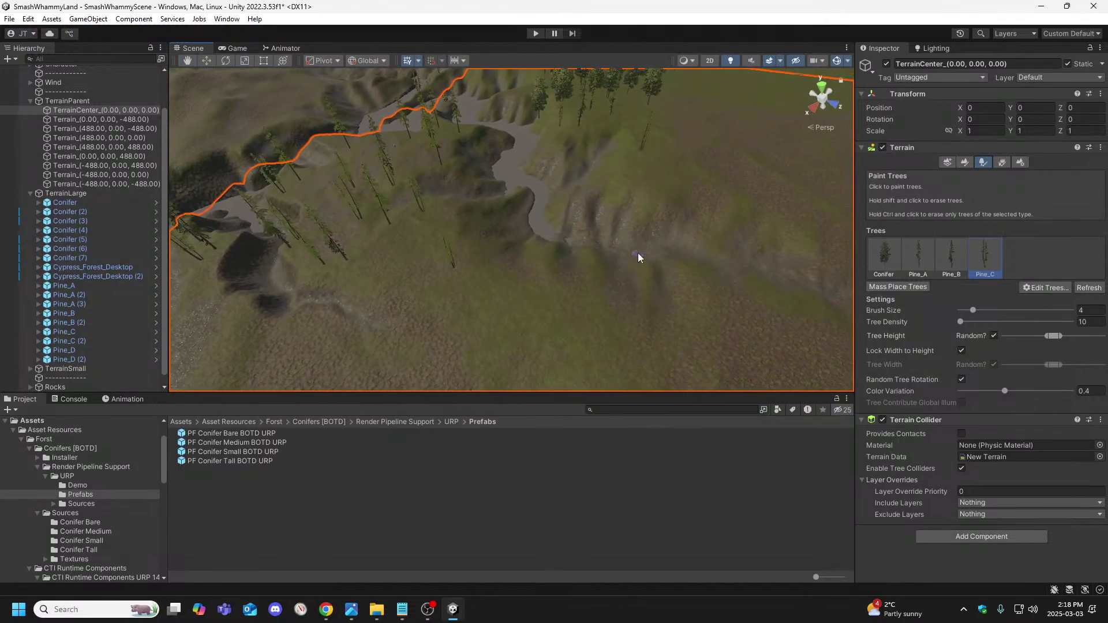
Paint more Pine_C trees across the slopes and banks beside the river.
{"action": "right_click_drag", "start_coordinate": [635, 171], "coordinate": [659, 215]}
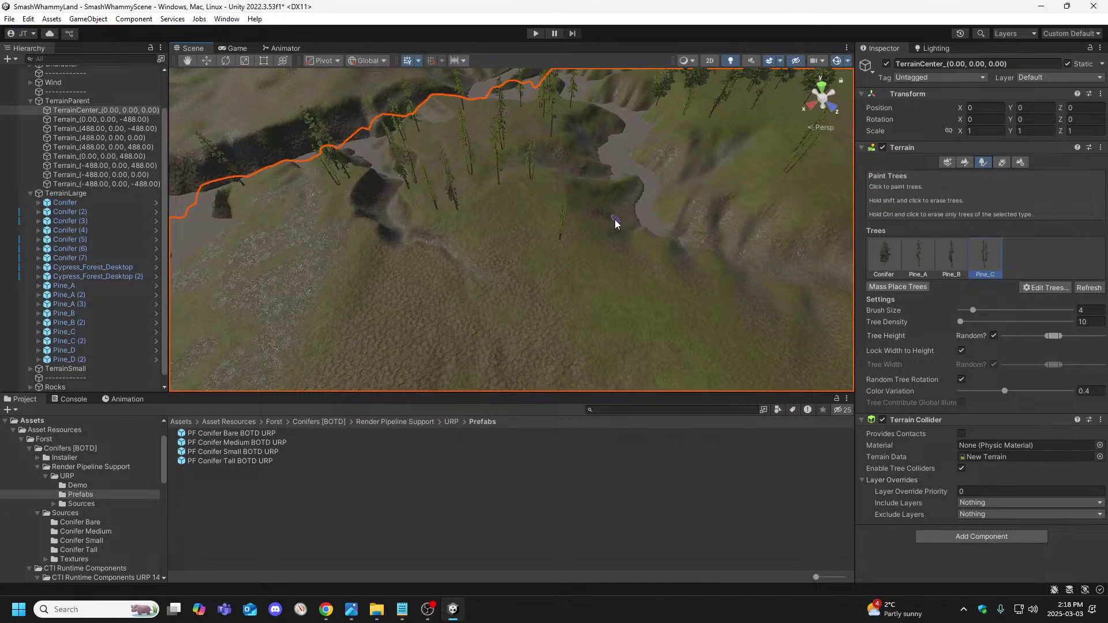
{"action": "right_click_drag", "start_coordinate": [615, 224], "coordinate": [808, 229]}
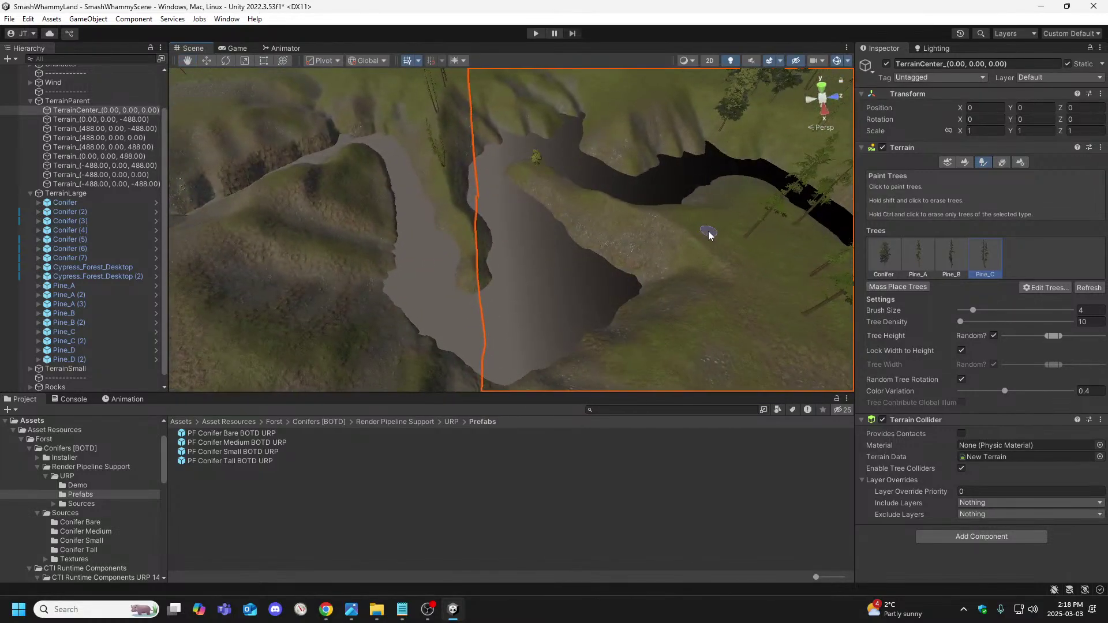
{"action": "right_click_drag", "start_coordinate": [705, 228], "coordinate": [852, 225]}
Add the Pine_D prefab to the terrain as another paintable tree type.
{"action": "left_click", "coordinate": [1054, 286]}
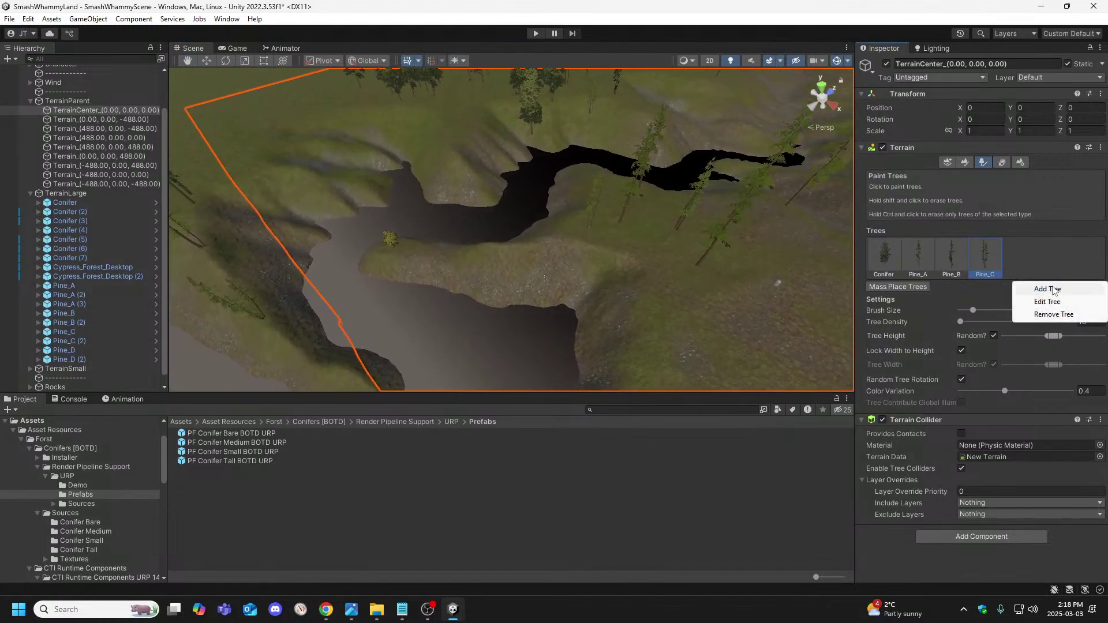
{"action": "left_click", "coordinate": [1052, 289]}
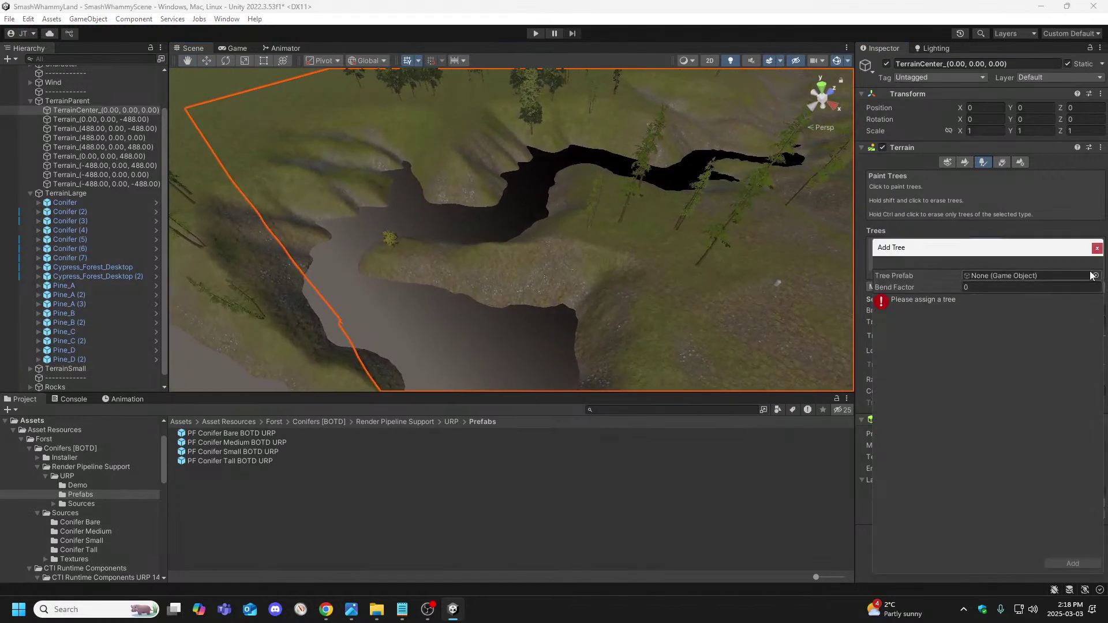
{"action": "left_click", "coordinate": [1094, 276]}
{"action": "scroll", "coordinate": [894, 404], "scroll_direction": "down", "scroll_amount": 6}
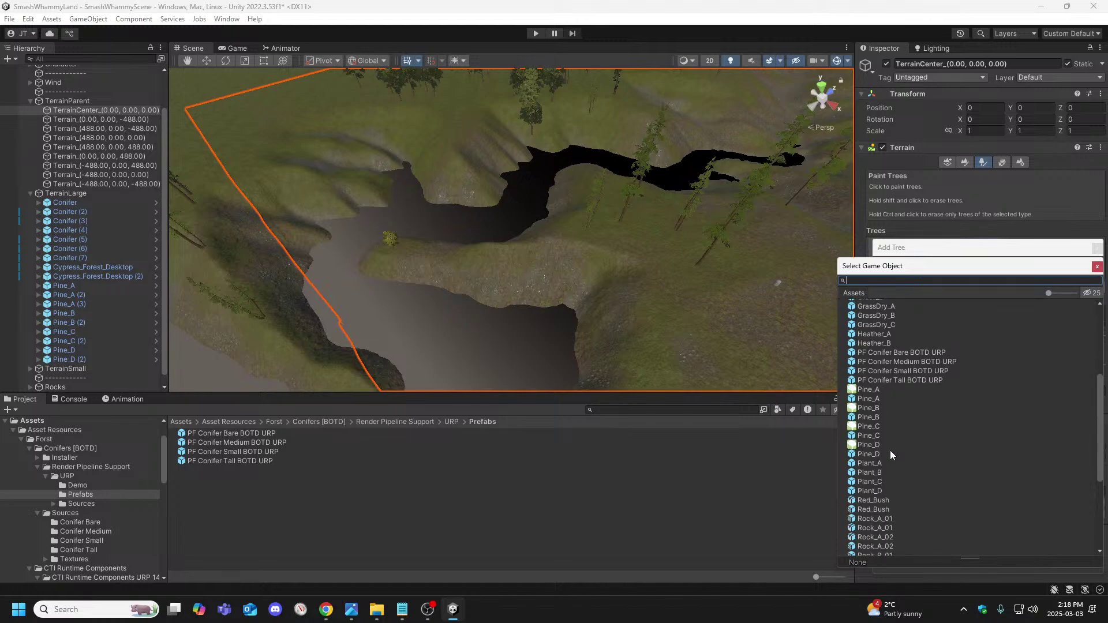
{"action": "left_click", "coordinate": [877, 453]}
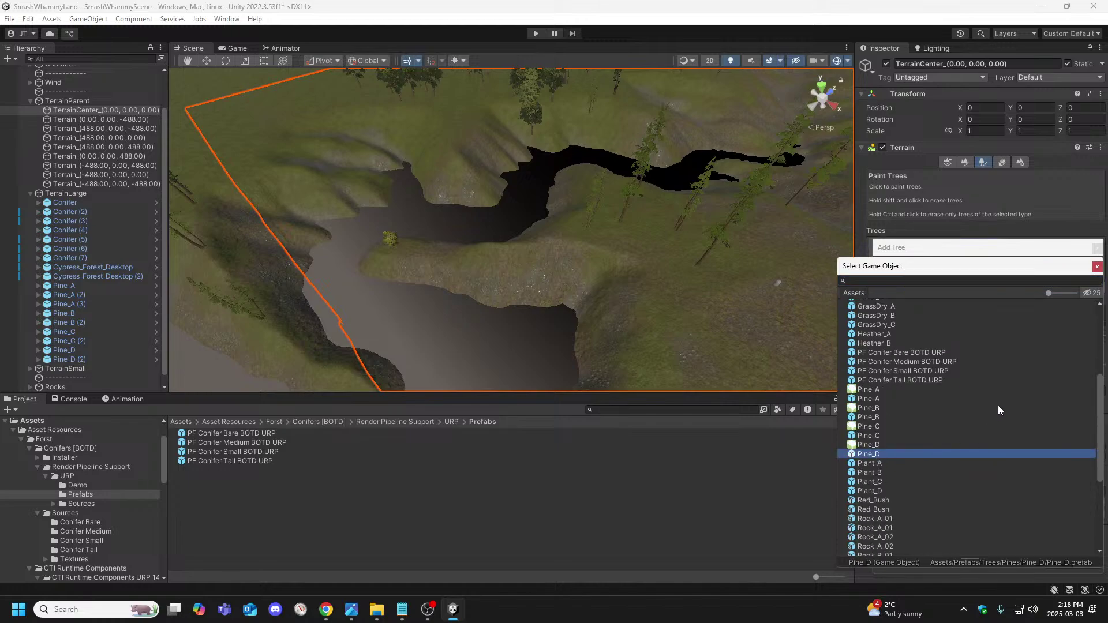
{"action": "double_click", "coordinate": [910, 456]}
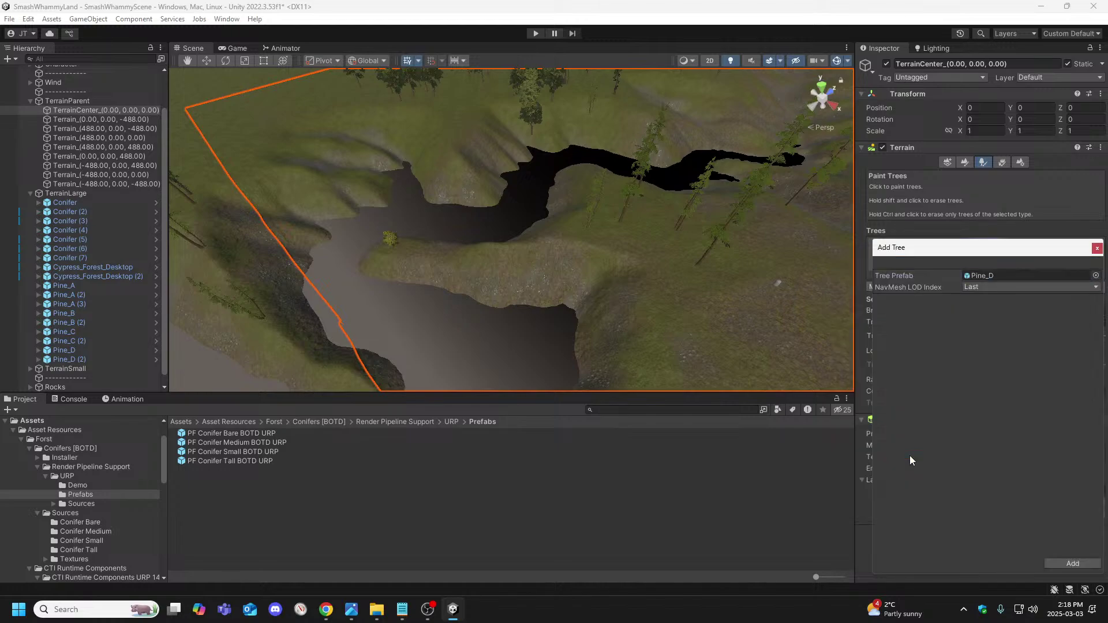
{"action": "left_click", "coordinate": [1075, 563]}
Paint scattered Pine_D trees on the grassy ground and ridges around the ravine.
{"action": "scroll", "coordinate": [633, 286], "scroll_direction": "up", "scroll_amount": 5}
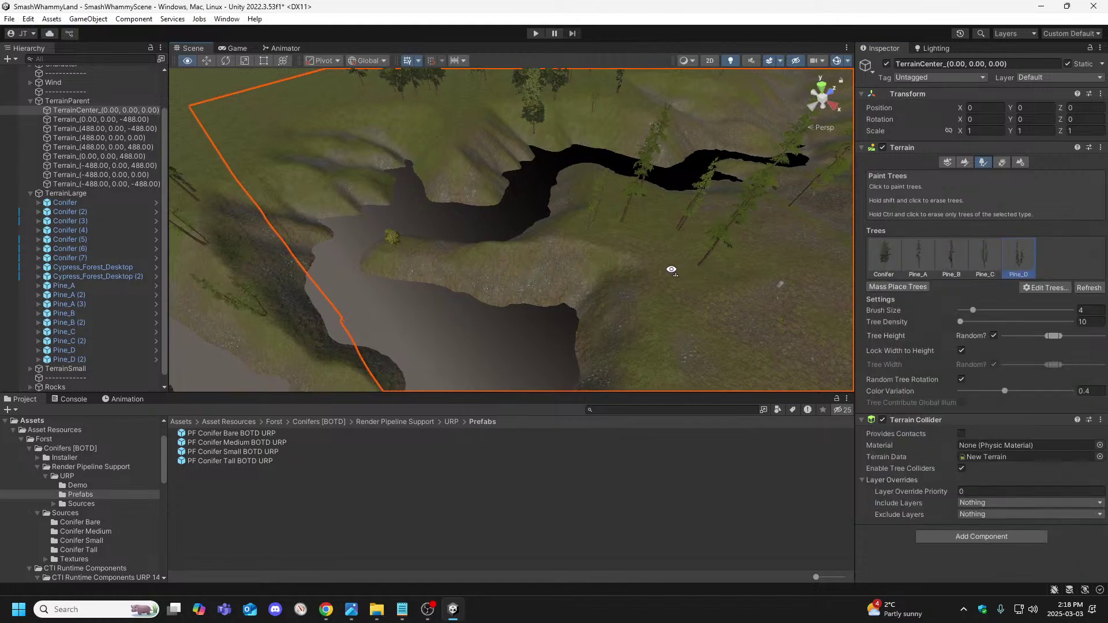
{"action": "mouse_move", "coordinate": [608, 282]}
{"action": "right_mouse_down"}
{"action": "mouse_move", "coordinate": [826, 310]}
{"action": "mouse_move", "coordinate": [576, 293]}
{"action": "mouse_move", "coordinate": [525, 313]}
{"action": "mouse_move", "coordinate": [487, 302]}
{"action": "mouse_move", "coordinate": [730, 292]}
{"action": "mouse_move", "coordinate": [495, 314]}
{"action": "mouse_move", "coordinate": [563, 309]}
{"action": "right_mouse_up"}
{"action": "right_click_drag", "start_coordinate": [554, 311], "coordinate": [633, 266]}
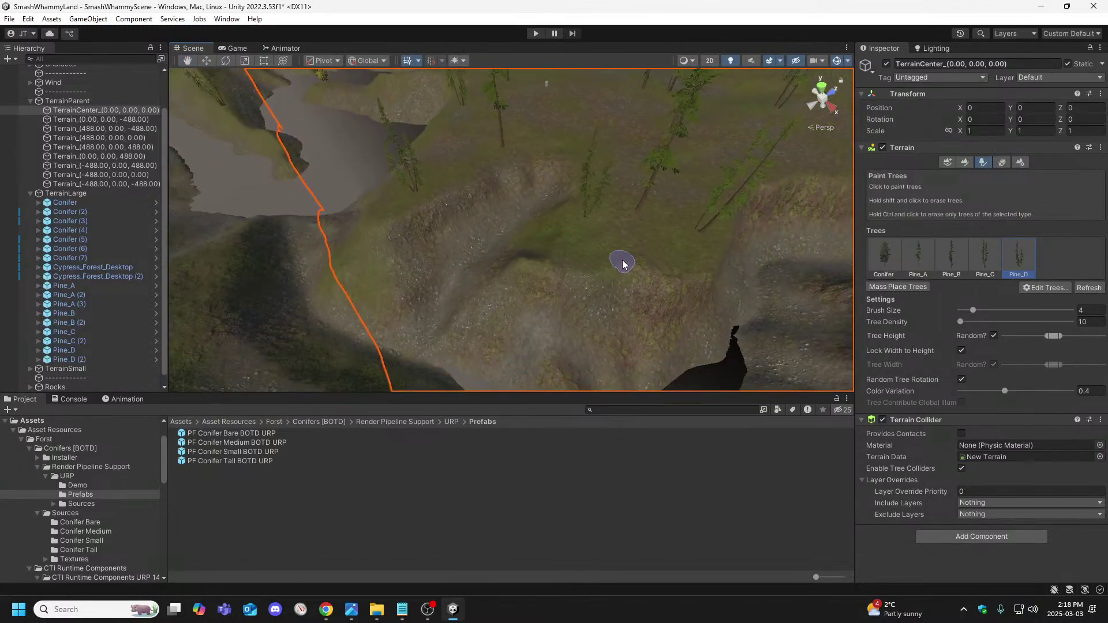
{"action": "mouse_move", "coordinate": [658, 259]}
{"action": "right_mouse_down"}
{"action": "mouse_move", "coordinate": [721, 260]}
{"action": "mouse_move", "coordinate": [818, 232]}
{"action": "right_mouse_up"}
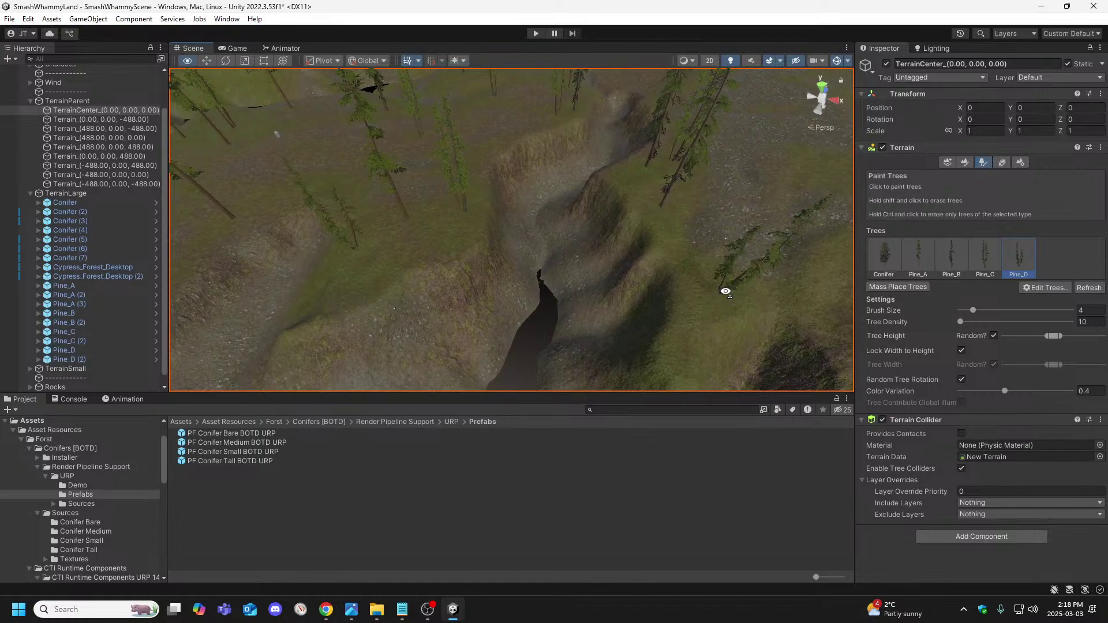
{"action": "mouse_move", "coordinate": [725, 292]}
{"action": "right_mouse_down"}
{"action": "mouse_move", "coordinate": [715, 227]}
{"action": "mouse_move", "coordinate": [581, 257]}
{"action": "mouse_move", "coordinate": [561, 284]}
{"action": "mouse_move", "coordinate": [470, 277]}
{"action": "mouse_move", "coordinate": [479, 261]}
{"action": "mouse_move", "coordinate": [530, 274]}
{"action": "mouse_move", "coordinate": [468, 302]}
{"action": "mouse_move", "coordinate": [539, 253]}
{"action": "mouse_move", "coordinate": [586, 240]}
{"action": "mouse_move", "coordinate": [584, 272]}
{"action": "mouse_move", "coordinate": [661, 293]}
{"action": "right_mouse_up"}
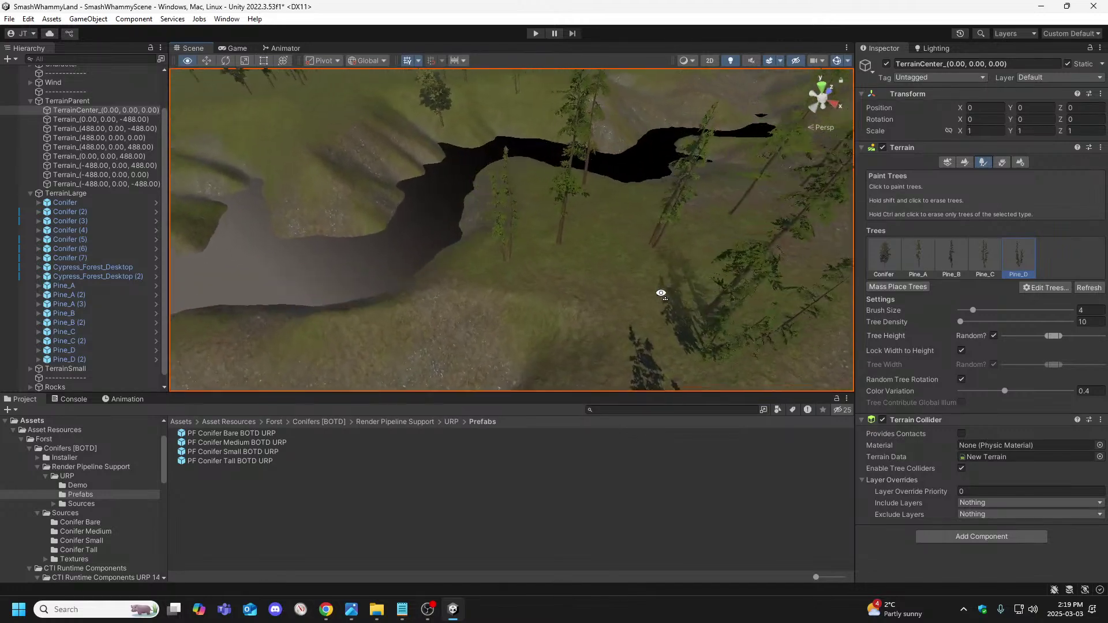
Paint Pine_D trees on the grassy banks near the terrain's edge and on the narrow peninsula in the river.
{"action": "right_click_drag", "start_coordinate": [640, 255], "coordinate": [581, 228]}
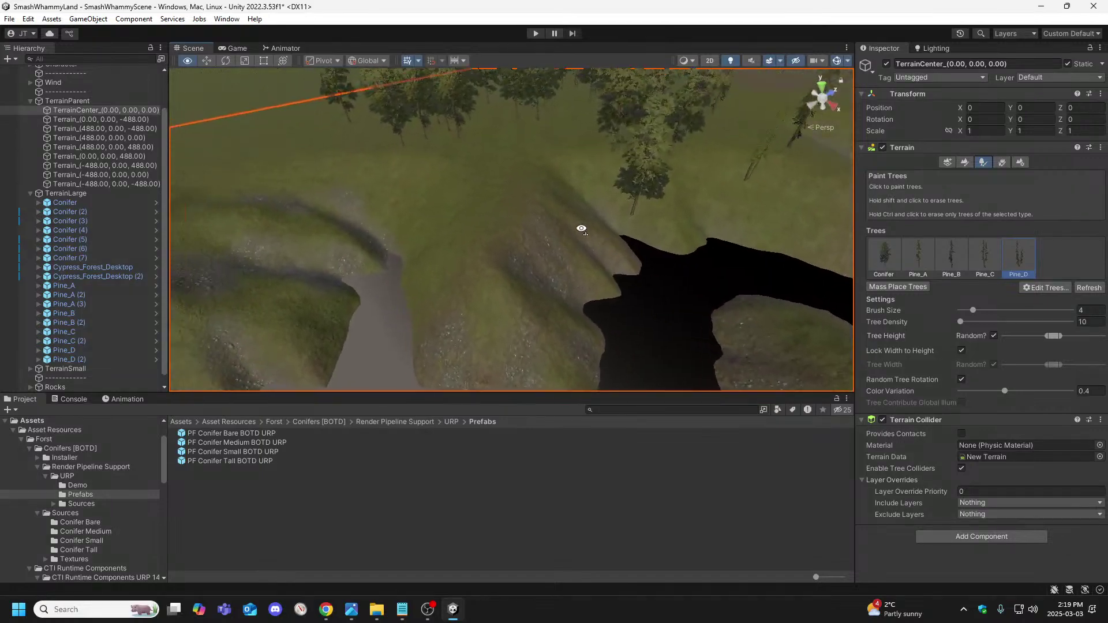
{"action": "mouse_move", "coordinate": [510, 228]}
{"action": "right_mouse_down"}
{"action": "mouse_move", "coordinate": [732, 240]}
{"action": "mouse_move", "coordinate": [780, 264]}
{"action": "mouse_move", "coordinate": [465, 344]}
{"action": "mouse_move", "coordinate": [566, 306]}
{"action": "mouse_move", "coordinate": [401, 314]}
{"action": "mouse_move", "coordinate": [317, 294]}
{"action": "mouse_move", "coordinate": [495, 322]}
{"action": "mouse_move", "coordinate": [502, 338]}
{"action": "mouse_move", "coordinate": [258, 297]}
{"action": "mouse_move", "coordinate": [693, 287]}
{"action": "mouse_move", "coordinate": [573, 294]}
{"action": "mouse_move", "coordinate": [404, 223]}
{"action": "mouse_move", "coordinate": [392, 199]}
{"action": "mouse_move", "coordinate": [420, 216]}
{"action": "mouse_move", "coordinate": [418, 233]}
{"action": "right_mouse_up"}
{"action": "left_click", "coordinate": [574, 294]}
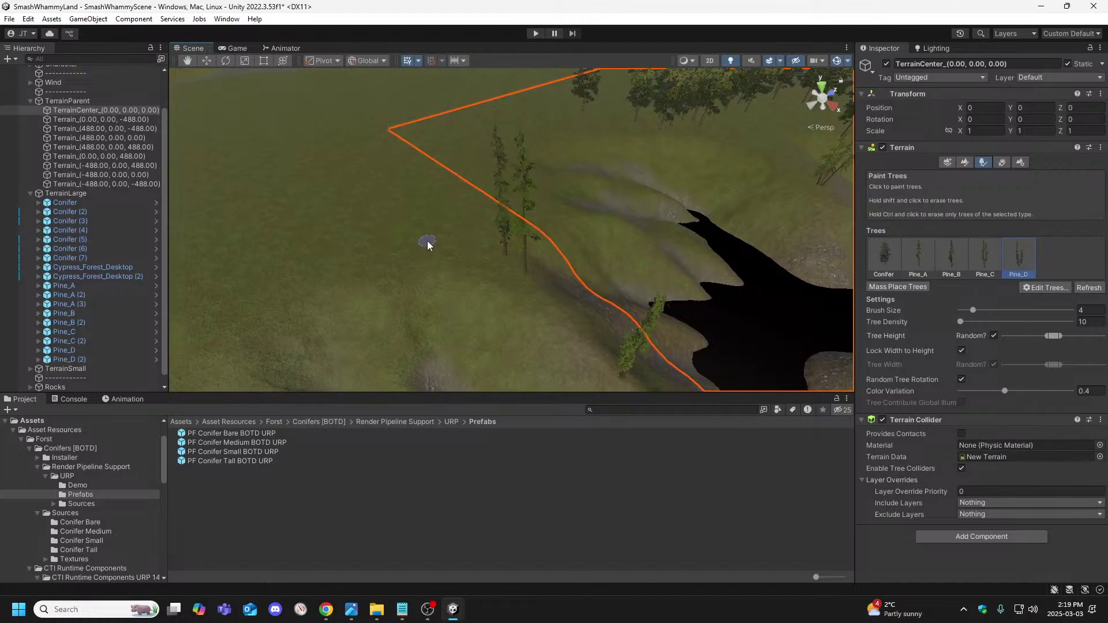
{"action": "mouse_move", "coordinate": [498, 252]}
{"action": "right_mouse_down"}
{"action": "mouse_move", "coordinate": [606, 247]}
{"action": "mouse_move", "coordinate": [483, 240]}
{"action": "mouse_move", "coordinate": [640, 223]}
{"action": "mouse_move", "coordinate": [627, 229]}
{"action": "mouse_move", "coordinate": [725, 247]}
{"action": "mouse_move", "coordinate": [673, 235]}
{"action": "mouse_move", "coordinate": [808, 228]}
{"action": "right_mouse_up"}
{"action": "left_click", "coordinate": [484, 240]}
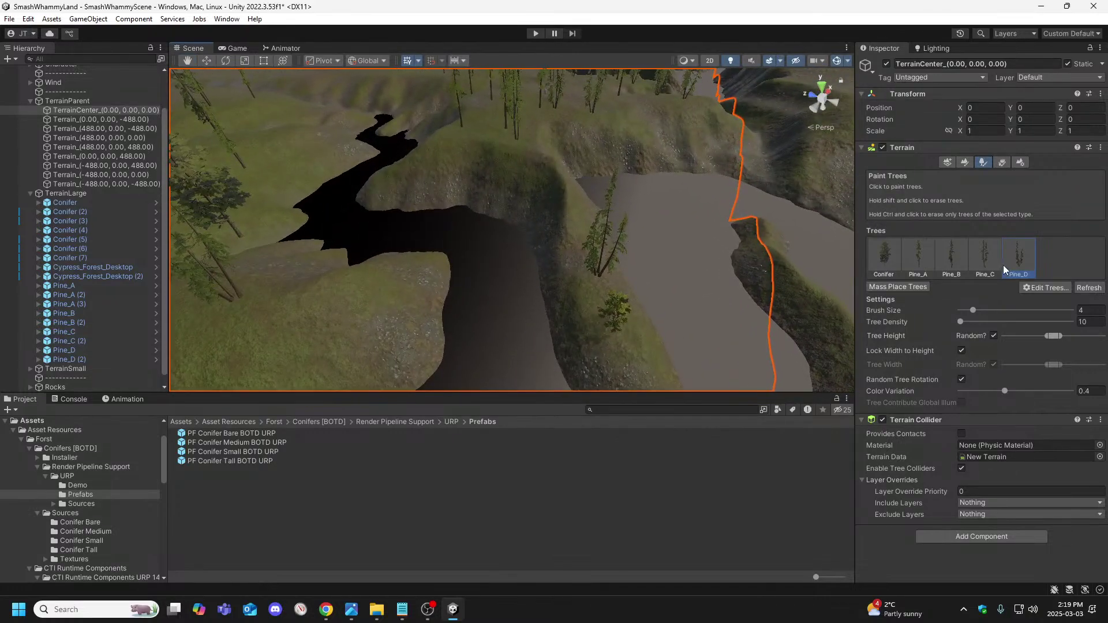
Paint additional Pine_C trees across the wooded hill between the gully and the river.
{"action": "left_click", "coordinate": [985, 260]}
{"action": "mouse_move", "coordinate": [722, 260]}
{"action": "right_mouse_down"}
{"action": "mouse_move", "coordinate": [331, 260]}
{"action": "mouse_move", "coordinate": [388, 217]}
{"action": "mouse_move", "coordinate": [531, 248]}
{"action": "mouse_move", "coordinate": [530, 226]}
{"action": "mouse_move", "coordinate": [235, 257]}
{"action": "right_mouse_up"}
{"action": "right_click_drag", "start_coordinate": [370, 225], "coordinate": [921, 200]}
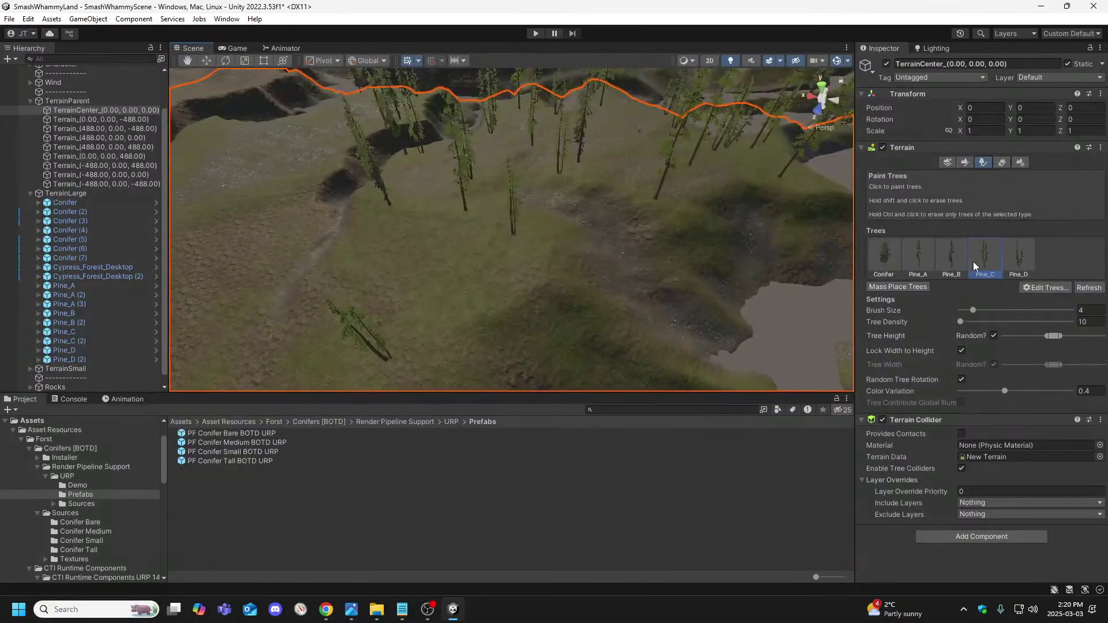
Paint additional Pine_B trees over the hill slopes and toward the conifer grove.
{"action": "left_click", "coordinate": [949, 256]}
{"action": "mouse_move", "coordinate": [695, 280]}
{"action": "right_mouse_down"}
{"action": "mouse_move", "coordinate": [462, 286]}
{"action": "mouse_move", "coordinate": [398, 314]}
{"action": "mouse_move", "coordinate": [435, 287]}
{"action": "mouse_move", "coordinate": [292, 290]}
{"action": "mouse_move", "coordinate": [492, 252]}
{"action": "mouse_move", "coordinate": [482, 252]}
{"action": "mouse_move", "coordinate": [759, 279]}
{"action": "mouse_move", "coordinate": [805, 266]}
{"action": "mouse_move", "coordinate": [710, 287]}
{"action": "mouse_move", "coordinate": [633, 241]}
{"action": "mouse_move", "coordinate": [662, 256]}
{"action": "mouse_move", "coordinate": [487, 280]}
{"action": "mouse_move", "coordinate": [542, 296]}
{"action": "mouse_move", "coordinate": [613, 301]}
{"action": "mouse_move", "coordinate": [566, 294]}
{"action": "mouse_move", "coordinate": [431, 231]}
{"action": "mouse_move", "coordinate": [469, 185]}
{"action": "mouse_move", "coordinate": [497, 178]}
{"action": "mouse_move", "coordinate": [606, 202]}
{"action": "mouse_move", "coordinate": [735, 193]}
{"action": "mouse_move", "coordinate": [712, 225]}
{"action": "mouse_move", "coordinate": [668, 242]}
{"action": "mouse_move", "coordinate": [494, 243]}
{"action": "mouse_move", "coordinate": [556, 231]}
{"action": "mouse_move", "coordinate": [903, 244]}
{"action": "right_mouse_up"}
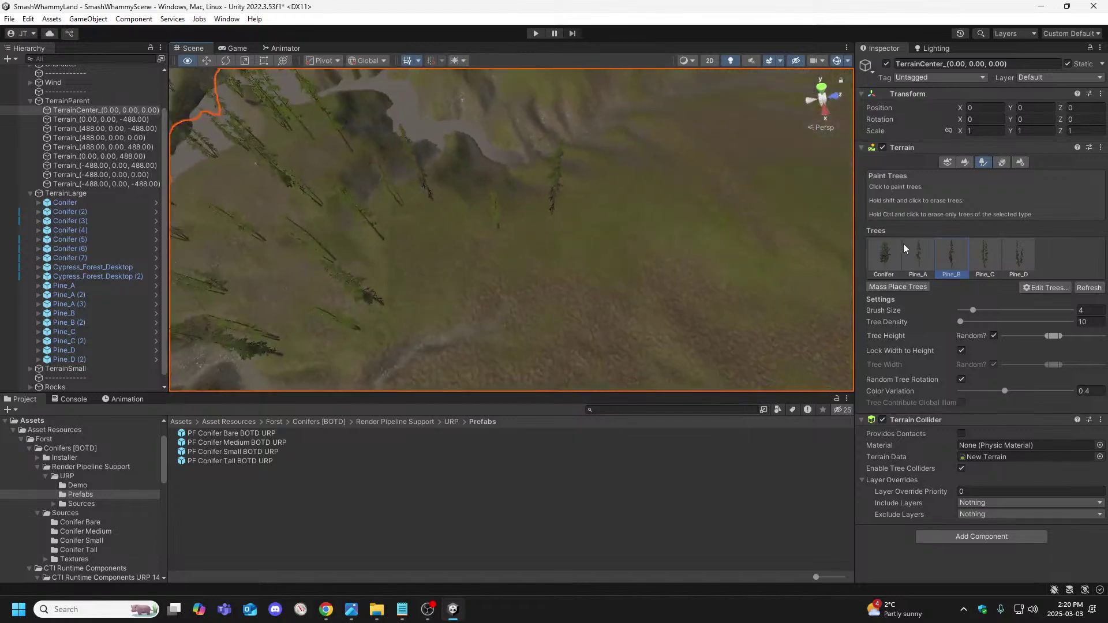
{"action": "right_click_drag", "start_coordinate": [831, 179], "coordinate": [713, 186]}
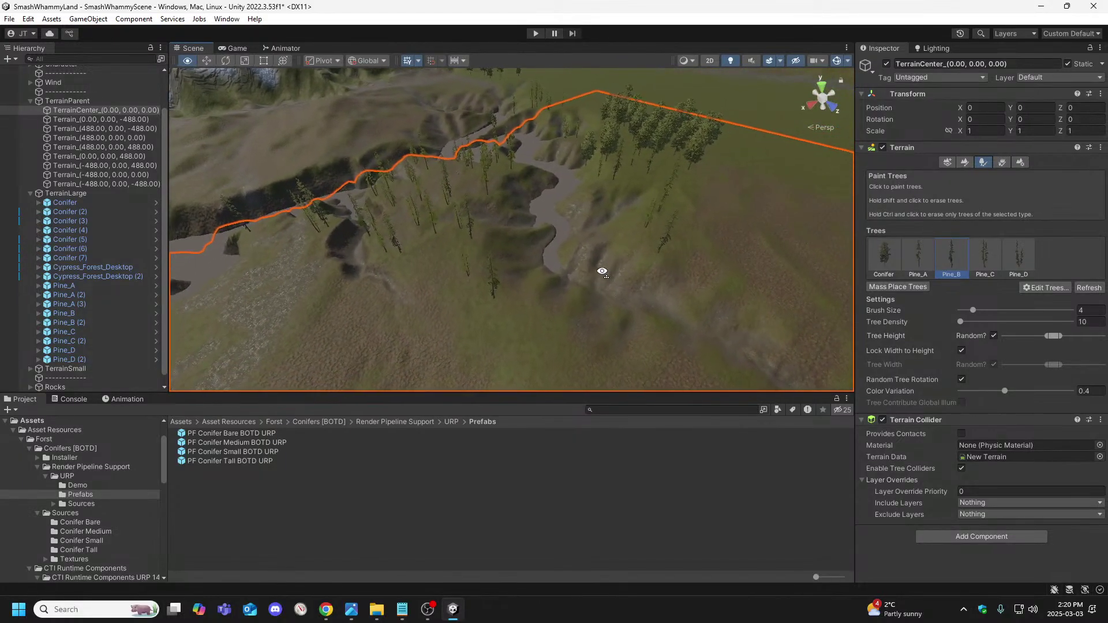
{"action": "right_click_drag", "start_coordinate": [602, 272], "coordinate": [675, 247]}
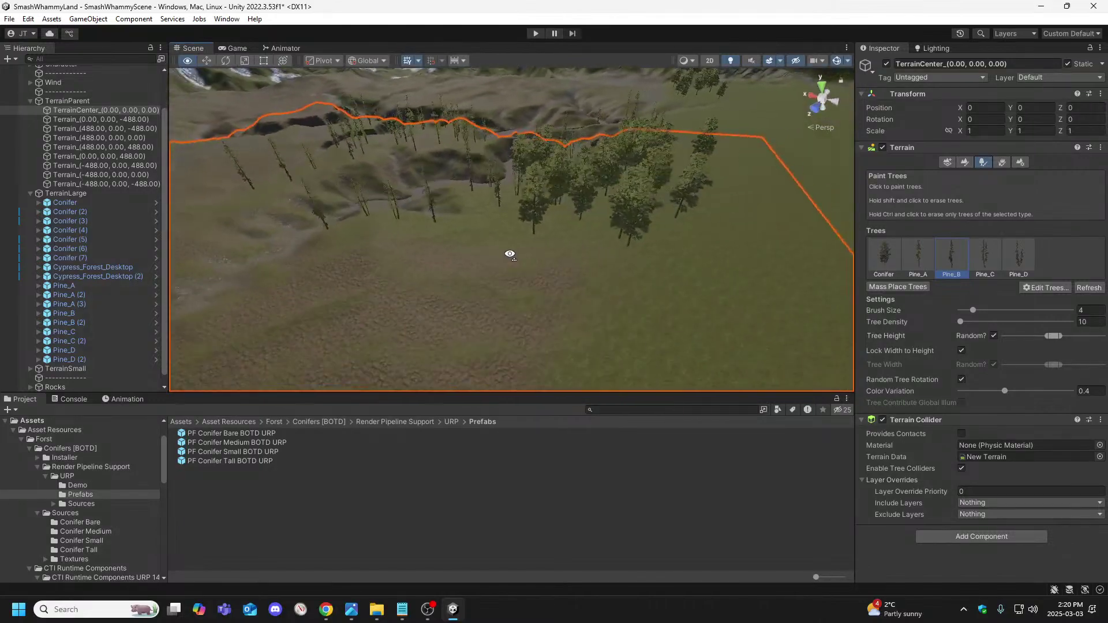
{"action": "right_click_drag", "start_coordinate": [484, 261], "coordinate": [555, 294]}
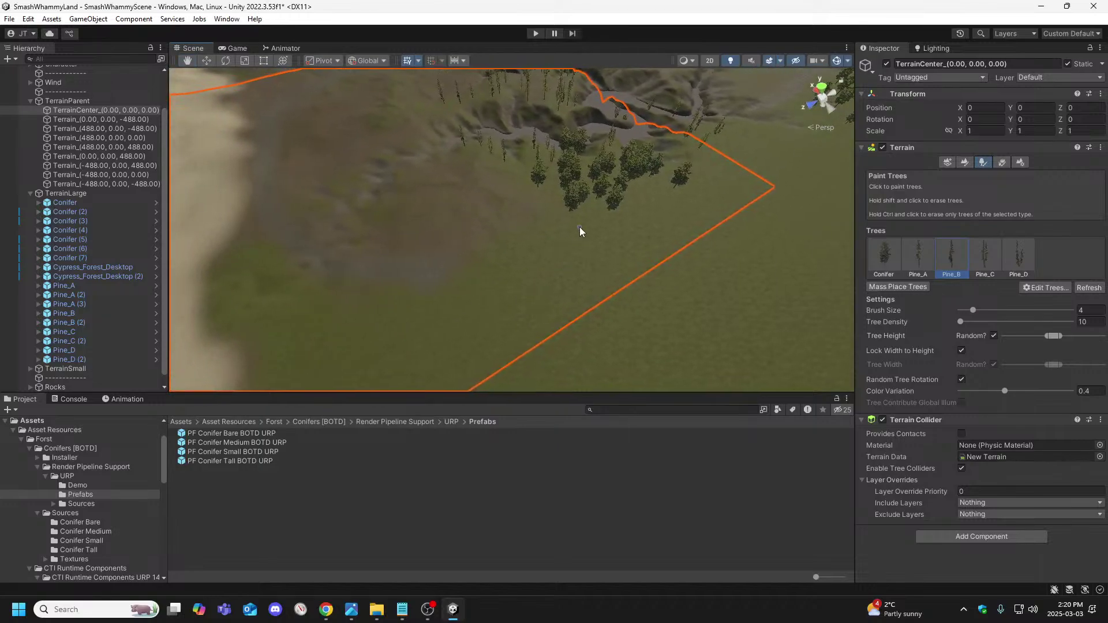
{"action": "right_click_drag", "start_coordinate": [557, 247], "coordinate": [628, 260]}
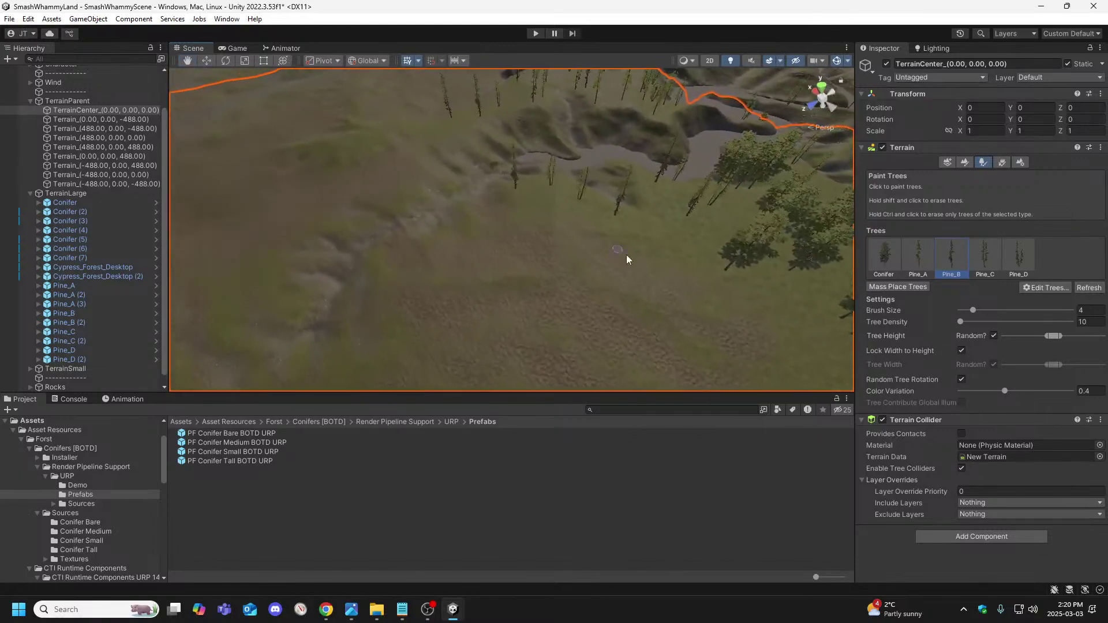
Paint additional Pine_A trees over the slopes on both sides of the river on the center terrain.
{"action": "left_click", "coordinate": [918, 254]}
{"action": "right_click_drag", "start_coordinate": [666, 247], "coordinate": [787, 238]}
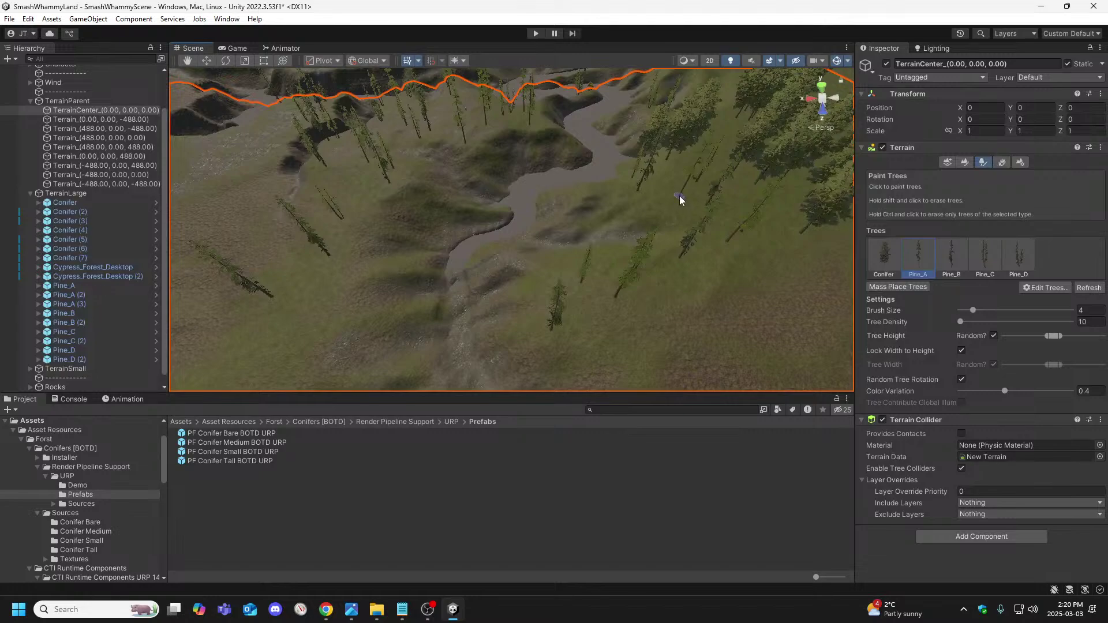
{"action": "mouse_move", "coordinate": [680, 201]}
{"action": "right_mouse_down"}
{"action": "mouse_move", "coordinate": [490, 173]}
{"action": "mouse_move", "coordinate": [454, 203]}
{"action": "mouse_move", "coordinate": [456, 193]}
{"action": "mouse_move", "coordinate": [510, 196]}
{"action": "mouse_move", "coordinate": [468, 202]}
{"action": "mouse_move", "coordinate": [556, 181]}
{"action": "mouse_move", "coordinate": [857, 175]}
{"action": "right_mouse_up"}
{"action": "left_click", "coordinate": [980, 163]}
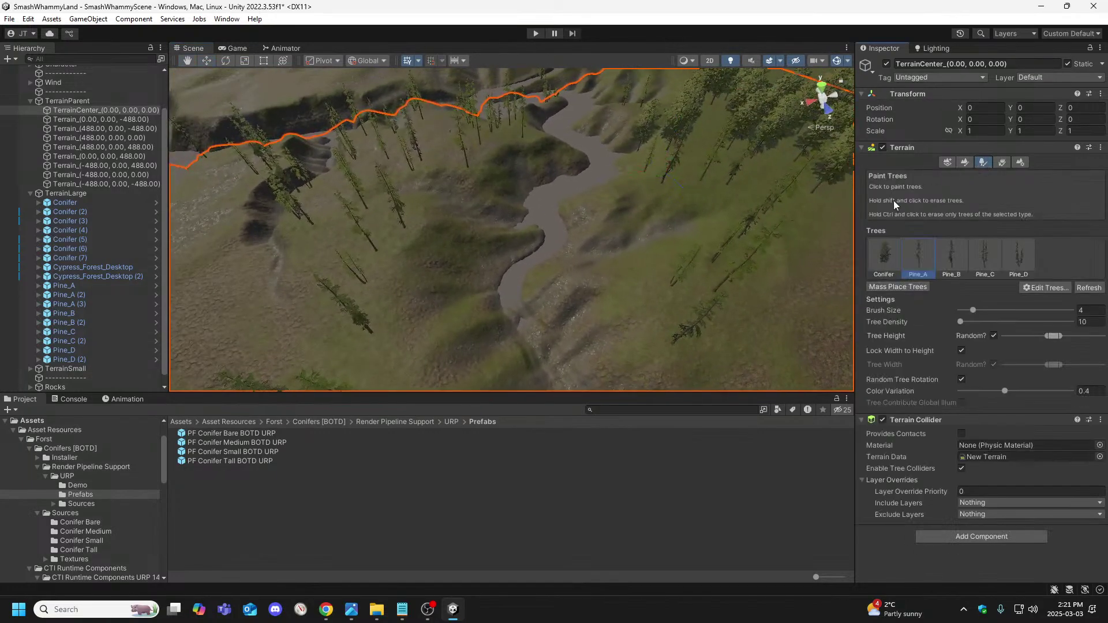
Paint Pine_A trees along the riverbank on the neighbouring terrain tile at (0, 0, -488).
{"action": "right_click_drag", "start_coordinate": [507, 213], "coordinate": [346, 186]}
{"action": "mouse_move", "coordinate": [474, 215]}
{"action": "right_mouse_down"}
{"action": "mouse_move", "coordinate": [460, 213]}
{"action": "mouse_move", "coordinate": [609, 178]}
{"action": "mouse_move", "coordinate": [527, 249]}
{"action": "mouse_move", "coordinate": [547, 270]}
{"action": "mouse_move", "coordinate": [535, 218]}
{"action": "mouse_move", "coordinate": [481, 203]}
{"action": "mouse_move", "coordinate": [742, 218]}
{"action": "mouse_move", "coordinate": [746, 207]}
{"action": "mouse_move", "coordinate": [679, 234]}
{"action": "right_mouse_up"}
{"action": "right_click_drag", "start_coordinate": [573, 213], "coordinate": [559, 247]}
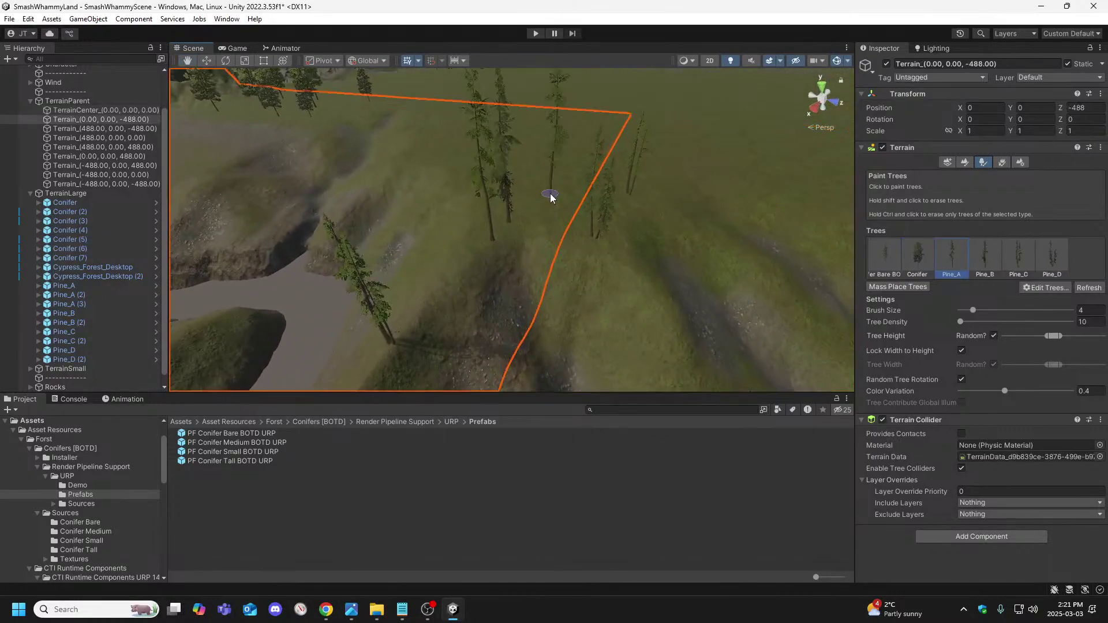
{"action": "mouse_move", "coordinate": [551, 198]}
{"action": "right_mouse_down"}
{"action": "mouse_move", "coordinate": [539, 154]}
{"action": "mouse_move", "coordinate": [532, 178]}
{"action": "mouse_move", "coordinate": [545, 198]}
{"action": "mouse_move", "coordinate": [704, 231]}
{"action": "mouse_move", "coordinate": [779, 233]}
{"action": "mouse_move", "coordinate": [840, 263]}
{"action": "mouse_move", "coordinate": [483, 249]}
{"action": "right_mouse_up"}
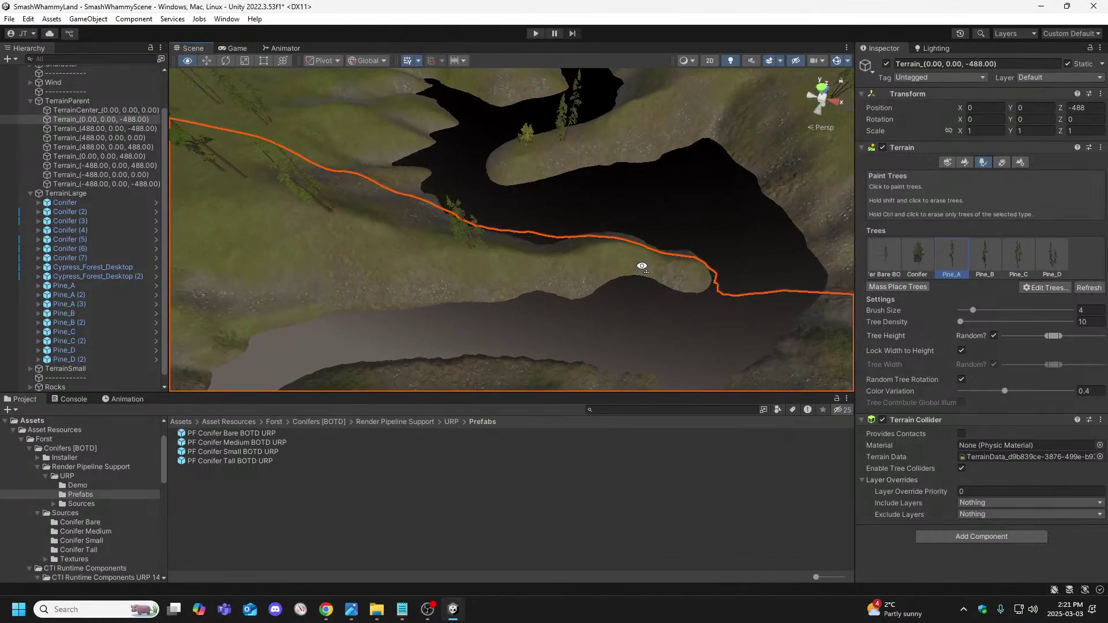
{"action": "mouse_move", "coordinate": [642, 266]}
{"action": "right_mouse_down"}
{"action": "mouse_move", "coordinate": [585, 213]}
{"action": "mouse_move", "coordinate": [386, 225]}
{"action": "mouse_move", "coordinate": [431, 193]}
{"action": "mouse_move", "coordinate": [470, 188]}
{"action": "mouse_move", "coordinate": [574, 208]}
{"action": "mouse_move", "coordinate": [729, 197]}
{"action": "mouse_move", "coordinate": [695, 198]}
{"action": "mouse_move", "coordinate": [609, 245]}
{"action": "mouse_move", "coordinate": [572, 287]}
{"action": "mouse_move", "coordinate": [502, 284]}
{"action": "mouse_move", "coordinate": [626, 275]}
{"action": "mouse_move", "coordinate": [416, 231]}
{"action": "mouse_move", "coordinate": [660, 190]}
{"action": "mouse_move", "coordinate": [774, 203]}
{"action": "mouse_move", "coordinate": [634, 264]}
{"action": "mouse_move", "coordinate": [733, 225]}
{"action": "mouse_move", "coordinate": [805, 178]}
{"action": "right_mouse_up"}
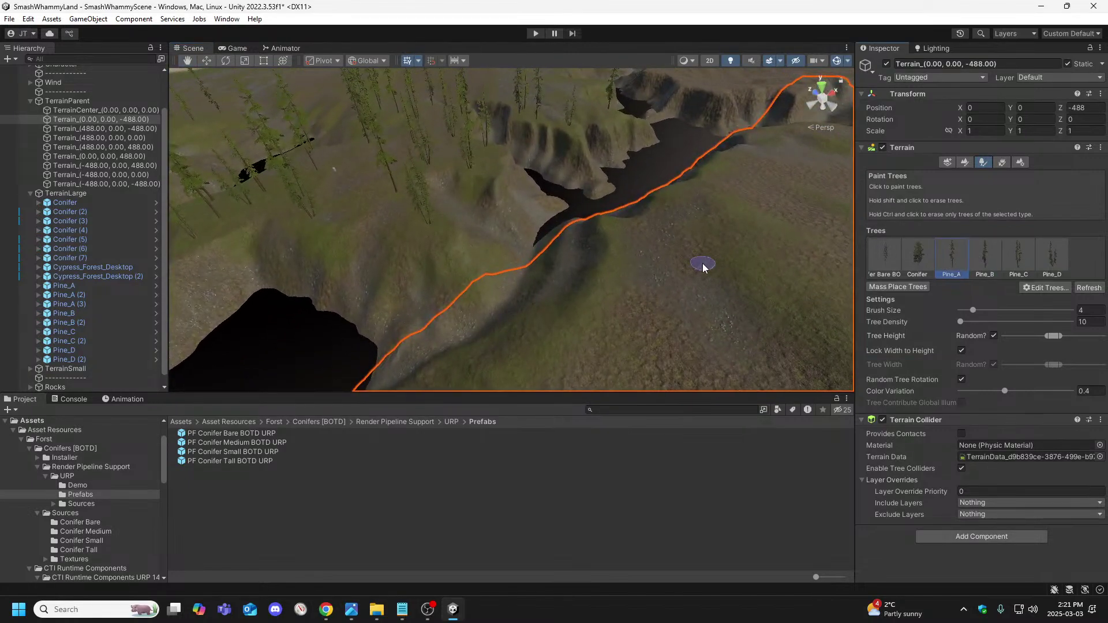
Paint more Pine_A trees around the gully on the center terrain and select Pine_C as the tree to paint.
{"action": "mouse_move", "coordinate": [702, 263]}
{"action": "right_mouse_down"}
{"action": "mouse_move", "coordinate": [819, 259]}
{"action": "mouse_move", "coordinate": [710, 287]}
{"action": "mouse_move", "coordinate": [545, 281]}
{"action": "mouse_move", "coordinate": [405, 255]}
{"action": "mouse_move", "coordinate": [379, 283]}
{"action": "mouse_move", "coordinate": [427, 288]}
{"action": "right_mouse_up"}
{"action": "right_click_drag", "start_coordinate": [540, 316], "coordinate": [177, 293]}
{"action": "mouse_move", "coordinate": [176, 292]}
{"action": "right_mouse_down"}
{"action": "mouse_move", "coordinate": [311, 291]}
{"action": "mouse_move", "coordinate": [231, 322]}
{"action": "mouse_move", "coordinate": [223, 339]}
{"action": "mouse_move", "coordinate": [318, 359]}
{"action": "right_mouse_up"}
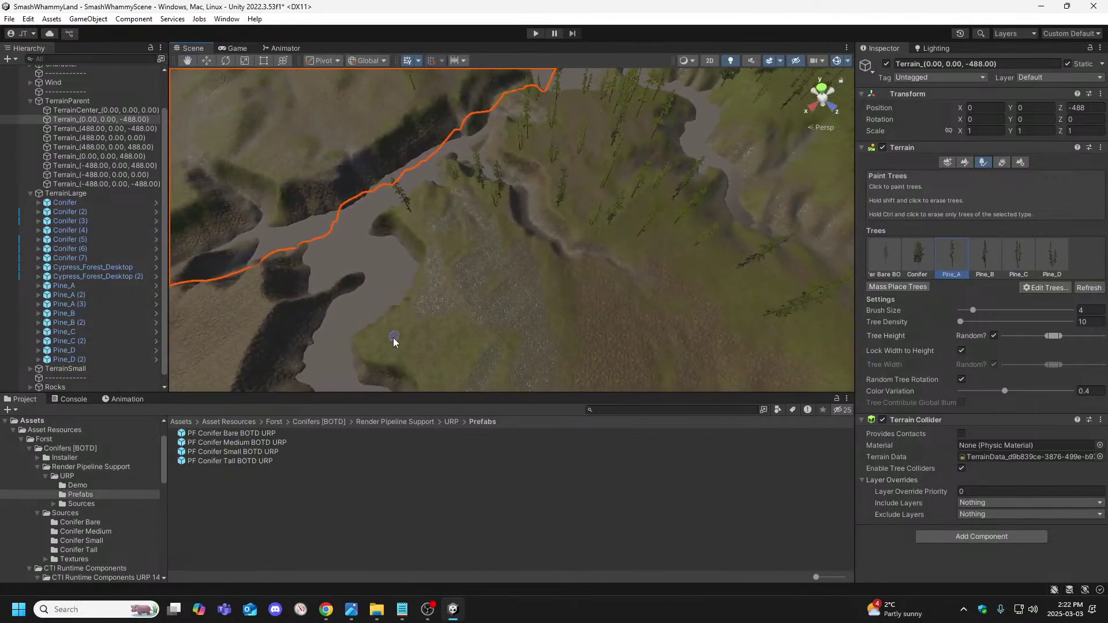
{"action": "right_click_drag", "start_coordinate": [479, 327], "coordinate": [508, 296]}
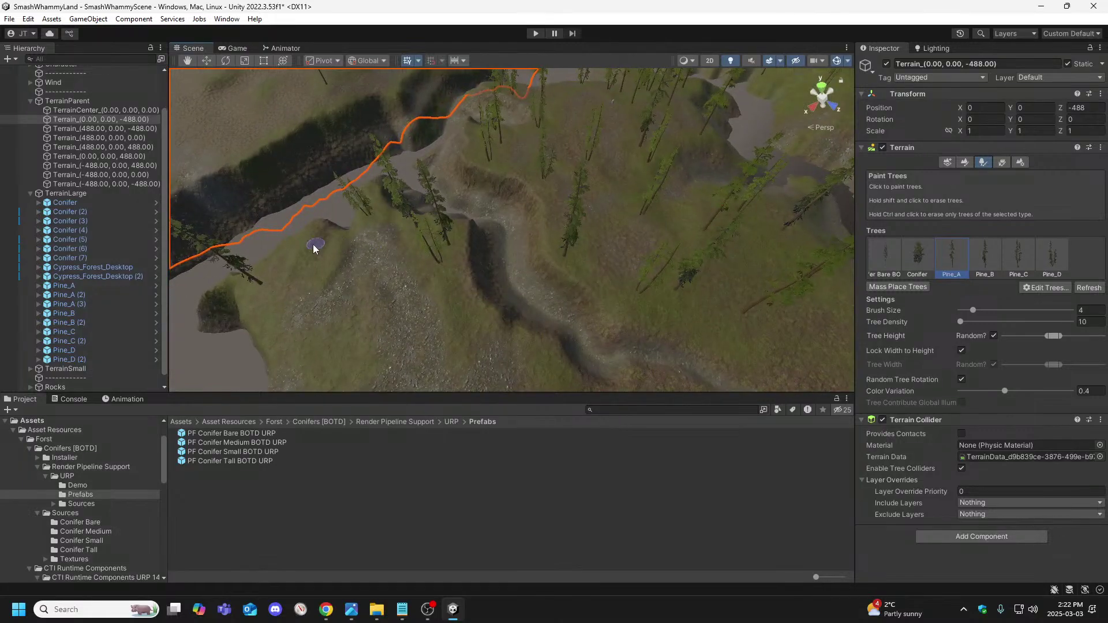
{"action": "mouse_move", "coordinate": [326, 245]}
{"action": "right_mouse_down"}
{"action": "mouse_move", "coordinate": [314, 218]}
{"action": "mouse_move", "coordinate": [324, 195]}
{"action": "mouse_move", "coordinate": [347, 240]}
{"action": "mouse_move", "coordinate": [406, 265]}
{"action": "mouse_move", "coordinate": [322, 267]}
{"action": "mouse_move", "coordinate": [404, 280]}
{"action": "right_mouse_up"}
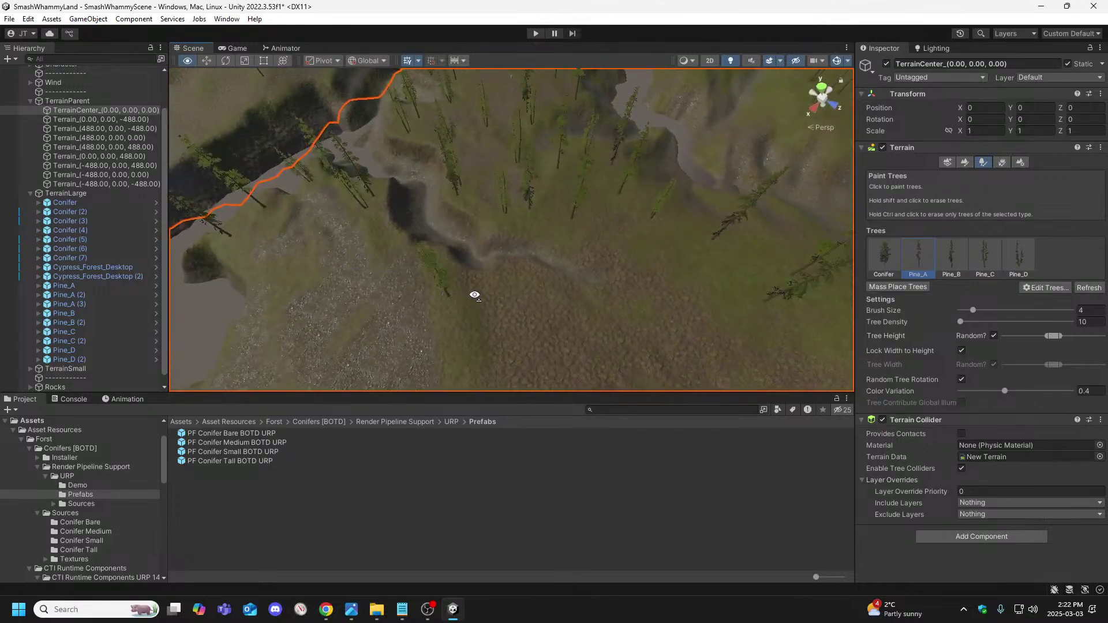
{"action": "right_click_drag", "start_coordinate": [473, 294], "coordinate": [216, 180]}
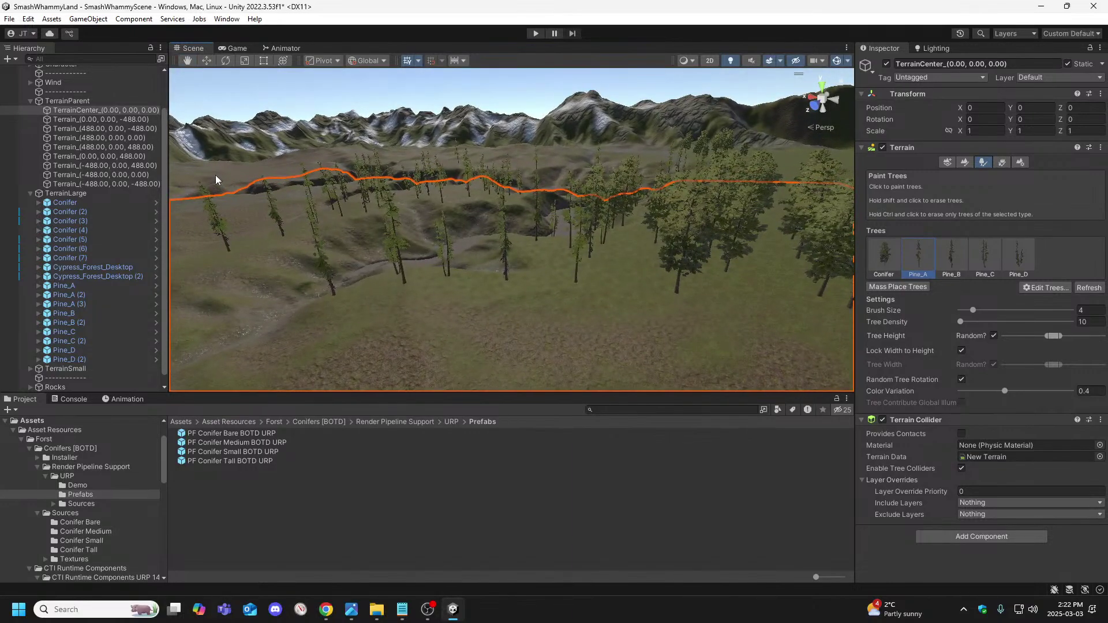
{"action": "right_click_drag", "start_coordinate": [628, 240], "coordinate": [715, 286]}
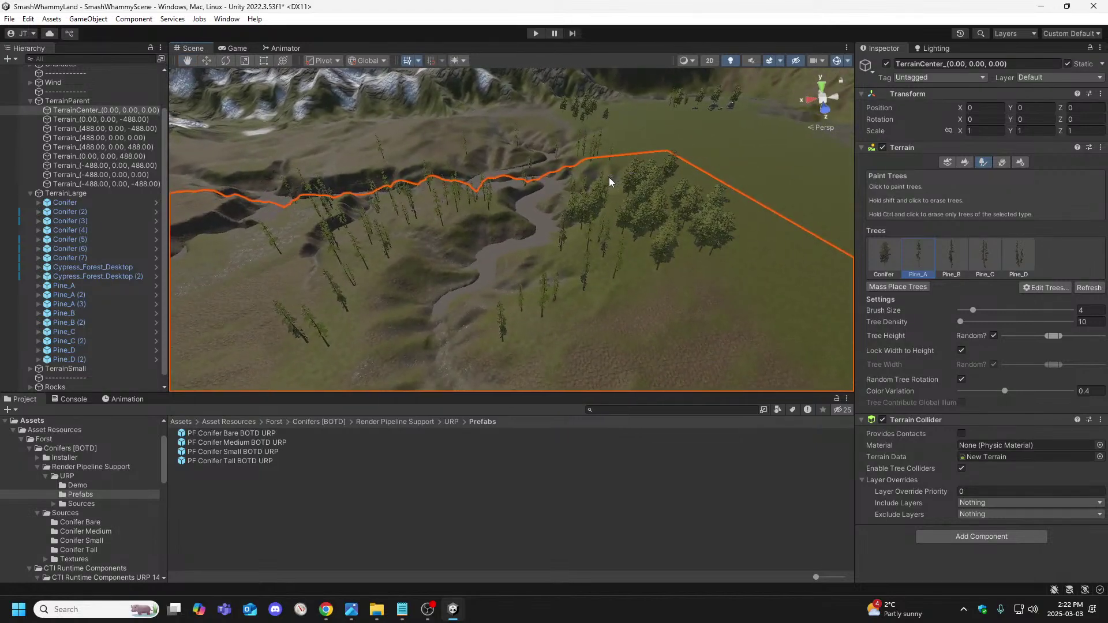
{"action": "right_click_drag", "start_coordinate": [609, 182], "coordinate": [652, 274]}
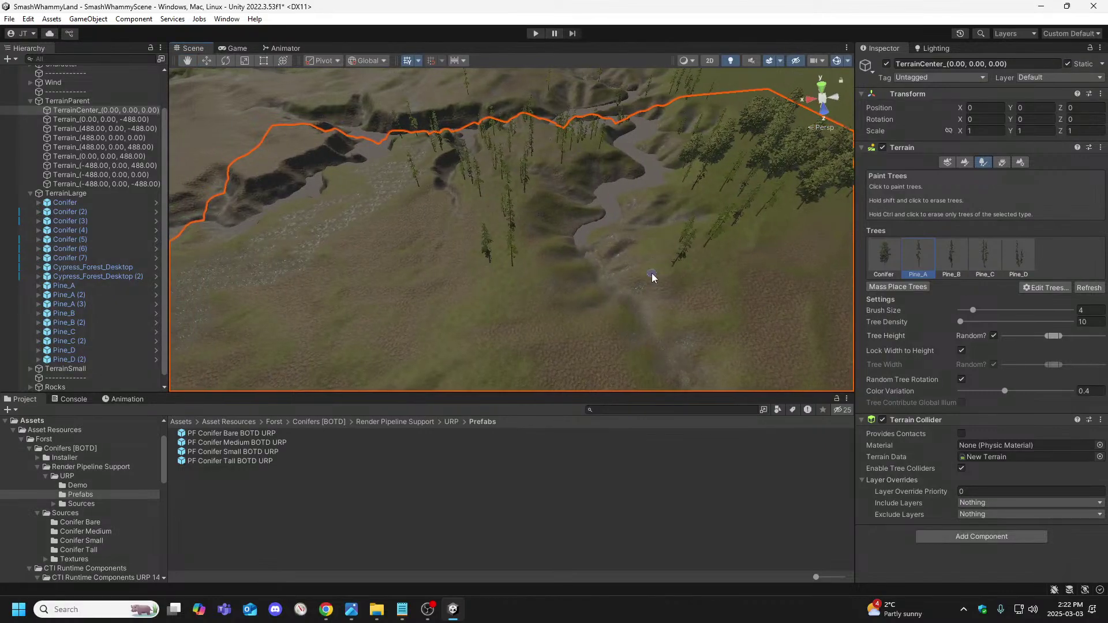
{"action": "right_click_drag", "start_coordinate": [601, 302], "coordinate": [647, 301]}
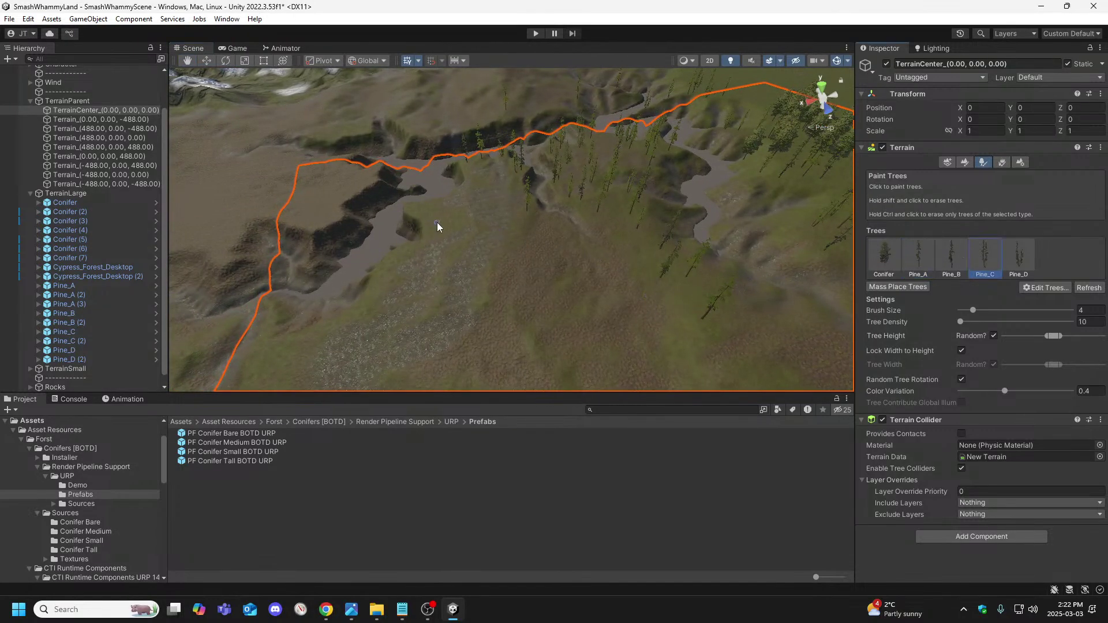
Paint Pine_C trees around the gully slopes and near the riverbank on the center terrain.
{"action": "right_click_drag", "start_coordinate": [517, 241], "coordinate": [520, 244]}
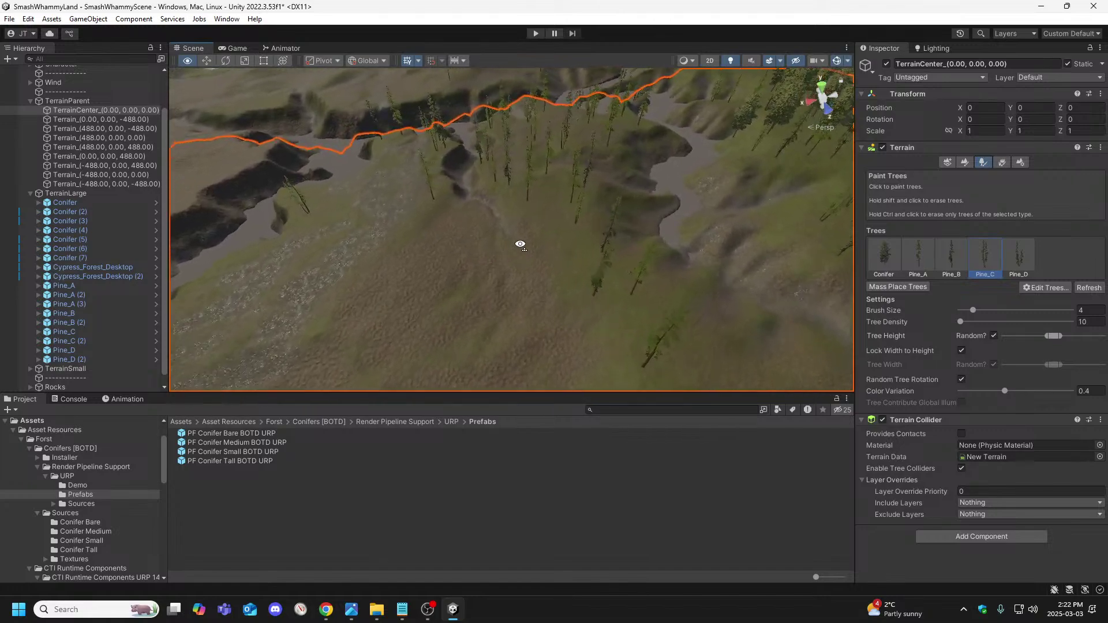
{"action": "scroll", "coordinate": [490, 232], "scroll_direction": "up", "scroll_amount": 5}
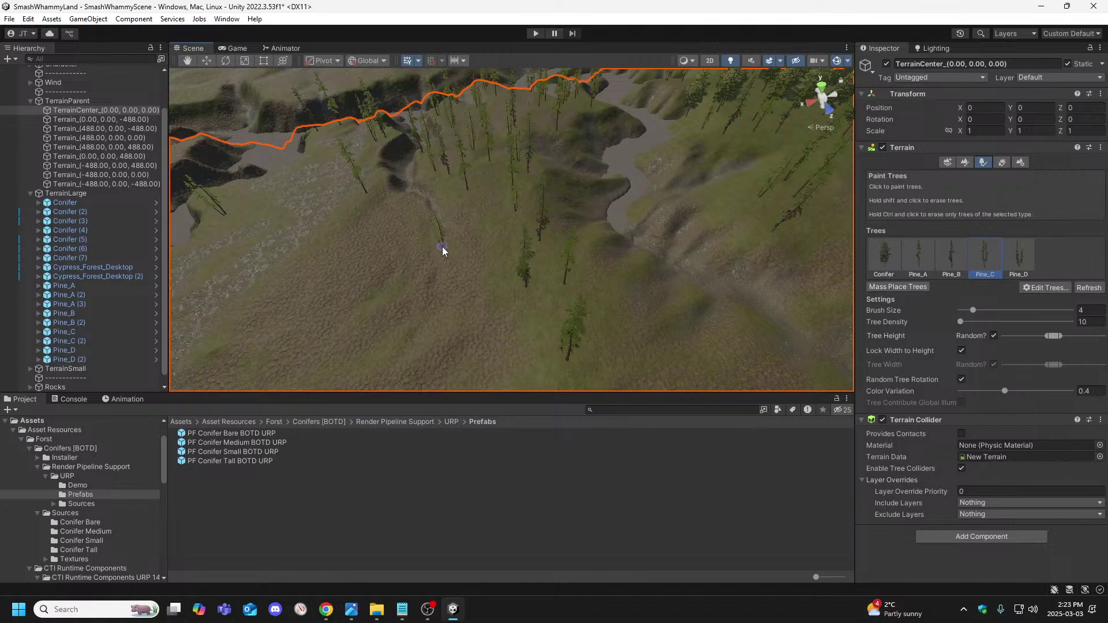
{"action": "mouse_move", "coordinate": [426, 245]}
{"action": "right_mouse_down"}
{"action": "mouse_move", "coordinate": [311, 248]}
{"action": "mouse_move", "coordinate": [210, 271]}
{"action": "mouse_move", "coordinate": [252, 279]}
{"action": "right_mouse_up"}
{"action": "right_click_drag", "start_coordinate": [397, 251], "coordinate": [308, 235]}
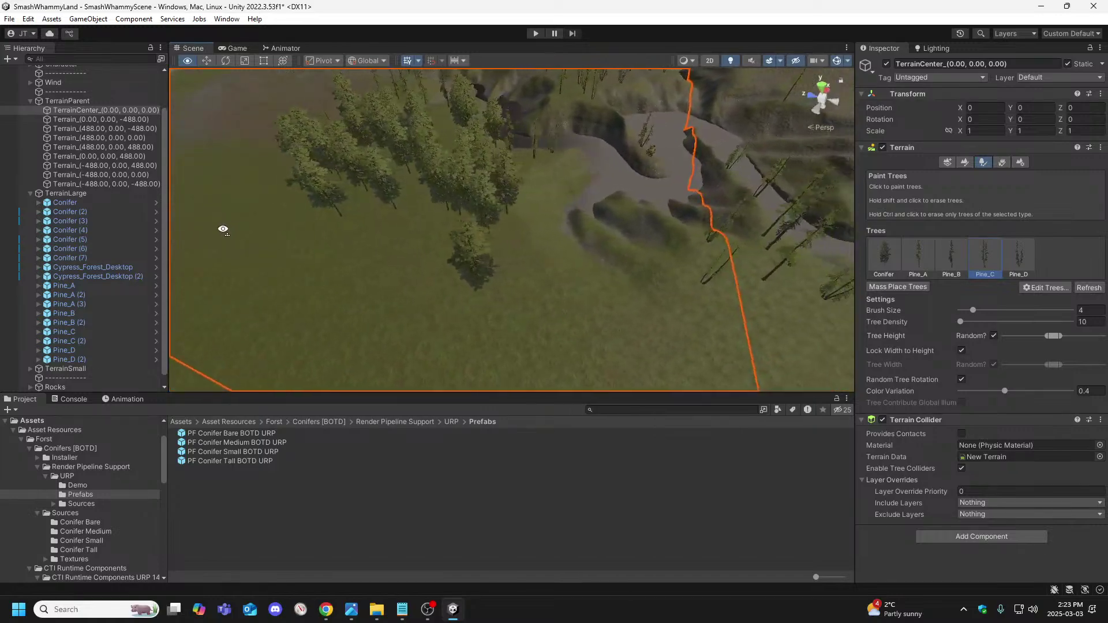
{"action": "right_click_drag", "start_coordinate": [223, 230], "coordinate": [348, 258]}
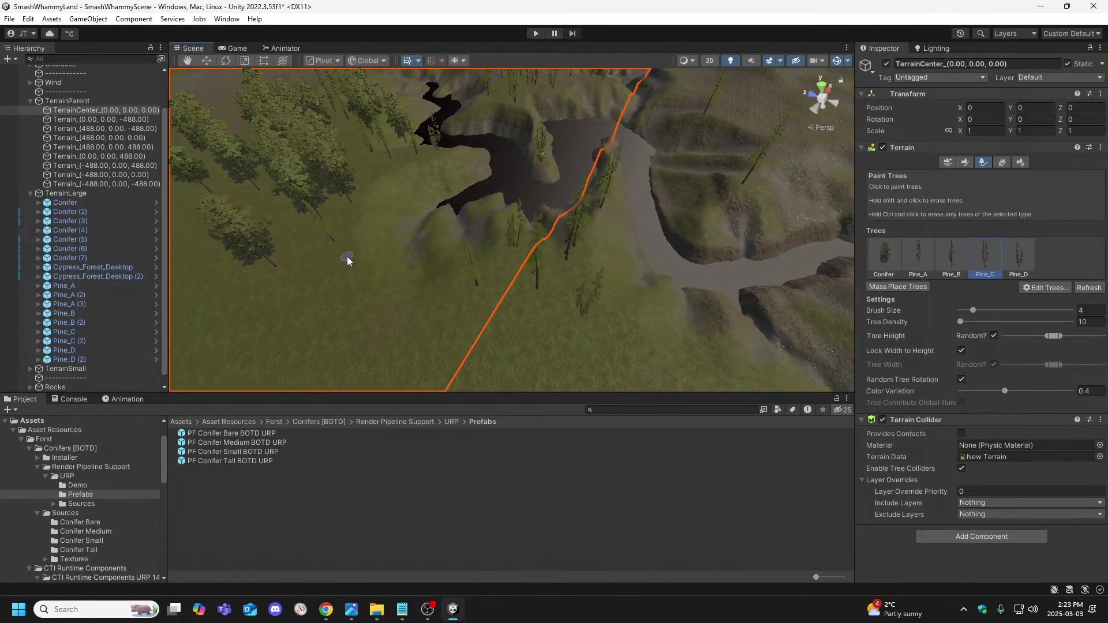
{"action": "right_click_drag", "start_coordinate": [446, 282], "coordinate": [452, 263]}
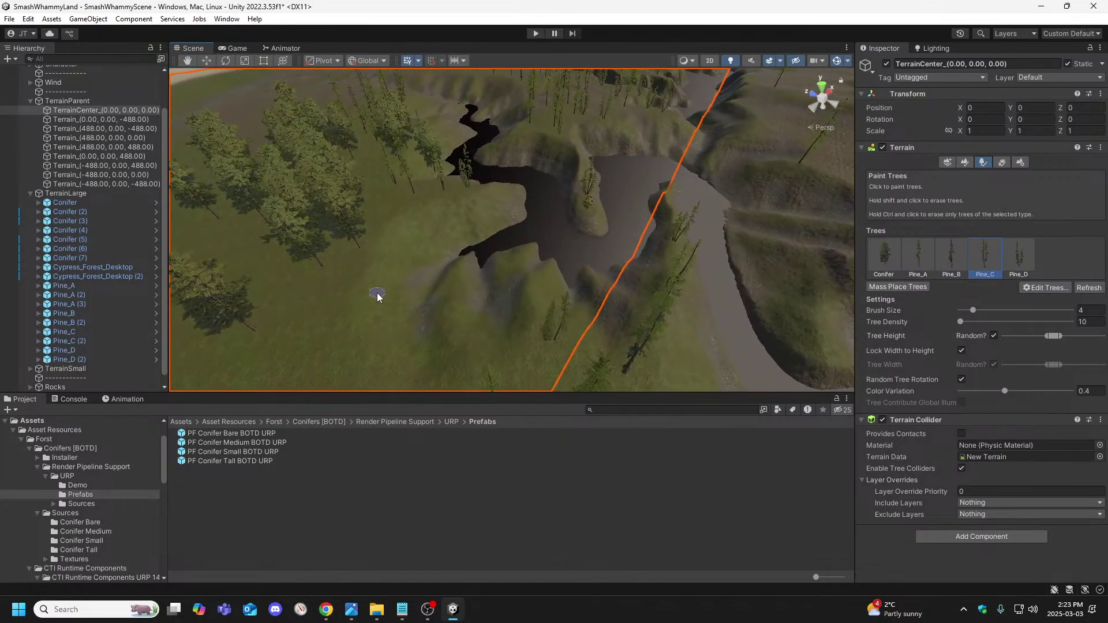
{"action": "mouse_move", "coordinate": [402, 299]}
{"action": "right_mouse_down"}
{"action": "mouse_move", "coordinate": [373, 325]}
{"action": "mouse_move", "coordinate": [370, 302]}
{"action": "right_mouse_up"}
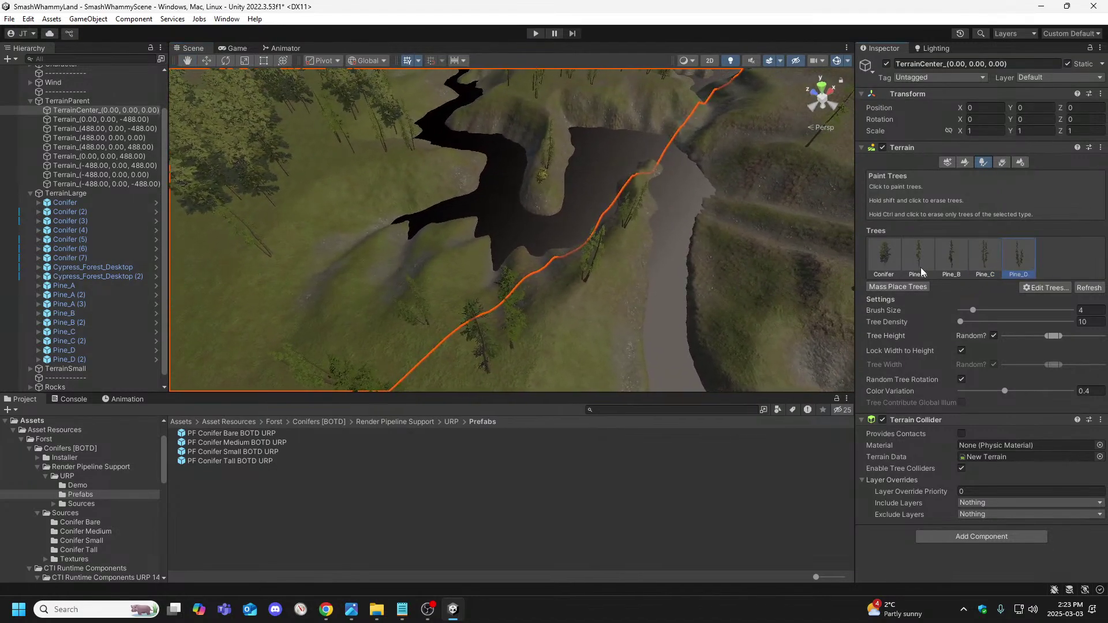
Paint Pine_D trees on the small peninsula in the river on the center terrain.
{"action": "mouse_move", "coordinate": [352, 291]}
{"action": "right_mouse_down"}
{"action": "mouse_move", "coordinate": [344, 275]}
{"action": "mouse_move", "coordinate": [267, 270]}
{"action": "mouse_move", "coordinate": [371, 242]}
{"action": "mouse_move", "coordinate": [535, 257]}
{"action": "mouse_move", "coordinate": [334, 290]}
{"action": "mouse_move", "coordinate": [452, 295]}
{"action": "mouse_move", "coordinate": [794, 257]}
{"action": "mouse_move", "coordinate": [609, 267]}
{"action": "mouse_move", "coordinate": [698, 273]}
{"action": "right_mouse_up"}
{"action": "left_click", "coordinate": [538, 242]}
{"action": "left_click", "coordinate": [475, 281]}
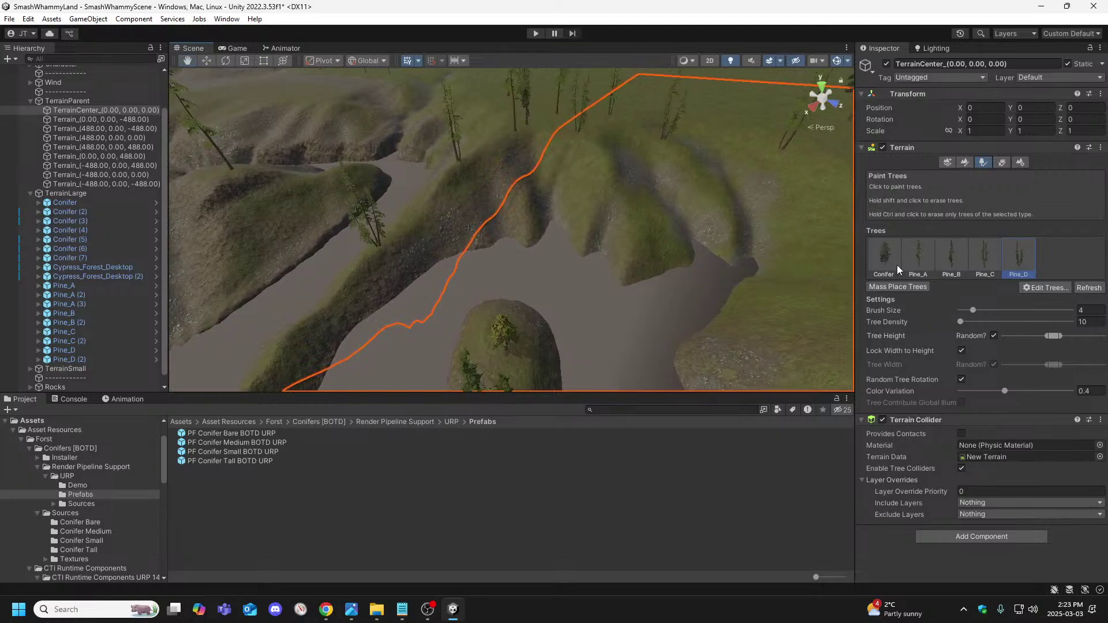
Paint Pine_A and Pine_B trees on the headlands along the riverbank beside the peninsula.
{"action": "right_click_drag", "start_coordinate": [500, 243], "coordinate": [226, 289]}
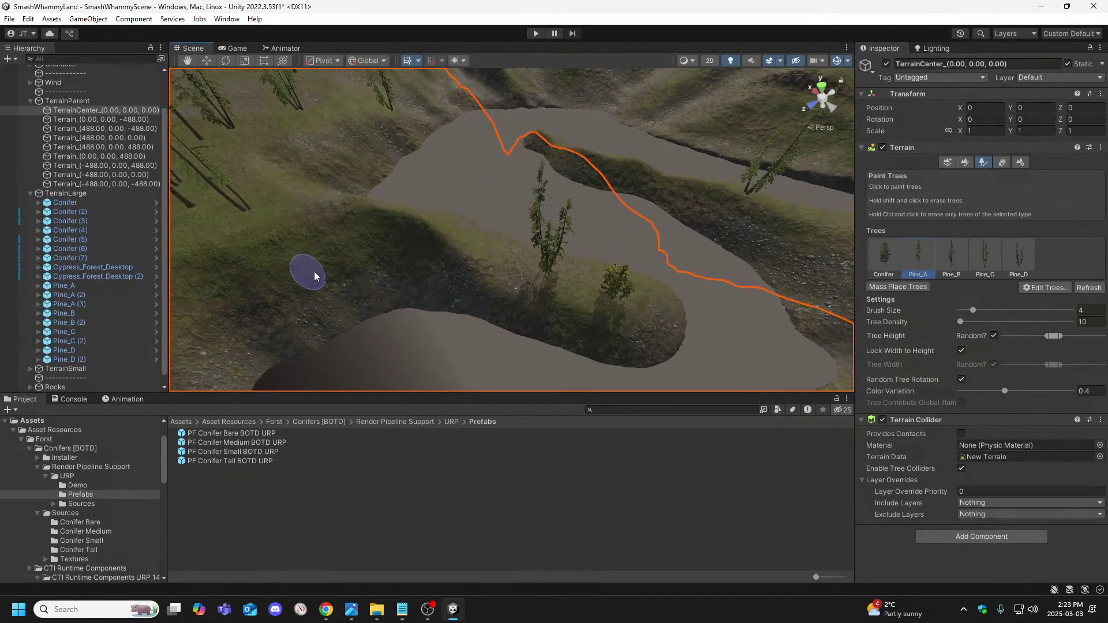
{"action": "mouse_move", "coordinate": [347, 256]}
{"action": "right_mouse_down"}
{"action": "mouse_move", "coordinate": [233, 261]}
{"action": "mouse_move", "coordinate": [193, 179]}
{"action": "mouse_move", "coordinate": [181, 235]}
{"action": "mouse_move", "coordinate": [214, 269]}
{"action": "mouse_move", "coordinate": [317, 247]}
{"action": "mouse_move", "coordinate": [248, 257]}
{"action": "right_mouse_up"}
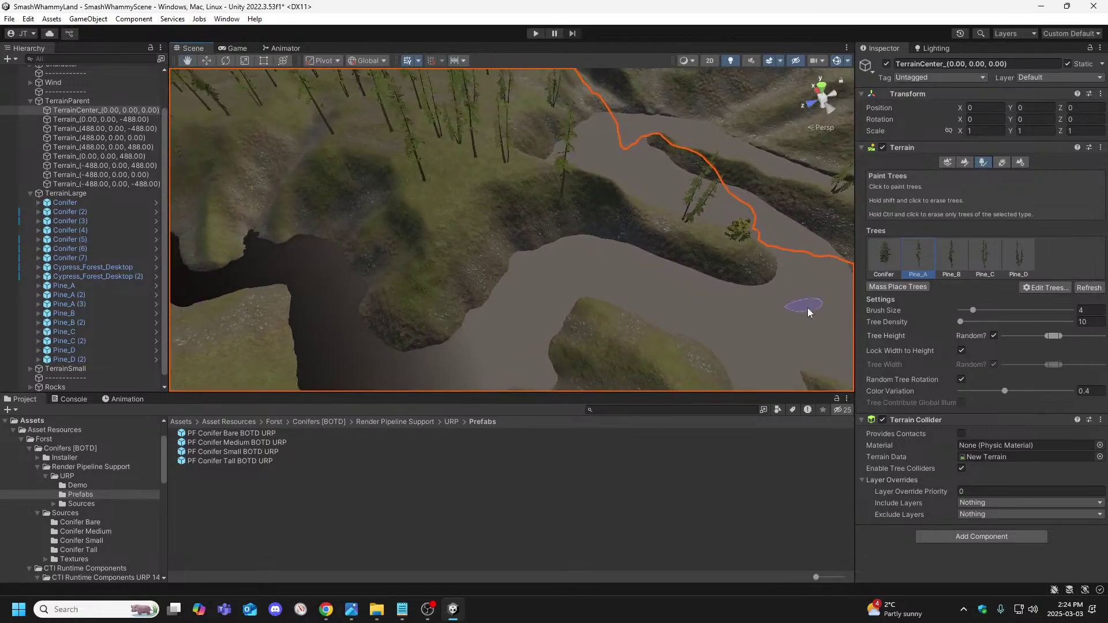
{"action": "left_click", "coordinate": [949, 257]}
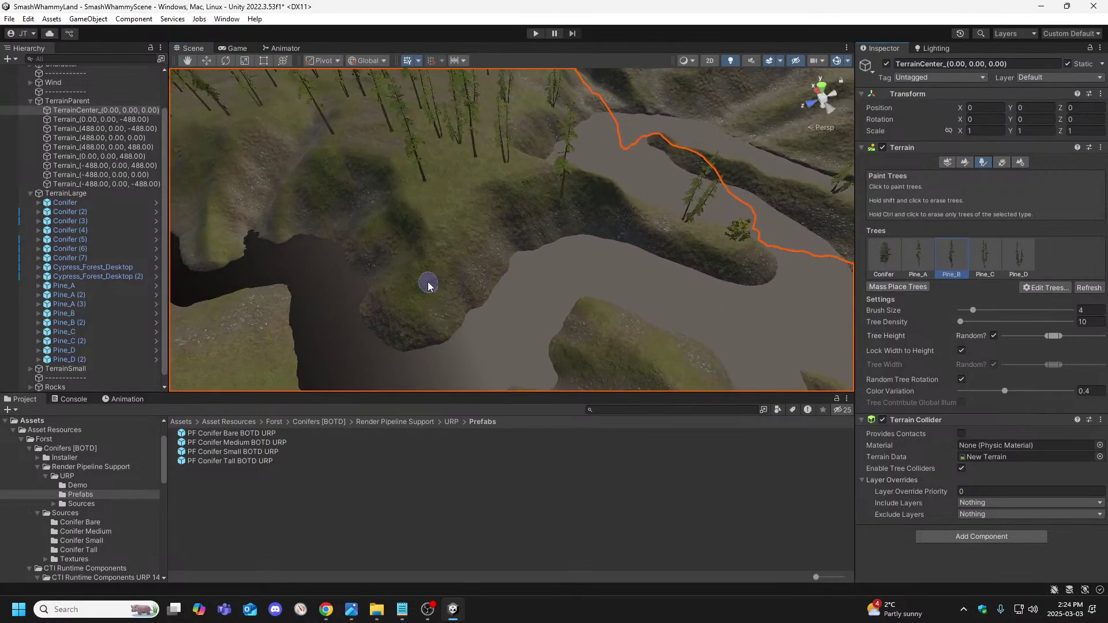
{"action": "mouse_move", "coordinate": [426, 290]}
{"action": "right_mouse_down"}
{"action": "mouse_move", "coordinate": [492, 250]}
{"action": "mouse_move", "coordinate": [452, 235]}
{"action": "mouse_move", "coordinate": [334, 240]}
{"action": "mouse_move", "coordinate": [347, 210]}
{"action": "mouse_move", "coordinate": [240, 225]}
{"action": "mouse_move", "coordinate": [289, 227]}
{"action": "mouse_move", "coordinate": [275, 227]}
{"action": "mouse_move", "coordinate": [374, 198]}
{"action": "mouse_move", "coordinate": [566, 223]}
{"action": "mouse_move", "coordinate": [580, 253]}
{"action": "right_mouse_up"}
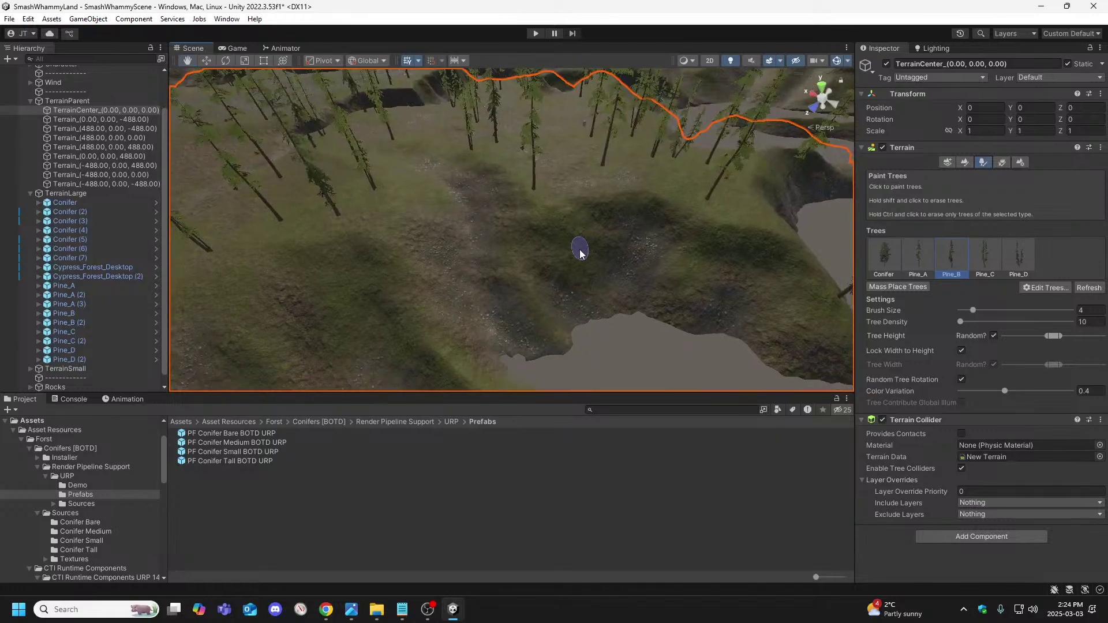
Paint Pine_C trees on the bare slopes above the river inlet and select Pine_D as the tree to paint.
{"action": "left_click", "coordinate": [996, 265]}
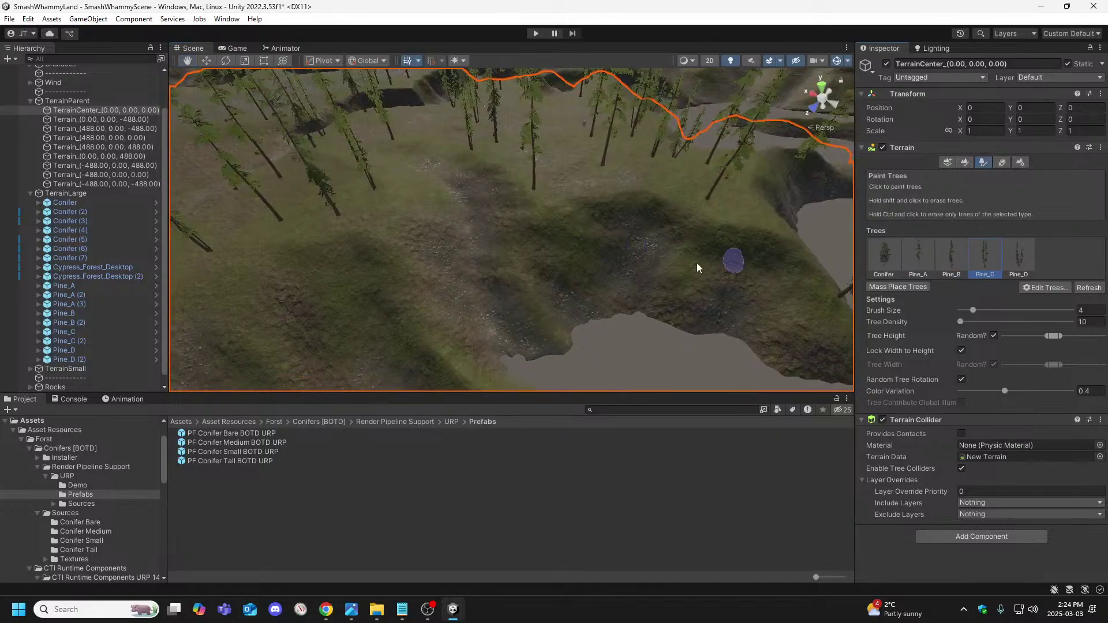
{"action": "mouse_move", "coordinate": [593, 254]}
{"action": "right_mouse_down"}
{"action": "mouse_move", "coordinate": [566, 248]}
{"action": "mouse_move", "coordinate": [718, 237]}
{"action": "mouse_move", "coordinate": [572, 266]}
{"action": "right_mouse_up"}
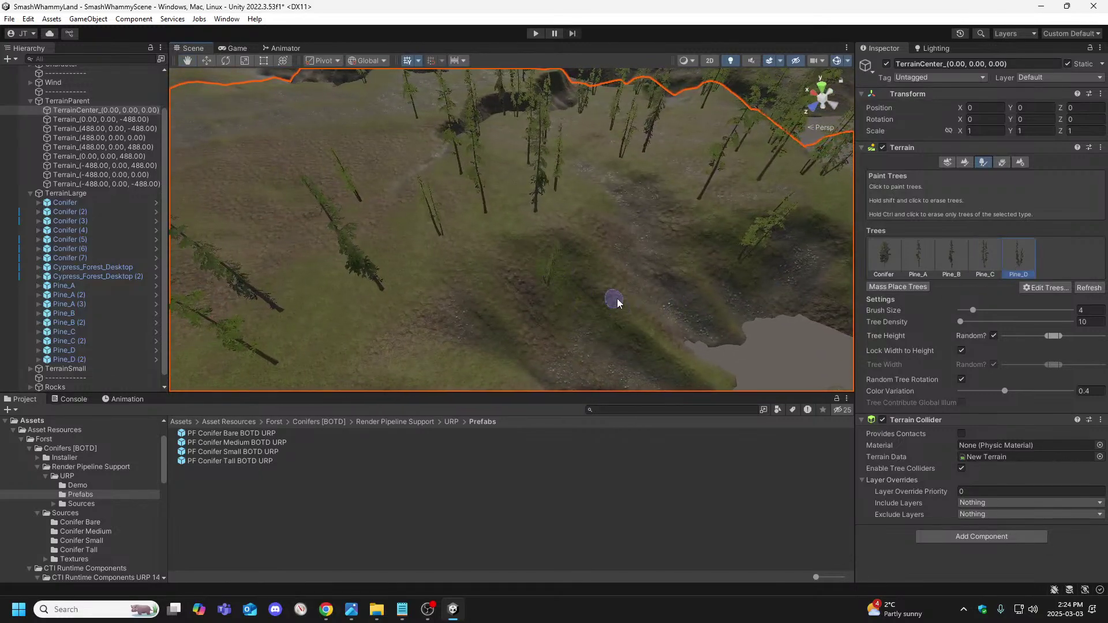
{"action": "right_click_drag", "start_coordinate": [657, 290], "coordinate": [821, 240]}
Select Conifer as the tree to paint and examine the conifer grove's spacing and shadows from ground level and from above.
{"action": "right_click_drag", "start_coordinate": [725, 241], "coordinate": [571, 267]}
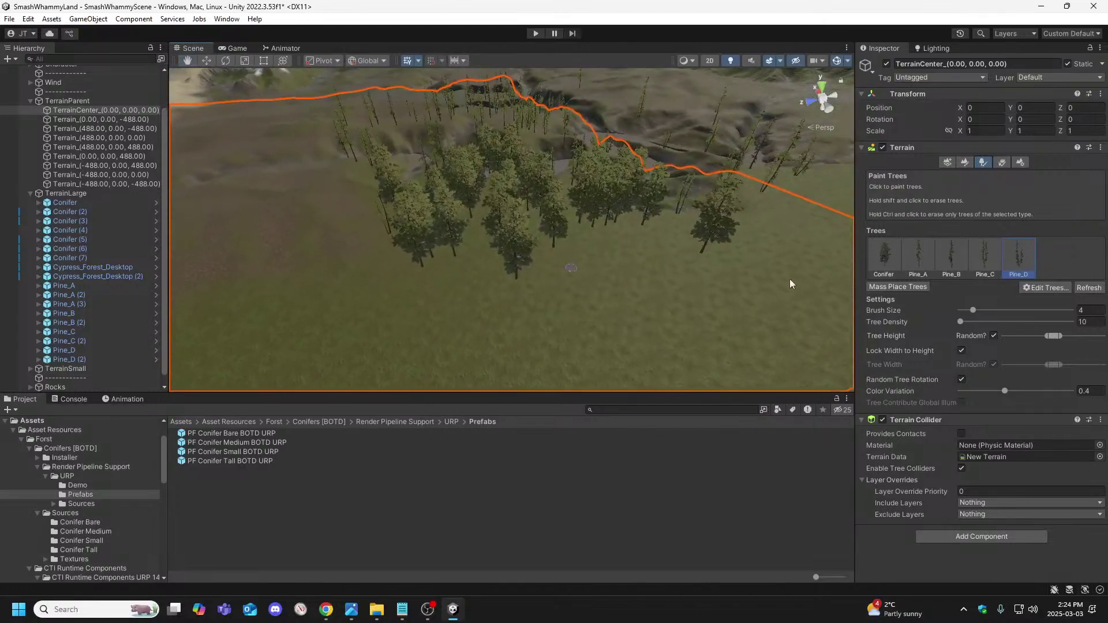
{"action": "left_click", "coordinate": [878, 258]}
{"action": "right_click_drag", "start_coordinate": [690, 324], "coordinate": [510, 273]}
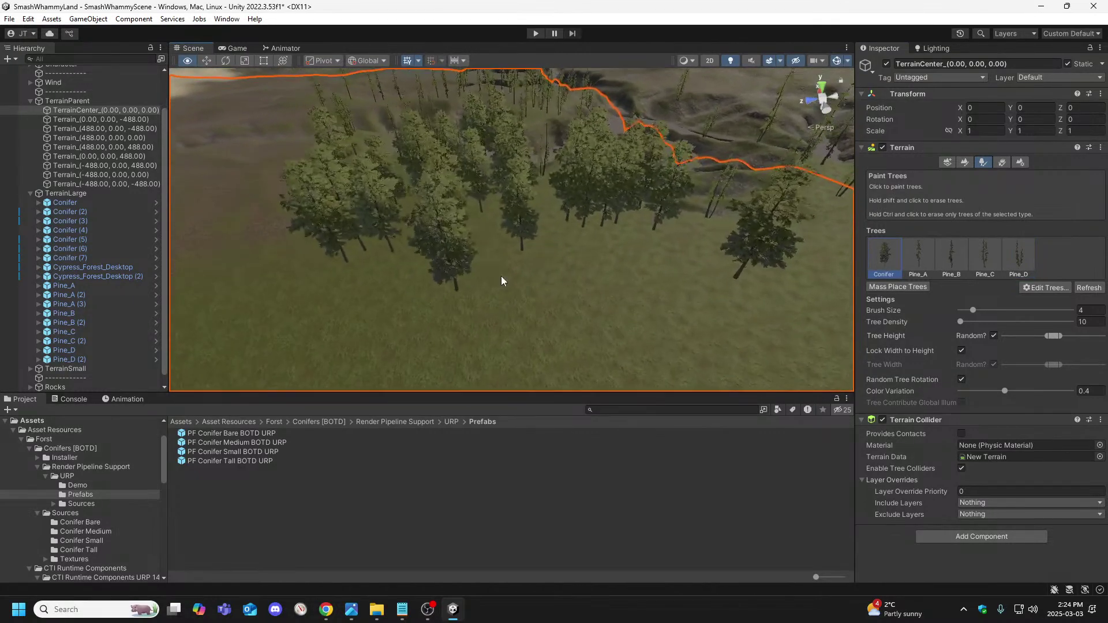
{"action": "mouse_move", "coordinate": [682, 327]}
{"action": "right_mouse_down"}
{"action": "mouse_move", "coordinate": [547, 300]}
{"action": "mouse_move", "coordinate": [515, 305]}
{"action": "mouse_move", "coordinate": [517, 240]}
{"action": "mouse_move", "coordinate": [443, 232]}
{"action": "mouse_move", "coordinate": [579, 226]}
{"action": "mouse_move", "coordinate": [722, 240]}
{"action": "mouse_move", "coordinate": [707, 242]}
{"action": "mouse_move", "coordinate": [625, 222]}
{"action": "mouse_move", "coordinate": [898, 205]}
{"action": "mouse_move", "coordinate": [772, 197]}
{"action": "right_mouse_up"}
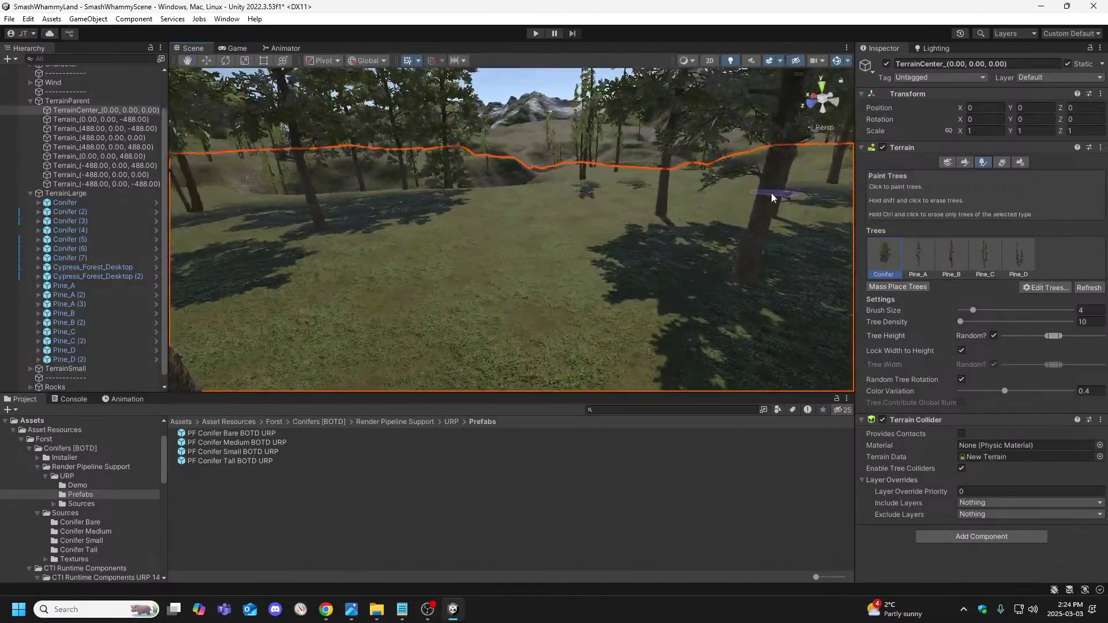
{"action": "mouse_move", "coordinate": [665, 214]}
{"action": "right_mouse_down"}
{"action": "mouse_move", "coordinate": [633, 208]}
{"action": "mouse_move", "coordinate": [596, 245]}
{"action": "mouse_move", "coordinate": [663, 289]}
{"action": "mouse_move", "coordinate": [629, 296]}
{"action": "mouse_move", "coordinate": [521, 304]}
{"action": "mouse_move", "coordinate": [262, 264]}
{"action": "right_mouse_up"}
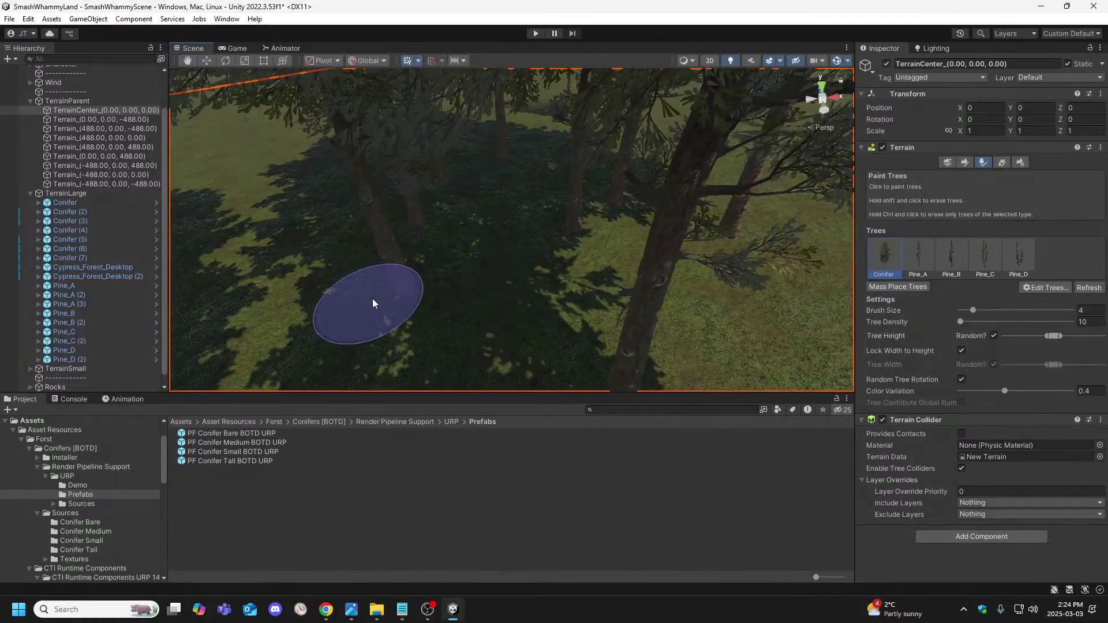
{"action": "right_click_drag", "start_coordinate": [367, 306], "coordinate": [355, 266]}
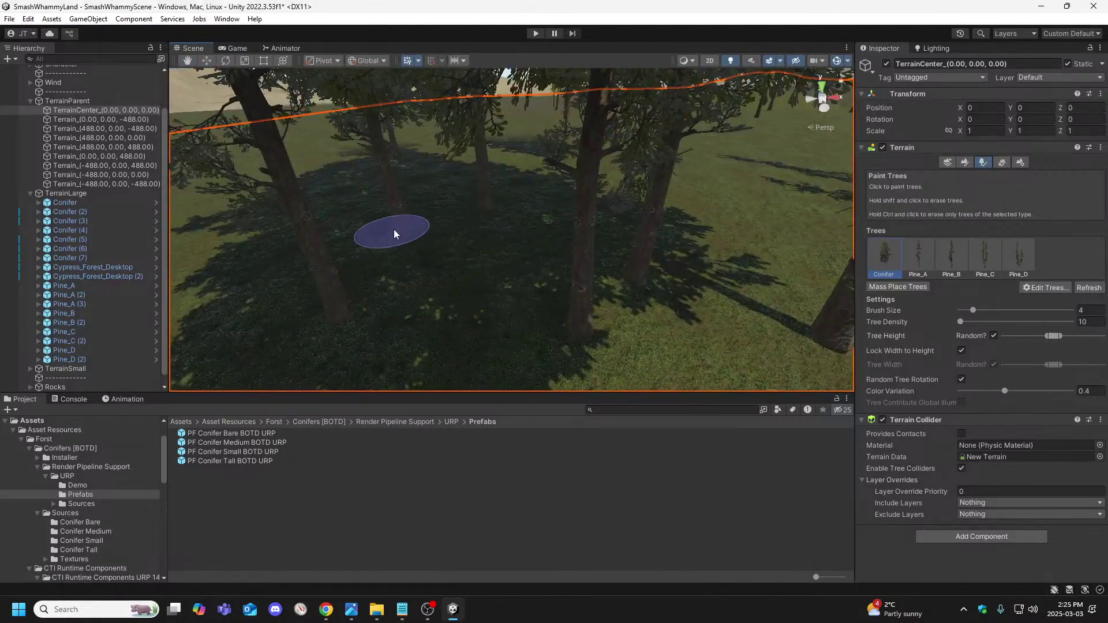
{"action": "right_click_drag", "start_coordinate": [394, 230], "coordinate": [852, 308]}
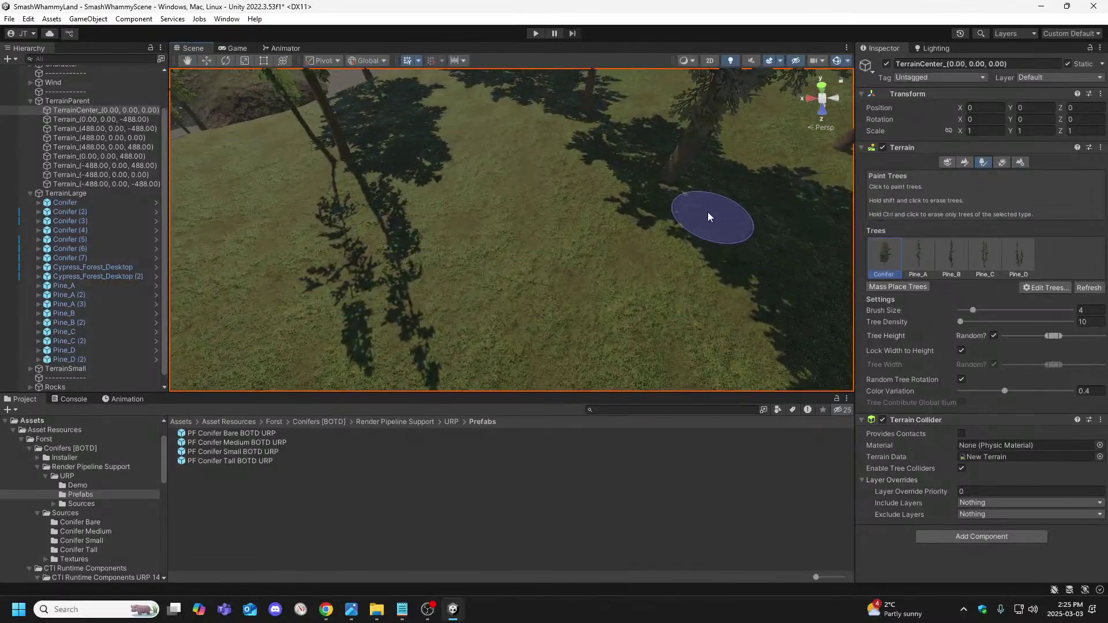
{"action": "right_click_drag", "start_coordinate": [676, 186], "coordinate": [677, 174]}
{"action": "mouse_move", "coordinate": [682, 152]}
{"action": "right_mouse_down"}
{"action": "mouse_move", "coordinate": [647, 165]}
{"action": "mouse_move", "coordinate": [549, 158]}
{"action": "mouse_move", "coordinate": [500, 205]}
{"action": "mouse_move", "coordinate": [473, 206]}
{"action": "mouse_move", "coordinate": [456, 180]}
{"action": "mouse_move", "coordinate": [356, 129]}
{"action": "mouse_move", "coordinate": [380, 128]}
{"action": "right_mouse_up"}
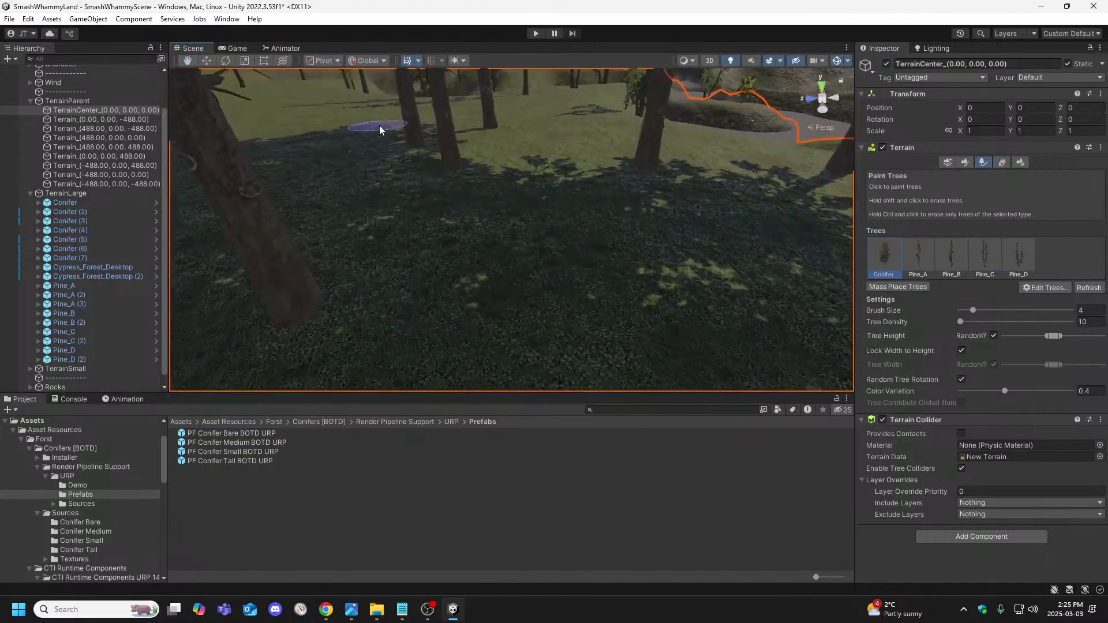
{"action": "right_click_drag", "start_coordinate": [339, 160], "coordinate": [377, 173]}
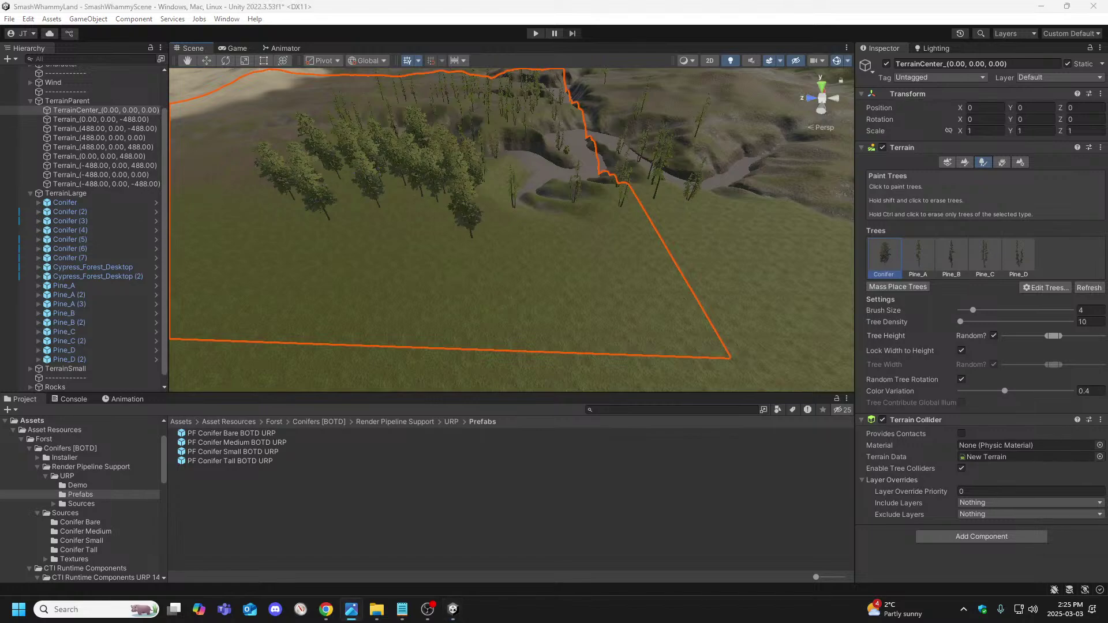
{"action": "mouse_move", "coordinate": [668, 245]}
{"action": "right_mouse_down"}
{"action": "mouse_move", "coordinate": [758, 240]}
{"action": "mouse_move", "coordinate": [600, 237]}
{"action": "mouse_move", "coordinate": [685, 240]}
{"action": "mouse_move", "coordinate": [874, 216]}
{"action": "mouse_move", "coordinate": [945, 223]}
{"action": "mouse_move", "coordinate": [441, 203]}
{"action": "mouse_move", "coordinate": [216, 271]}
{"action": "right_mouse_up"}
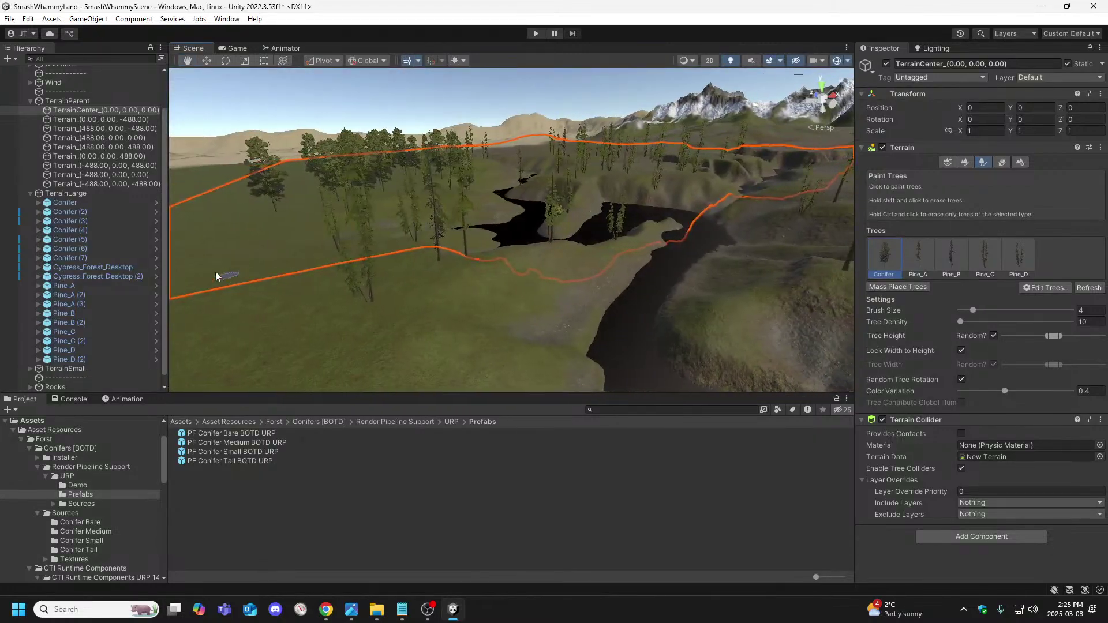
Collapse the TerrainParent group, select the Wind object and examine the tree coverage along the river and its banks.
{"action": "left_click", "coordinate": [30, 100]}
{"action": "left_click", "coordinate": [66, 125]}
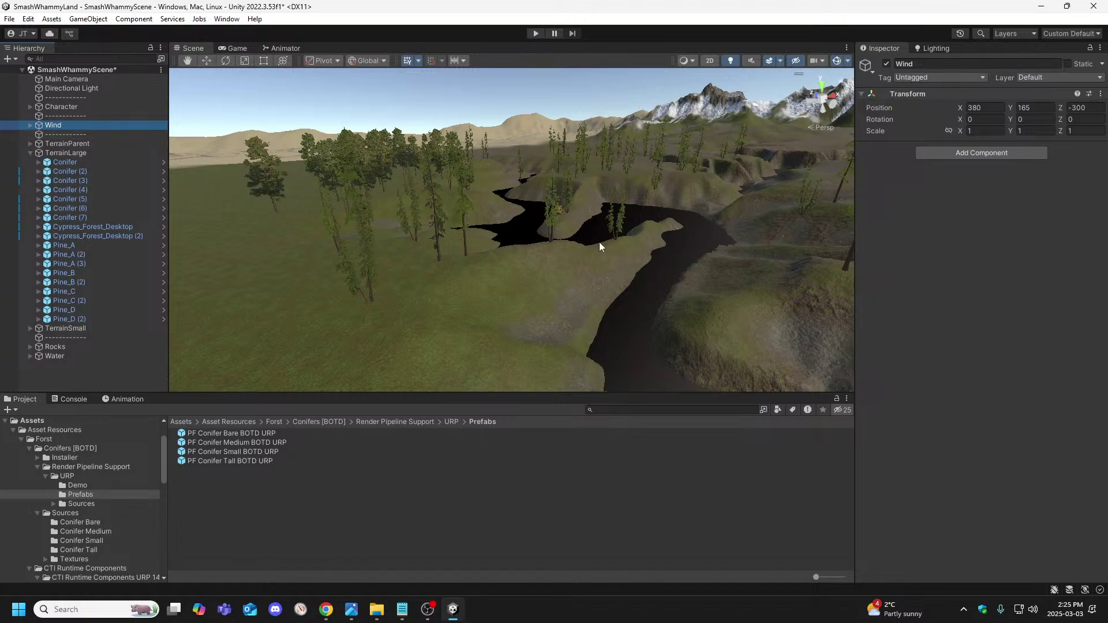
{"action": "right_click_drag", "start_coordinate": [599, 241], "coordinate": [577, 229]}
{"action": "key", "text": "a"}
{"action": "key", "text": "w"}
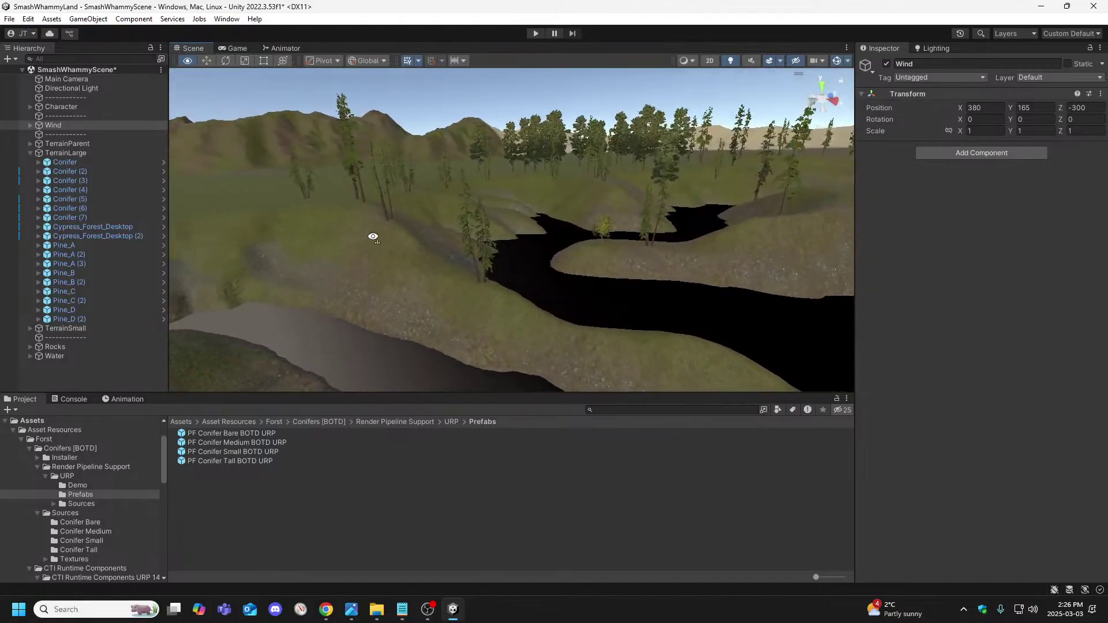
{"action": "key", "text": "d"}
{"action": "right_click_drag", "start_coordinate": [574, 264], "coordinate": [213, 299]}
{"action": "key", "text": "w"}
{"action": "key", "text": "s"}
{"action": "key", "text": "w"}
{"action": "key", "text": "s"}
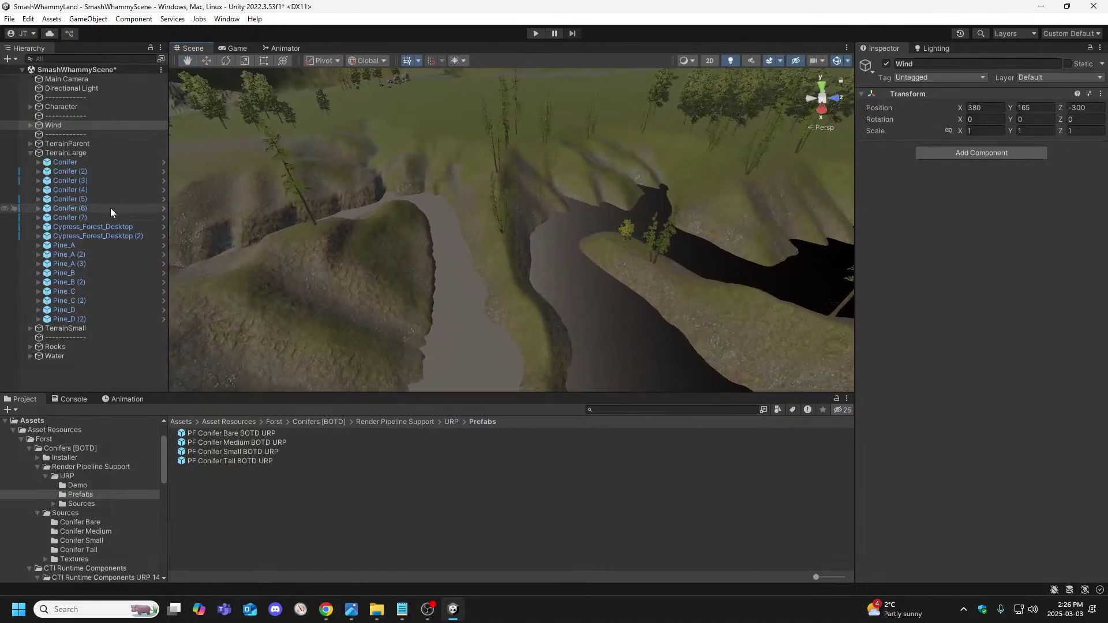
Add the Cypress_Forest_Desktop prefab as a tree type on the terrain tile at (0, 0, -488).
{"action": "left_click", "coordinate": [95, 227]}
{"action": "left_click", "coordinate": [91, 237]}
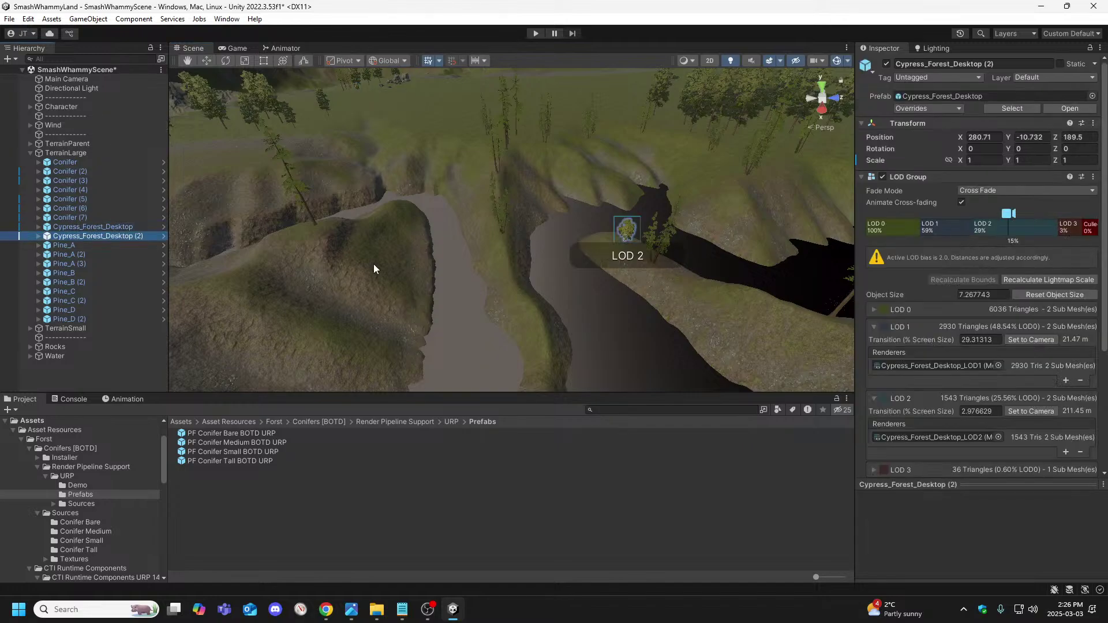
{"action": "left_click", "coordinate": [262, 297]}
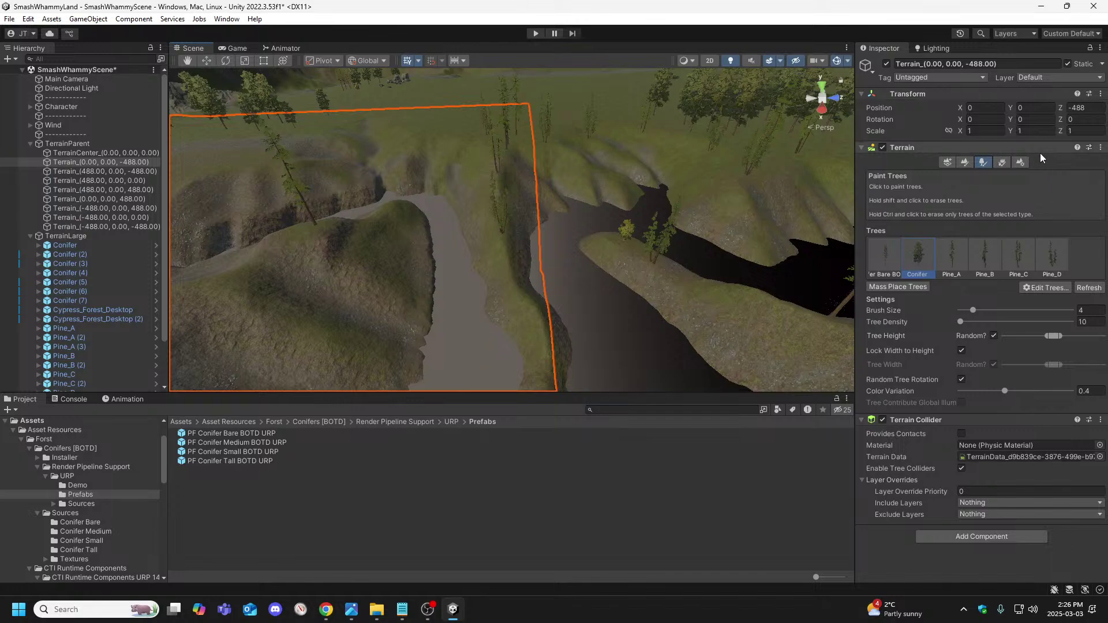
{"action": "left_click", "coordinate": [1039, 287]}
{"action": "left_click", "coordinate": [1045, 288]}
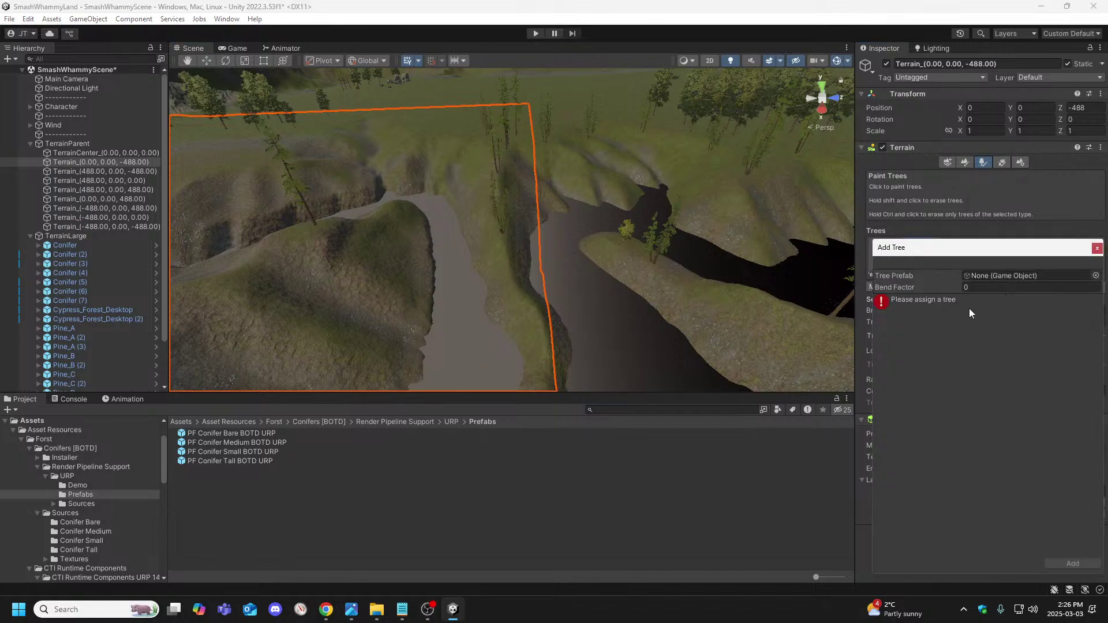
{"action": "left_click", "coordinate": [1096, 276]}
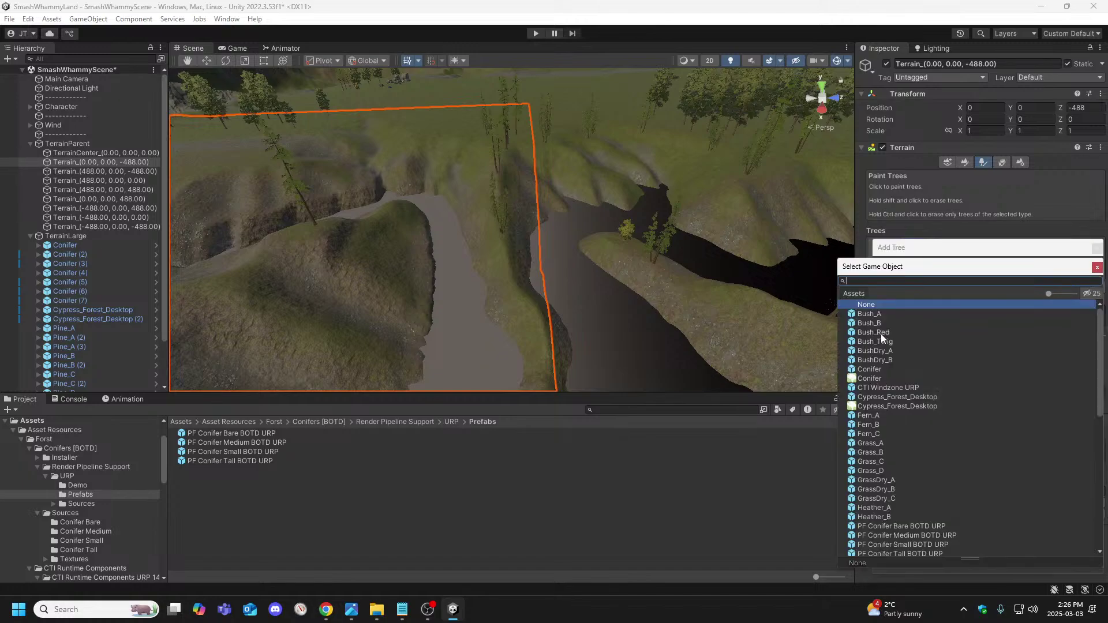
{"action": "left_click", "coordinate": [882, 398]}
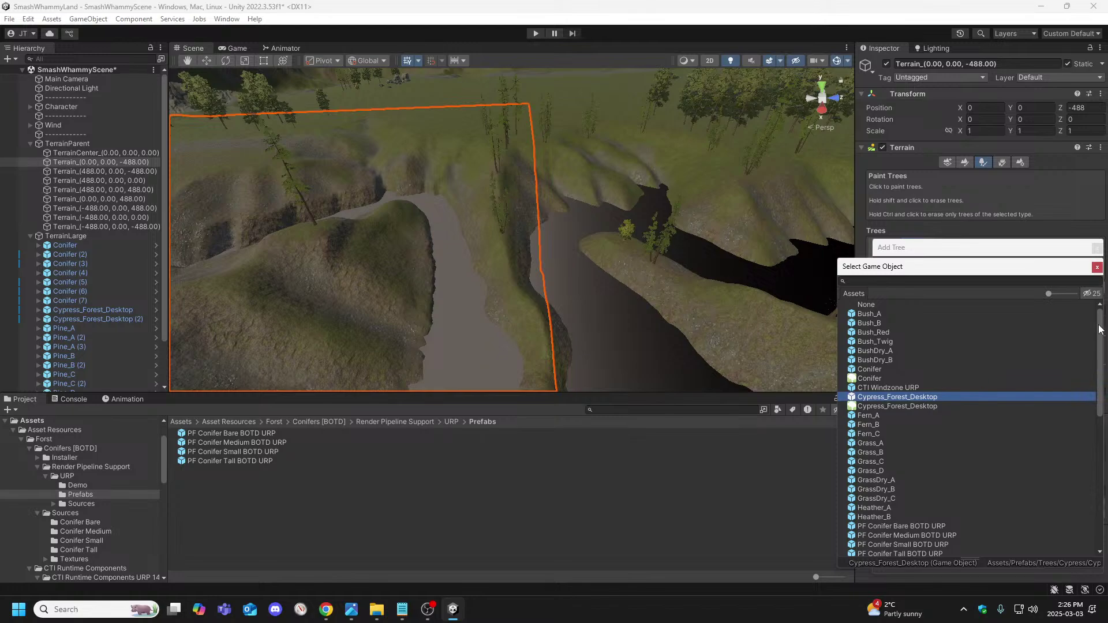
{"action": "left_click", "coordinate": [1097, 268]}
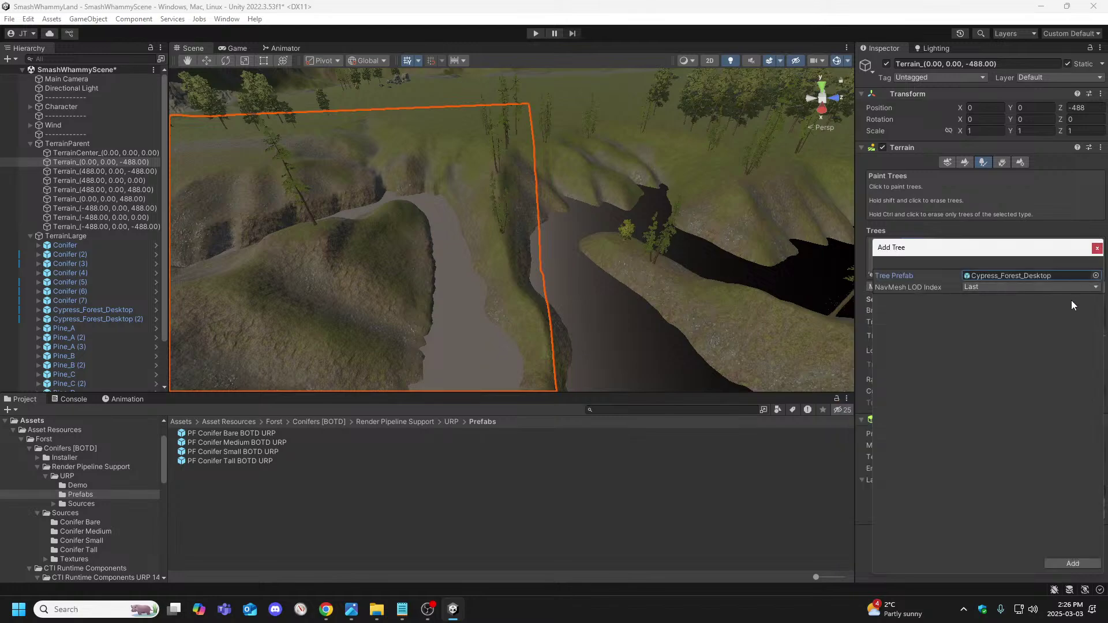
{"action": "left_click", "coordinate": [1062, 562]}
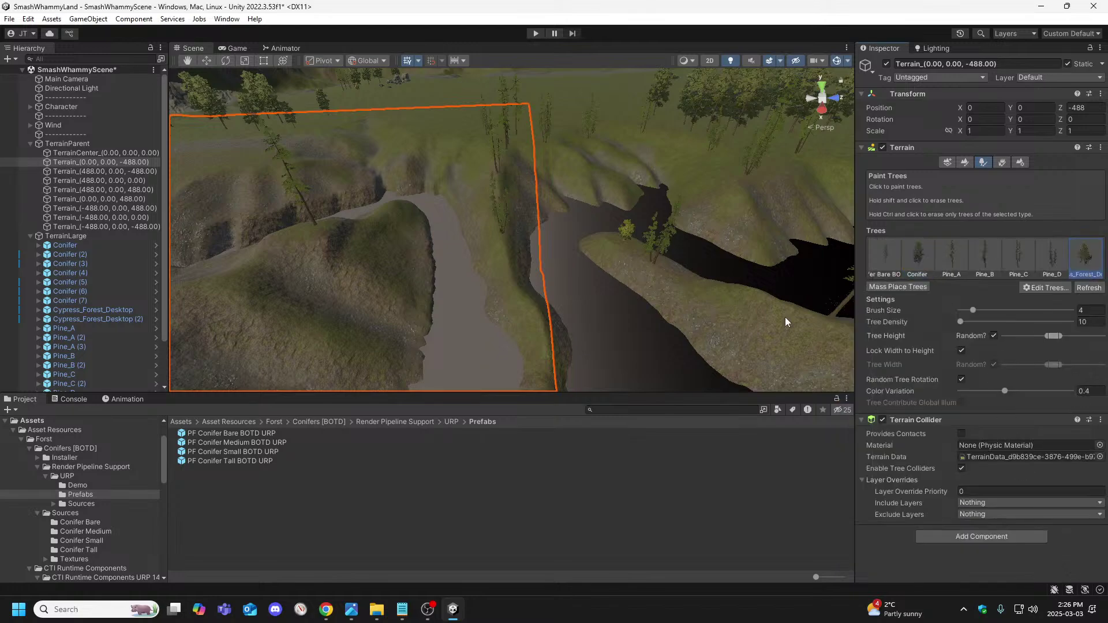
Paint a Cypress_Forest_Desktop tree near the tip of the narrow spit between the river arms.
{"action": "mouse_move", "coordinate": [296, 337]}
{"action": "left_mouse_down", "text": "alt"}
{"action": "mouse_move", "coordinate": [378, 271]}
{"action": "mouse_move", "coordinate": [677, 314]}
{"action": "mouse_move", "coordinate": [464, 342]}
{"action": "mouse_move", "coordinate": [533, 288]}
{"action": "mouse_move", "coordinate": [825, 335]}
{"action": "mouse_move", "coordinate": [494, 312]}
{"action": "mouse_move", "coordinate": [557, 235]}
{"action": "mouse_move", "coordinate": [690, 223]}
{"action": "mouse_move", "coordinate": [1010, 234]}
{"action": "left_mouse_up", "text": "alt"}
{"action": "left_click", "coordinate": [509, 261]}
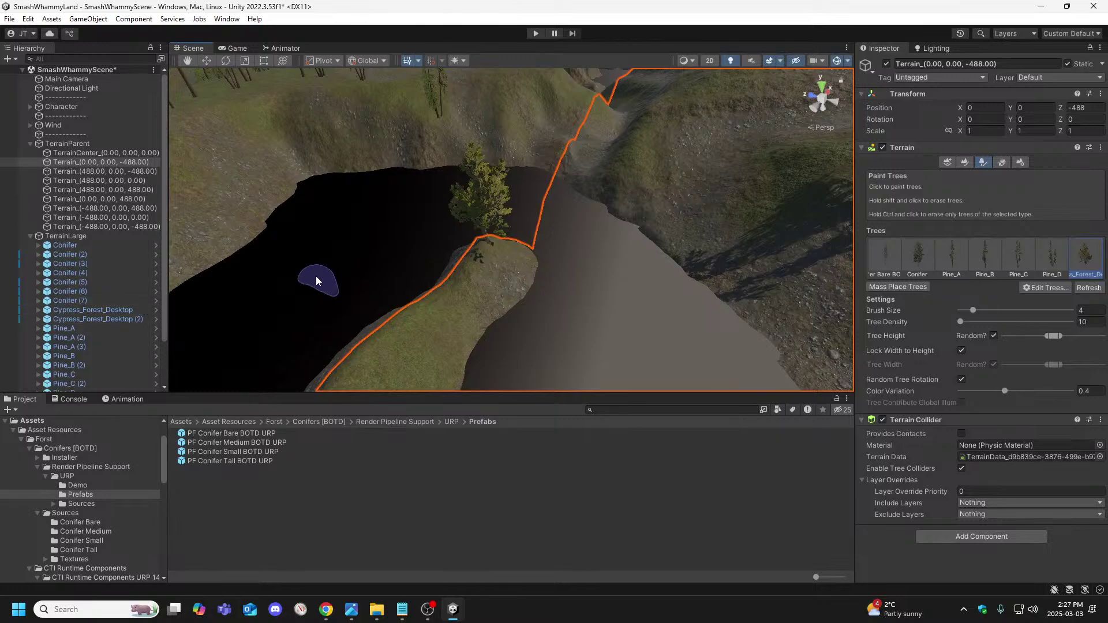
{"action": "left_click_drag", "start_coordinate": [316, 277], "coordinate": [110, 253], "text": "alt"}
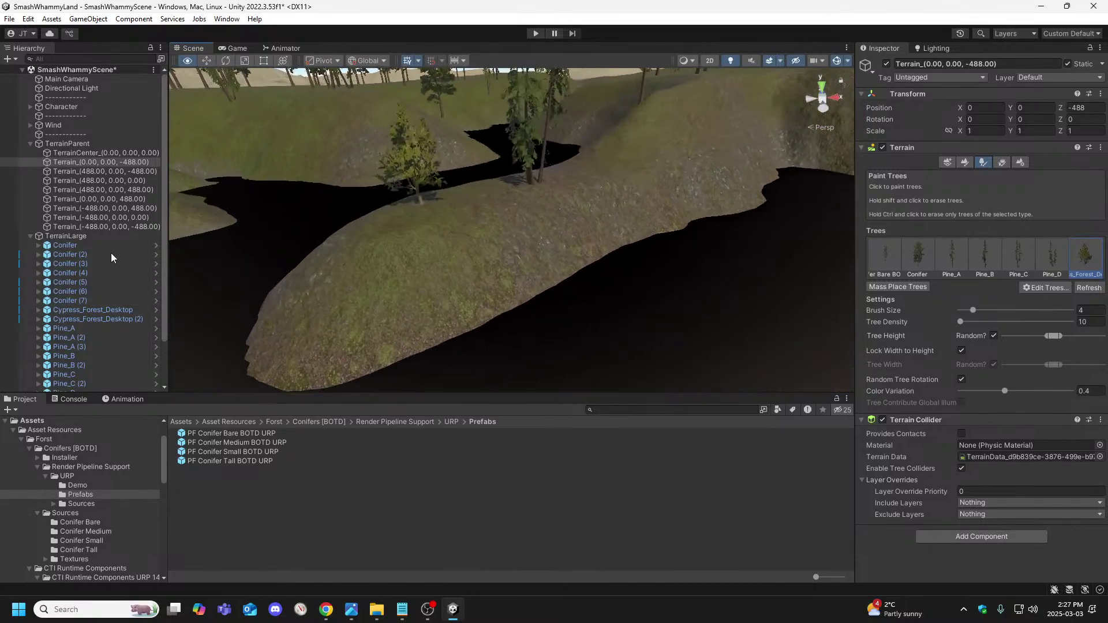
{"action": "key", "text": "w"}
{"action": "key", "text": "a"}
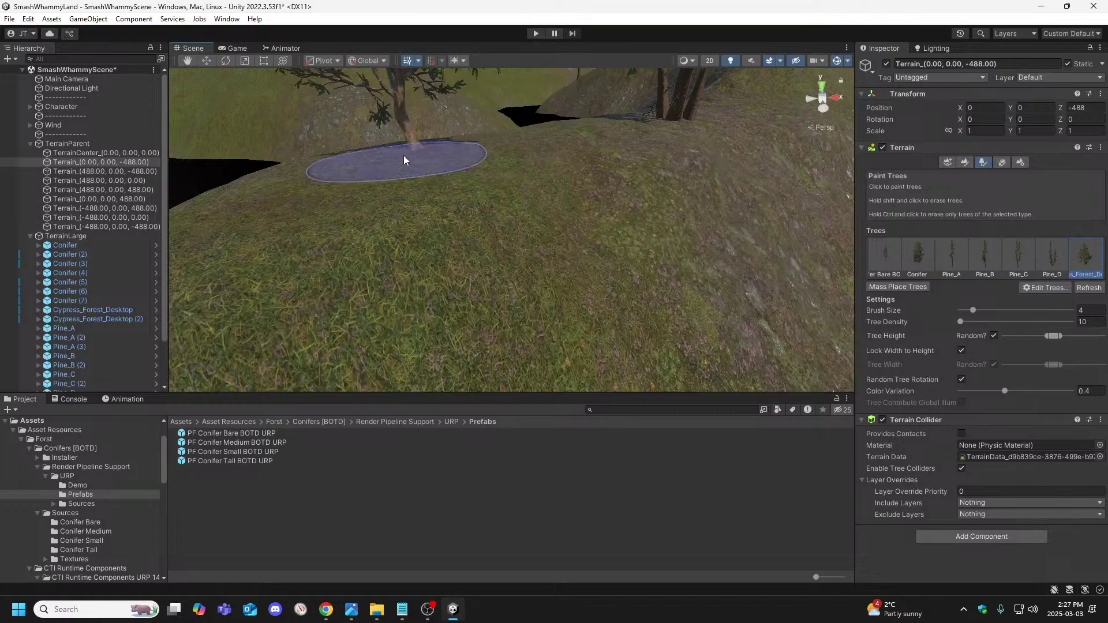
Paint a Cypress_Forest_Desktop tree on the slope beside the river bend on the center terrain tile.
{"action": "mouse_move", "coordinate": [403, 154]}
{"action": "left_mouse_down", "text": "alt"}
{"action": "mouse_move", "coordinate": [378, 231]}
{"action": "mouse_move", "coordinate": [165, 214]}
{"action": "mouse_move", "coordinate": [329, 224]}
{"action": "left_mouse_up", "text": "alt"}
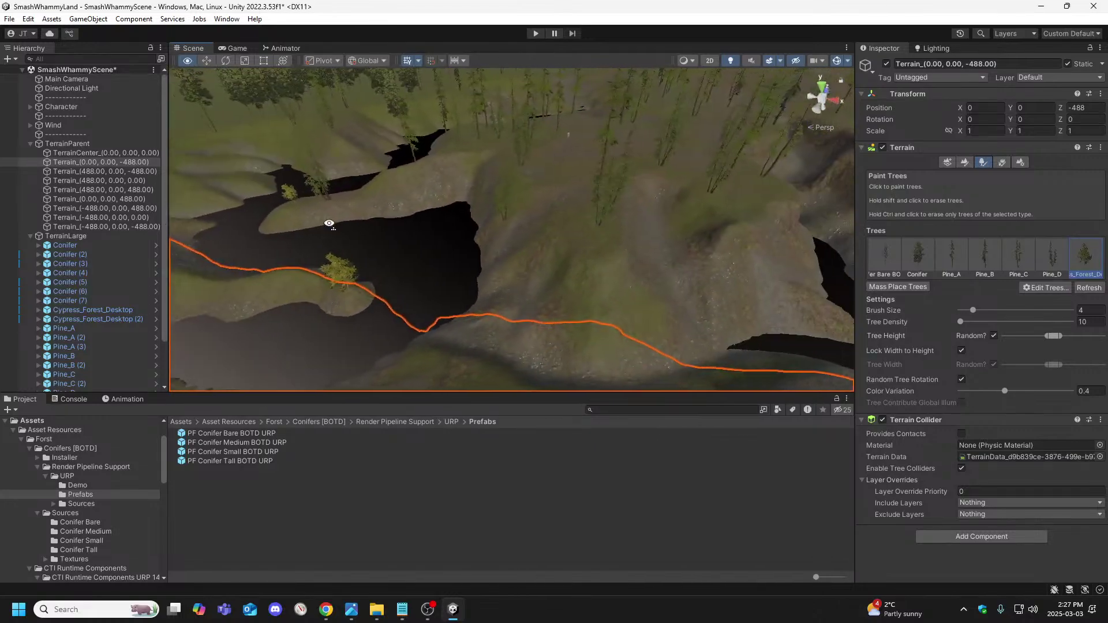
{"action": "key", "text": "d"}
{"action": "right_click_drag", "start_coordinate": [329, 224], "coordinate": [330, 225]}
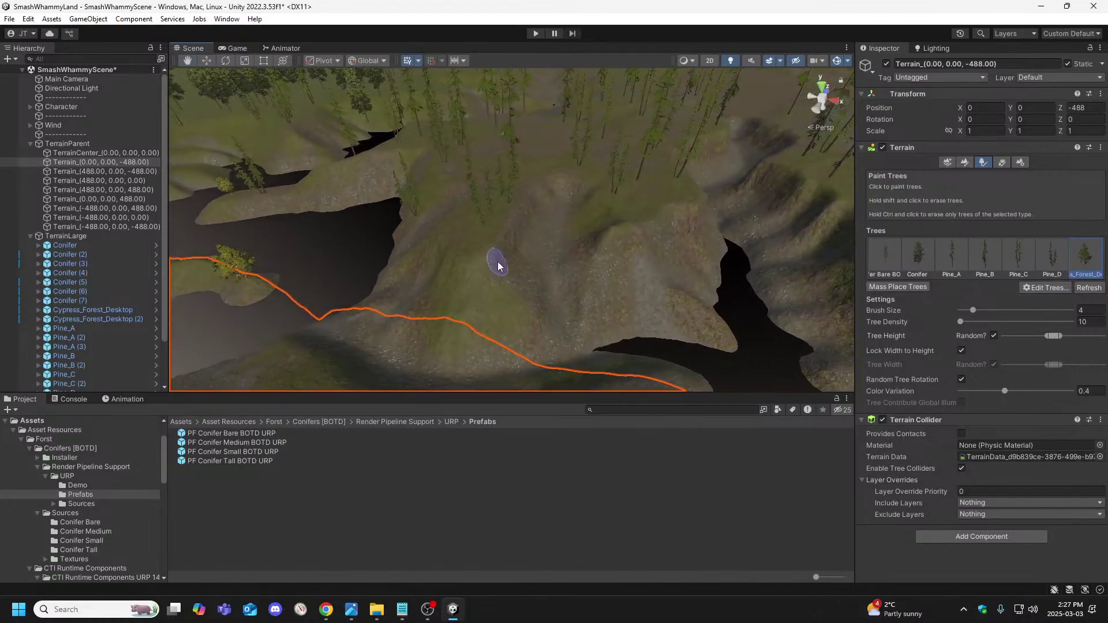
{"action": "left_click", "coordinate": [474, 238]}
{"action": "left_click_drag", "start_coordinate": [510, 255], "coordinate": [434, 270], "text": "alt"}
{"action": "key", "text": "d"}
{"action": "right_click_drag", "start_coordinate": [505, 245], "coordinate": [502, 234]}
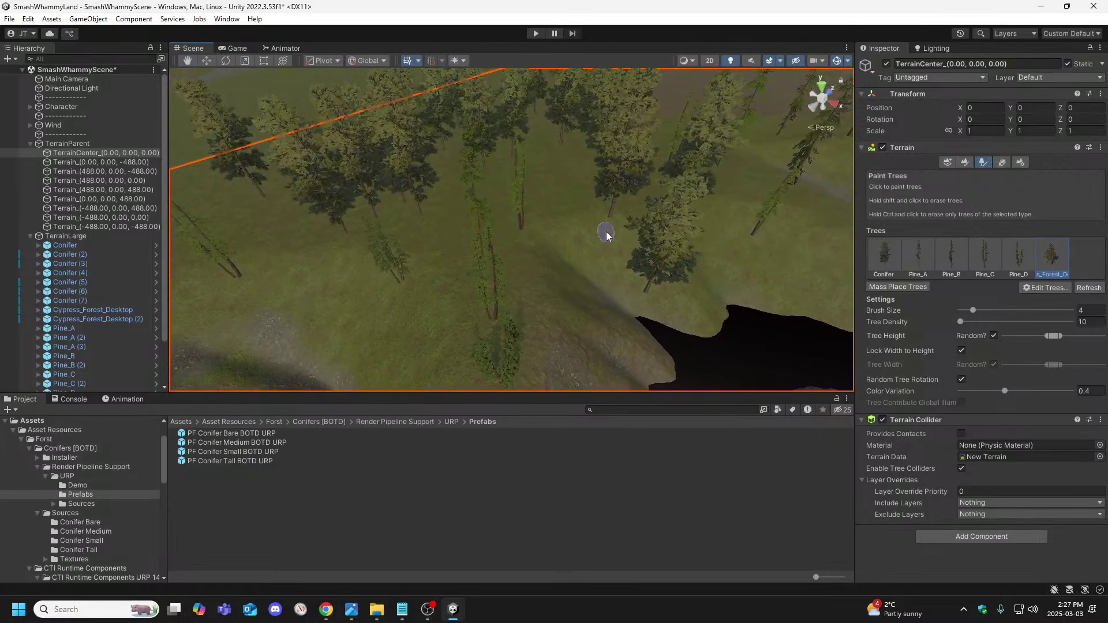
Reactivate the Paint Trees tool and paint a Cypress_Forest_Desktop tree on the open slope above the ravine.
{"action": "right_click_drag", "start_coordinate": [606, 232], "coordinate": [679, 258]}
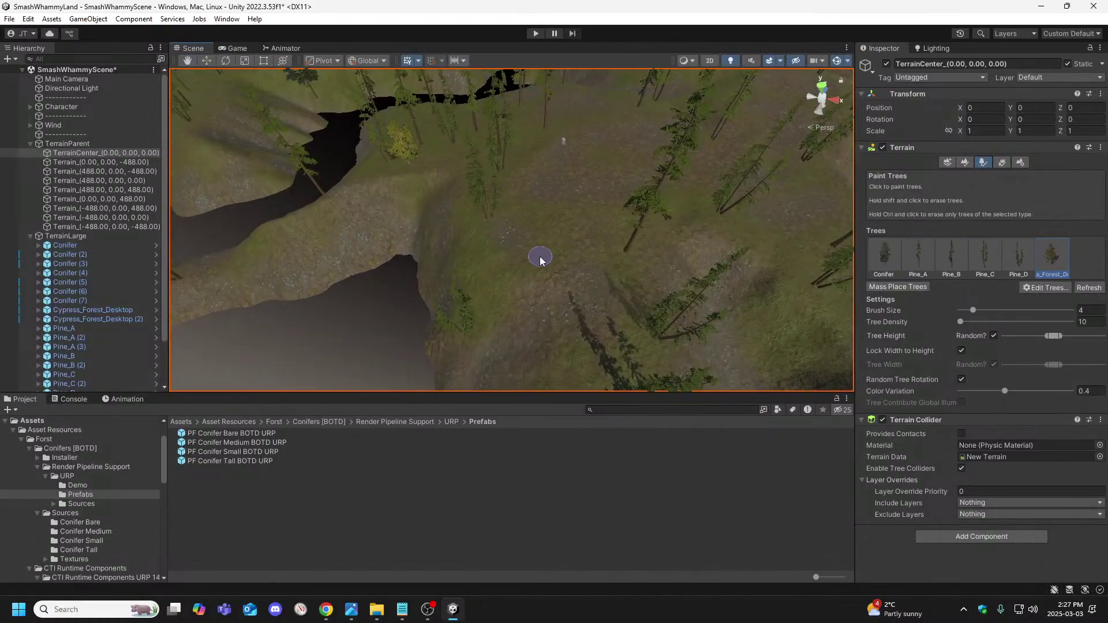
{"action": "right_click_drag", "start_coordinate": [537, 262], "coordinate": [690, 209]}
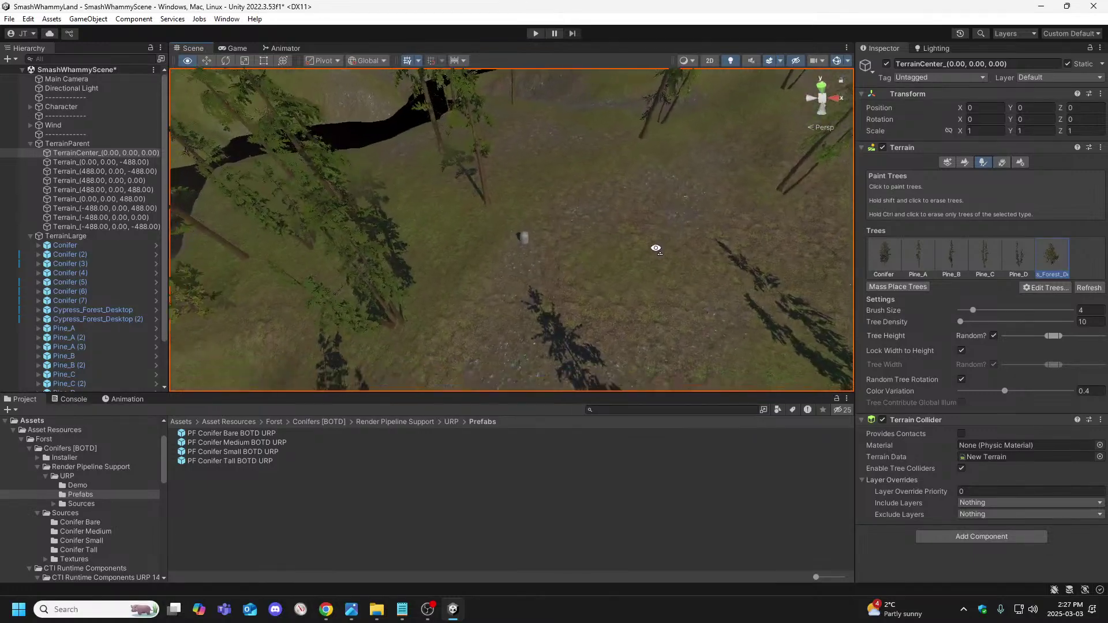
{"action": "right_click_drag", "start_coordinate": [656, 248], "coordinate": [750, 191]}
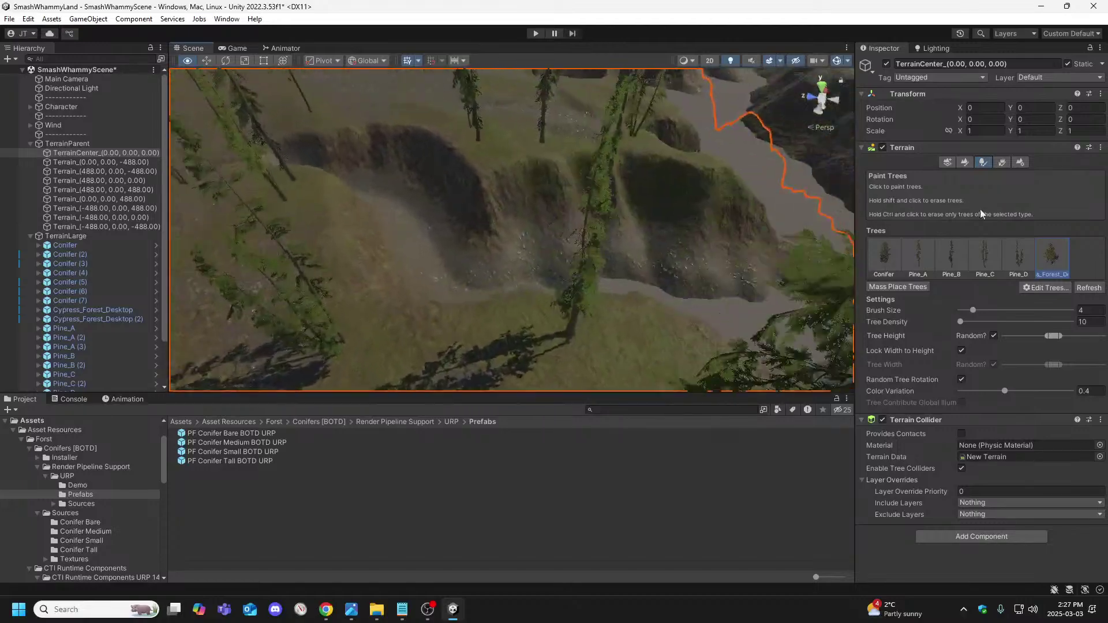
{"action": "right_click_drag", "start_coordinate": [980, 213], "coordinate": [443, 192]}
{"action": "key", "text": "w"}
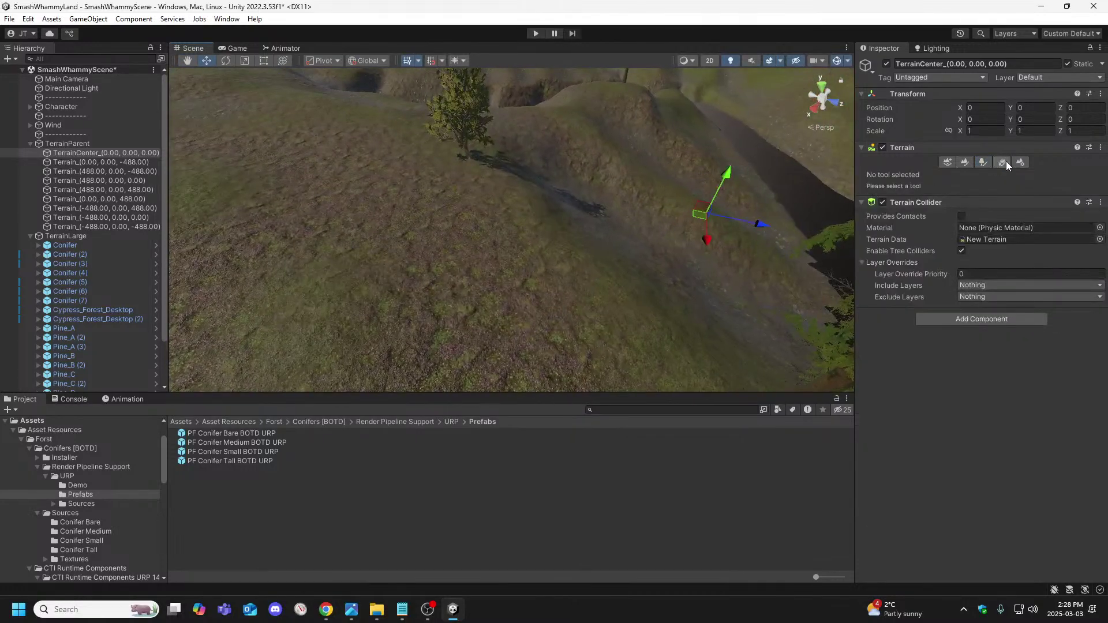
{"action": "left_click", "coordinate": [984, 162]}
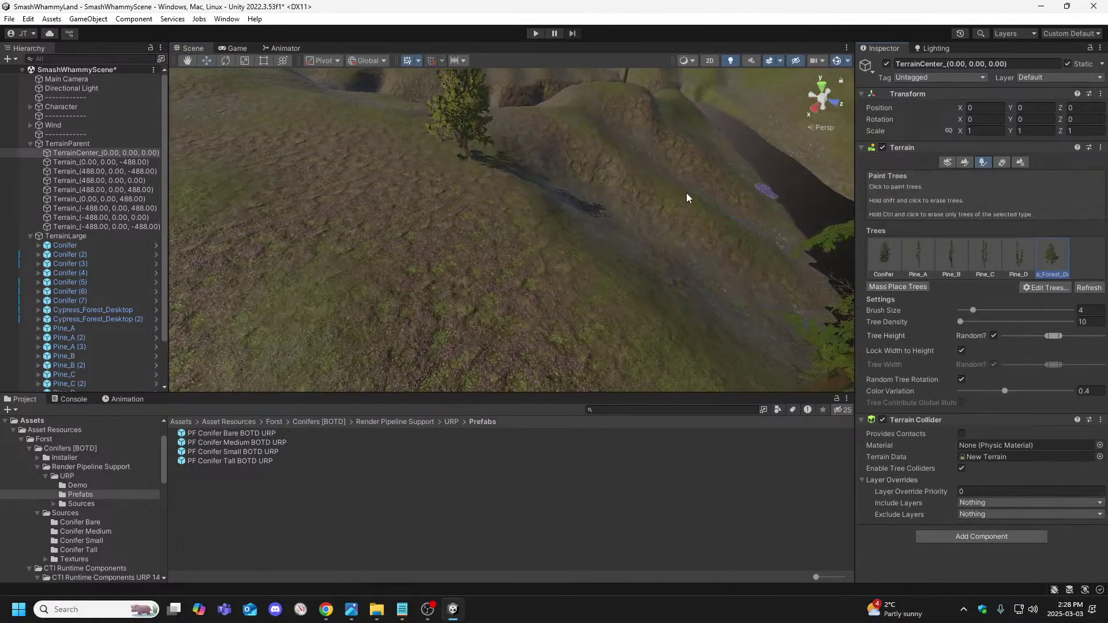
{"action": "left_click", "coordinate": [465, 161]}
Paint Cypress_Forest_Desktop trees on the grassy ground by the ravine and along the edge of the gravelly hilltop.
{"action": "mouse_move", "coordinate": [466, 161]}
{"action": "right_mouse_down"}
{"action": "mouse_move", "coordinate": [559, 173]}
{"action": "mouse_move", "coordinate": [930, 179]}
{"action": "mouse_move", "coordinate": [940, 141]}
{"action": "mouse_move", "coordinate": [720, 166]}
{"action": "mouse_move", "coordinate": [504, 240]}
{"action": "mouse_move", "coordinate": [601, 235]}
{"action": "mouse_move", "coordinate": [808, 179]}
{"action": "right_mouse_up"}
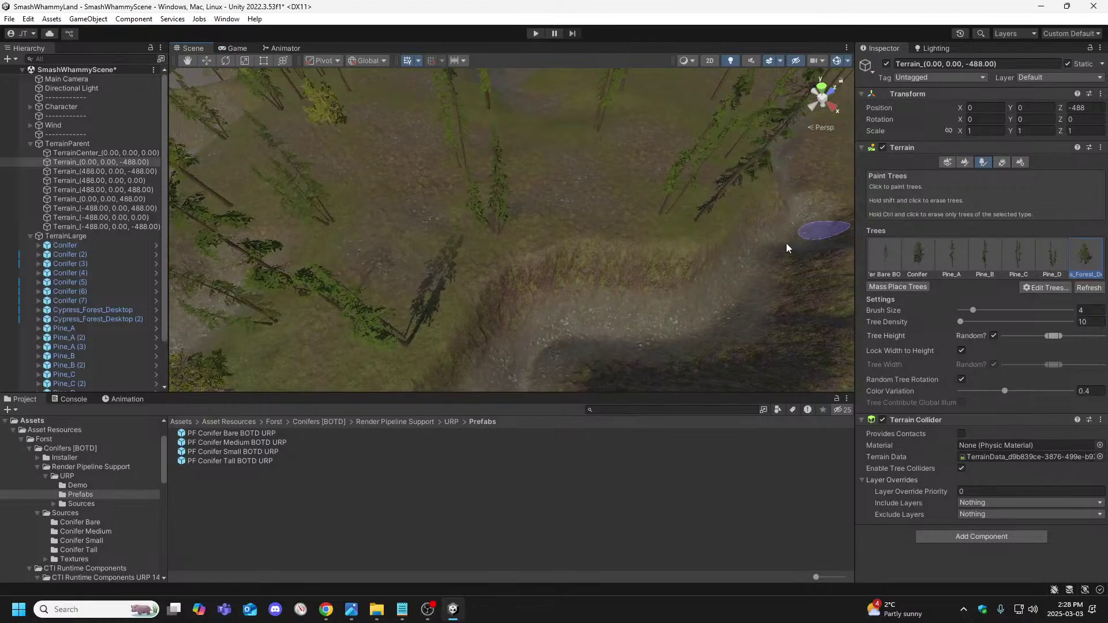
{"action": "mouse_move", "coordinate": [610, 212]}
{"action": "right_mouse_down"}
{"action": "mouse_move", "coordinate": [594, 206]}
{"action": "mouse_move", "coordinate": [584, 173]}
{"action": "mouse_move", "coordinate": [613, 194]}
{"action": "mouse_move", "coordinate": [564, 223]}
{"action": "mouse_move", "coordinate": [439, 210]}
{"action": "mouse_move", "coordinate": [324, 248]}
{"action": "mouse_move", "coordinate": [581, 287]}
{"action": "mouse_move", "coordinate": [616, 252]}
{"action": "mouse_move", "coordinate": [573, 215]}
{"action": "mouse_move", "coordinate": [447, 211]}
{"action": "mouse_move", "coordinate": [391, 168]}
{"action": "mouse_move", "coordinate": [289, 203]}
{"action": "mouse_move", "coordinate": [303, 210]}
{"action": "right_mouse_up"}
{"action": "left_click", "coordinate": [577, 222]}
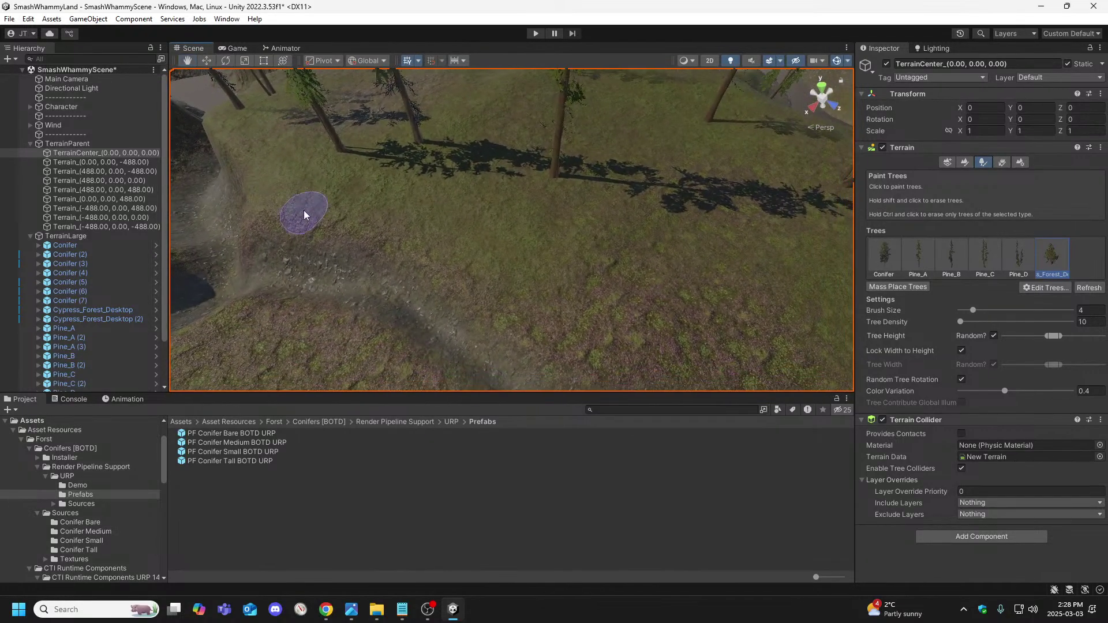
{"action": "mouse_move", "coordinate": [448, 233]}
{"action": "right_mouse_down"}
{"action": "mouse_move", "coordinate": [448, 190]}
{"action": "mouse_move", "coordinate": [402, 141]}
{"action": "mouse_move", "coordinate": [439, 208]}
{"action": "mouse_move", "coordinate": [356, 228]}
{"action": "mouse_move", "coordinate": [370, 224]}
{"action": "right_mouse_up"}
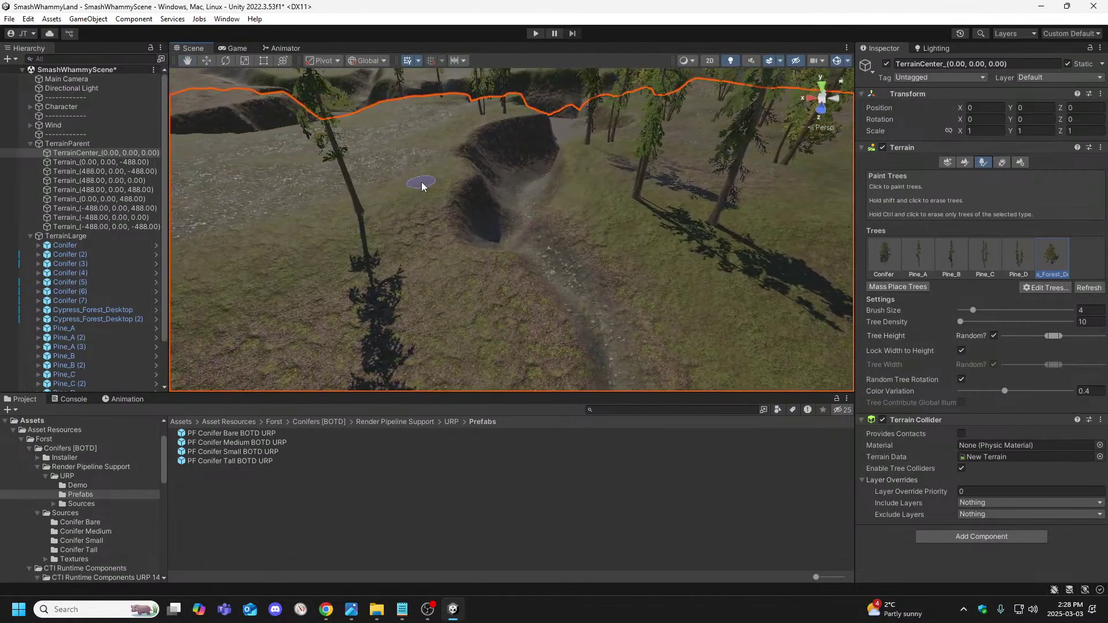
{"action": "right_click_drag", "start_coordinate": [421, 185], "coordinate": [583, 238]}
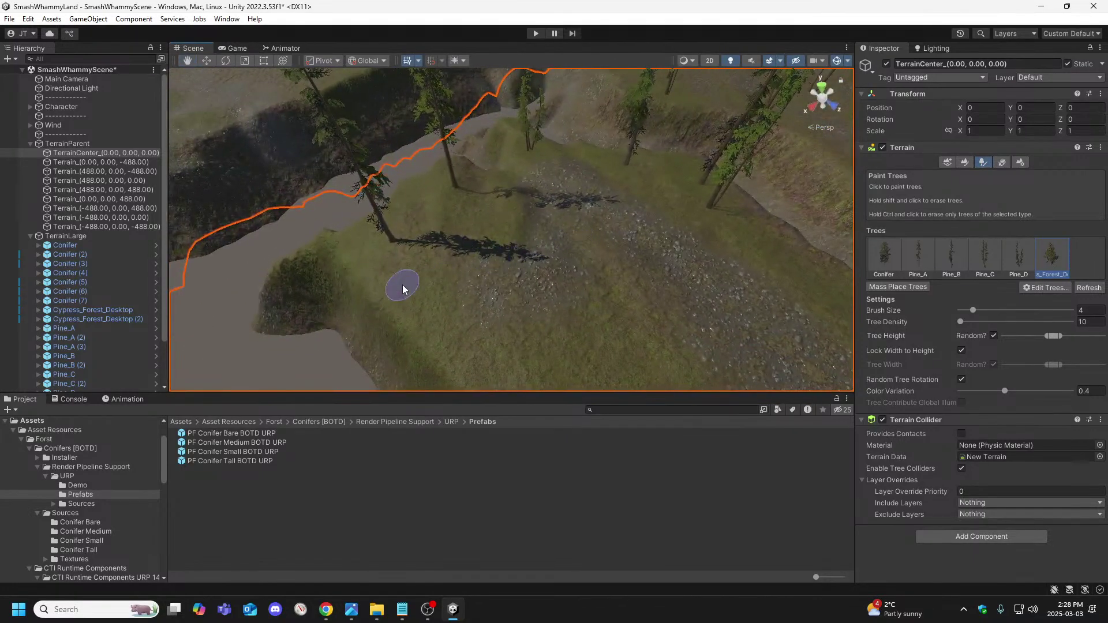
{"action": "mouse_move", "coordinate": [410, 287]}
{"action": "right_mouse_down"}
{"action": "mouse_move", "coordinate": [495, 242]}
{"action": "mouse_move", "coordinate": [476, 250]}
{"action": "mouse_move", "coordinate": [549, 196]}
{"action": "mouse_move", "coordinate": [621, 174]}
{"action": "right_mouse_up"}
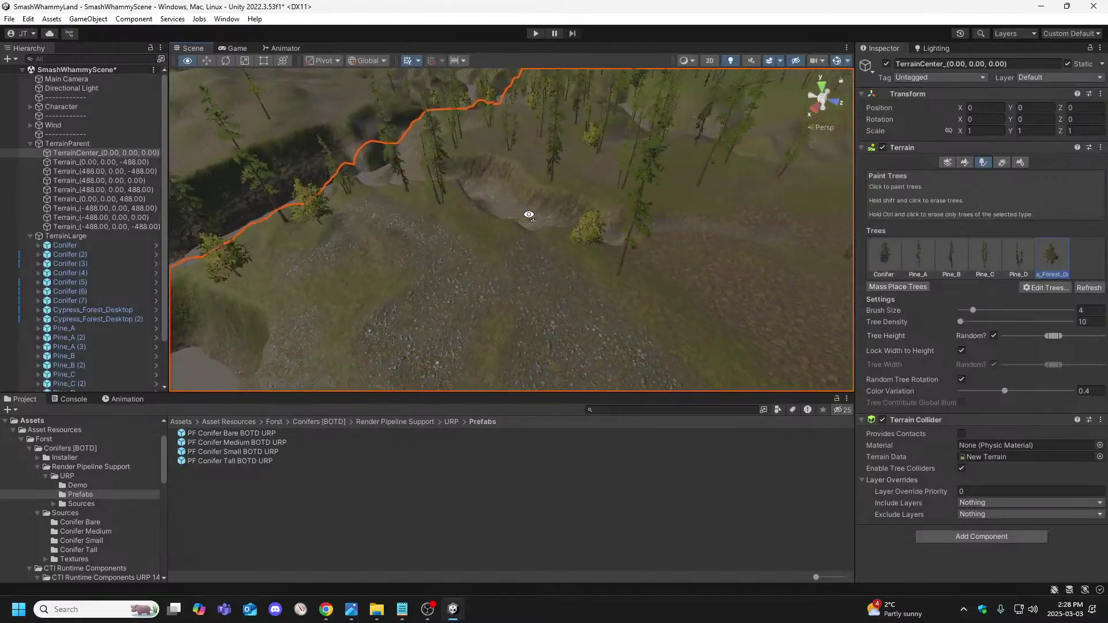
Paint scattered Cypress_Forest_Desktop trees among the pines on the hills and on the spits between the river arms.
{"action": "mouse_move", "coordinate": [479, 253]}
{"action": "right_mouse_down"}
{"action": "mouse_move", "coordinate": [536, 248]}
{"action": "mouse_move", "coordinate": [480, 181]}
{"action": "mouse_move", "coordinate": [458, 199]}
{"action": "mouse_move", "coordinate": [388, 144]}
{"action": "mouse_move", "coordinate": [535, 178]}
{"action": "mouse_move", "coordinate": [445, 163]}
{"action": "mouse_move", "coordinate": [508, 149]}
{"action": "mouse_move", "coordinate": [321, 153]}
{"action": "mouse_move", "coordinate": [364, 168]}
{"action": "mouse_move", "coordinate": [283, 168]}
{"action": "mouse_move", "coordinate": [198, 196]}
{"action": "mouse_move", "coordinate": [320, 268]}
{"action": "right_mouse_up"}
{"action": "key", "text": "w"}
{"action": "key", "text": "d"}
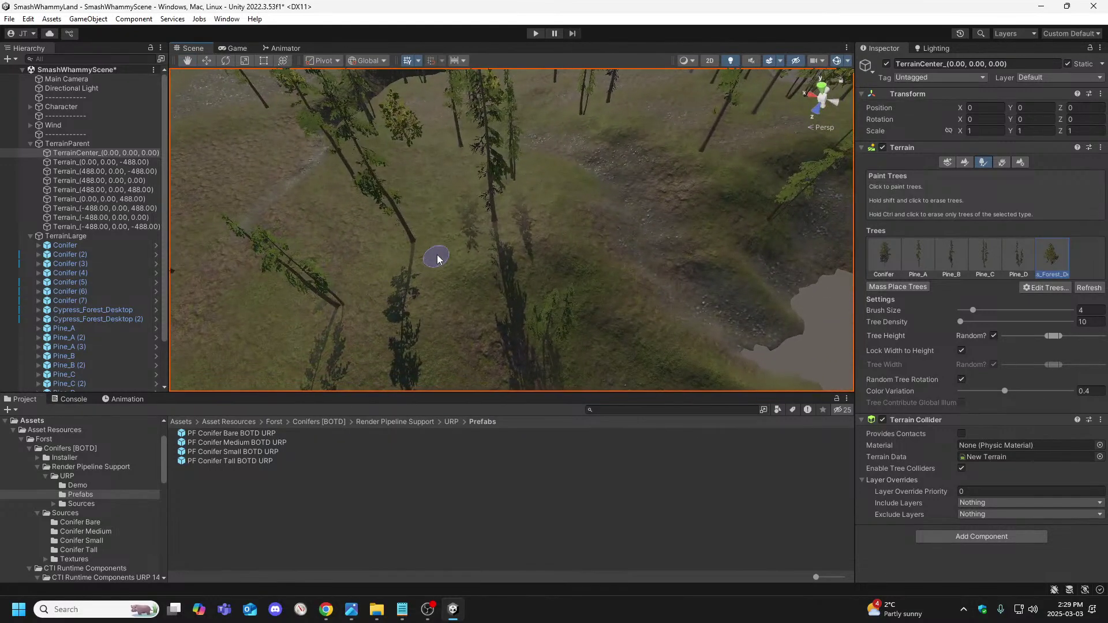
{"action": "right_click_drag", "start_coordinate": [446, 239], "coordinate": [453, 275]}
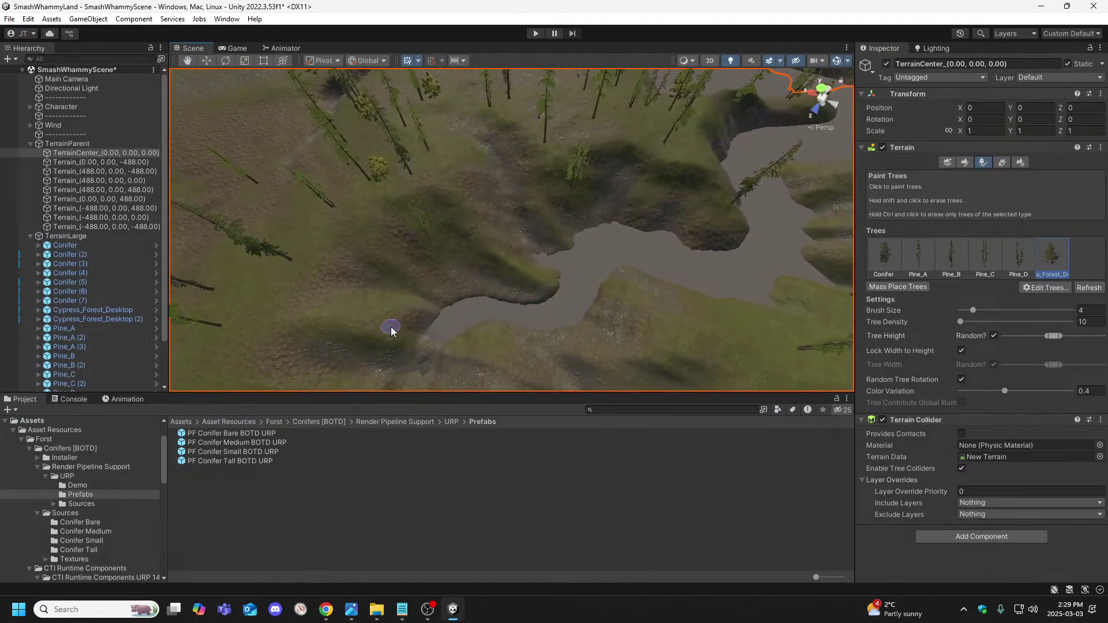
{"action": "right_click_drag", "start_coordinate": [396, 320], "coordinate": [178, 270]}
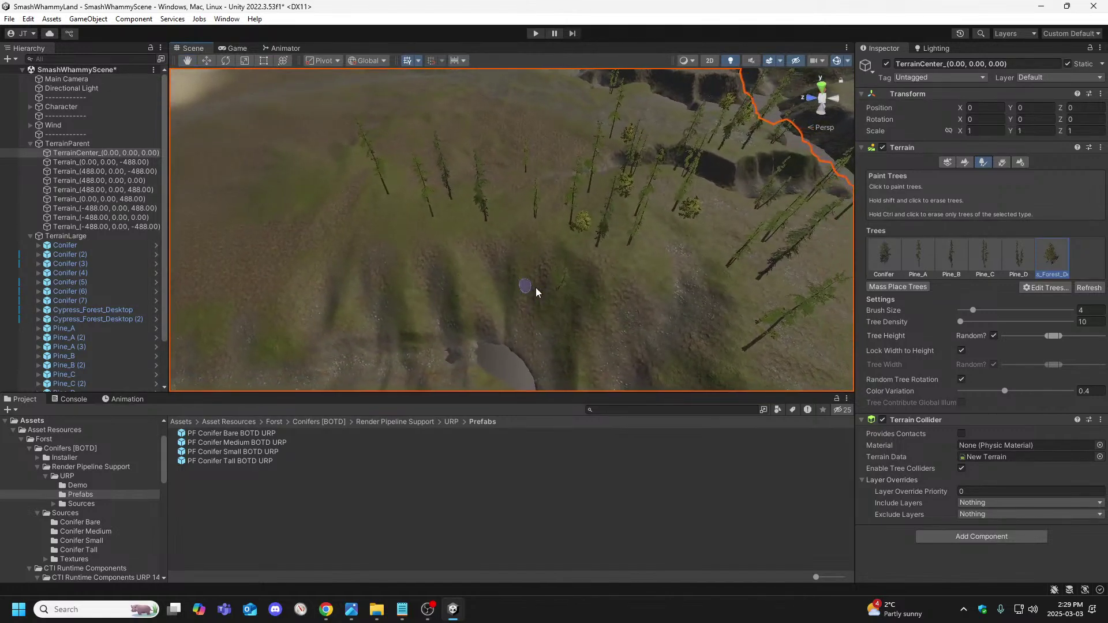
{"action": "mouse_move", "coordinate": [604, 289]}
{"action": "right_mouse_down"}
{"action": "mouse_move", "coordinate": [895, 306]}
{"action": "mouse_move", "coordinate": [816, 296]}
{"action": "mouse_move", "coordinate": [782, 317]}
{"action": "mouse_move", "coordinate": [646, 323]}
{"action": "mouse_move", "coordinate": [662, 314]}
{"action": "mouse_move", "coordinate": [601, 332]}
{"action": "mouse_move", "coordinate": [604, 312]}
{"action": "mouse_move", "coordinate": [778, 322]}
{"action": "mouse_move", "coordinate": [623, 287]}
{"action": "mouse_move", "coordinate": [696, 317]}
{"action": "mouse_move", "coordinate": [838, 298]}
{"action": "right_mouse_up"}
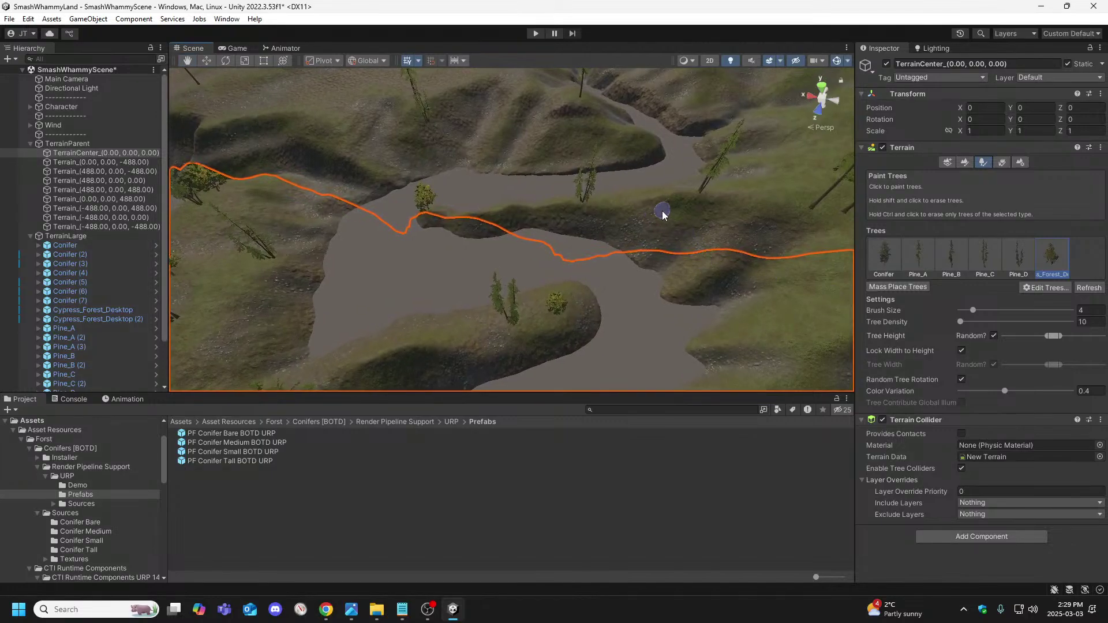
{"action": "mouse_move", "coordinate": [470, 312]}
{"action": "right_mouse_down"}
{"action": "mouse_move", "coordinate": [399, 347]}
{"action": "mouse_move", "coordinate": [372, 290]}
{"action": "mouse_move", "coordinate": [287, 295]}
{"action": "mouse_move", "coordinate": [292, 309]}
{"action": "mouse_move", "coordinate": [272, 302]}
{"action": "mouse_move", "coordinate": [344, 307]}
{"action": "mouse_move", "coordinate": [359, 319]}
{"action": "mouse_move", "coordinate": [386, 307]}
{"action": "mouse_move", "coordinate": [392, 276]}
{"action": "mouse_move", "coordinate": [217, 242]}
{"action": "mouse_move", "coordinate": [502, 231]}
{"action": "mouse_move", "coordinate": [286, 227]}
{"action": "mouse_move", "coordinate": [240, 230]}
{"action": "mouse_move", "coordinate": [224, 247]}
{"action": "mouse_move", "coordinate": [354, 294]}
{"action": "mouse_move", "coordinate": [534, 322]}
{"action": "mouse_move", "coordinate": [549, 335]}
{"action": "right_mouse_up"}
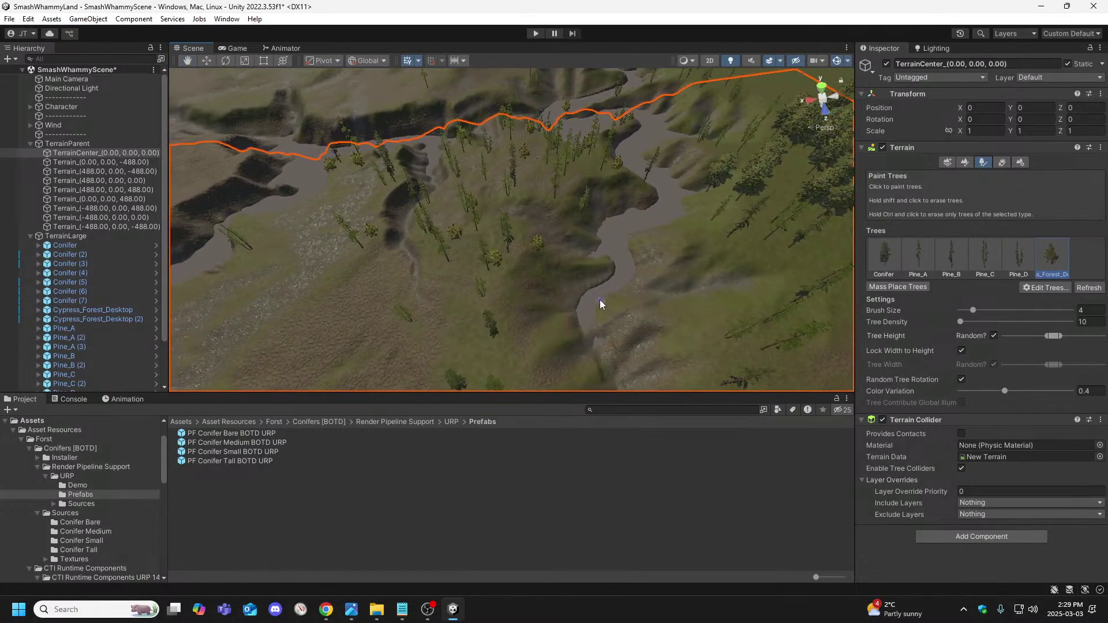
Examine the cypress, pine and conifer coverage across the river valley, the surrounding hills and the open meadow.
{"action": "right_click_drag", "start_coordinate": [585, 295], "coordinate": [147, 230]}
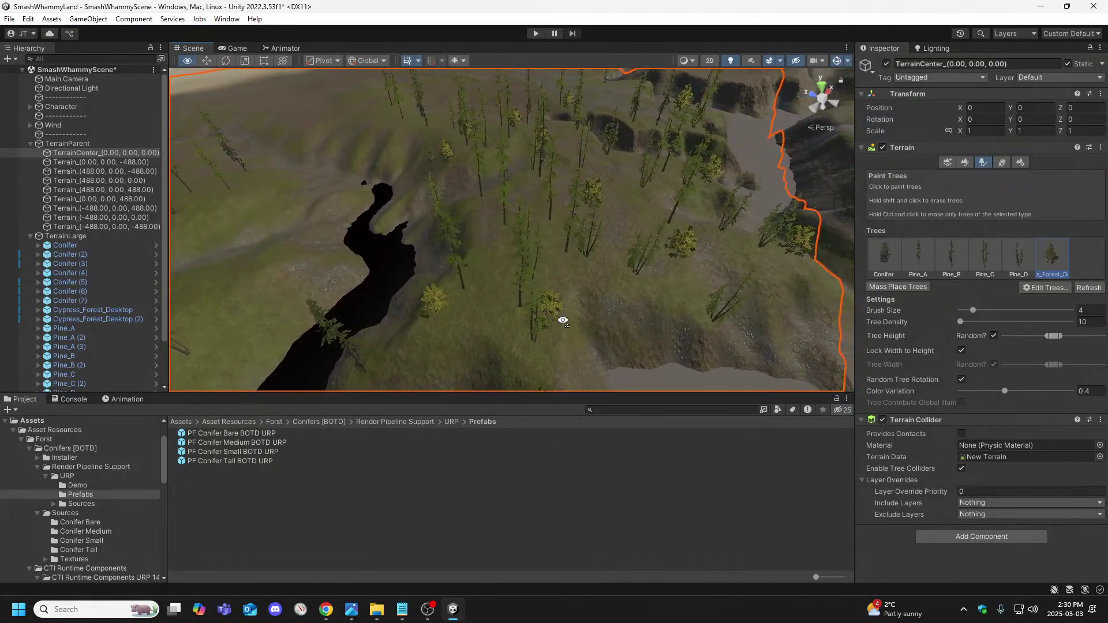
{"action": "right_click_drag", "start_coordinate": [563, 320], "coordinate": [843, 326]}
{"action": "right_click_drag", "start_coordinate": [966, 321], "coordinate": [965, 321]}
{"action": "right_click_drag", "start_coordinate": [645, 277], "coordinate": [1016, 275]}
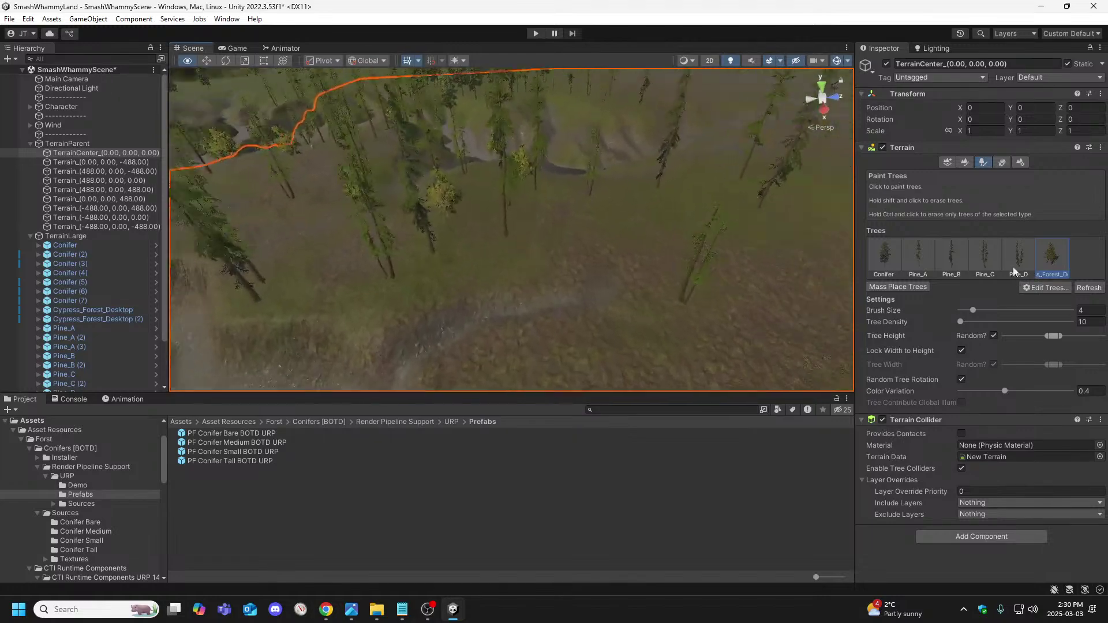
{"action": "right_click_drag", "start_coordinate": [750, 254], "coordinate": [798, 215]}
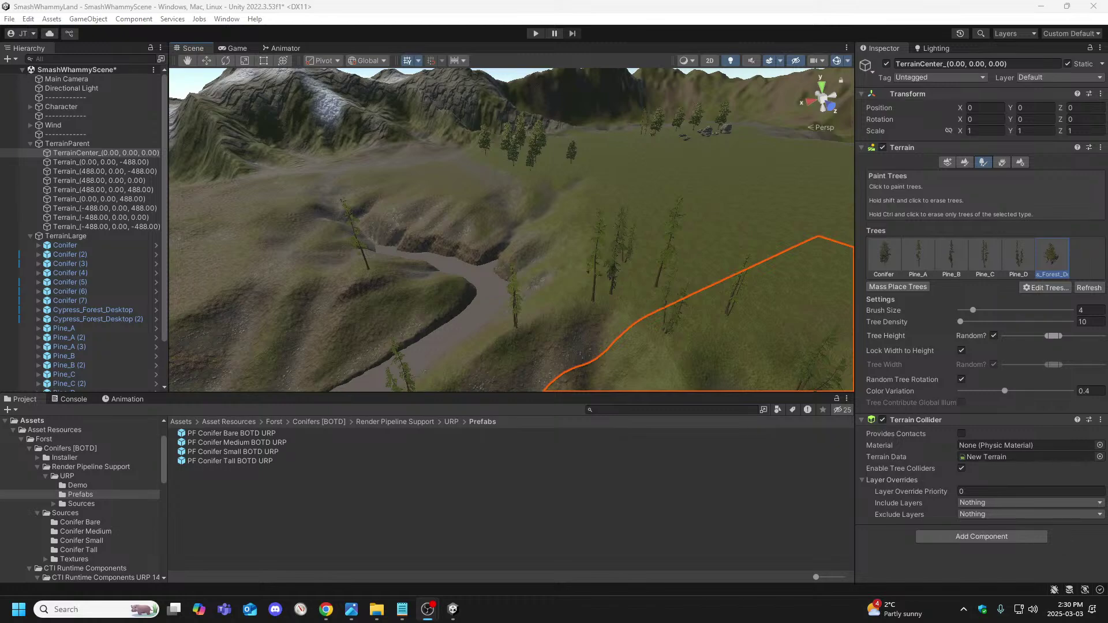
{"action": "mouse_move", "coordinate": [745, 260]}
{"action": "right_mouse_down"}
{"action": "mouse_move", "coordinate": [841, 248]}
{"action": "mouse_move", "coordinate": [287, 267]}
{"action": "mouse_move", "coordinate": [272, 279]}
{"action": "mouse_move", "coordinate": [423, 325]}
{"action": "mouse_move", "coordinate": [396, 280]}
{"action": "mouse_move", "coordinate": [174, 260]}
{"action": "right_mouse_up"}
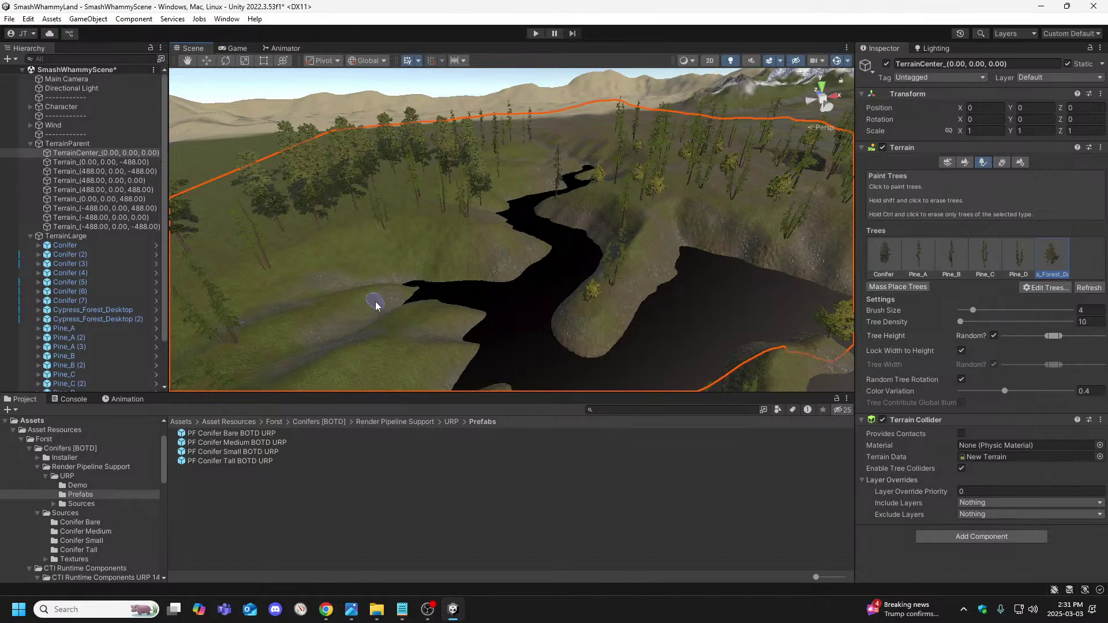
{"action": "right_click_drag", "start_coordinate": [677, 324], "coordinate": [880, 326]}
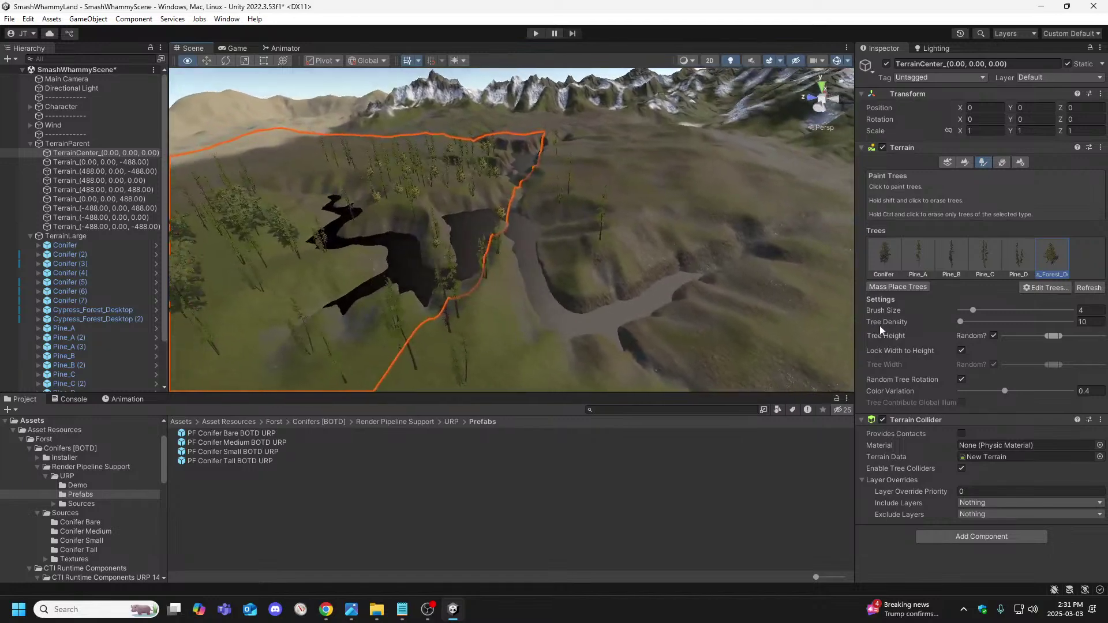
{"action": "right_click_drag", "start_coordinate": [766, 323], "coordinate": [698, 291]}
{"action": "right_click_drag", "start_coordinate": [995, 282], "coordinate": [1047, 328]}
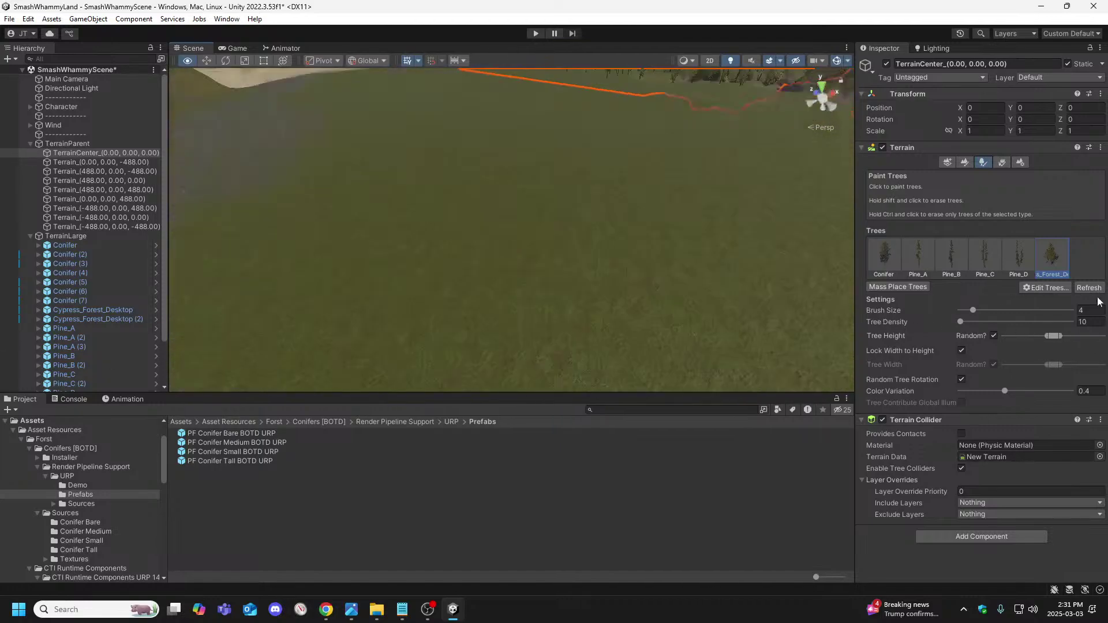
{"action": "mouse_move", "coordinate": [1098, 301]}
{"action": "right_mouse_down"}
{"action": "mouse_move", "coordinate": [425, 289]}
{"action": "mouse_move", "coordinate": [366, 309]}
{"action": "mouse_move", "coordinate": [391, 280]}
{"action": "mouse_move", "coordinate": [408, 283]}
{"action": "right_mouse_up"}
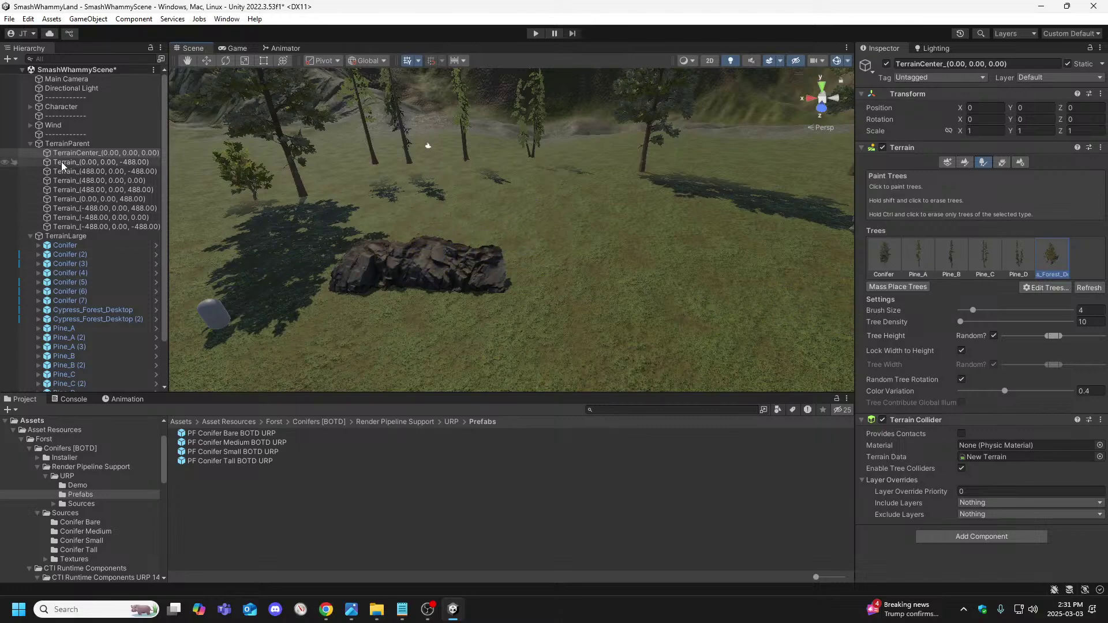
Collapse the TerrainParent group, expand the Rocks group and select Rock_D.
{"action": "left_click", "coordinate": [30, 144]}
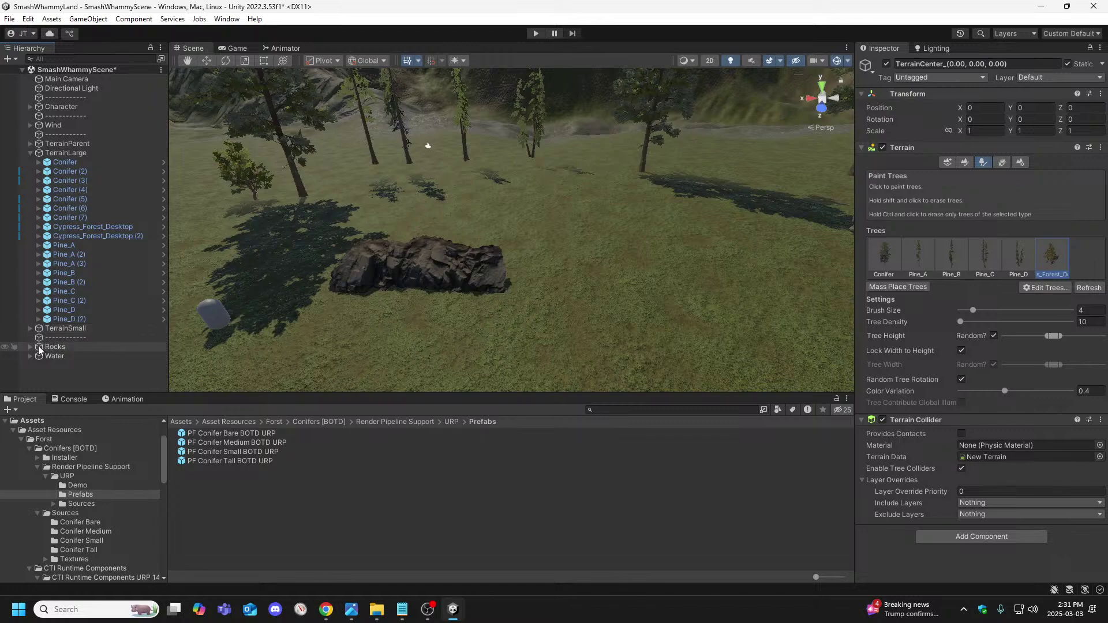
{"action": "left_click", "coordinate": [30, 347]}
{"action": "scroll", "coordinate": [47, 346], "scroll_direction": "down", "scroll_amount": 3}
{"action": "left_click", "coordinate": [62, 341]}
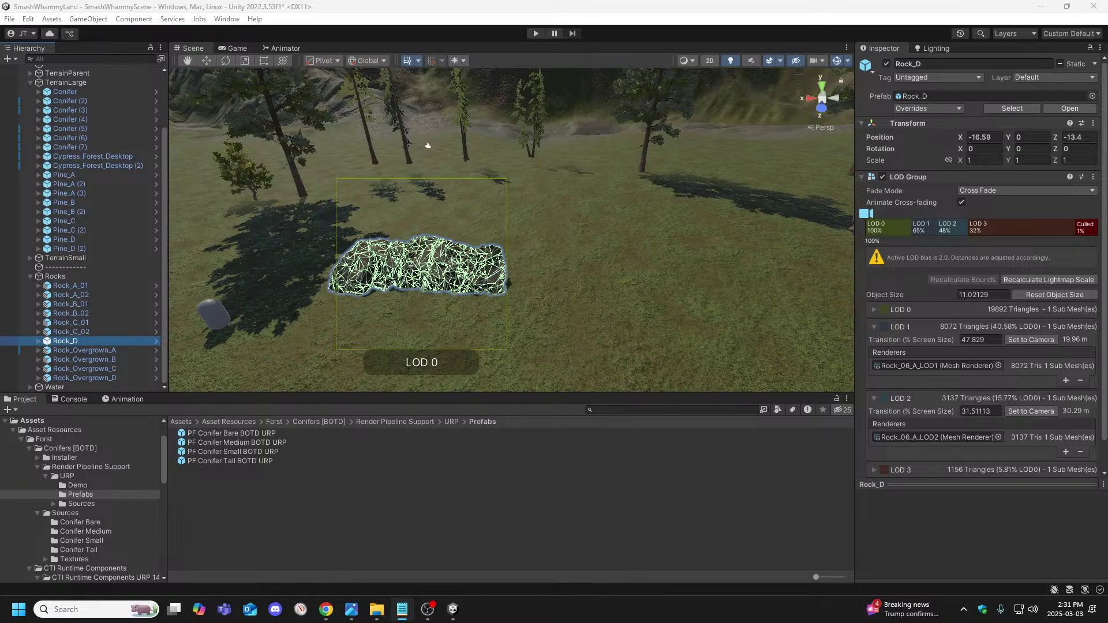
Constrain Rock_D's scale proportions, try a uniform scale of 7.916069 and set the scale to 2.4938 on all axes.
{"action": "left_click", "coordinate": [948, 160]}
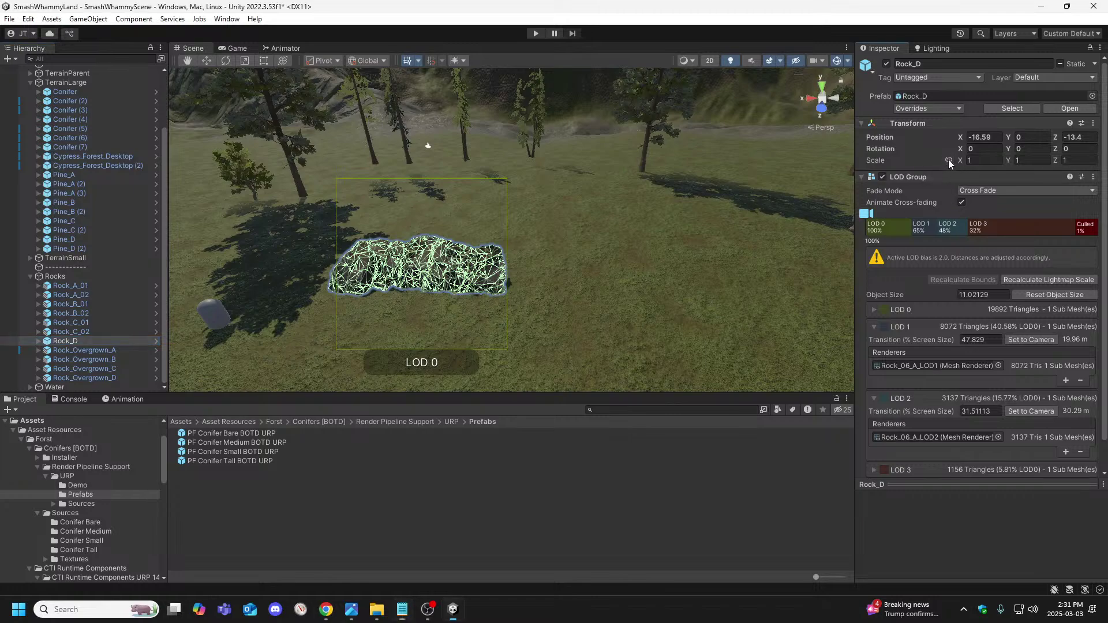
{"action": "left_click_drag", "start_coordinate": [983, 161], "coordinate": [955, 161]}
{"action": "type", "text": "7.916069"}
{"action": "right_click_drag", "start_coordinate": [847, 216], "coordinate": [603, 258]}
{"action": "right_click_drag", "start_coordinate": [602, 273], "coordinate": [601, 274]}
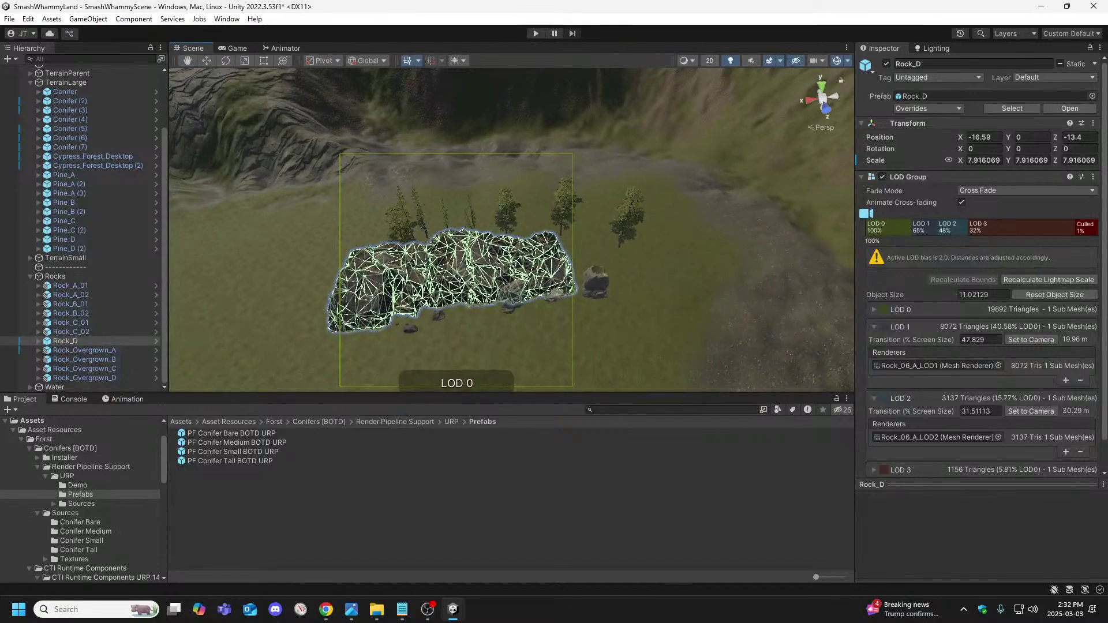
{"action": "left_click", "coordinate": [402, 609]}
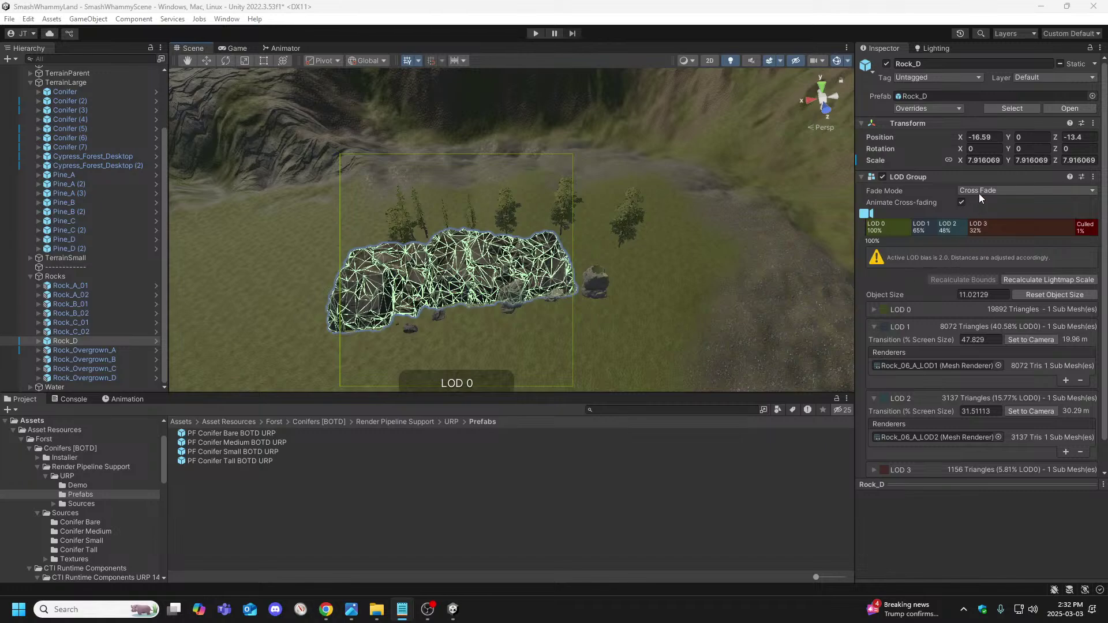
{"action": "left_click", "coordinate": [1002, 160]}
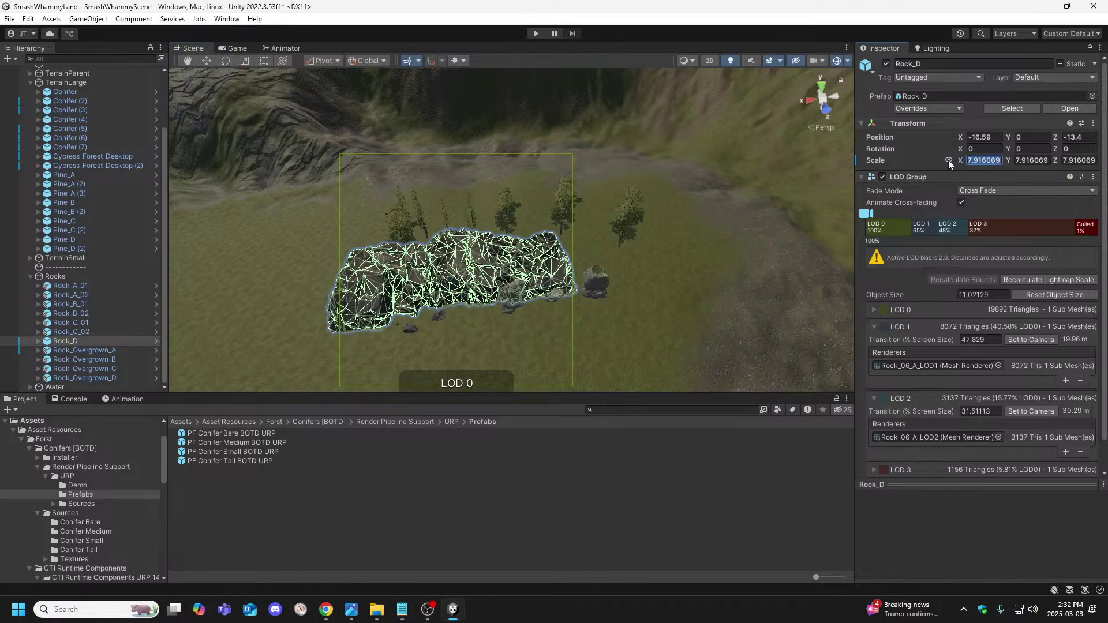
{"action": "type", "text": "2.4938"}
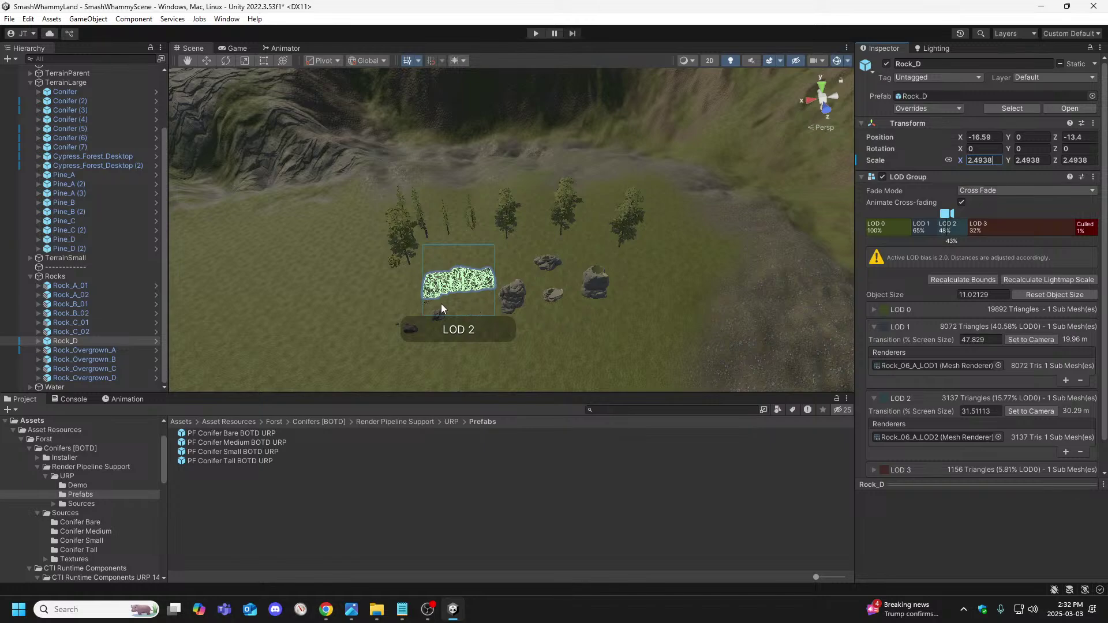
Move Rock_D to Z -195.9 at the foot of the mountain and raise it to Y 10.5.
{"action": "left_click", "coordinate": [207, 61]}
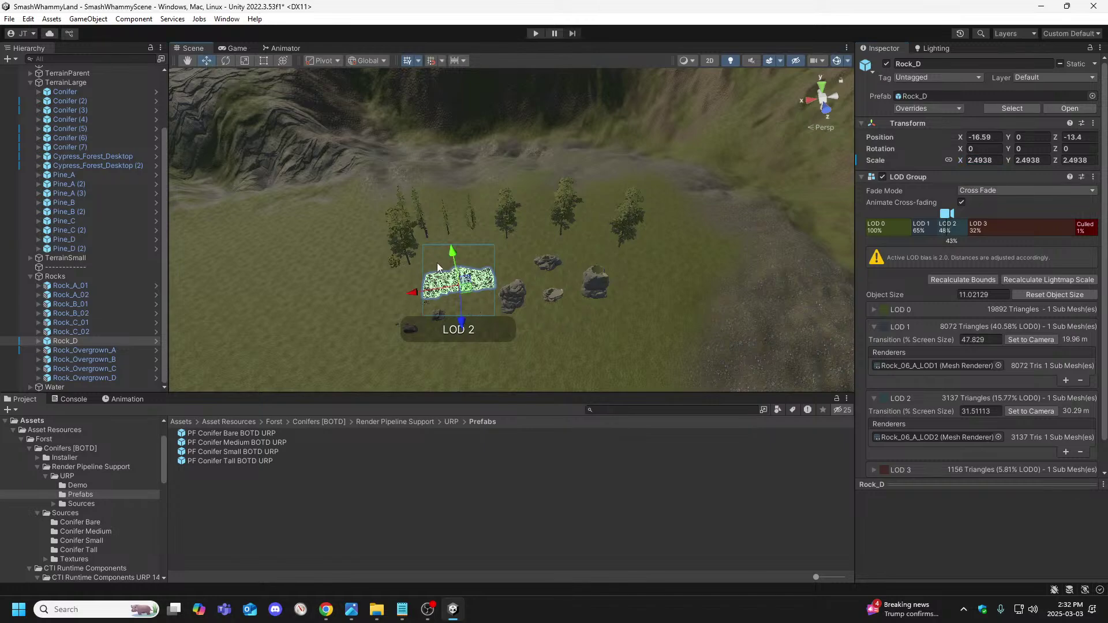
{"action": "left_click_drag", "start_coordinate": [460, 319], "coordinate": [451, 155]}
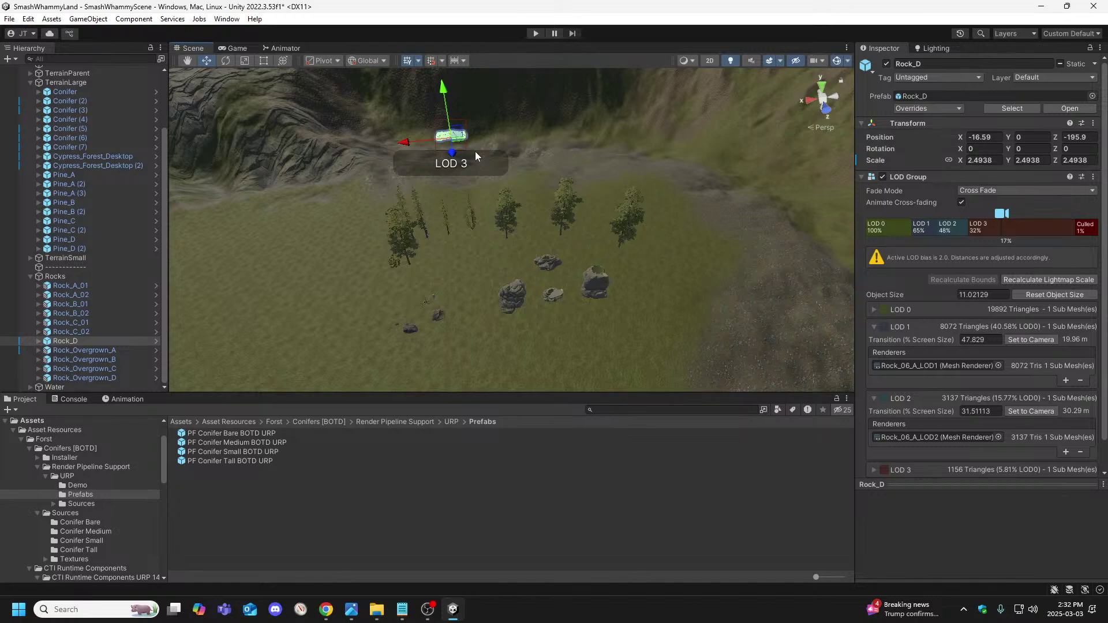
{"action": "left_click", "coordinate": [951, 161]}
{"action": "right_click_drag", "start_coordinate": [414, 157], "coordinate": [465, 176]}
{"action": "left_click_drag", "start_coordinate": [524, 186], "coordinate": [524, 161]}
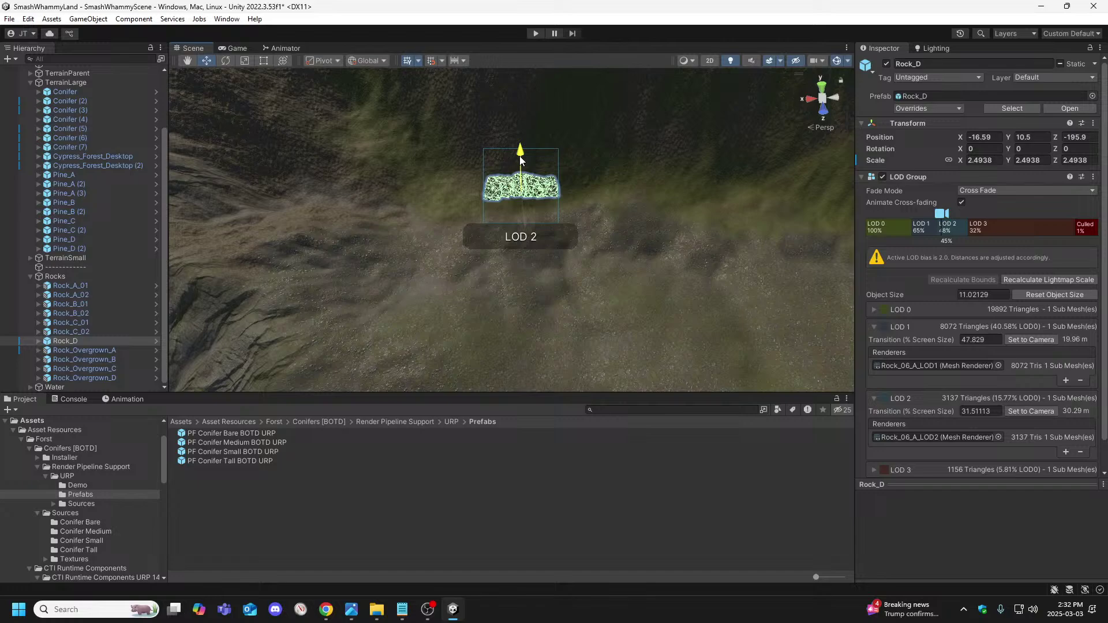
Enlarge Rock_D uniformly to a scale of about 6.22 at the foot of the mountain.
{"action": "left_click", "coordinate": [244, 60]}
{"action": "left_click_drag", "start_coordinate": [522, 191], "coordinate": [547, 172]}
{"action": "key", "text": "s"}
{"action": "right_click_drag", "start_coordinate": [548, 172], "coordinate": [558, 193]}
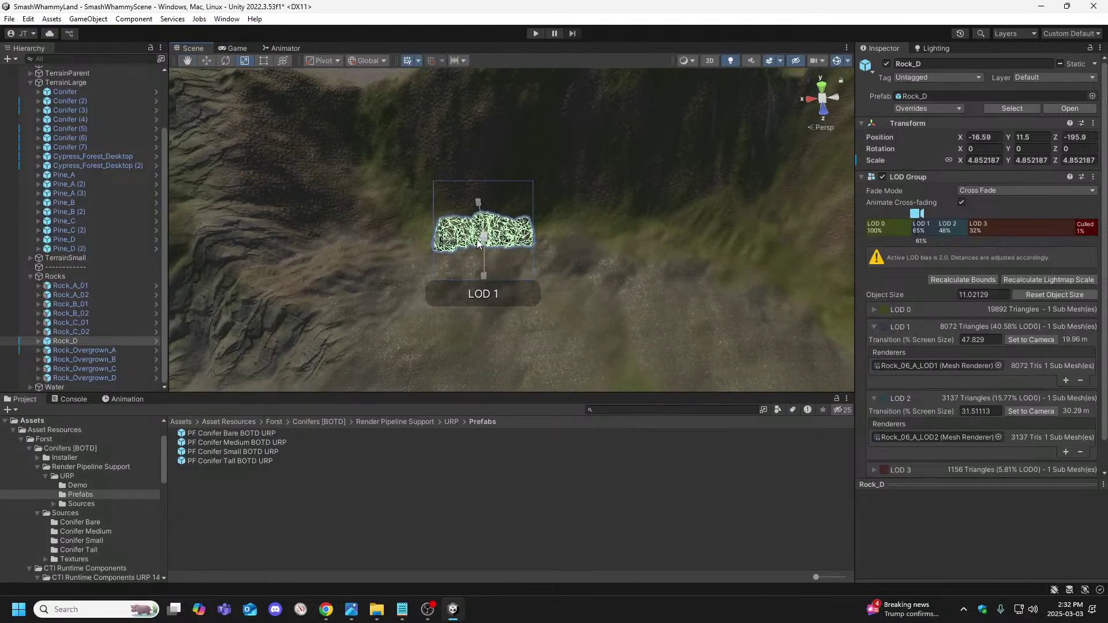
{"action": "mouse_move", "coordinate": [487, 243]}
{"action": "left_mouse_down"}
{"action": "mouse_move", "coordinate": [490, 194]}
{"action": "mouse_move", "coordinate": [489, 227]}
{"action": "left_mouse_up"}
{"action": "mouse_move", "coordinate": [580, 237]}
{"action": "right_mouse_down"}
{"action": "mouse_move", "coordinate": [811, 285]}
{"action": "mouse_move", "coordinate": [806, 297]}
{"action": "mouse_move", "coordinate": [557, 244]}
{"action": "right_mouse_up"}
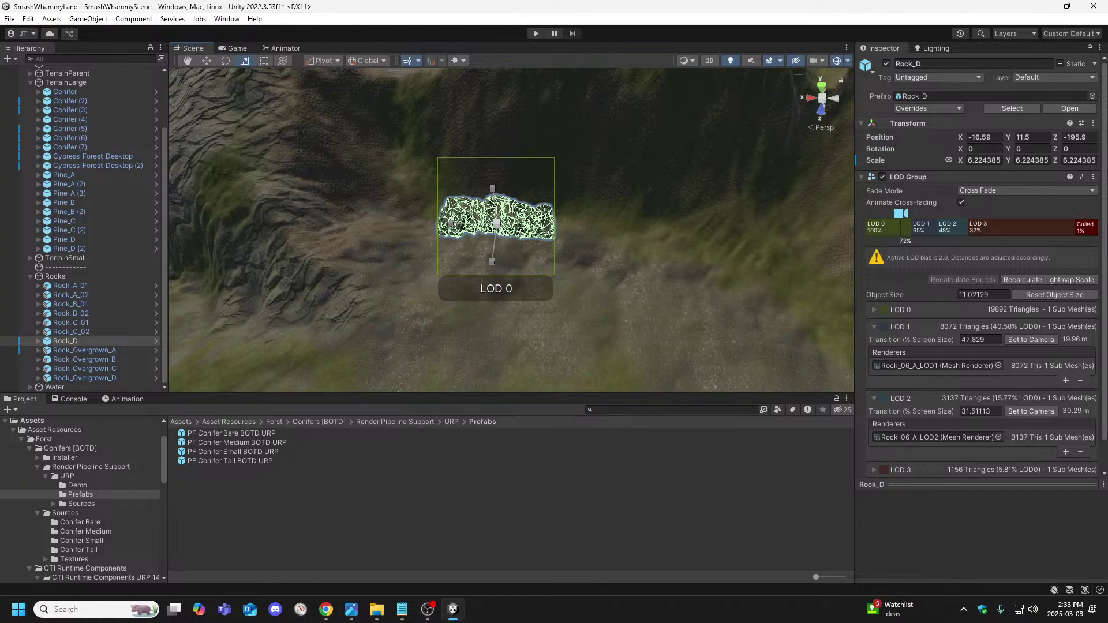
Set Rock_D's uniform scale to 7.916069 and reselect the rock.
{"action": "key", "text": "alt+Tab"}
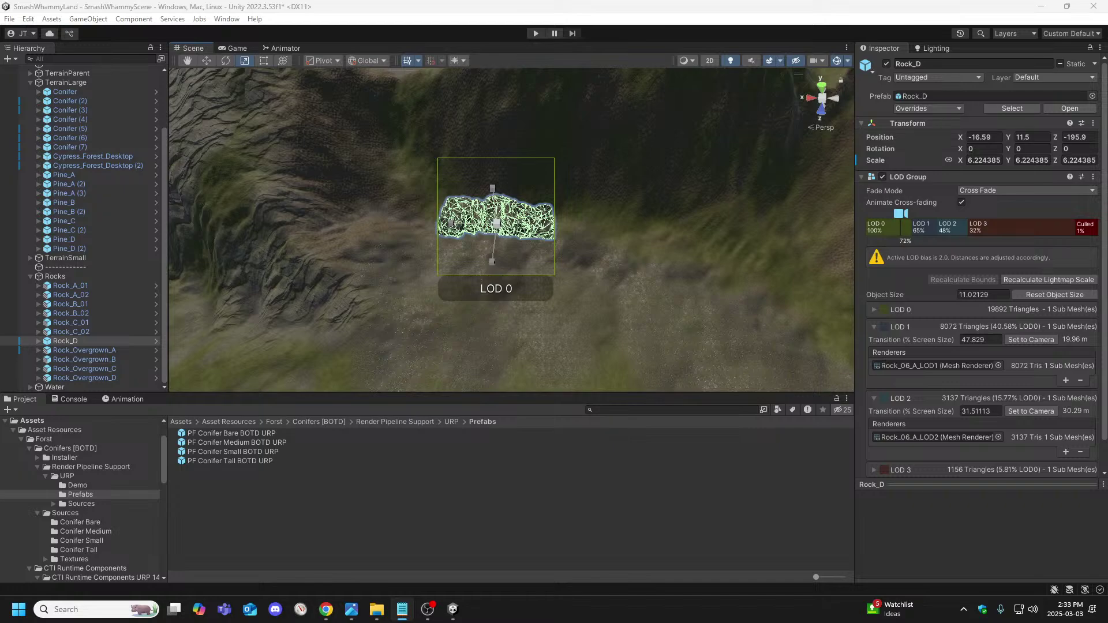
{"action": "left_click", "coordinate": [985, 160]}
{"action": "type", "text": "7.916069"}
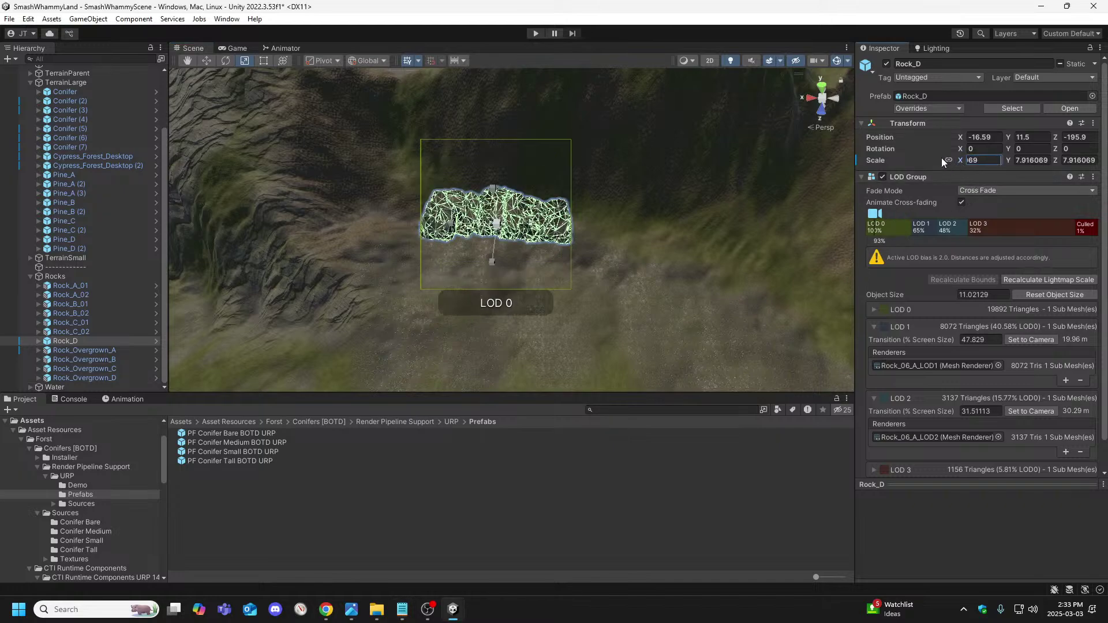
{"action": "left_click", "coordinate": [692, 254]}
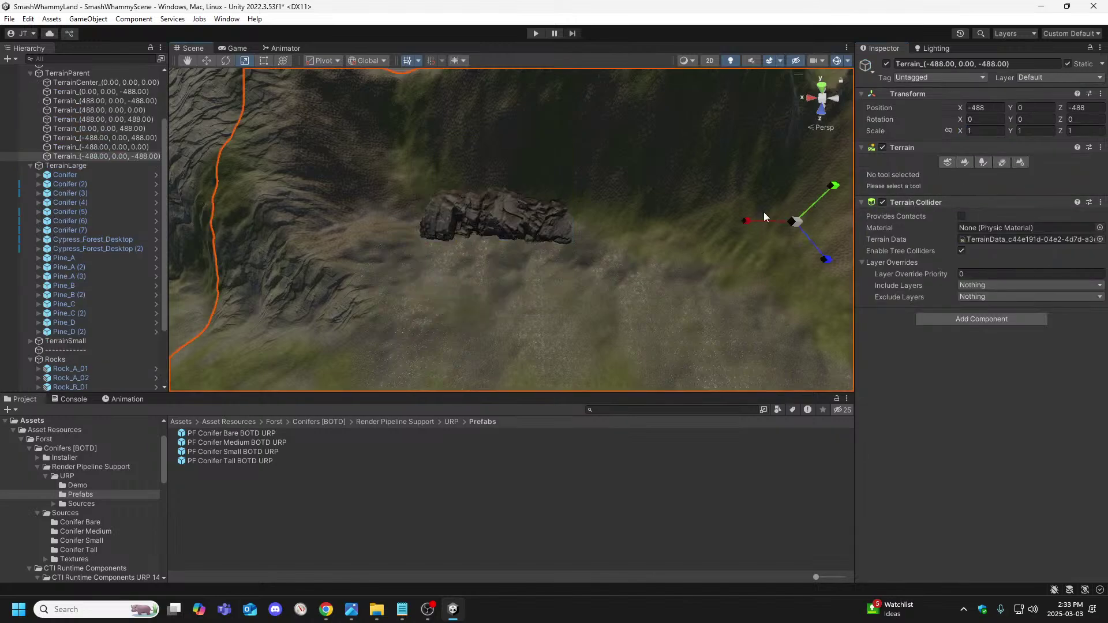
{"action": "left_click", "coordinate": [473, 211]}
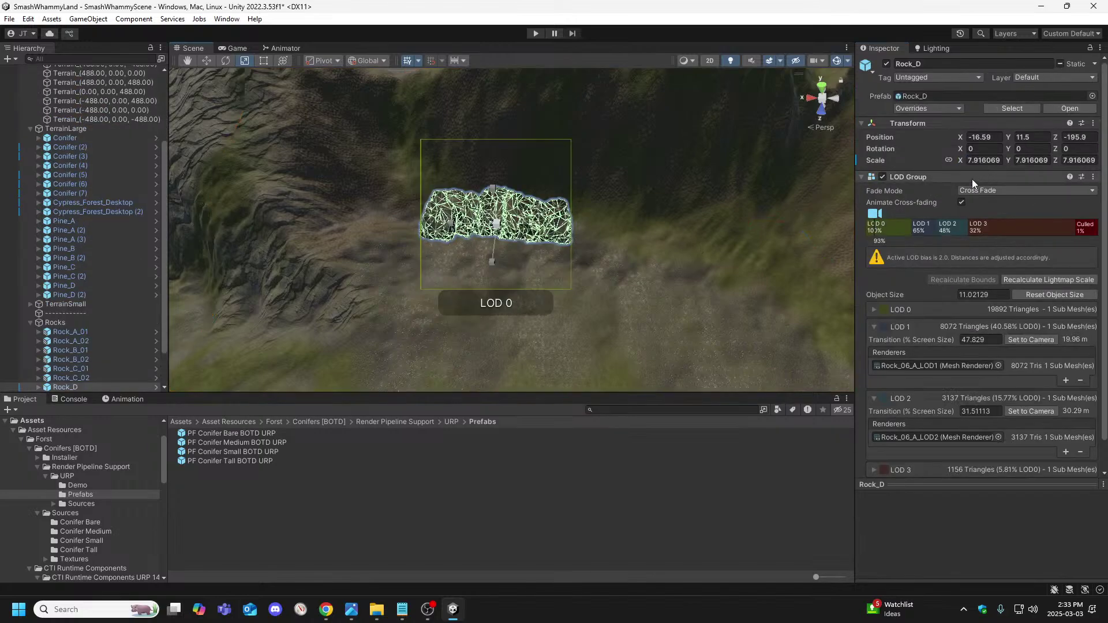
Move Rock_D back against the mountain slope to Z -234.7 and lower it to Y -8.6.
{"action": "left_click", "coordinate": [208, 60]}
{"action": "left_click_drag", "start_coordinate": [498, 269], "coordinate": [498, 225]}
{"action": "right_click_drag", "start_coordinate": [498, 225], "coordinate": [499, 132]}
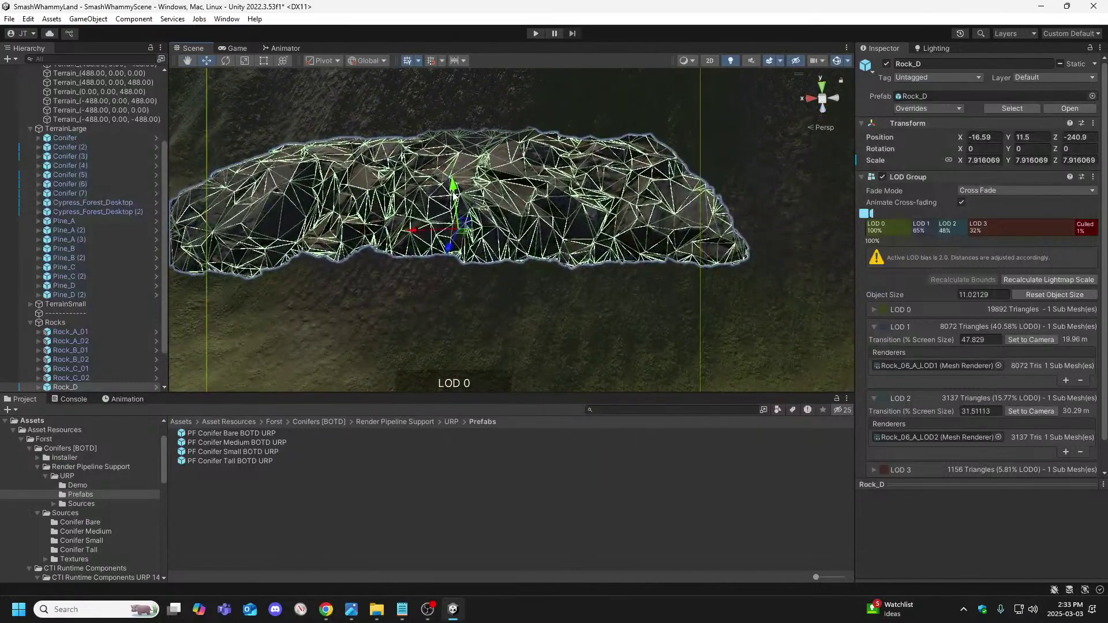
{"action": "left_click_drag", "start_coordinate": [454, 195], "coordinate": [463, 284]}
{"action": "right_click_drag", "start_coordinate": [512, 295], "coordinate": [422, 274]}
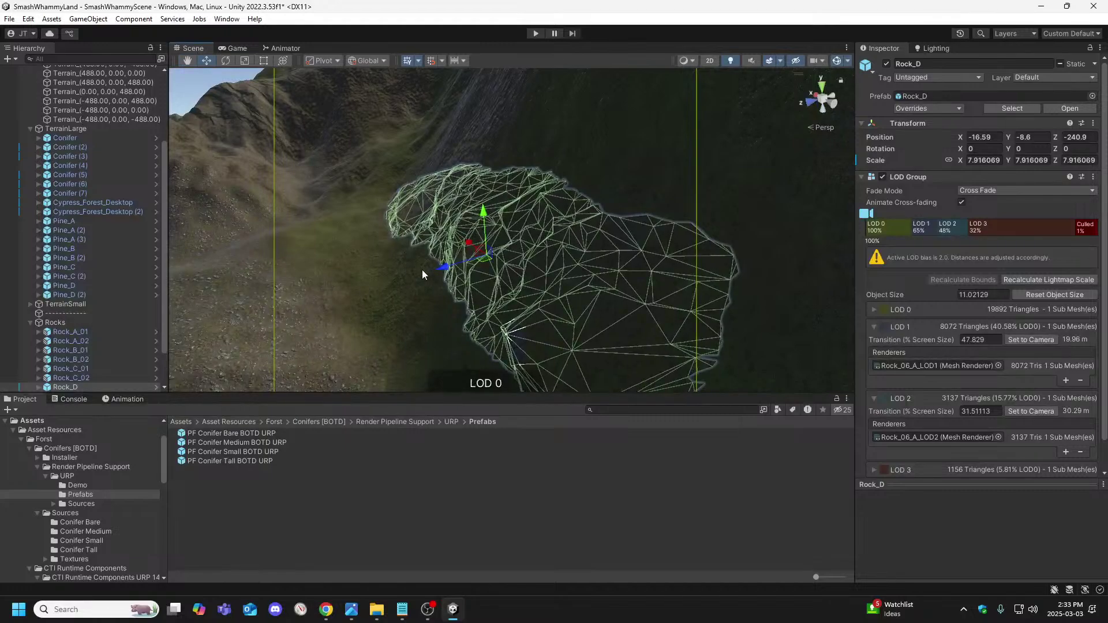
{"action": "mouse_move", "coordinate": [422, 274]}
{"action": "left_mouse_down"}
{"action": "mouse_move", "coordinate": [398, 279]}
{"action": "mouse_move", "coordinate": [411, 276]}
{"action": "left_mouse_up"}
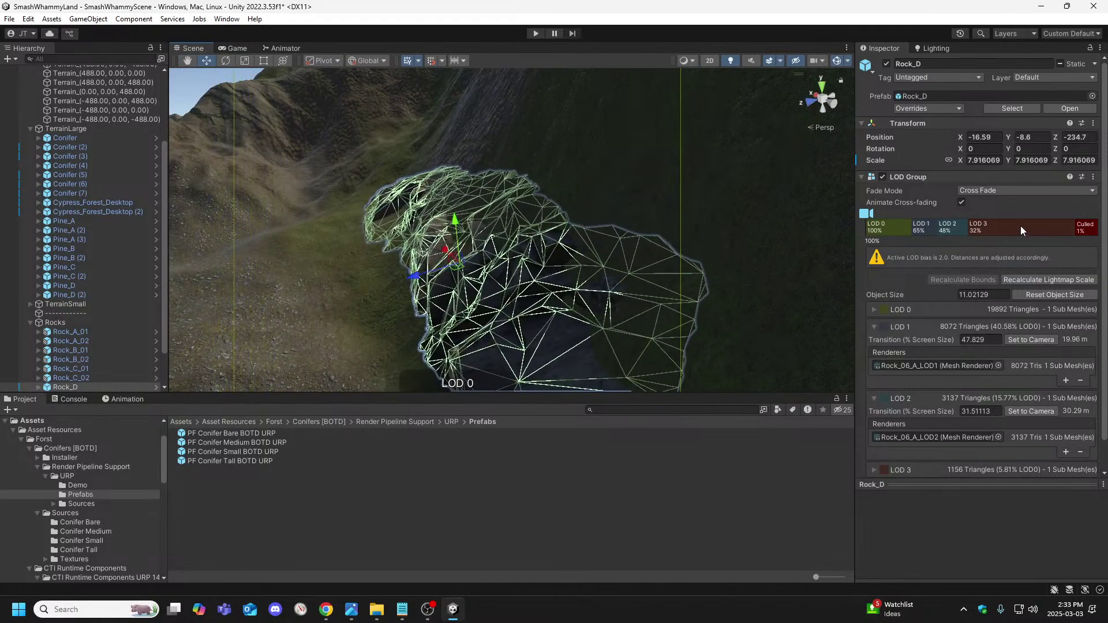
Tilt Rock_D to a rotation of about X 19.7, Y -8.6, Z -4.3 and move it to Z -238.12.
{"action": "left_click", "coordinate": [227, 61]}
{"action": "mouse_move", "coordinate": [458, 263]}
{"action": "right_mouse_down"}
{"action": "mouse_move", "coordinate": [440, 270]}
{"action": "mouse_move", "coordinate": [452, 253]}
{"action": "right_mouse_up"}
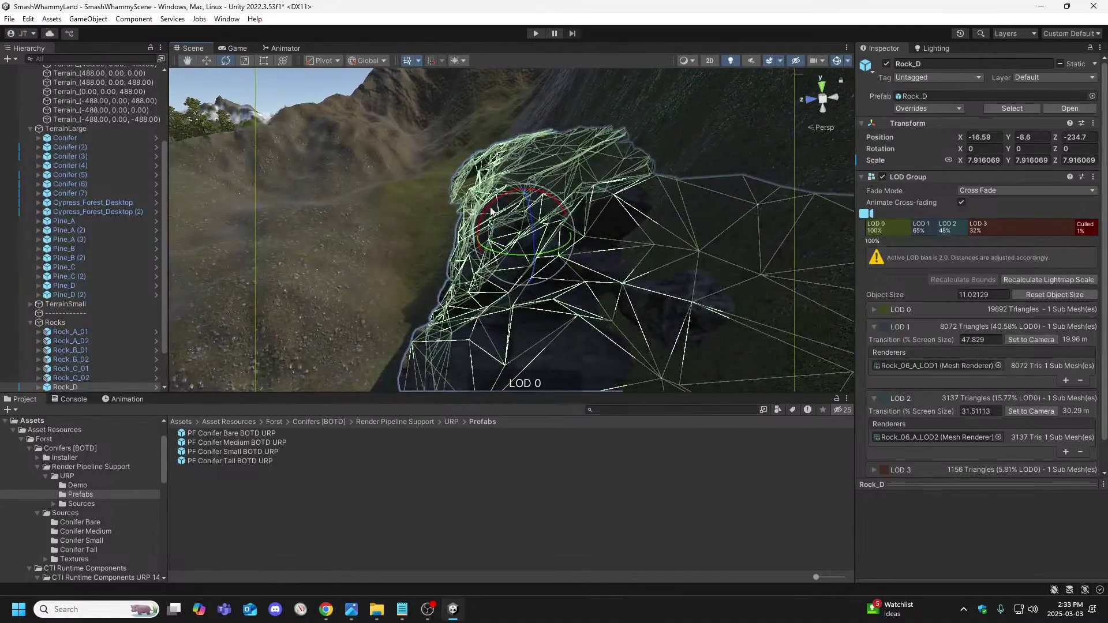
{"action": "left_click_drag", "start_coordinate": [480, 209], "coordinate": [508, 242]}
{"action": "left_click", "coordinate": [206, 61]}
{"action": "key", "text": "a"}
{"action": "right_click_drag", "start_coordinate": [508, 241], "coordinate": [446, 278]}
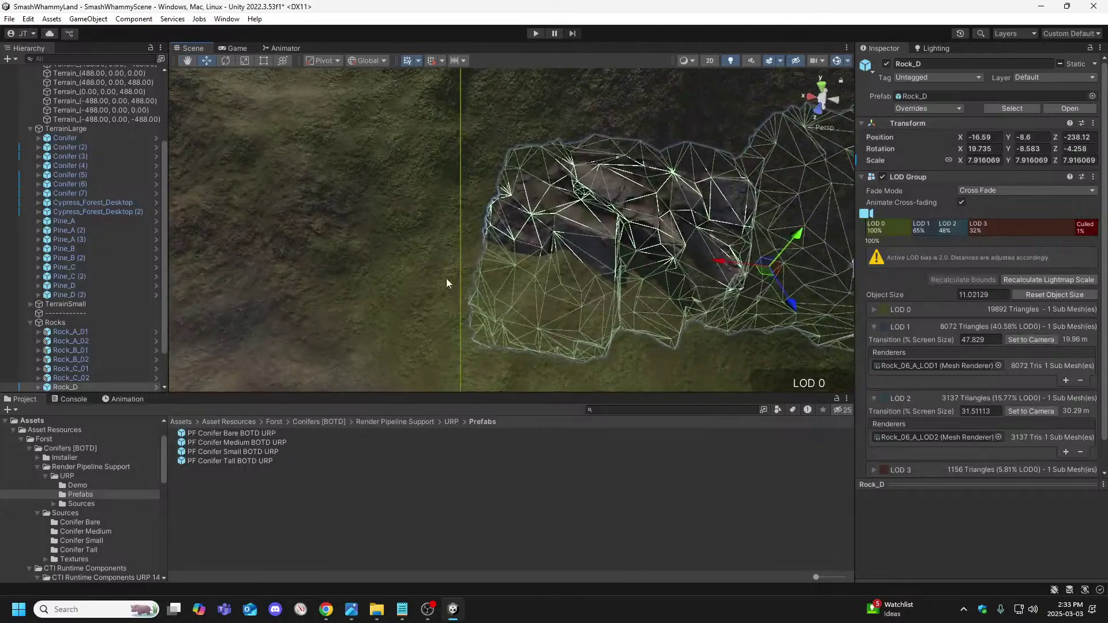
Move Rock_D out of the slope to Z -234.9 and check its fit against the mountain.
{"action": "left_click", "coordinate": [325, 247]}
{"action": "right_click_drag", "start_coordinate": [338, 250], "coordinate": [384, 256]}
{"action": "left_click", "coordinate": [374, 262]}
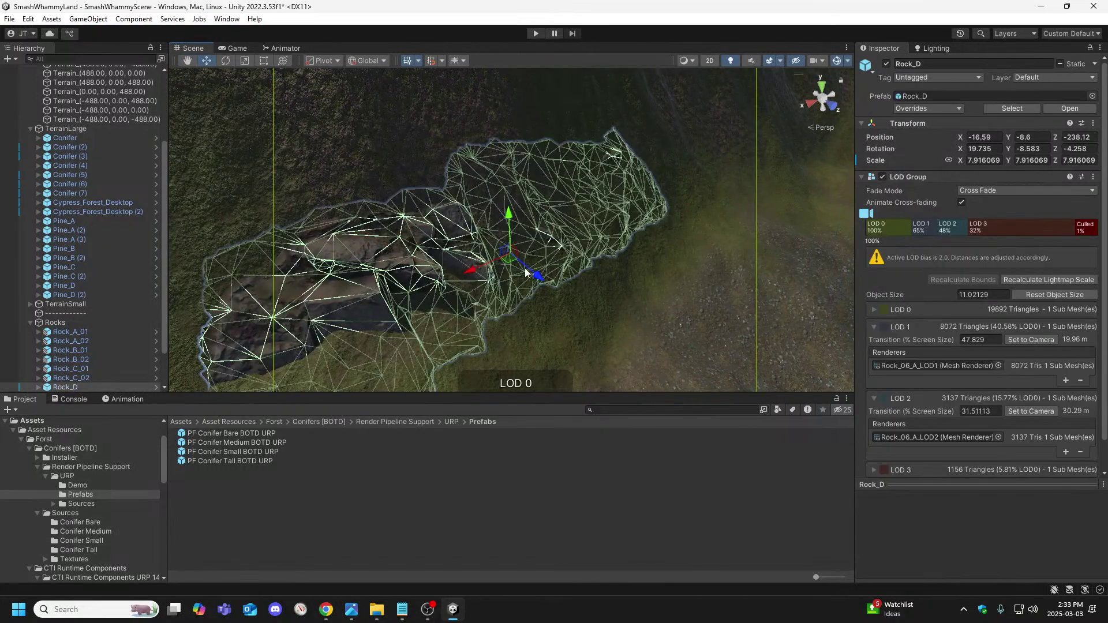
{"action": "left_click_drag", "start_coordinate": [538, 279], "coordinate": [503, 297]}
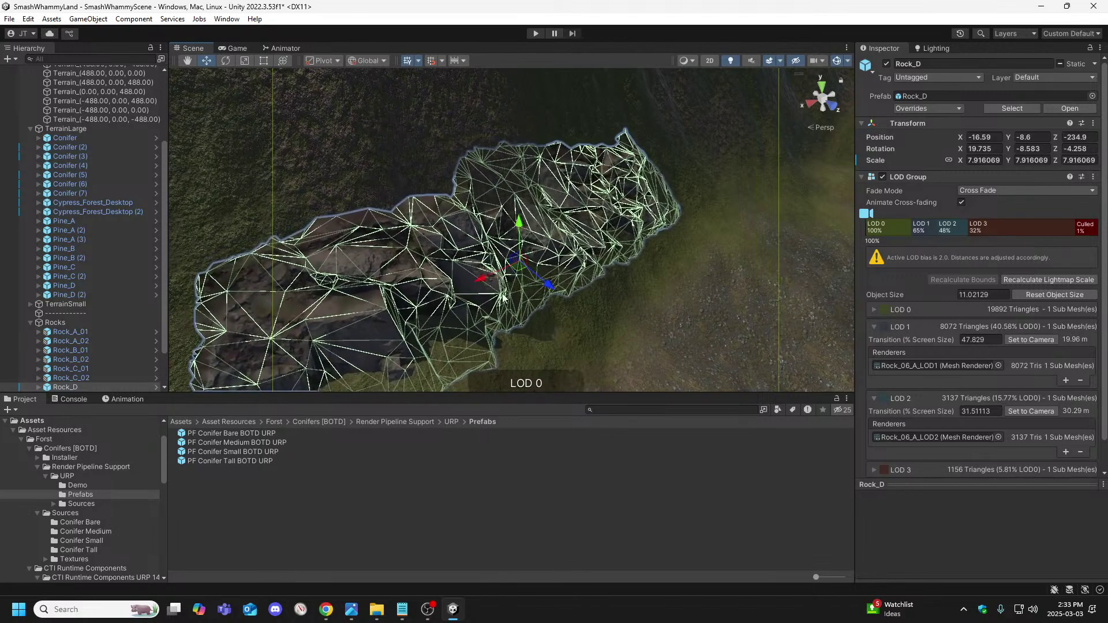
{"action": "left_click", "coordinate": [251, 192]}
{"action": "right_click_drag", "start_coordinate": [252, 191], "coordinate": [137, 187]}
{"action": "left_click", "coordinate": [333, 285]}
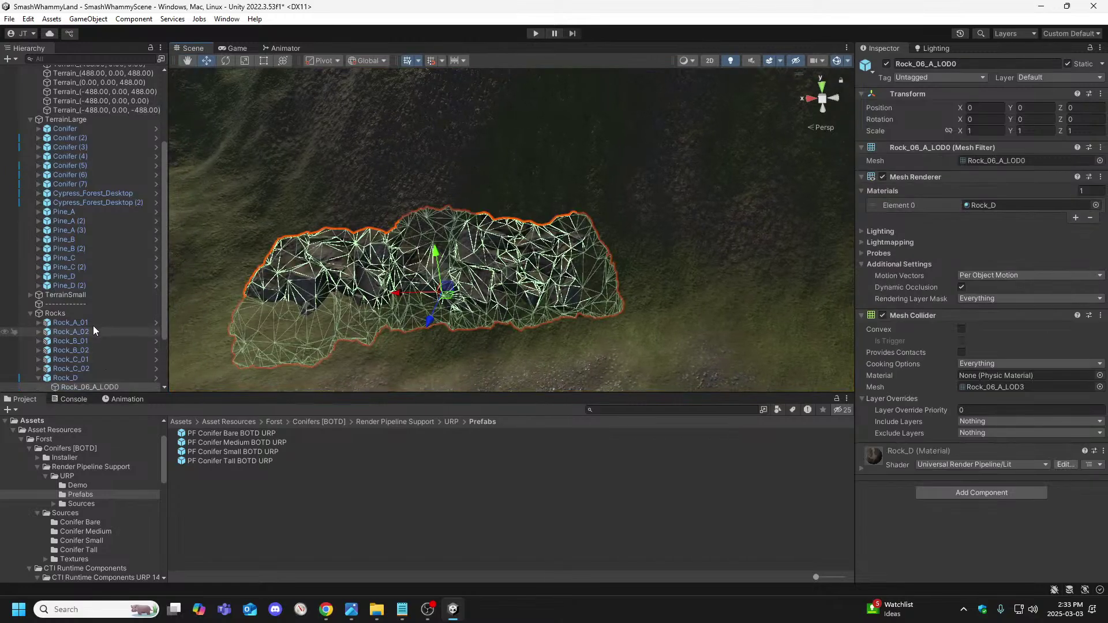
Collapse Rock_D's children, duplicate the rock and rename the copy Rock_D (2).
{"action": "scroll", "coordinate": [92, 326], "scroll_direction": "down", "scroll_amount": 3}
{"action": "left_click", "coordinate": [39, 305]}
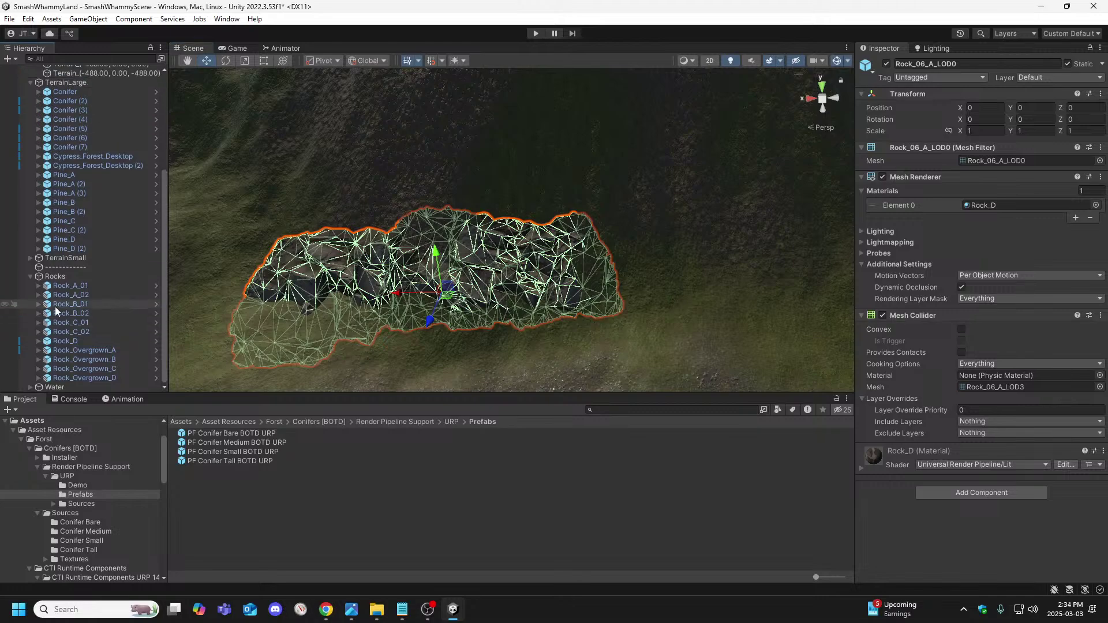
{"action": "right_click", "coordinate": [68, 340]}
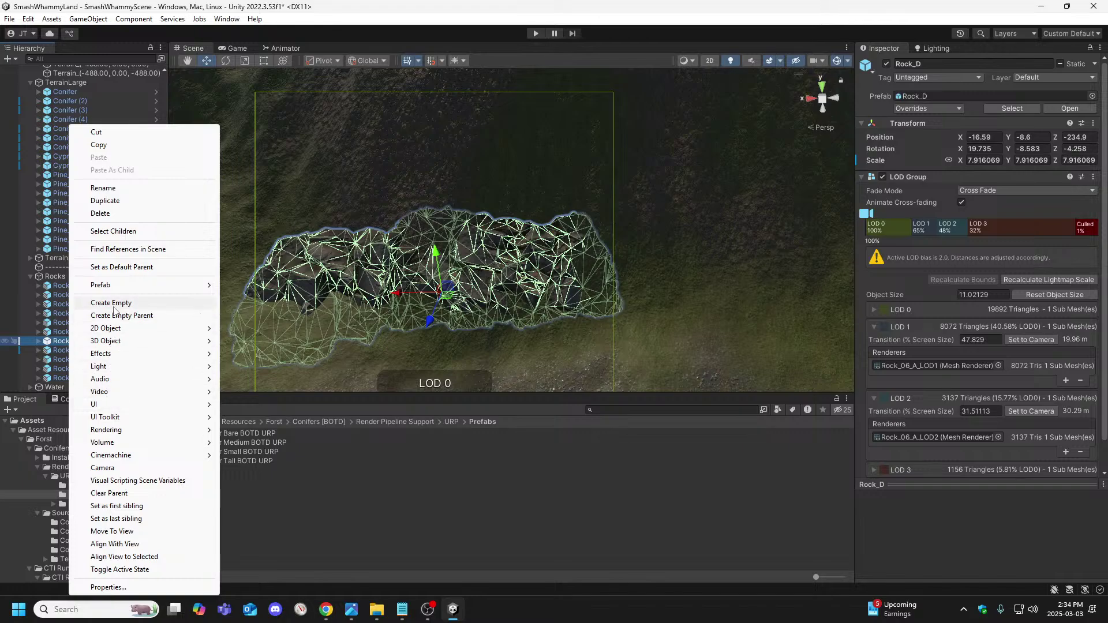
{"action": "left_click", "coordinate": [105, 201]}
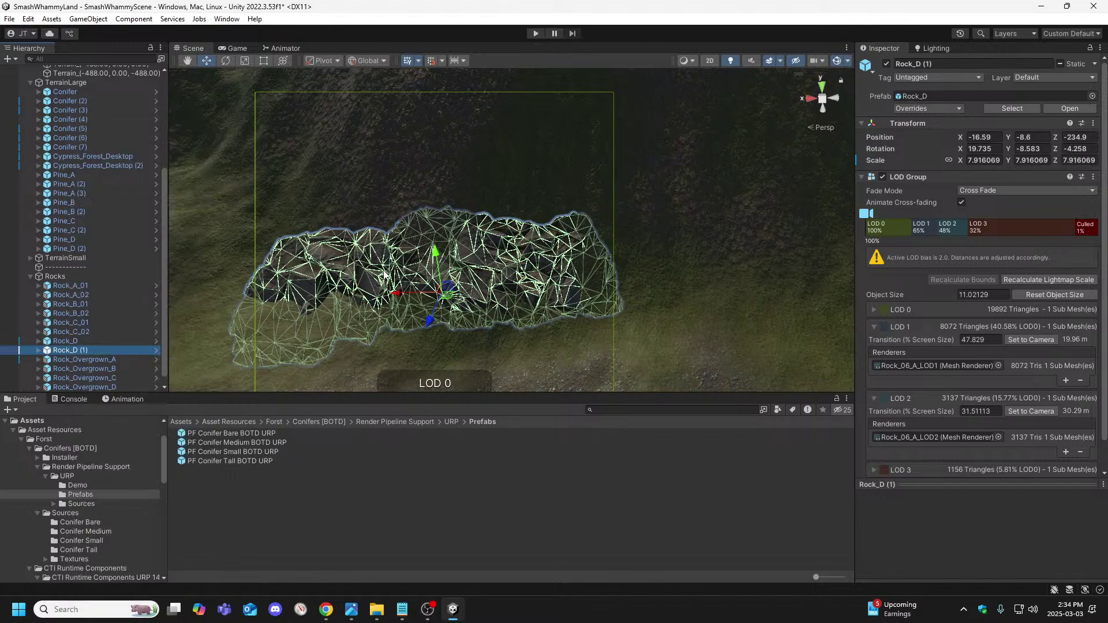
{"action": "right_click", "coordinate": [88, 351]}
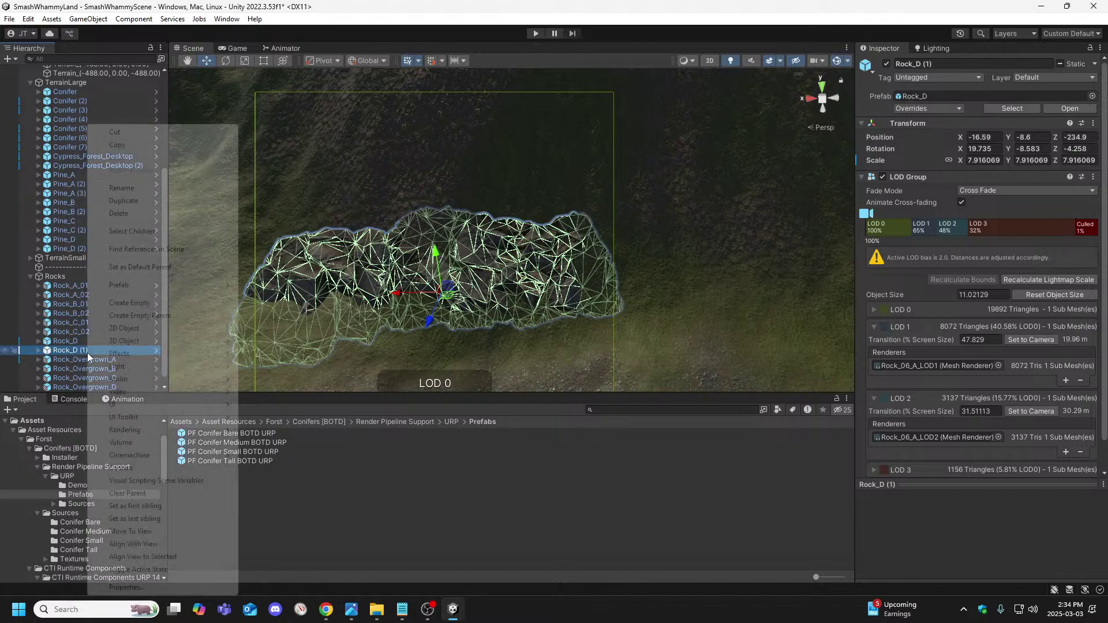
{"action": "left_click", "coordinate": [121, 188]}
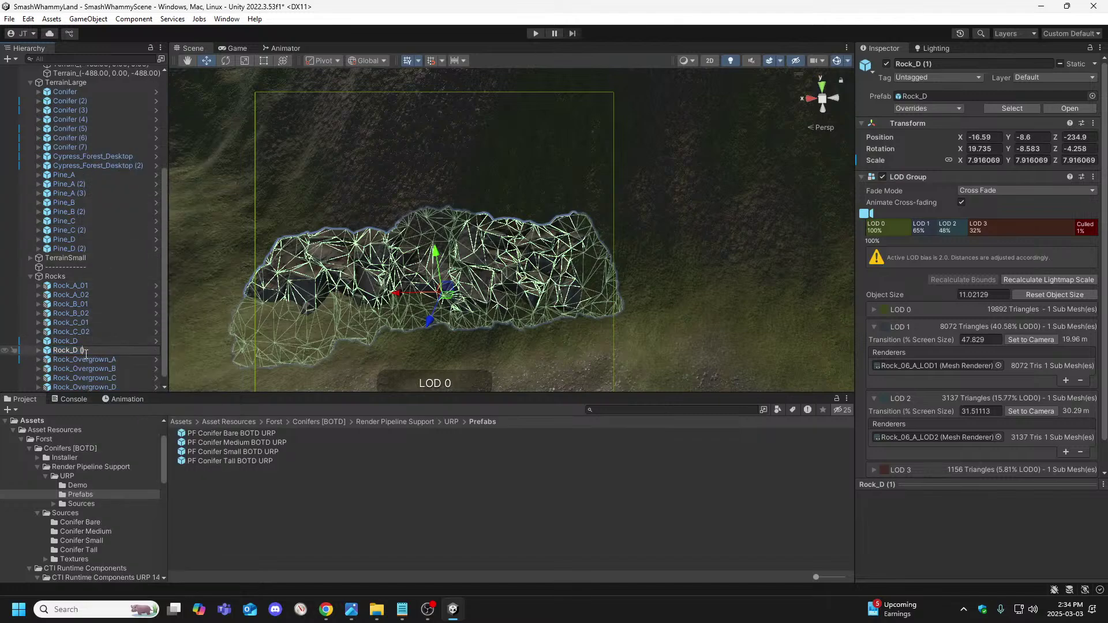
{"action": "key", "text": "Return"}
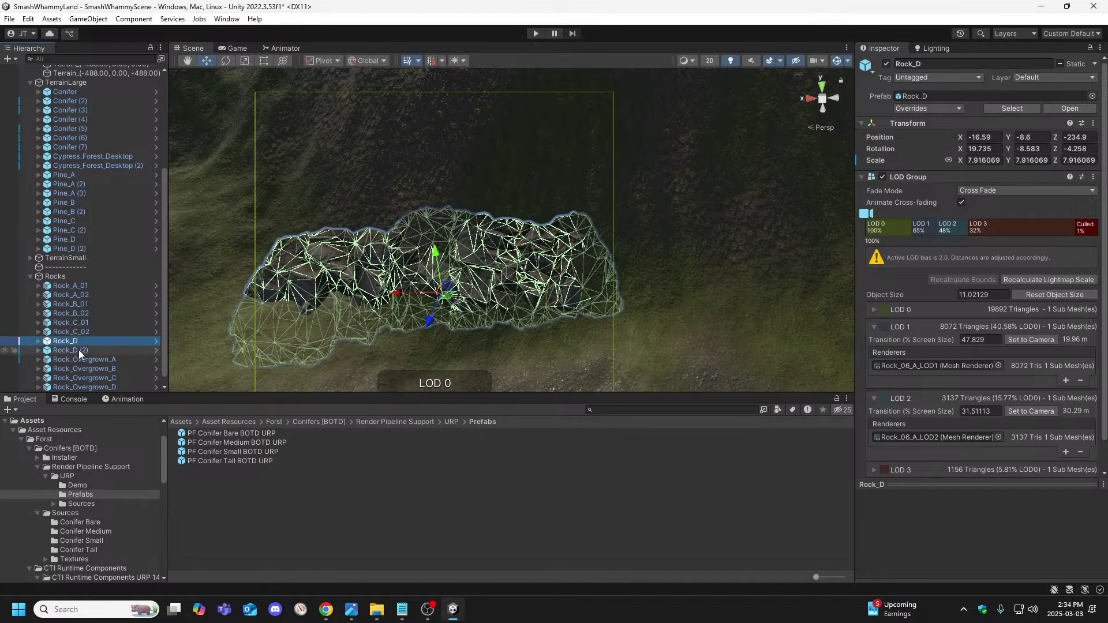
Move Rock_D (2) sideways along the mountain foot to X -101.8.
{"action": "left_click_drag", "start_coordinate": [412, 301], "coordinate": [796, 328]}
{"action": "left_click", "coordinate": [757, 300]}
{"action": "scroll", "coordinate": [758, 300], "scroll_direction": "up", "scroll_amount": 4}
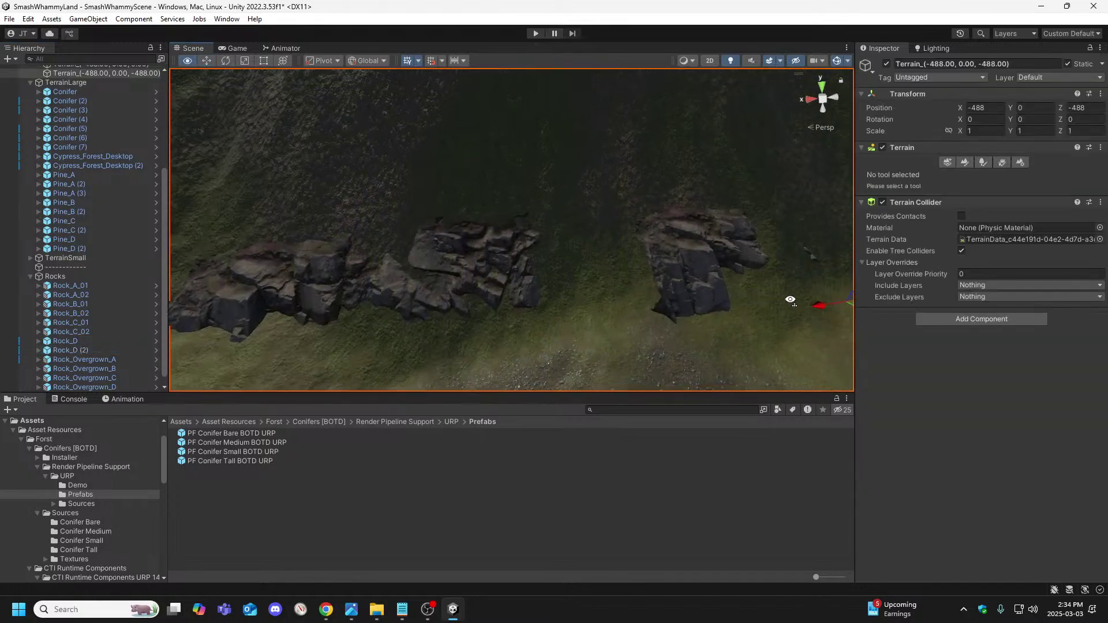
{"action": "left_click", "coordinate": [654, 305]}
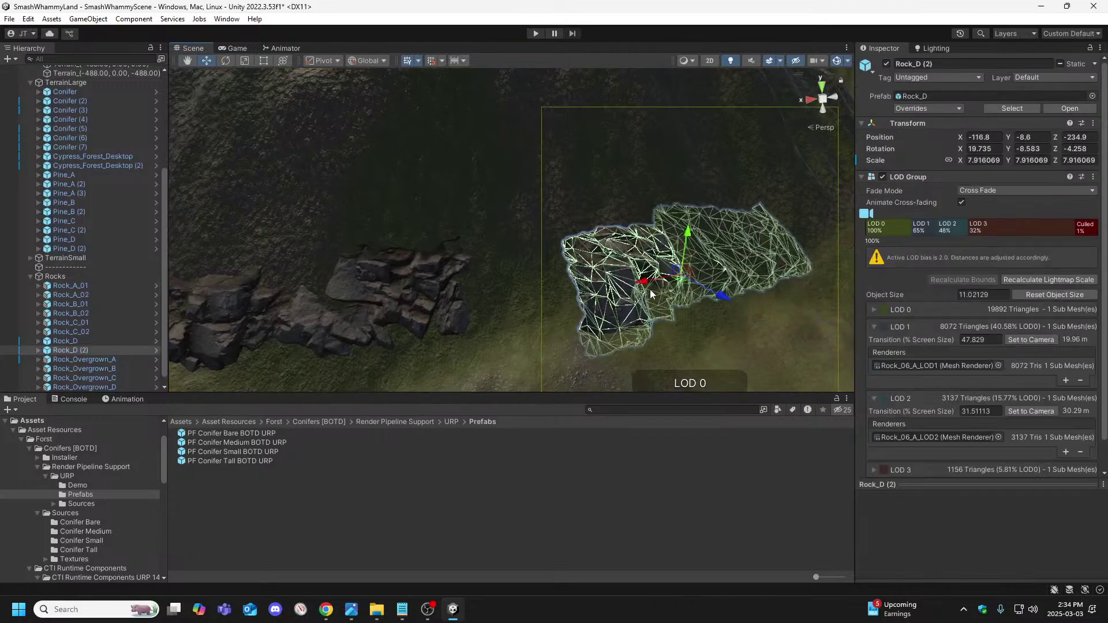
{"action": "left_click_drag", "start_coordinate": [640, 282], "coordinate": [595, 290]}
{"action": "right_click_drag", "start_coordinate": [660, 285], "coordinate": [846, 297]}
Rotate Rock_D (2) to Y 4.857 and move it closer to Rock_D at X -90.7.
{"action": "left_click", "coordinate": [226, 60]}
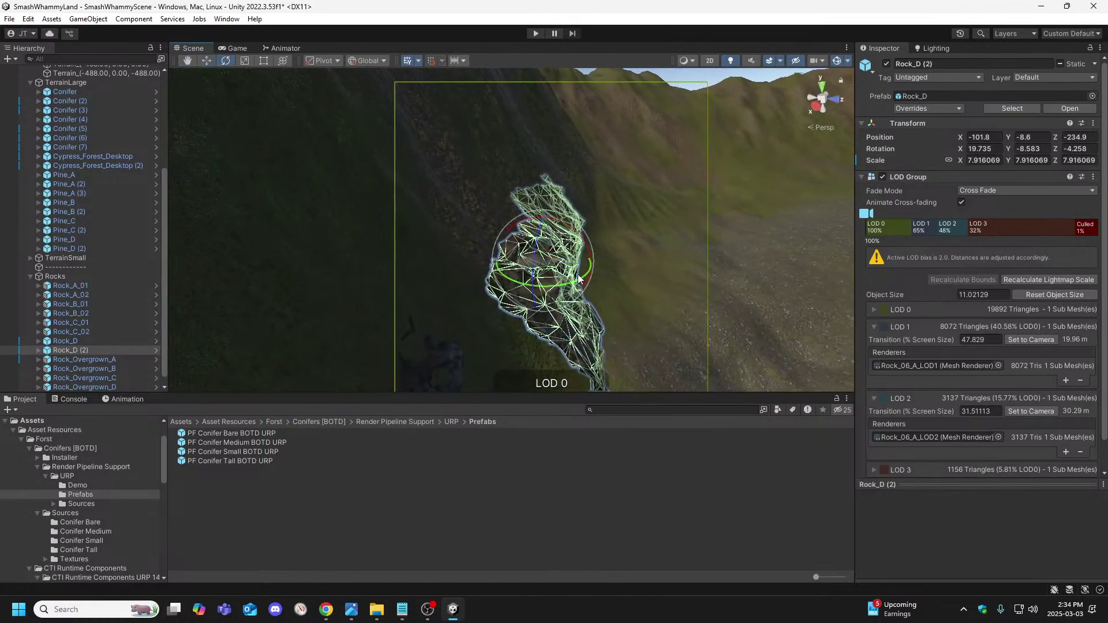
{"action": "left_click_drag", "start_coordinate": [584, 277], "coordinate": [571, 281]}
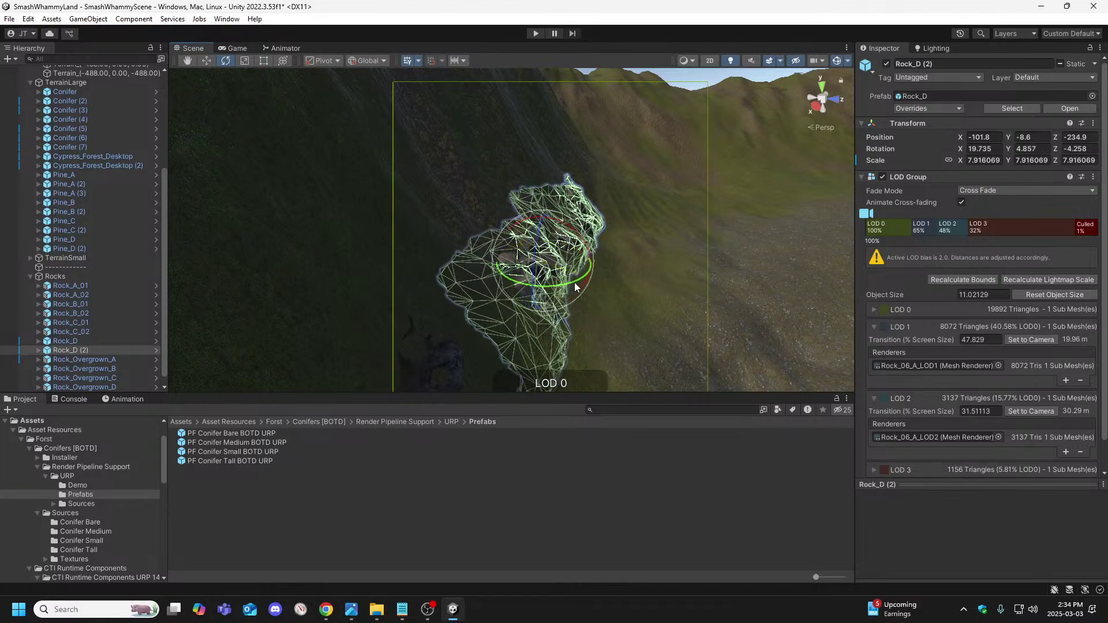
{"action": "right_click_drag", "start_coordinate": [574, 283], "coordinate": [369, 278]}
{"action": "left_click", "coordinate": [208, 61]}
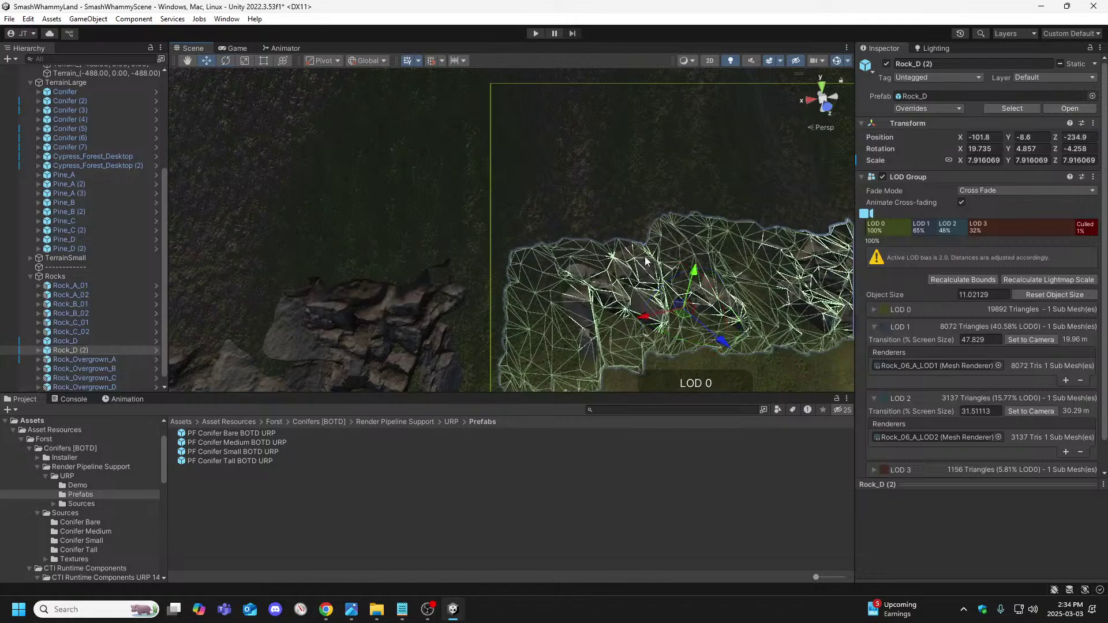
{"action": "left_click_drag", "start_coordinate": [649, 317], "coordinate": [615, 328]}
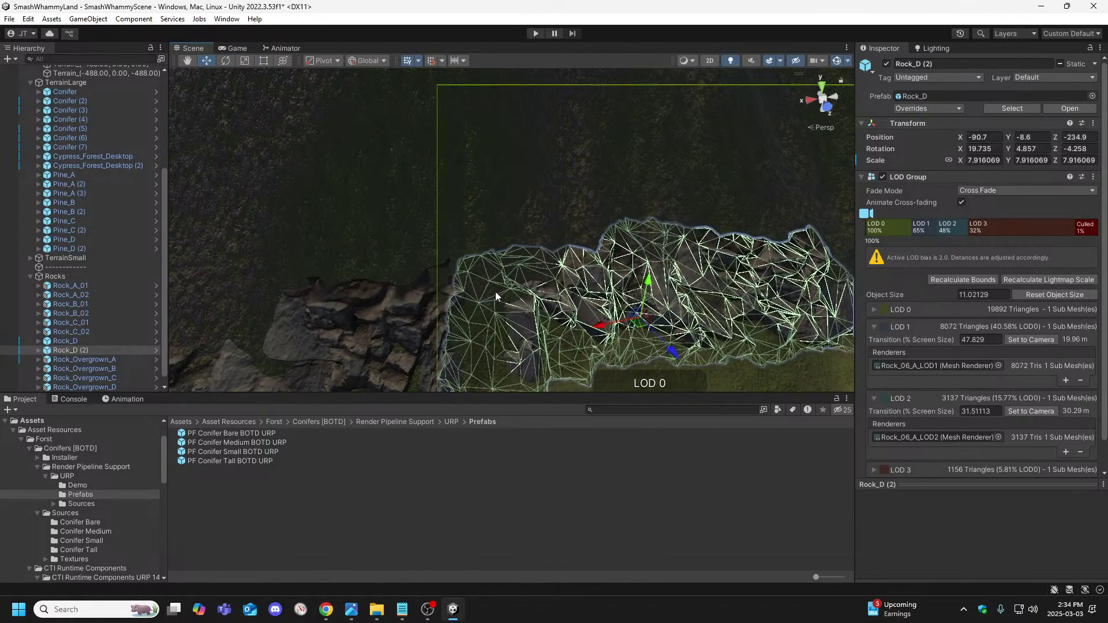
Move the Rock_06_A_LOD0 mesh inside Rock_D to local position 0.04, 0.12, 0.31, towards the gap between the rocks.
{"action": "right_click_drag", "start_coordinate": [495, 295], "coordinate": [433, 292]}
{"action": "left_click", "coordinate": [463, 308]}
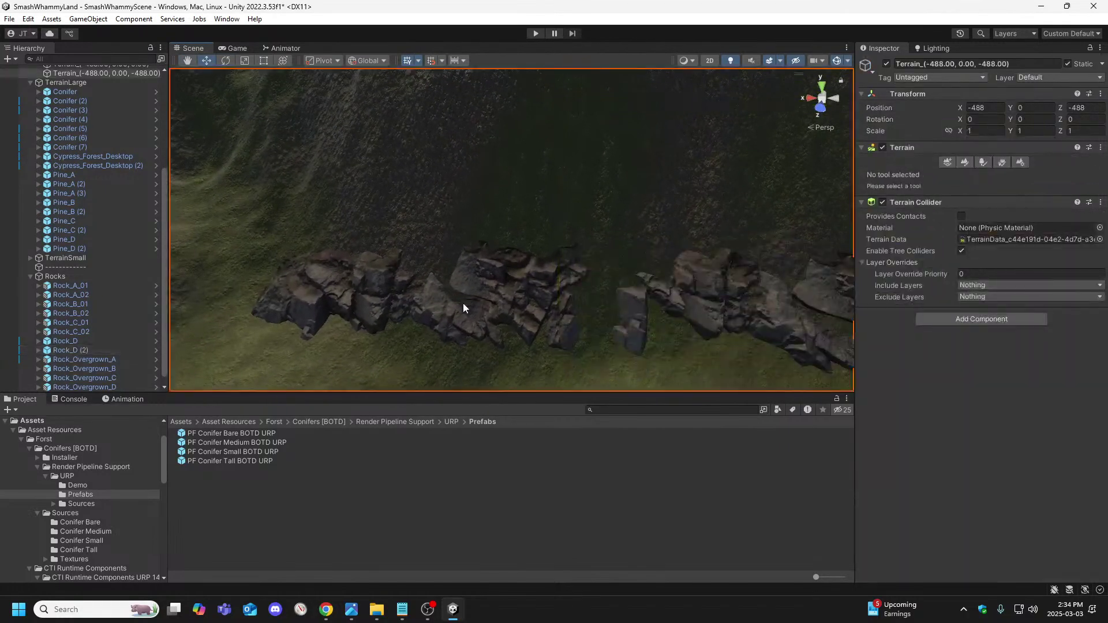
{"action": "left_click", "coordinate": [483, 311]}
{"action": "left_click_drag", "start_coordinate": [428, 345], "coordinate": [422, 361]}
{"action": "left_click", "coordinate": [658, 214]}
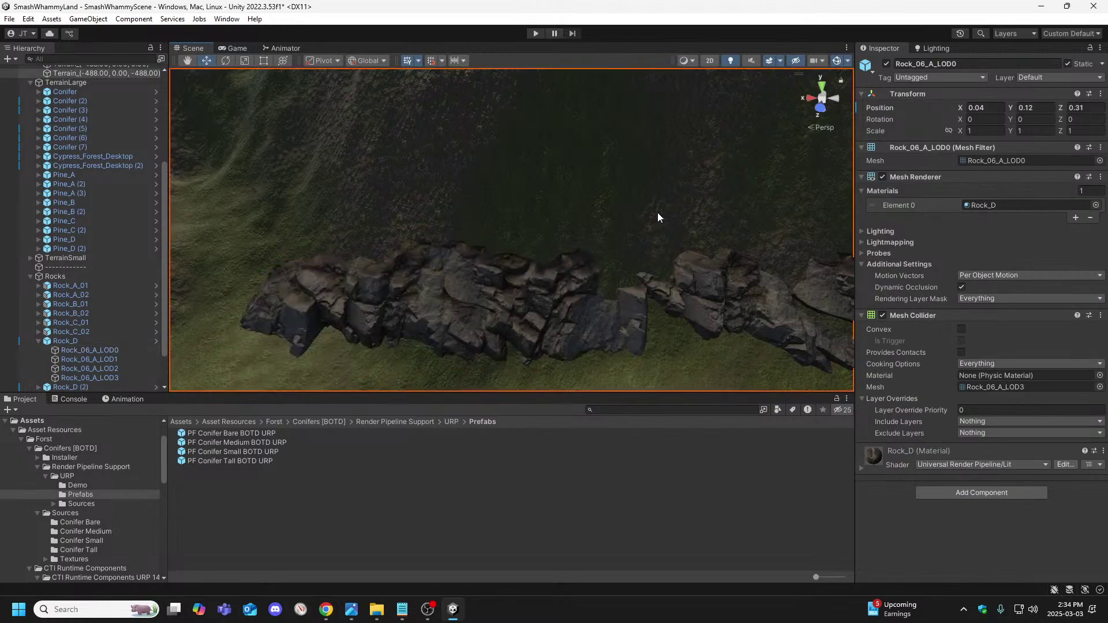
Move Rock_D (2) forward out of the slope to Z -230.1.
{"action": "right_click_drag", "start_coordinate": [658, 214], "coordinate": [712, 242]}
{"action": "left_click", "coordinate": [665, 263]}
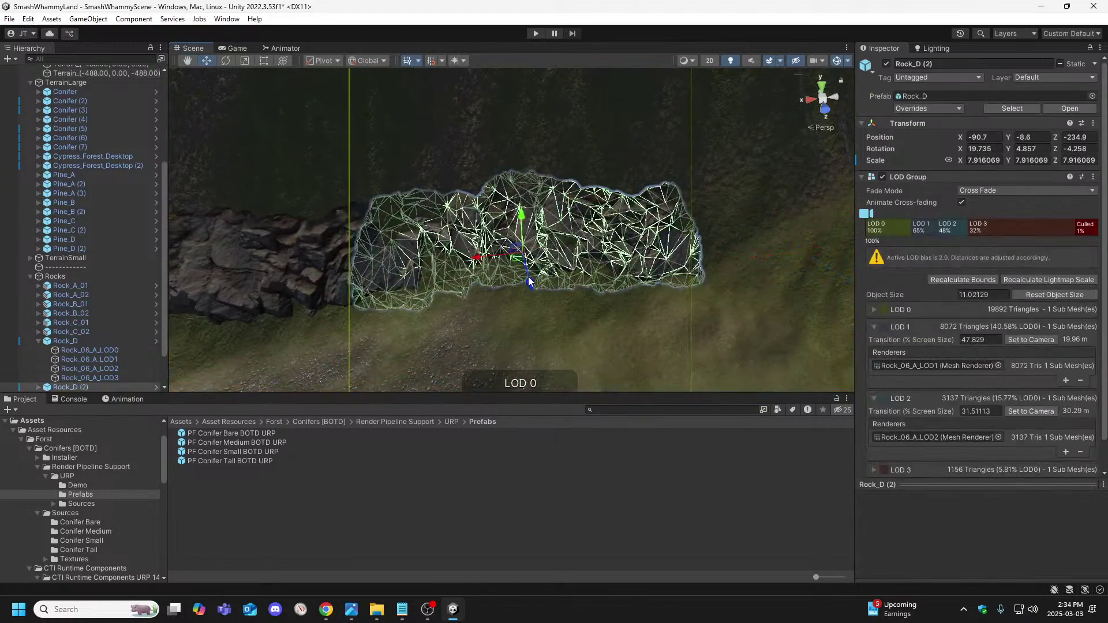
{"action": "left_click_drag", "start_coordinate": [528, 277], "coordinate": [530, 292]}
{"action": "left_click", "coordinate": [445, 166]}
{"action": "right_click_drag", "start_coordinate": [445, 166], "coordinate": [448, 223]}
Scale the Rock_06_A_LOD0 mesh inside Rock_D (2) uniformly to 1.1679 and move it to local position -1.91, -0.2, -0.15.
{"action": "left_click", "coordinate": [465, 242]}
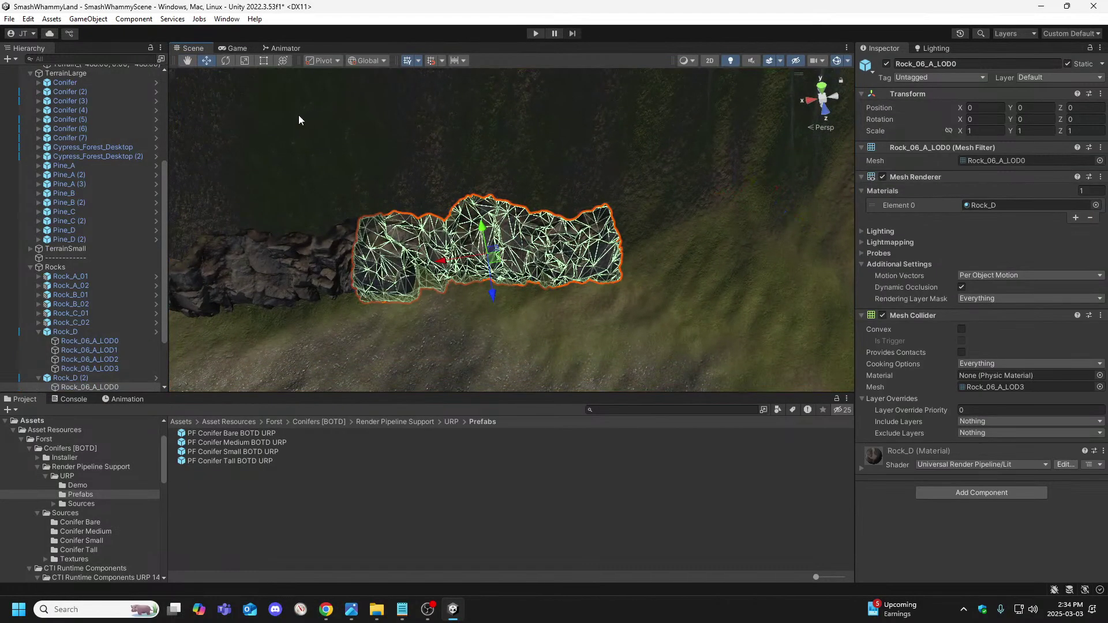
{"action": "left_click", "coordinate": [245, 61]}
{"action": "mouse_move", "coordinate": [488, 254]}
{"action": "left_mouse_down"}
{"action": "mouse_move", "coordinate": [482, 285]}
{"action": "mouse_move", "coordinate": [461, 267]}
{"action": "mouse_move", "coordinate": [501, 262]}
{"action": "mouse_move", "coordinate": [491, 260]}
{"action": "left_mouse_up"}
{"action": "left_click", "coordinate": [206, 60]}
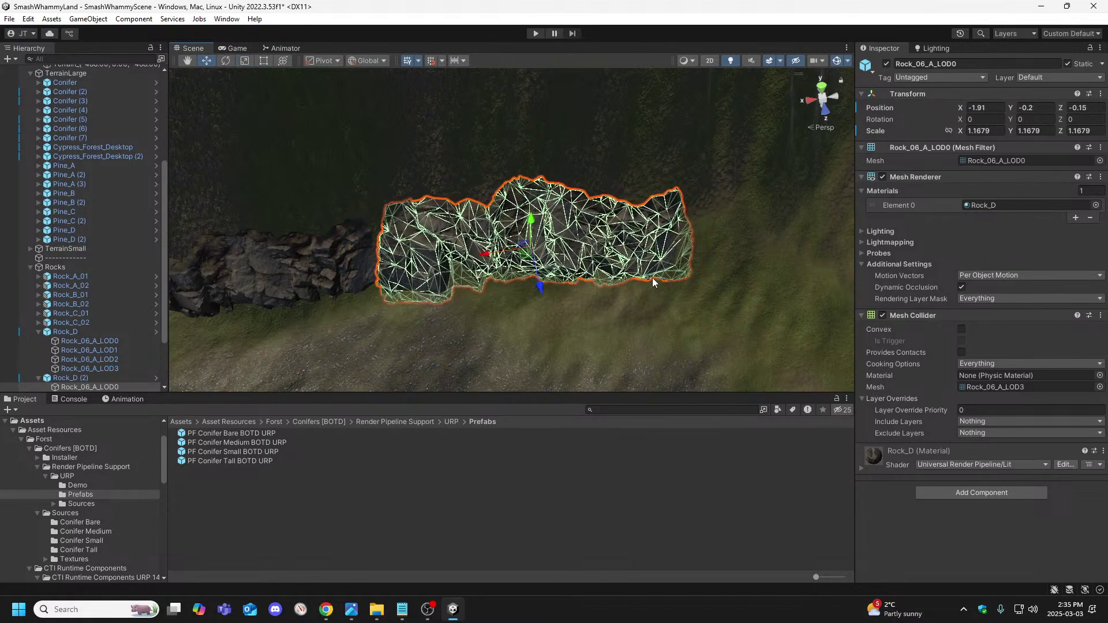
{"action": "left_click", "coordinate": [611, 145]}
Rotate Rock_D (2) to X 21.113, Y 3.458, Z -4.707 so it follows the mountain slope.
{"action": "right_click_drag", "start_coordinate": [610, 146], "coordinate": [438, 179]}
{"action": "left_click", "coordinate": [435, 216]}
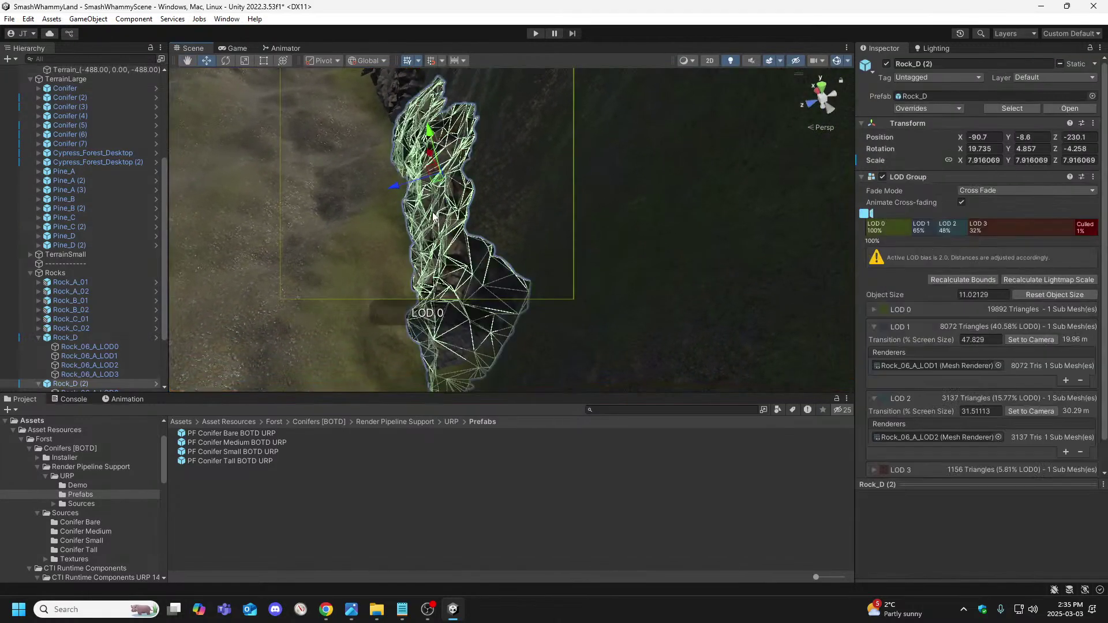
{"action": "left_click", "coordinate": [233, 66]}
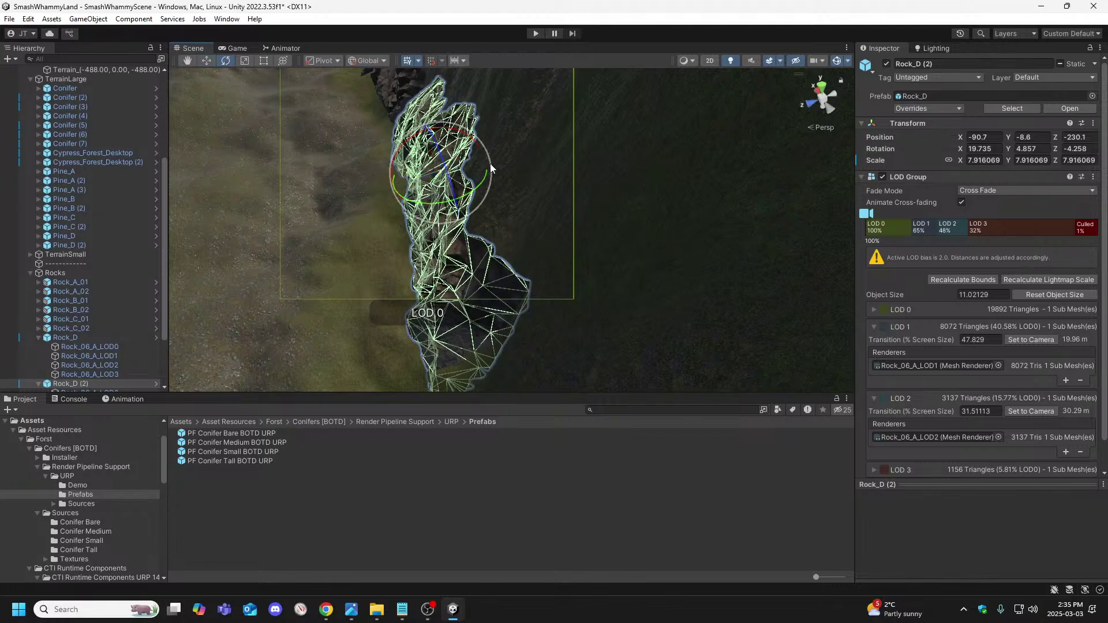
{"action": "left_click_drag", "start_coordinate": [491, 164], "coordinate": [494, 168]}
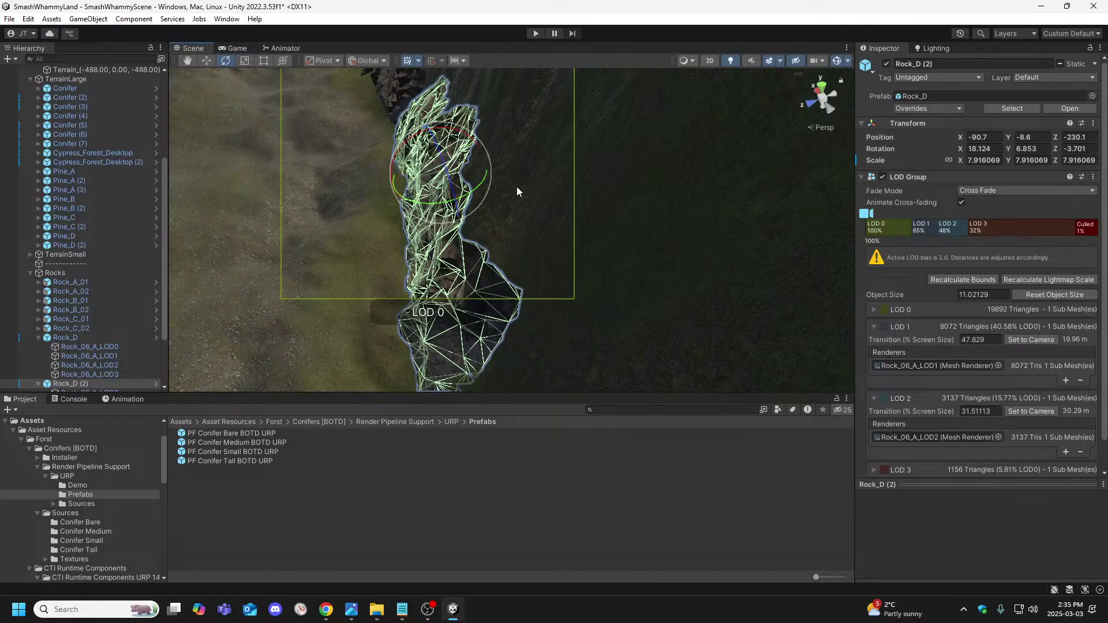
{"action": "right_click_drag", "start_coordinate": [517, 186], "coordinate": [496, 165]}
{"action": "mouse_move", "coordinate": [468, 152]}
{"action": "left_mouse_down"}
{"action": "mouse_move", "coordinate": [467, 161]}
{"action": "mouse_move", "coordinate": [471, 149]}
{"action": "left_mouse_up"}
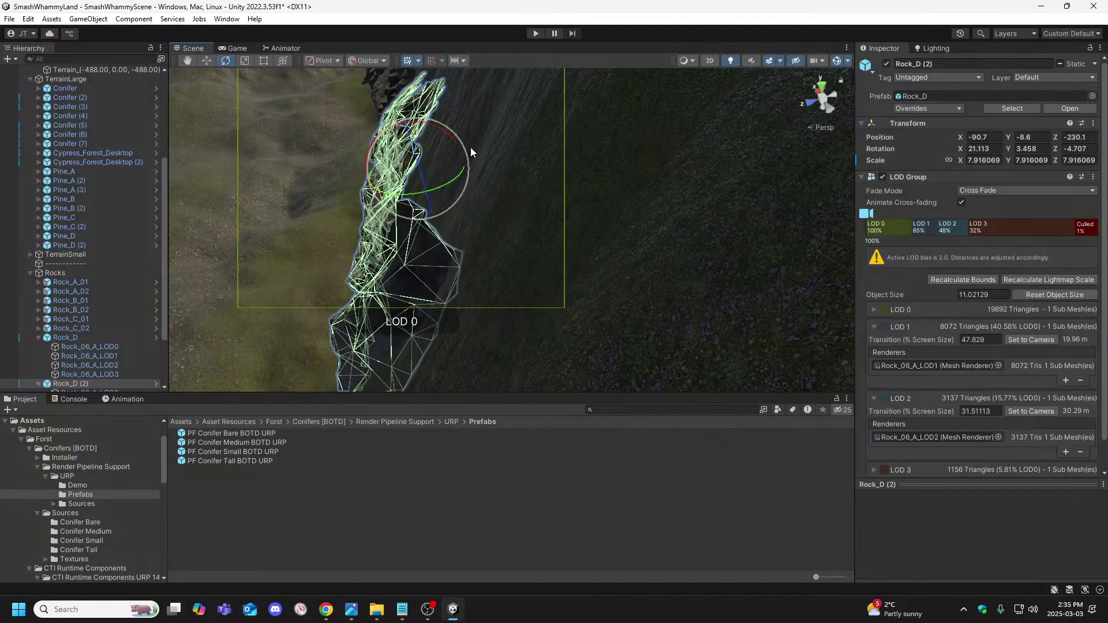
Undo the last rotation of Rock_D (2) and rotate it to X 9.061, Y 4.629, Z -5.171 instead.
{"action": "key", "text": "ctrl+z"}
{"action": "right_click_drag", "start_coordinate": [437, 195], "coordinate": [441, 180]}
{"action": "mouse_move", "coordinate": [444, 162]}
{"action": "left_mouse_down"}
{"action": "mouse_move", "coordinate": [452, 167]}
{"action": "mouse_move", "coordinate": [437, 173]}
{"action": "left_mouse_up"}
{"action": "right_click_drag", "start_coordinate": [437, 169], "coordinate": [649, 199]}
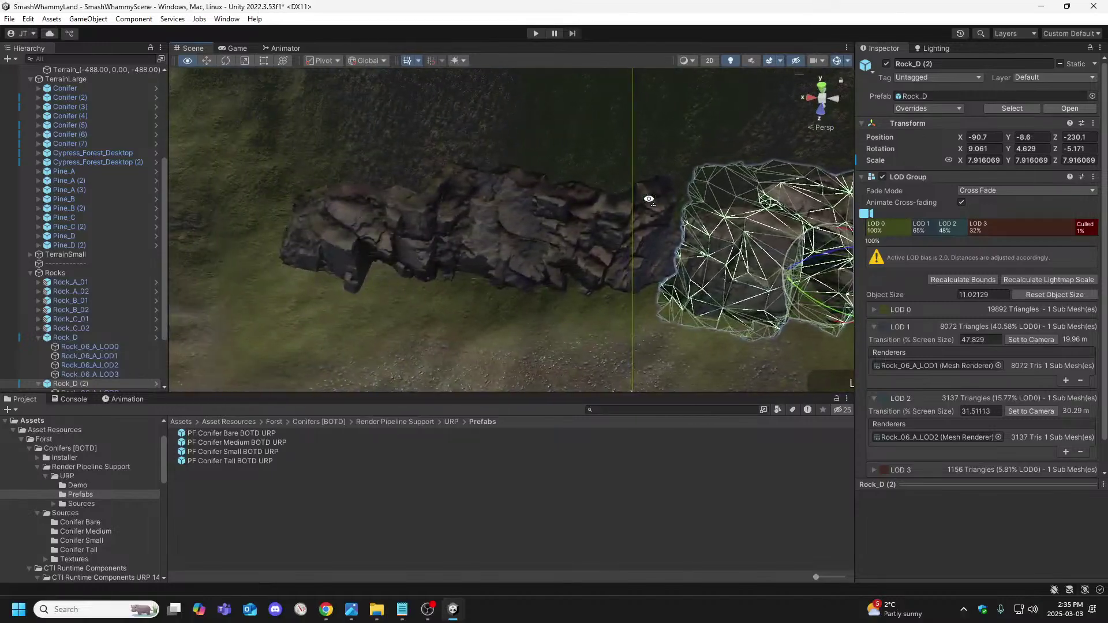
Rotate the neighbouring Rock_D to X 13.784, Y -8.316, Z -3.335 so it leans into the mountain slope.
{"action": "left_click", "coordinate": [459, 246]}
{"action": "right_click_drag", "start_coordinate": [460, 247], "coordinate": [538, 258]}
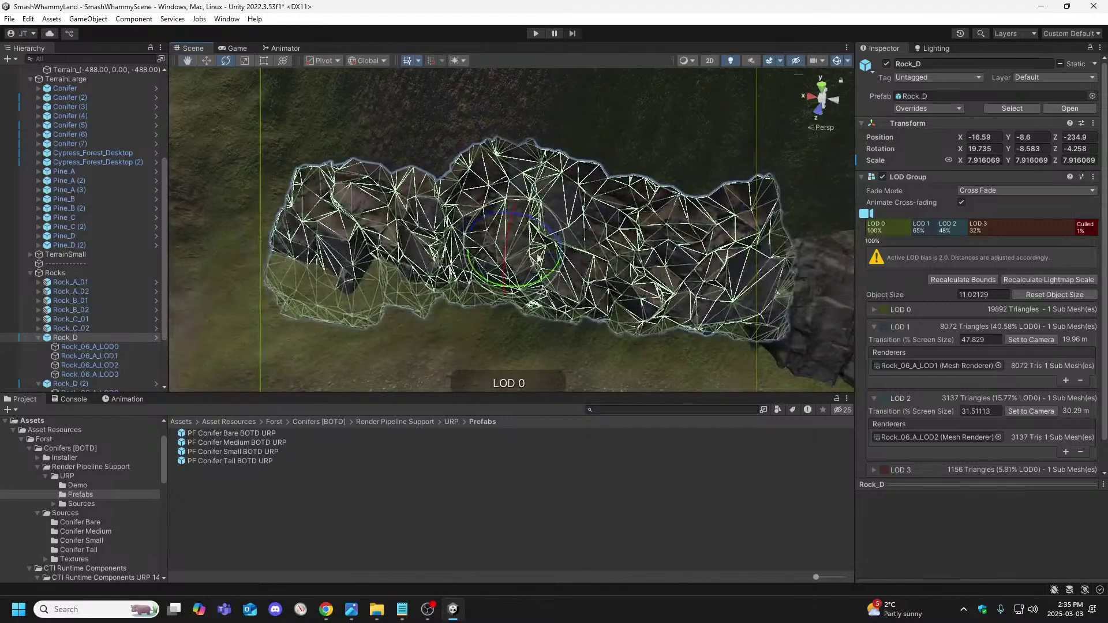
{"action": "left_click_drag", "start_coordinate": [508, 238], "coordinate": [514, 228]}
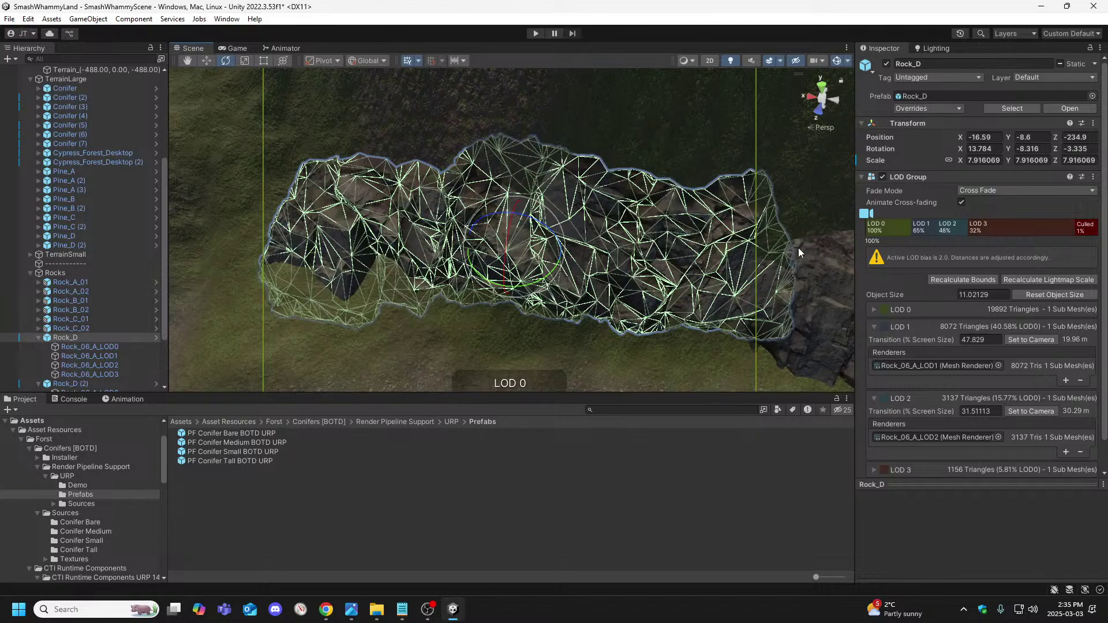
Select the terrain tile behind the rocks and switch to the Move tool.
{"action": "left_click", "coordinate": [810, 261]}
{"action": "left_click", "coordinate": [599, 270]}
{"action": "right_click_drag", "start_coordinate": [599, 270], "coordinate": [652, 261]}
{"action": "left_click", "coordinate": [632, 94]}
{"action": "right_click_drag", "start_coordinate": [631, 94], "coordinate": [745, 139]}
{"action": "left_click", "coordinate": [206, 60]}
{"action": "right_click_drag", "start_coordinate": [242, 99], "coordinate": [264, 107]}
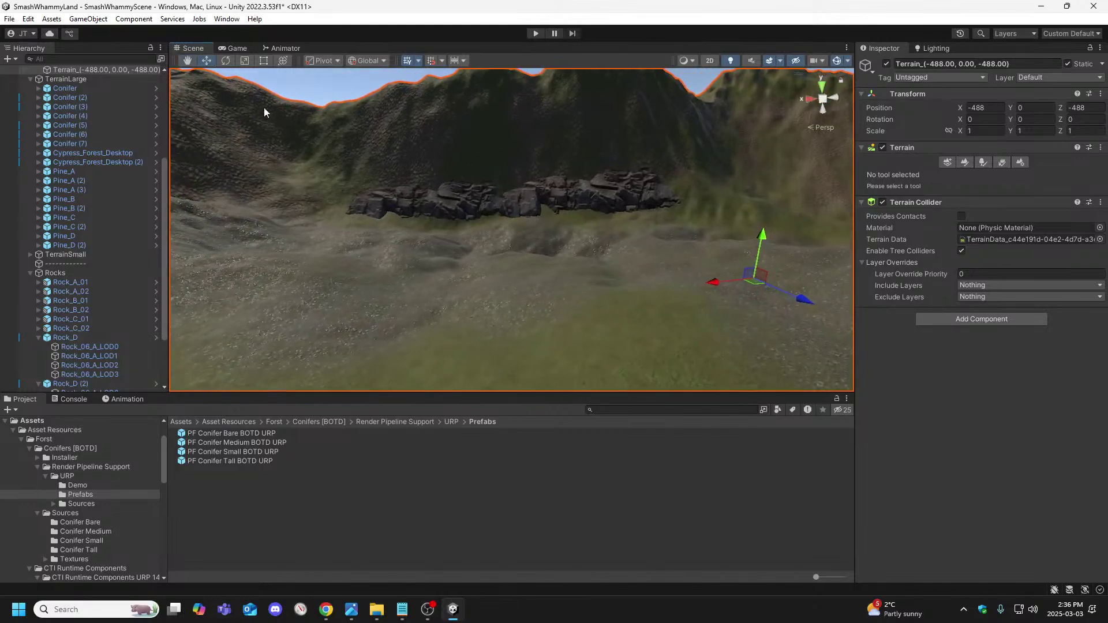
Run the scene in play mode and hide the Statistics overlay in the Game view.
{"action": "left_click", "coordinate": [536, 33]}
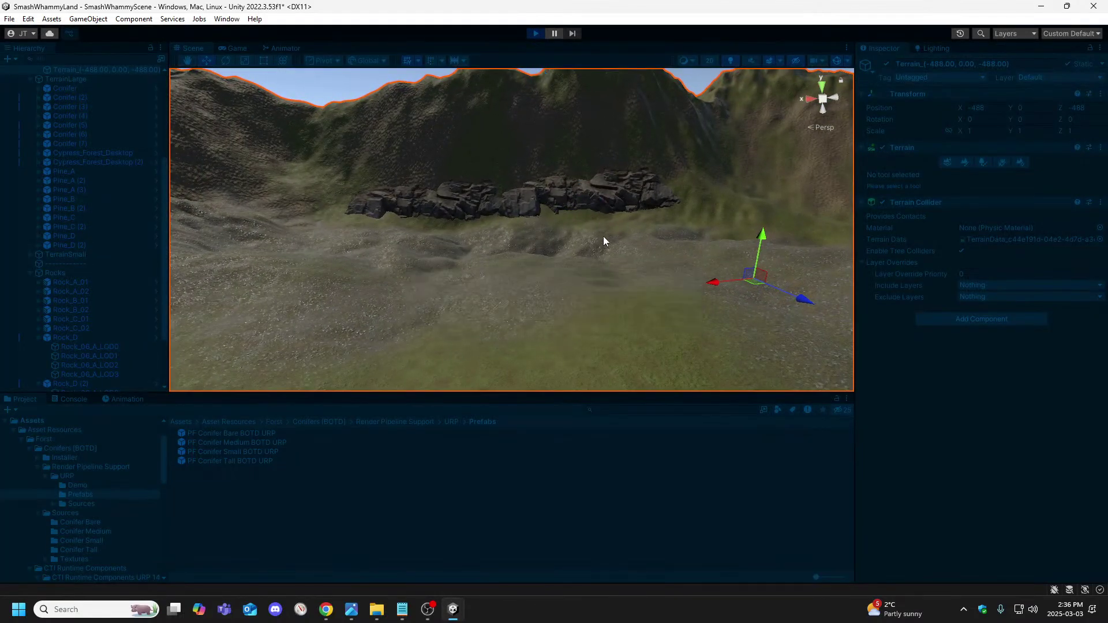
{"action": "left_click", "coordinate": [576, 282]}
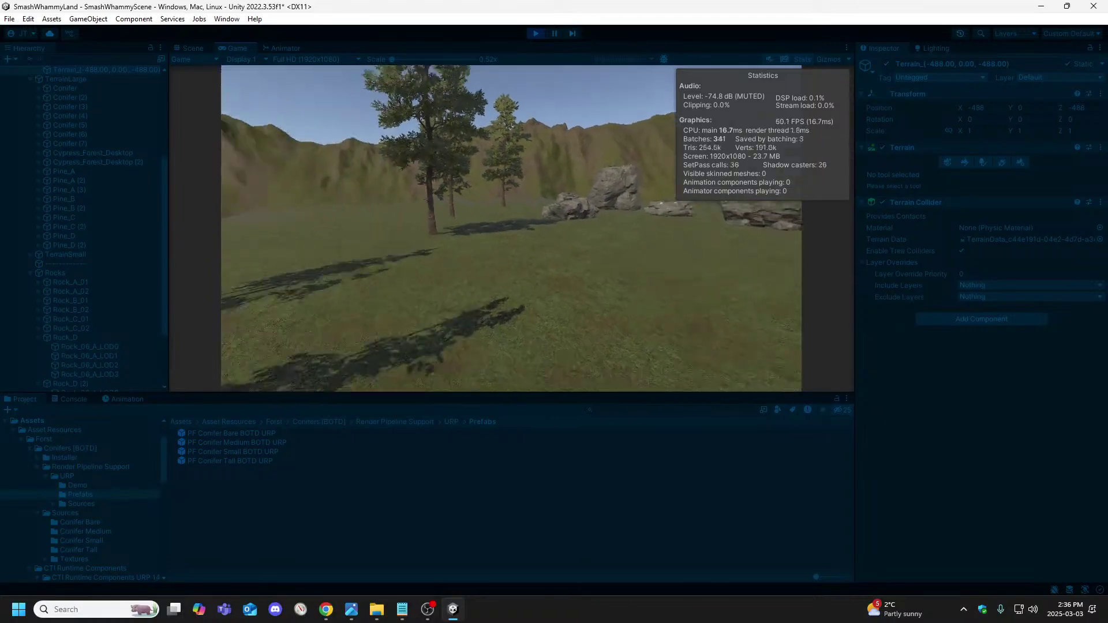
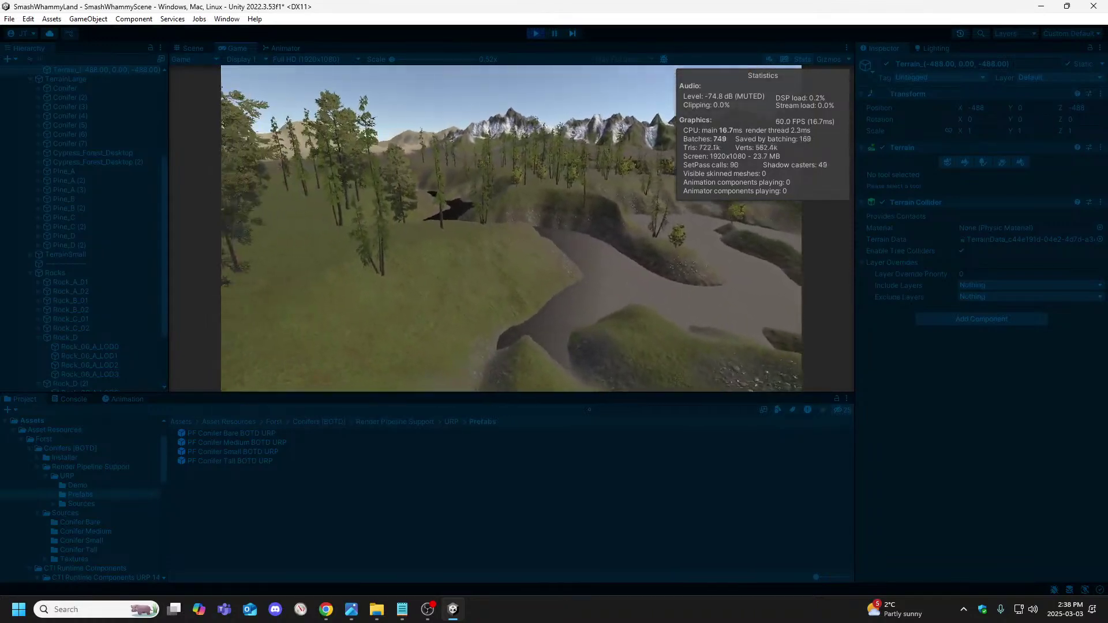
{"action": "key", "text": "w"}
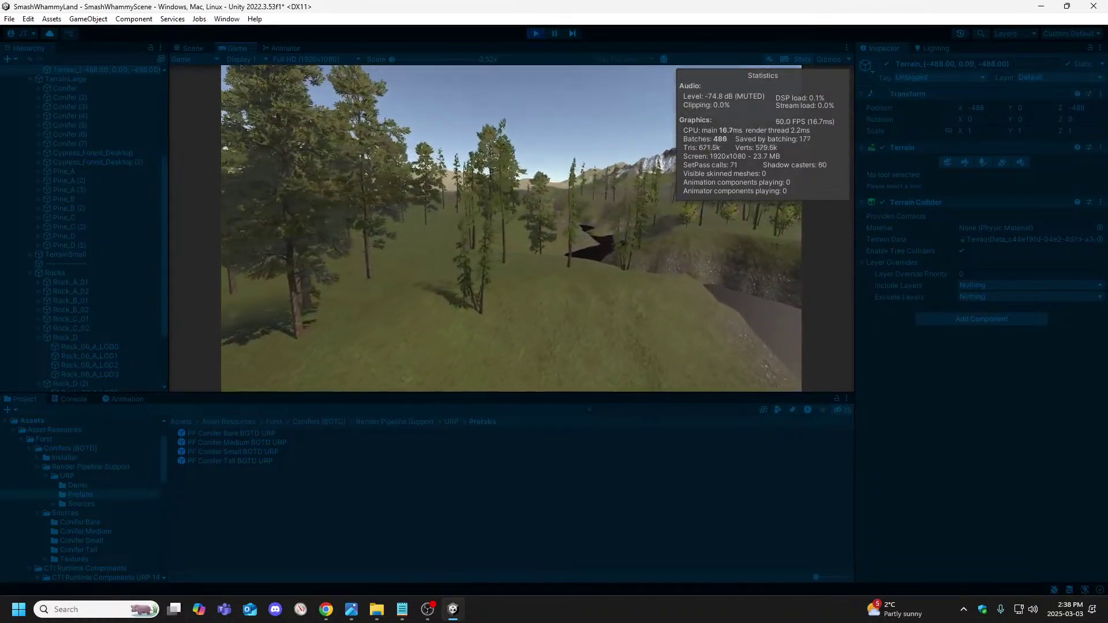
{"action": "key", "text": "Escape"}
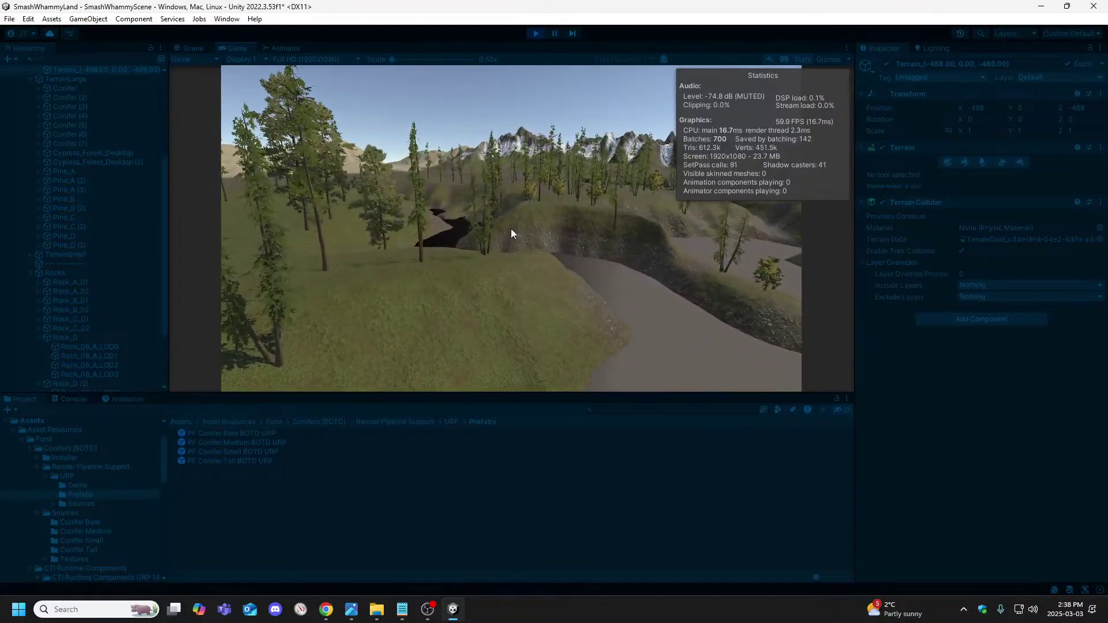
{"action": "left_click", "coordinate": [805, 59]}
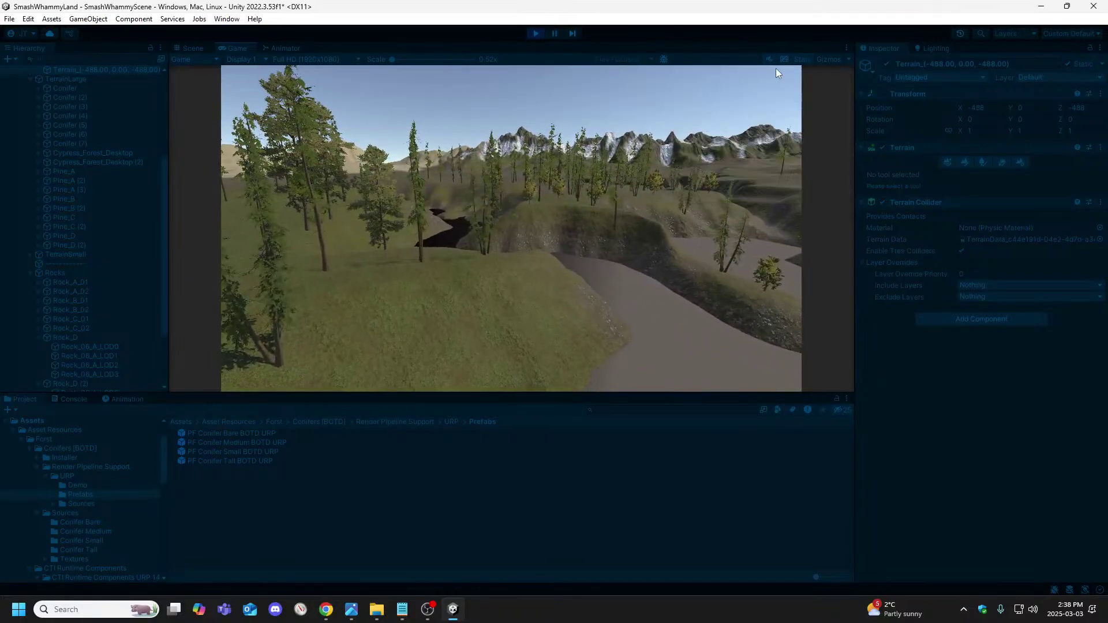
Travel through the running scene to examine the riverbed, hills, painted trees and mountains, and stop play mode.
{"action": "left_click", "coordinate": [546, 270]}
{"action": "key", "text": "w"}
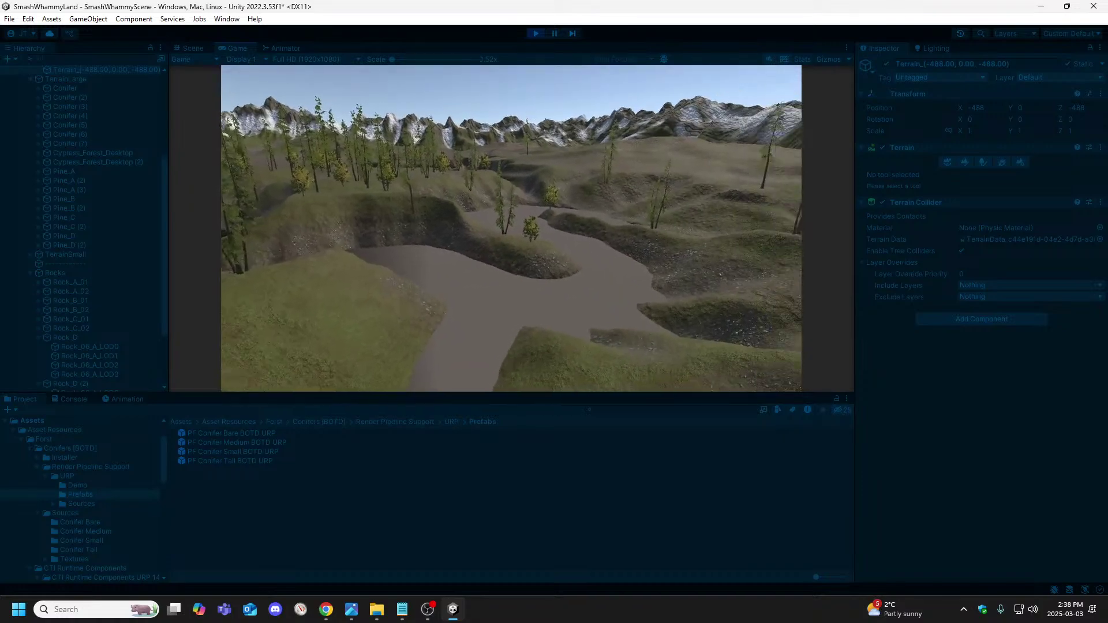
{"action": "key", "text": "a"}
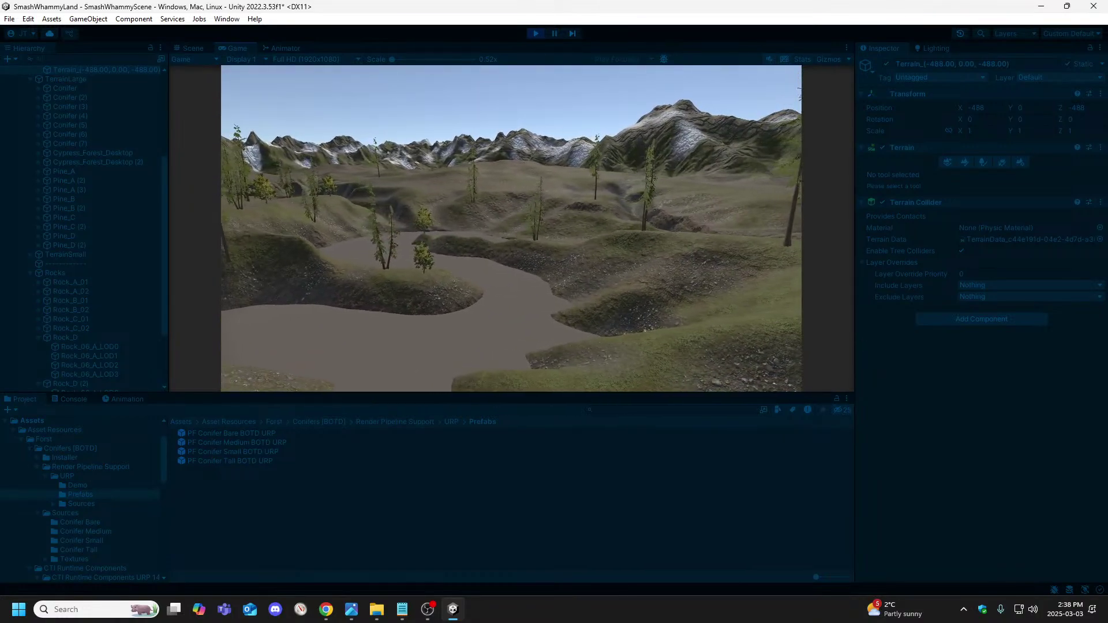
{"action": "key", "text": "w"}
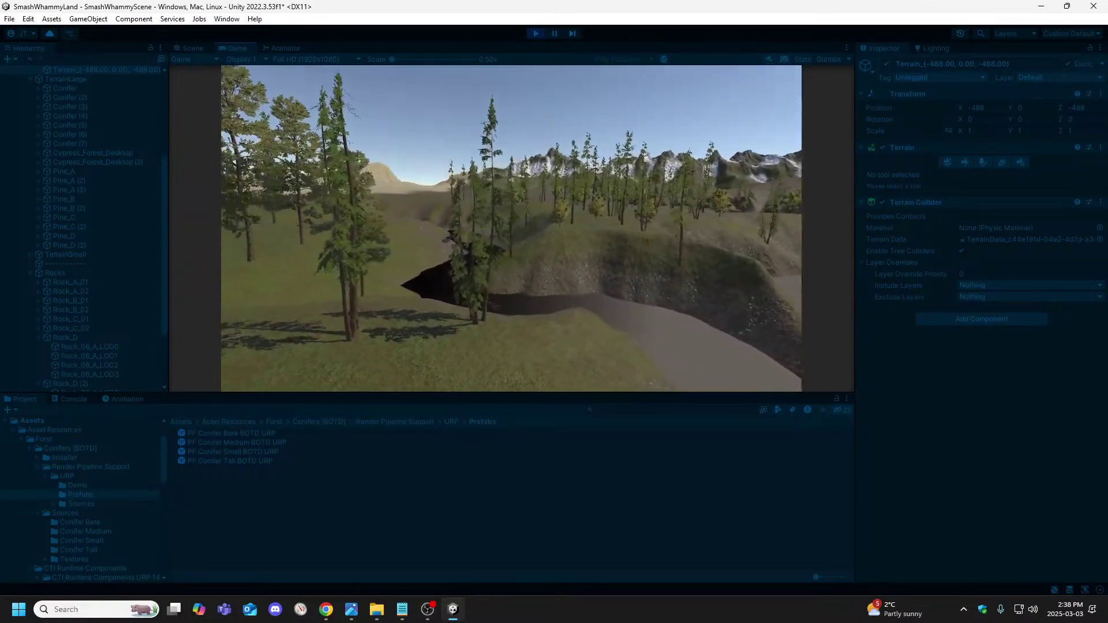
{"action": "key", "text": "w"}
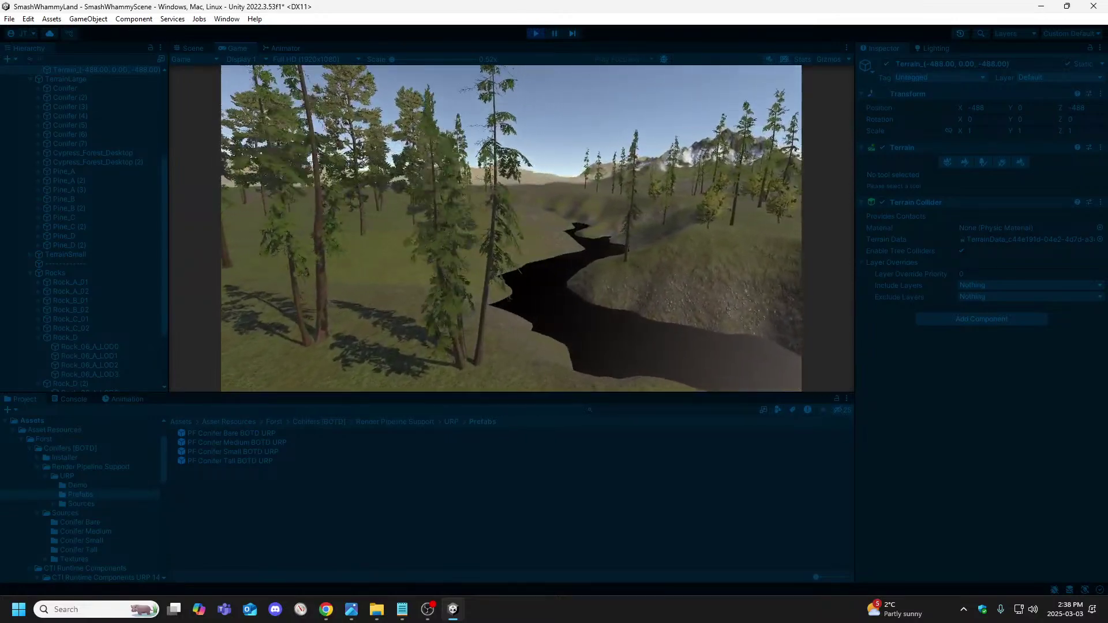
{"action": "key", "text": "w"}
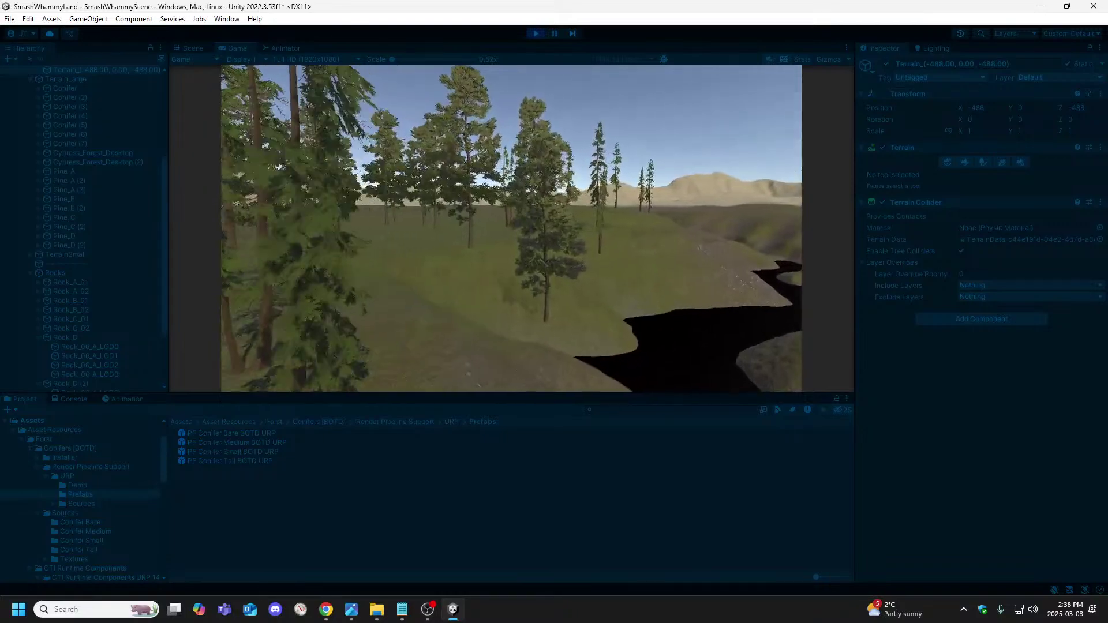
{"action": "key", "text": "w"}
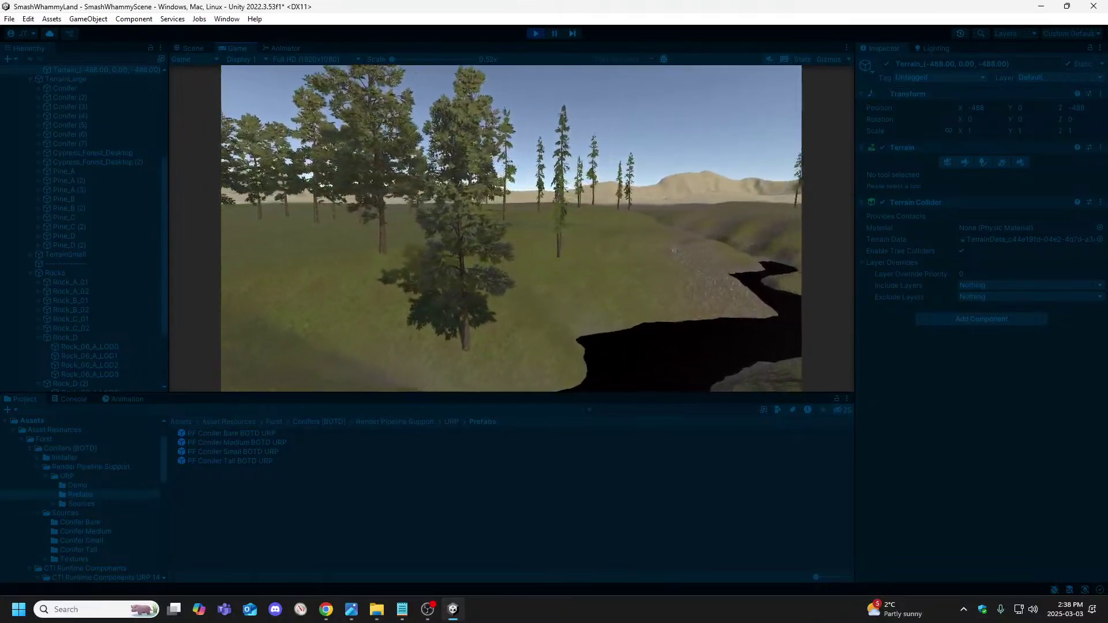
{"action": "key", "text": "w"}
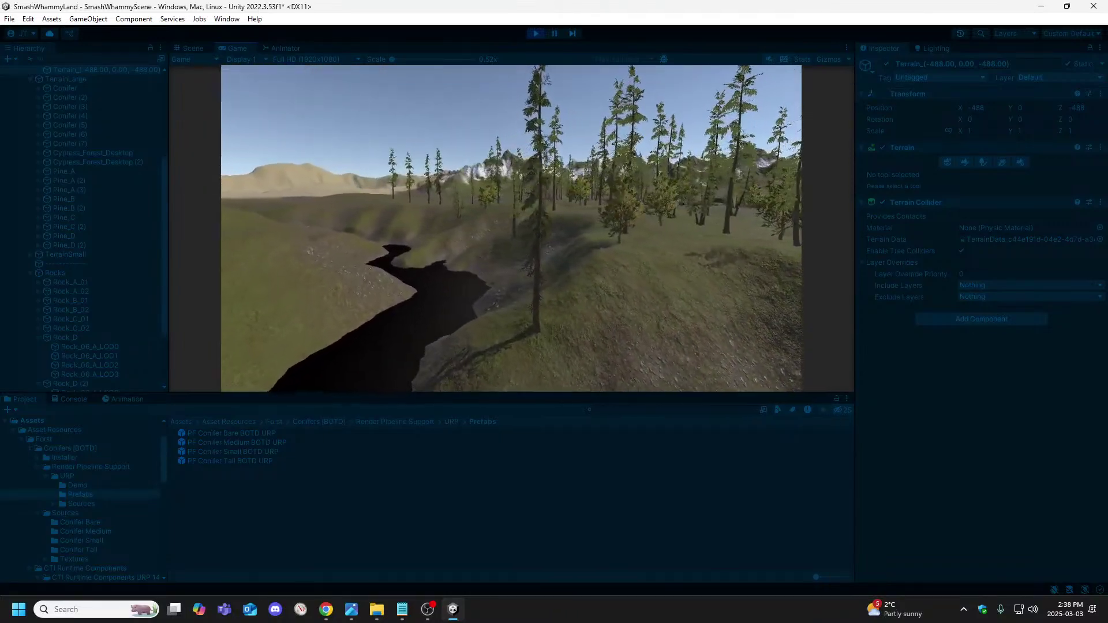
{"action": "key", "text": "w"}
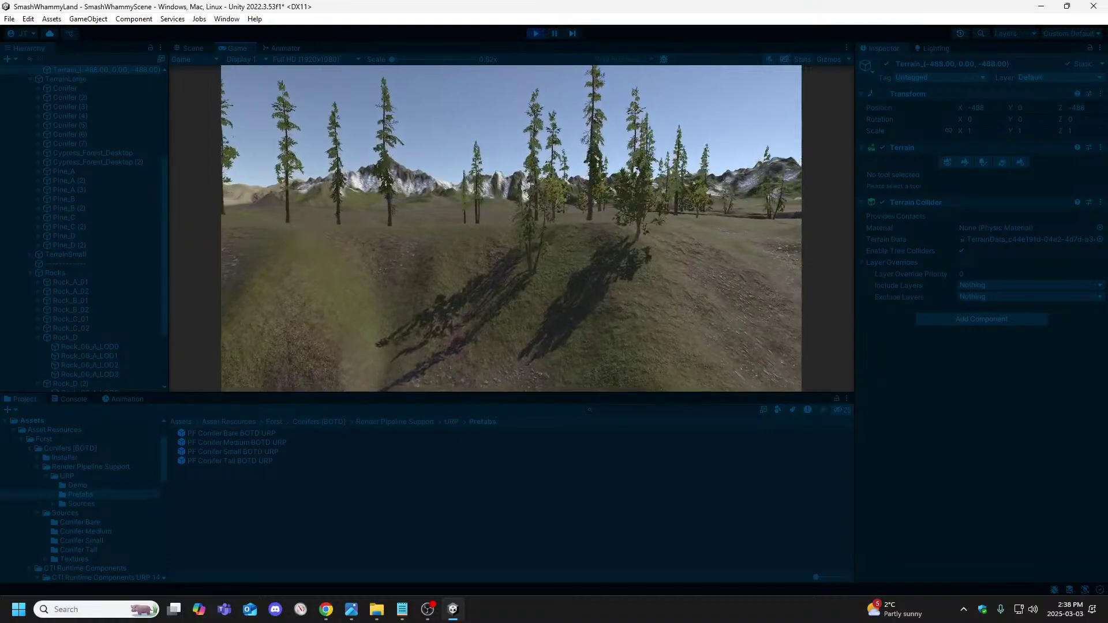
{"action": "key", "text": "w"}
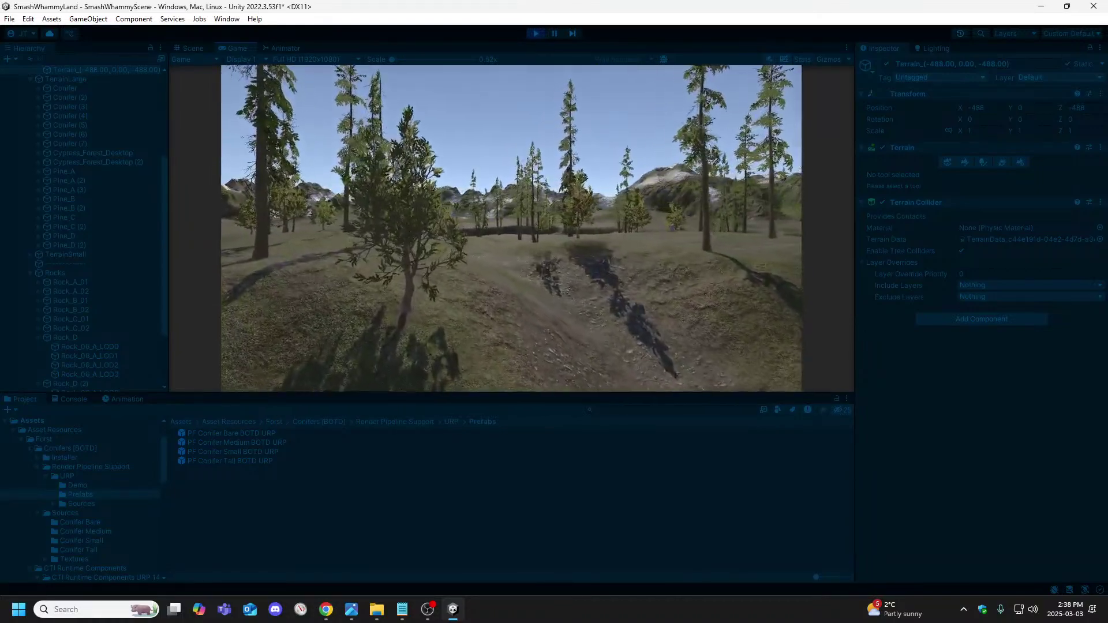
{"action": "key", "text": "w"}
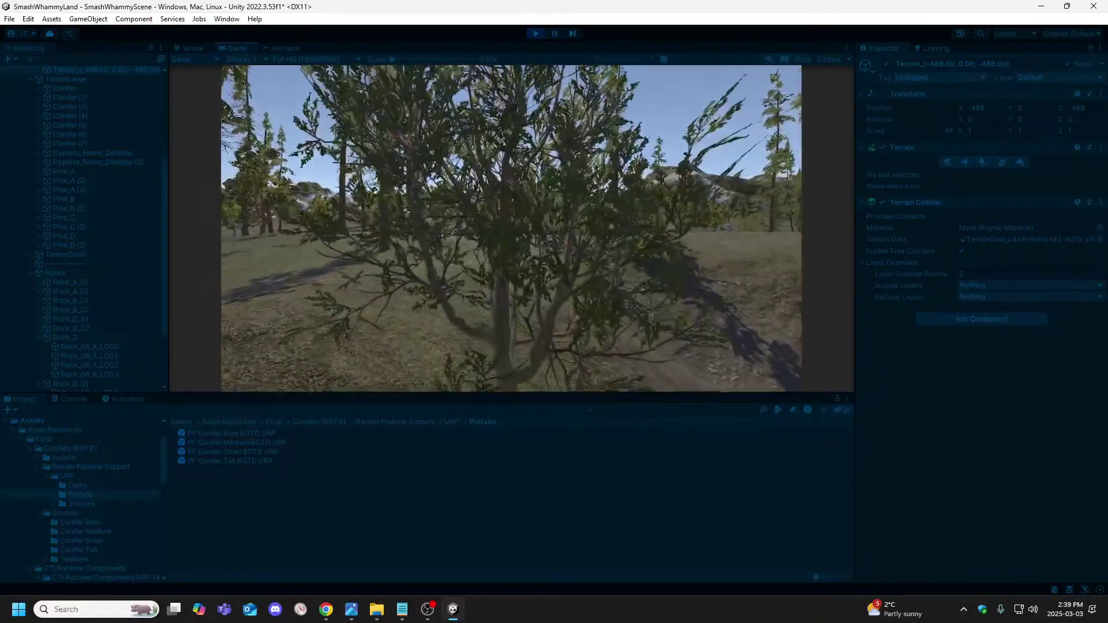
{"action": "key", "text": "w"}
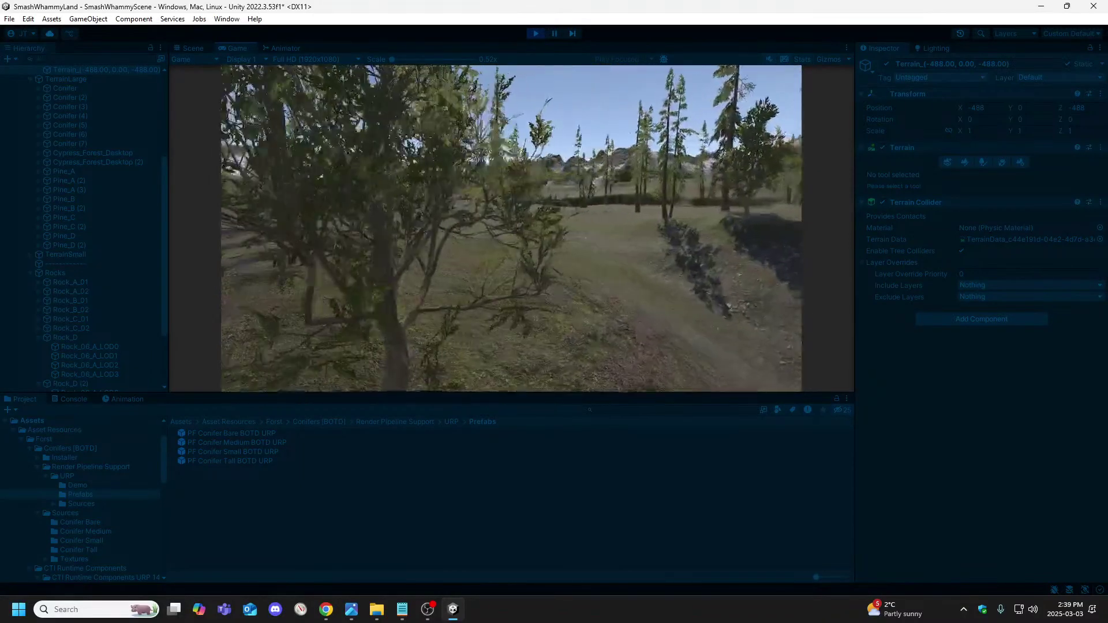
{"action": "key", "text": "w"}
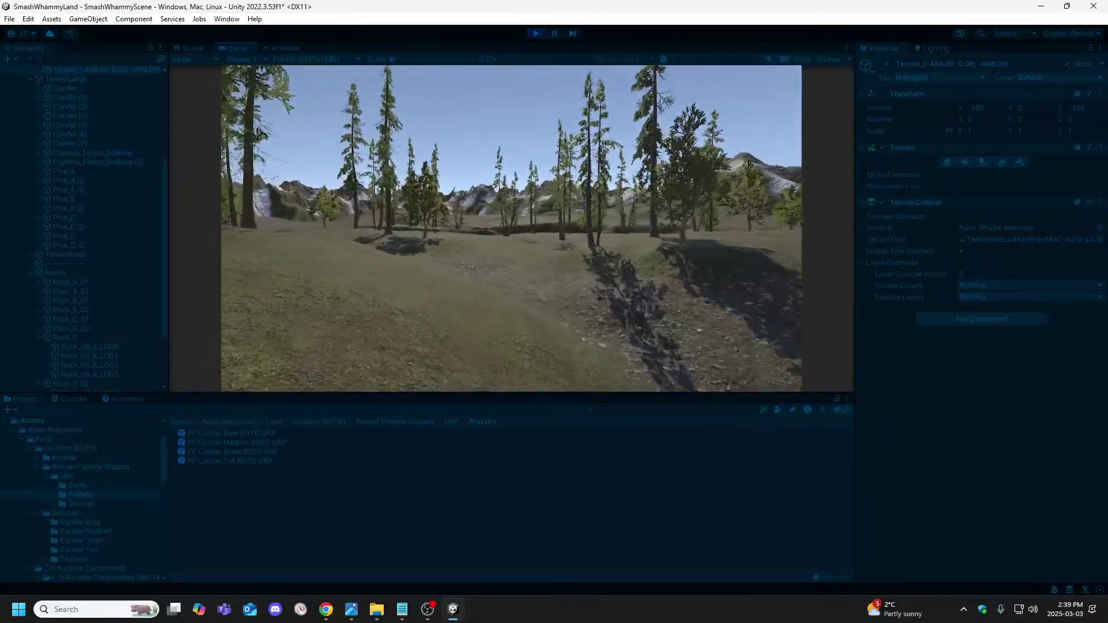
{"action": "key", "text": "w"}
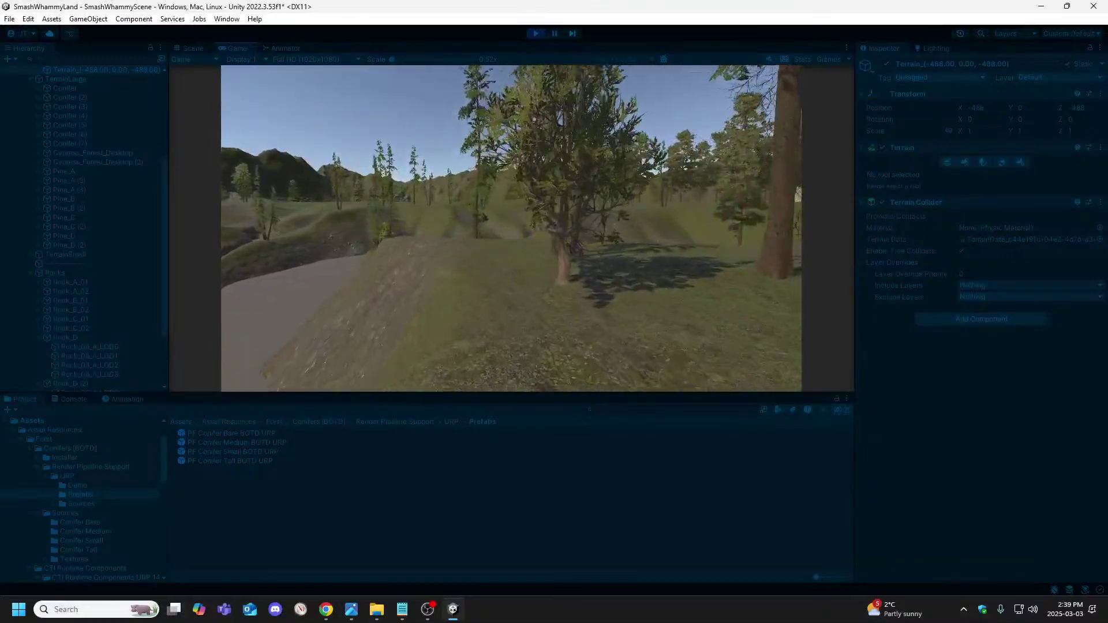
{"action": "key", "text": "w"}
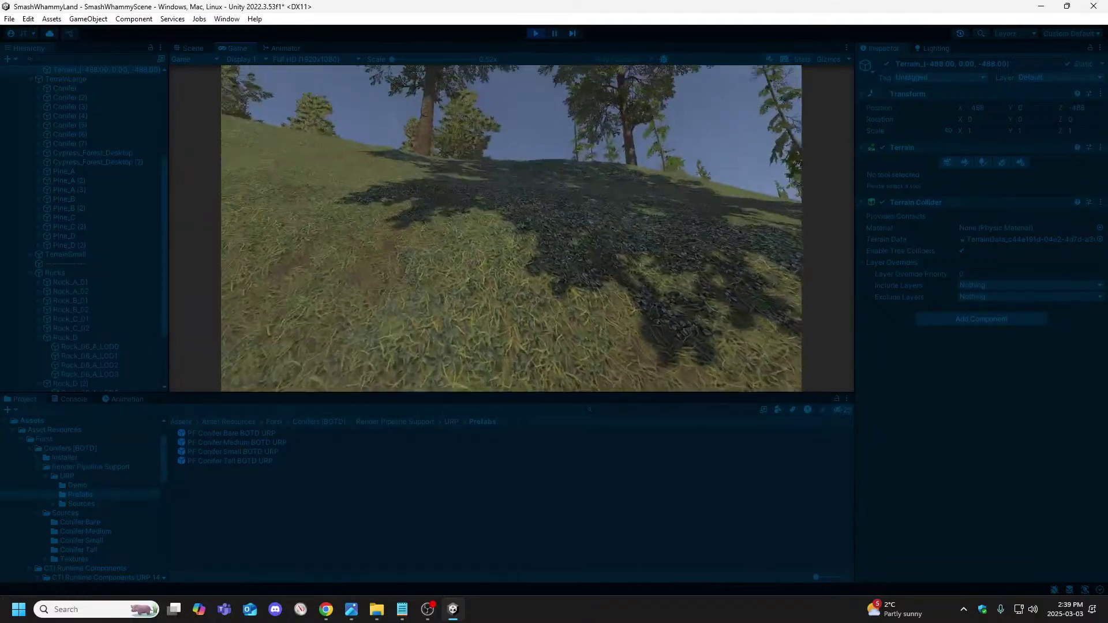
{"action": "key", "text": "w"}
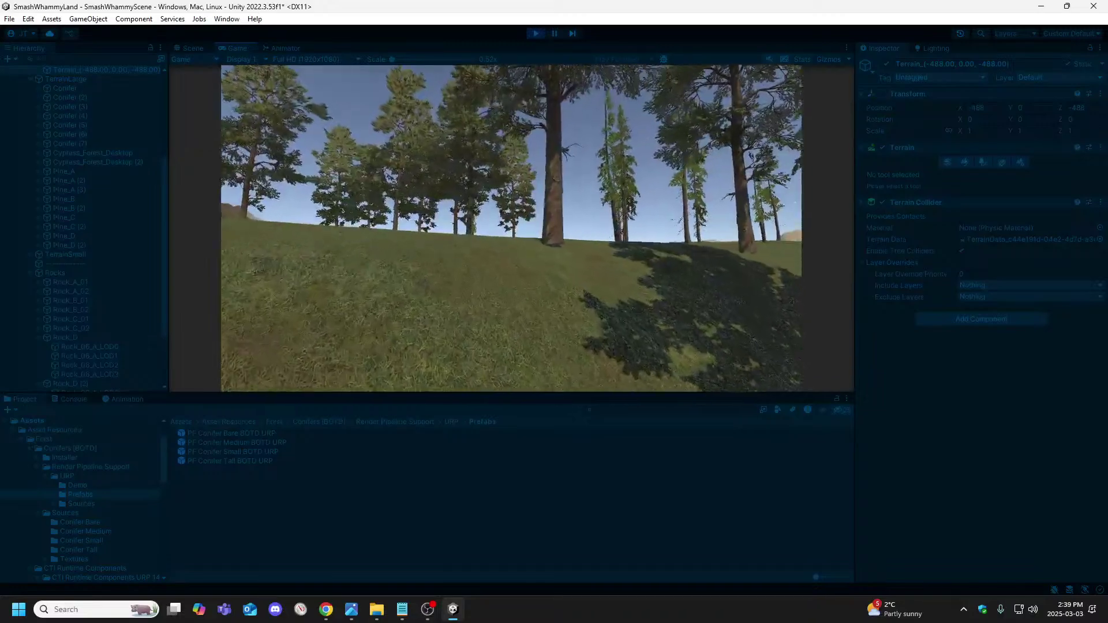
{"action": "key", "text": "w"}
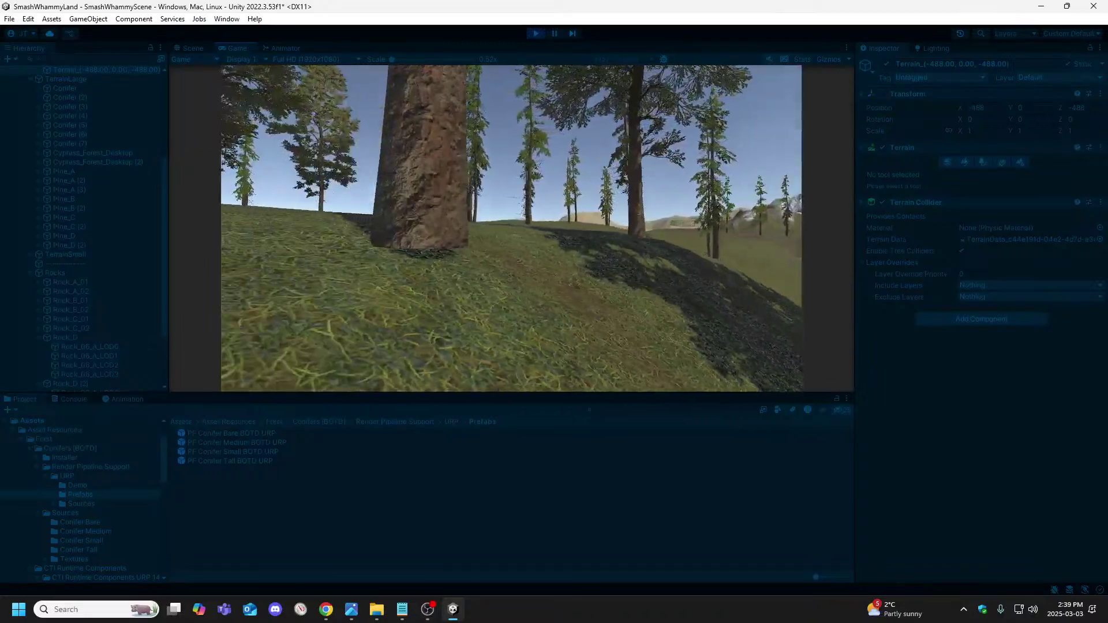
{"action": "key", "text": "w"}
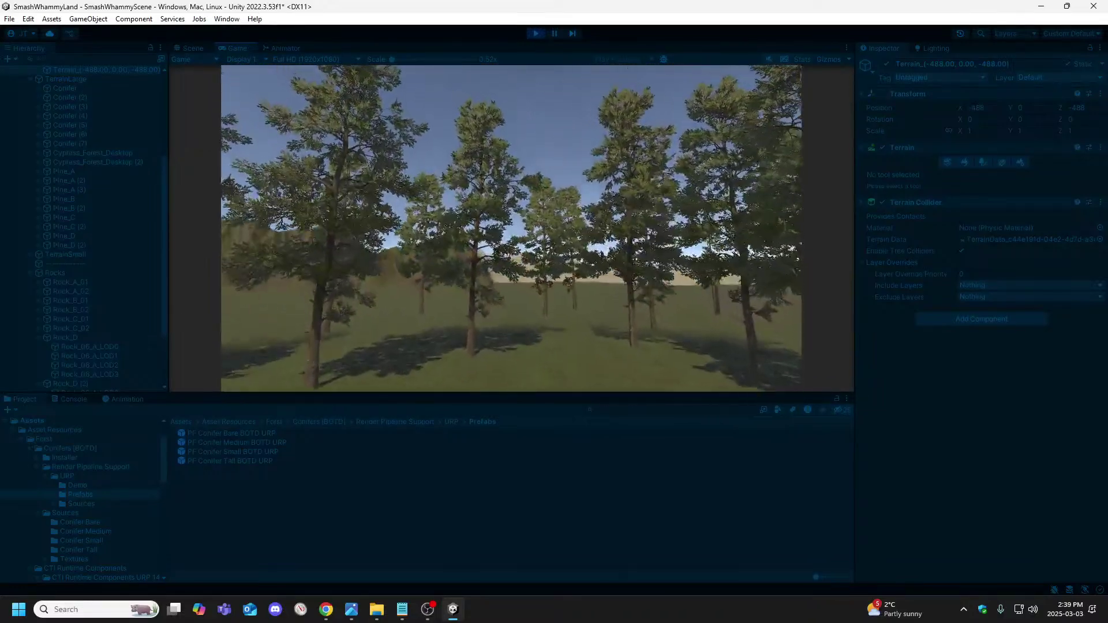
{"action": "key", "text": "w"}
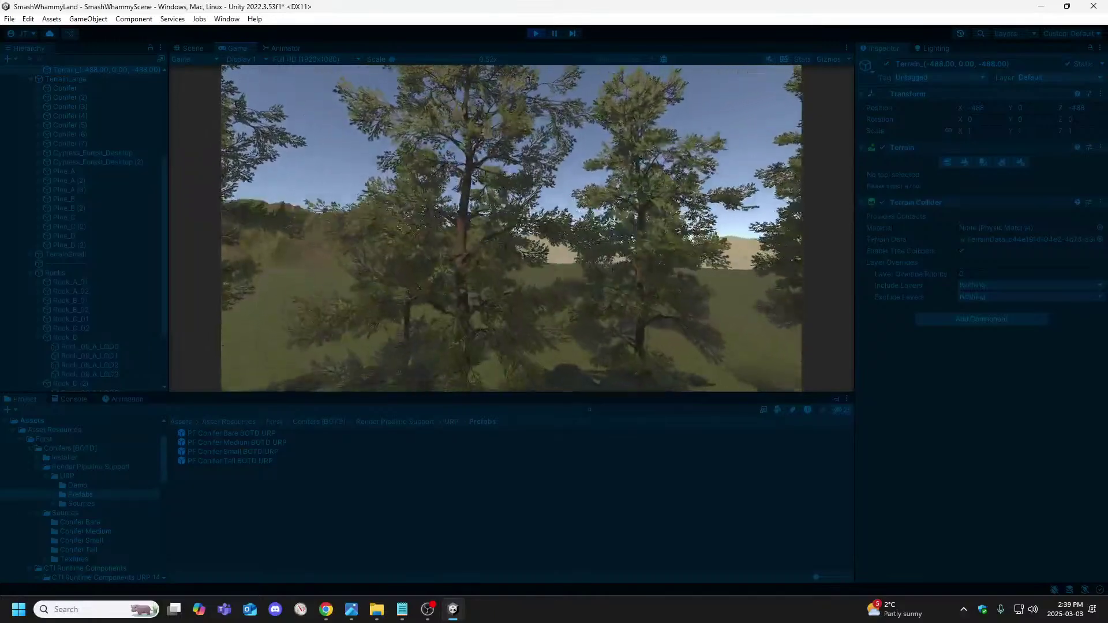
{"action": "key", "text": "w"}
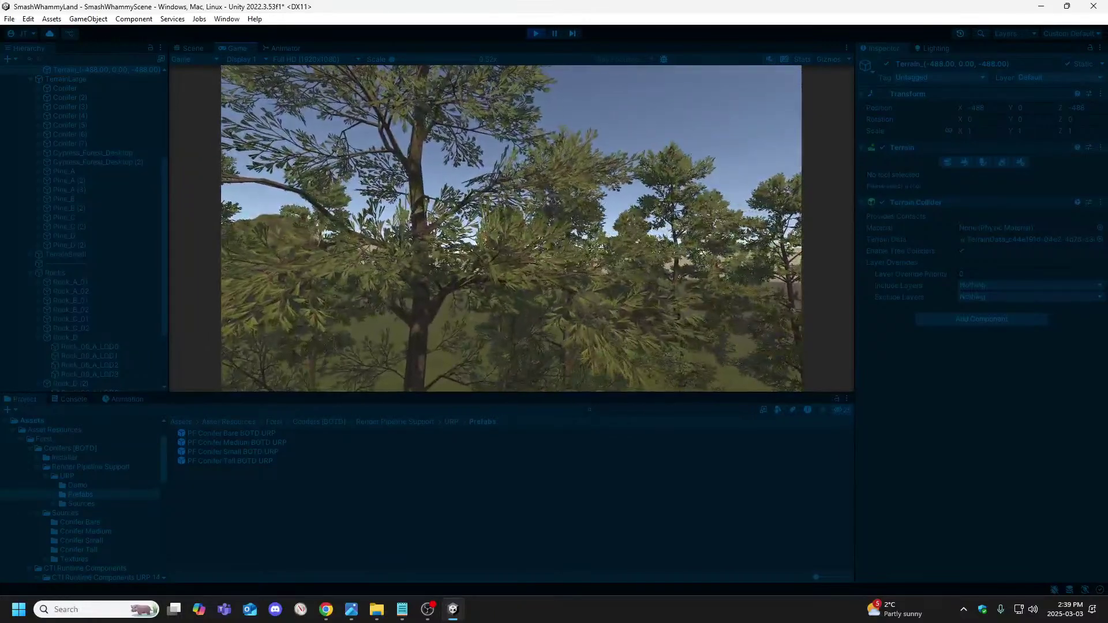
{"action": "key", "text": "w"}
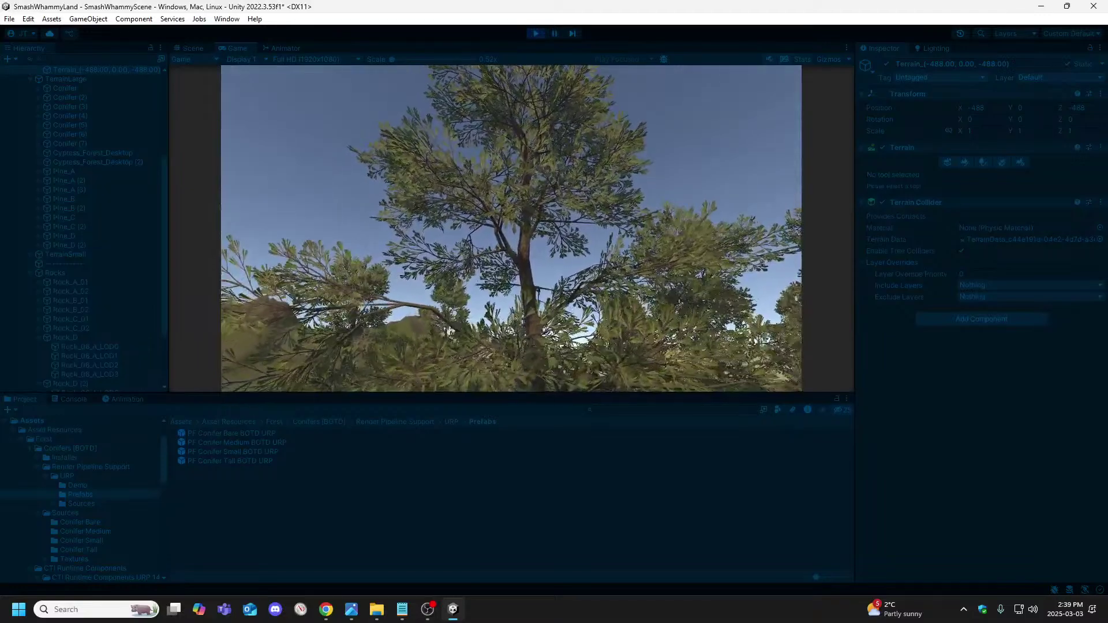
{"action": "key", "text": "w"}
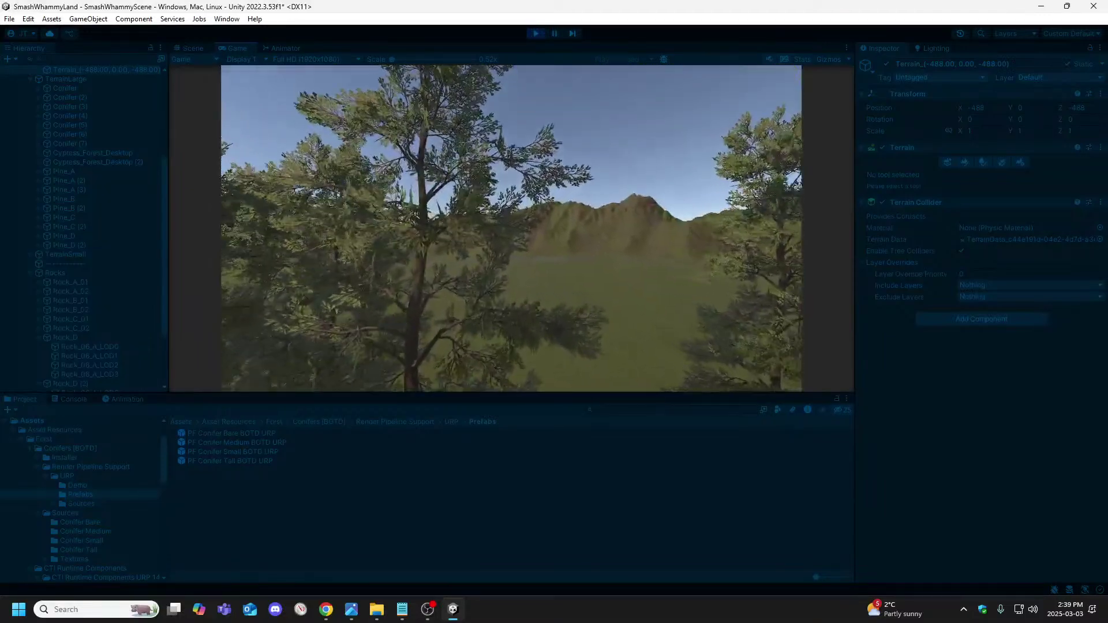
{"action": "key", "text": "w"}
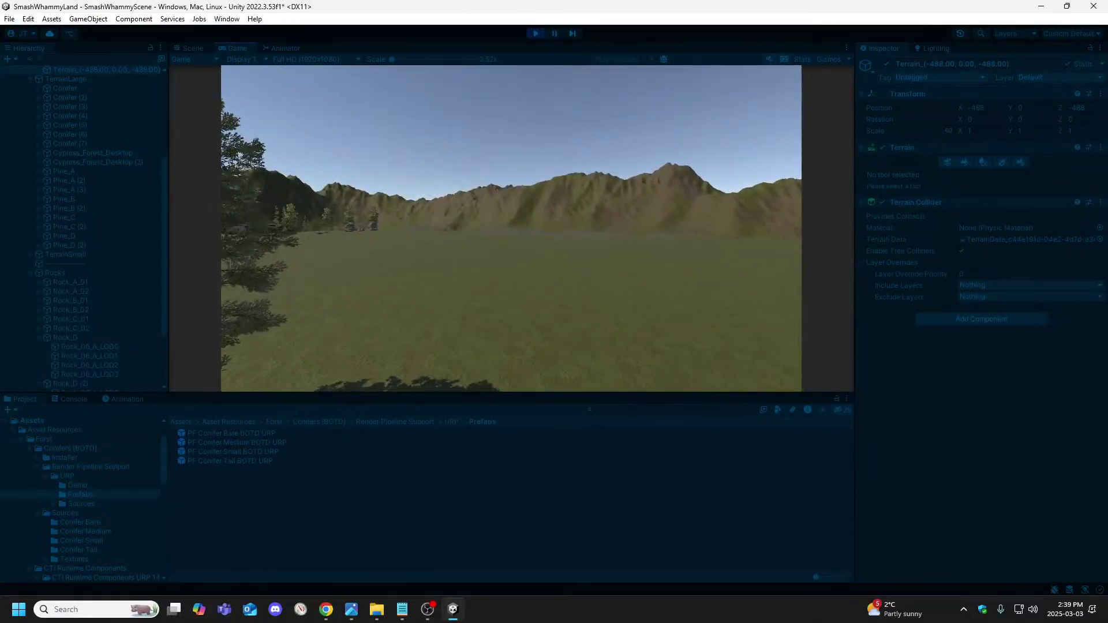
{"action": "left_click", "coordinate": [536, 33]}
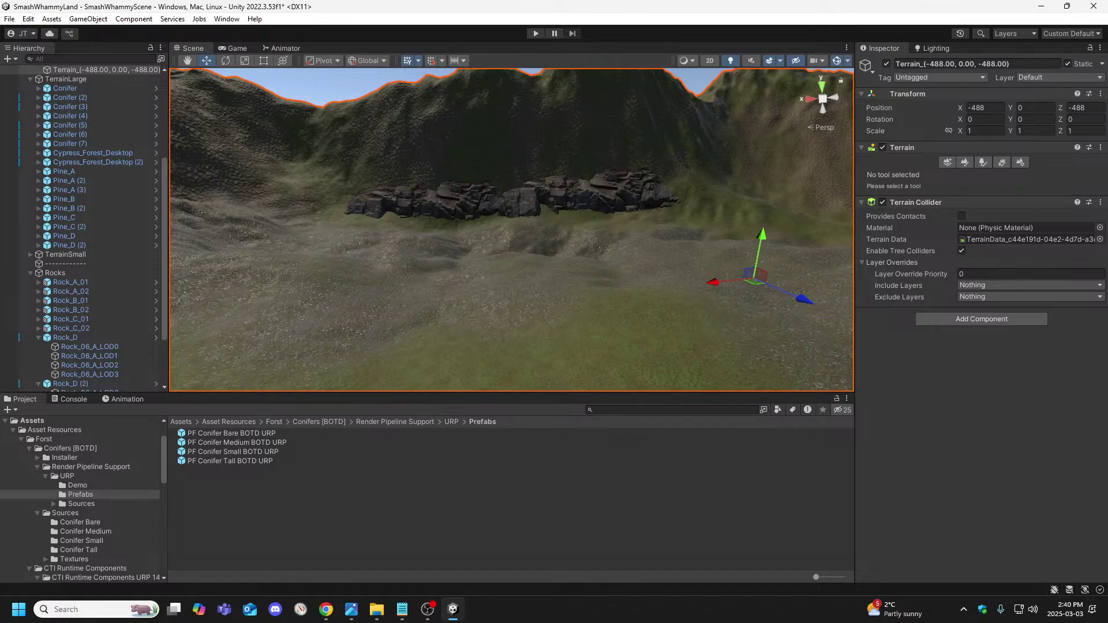
{"action": "key", "text": "alt+Tab"}
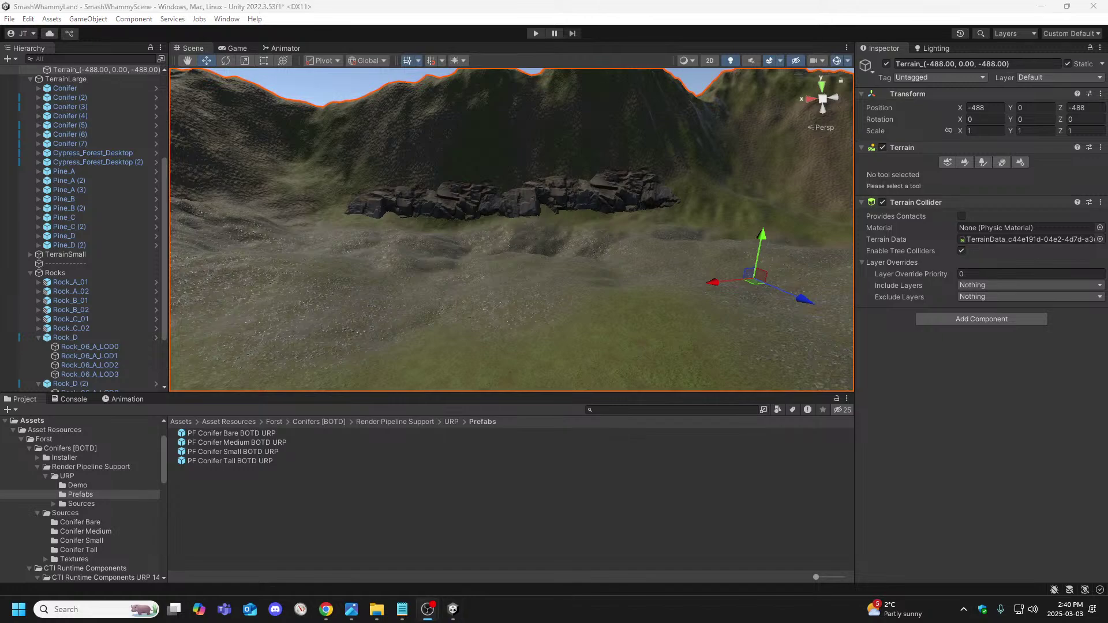
{"action": "key", "text": "w"}
{"action": "right_click_drag", "start_coordinate": [283, 286], "coordinate": [819, 292]}
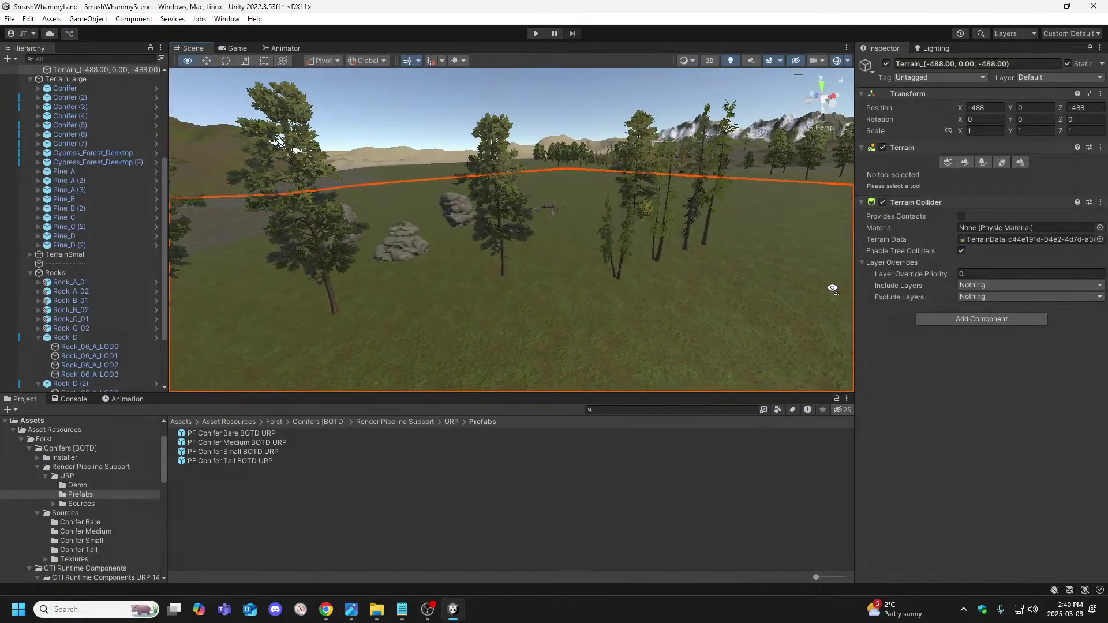
Tidy the scene hierarchy by collapsing Rock_D, Rock_D (2), the Rocks group and TerrainParent, leaving TerrainLarge expanded.
{"action": "left_click", "coordinate": [39, 338]}
{"action": "left_click", "coordinate": [39, 347]}
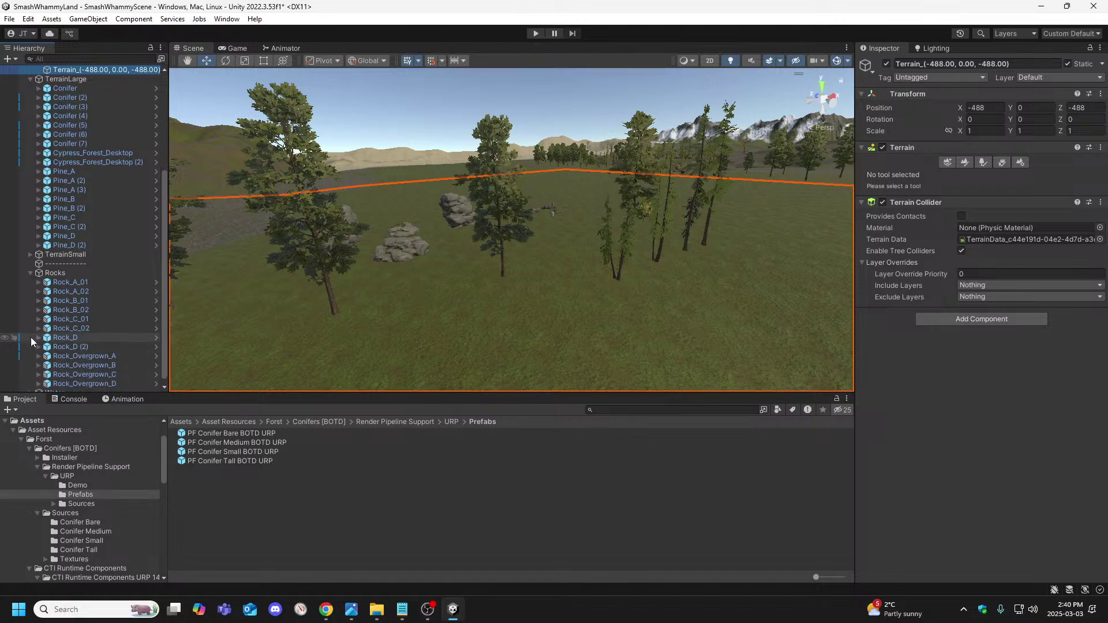
{"action": "left_click", "coordinate": [30, 273]}
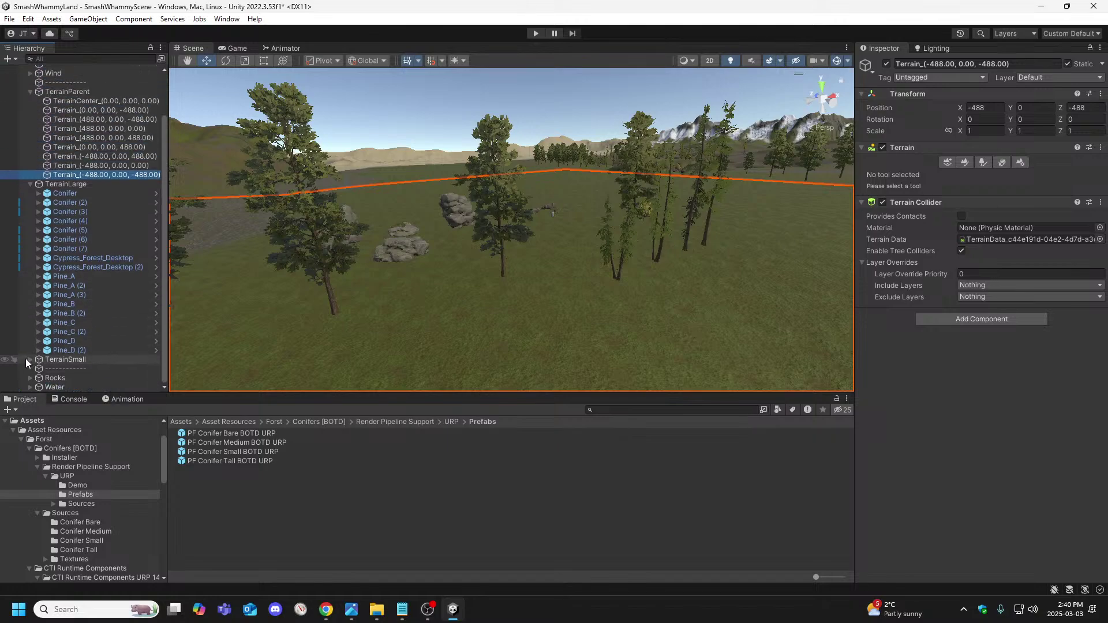
{"action": "left_click", "coordinate": [29, 184]}
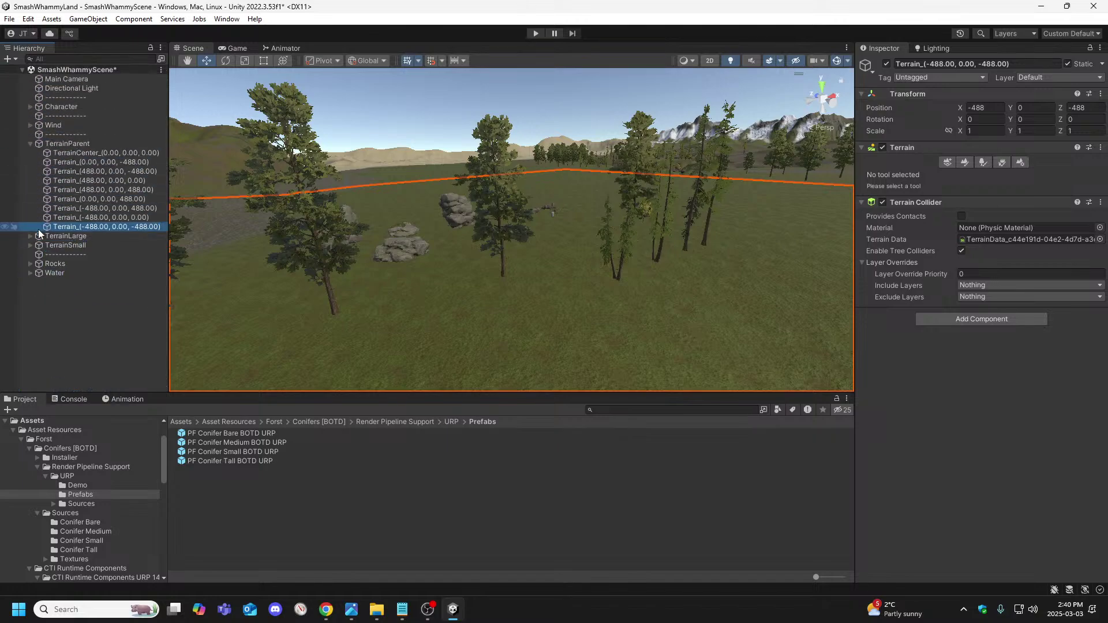
{"action": "left_click", "coordinate": [30, 236]}
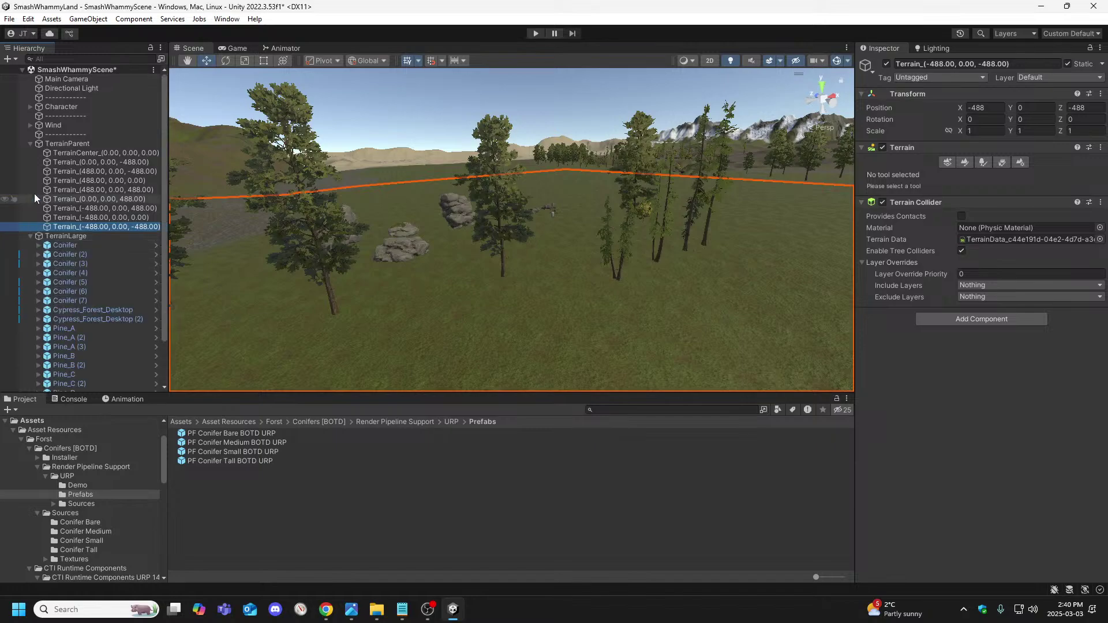
{"action": "left_click", "coordinate": [31, 144]}
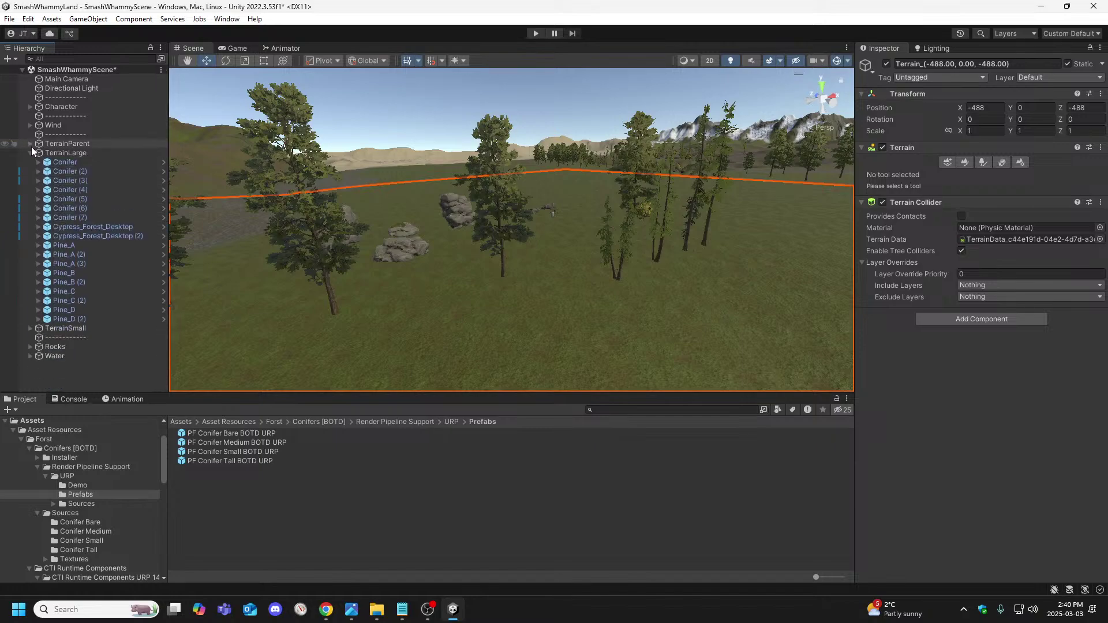
Examine the Wind object and the Main Camera, along with the meadow around the rock and capsule in the Scene view.
{"action": "left_click", "coordinate": [51, 124]}
{"action": "right_click_drag", "start_coordinate": [445, 202], "coordinate": [698, 184]}
{"action": "key", "text": "w"}
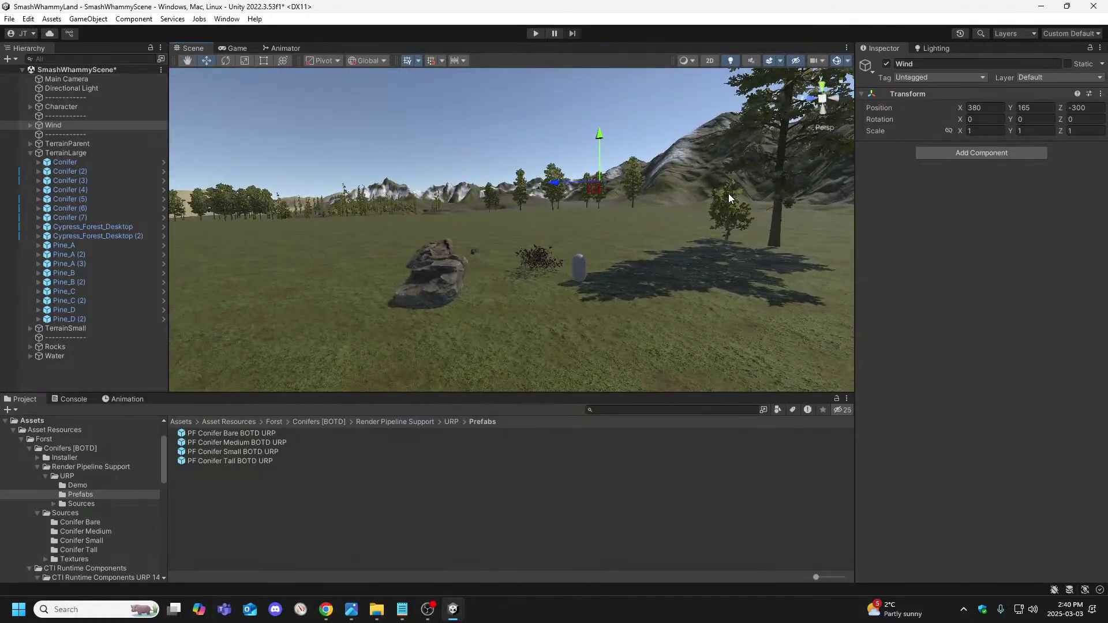
{"action": "left_click", "coordinate": [66, 79]}
{"action": "right_click_drag", "start_coordinate": [598, 206], "coordinate": [566, 240]}
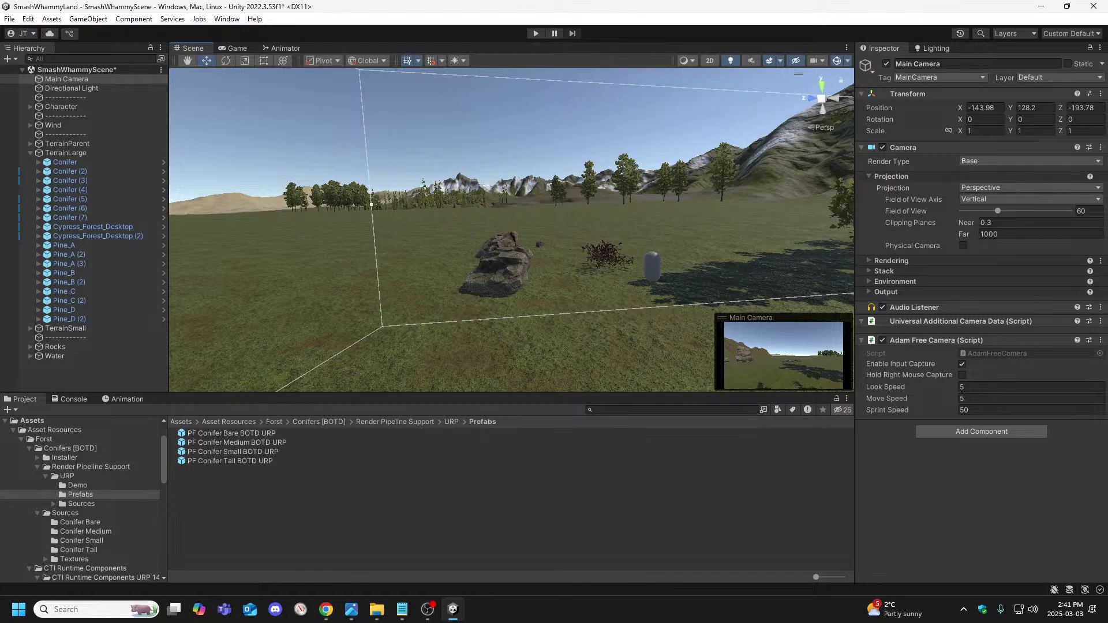
{"action": "left_click", "coordinate": [427, 609]}
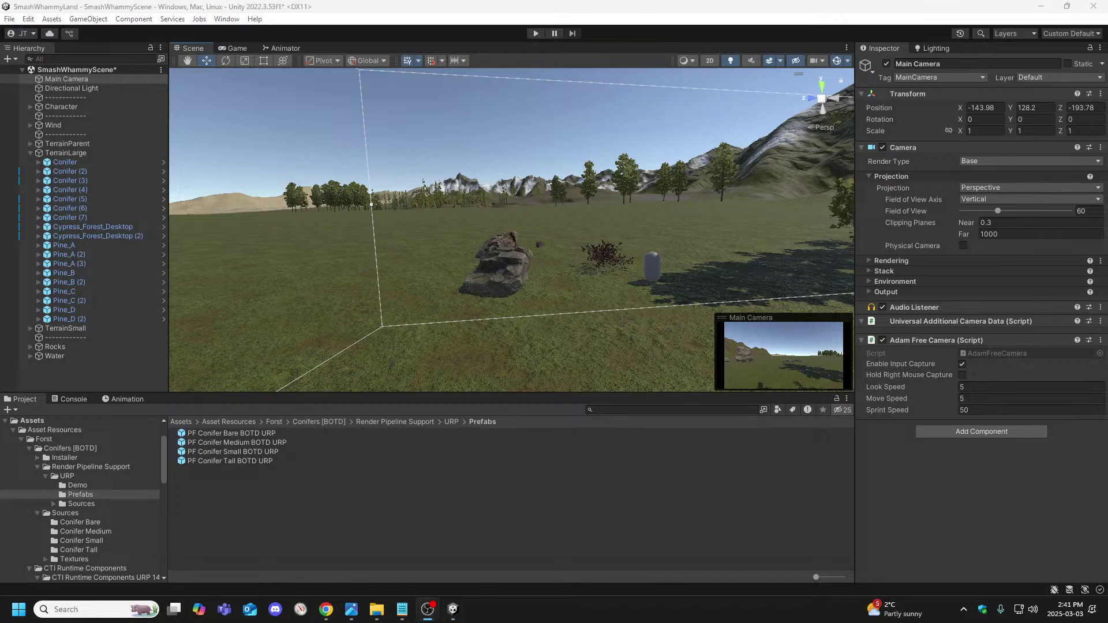